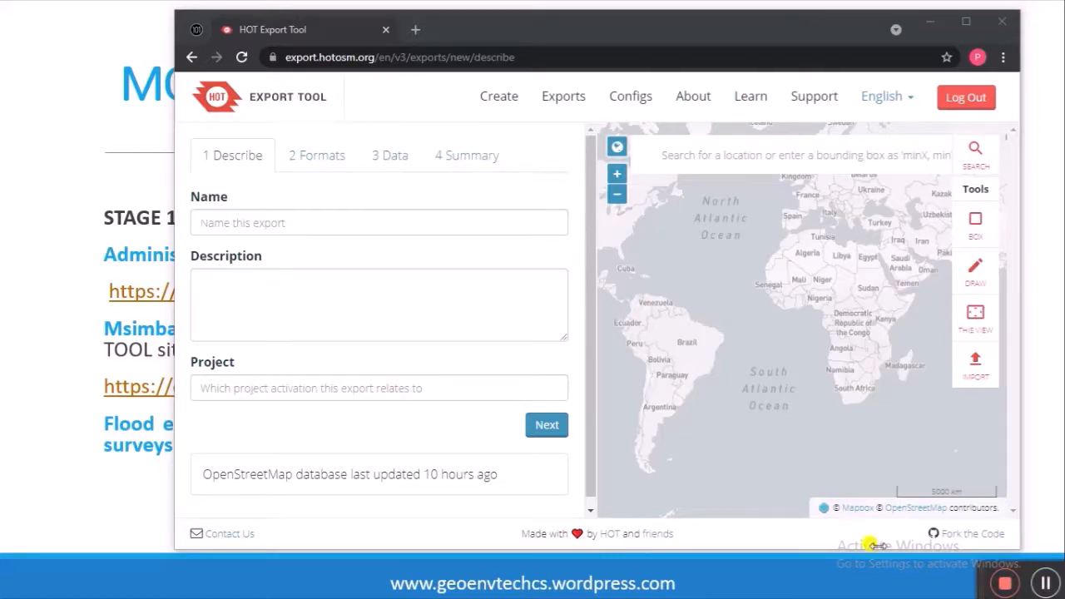
Step: Name the new export 'Msimbazi data', describe it as 'flooding risk project', and continue to Formats
{"action": "left_click", "coordinate": [300, 218]}
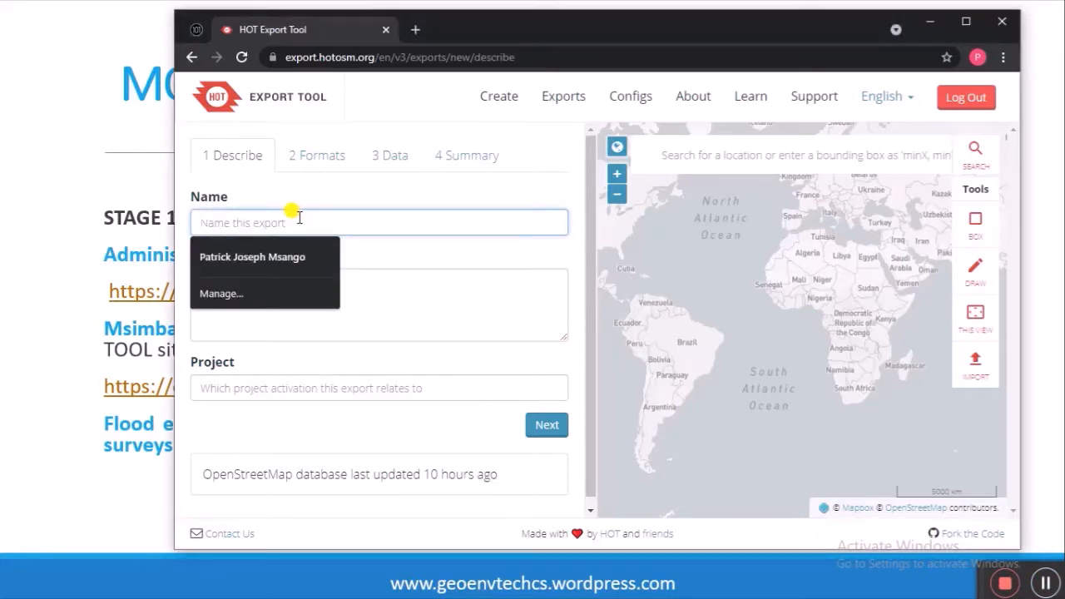
{"action": "type", "text": "Ms"}
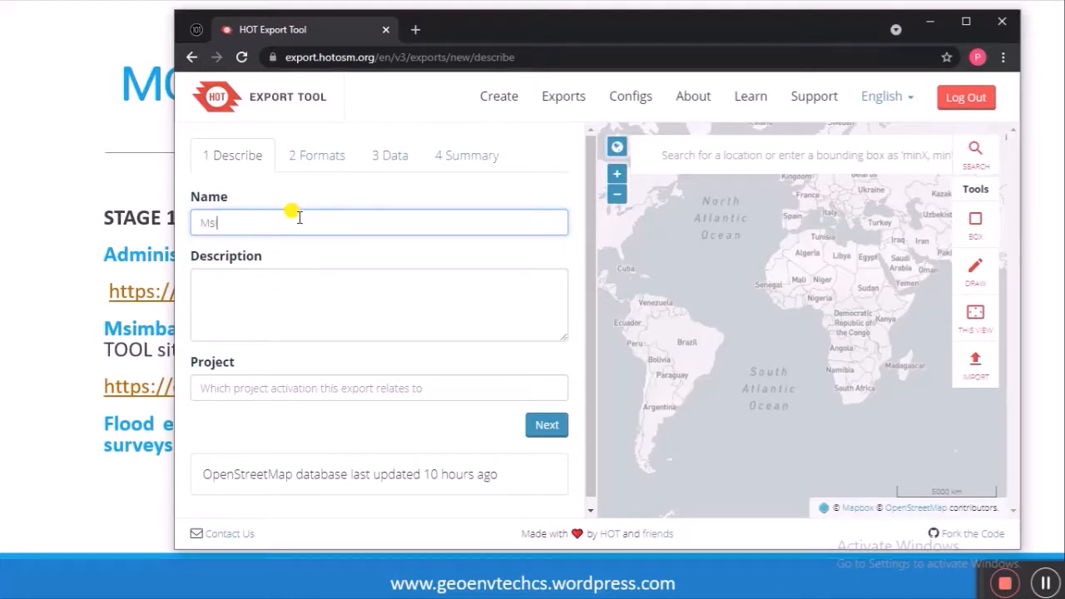
{"action": "type", "text": "imbazi data"}
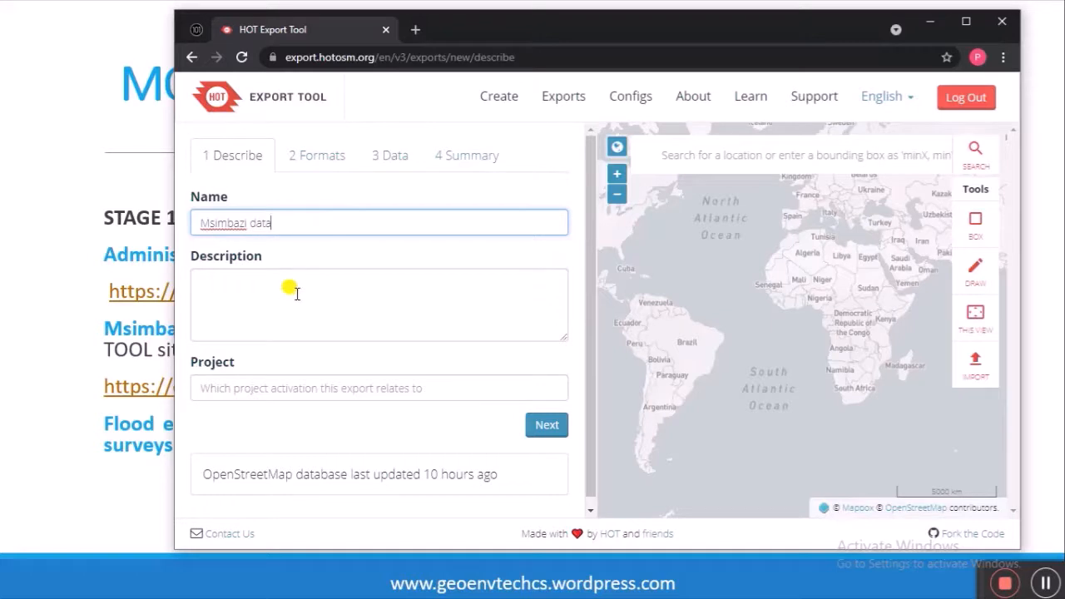
{"action": "left_click", "coordinate": [296, 293]}
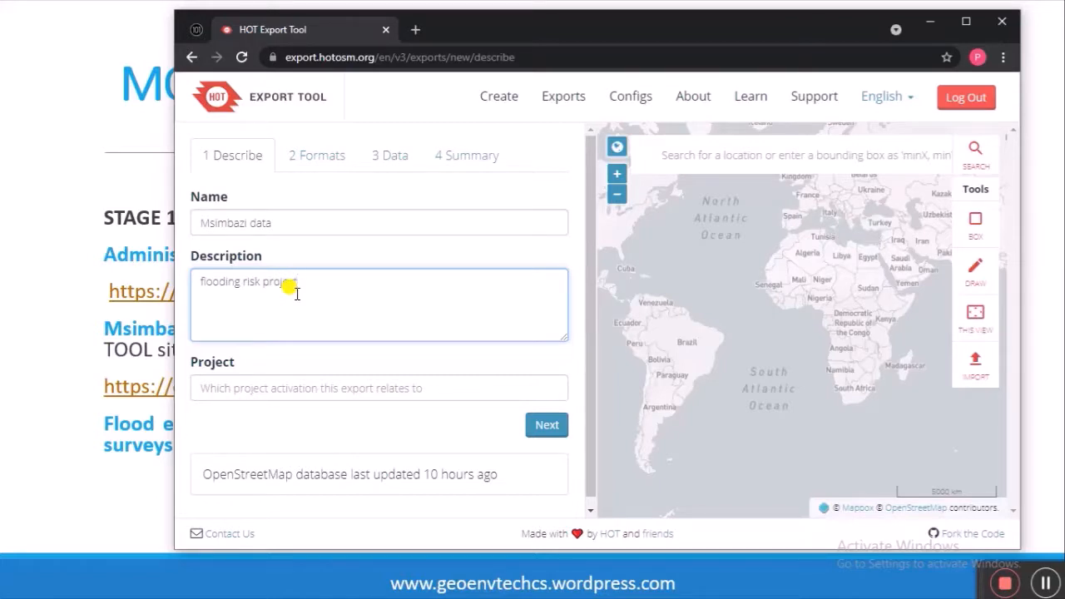
{"action": "left_click", "coordinate": [317, 154]}
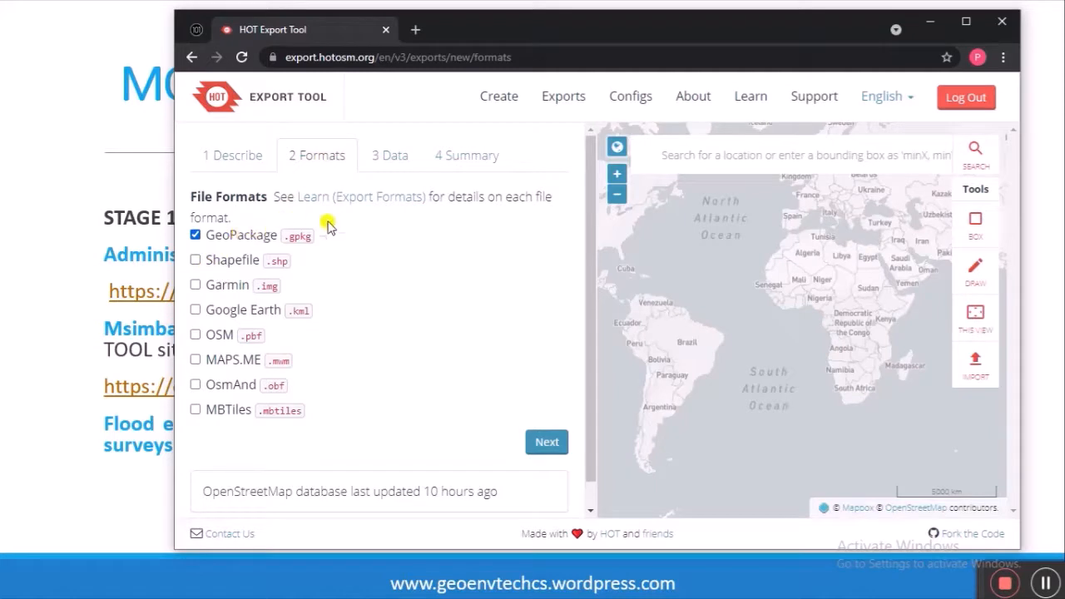
Step: On the Data step, tick Buildings, Emergency, Humanitarian and Healthcare in the Tag Tree
{"action": "left_click", "coordinate": [398, 164]}
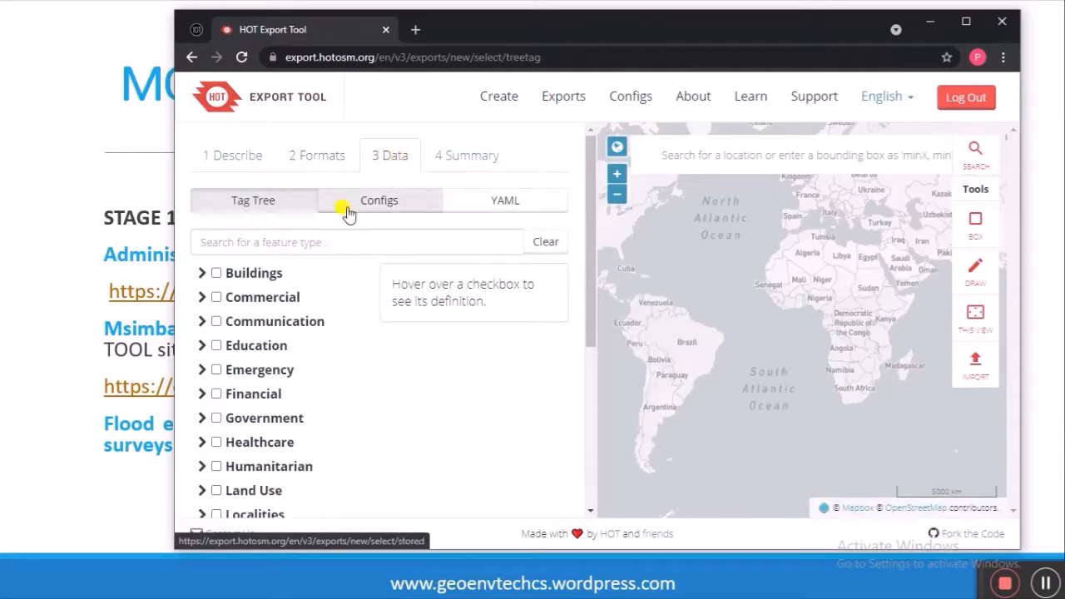
{"action": "left_click", "coordinate": [216, 273]}
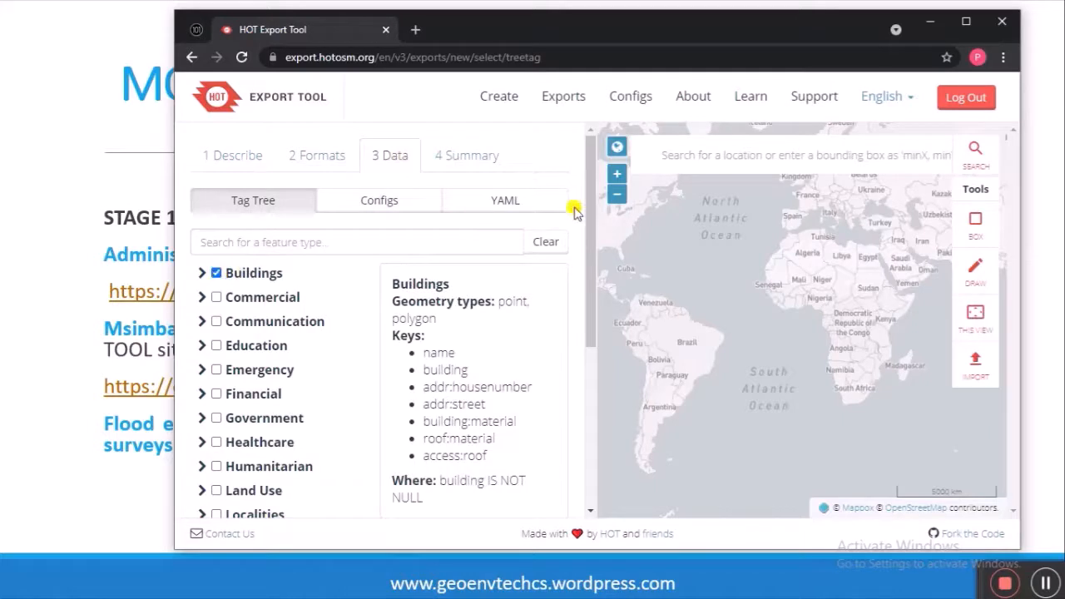
{"action": "left_click_drag", "start_coordinate": [592, 213], "coordinate": [594, 255]}
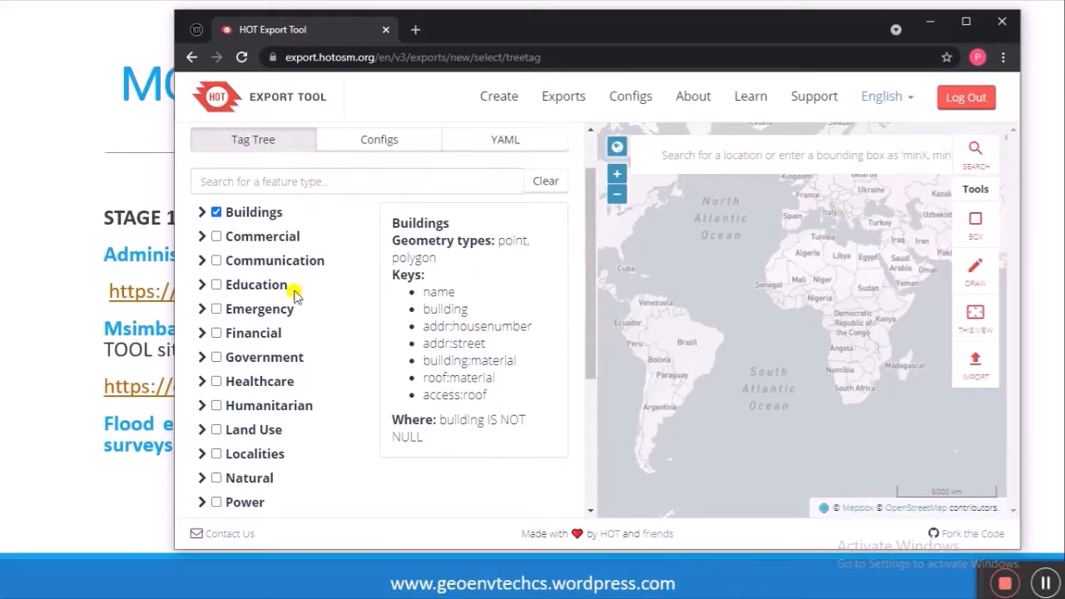
{"action": "left_click", "coordinate": [216, 309]}
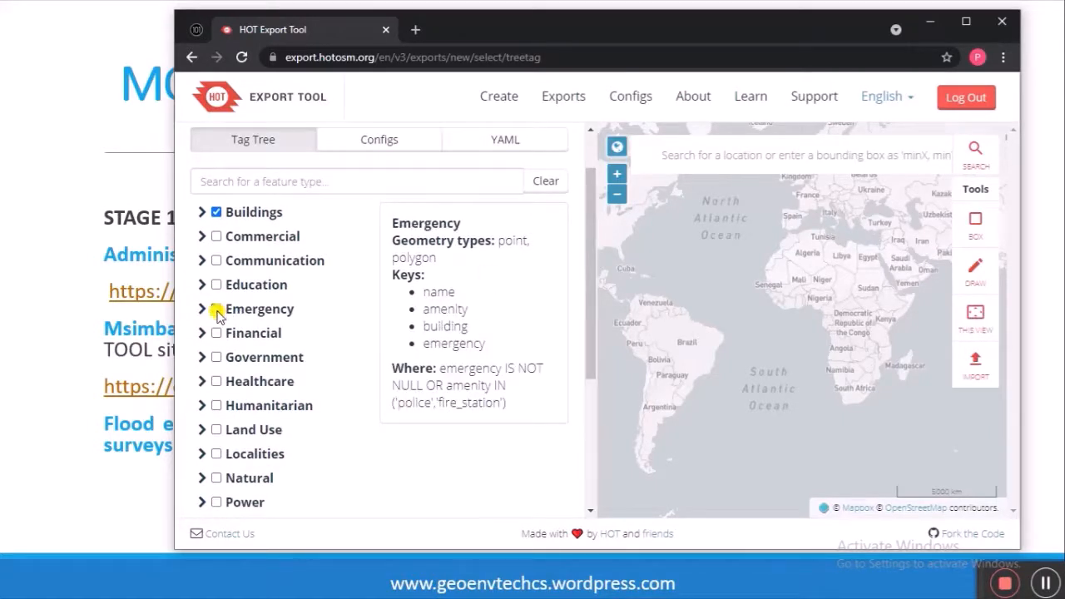
{"action": "left_click_drag", "start_coordinate": [592, 265], "coordinate": [597, 326]}
{"action": "mouse_move", "coordinate": [262, 269]}
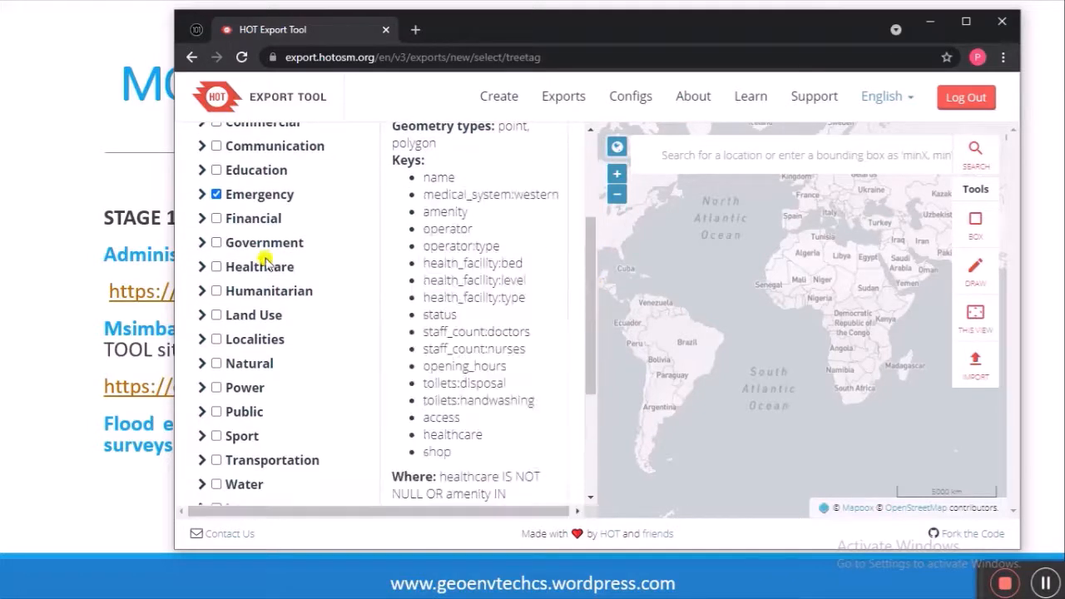
{"action": "left_click", "coordinate": [216, 290]}
{"action": "left_click", "coordinate": [216, 267]}
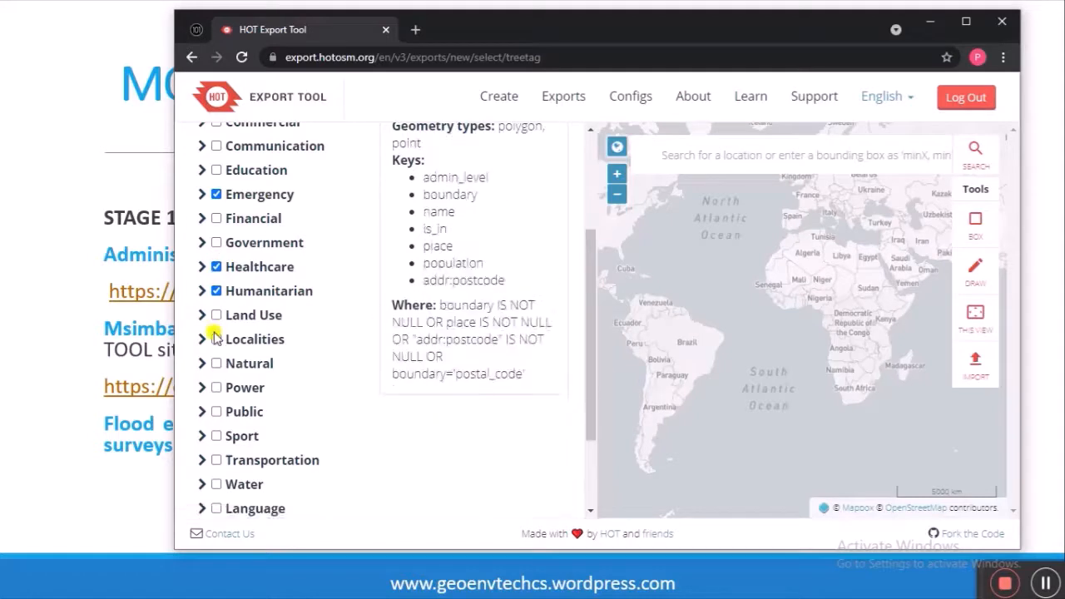
Step: Also tick Land Use, Natural, Water, Transportation, Public and Power
{"action": "left_click", "coordinate": [216, 315]}
{"action": "left_click", "coordinate": [217, 363]}
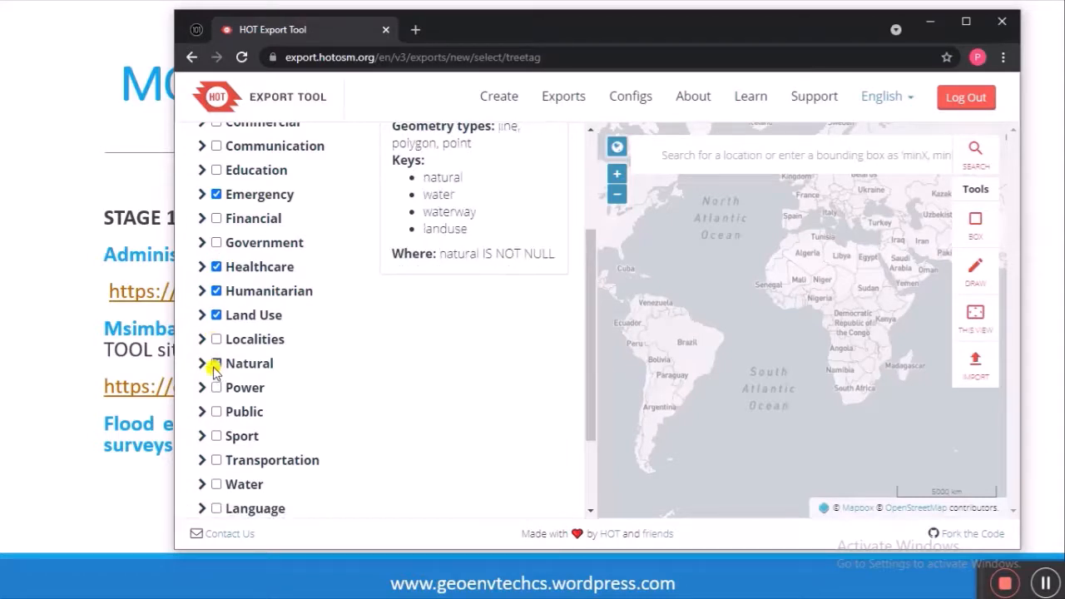
{"action": "left_click", "coordinate": [216, 484]}
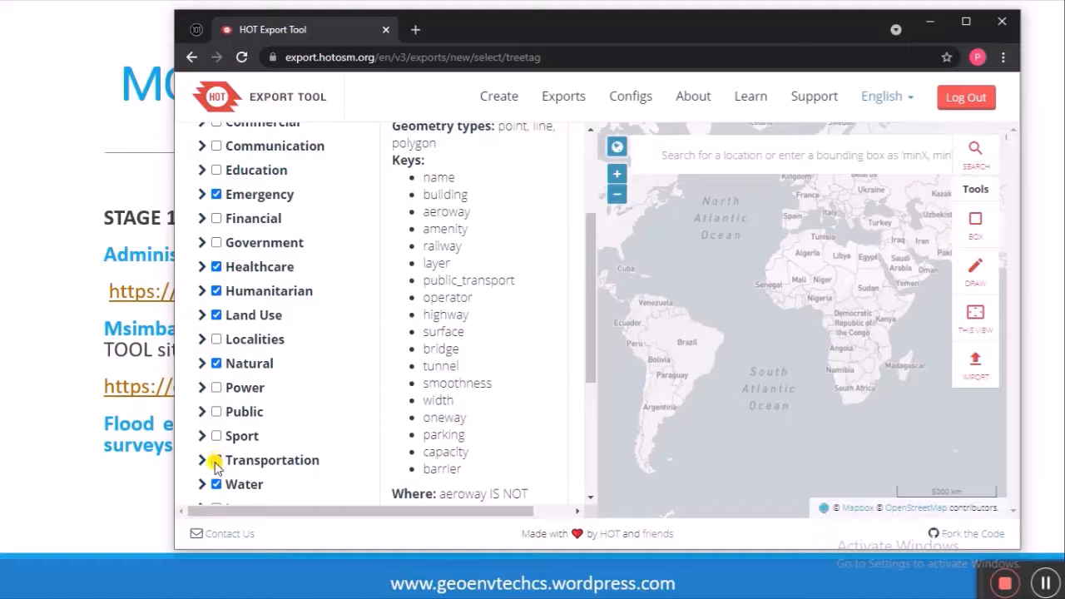
{"action": "left_click", "coordinate": [216, 462]}
{"action": "left_click", "coordinate": [217, 409]}
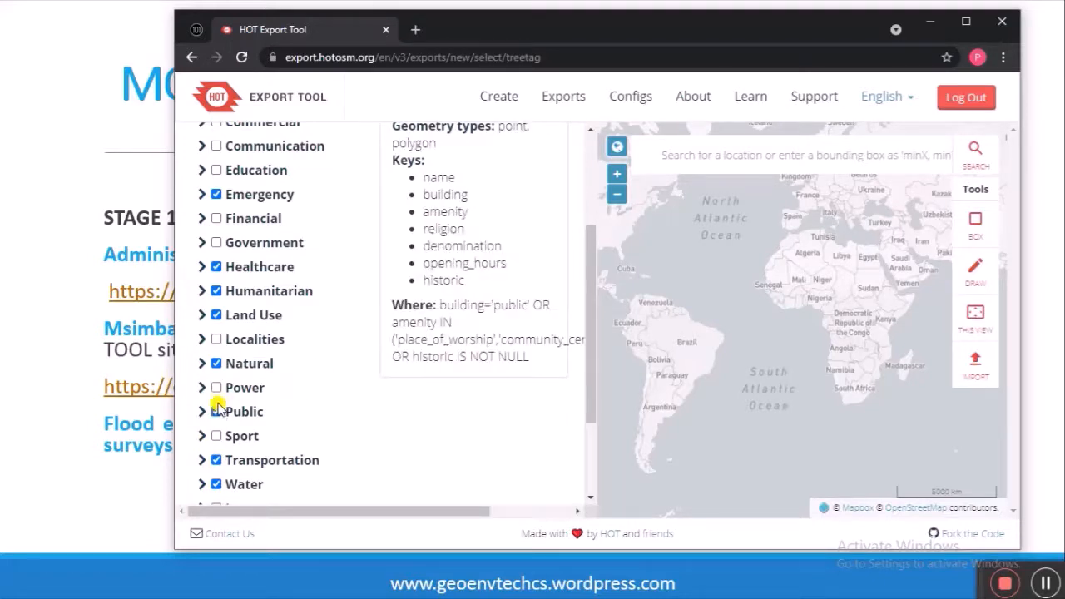
{"action": "left_click", "coordinate": [217, 388]}
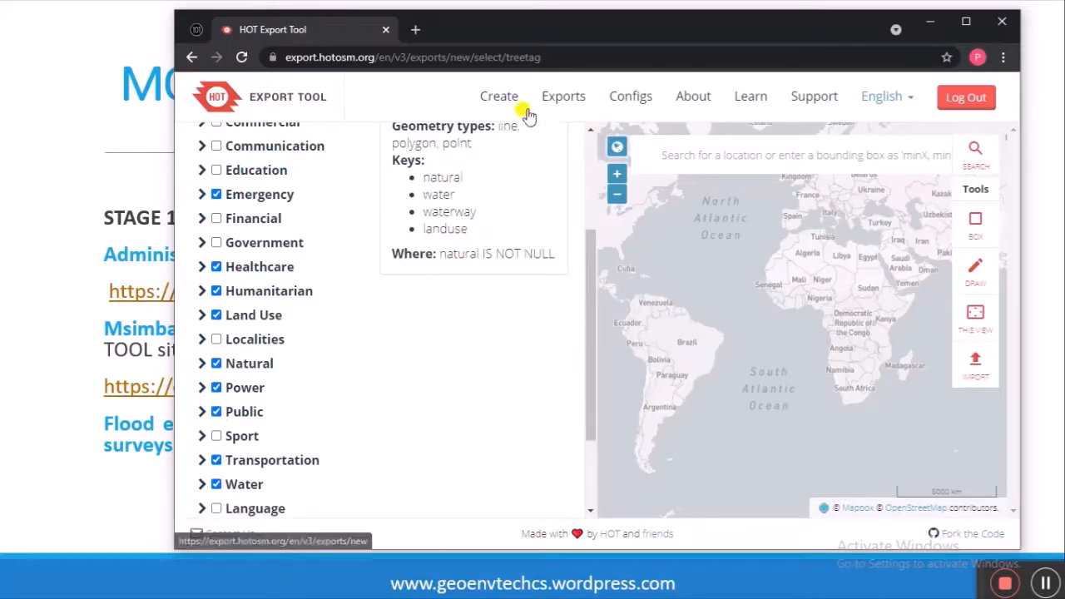
{"action": "left_click_drag", "start_coordinate": [591, 410], "coordinate": [582, 468]}
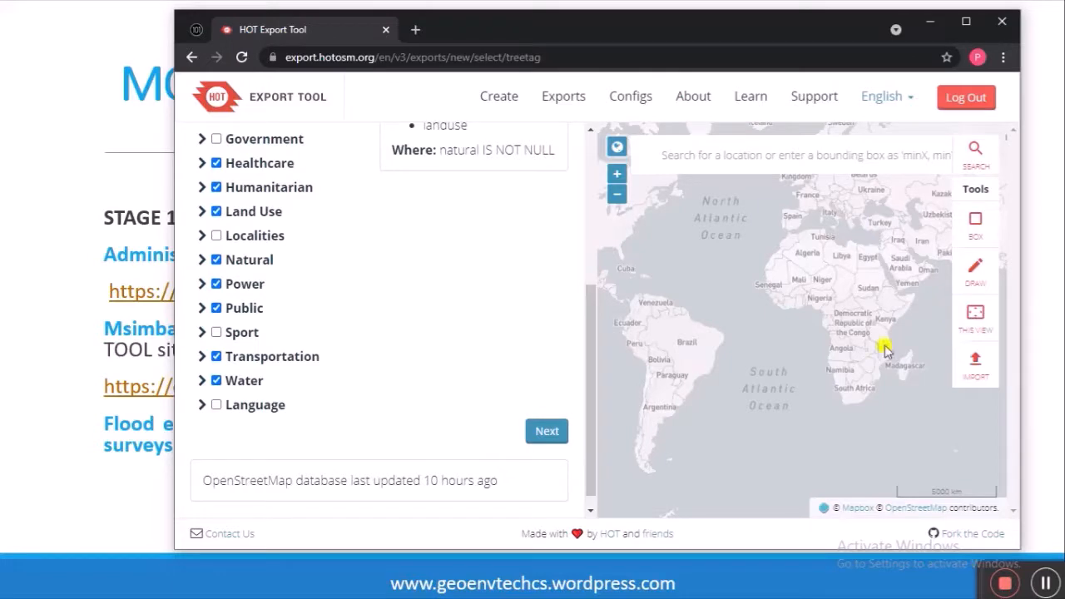
Step: Centre the map on Africa and zoom in to East Africa
{"action": "left_click", "coordinate": [616, 174]}
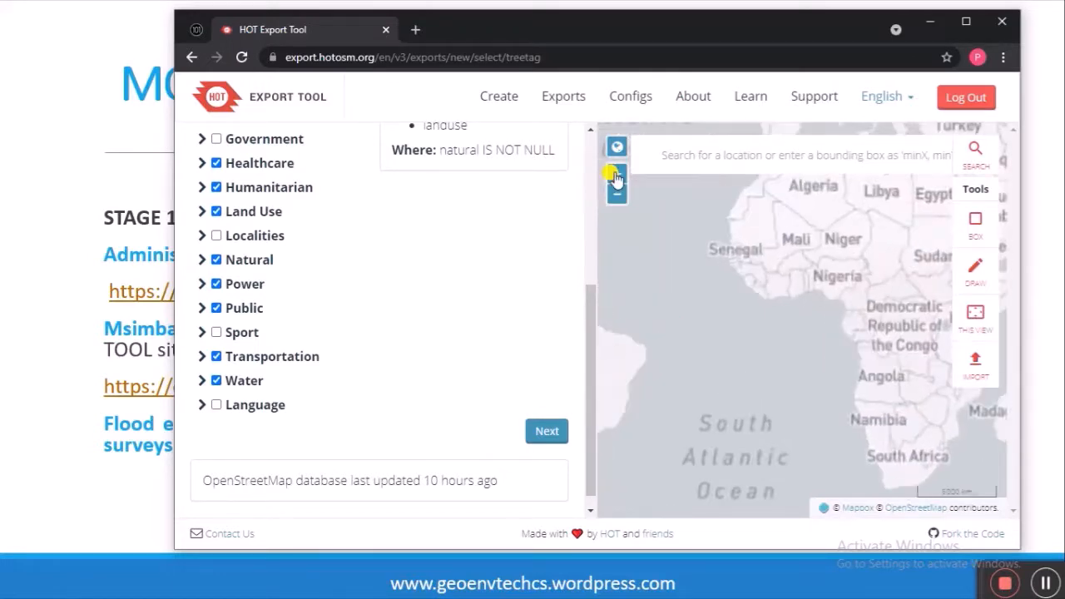
{"action": "left_click_drag", "start_coordinate": [865, 299], "coordinate": [751, 338]}
{"action": "left_click", "coordinate": [616, 174]}
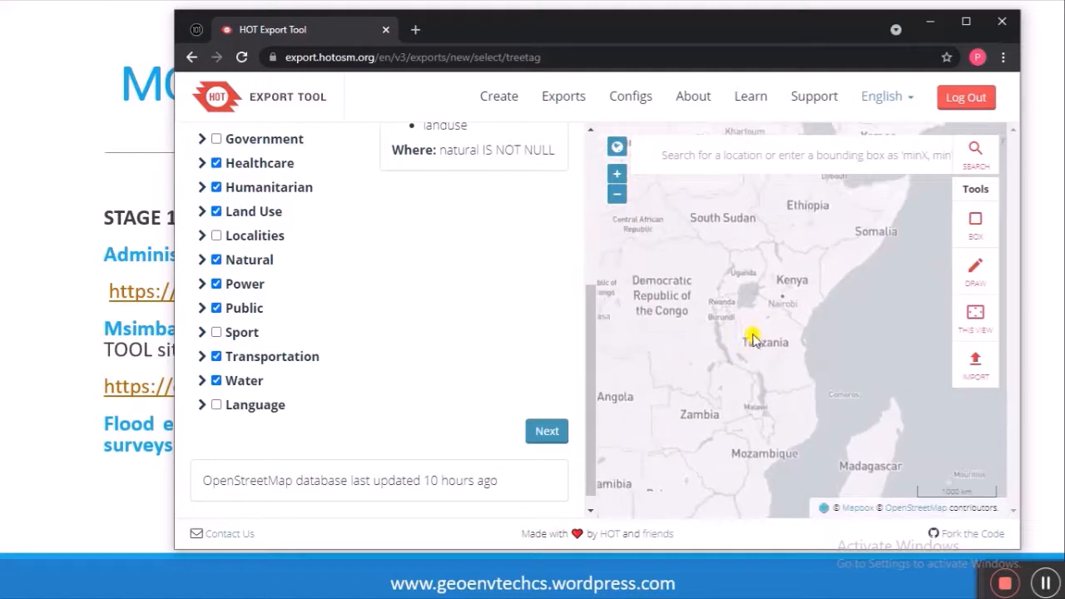
{"action": "left_click", "coordinate": [616, 174]}
{"action": "left_click", "coordinate": [616, 174]}
{"action": "mouse_move", "coordinate": [749, 435]}
{"action": "left_mouse_down"}
{"action": "mouse_move", "coordinate": [782, 411]}
{"action": "mouse_move", "coordinate": [773, 380]}
{"action": "mouse_move", "coordinate": [811, 369]}
{"action": "mouse_move", "coordinate": [791, 357]}
{"action": "left_mouse_up"}
{"action": "left_click", "coordinate": [619, 194]}
Step: Zoom further in and centre the map on the Dar es Salaam coast
{"action": "left_click", "coordinate": [615, 175]}
{"action": "left_click", "coordinate": [616, 175]}
{"action": "left_click", "coordinate": [616, 173]}
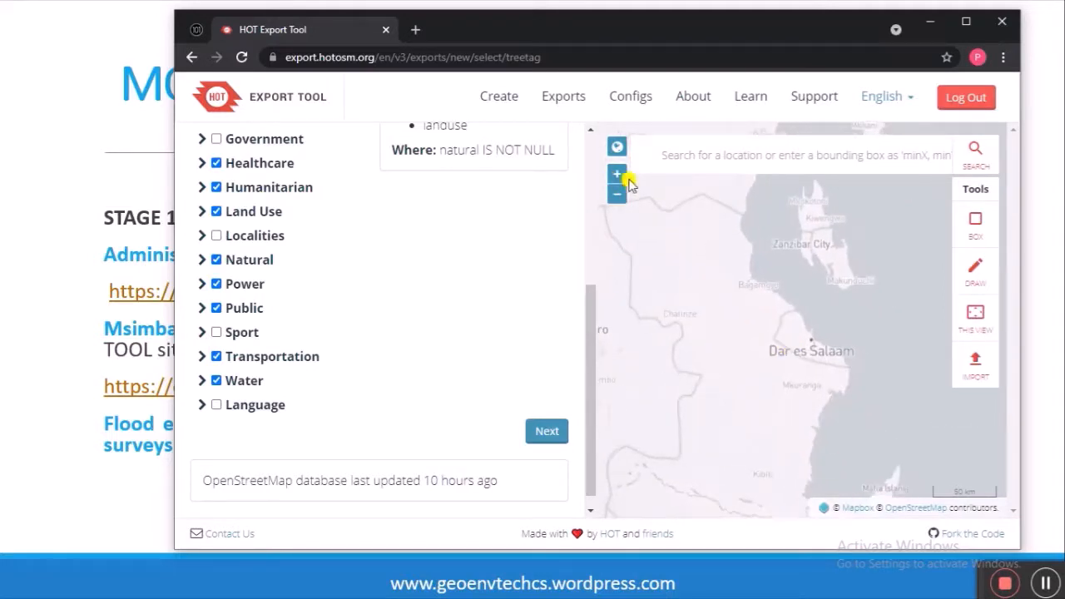
{"action": "left_click", "coordinate": [616, 174]}
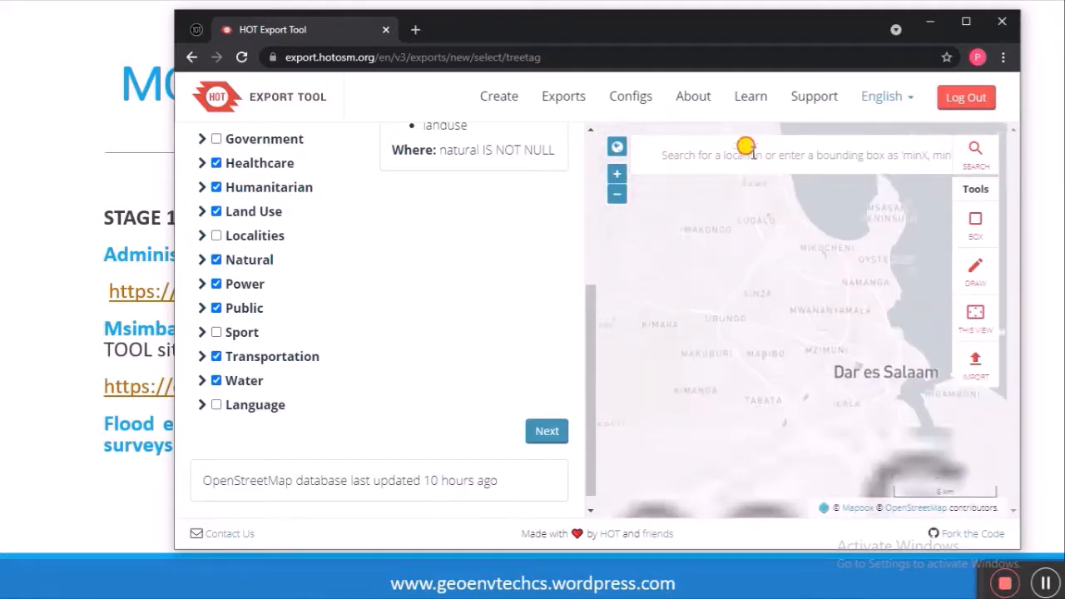
{"action": "left_click", "coordinate": [616, 173]}
{"action": "mouse_move", "coordinate": [823, 362]}
{"action": "left_mouse_down"}
{"action": "mouse_move", "coordinate": [746, 342]}
{"action": "mouse_move", "coordinate": [746, 308]}
{"action": "mouse_move", "coordinate": [813, 356]}
{"action": "mouse_move", "coordinate": [841, 358]}
{"action": "mouse_move", "coordinate": [808, 358]}
{"action": "left_mouse_up"}
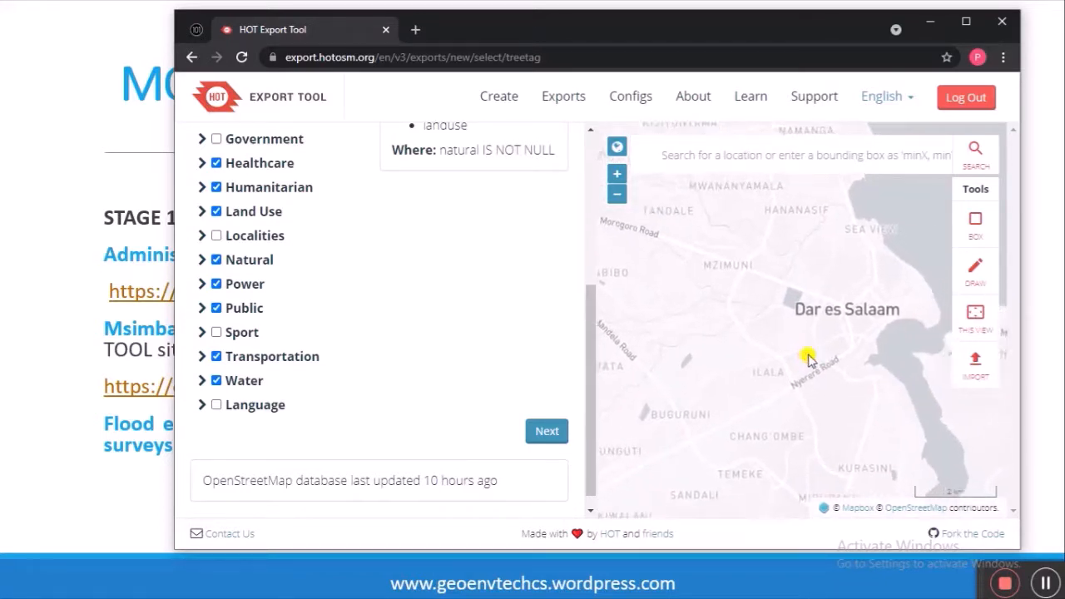
Step: Draw a custom AOI polygon around central Dar es Salaam, from Sea View down to Sandali and the coast
{"action": "left_click", "coordinate": [975, 273]}
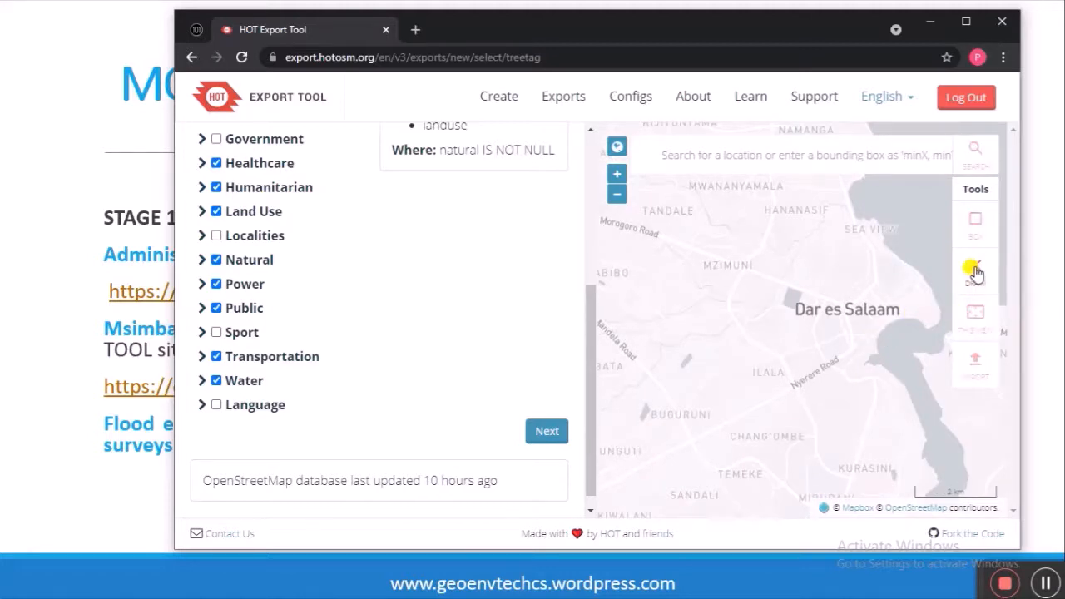
{"action": "left_click", "coordinate": [864, 234]}
{"action": "left_click", "coordinate": [660, 258]}
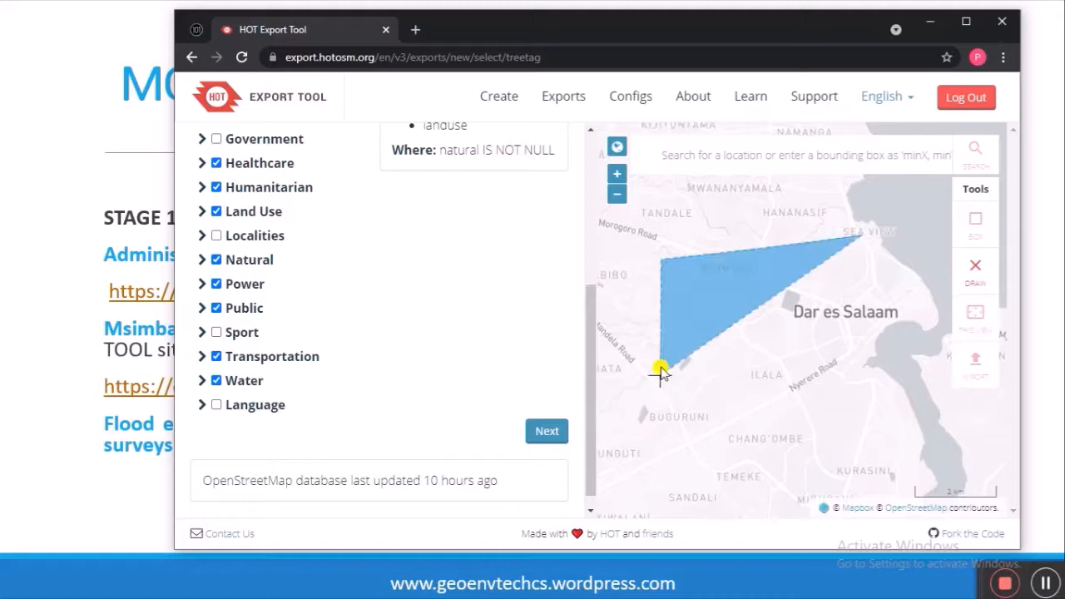
{"action": "left_click", "coordinate": [616, 421]}
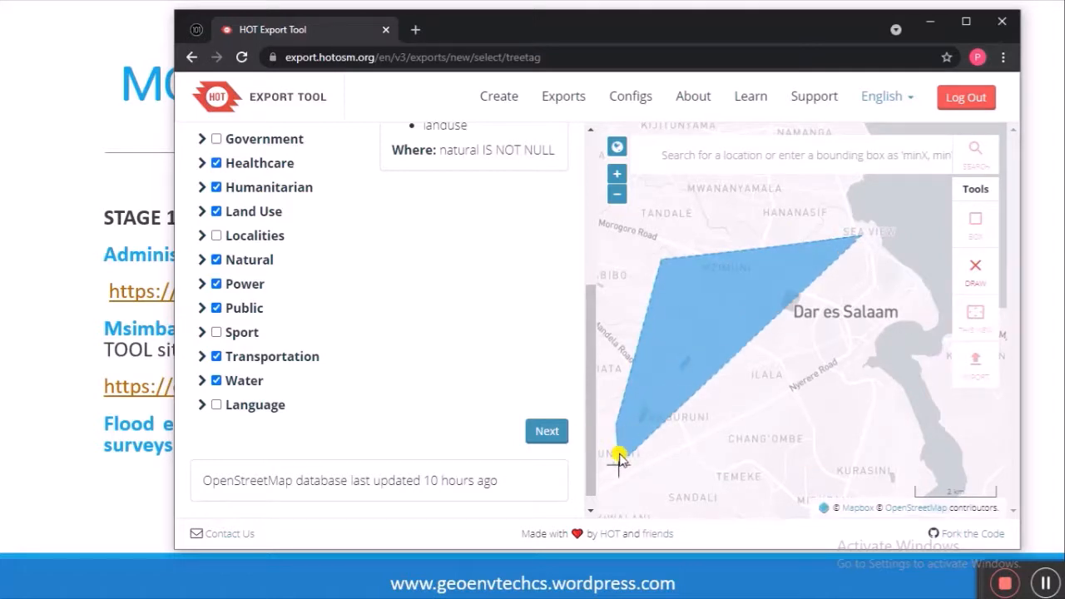
{"action": "left_click", "coordinate": [646, 500]}
{"action": "left_click", "coordinate": [725, 506]}
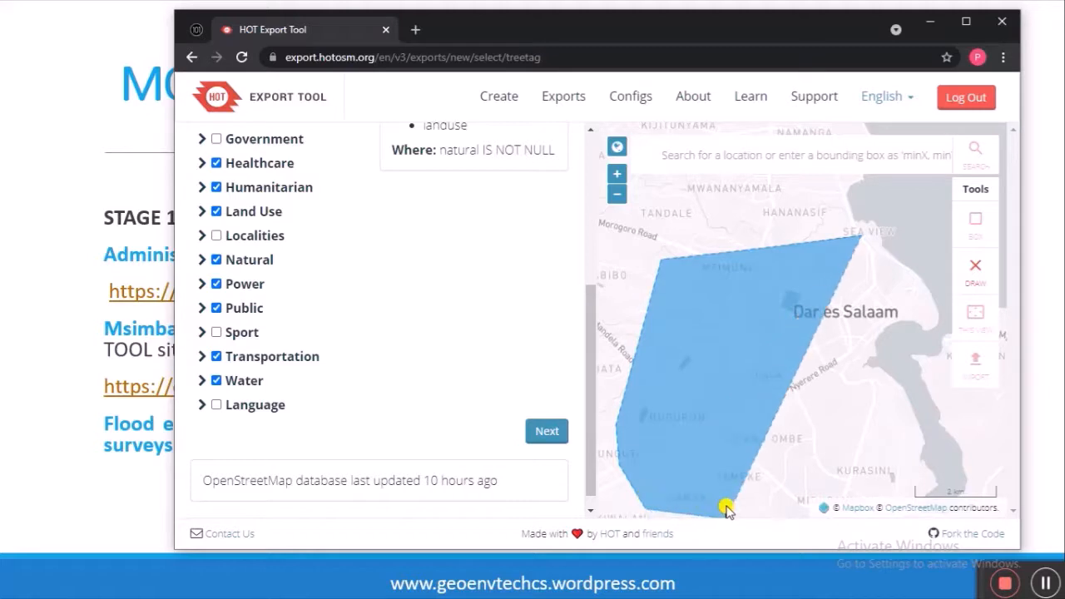
{"action": "left_click", "coordinate": [998, 462]}
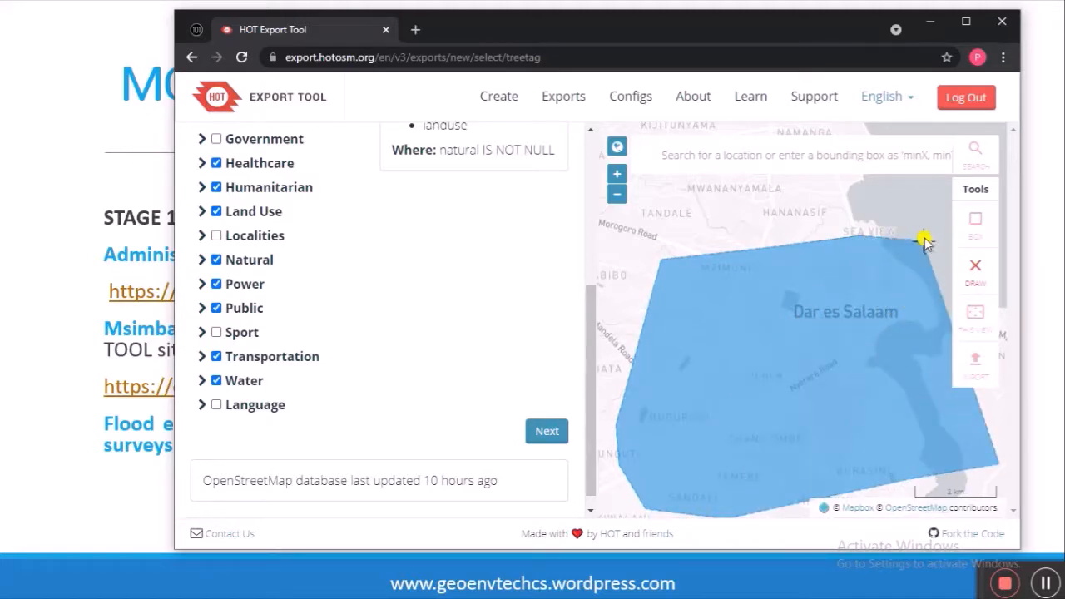
{"action": "right_click", "coordinate": [924, 240]}
{"action": "left_click", "coordinate": [924, 241]}
{"action": "double_click", "coordinate": [923, 241]}
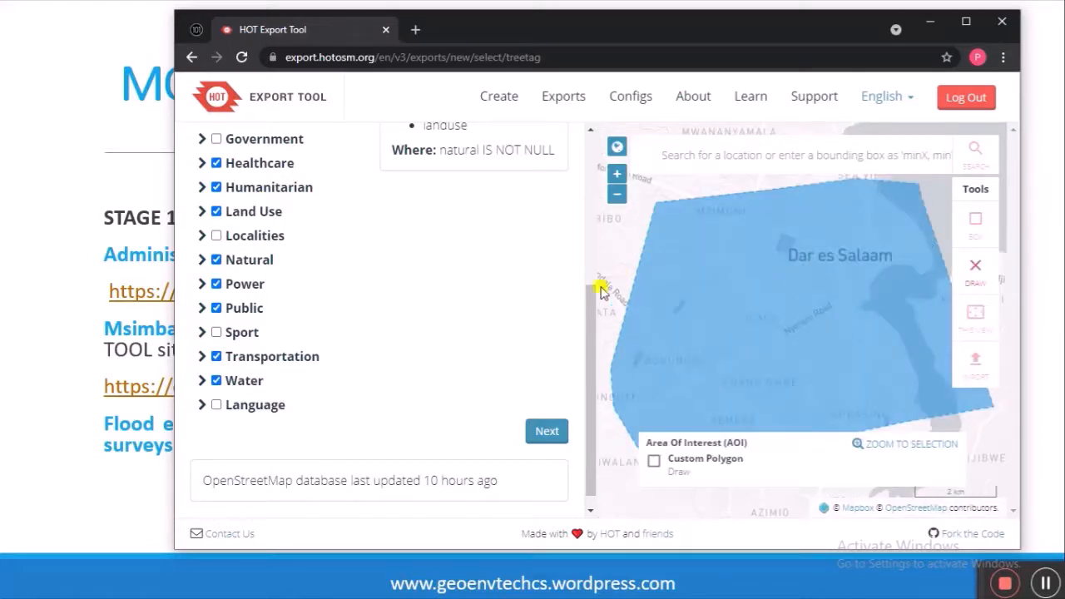
{"action": "left_click", "coordinate": [546, 430]}
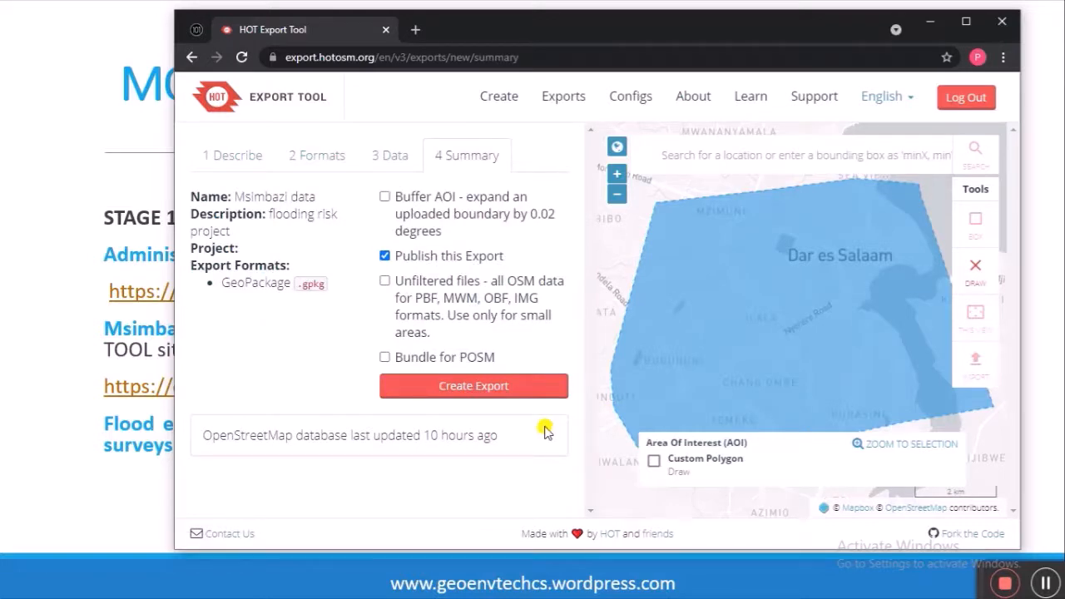
Step: Create the Msimbazi data export from the Summary step
{"action": "left_click", "coordinate": [506, 386]}
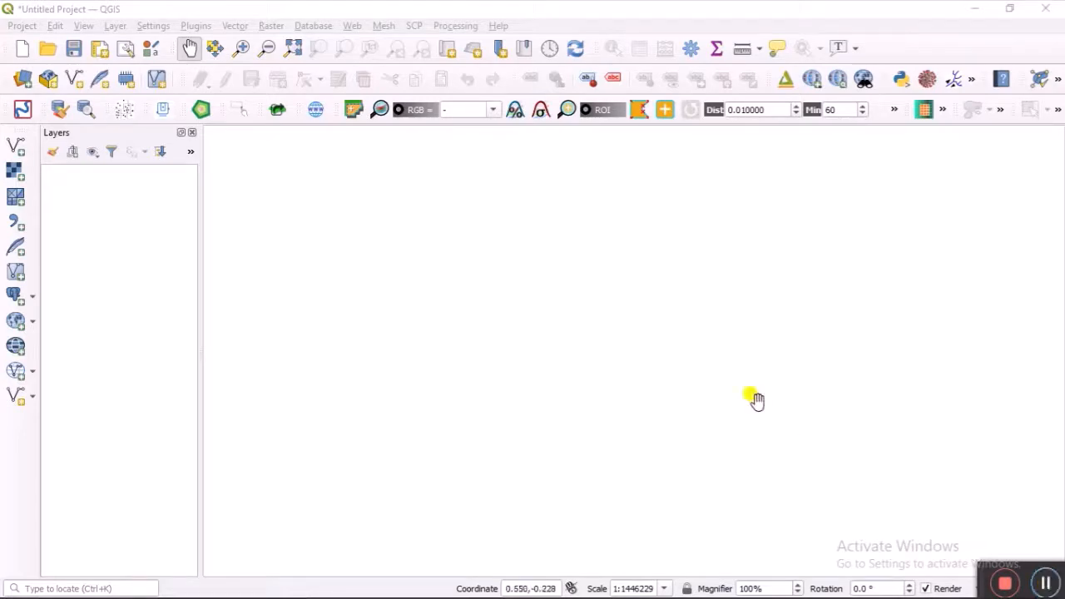
Step: Load MSIMBAZI DATA.gpkg as a vector source and list its layers for adding
{"action": "left_click", "coordinate": [18, 146]}
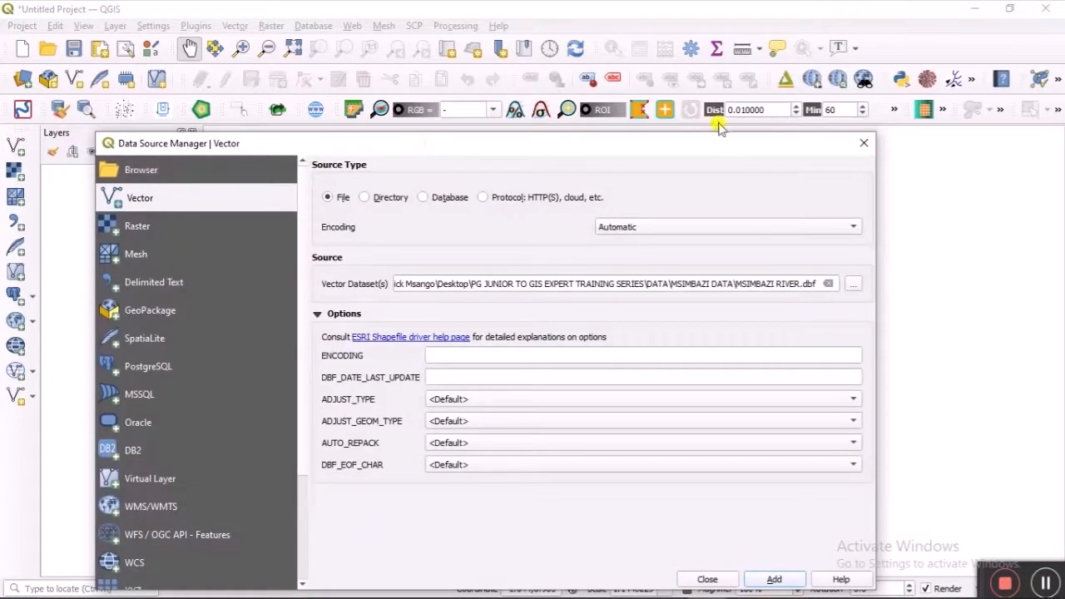
{"action": "left_click", "coordinate": [853, 284]}
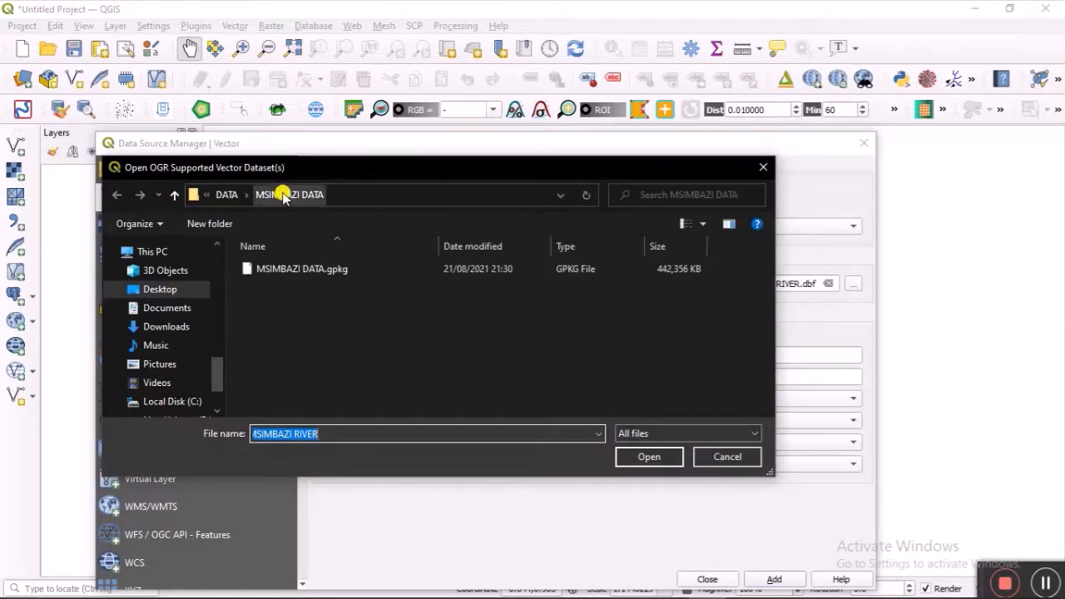
{"action": "left_click", "coordinate": [357, 269]}
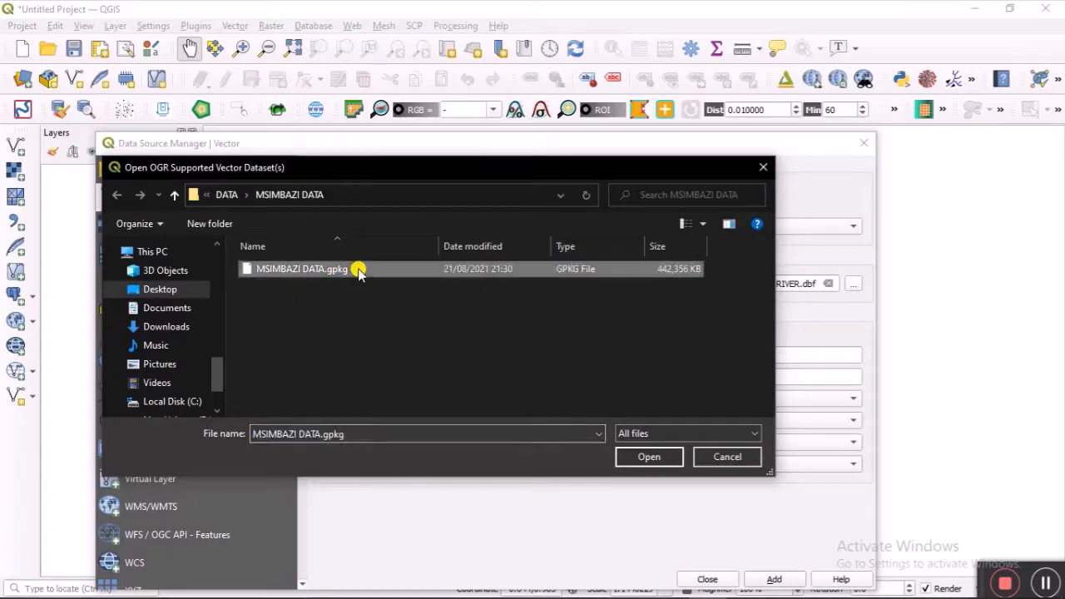
{"action": "left_click", "coordinate": [642, 460]}
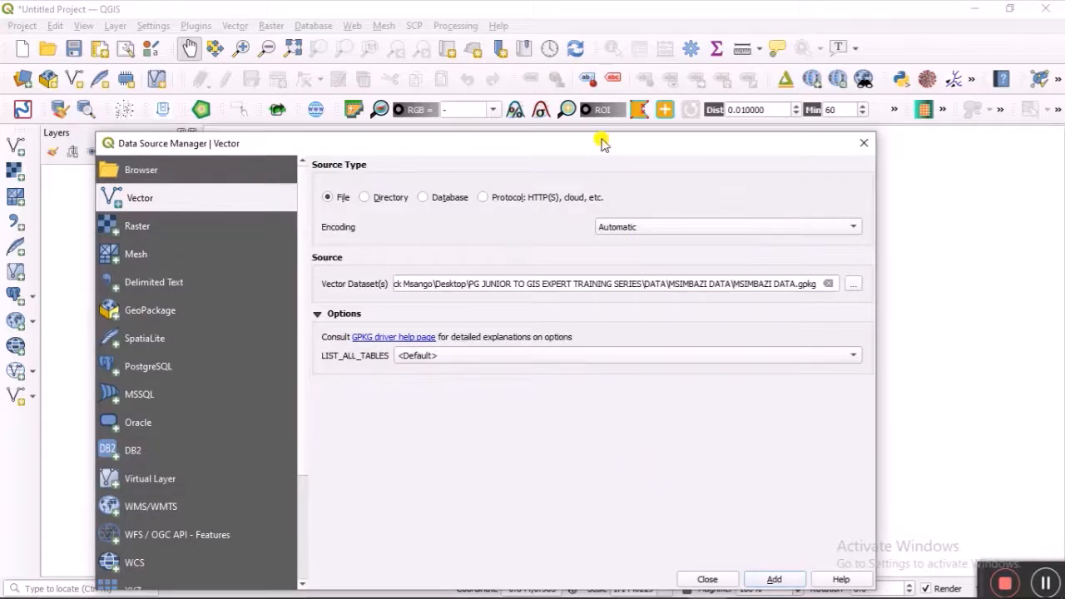
{"action": "left_click_drag", "start_coordinate": [603, 143], "coordinate": [625, 51]}
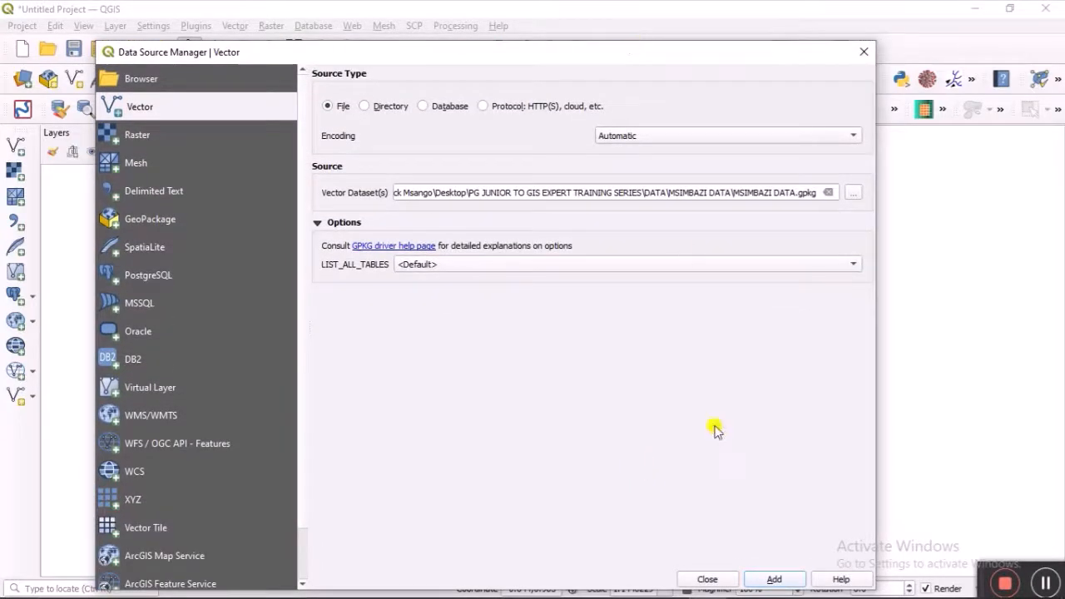
{"action": "left_click", "coordinate": [776, 580]}
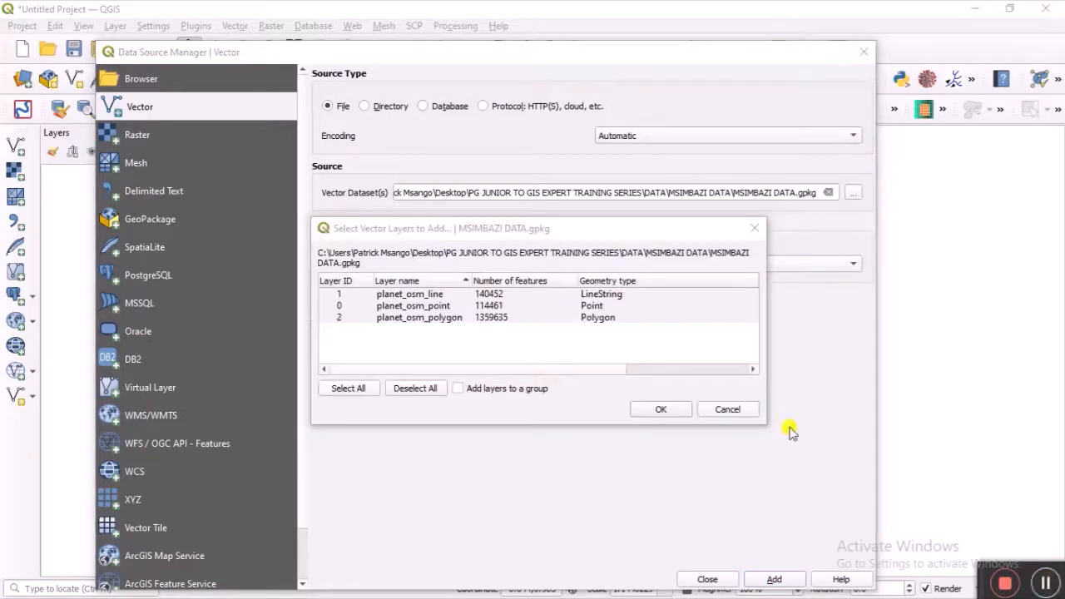
Step: Select only planet_osm_line and planet_osm_polygon and add them to the map
{"action": "left_click", "coordinate": [580, 342]}
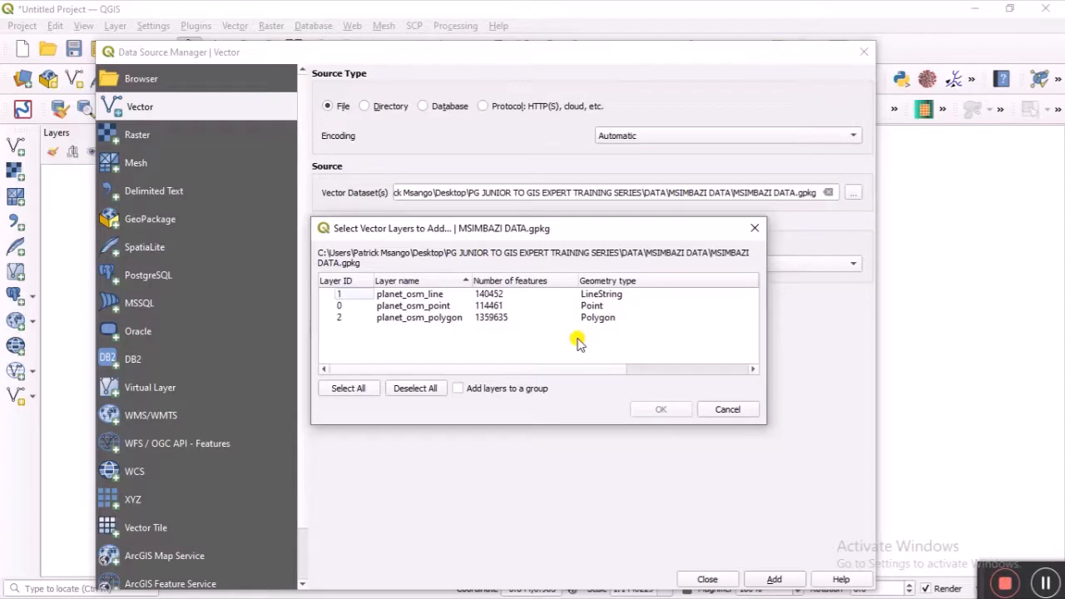
{"action": "left_click", "coordinate": [539, 293]}
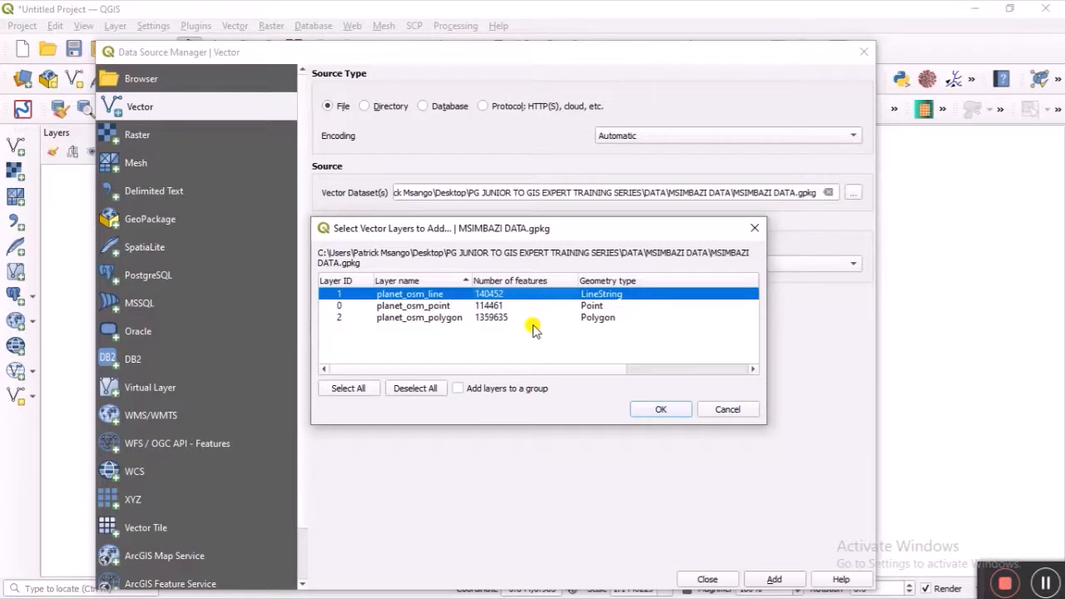
{"action": "left_click", "coordinate": [504, 317], "text": "ctrl"}
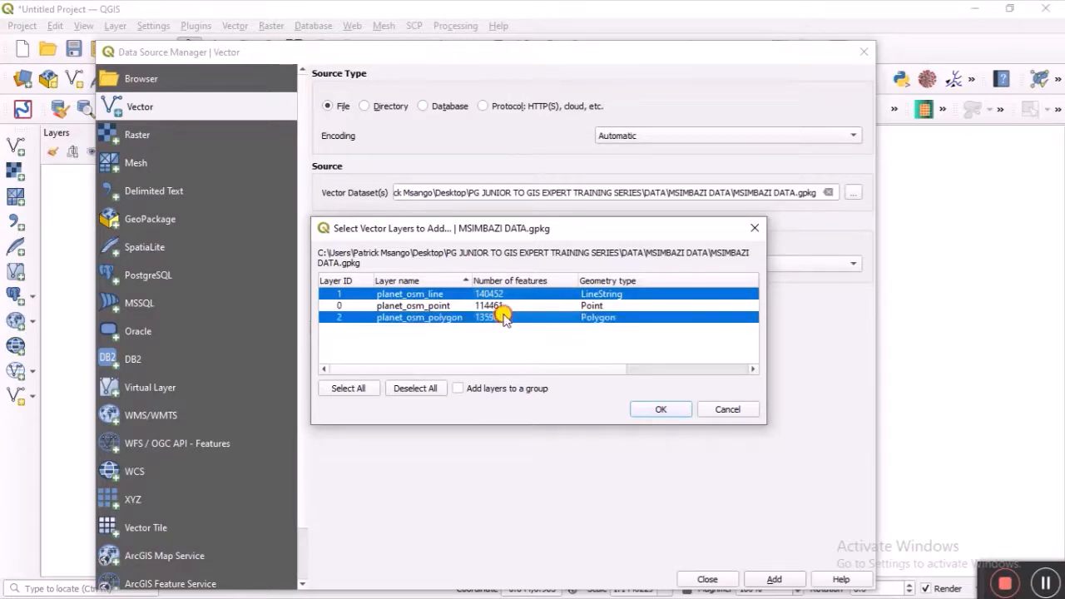
{"action": "left_click", "coordinate": [662, 410]}
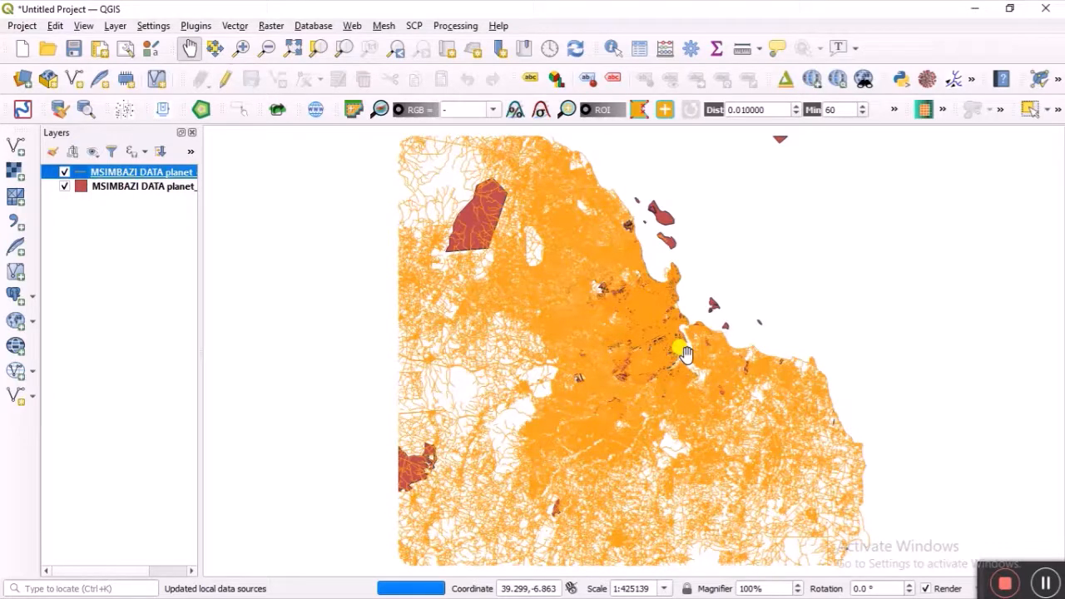
Step: Switch off the planet_osm_polygon layer so only planet_osm_line is drawn
{"action": "left_click", "coordinate": [65, 187]}
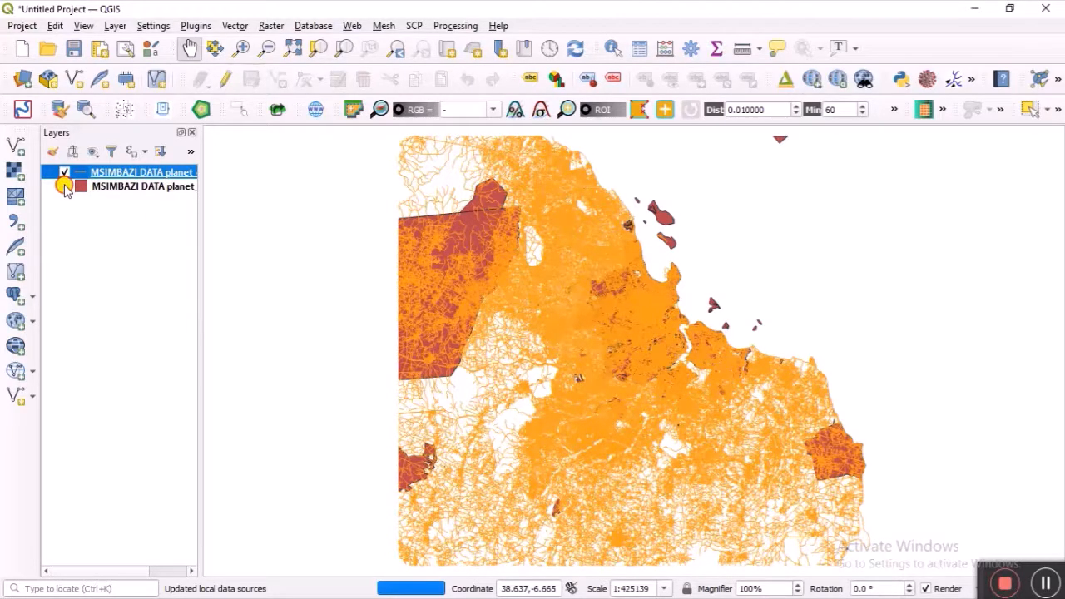
{"action": "left_click", "coordinate": [65, 188]}
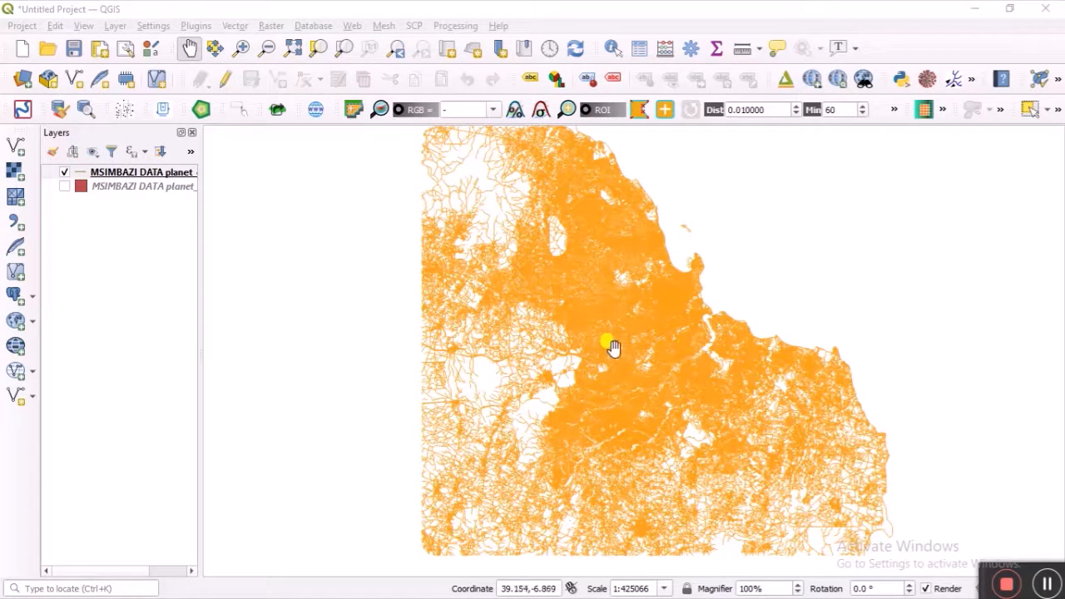
{"action": "right_click", "coordinate": [170, 172]}
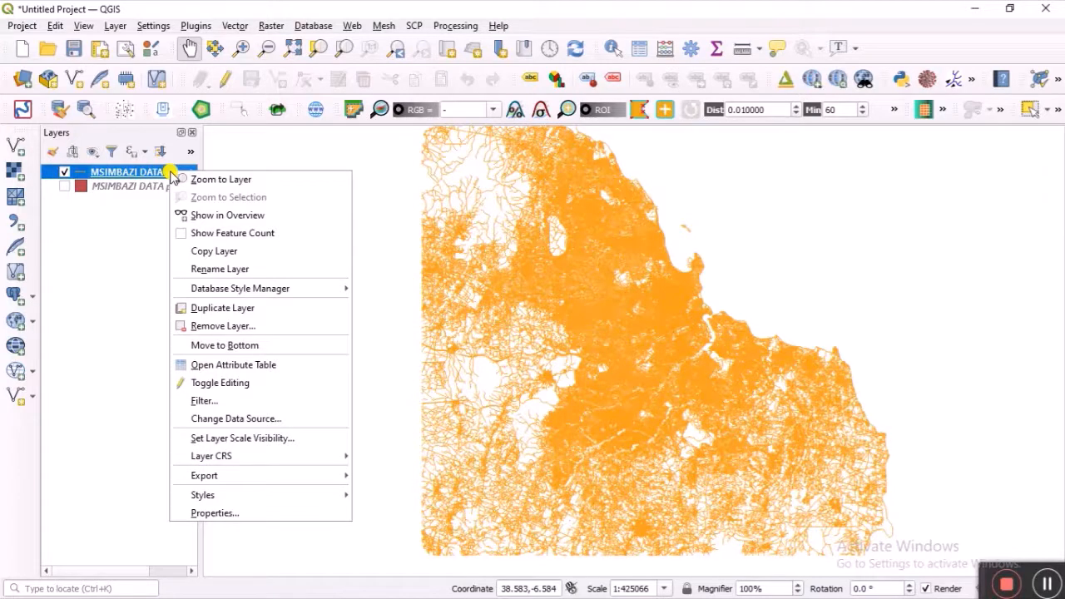
Step: Open the line layer's Query Builder and enter "waterway" = 'river' using the field and sample values
{"action": "left_click", "coordinate": [287, 403]}
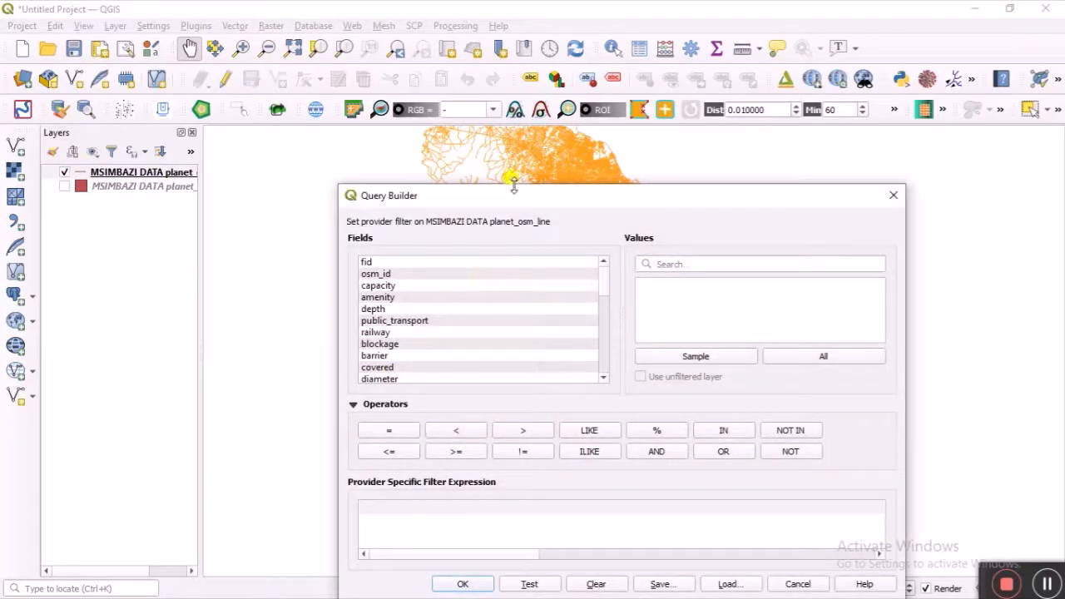
{"action": "left_click_drag", "start_coordinate": [511, 197], "coordinate": [506, 169]}
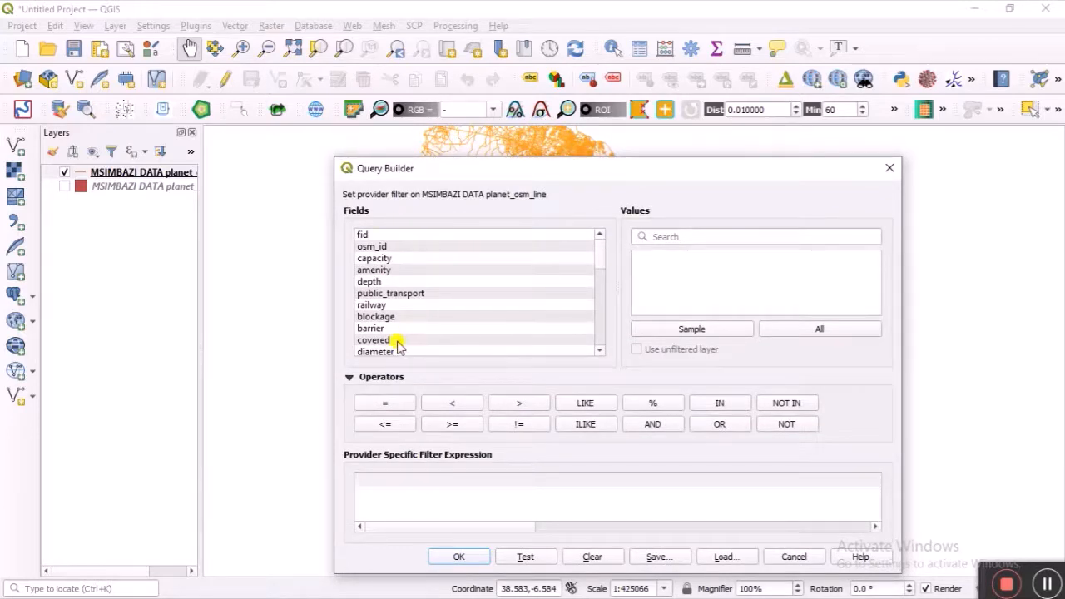
{"action": "scroll", "coordinate": [397, 345], "scroll_direction": "down", "scroll_amount": 6}
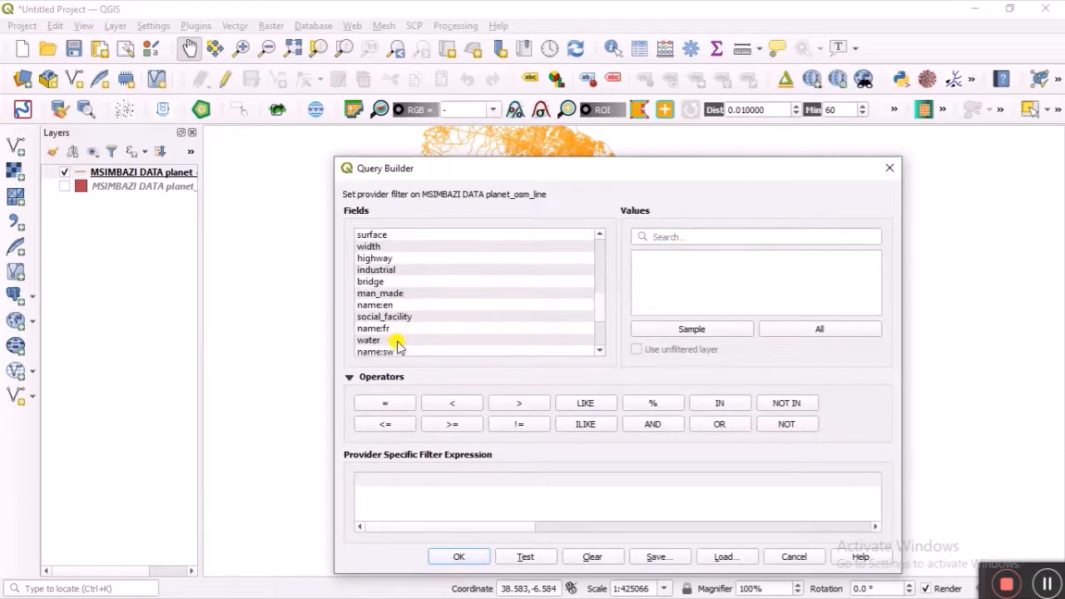
{"action": "scroll", "coordinate": [397, 345], "scroll_direction": "down", "scroll_amount": 1}
{"action": "scroll", "coordinate": [396, 311], "scroll_direction": "down", "scroll_amount": 2}
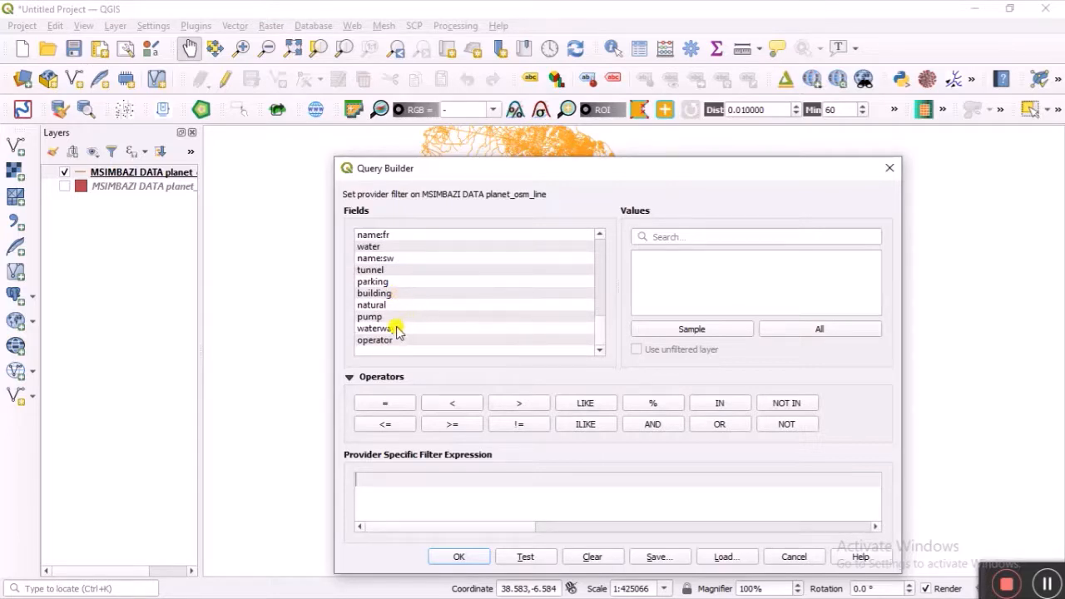
{"action": "double_click", "coordinate": [394, 331]}
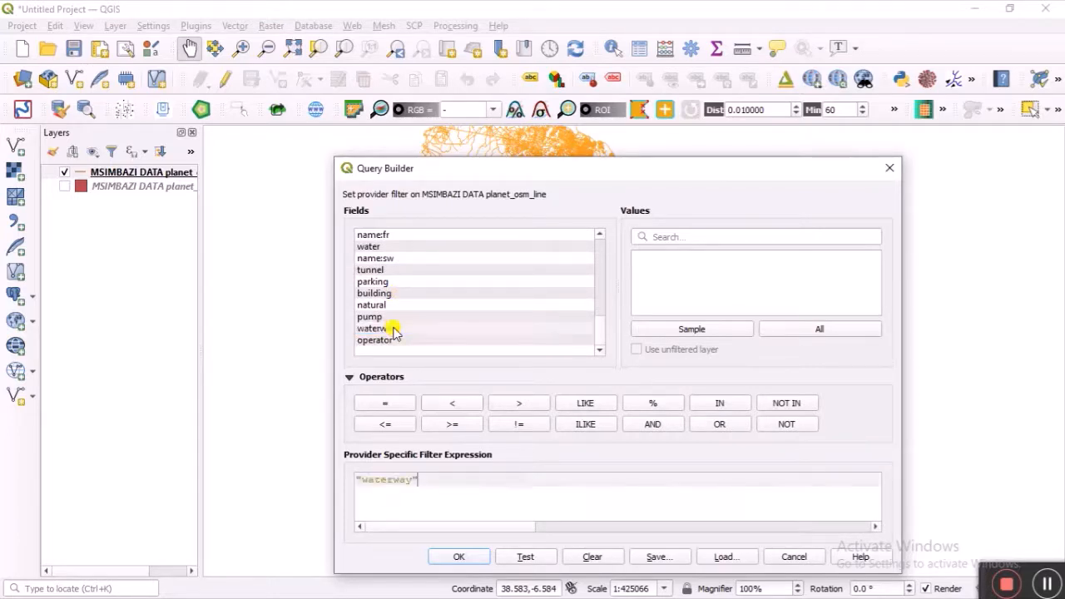
{"action": "left_click", "coordinate": [388, 404]}
{"action": "left_click", "coordinate": [734, 329]}
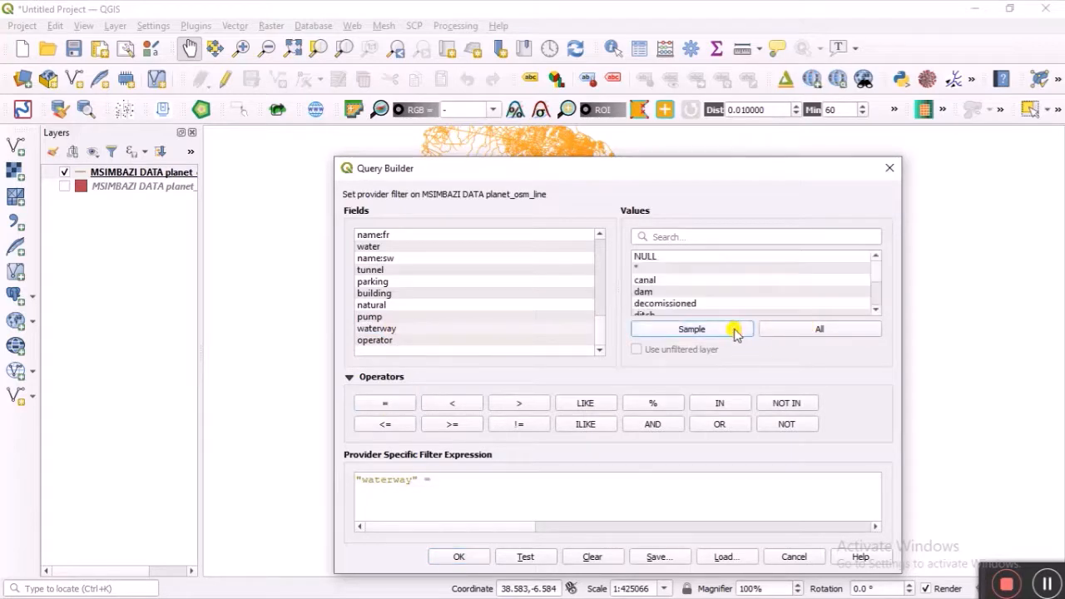
{"action": "scroll", "coordinate": [747, 276], "scroll_direction": "down", "scroll_amount": 2}
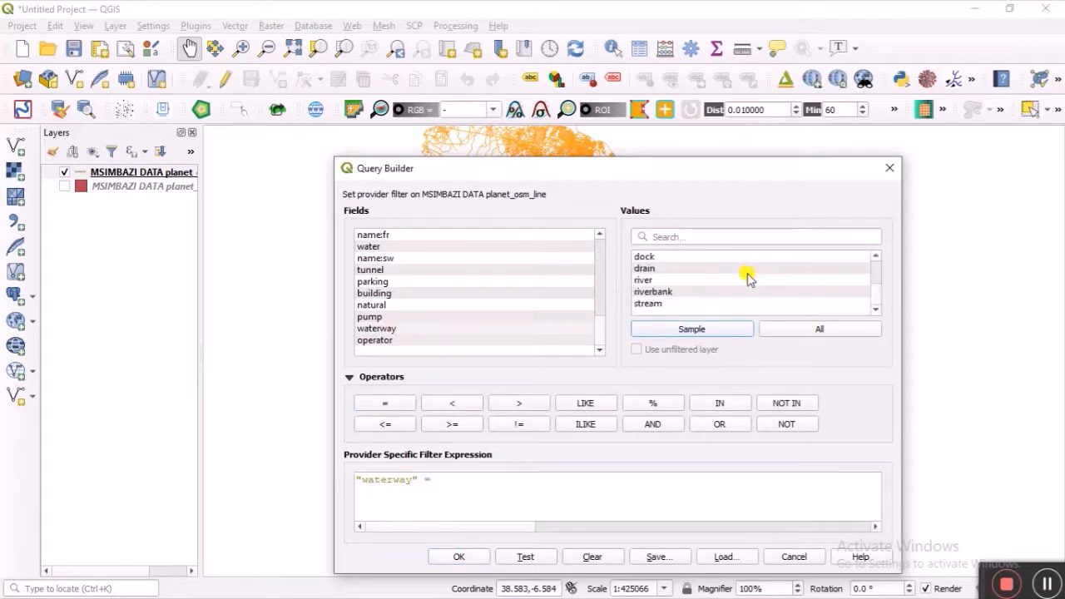
{"action": "double_click", "coordinate": [668, 281]}
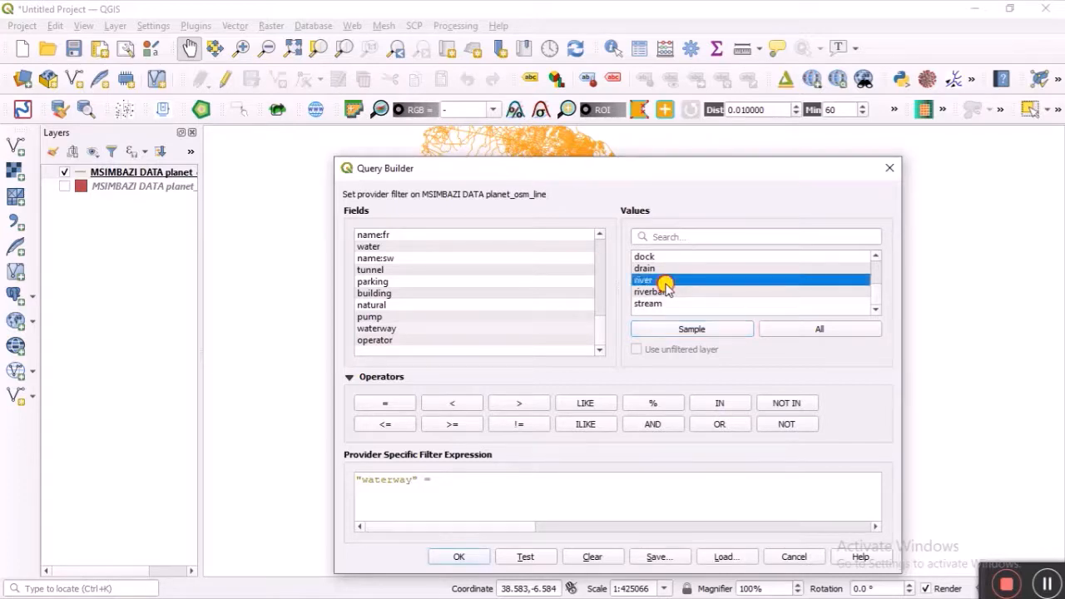
Step: Extend the filter with OR "waterway" = 'stream'
{"action": "left_click", "coordinate": [720, 427]}
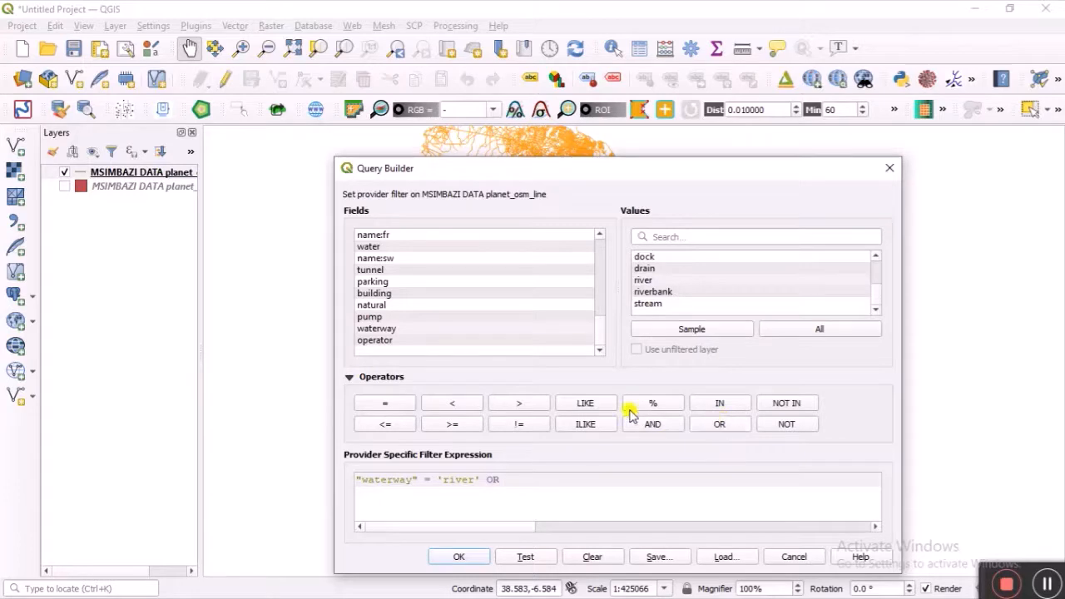
{"action": "double_click", "coordinate": [387, 329]}
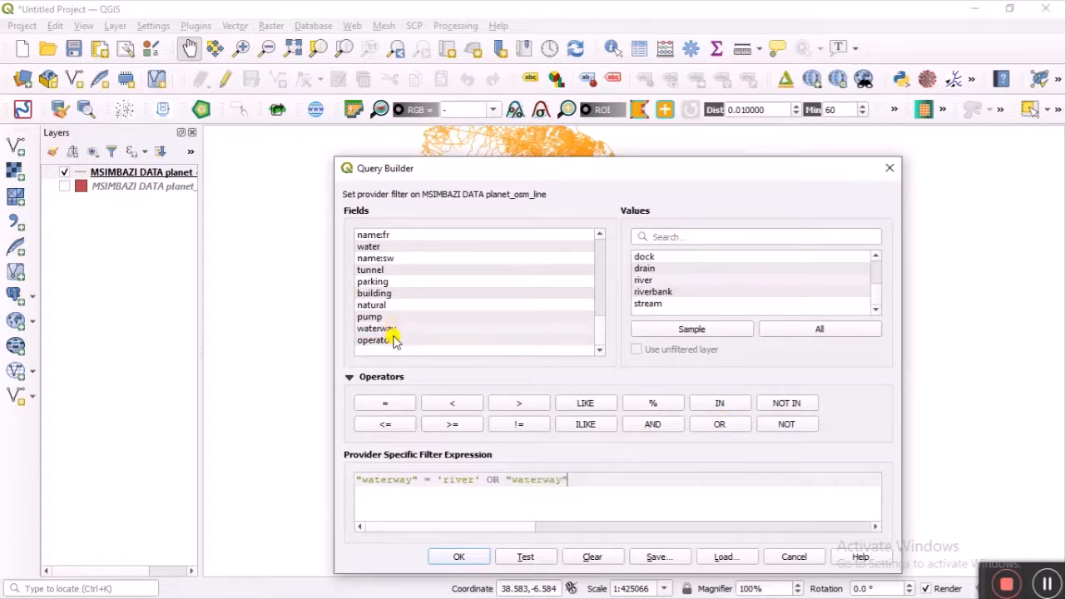
{"action": "left_click", "coordinate": [385, 404]}
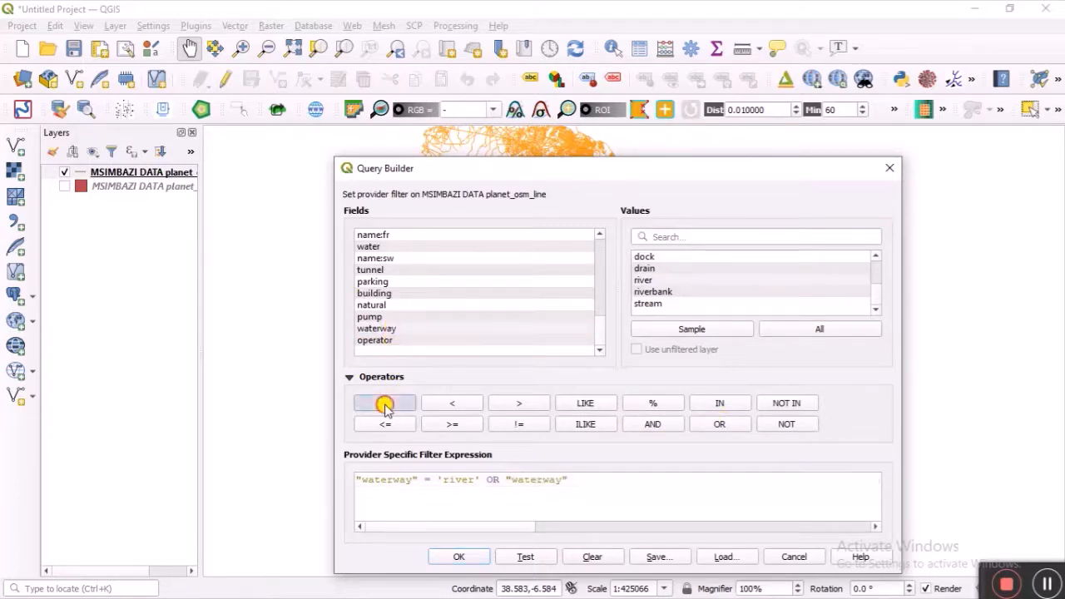
{"action": "double_click", "coordinate": [654, 305]}
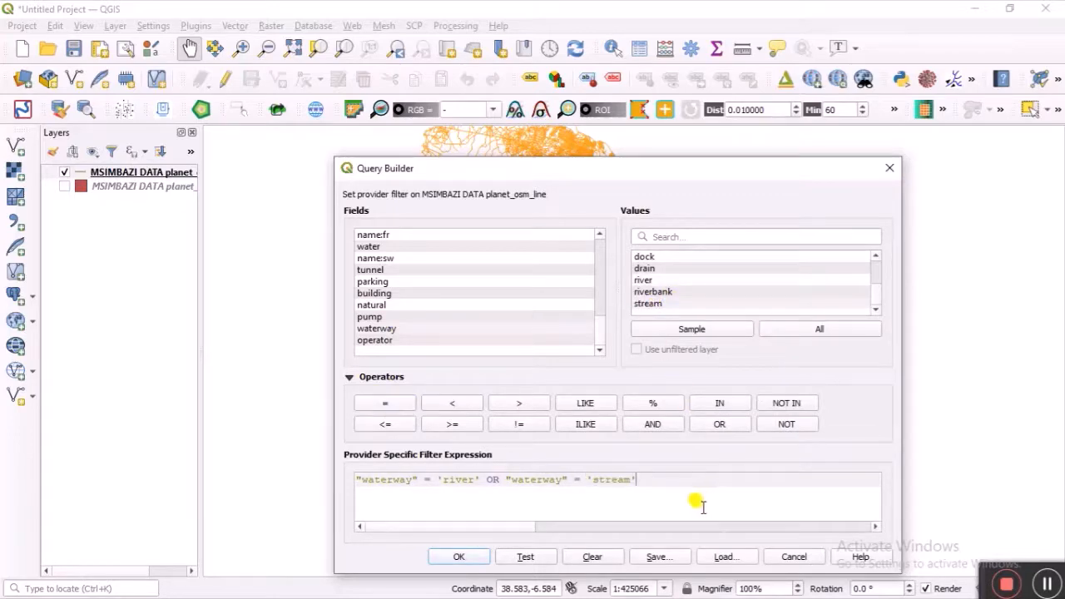
Step: Apply the waterway filter and zoom in on the resulting river and stream lines
{"action": "left_click", "coordinate": [469, 558]}
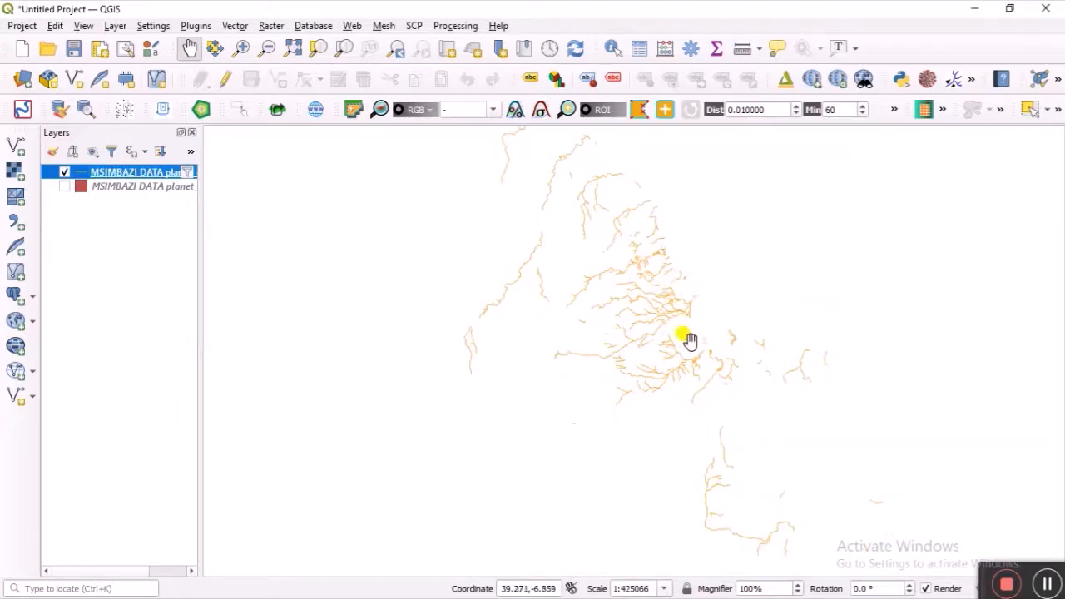
{"action": "scroll", "coordinate": [672, 328], "scroll_direction": "up", "scroll_amount": 1}
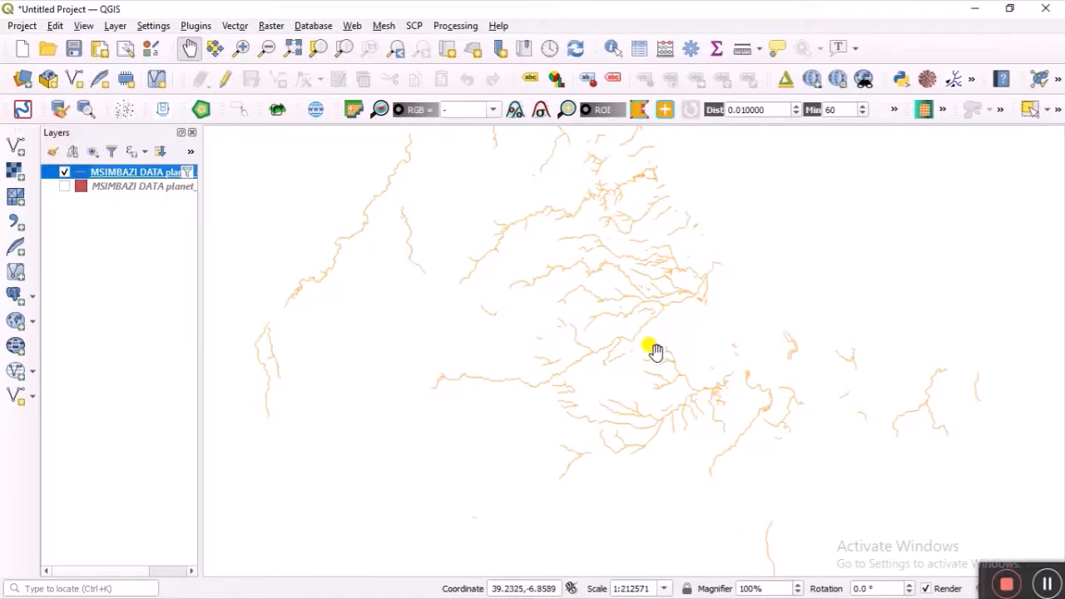
{"action": "scroll", "coordinate": [645, 356], "scroll_direction": "up", "scroll_amount": 1}
{"action": "scroll", "coordinate": [635, 360], "scroll_direction": "down", "scroll_amount": 1}
Step: Enable single labels on the river line layer with a 1 mm text buffer, and apply
{"action": "right_click", "coordinate": [143, 174]}
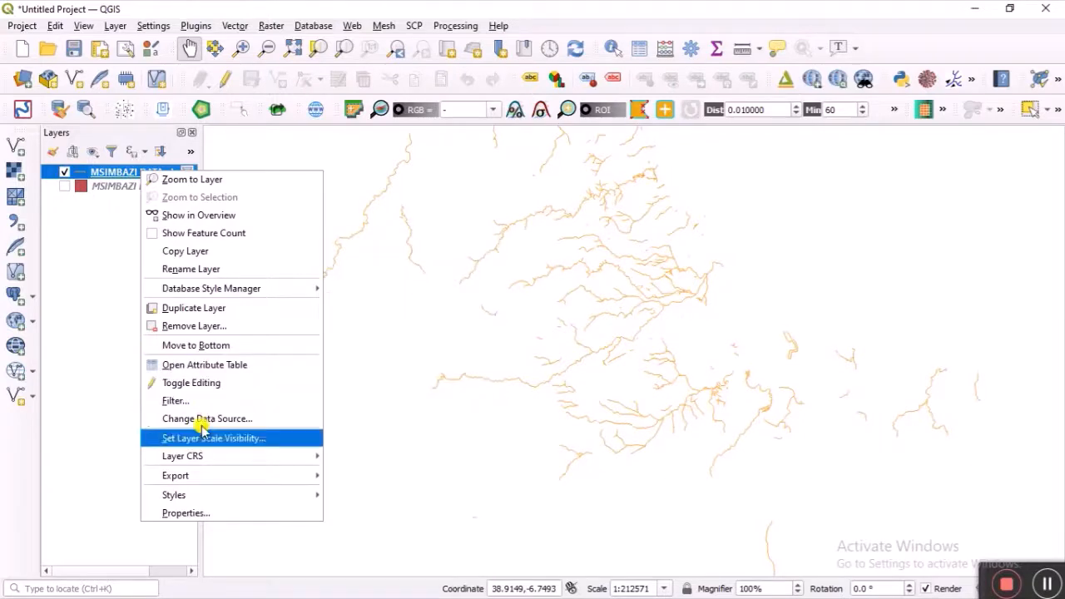
{"action": "left_click", "coordinate": [214, 513]}
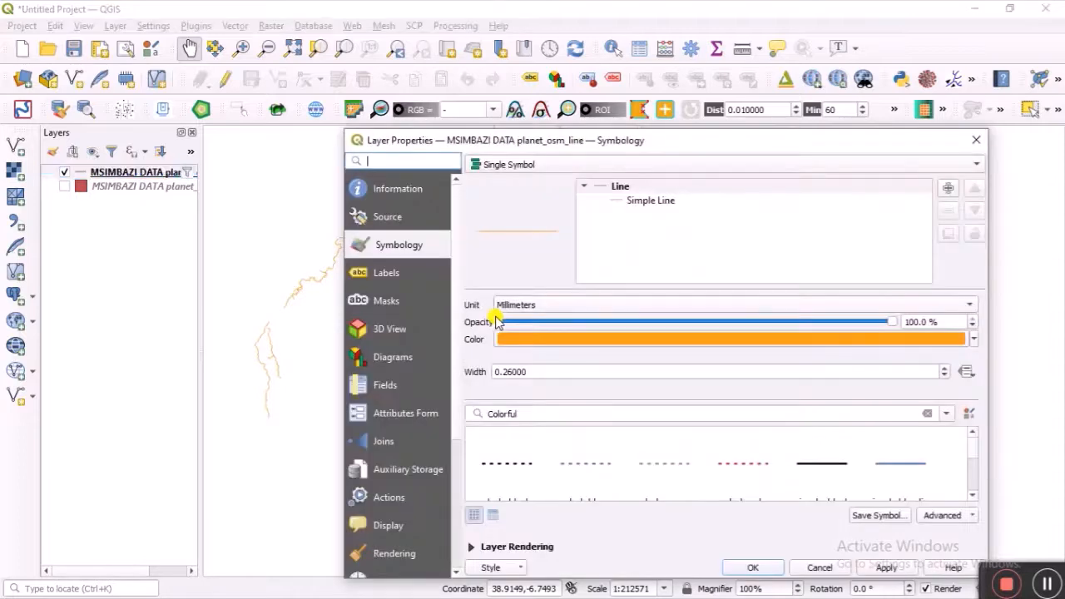
{"action": "left_click", "coordinate": [396, 279]}
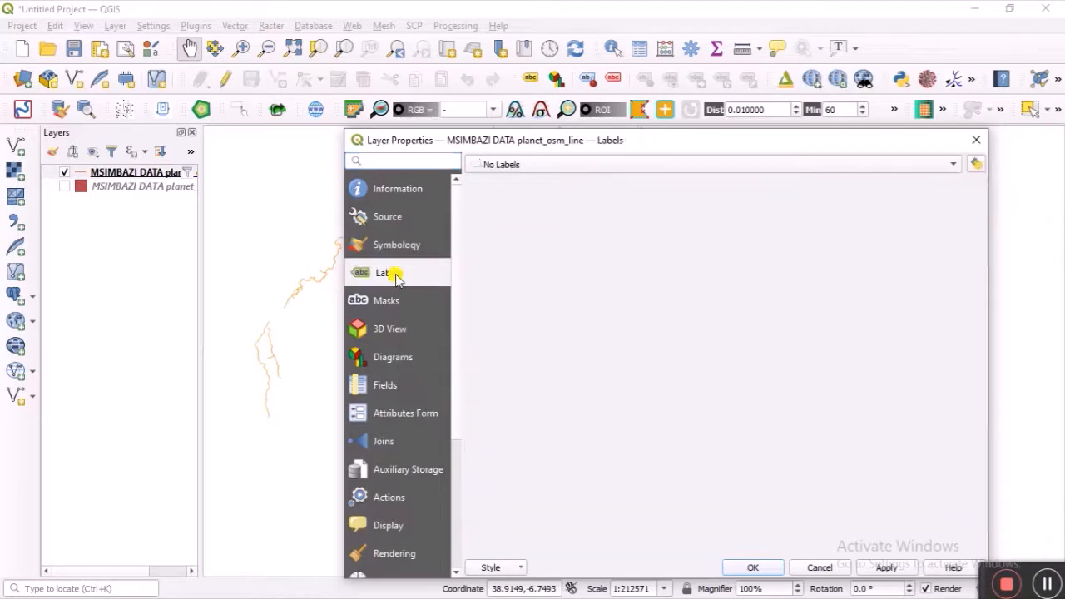
{"action": "left_click", "coordinate": [578, 166]}
{"action": "left_click", "coordinate": [571, 179]}
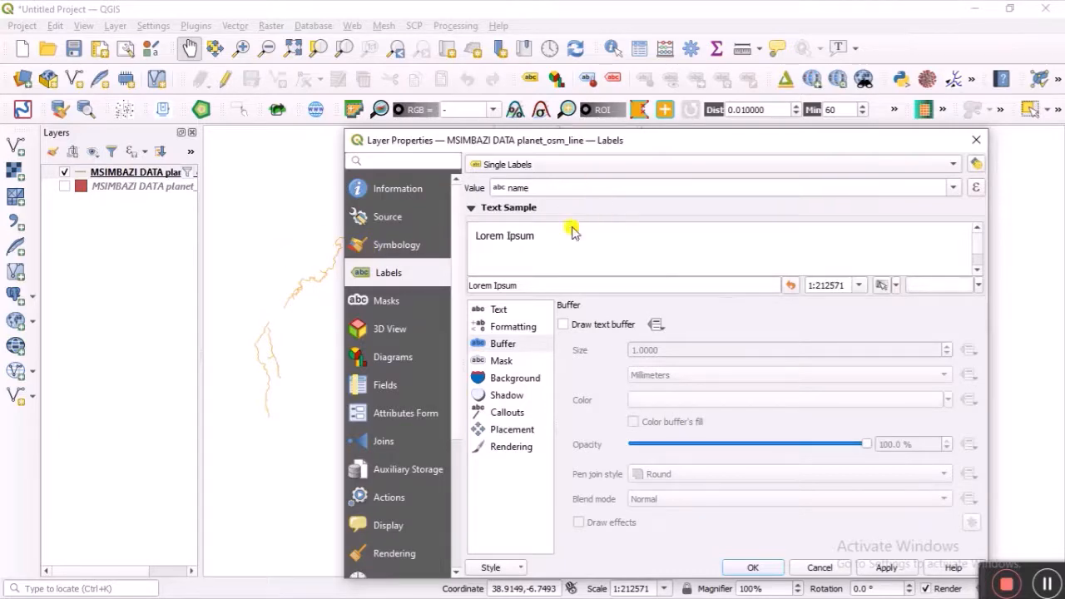
{"action": "left_click", "coordinate": [503, 308]}
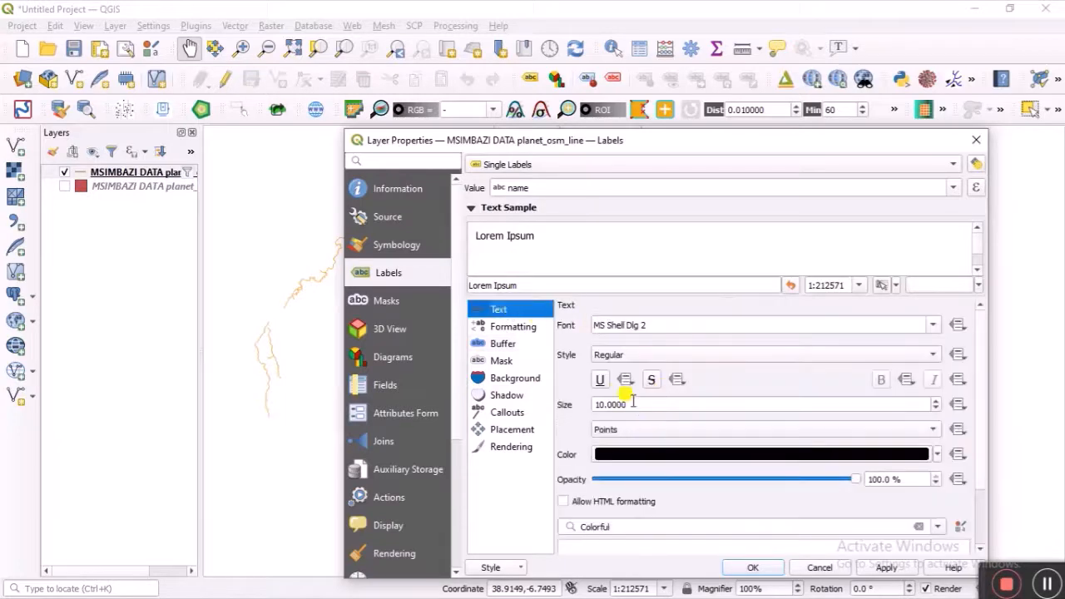
{"action": "left_click", "coordinate": [522, 327]}
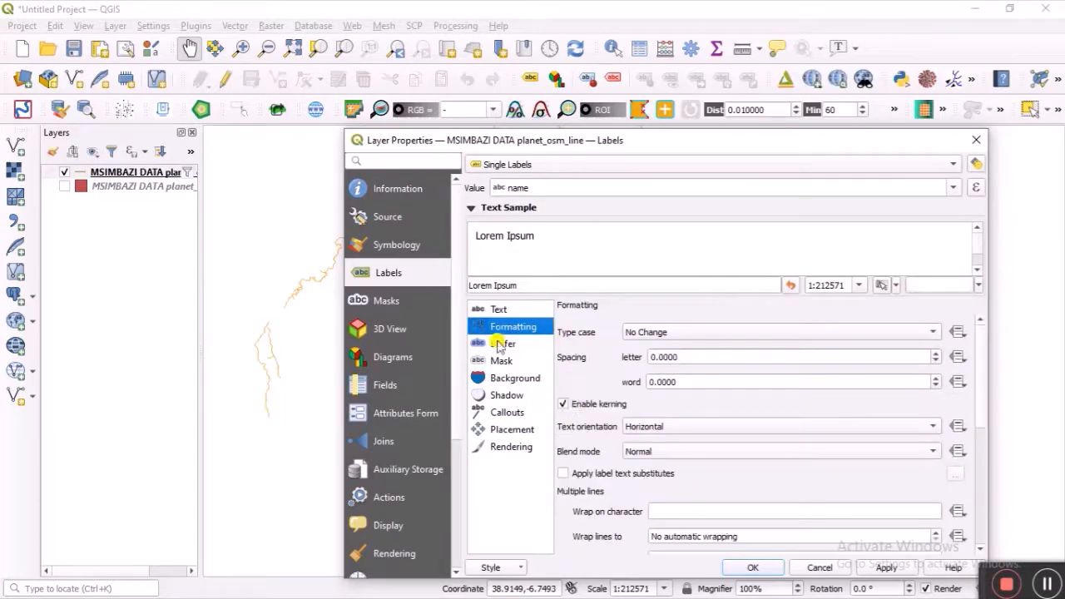
{"action": "left_click", "coordinate": [499, 344]}
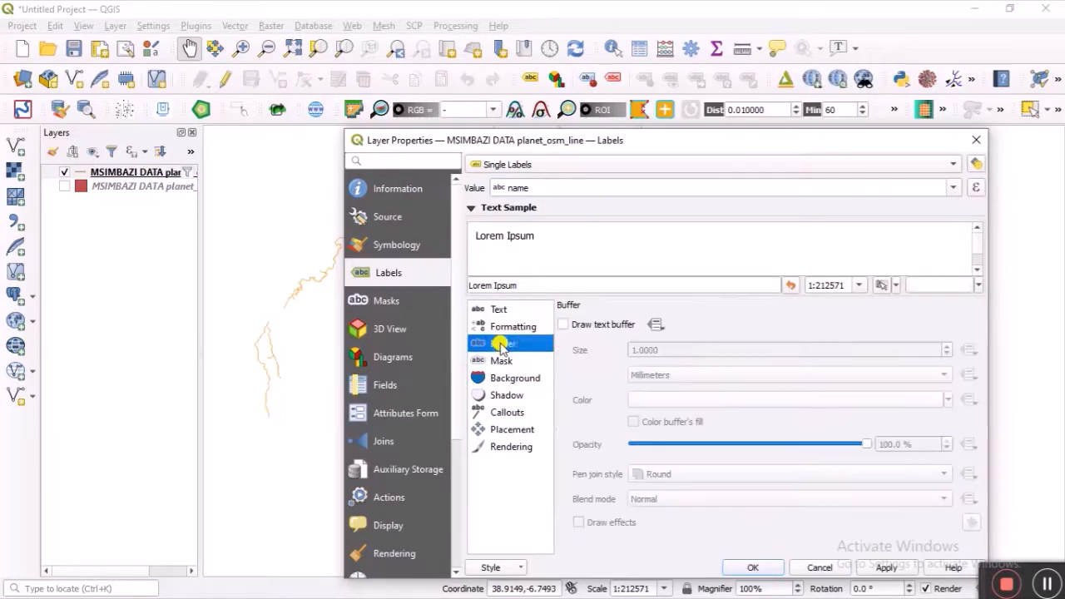
{"action": "left_click", "coordinate": [565, 326]}
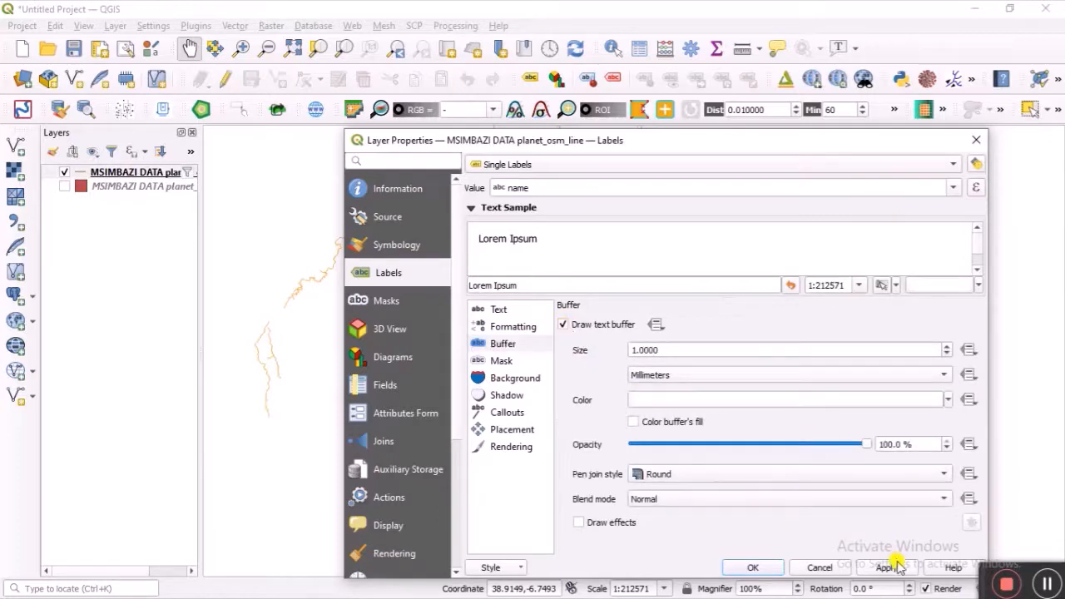
{"action": "left_click", "coordinate": [753, 567]}
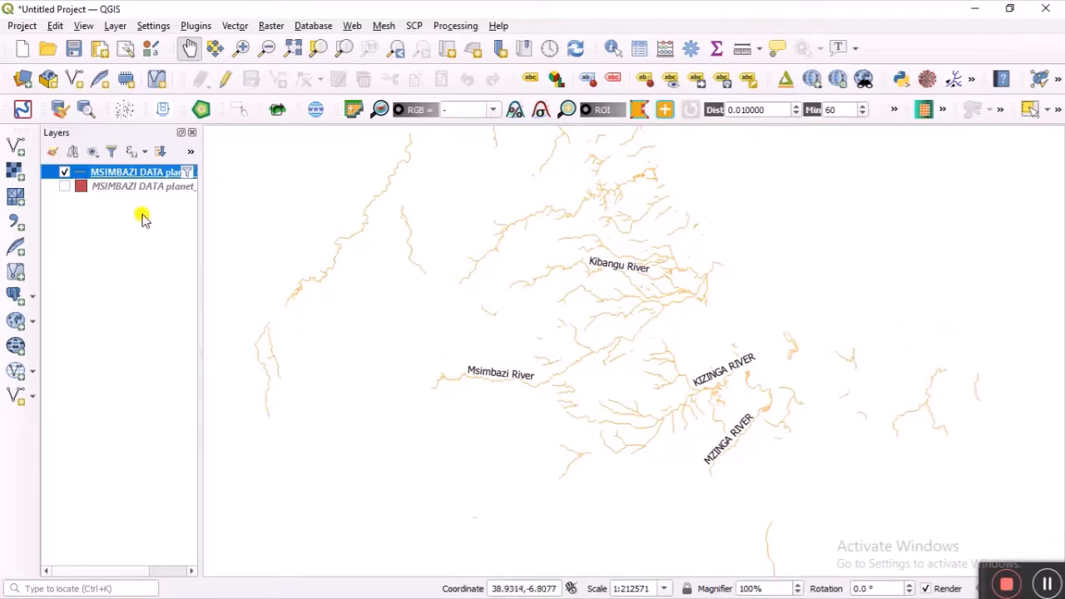
{"action": "scroll", "coordinate": [474, 389], "scroll_direction": "up", "scroll_amount": 1}
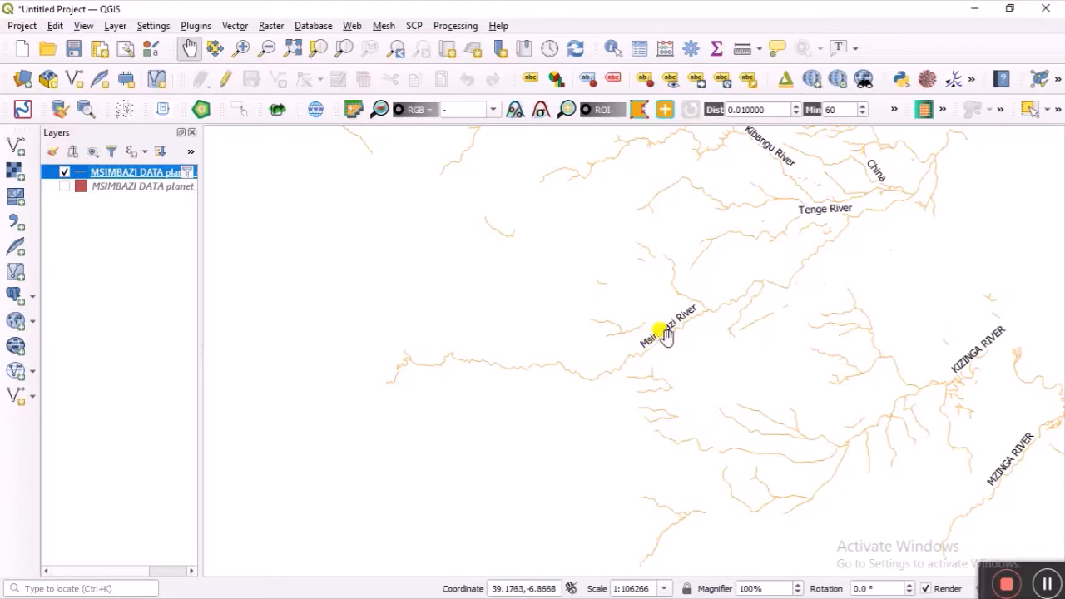
Step: Clear the line layer's existing waterway filter expression
{"action": "right_click", "coordinate": [167, 171]}
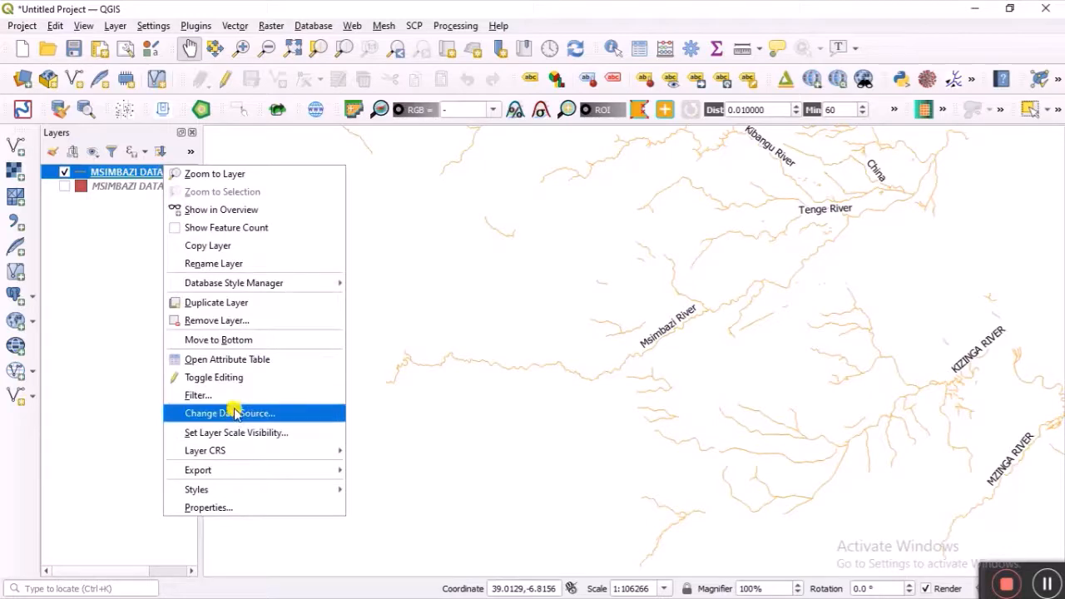
{"action": "left_click", "coordinate": [203, 396]}
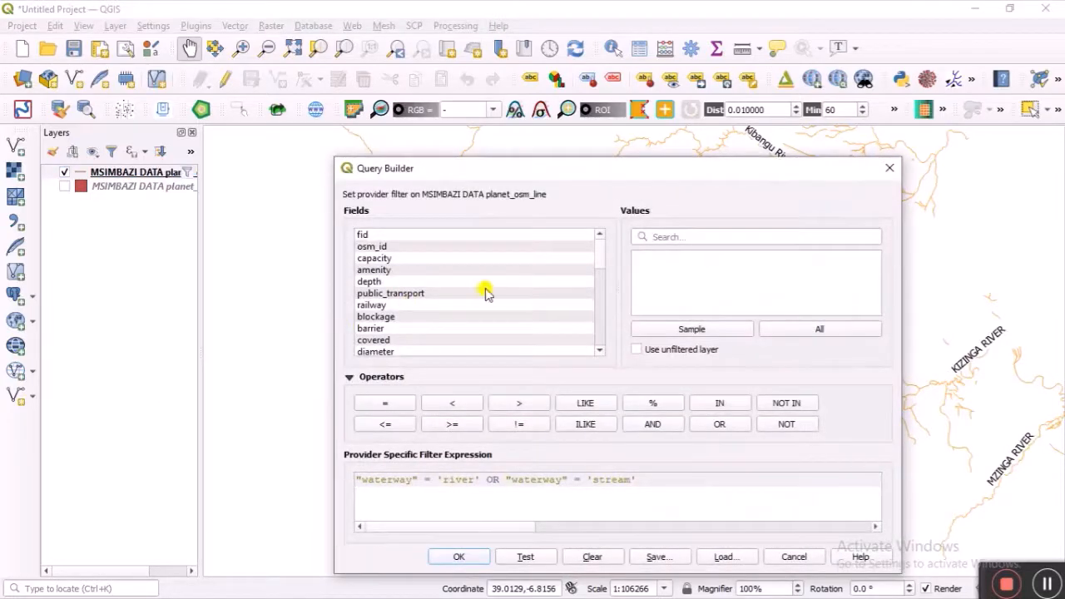
{"action": "left_click", "coordinate": [601, 559]}
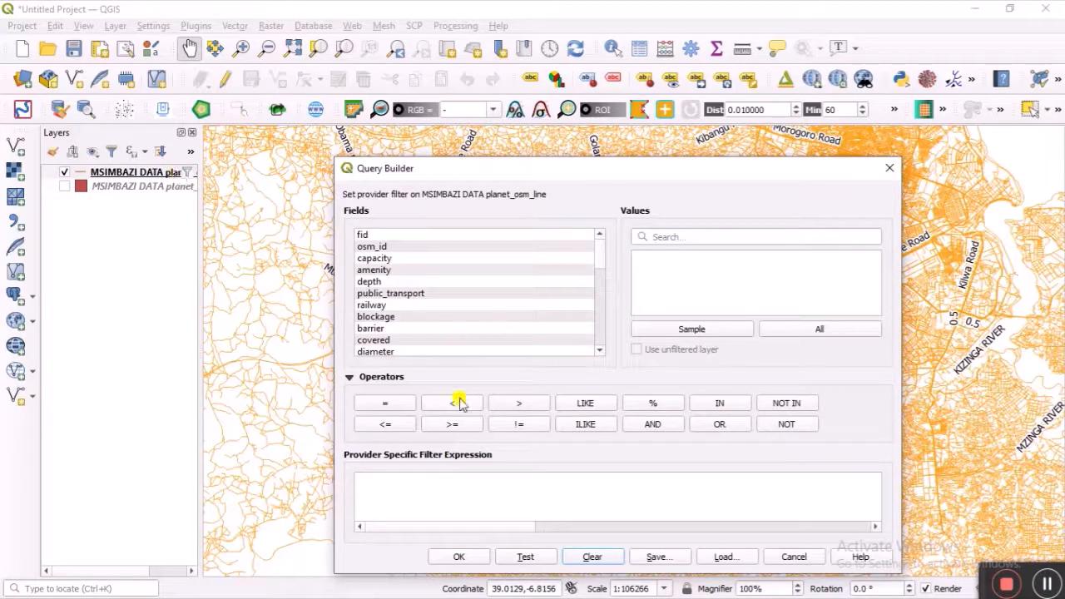
{"action": "scroll", "coordinate": [387, 345], "scroll_direction": "down", "scroll_amount": 6}
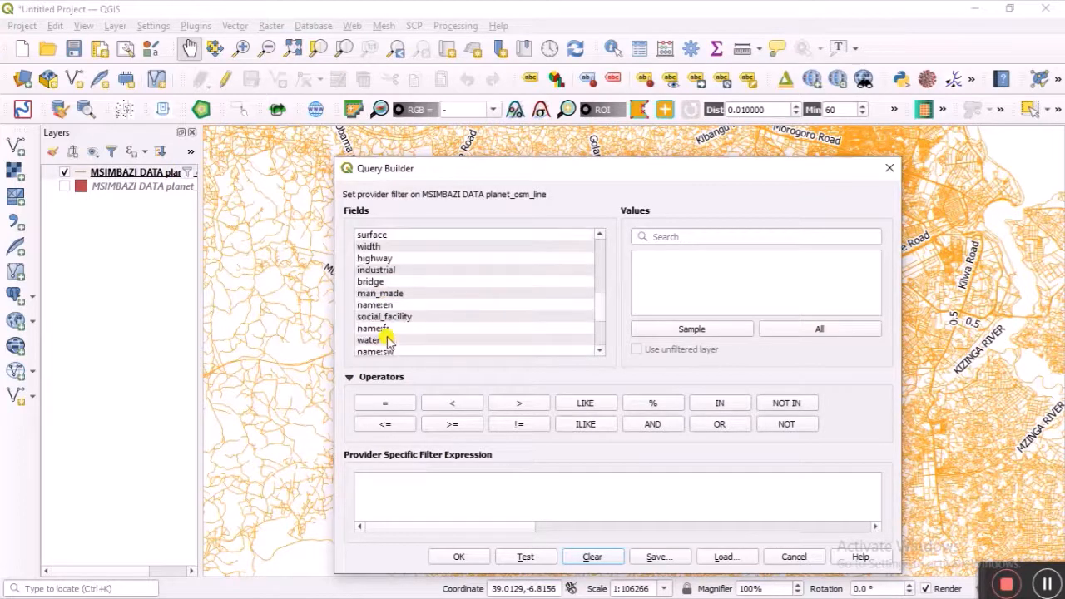
{"action": "scroll", "coordinate": [387, 342], "scroll_direction": "down", "scroll_amount": 3}
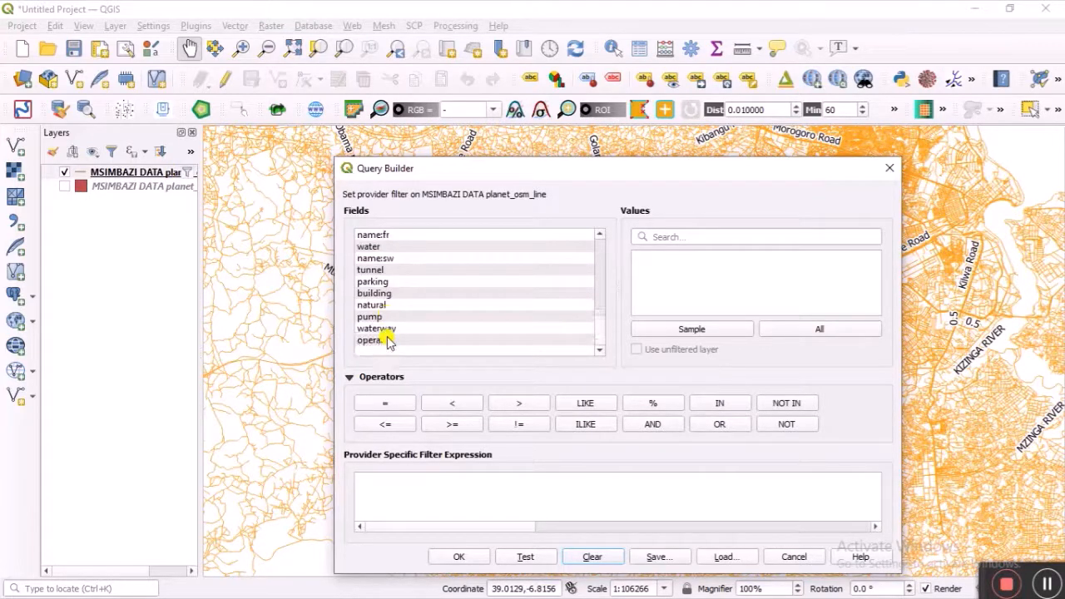
{"action": "scroll", "coordinate": [397, 275], "scroll_direction": "up", "scroll_amount": 2}
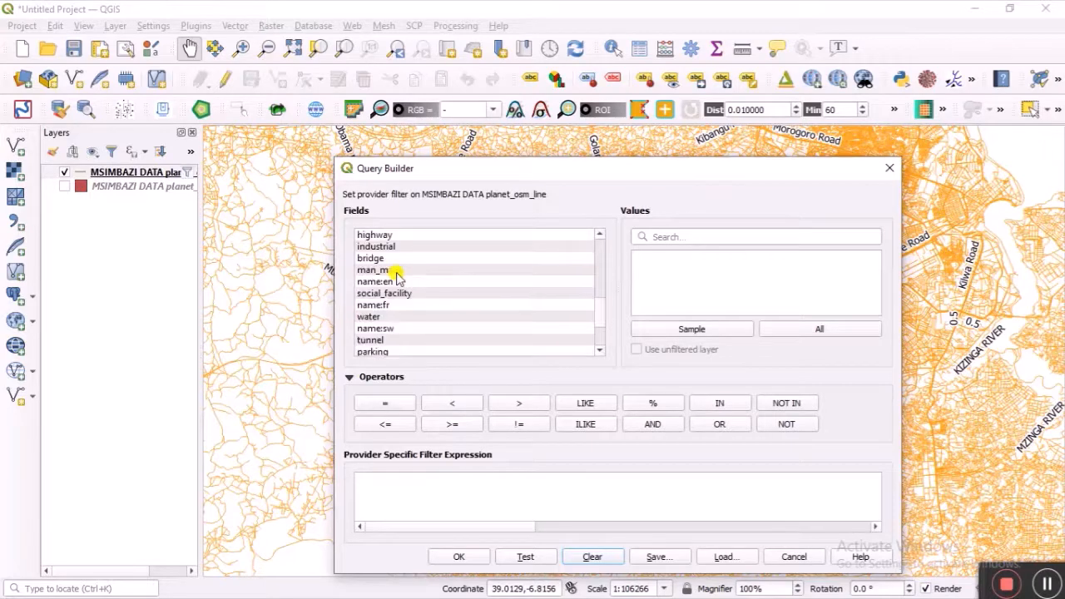
{"action": "scroll", "coordinate": [391, 328], "scroll_direction": "down", "scroll_amount": 1}
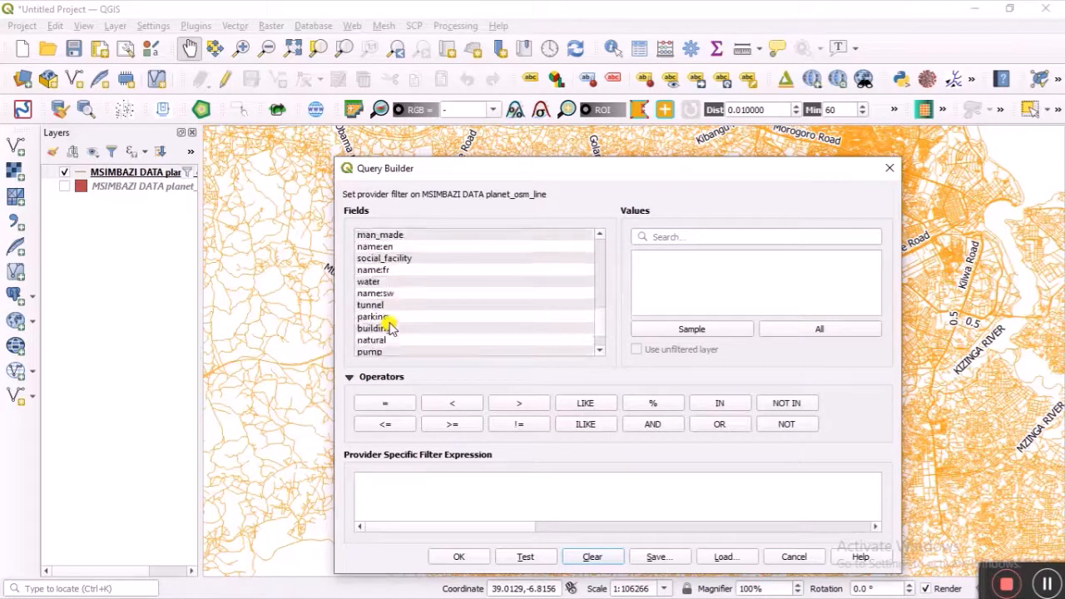
{"action": "scroll", "coordinate": [391, 328], "scroll_direction": "up", "scroll_amount": 1}
{"action": "scroll", "coordinate": [391, 328], "scroll_direction": "up", "scroll_amount": 1}
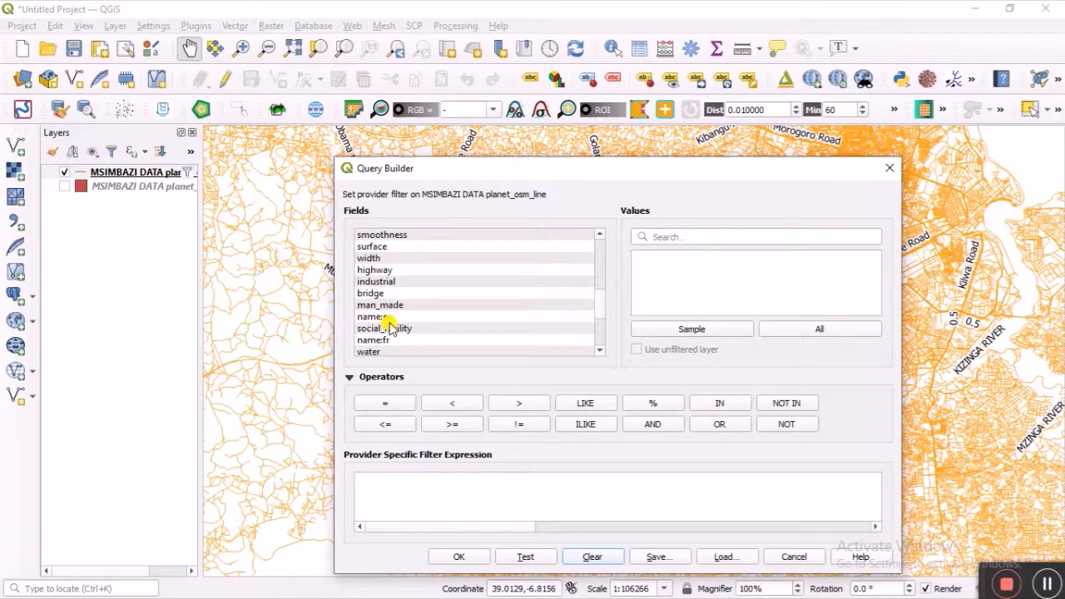
{"action": "scroll", "coordinate": [391, 325], "scroll_direction": "down", "scroll_amount": 3}
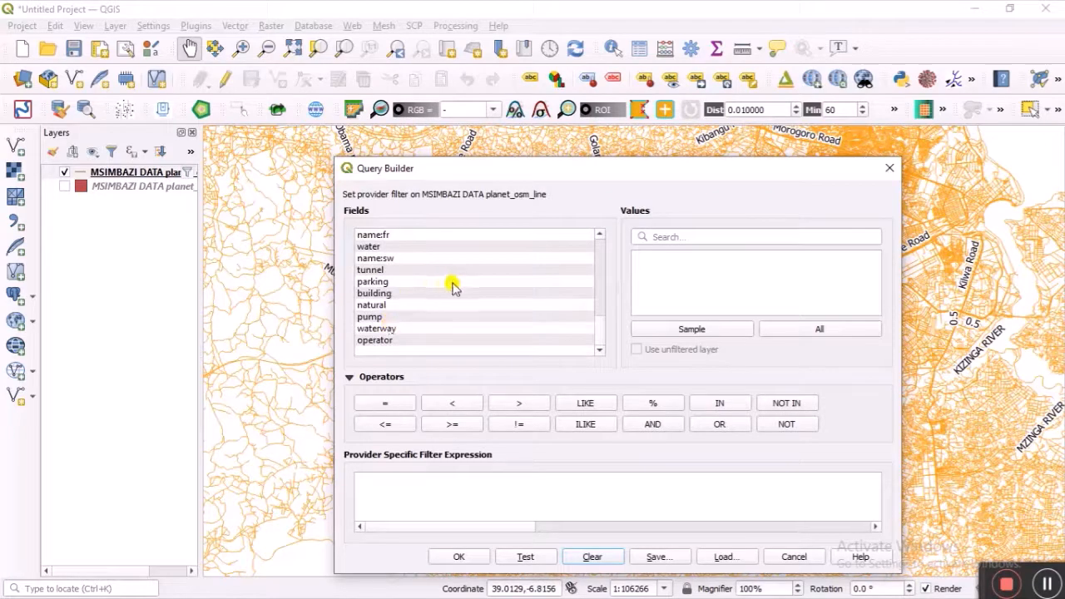
{"action": "scroll", "coordinate": [454, 287], "scroll_direction": "up", "scroll_amount": 1}
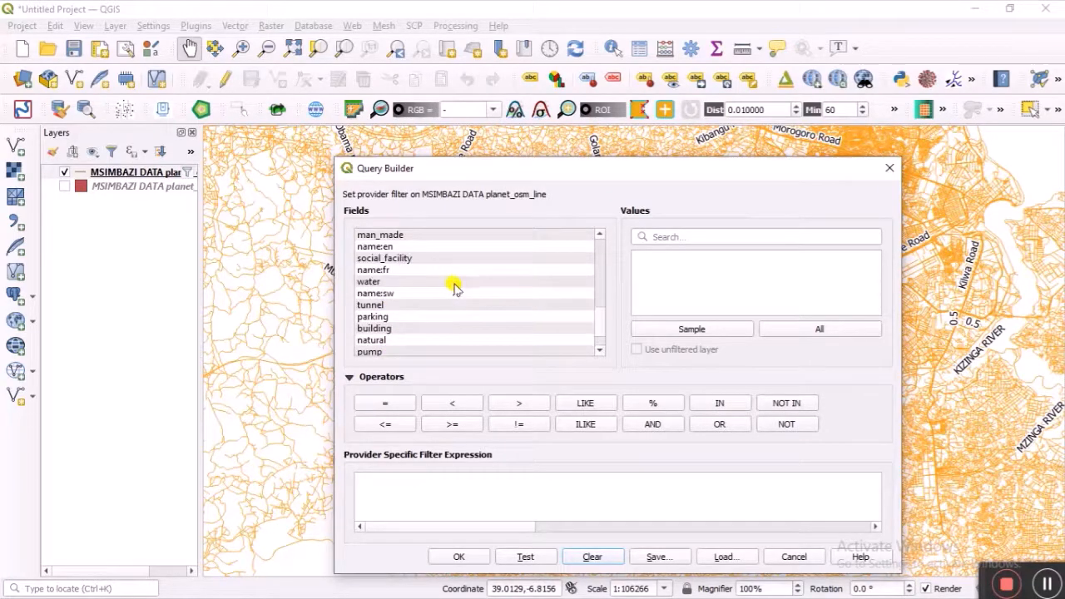
{"action": "left_click_drag", "start_coordinate": [599, 324], "coordinate": [599, 290]}
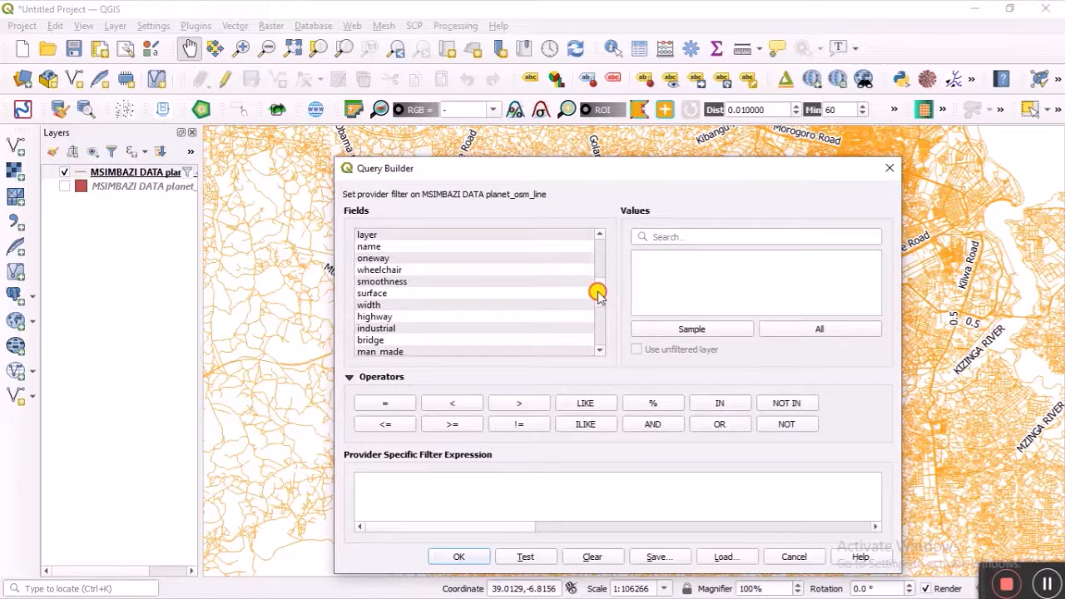
Step: Start the filter with "name" = 'MSIMBAZI RIVER'
{"action": "double_click", "coordinate": [437, 246]}
{"action": "left_click", "coordinate": [396, 411]}
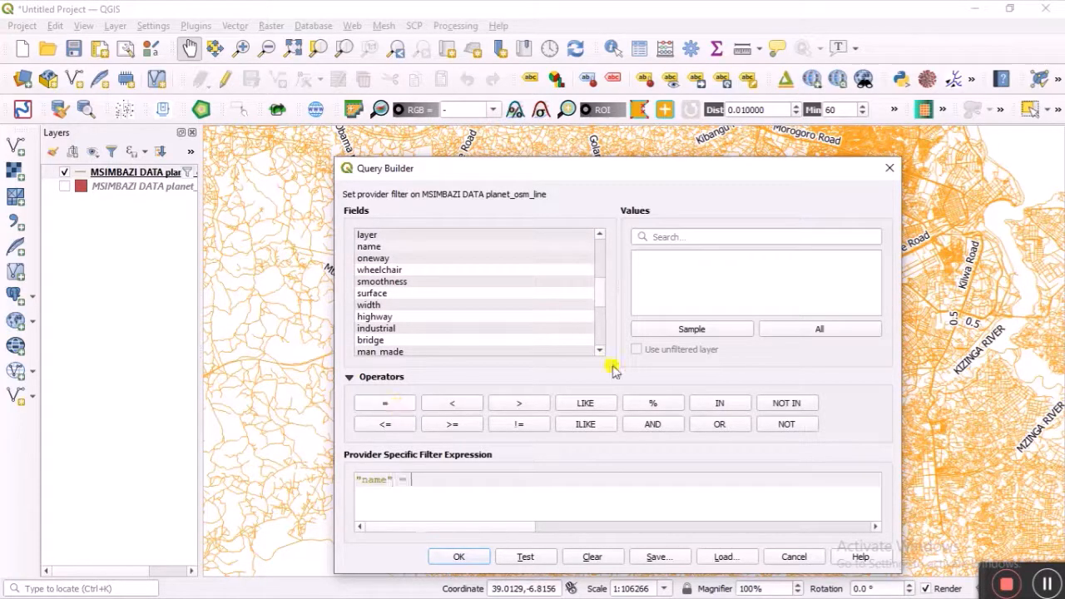
{"action": "left_click", "coordinate": [790, 330]}
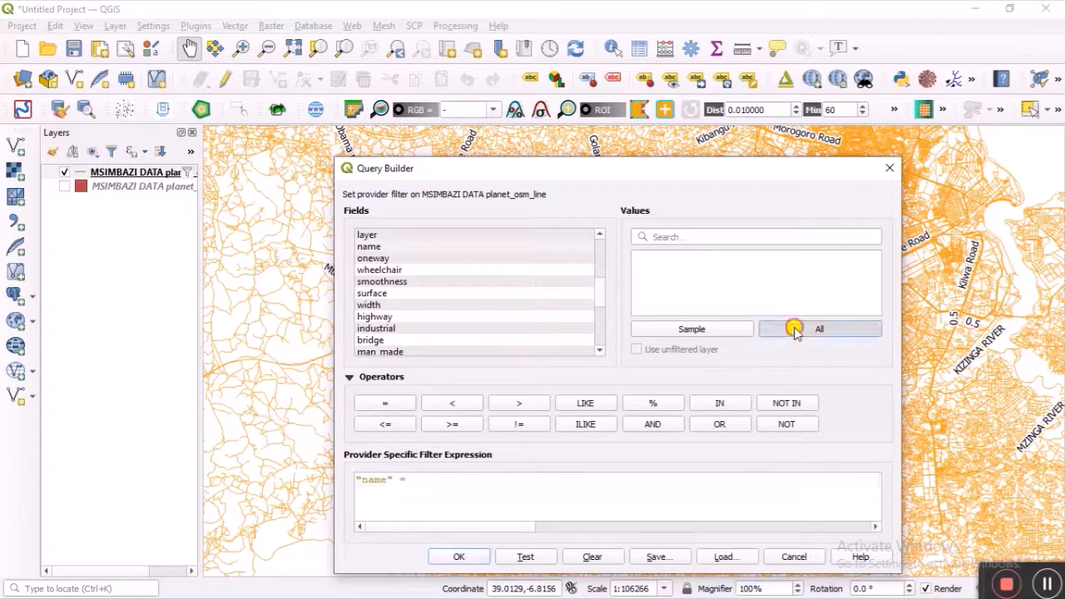
{"action": "left_click", "coordinate": [764, 236]}
{"action": "type", "text": "msi"}
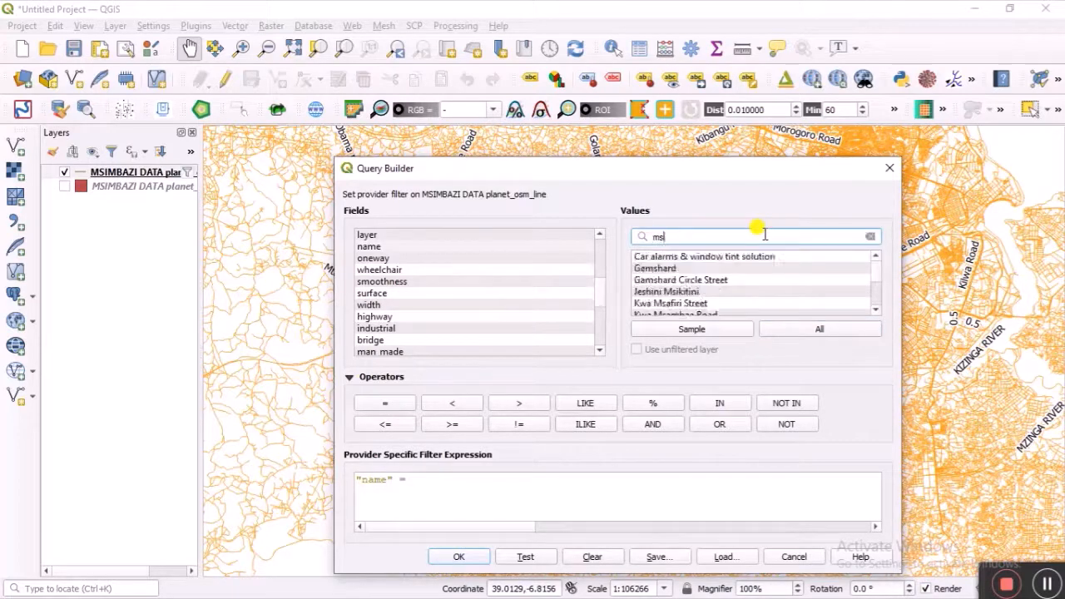
{"action": "type", "text": "mb"}
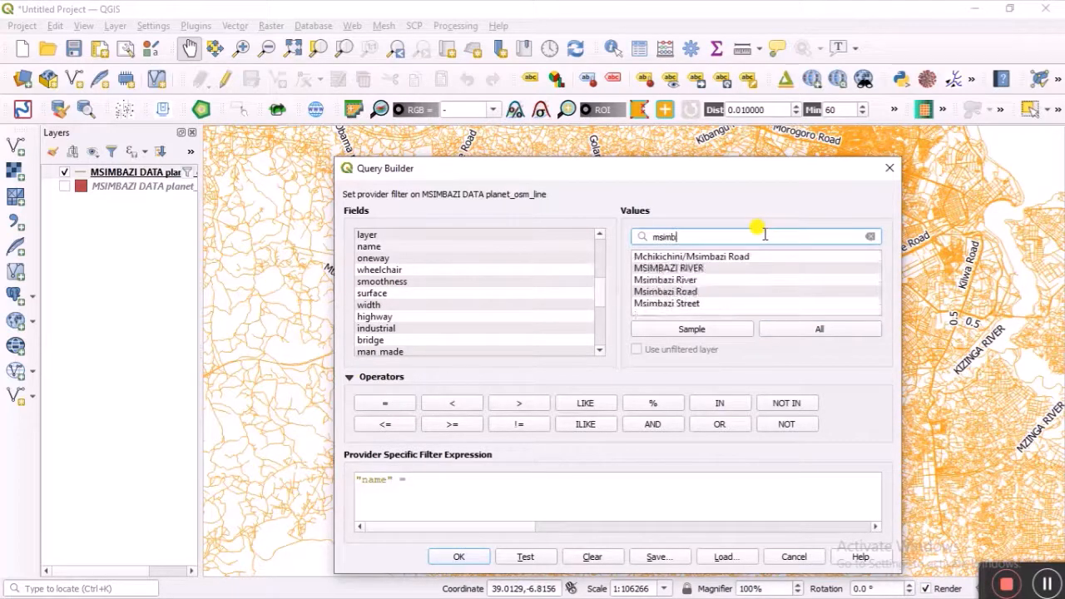
{"action": "double_click", "coordinate": [698, 268]}
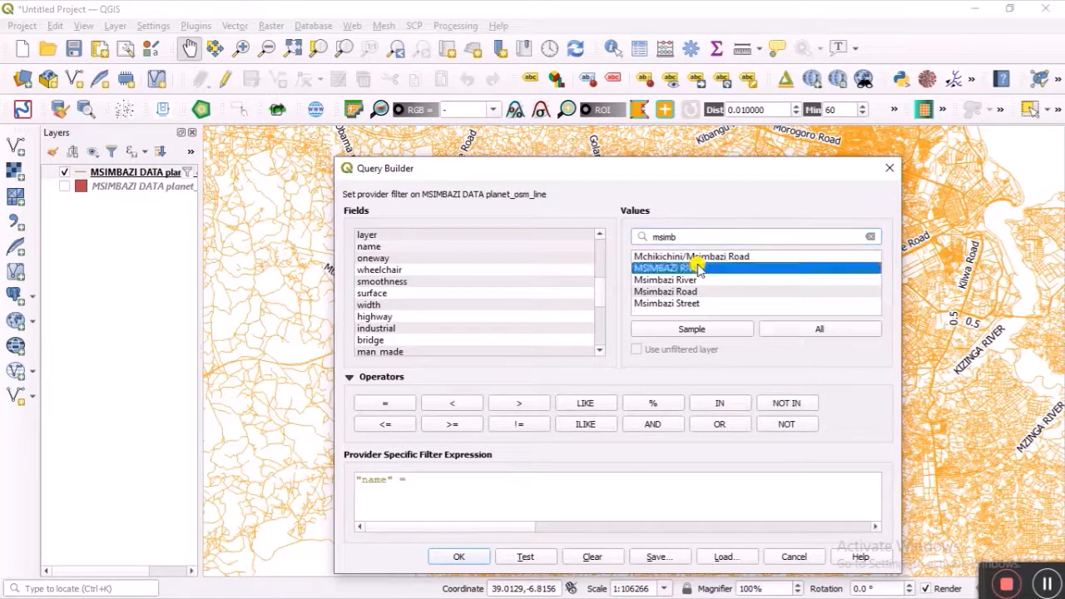
Step: Add OR "name" = 'Msimbazi River', apply the filter and recentre the map on the river
{"action": "left_click", "coordinate": [720, 424]}
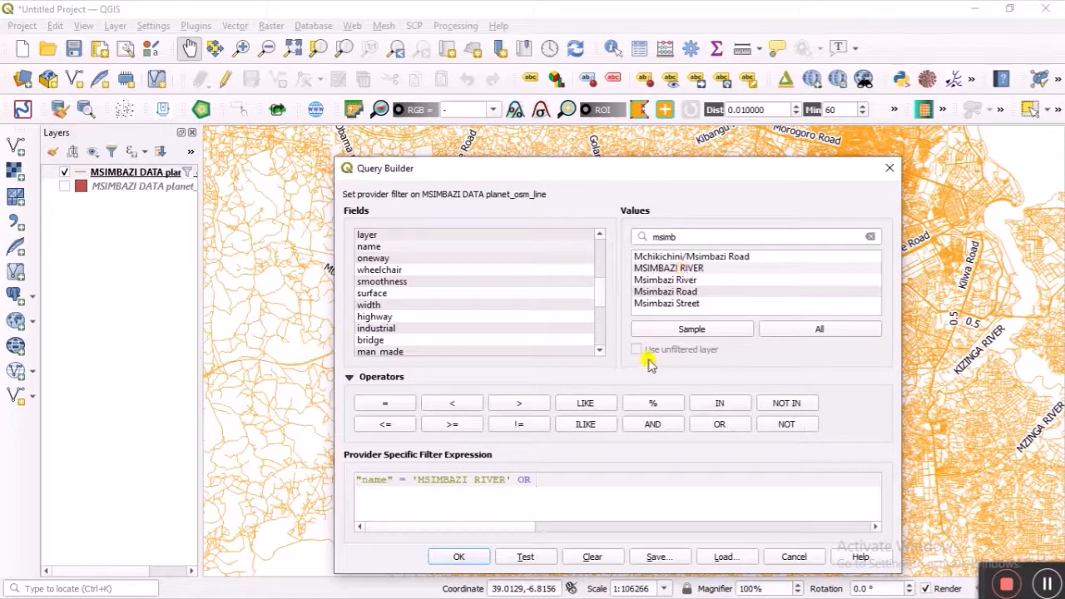
{"action": "double_click", "coordinate": [371, 246]}
{"action": "left_click", "coordinate": [381, 405]}
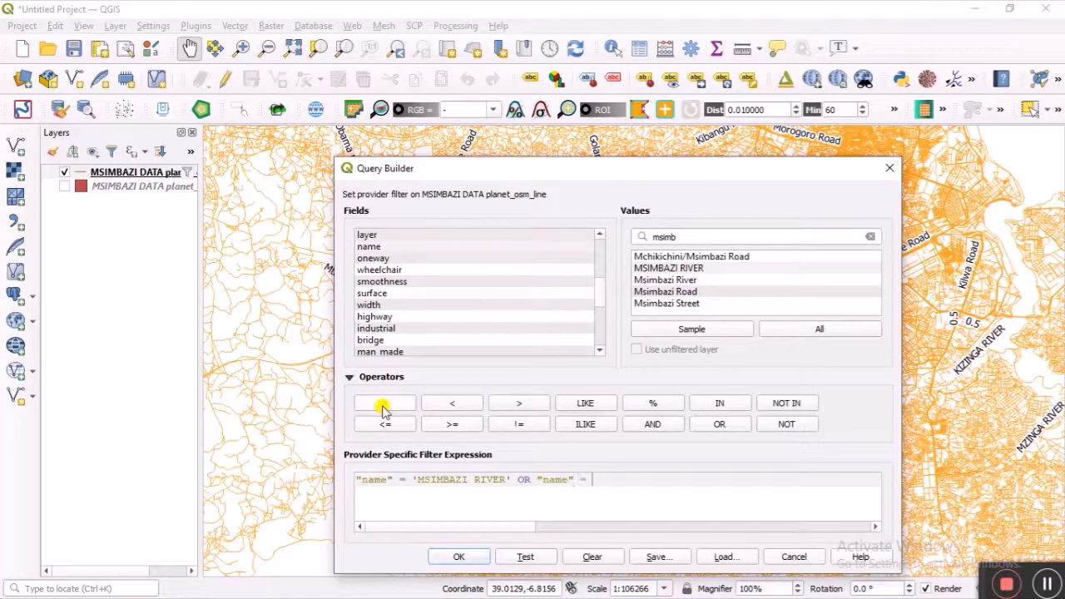
{"action": "double_click", "coordinate": [674, 280]}
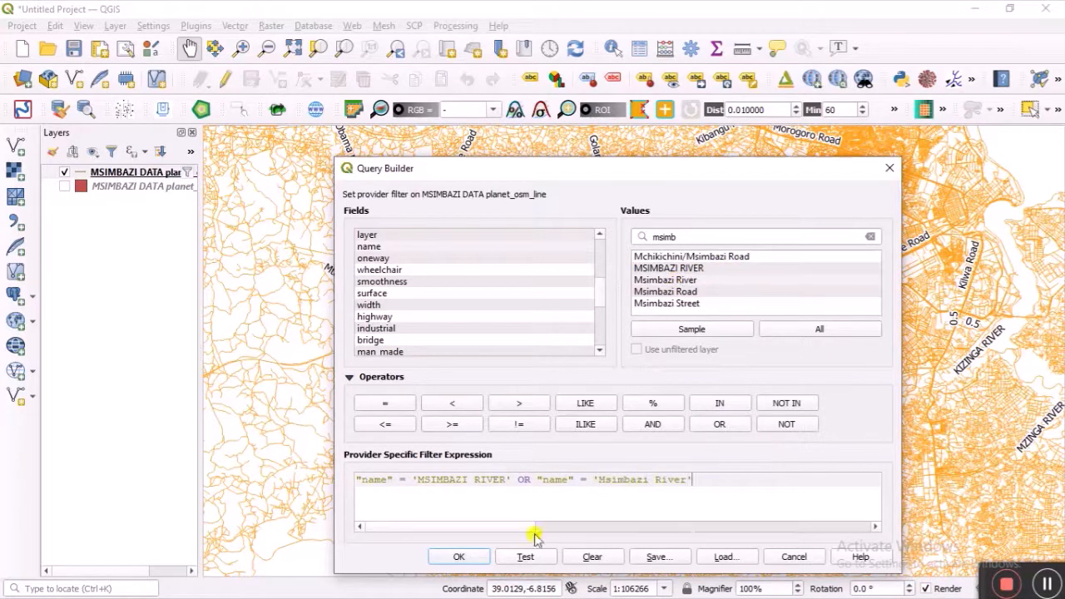
{"action": "left_click", "coordinate": [477, 555]}
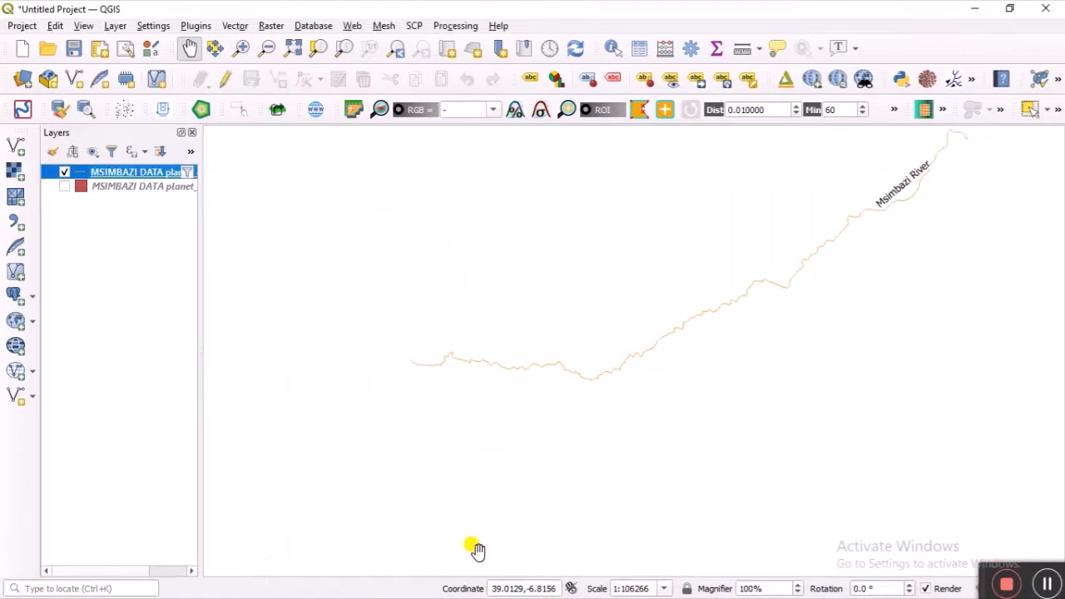
{"action": "scroll", "coordinate": [836, 252], "scroll_direction": "down", "scroll_amount": 1}
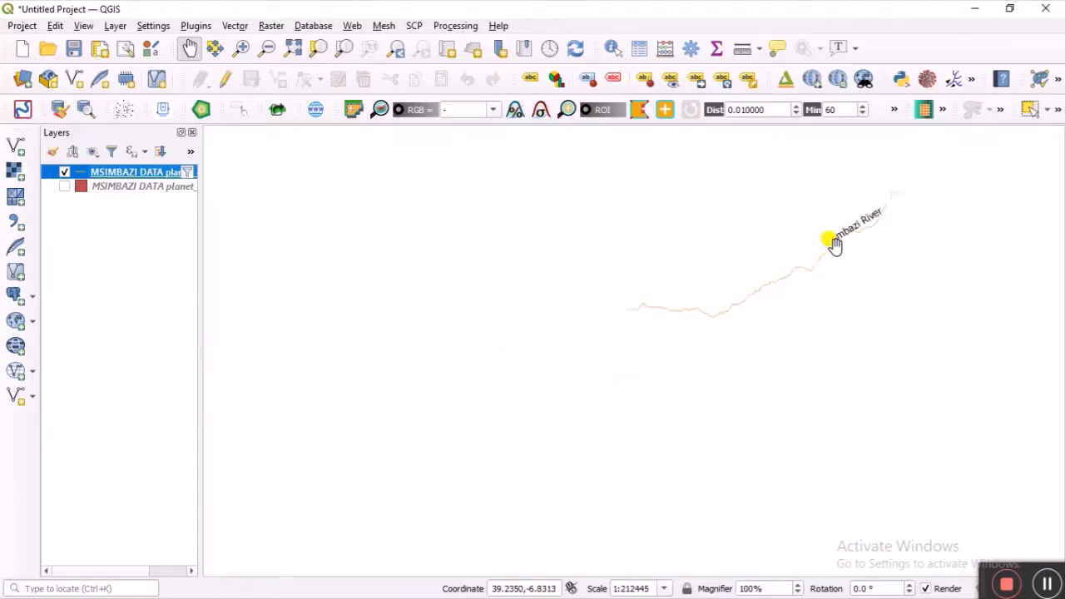
{"action": "left_click_drag", "start_coordinate": [823, 197], "coordinate": [770, 243]}
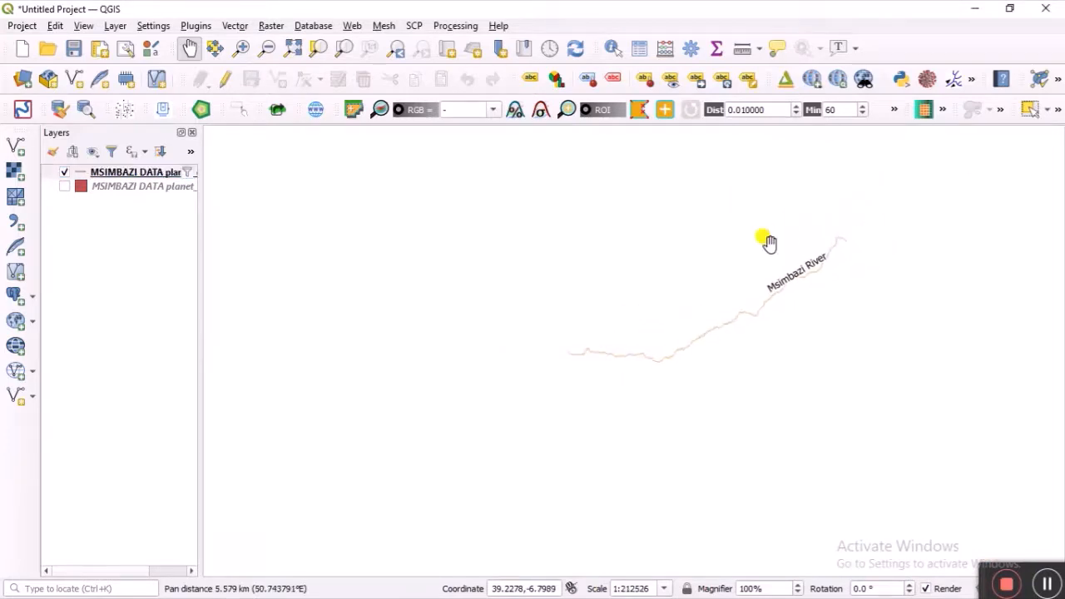
{"action": "scroll", "coordinate": [770, 243], "scroll_direction": "down", "scroll_amount": 1}
{"action": "scroll", "coordinate": [769, 247], "scroll_direction": "up", "scroll_amount": 1}
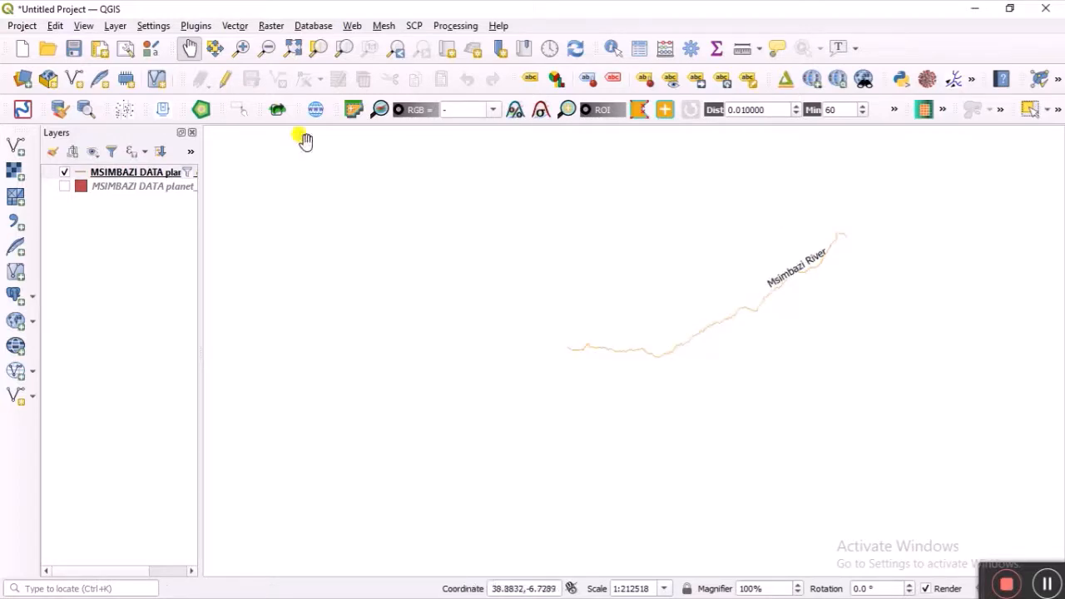
Step: Save the filtered river layer as shapefile 'msimbazi river' in the MSIMBAZI DATA folder
{"action": "right_click", "coordinate": [119, 170]}
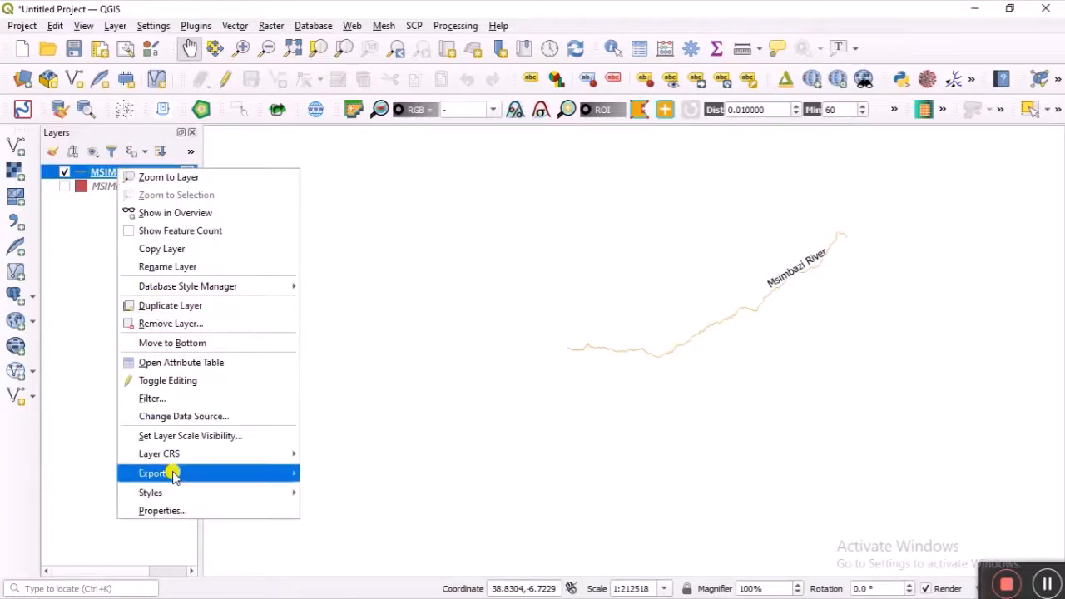
{"action": "mouse_move", "coordinate": [172, 473]}
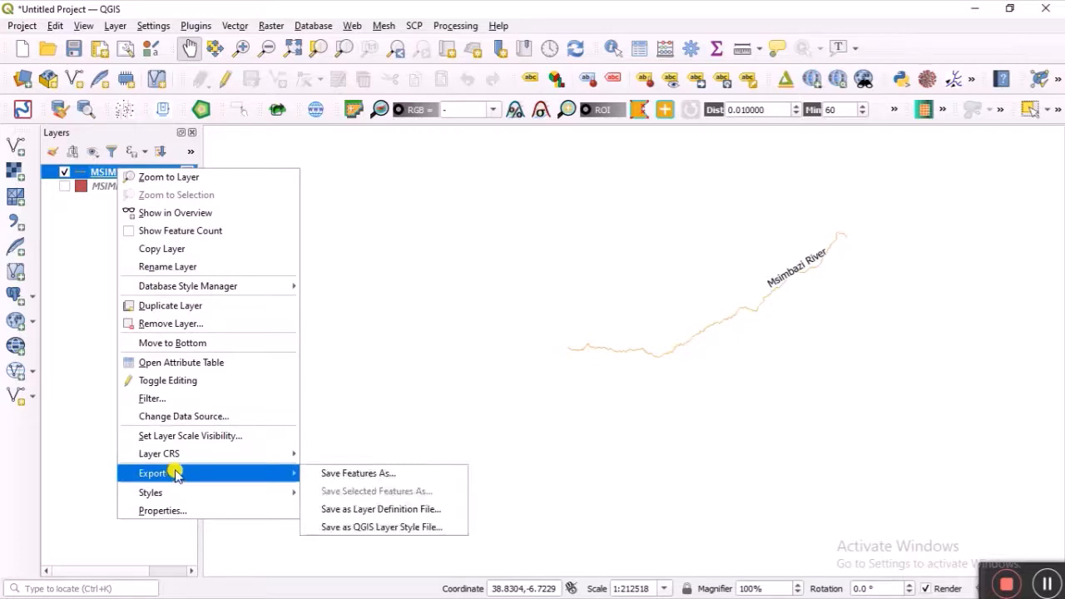
{"action": "left_click", "coordinate": [344, 473]}
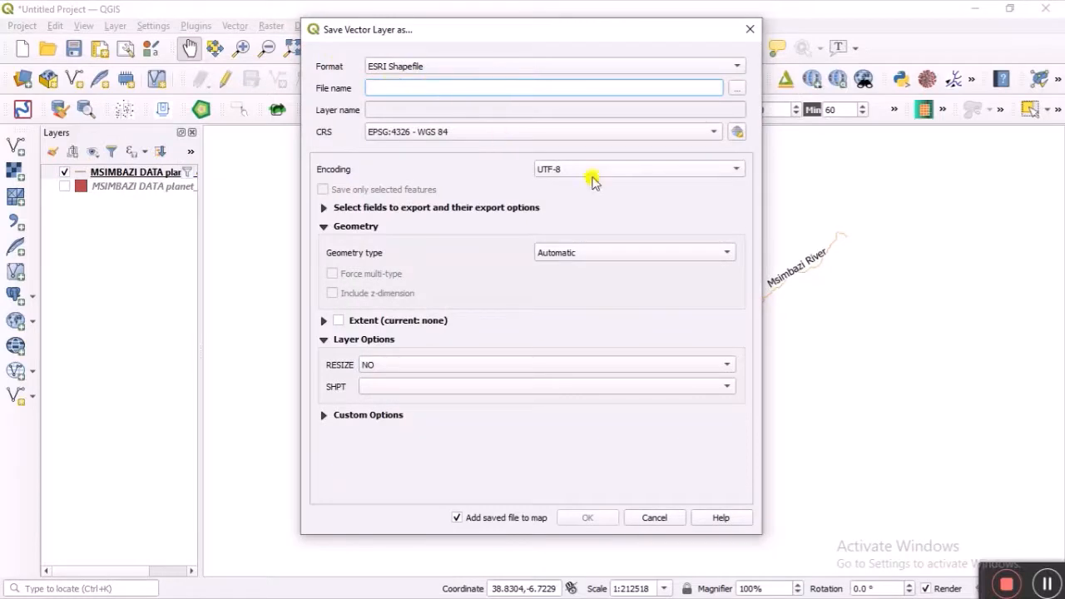
{"action": "left_click", "coordinate": [1045, 585]}
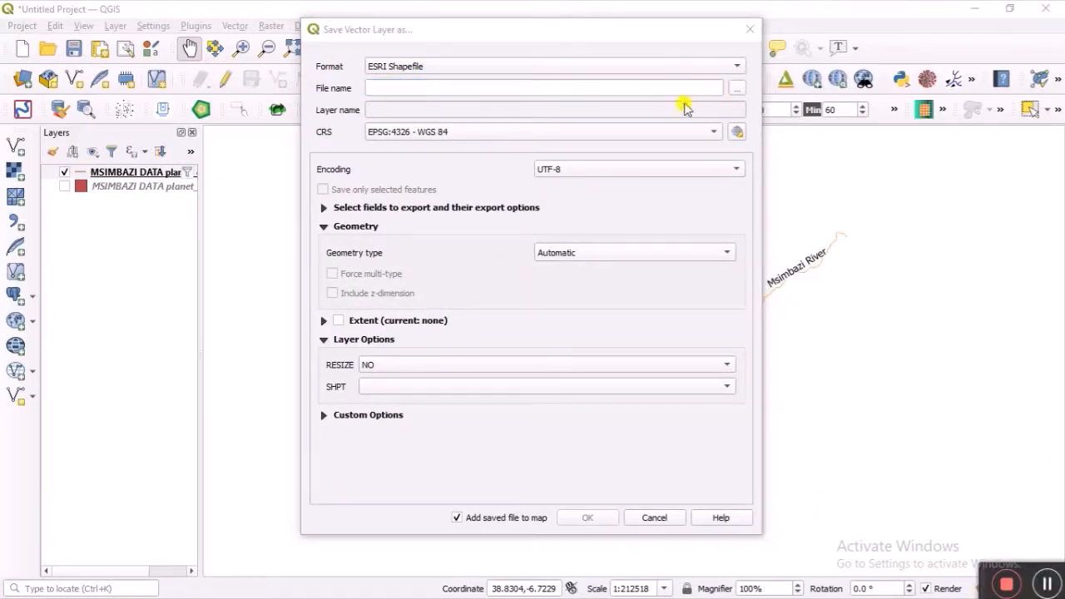
{"action": "left_click", "coordinate": [731, 89]}
{"action": "left_click", "coordinate": [731, 88]}
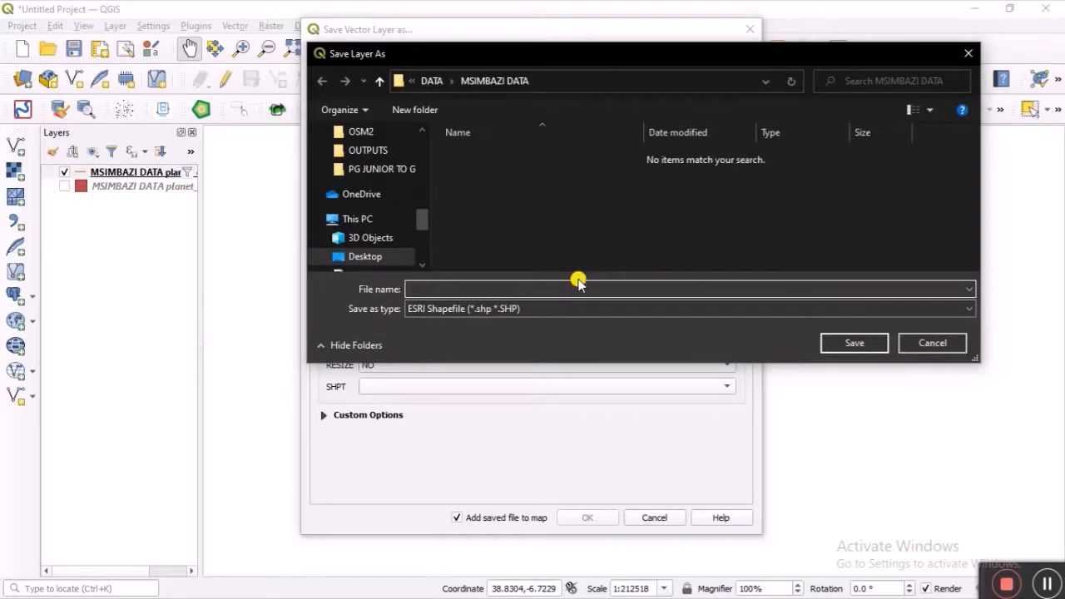
{"action": "type", "text": "msimb"}
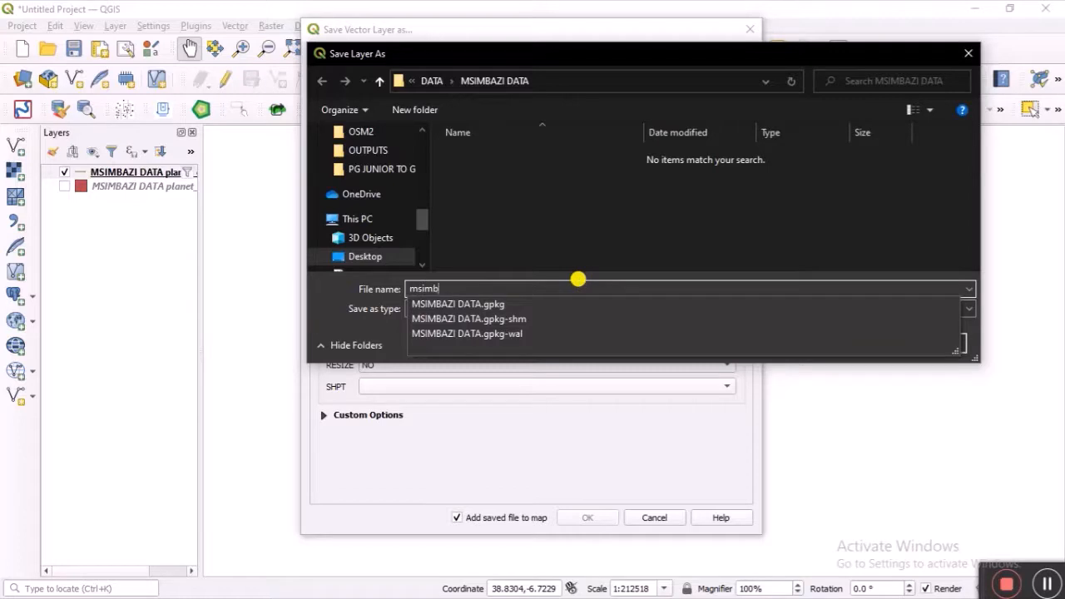
{"action": "type", "text": "azi river"}
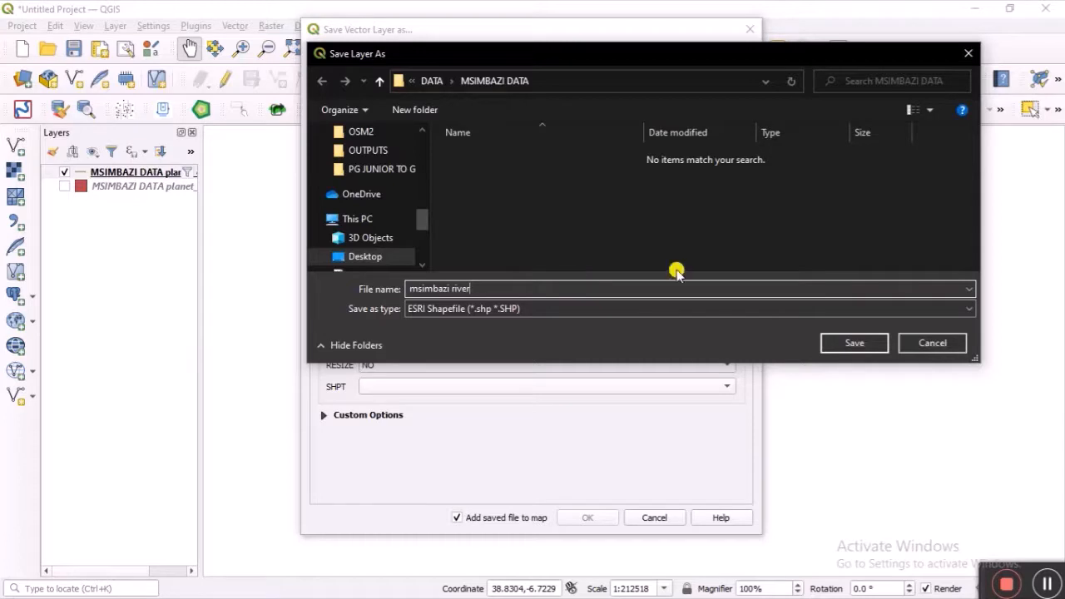
{"action": "left_click", "coordinate": [853, 339]}
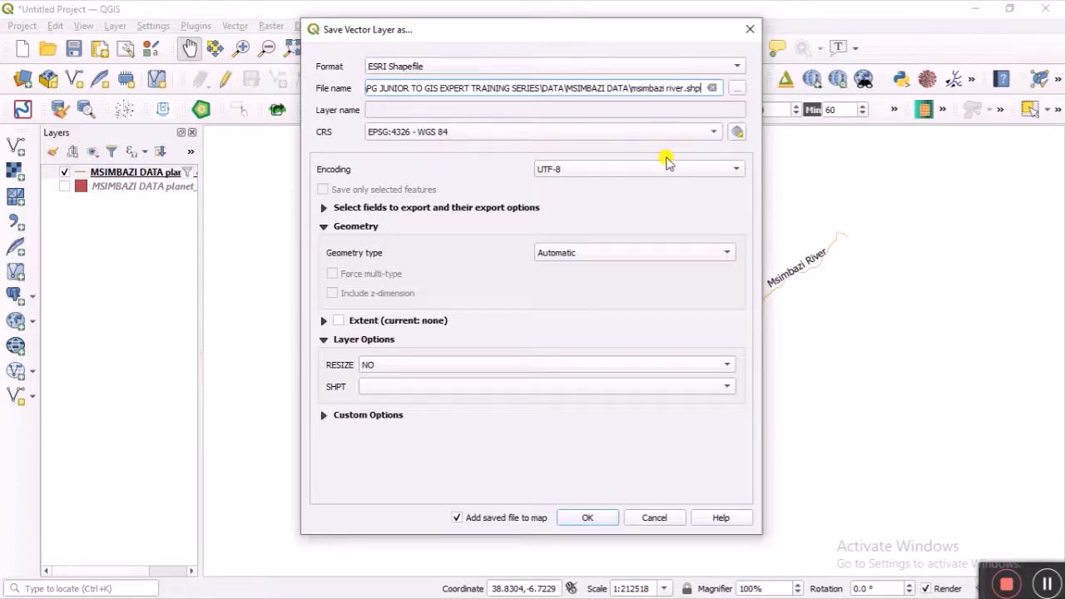
Step: Set the export CRS to Arc 1960 / UTM zone 37S
{"action": "left_click", "coordinate": [737, 133]}
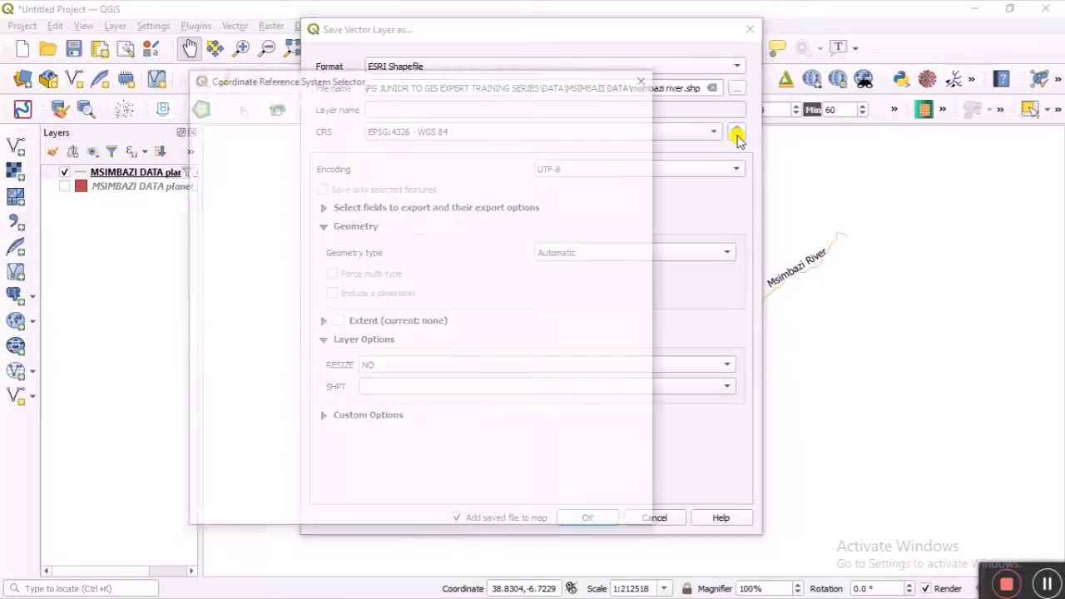
{"action": "scroll", "coordinate": [447, 247], "scroll_direction": "down", "scroll_amount": 1}
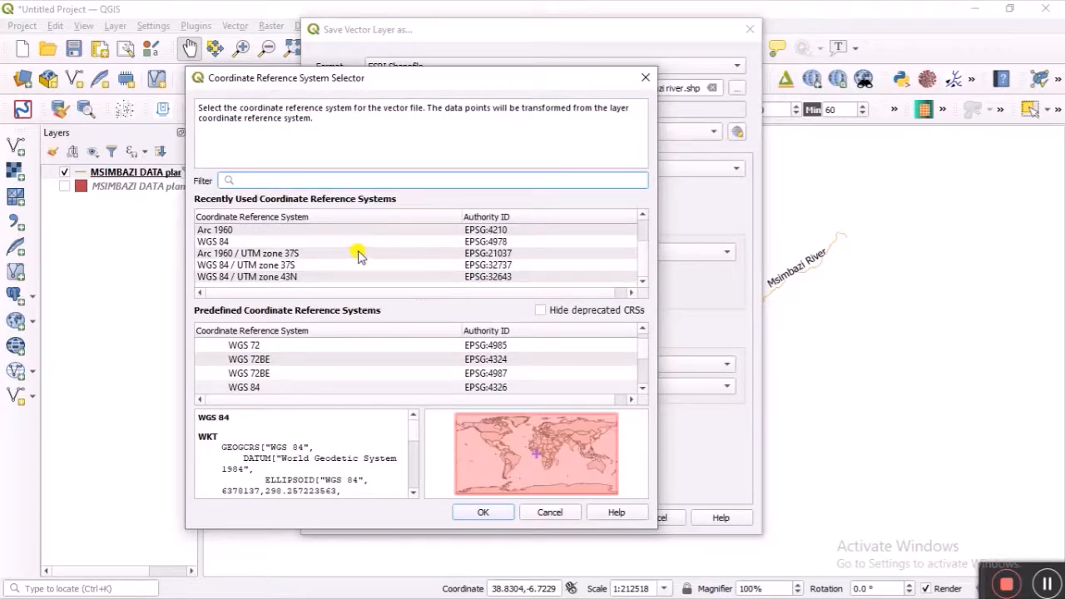
{"action": "scroll", "coordinate": [358, 255], "scroll_direction": "up", "scroll_amount": 1}
{"action": "scroll", "coordinate": [358, 254], "scroll_direction": "down", "scroll_amount": 1}
{"action": "type", "text": "ar"}
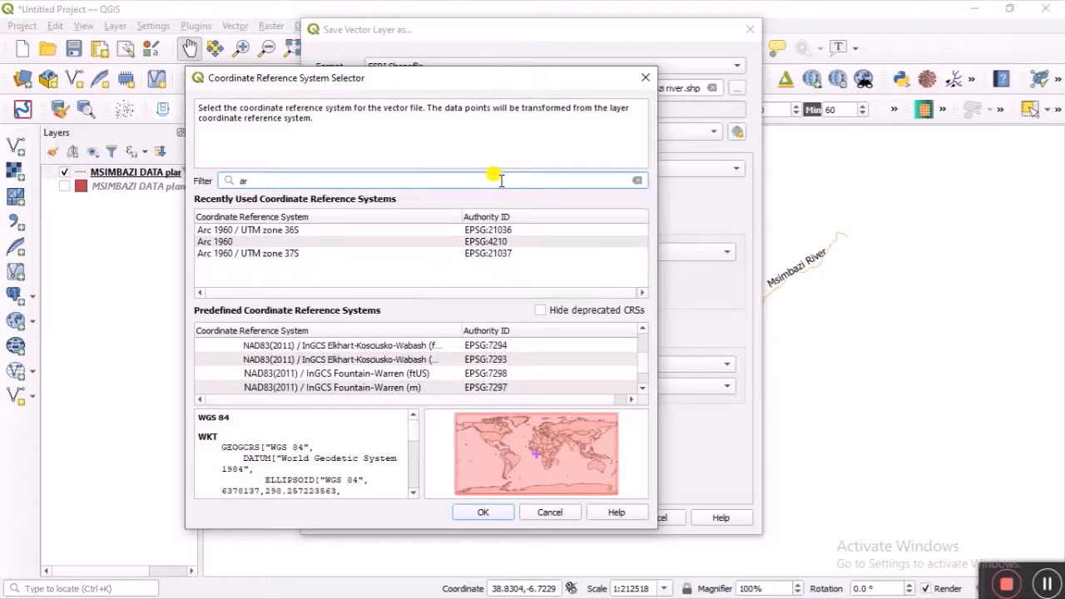
{"action": "type", "text": "c"}
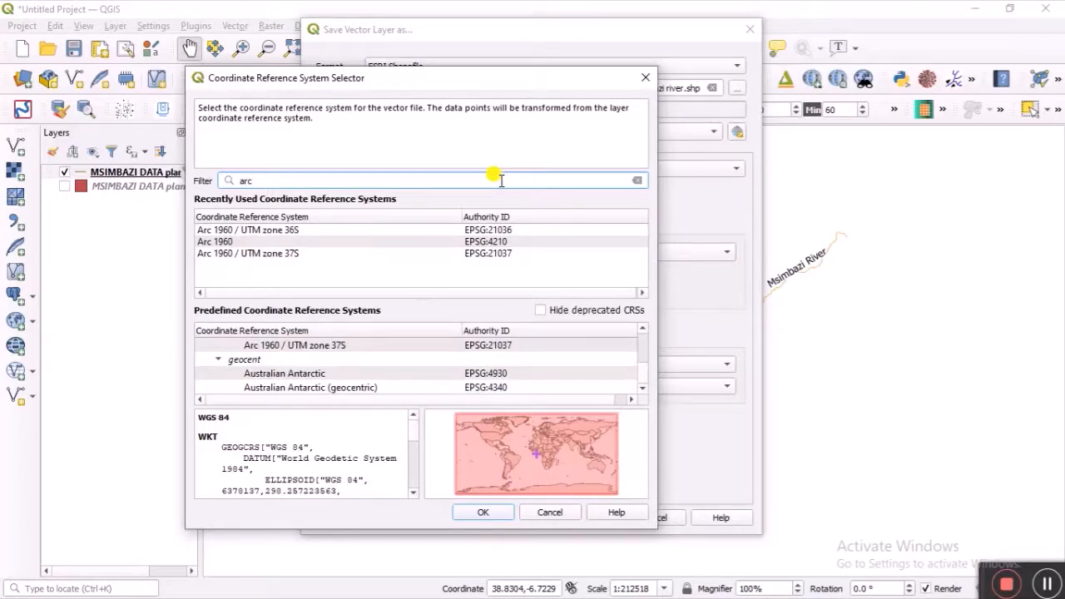
{"action": "left_click", "coordinate": [308, 254]}
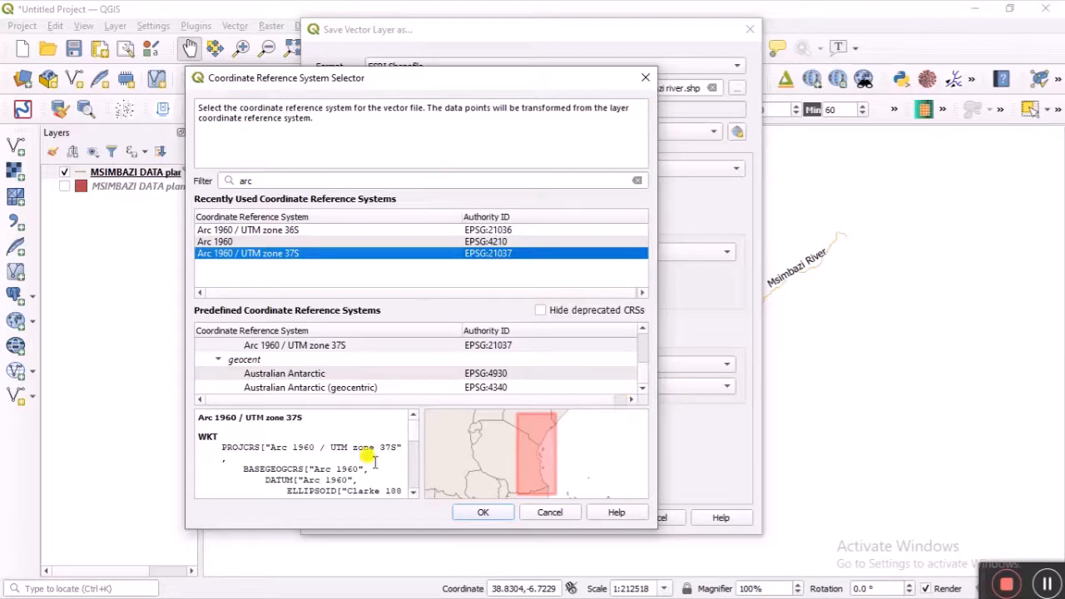
{"action": "left_click", "coordinate": [466, 511]}
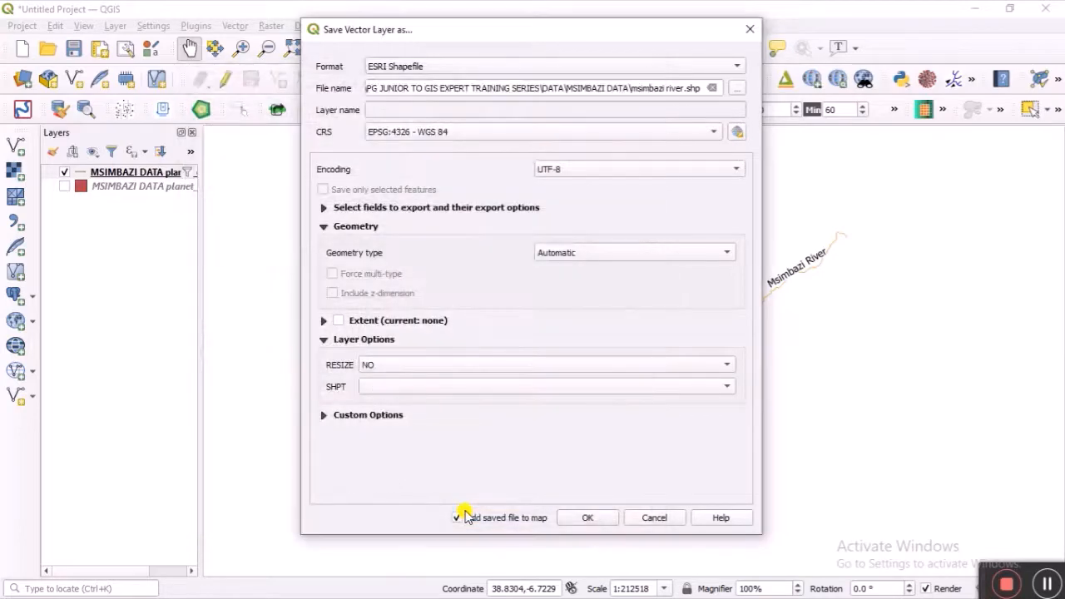
Step: Run the export and accept the suggested datum transformations
{"action": "left_click", "coordinate": [582, 517]}
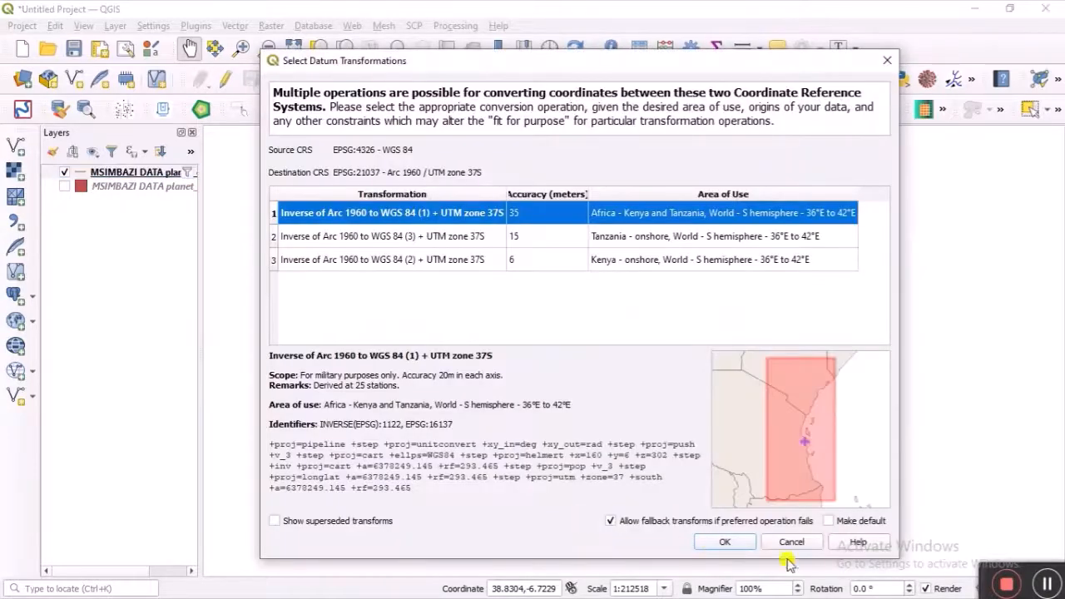
{"action": "left_click", "coordinate": [794, 545]}
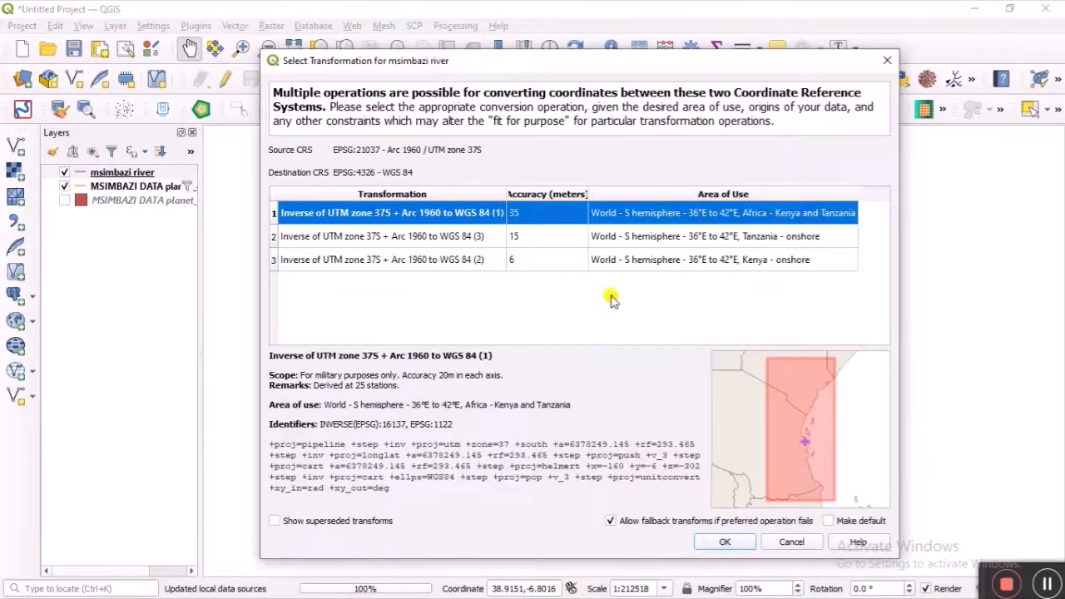
{"action": "left_click", "coordinate": [805, 542]}
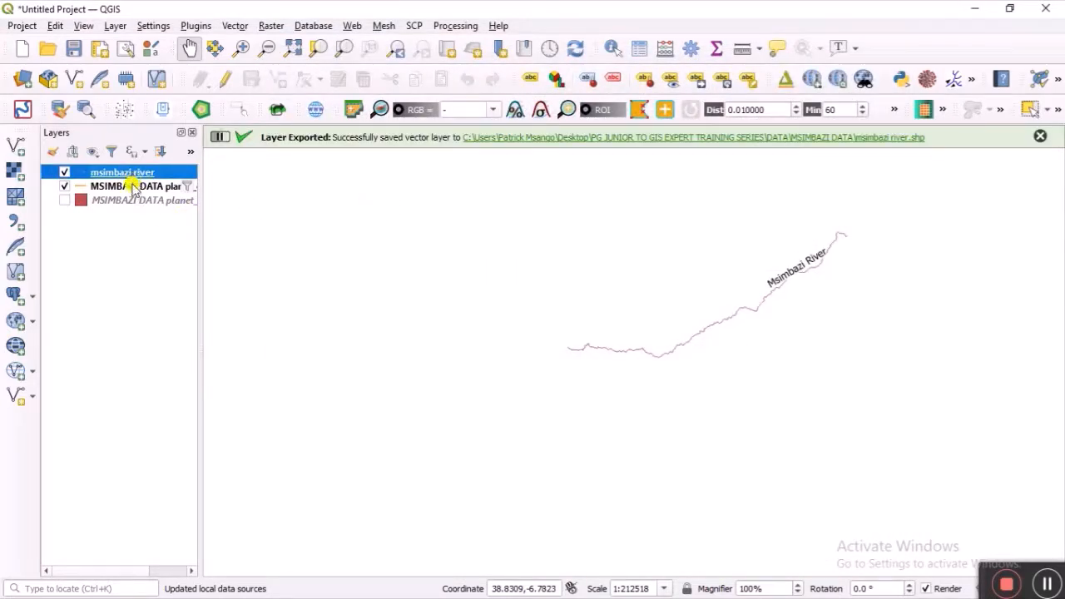
Step: Hide the MSIMBAZI DATA river layer and style msimbazi river as a blue line, width 1.46
{"action": "left_click", "coordinate": [65, 186]}
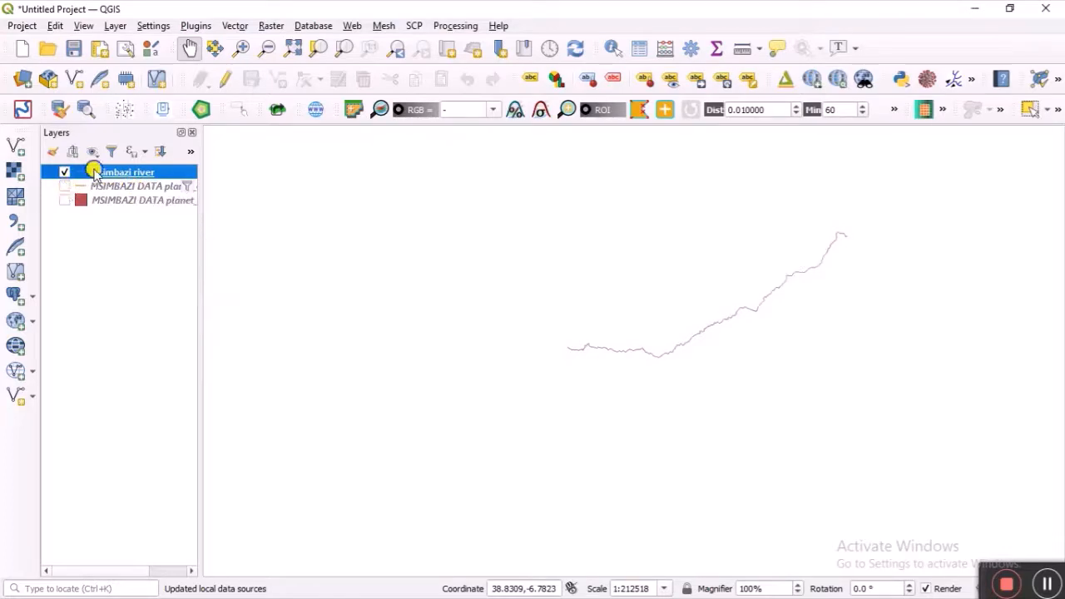
{"action": "right_click", "coordinate": [94, 171]}
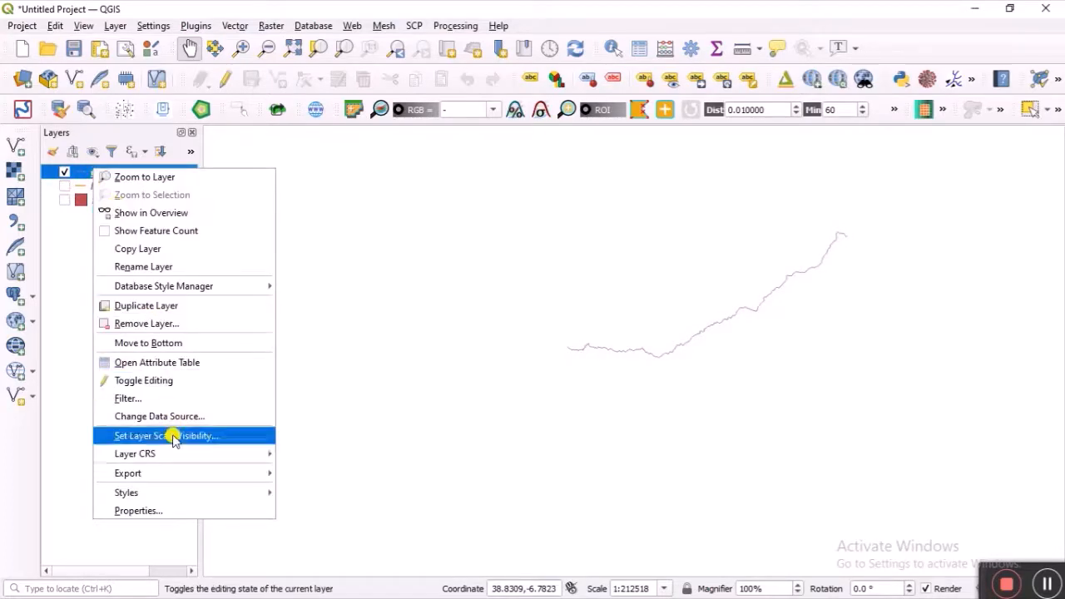
{"action": "left_click", "coordinate": [181, 511]}
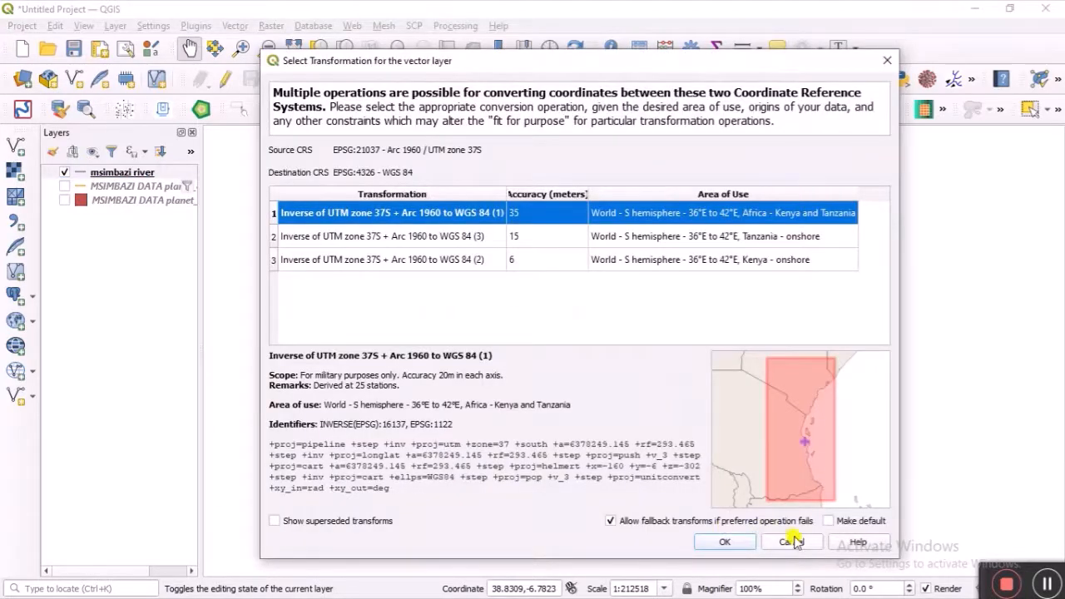
{"action": "left_click", "coordinate": [791, 542]}
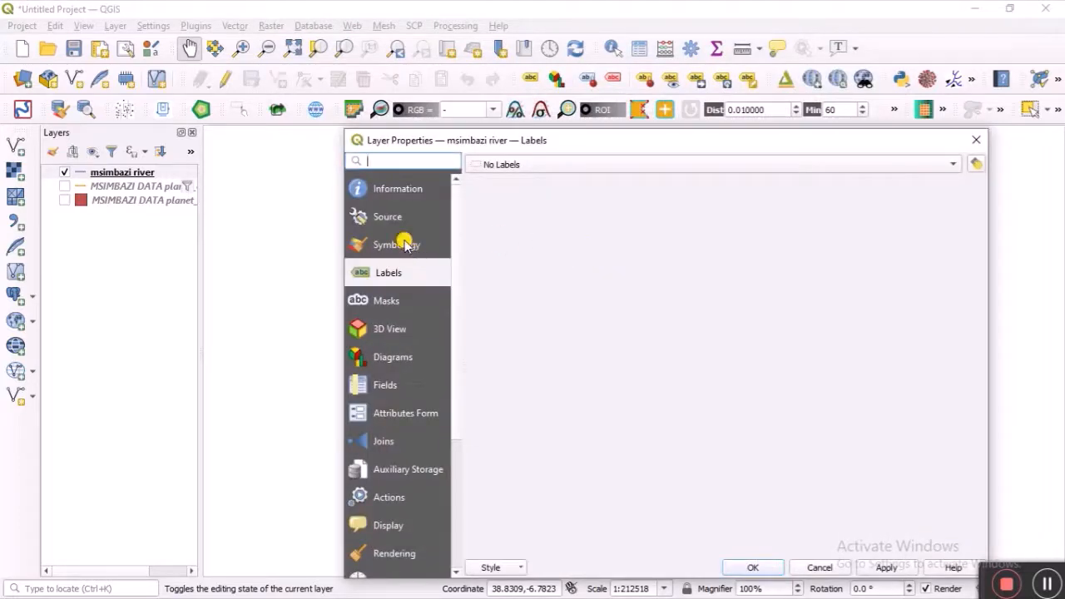
{"action": "left_click", "coordinate": [412, 247]}
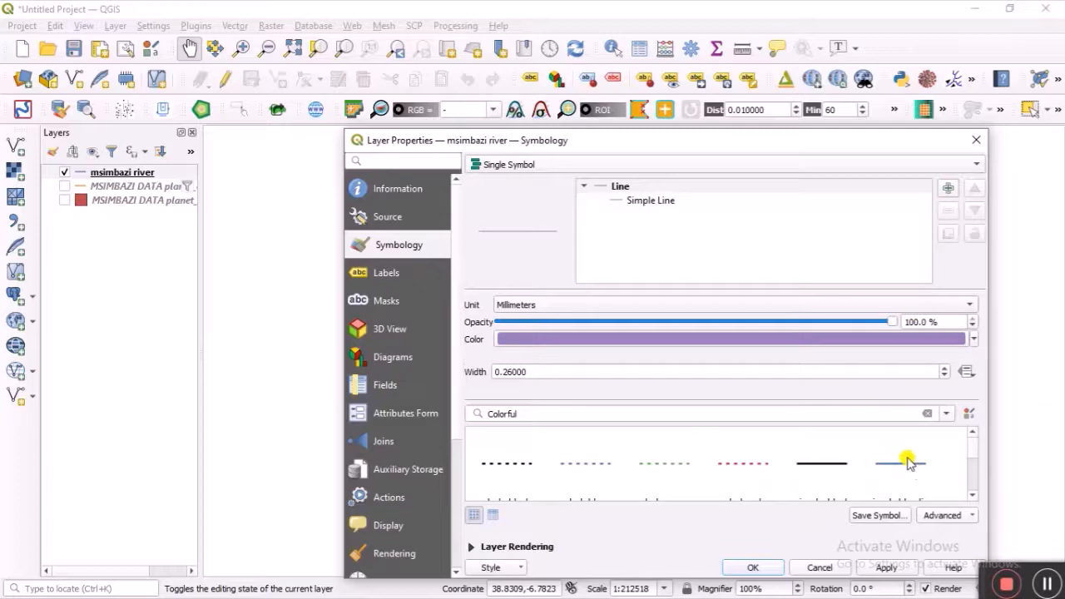
{"action": "left_click", "coordinate": [908, 464]}
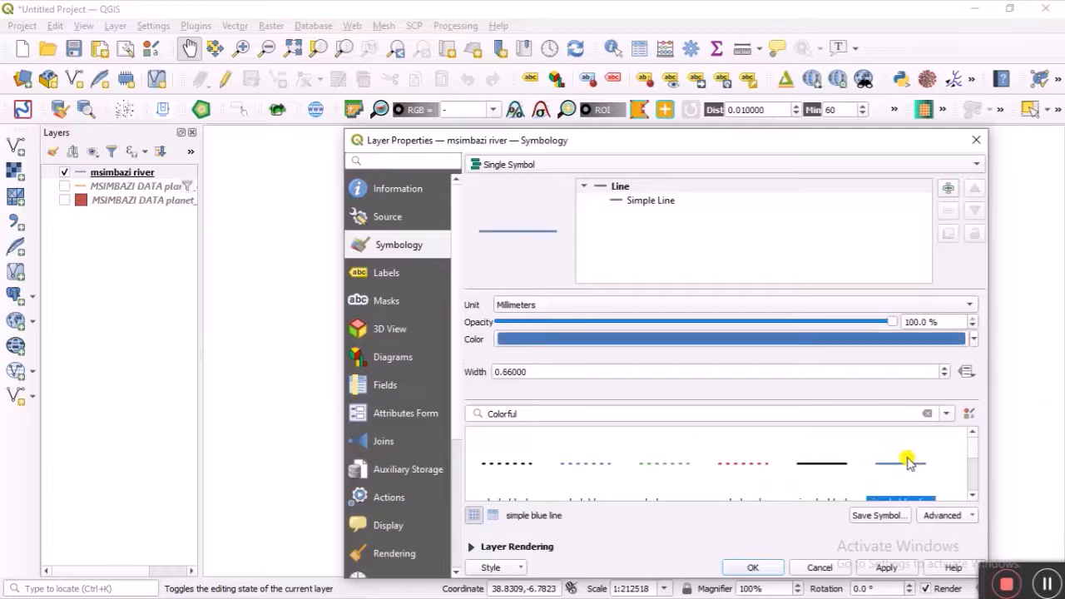
{"action": "left_click", "coordinate": [947, 369]}
{"action": "left_click", "coordinate": [948, 368]}
{"action": "left_click", "coordinate": [947, 369]}
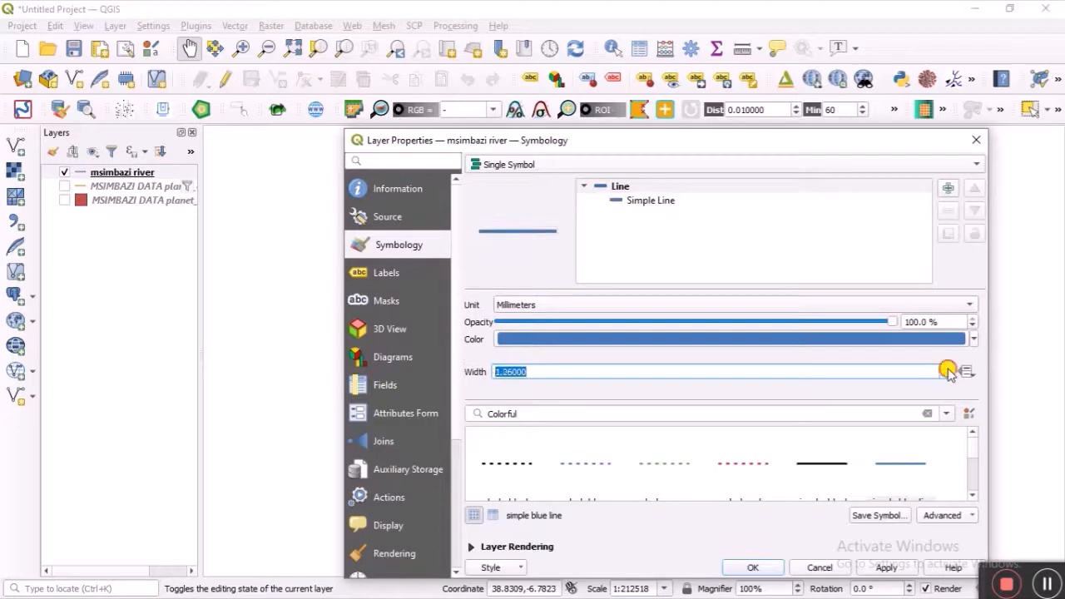
{"action": "left_click", "coordinate": [947, 368]}
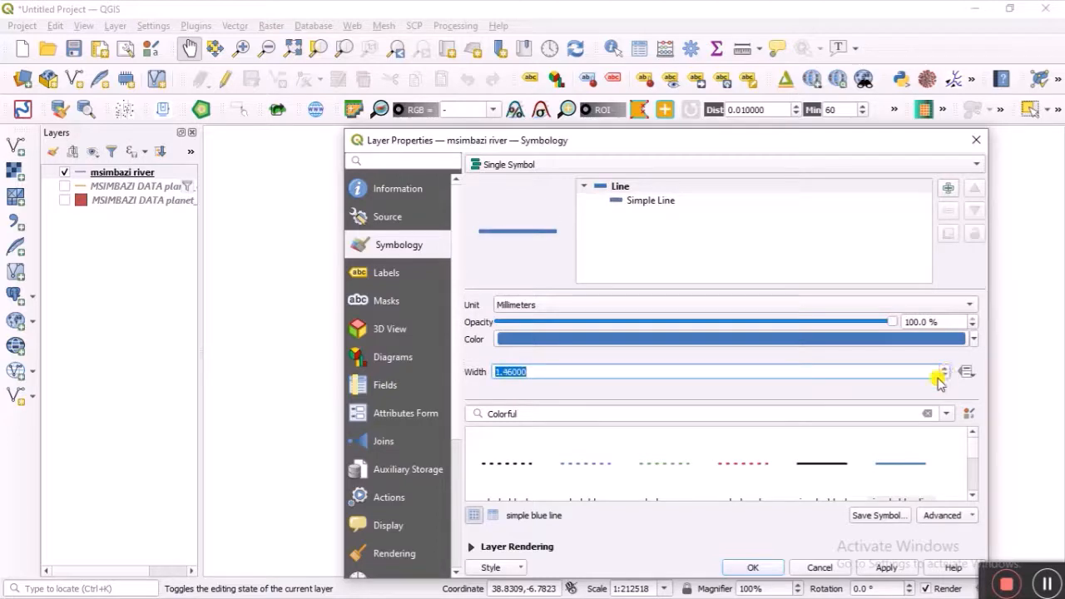
{"action": "left_click", "coordinate": [880, 567]}
{"action": "left_click", "coordinate": [762, 568]}
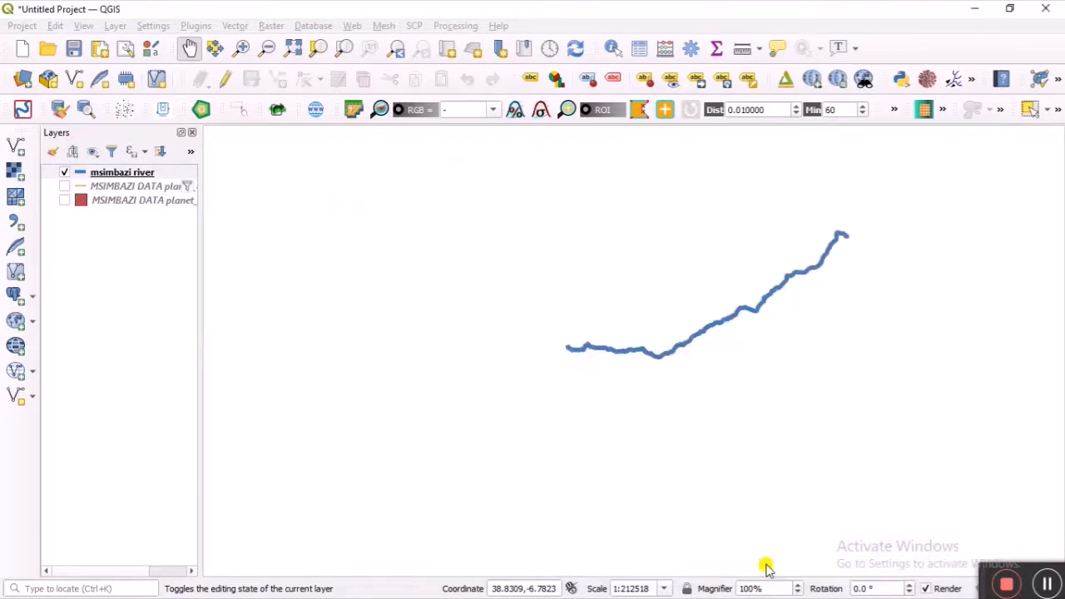
{"action": "scroll", "coordinate": [728, 297], "scroll_direction": "up", "scroll_amount": 1}
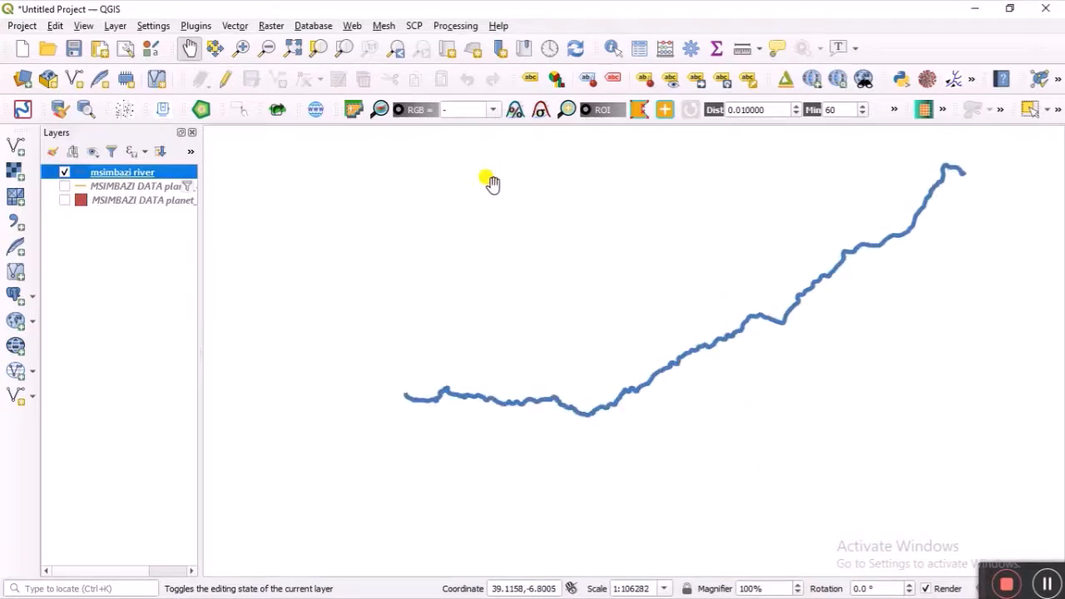
Step: Turn on single labels for msimbazi river with white label text
{"action": "right_click", "coordinate": [146, 171]}
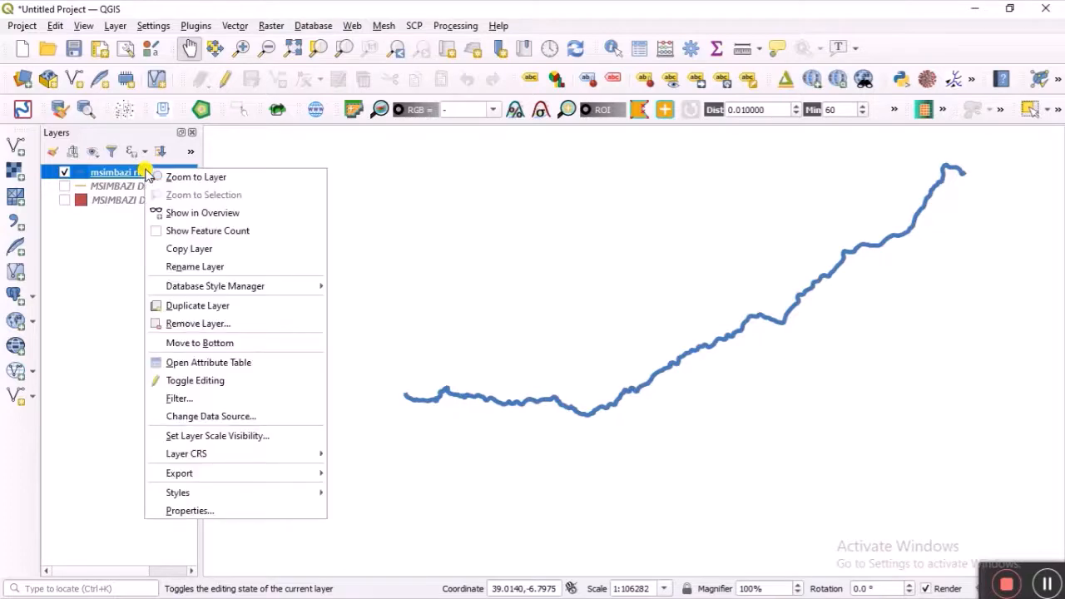
{"action": "left_click", "coordinate": [246, 509]}
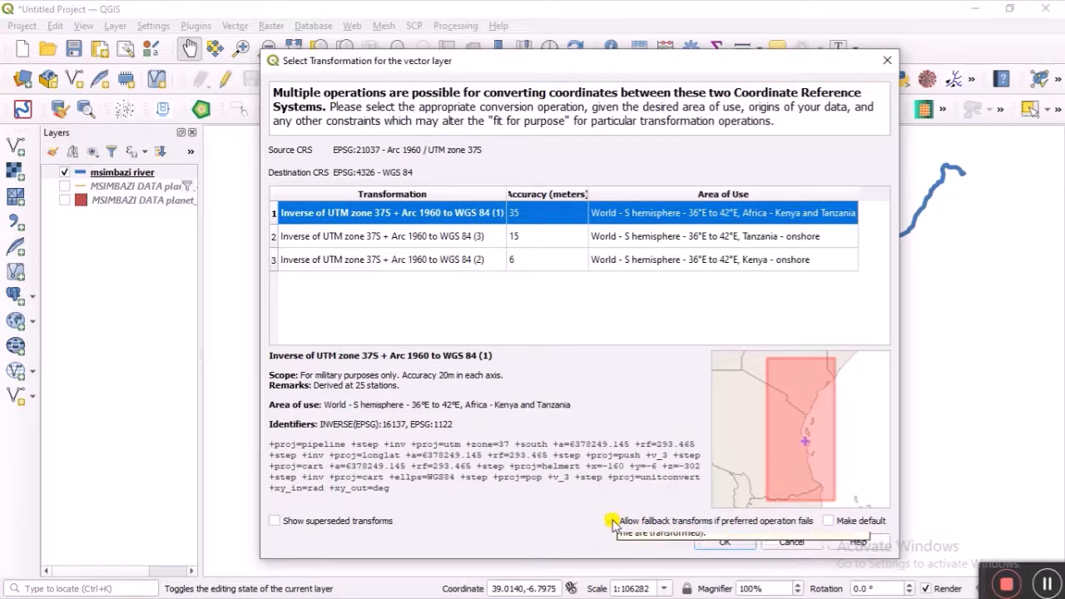
{"action": "left_click", "coordinate": [787, 542]}
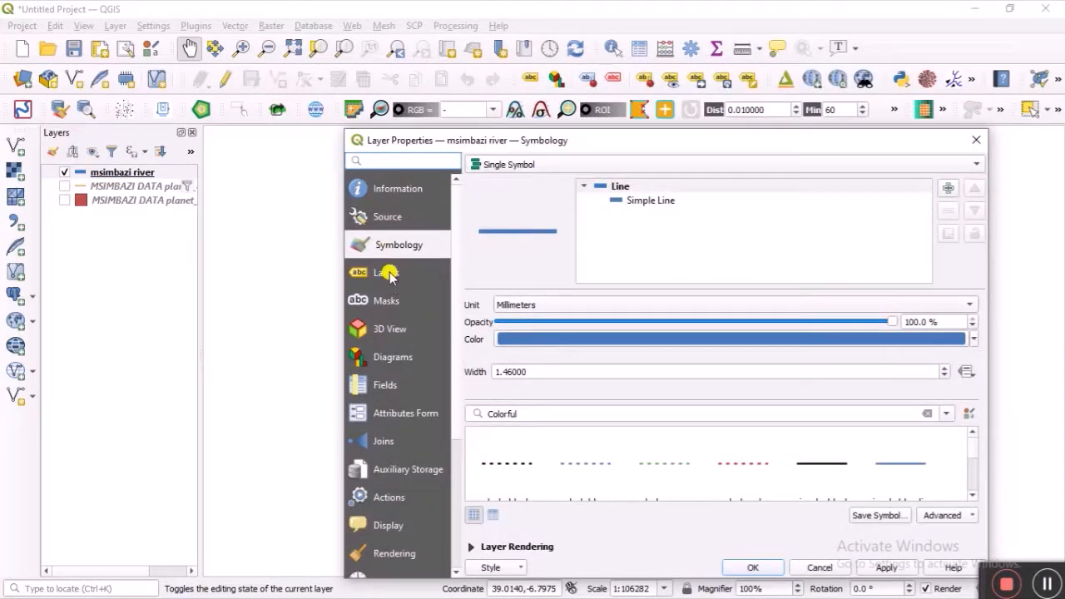
{"action": "left_click", "coordinate": [390, 274]}
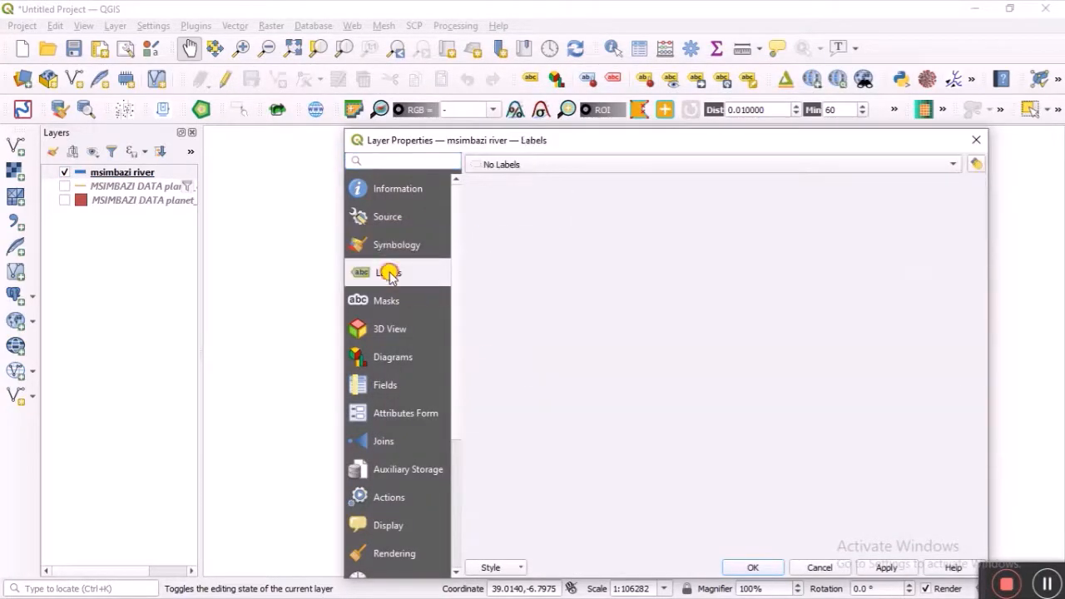
{"action": "left_click", "coordinate": [603, 164]}
{"action": "left_click", "coordinate": [594, 179]}
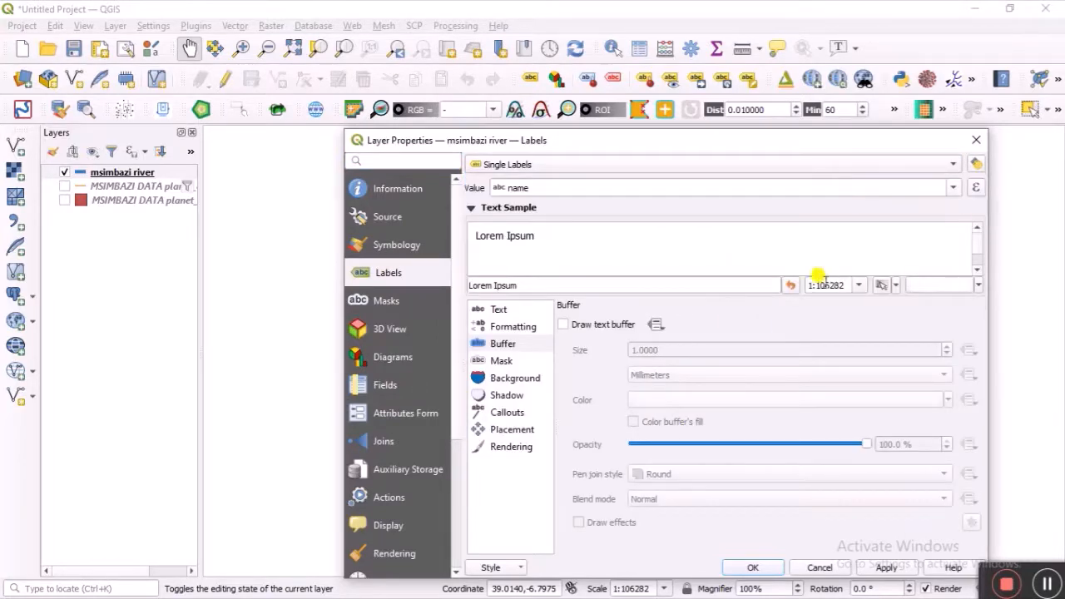
{"action": "left_click", "coordinate": [496, 310]}
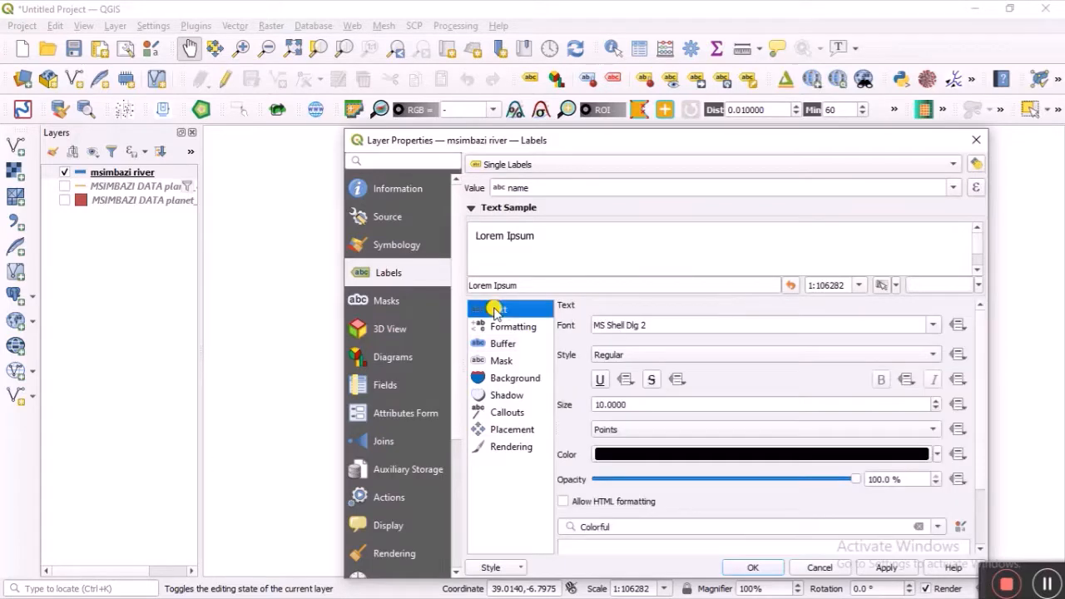
{"action": "left_click", "coordinate": [934, 455]}
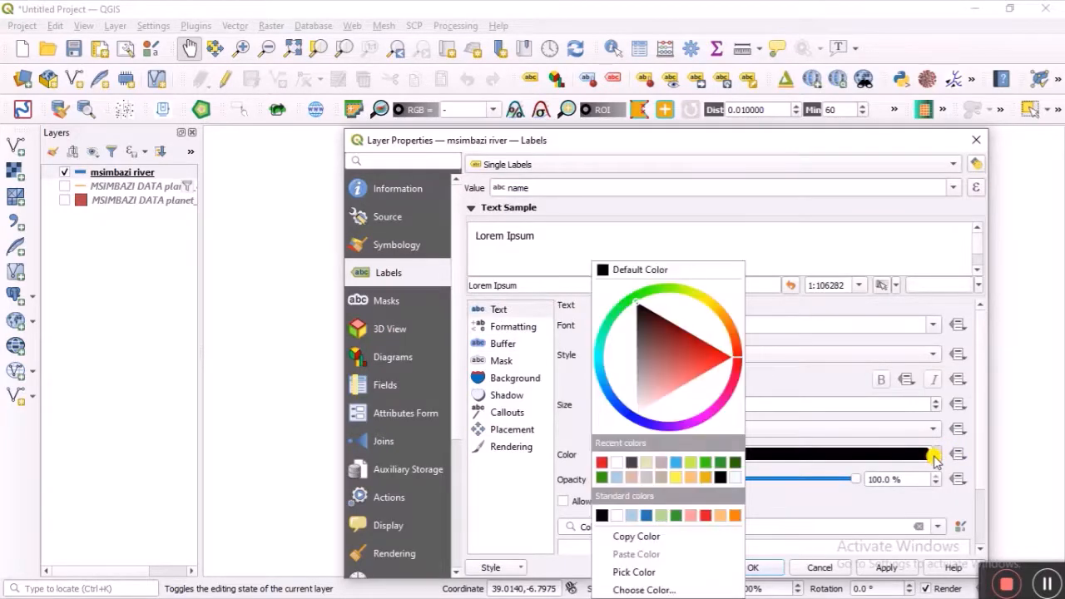
{"action": "left_click", "coordinate": [616, 463]}
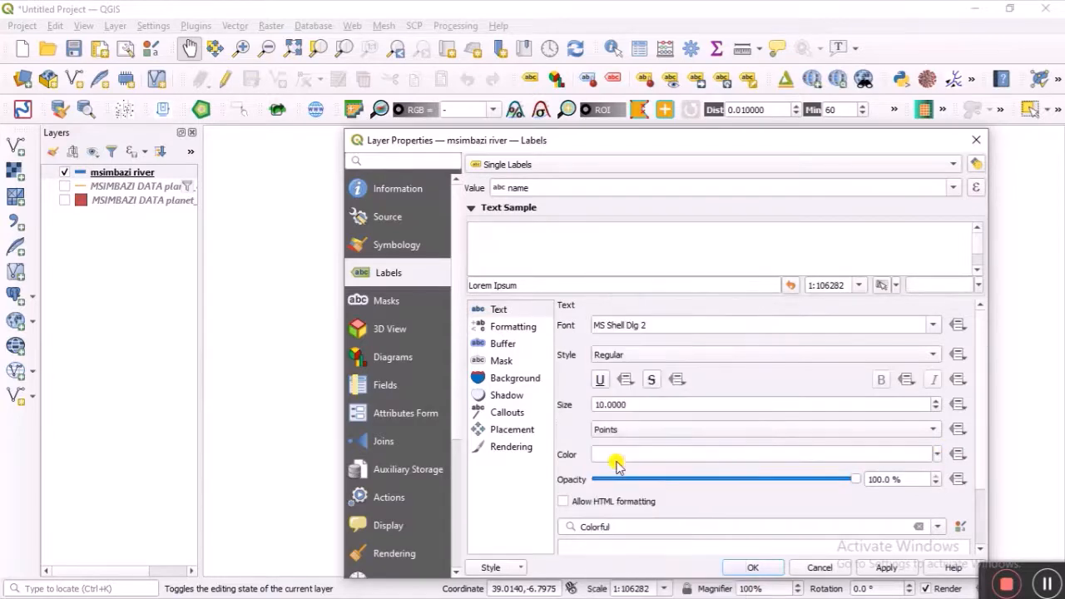
Step: Add a dark grey #404040 text buffer to the labels, apply, and recentre the map
{"action": "left_click", "coordinate": [502, 342]}
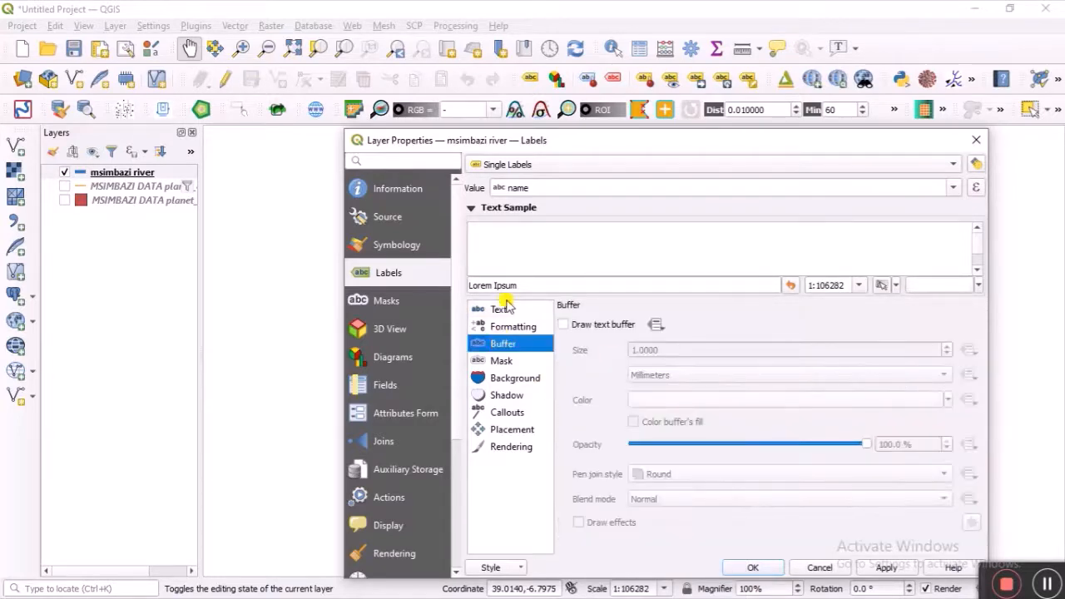
{"action": "left_click", "coordinate": [564, 325]}
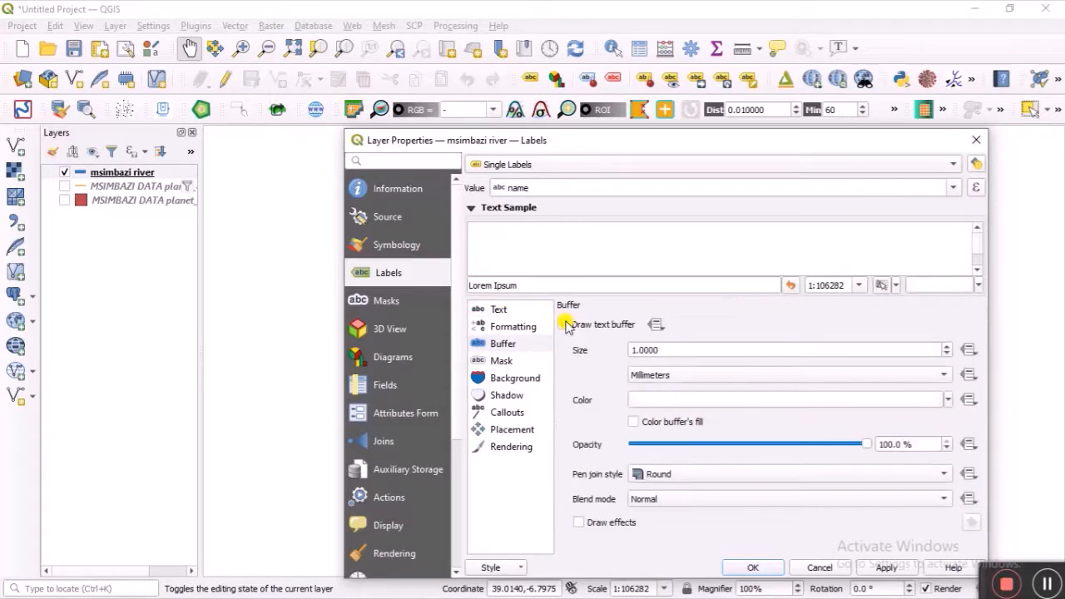
{"action": "left_click", "coordinate": [943, 403]}
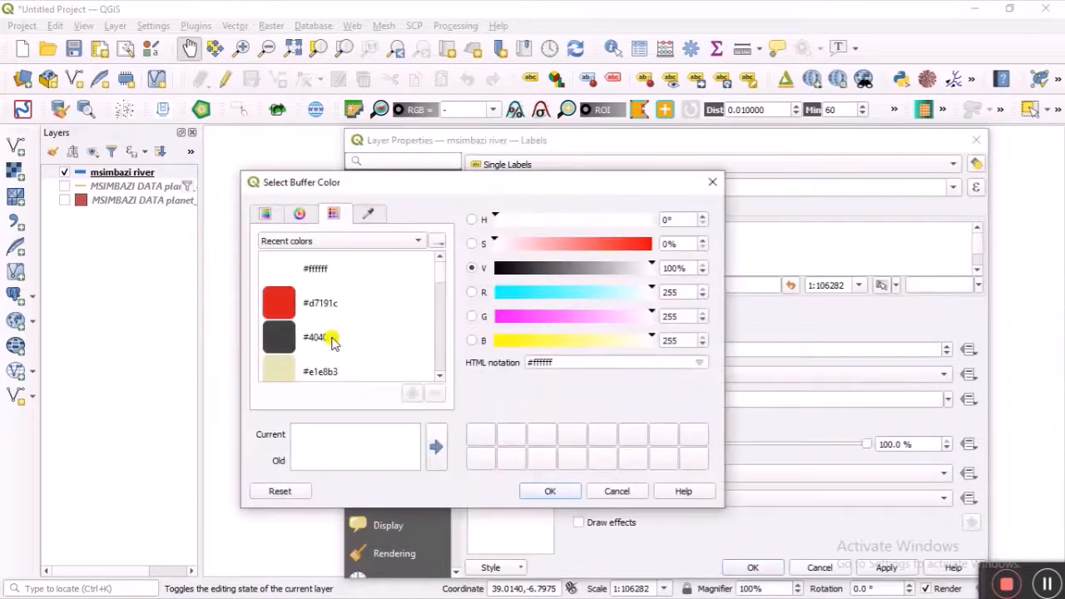
{"action": "left_click", "coordinate": [266, 333]}
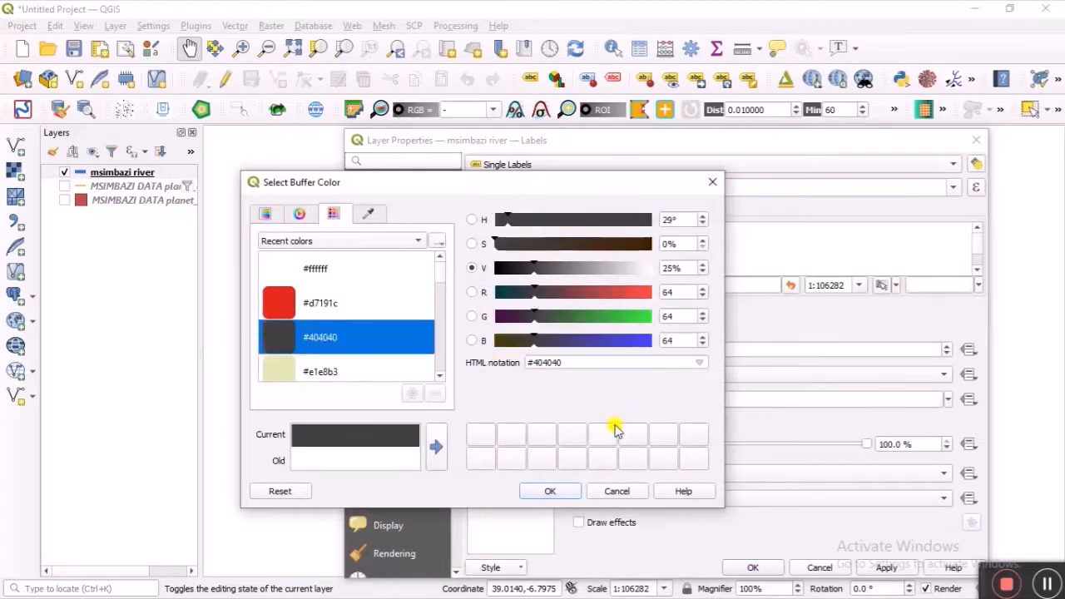
{"action": "left_click", "coordinate": [552, 488]}
{"action": "left_click", "coordinate": [753, 567]}
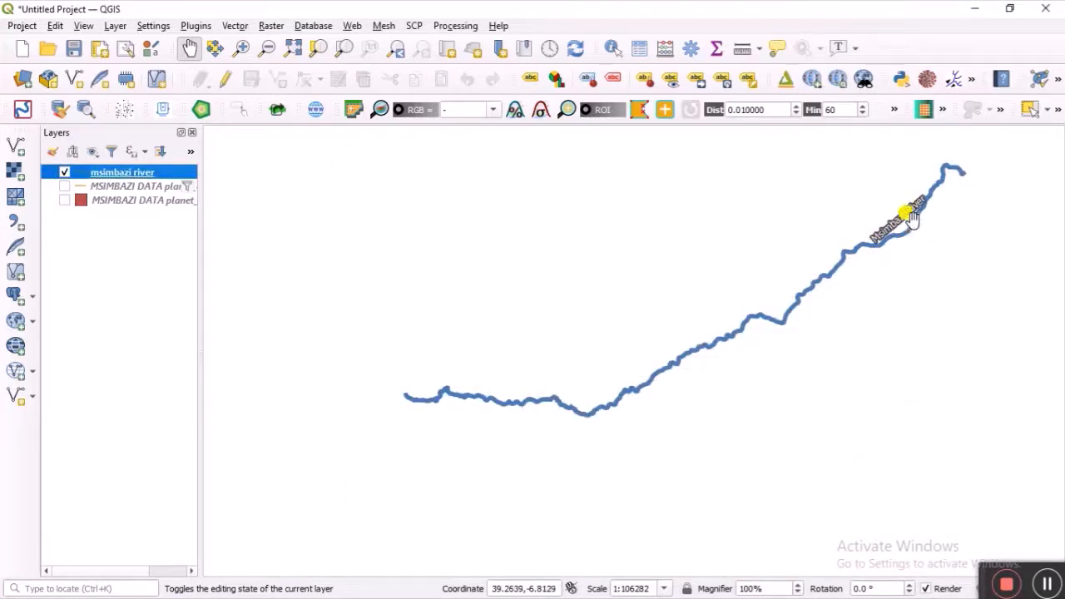
{"action": "scroll", "coordinate": [913, 216], "scroll_direction": "up", "scroll_amount": 1}
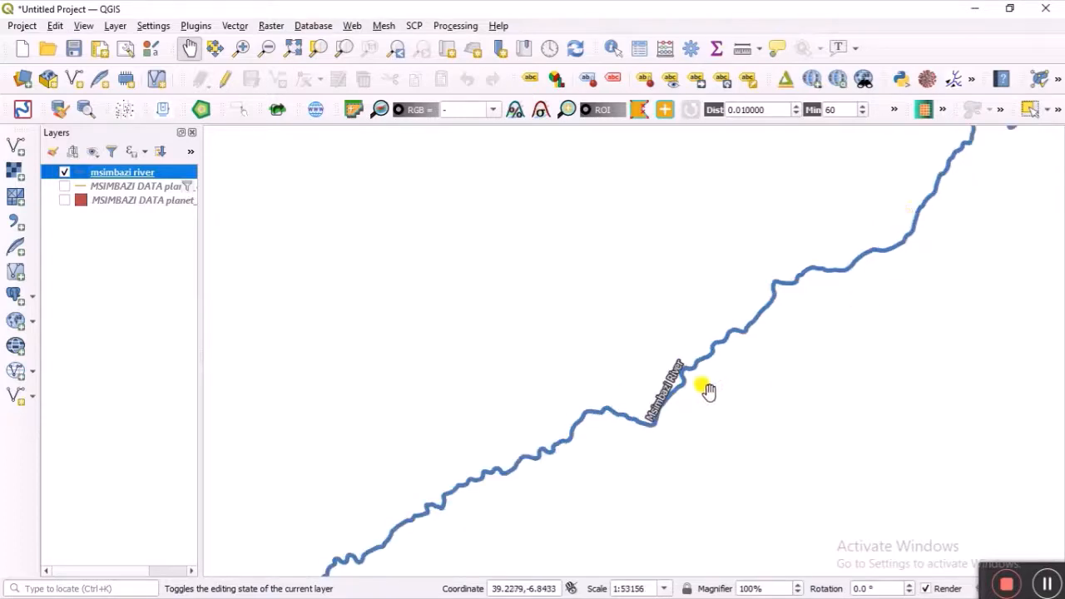
{"action": "scroll", "coordinate": [680, 407], "scroll_direction": "down", "scroll_amount": 1}
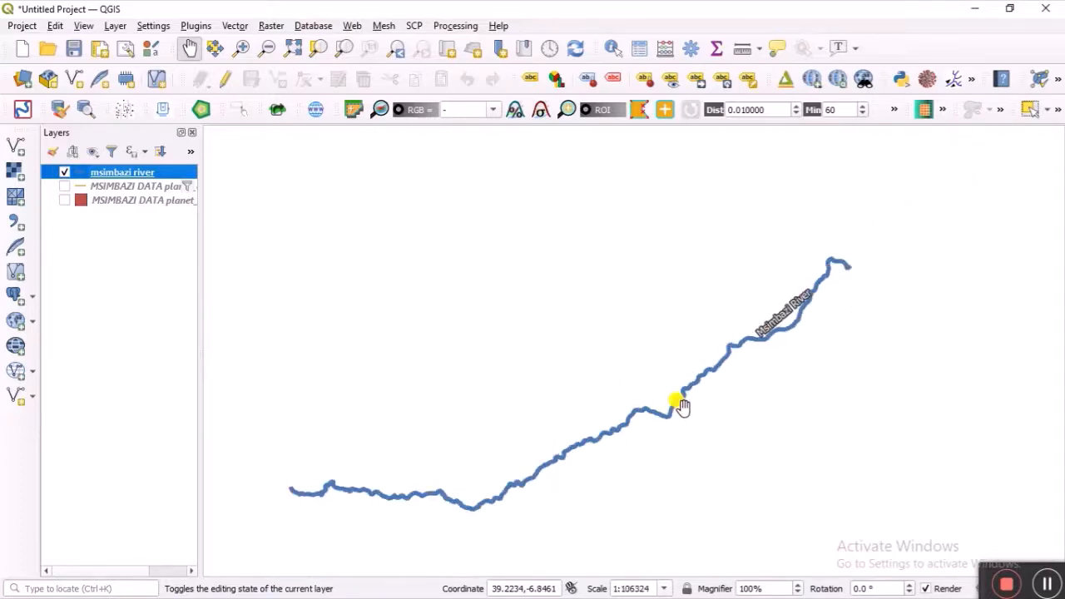
{"action": "left_click_drag", "start_coordinate": [696, 406], "coordinate": [774, 387]}
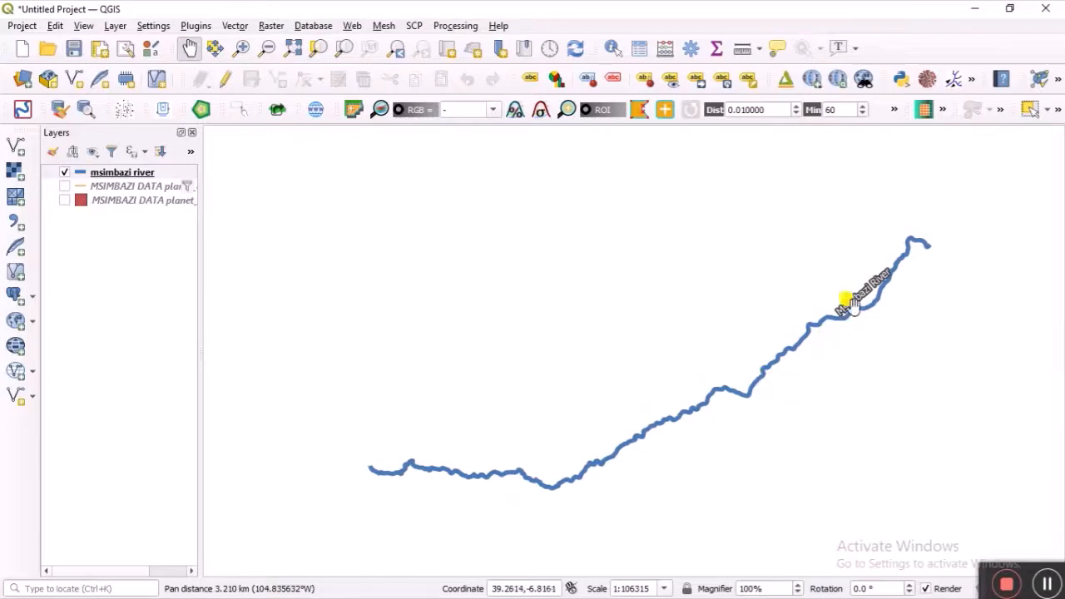
{"action": "left_click_drag", "start_coordinate": [682, 404], "coordinate": [671, 364]}
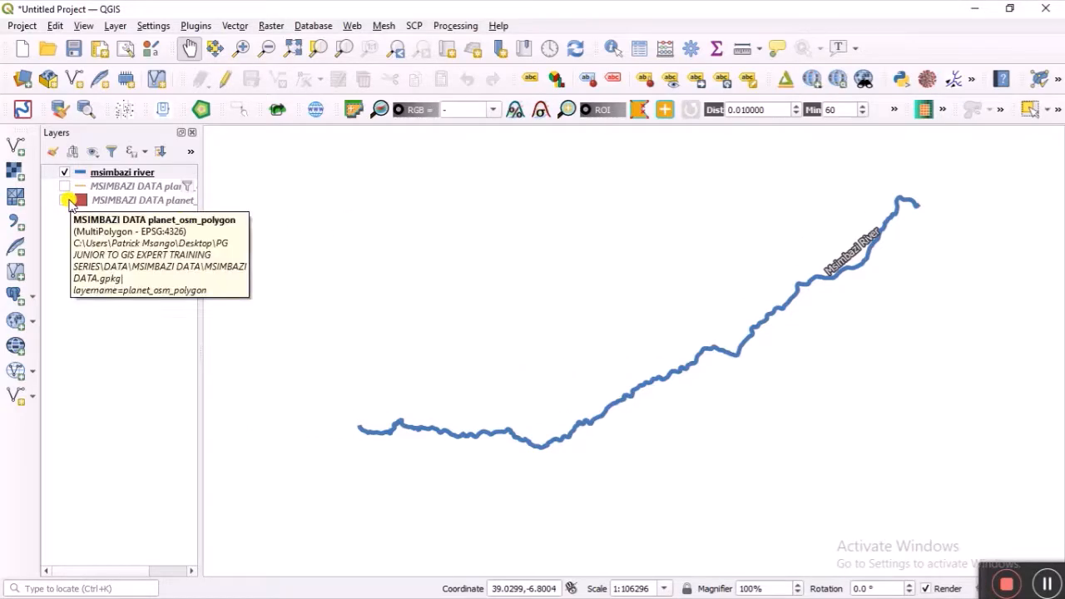
{"action": "left_click", "coordinate": [63, 202]}
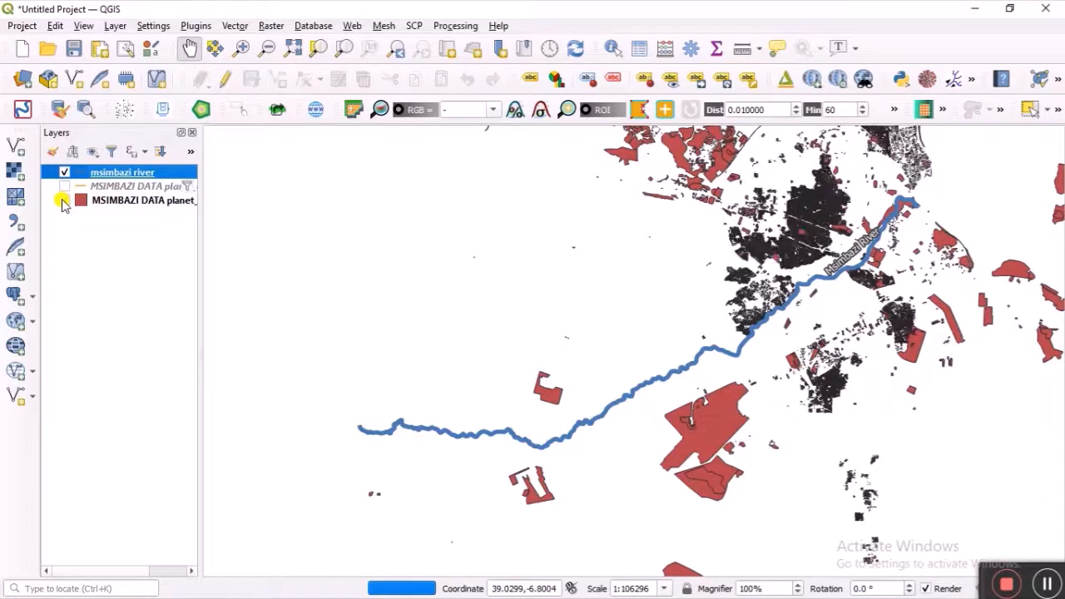
{"action": "right_click", "coordinate": [125, 204]}
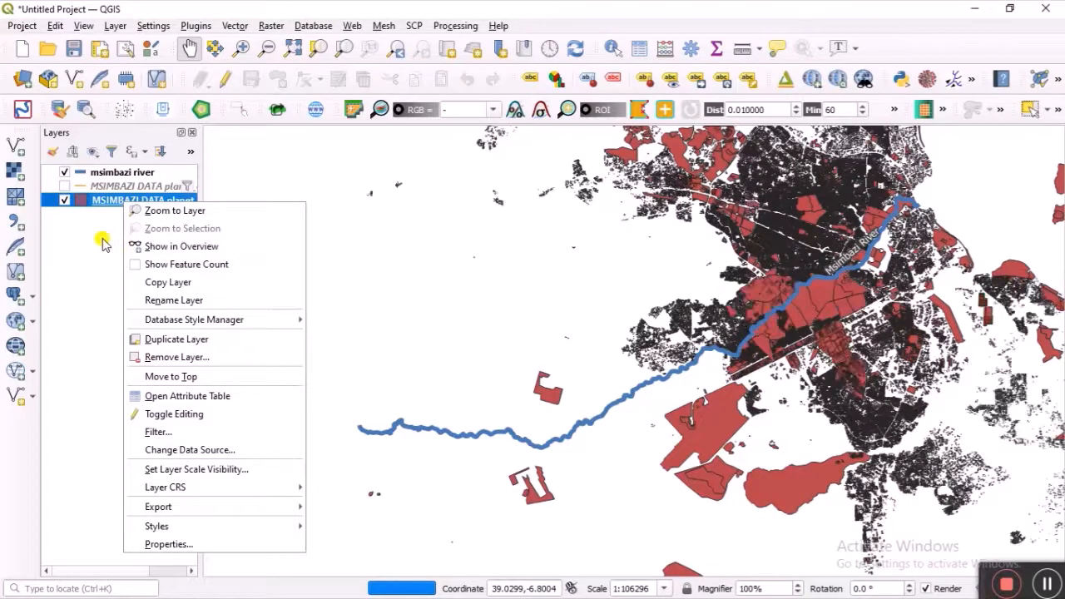
{"action": "left_click", "coordinate": [66, 206]}
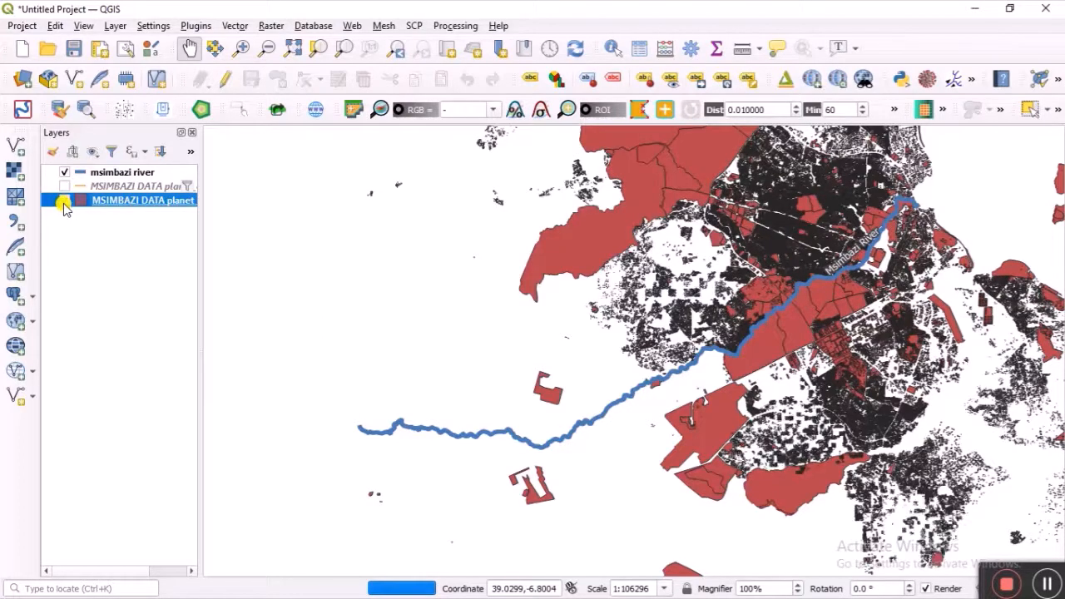
{"action": "left_click", "coordinate": [64, 200]}
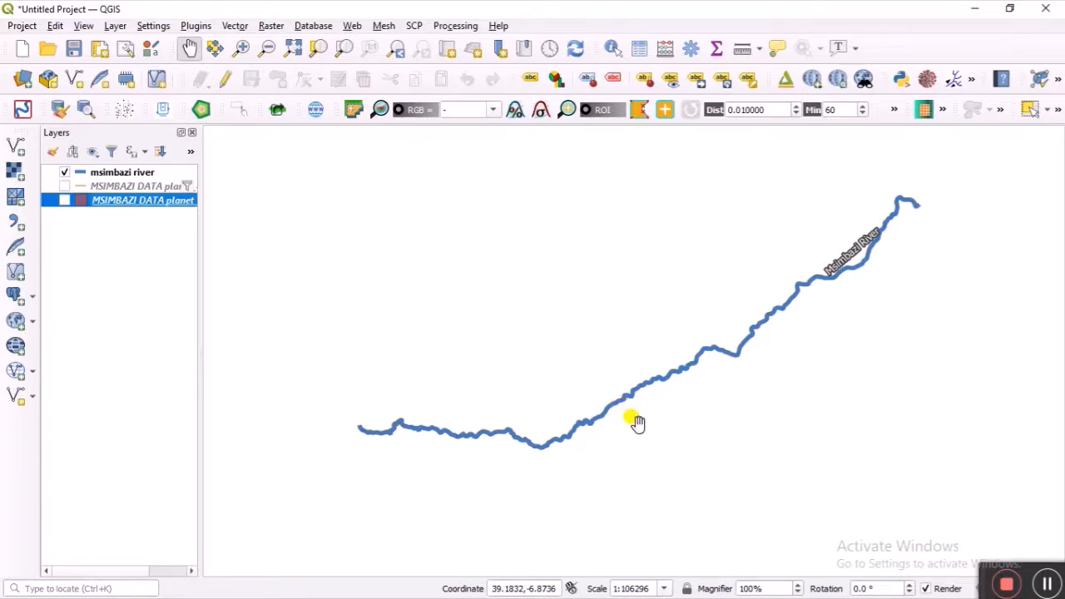
{"action": "left_click", "coordinate": [139, 174]}
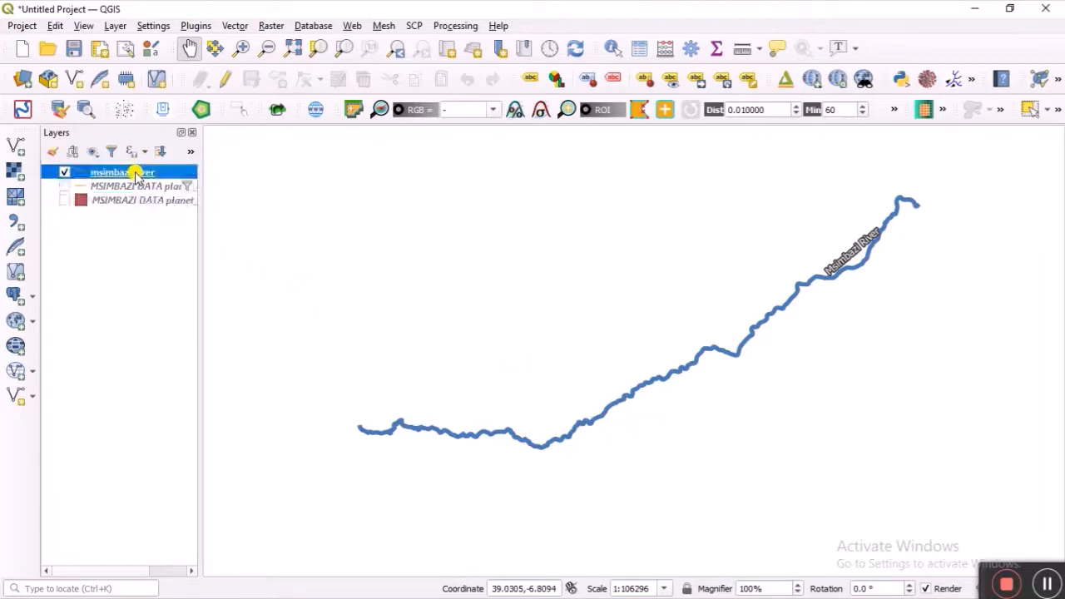
Step: Buffer msimbazi river by 60 meters with Dissolve result enabled
{"action": "left_click", "coordinate": [234, 26]}
{"action": "left_click", "coordinate": [270, 25]}
{"action": "mouse_move", "coordinate": [235, 26]}
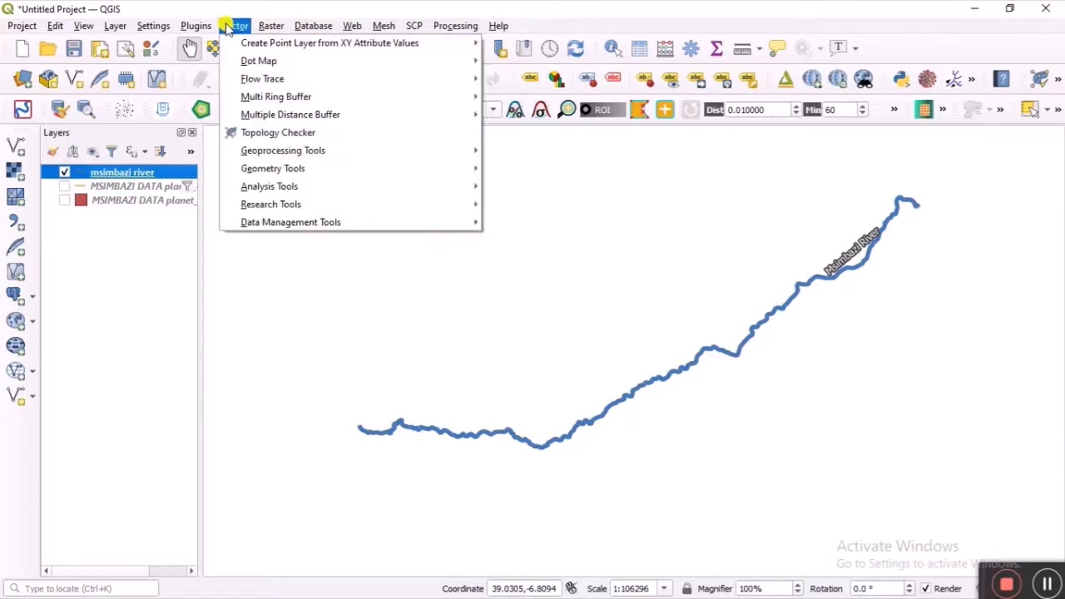
{"action": "mouse_move", "coordinate": [416, 151]}
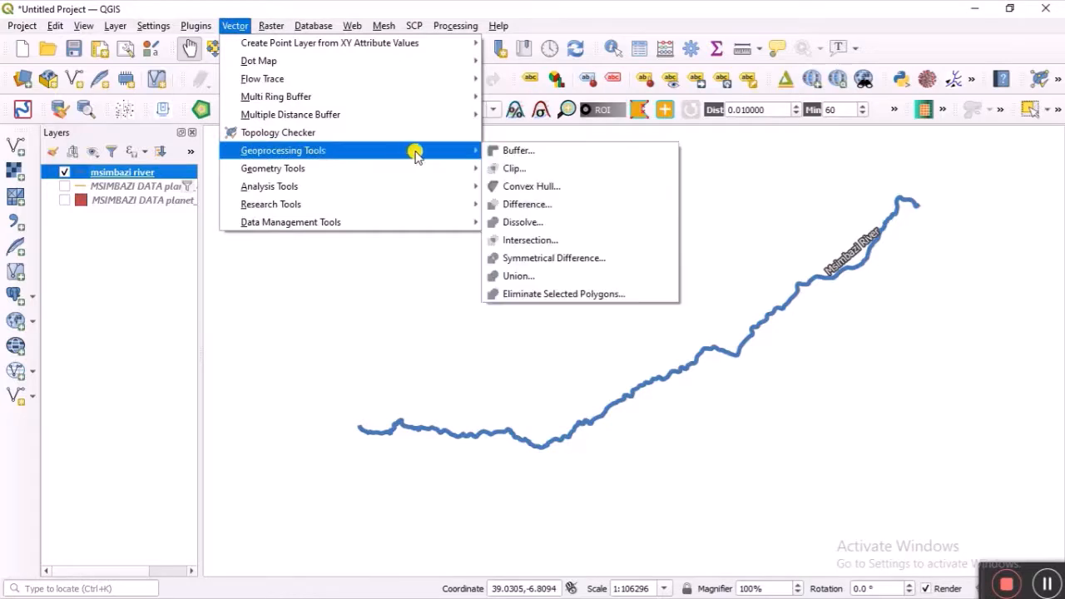
{"action": "left_click", "coordinate": [502, 153]}
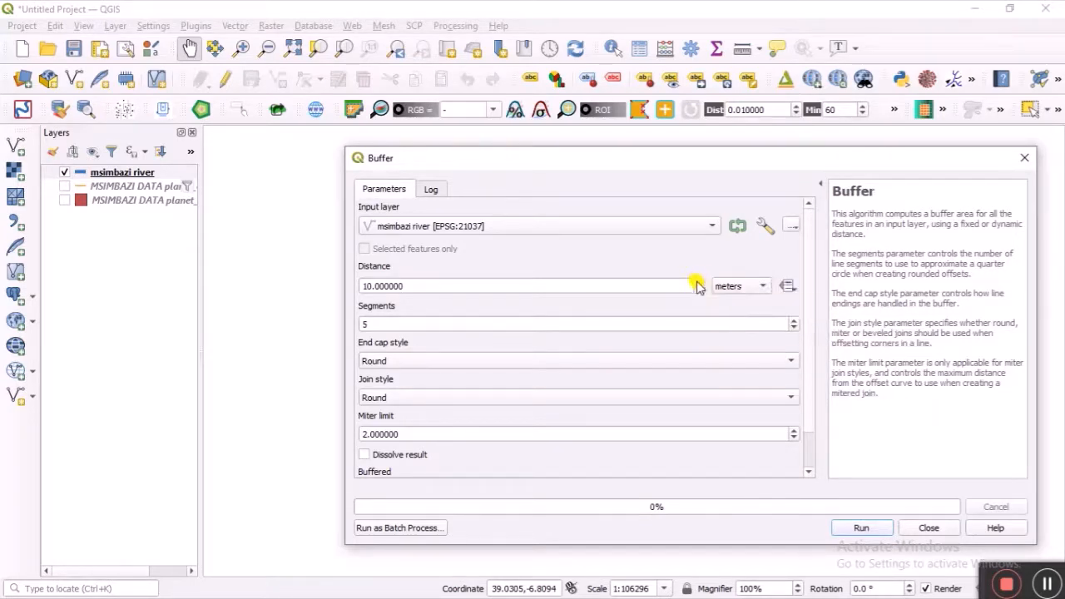
{"action": "left_click", "coordinate": [697, 283]}
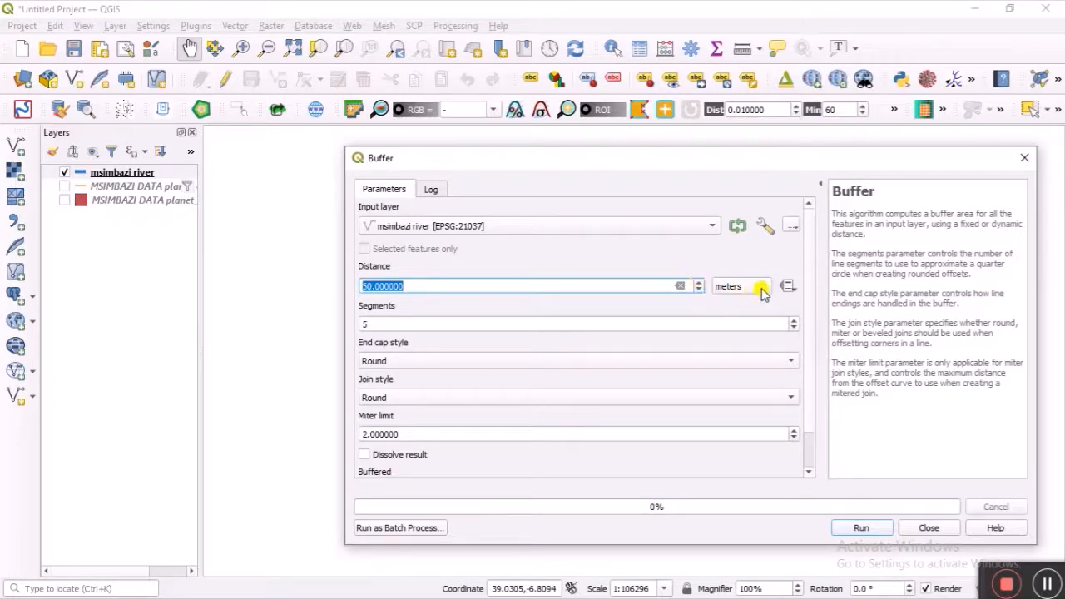
{"action": "left_click", "coordinate": [767, 287]}
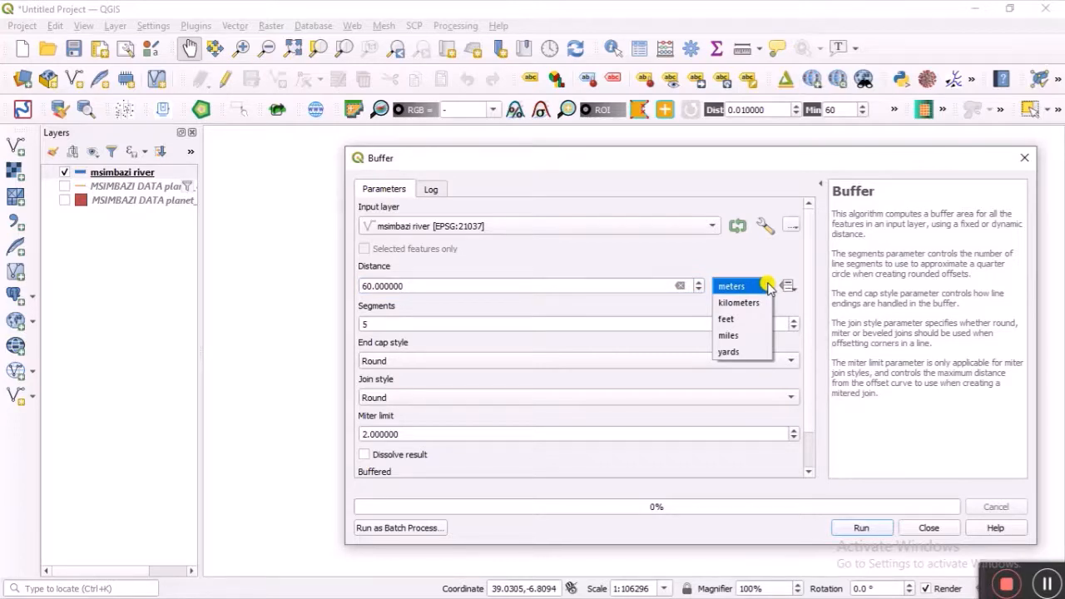
{"action": "left_click", "coordinate": [753, 258]}
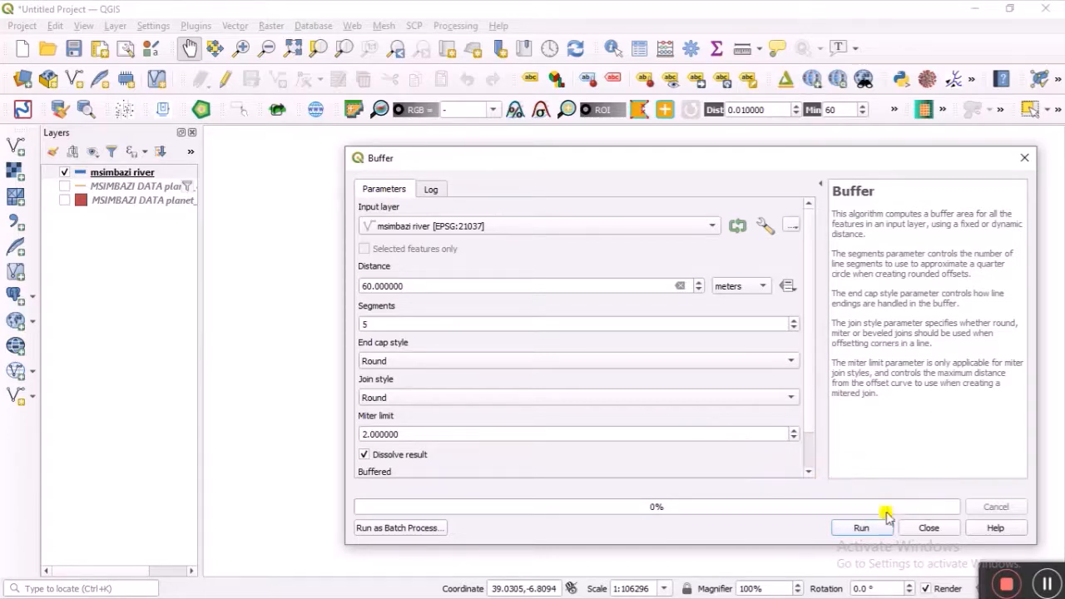
{"action": "left_click", "coordinate": [861, 530]}
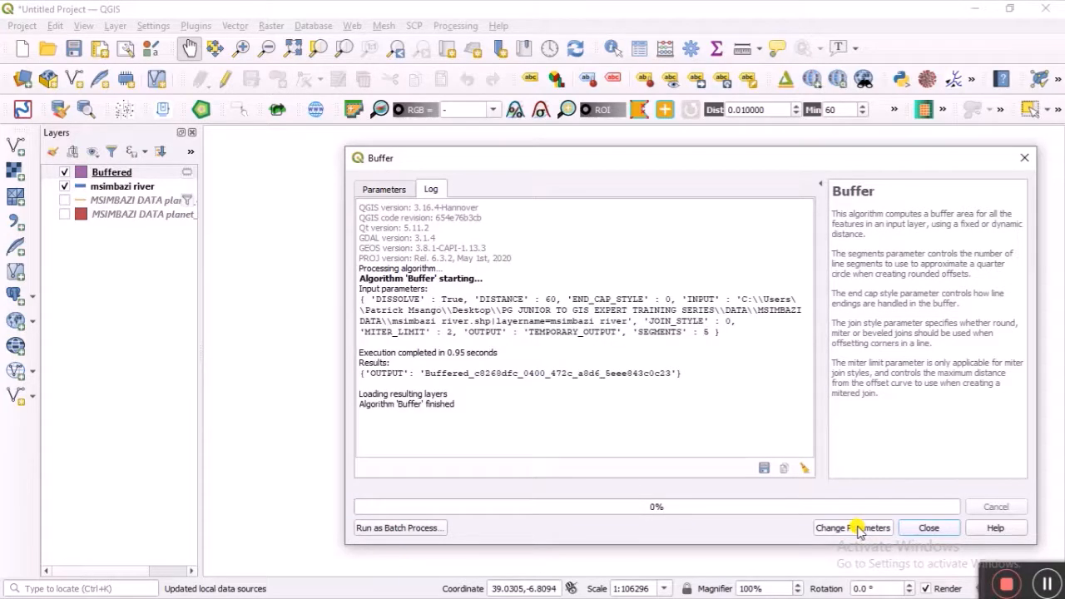
Step: Drag msimbazi river above the Buffered layer so the blue line draws over the pink buffer
{"action": "left_click", "coordinate": [931, 528]}
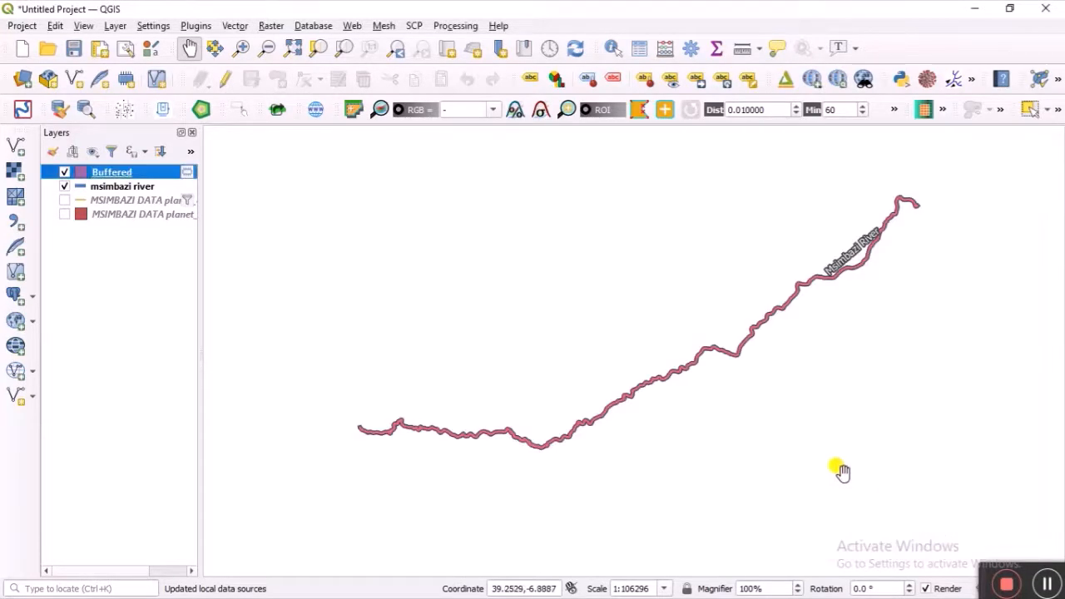
{"action": "scroll", "coordinate": [647, 374], "scroll_direction": "up", "scroll_amount": 3}
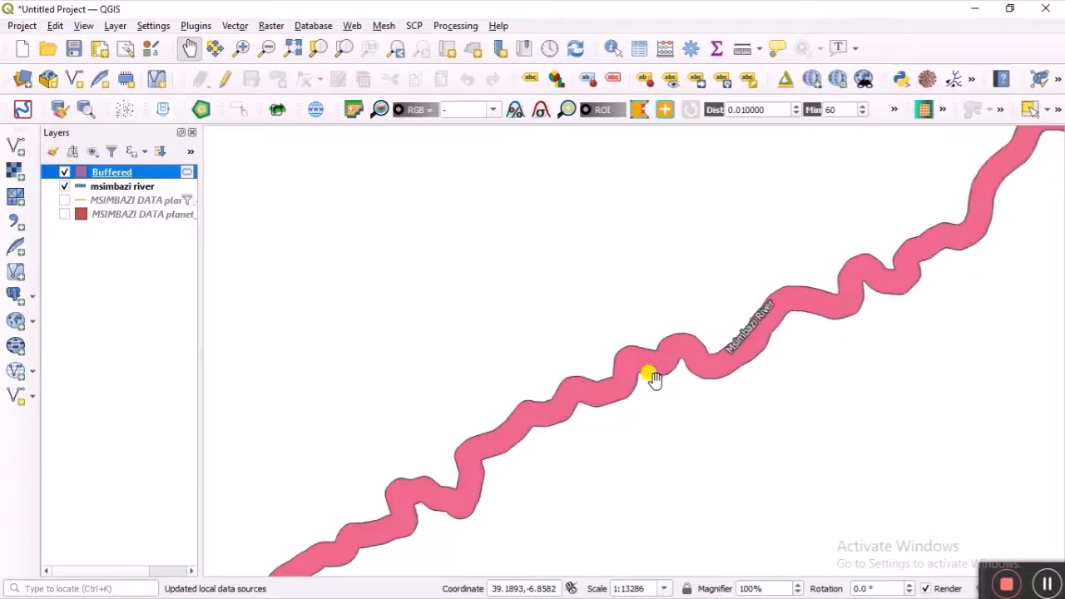
{"action": "left_click", "coordinate": [116, 187]}
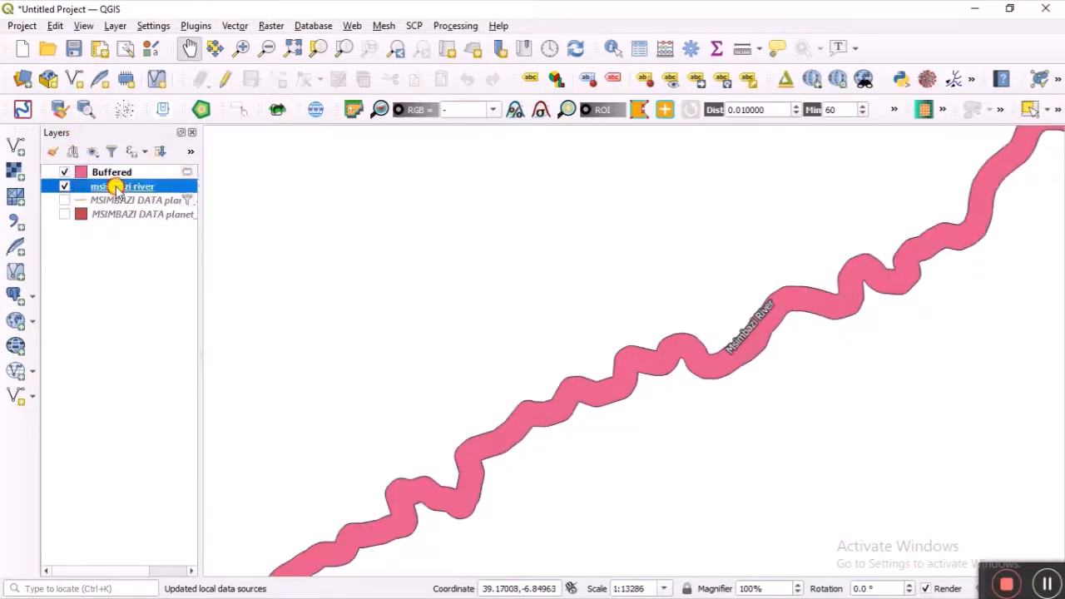
{"action": "left_click_drag", "start_coordinate": [117, 188], "coordinate": [112, 166]}
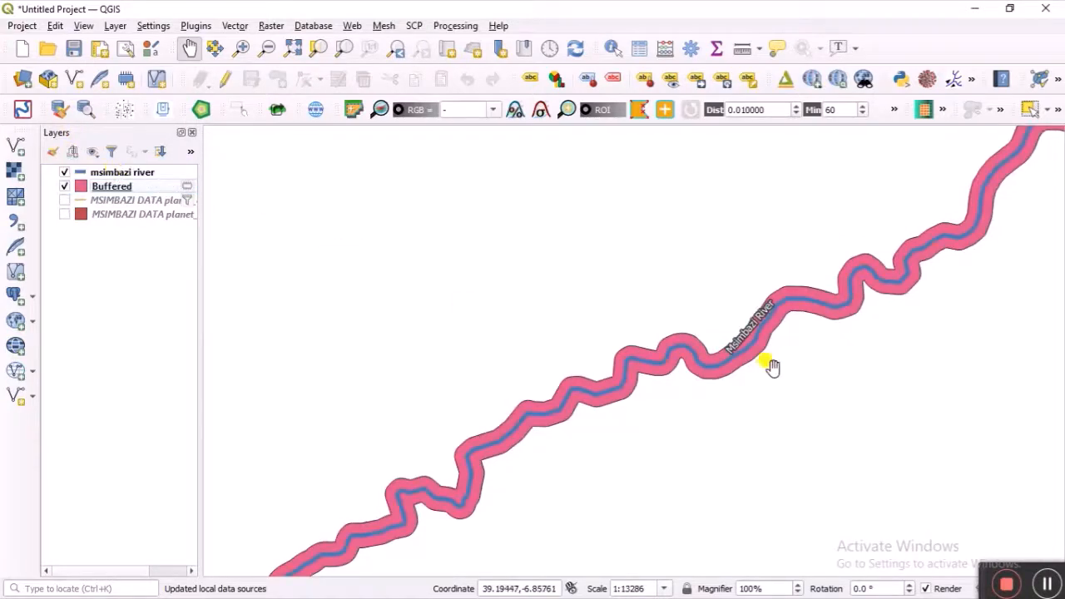
{"action": "scroll", "coordinate": [637, 361], "scroll_direction": "up", "scroll_amount": 1}
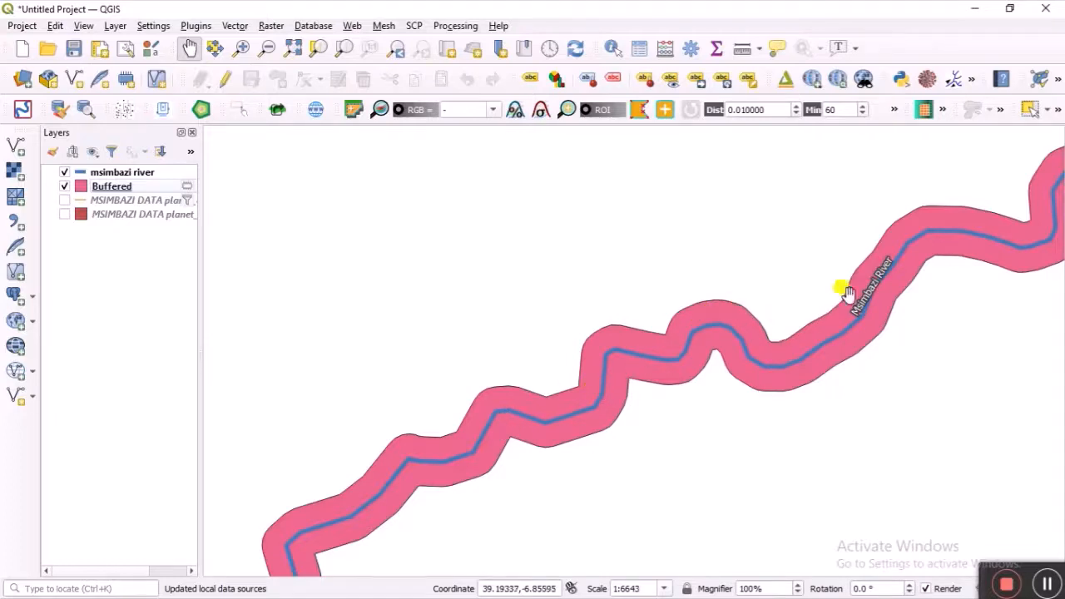
{"action": "left_click", "coordinate": [129, 188]}
{"action": "right_click", "coordinate": [129, 188]}
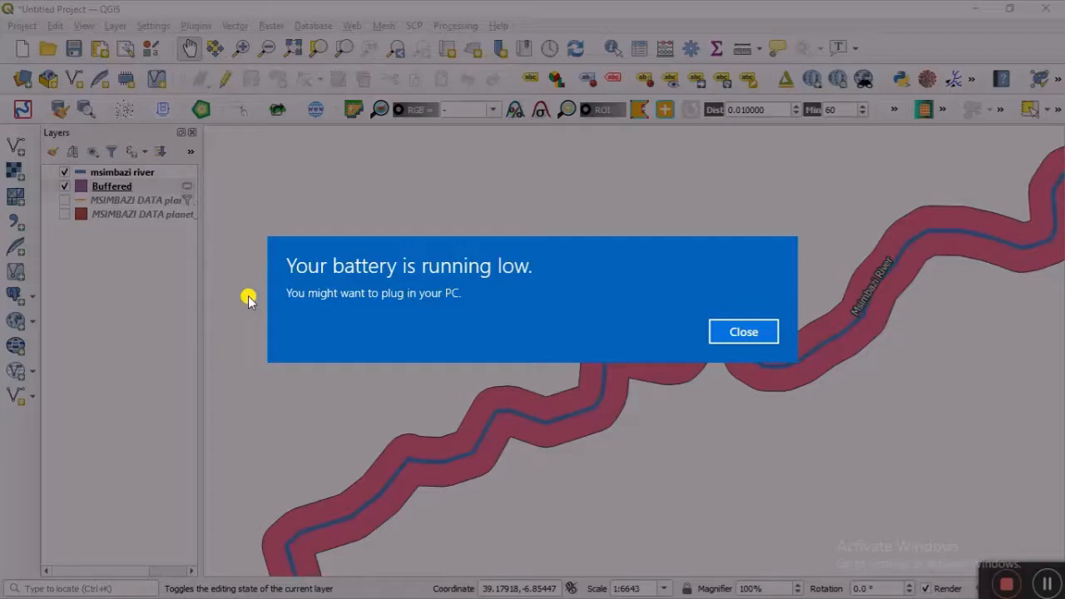
{"action": "left_click", "coordinate": [248, 301]}
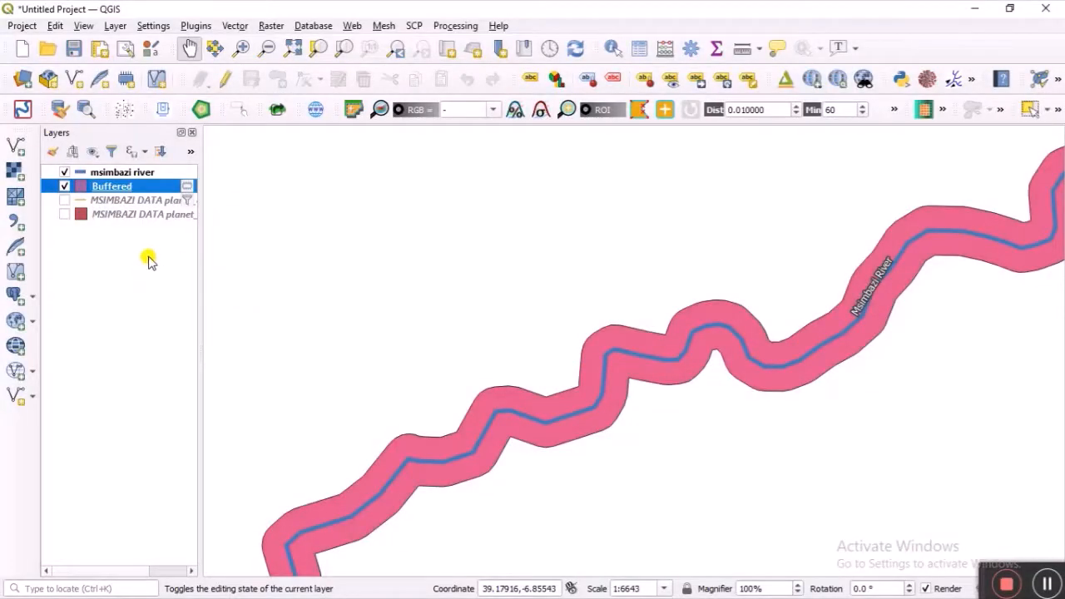
Step: Rename the Buffered layer in the Layers panel to '60 Buffer'
{"action": "right_click", "coordinate": [129, 189]}
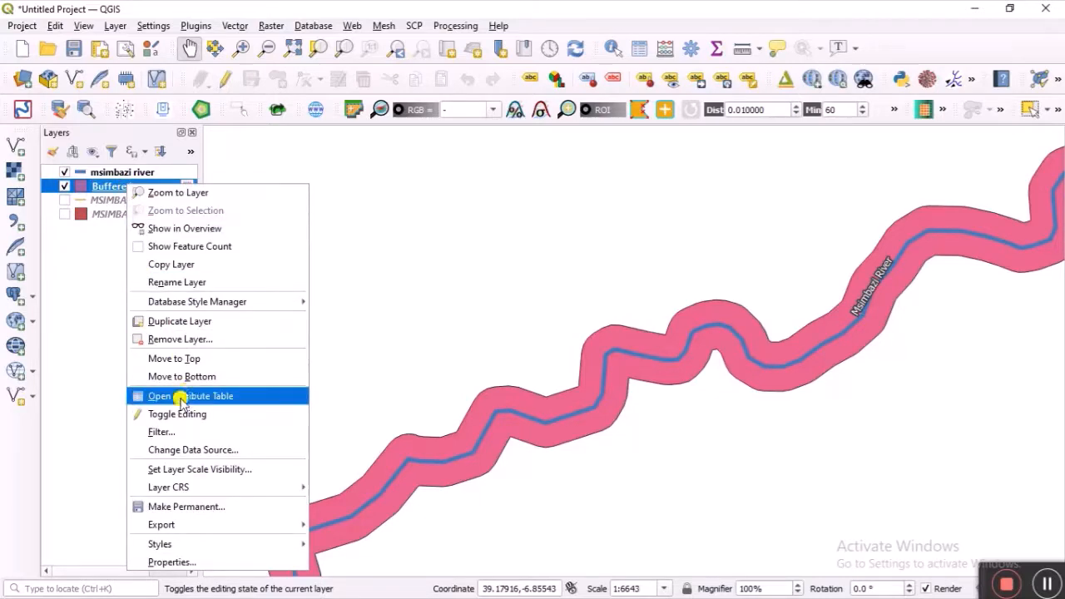
{"action": "left_click", "coordinate": [190, 282]}
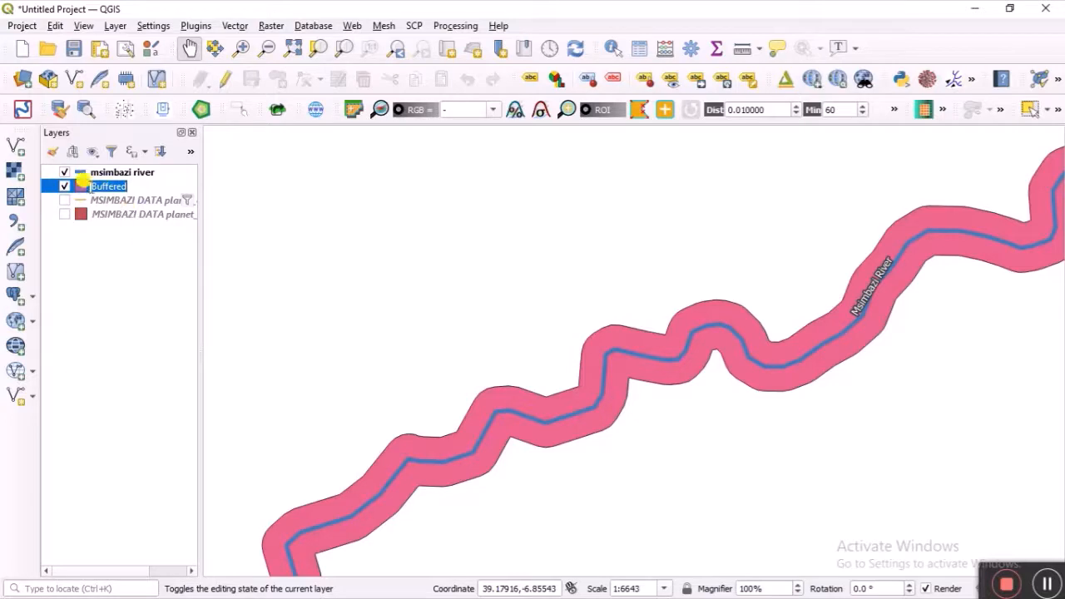
{"action": "left_click", "coordinate": [90, 184]}
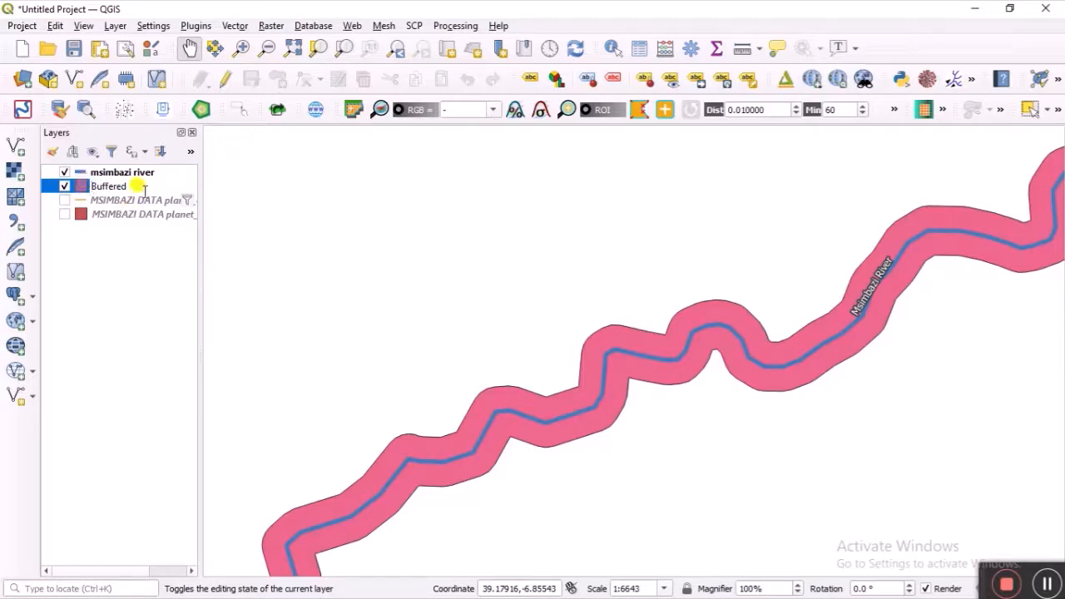
{"action": "type", "text": "1"}
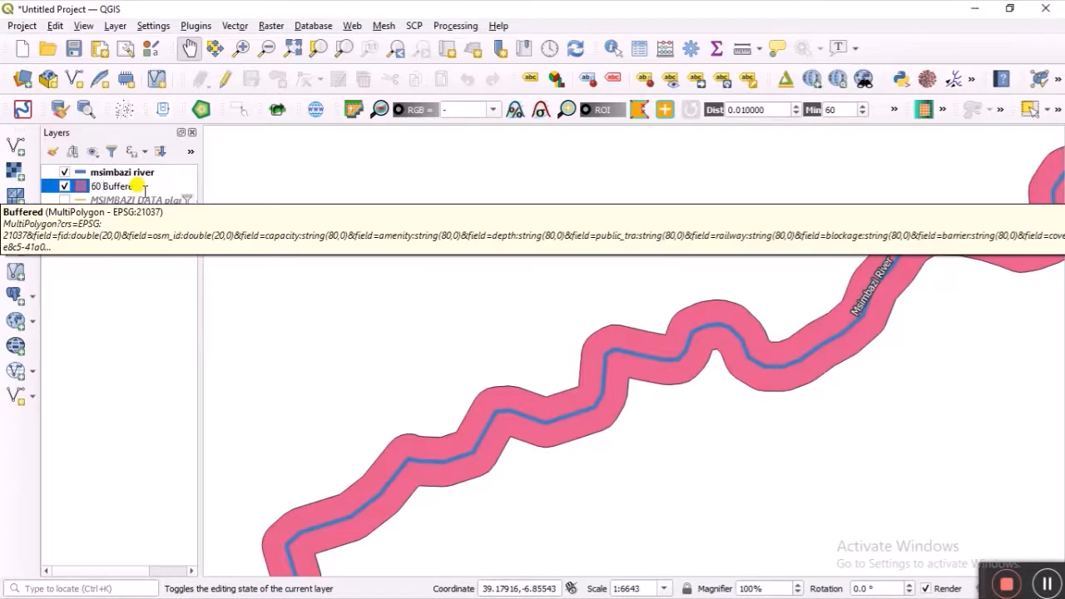
{"action": "type", "text": "0"}
{"action": "key", "text": "Return"}
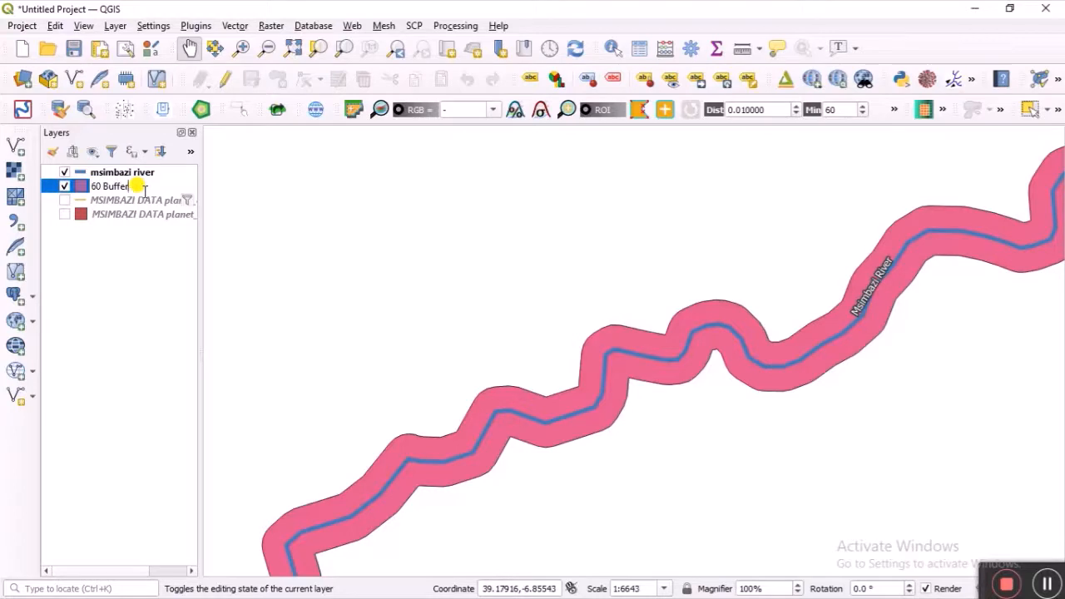
{"action": "key", "text": "Return"}
{"action": "left_click", "coordinate": [108, 268]}
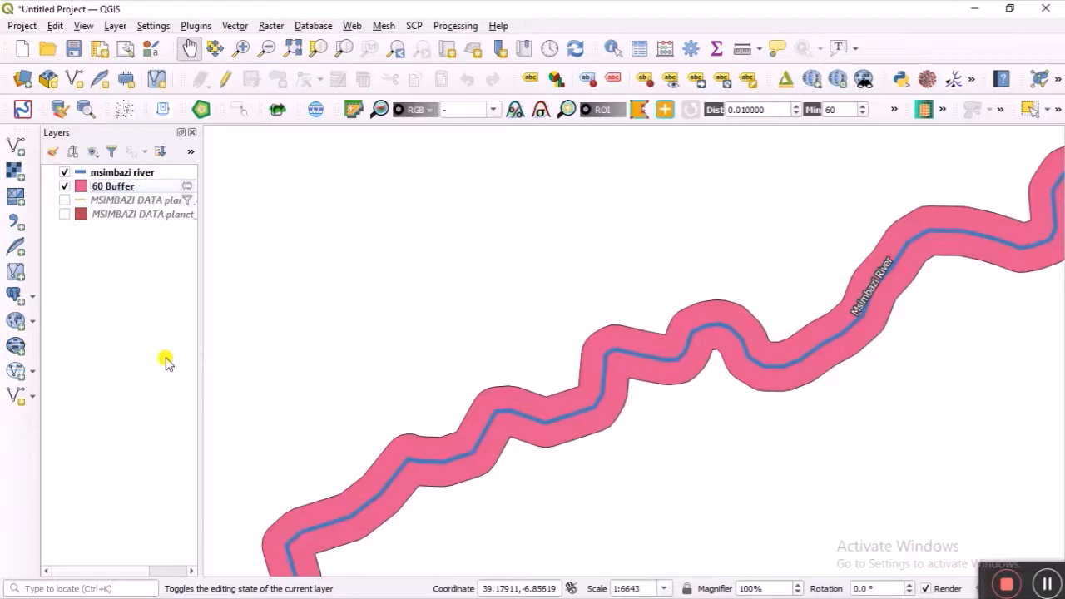
Step: Show the planet_osm_polygon layer, zoom to its full extent, and open its properties
{"action": "scroll", "coordinate": [537, 441], "scroll_direction": "down", "scroll_amount": 1}
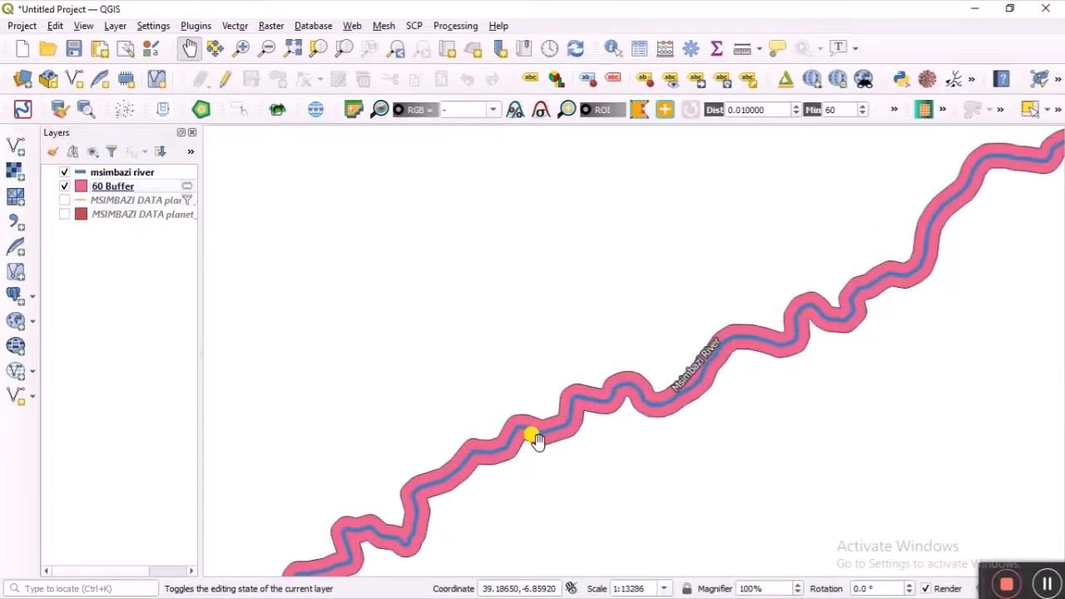
{"action": "scroll", "coordinate": [536, 441], "scroll_direction": "up", "scroll_amount": 2}
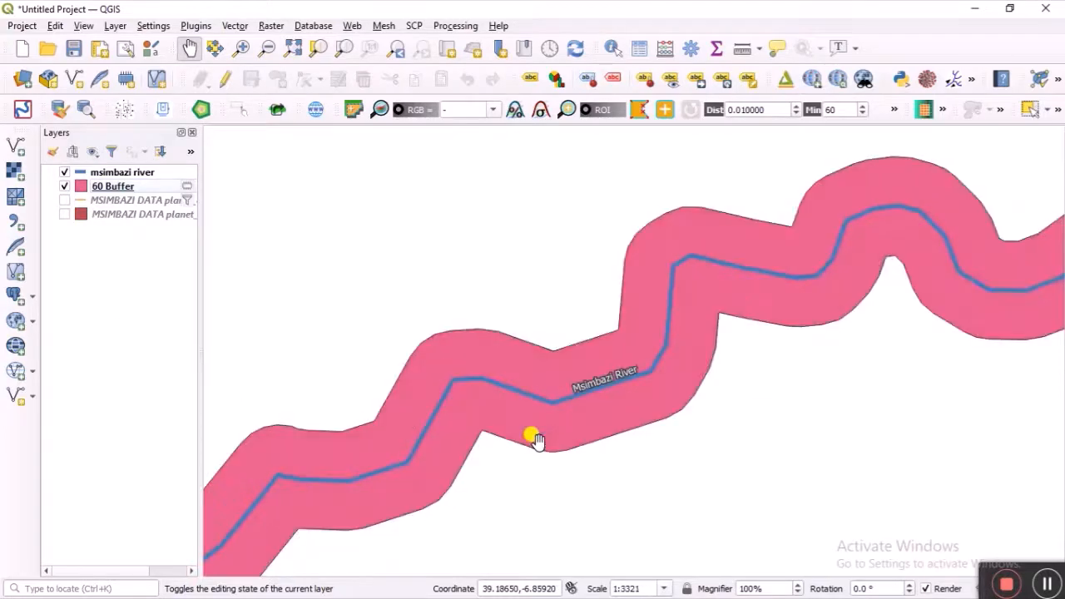
{"action": "left_click", "coordinate": [64, 215]}
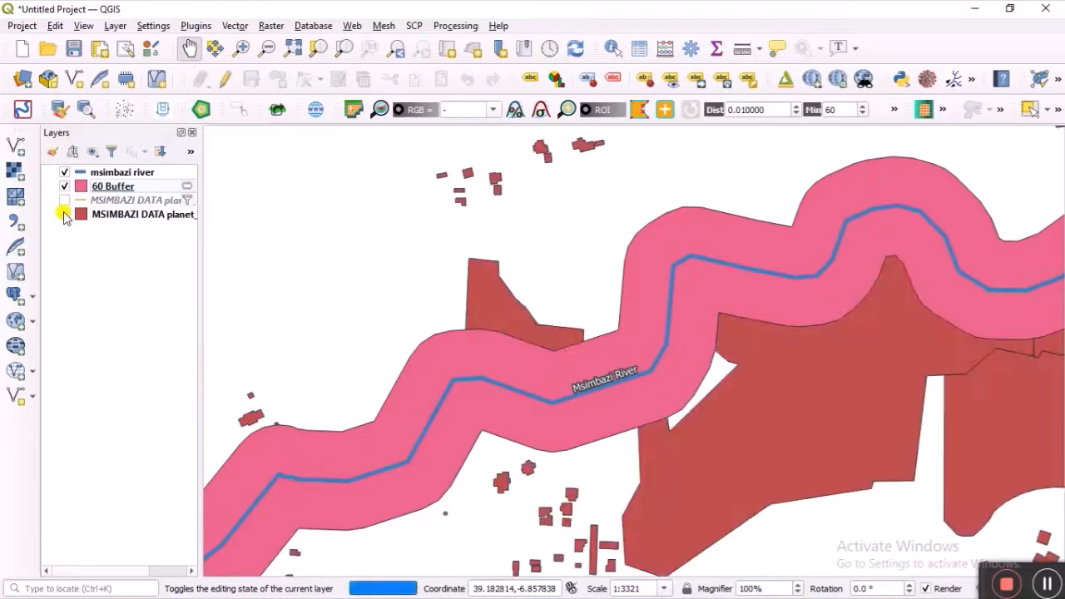
{"action": "right_click", "coordinate": [131, 216]}
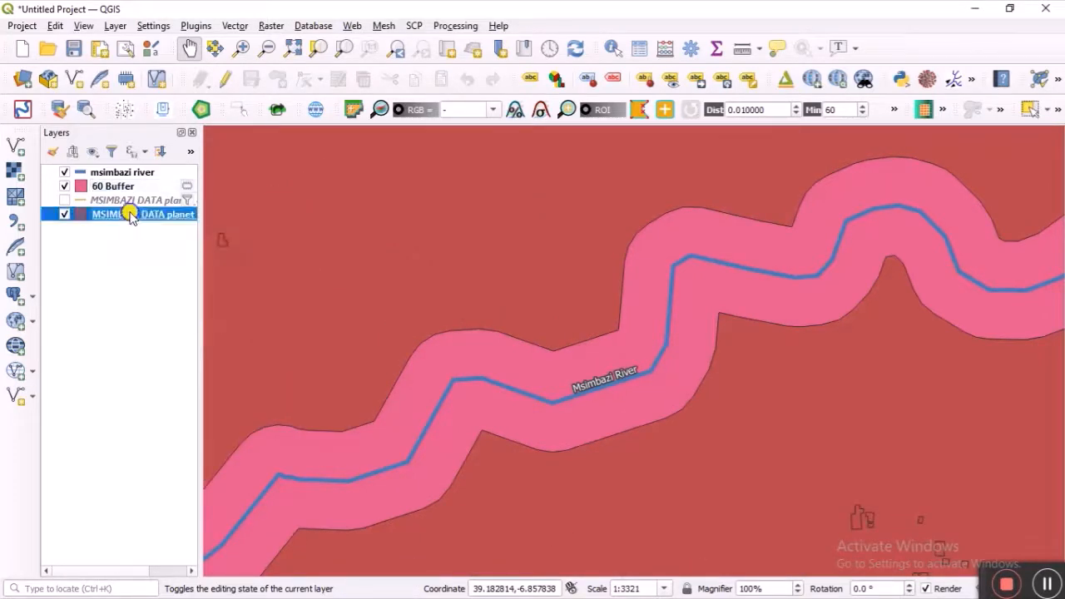
{"action": "left_click", "coordinate": [133, 219]}
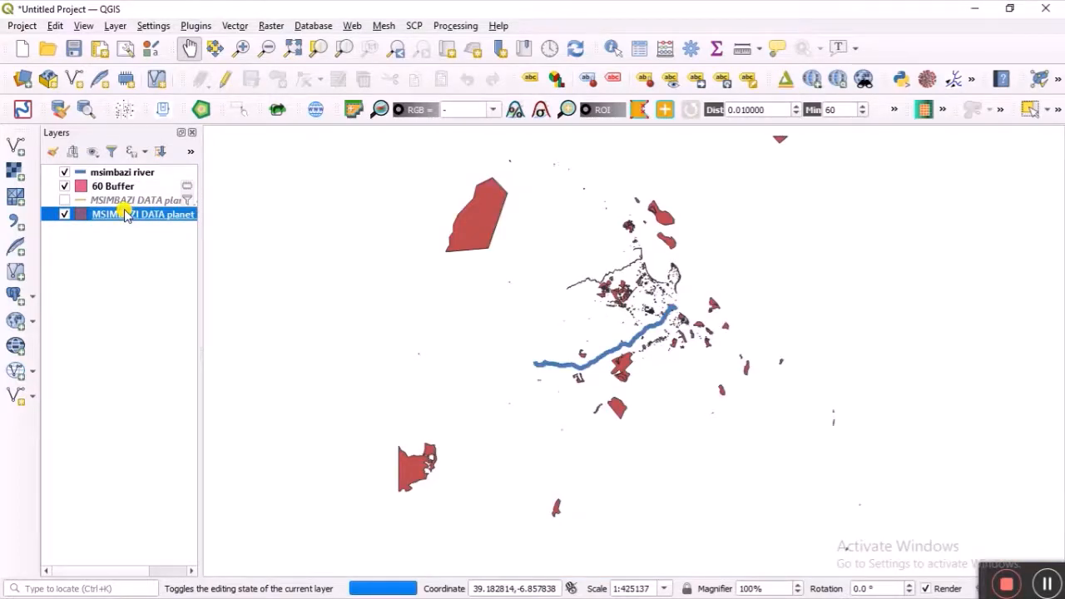
{"action": "double_click", "coordinate": [125, 214]}
Step: Drag the planet_osm_polygon fill colour's opacity to zero and apply it to the map
{"action": "left_click", "coordinate": [398, 244]}
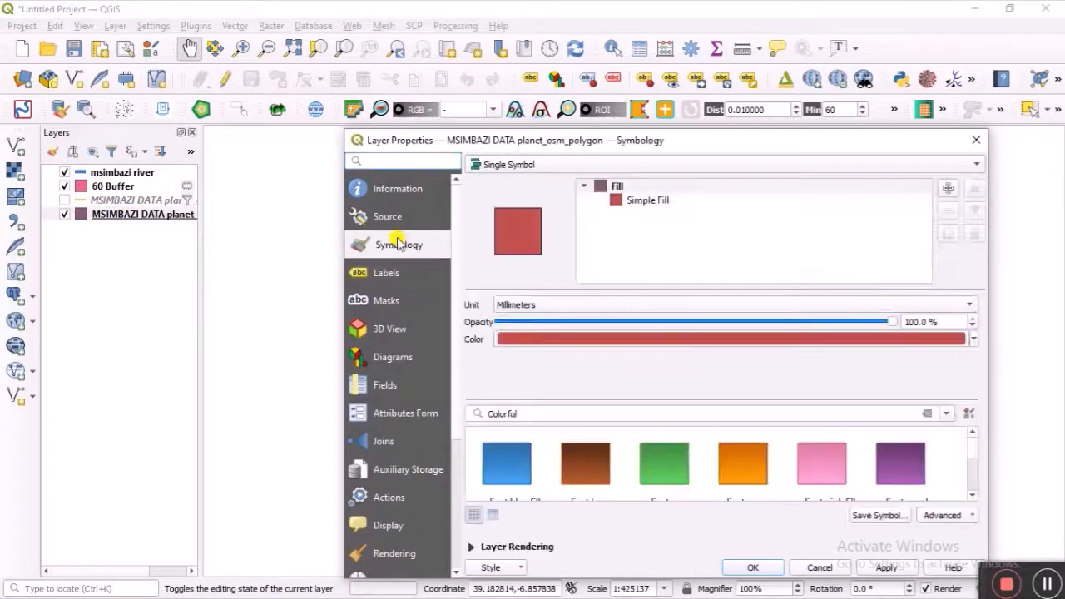
{"action": "left_click", "coordinate": [973, 339]}
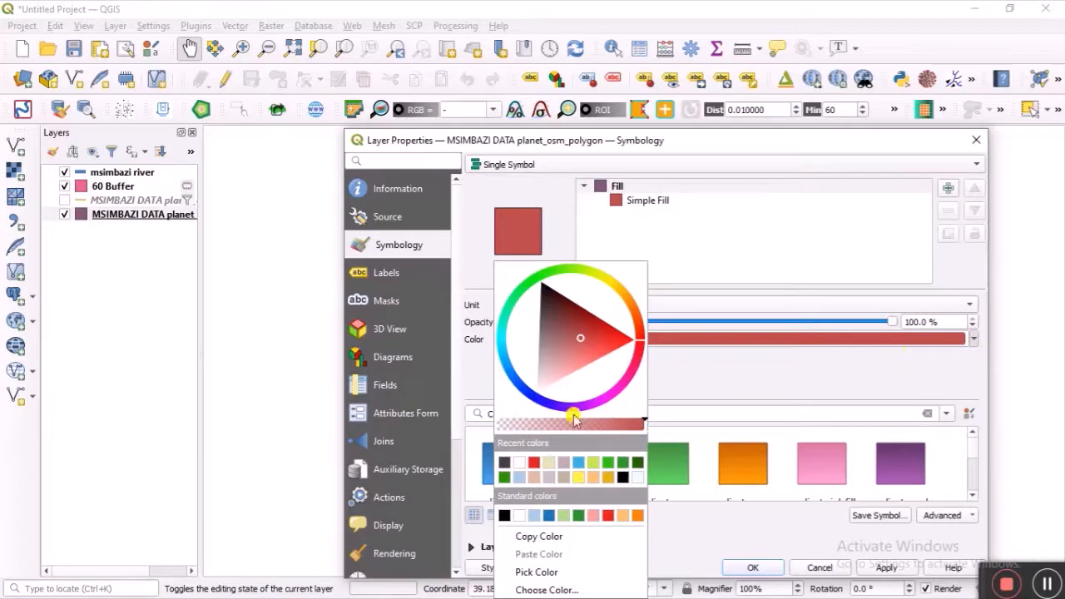
{"action": "left_click_drag", "start_coordinate": [564, 426], "coordinate": [504, 424]}
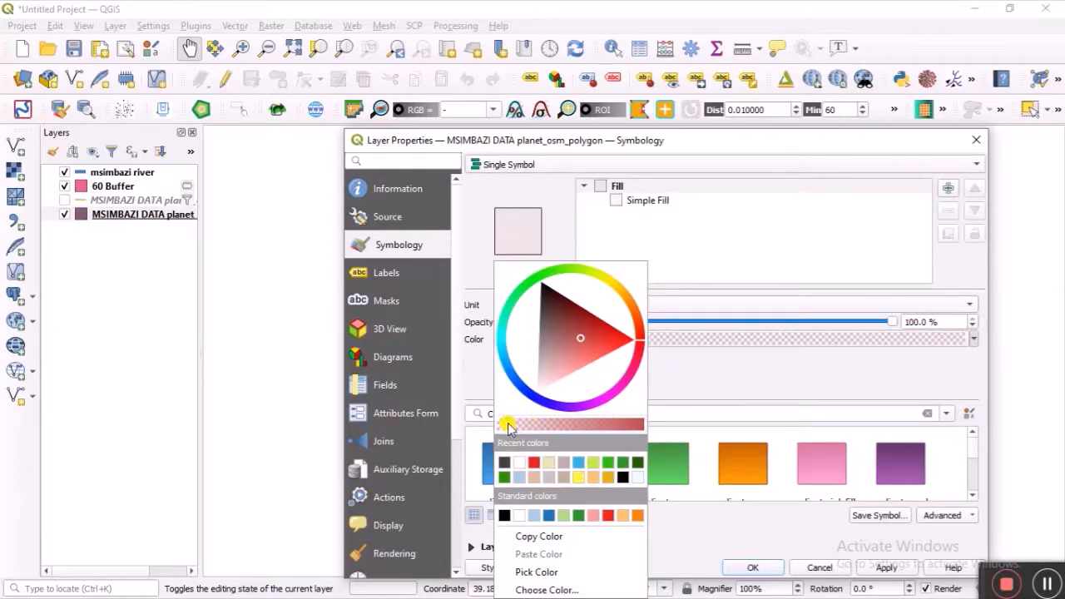
{"action": "left_click", "coordinate": [895, 568]}
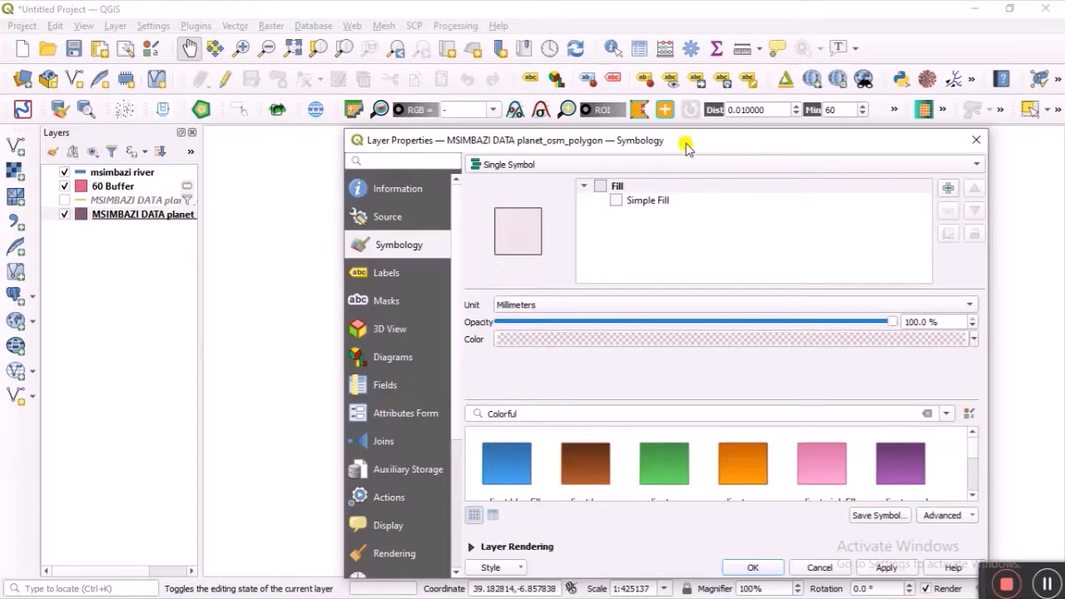
{"action": "mouse_move", "coordinate": [693, 140]}
{"action": "left_mouse_down"}
{"action": "mouse_move", "coordinate": [666, 244]}
{"action": "mouse_move", "coordinate": [719, 447]}
{"action": "mouse_move", "coordinate": [745, 449]}
{"action": "mouse_move", "coordinate": [720, 188]}
{"action": "mouse_move", "coordinate": [701, 131]}
{"action": "left_mouse_up"}
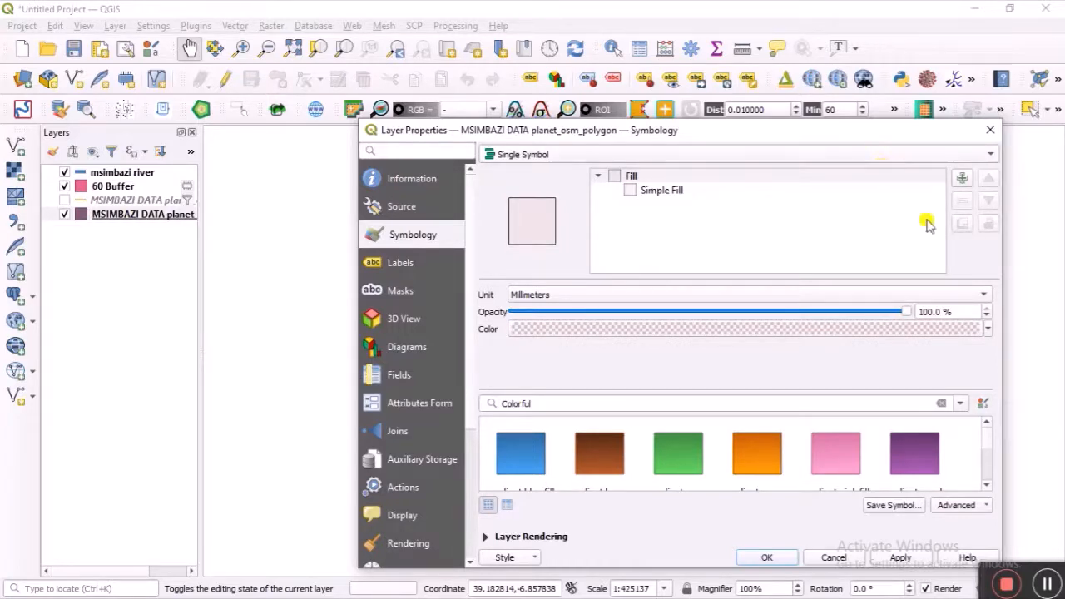
Step: Cancel the transparent fill and reopen planet_osm_polygon properties to the renderer type list
{"action": "left_click", "coordinate": [834, 558]}
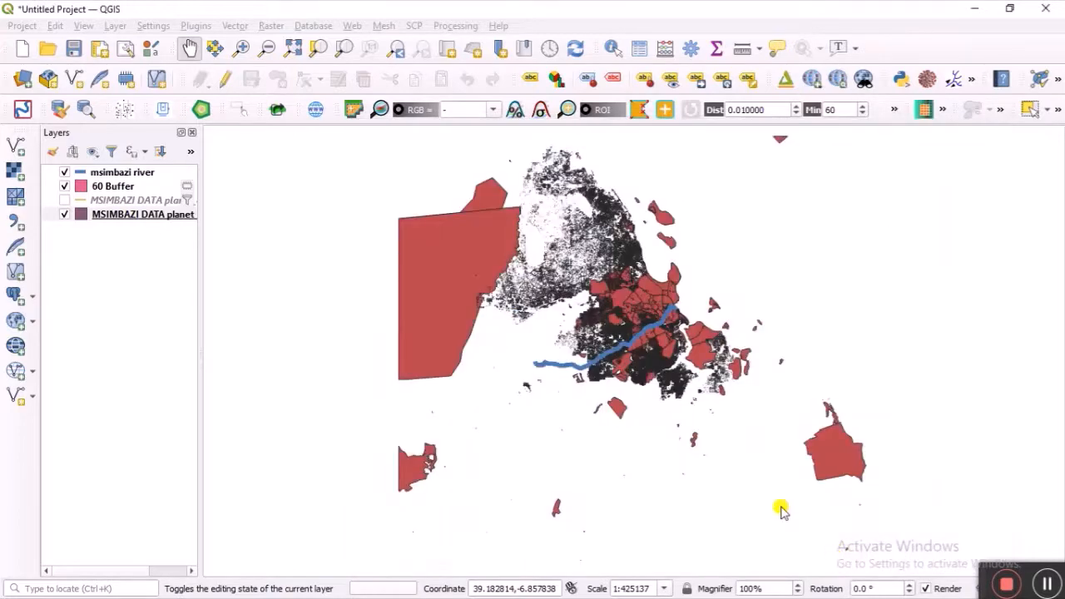
{"action": "right_click", "coordinate": [122, 218]}
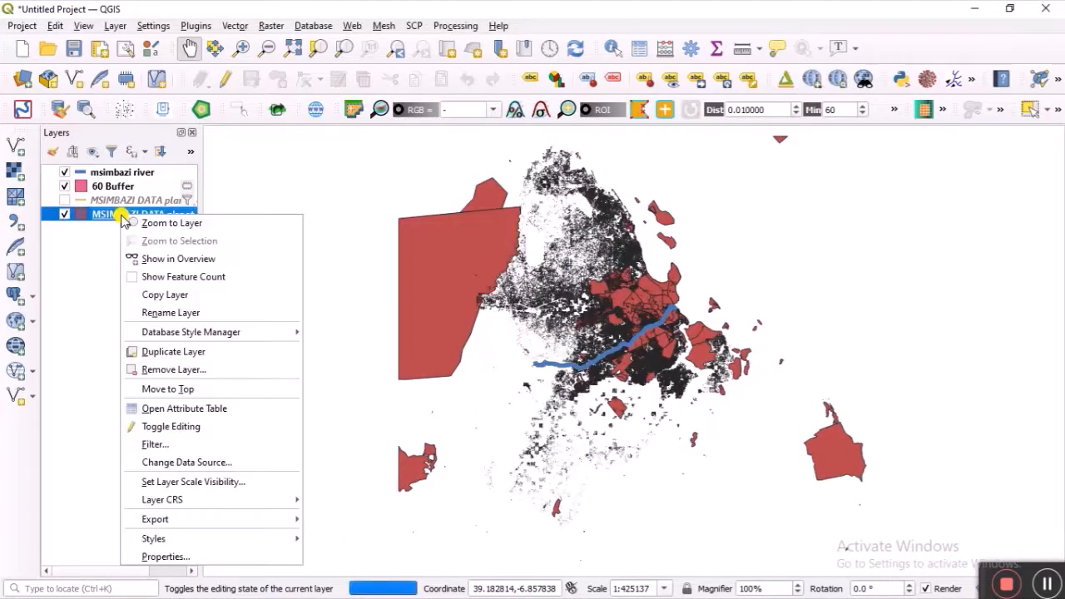
{"action": "left_click", "coordinate": [234, 559]}
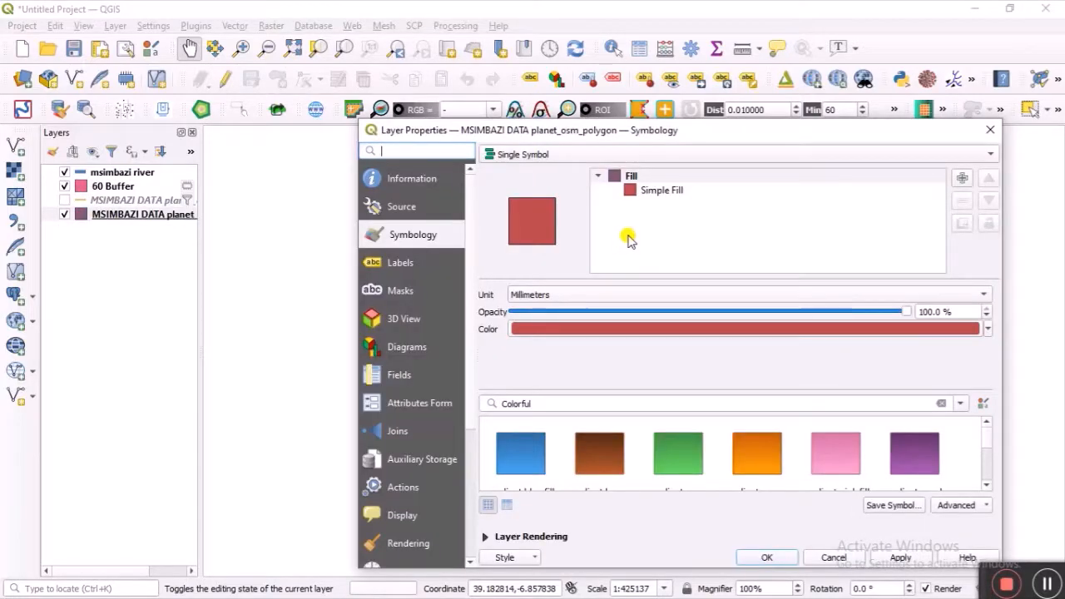
{"action": "left_click", "coordinate": [906, 151]}
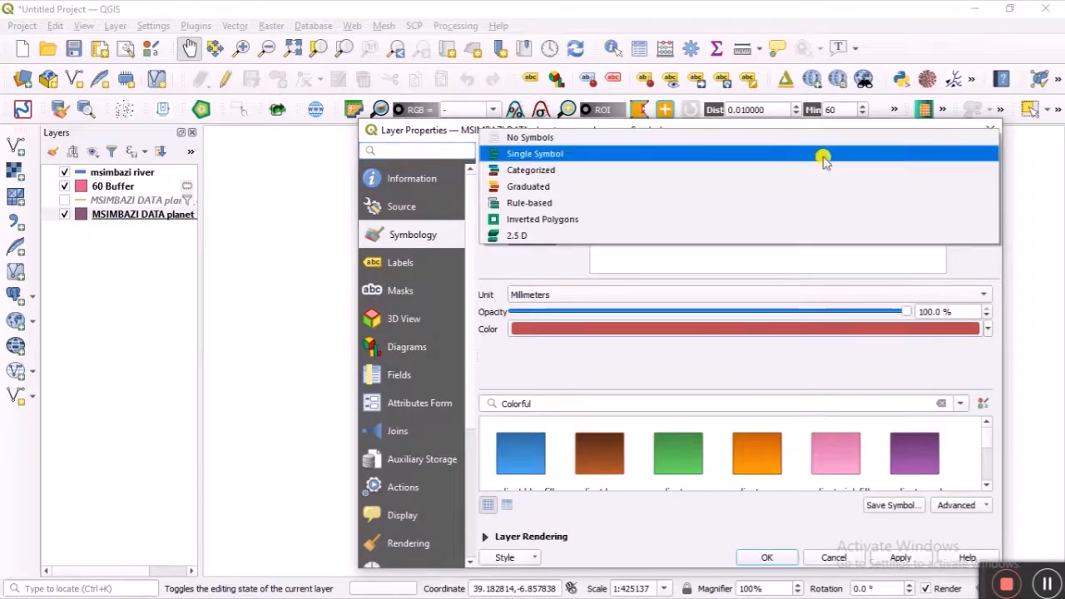
Step: Switch the polygon layer to Categorized symbology using the landuse field
{"action": "left_click", "coordinate": [653, 175]}
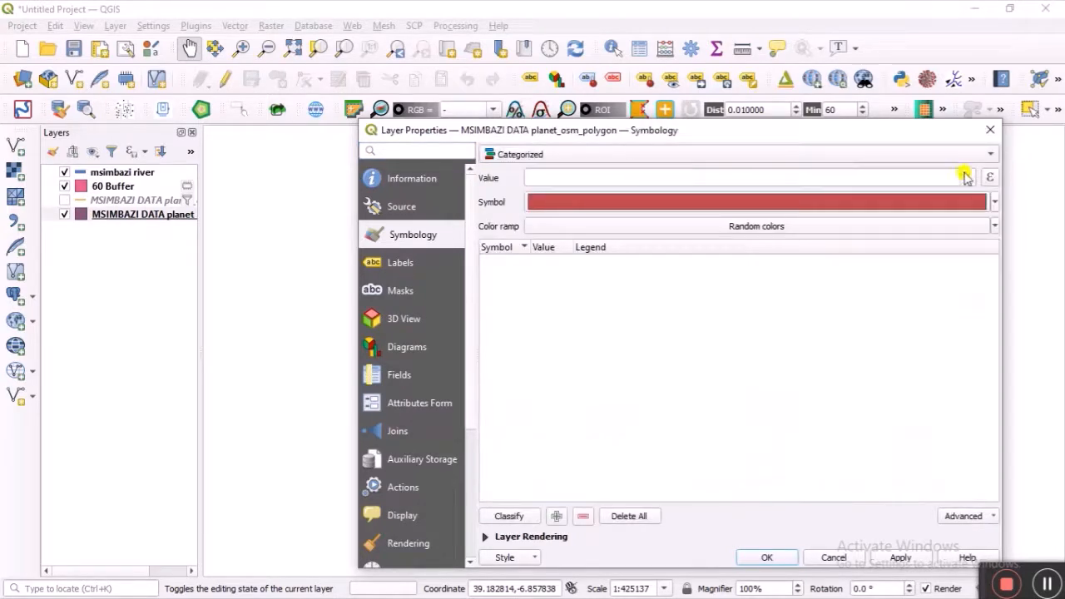
{"action": "left_click", "coordinate": [963, 178]}
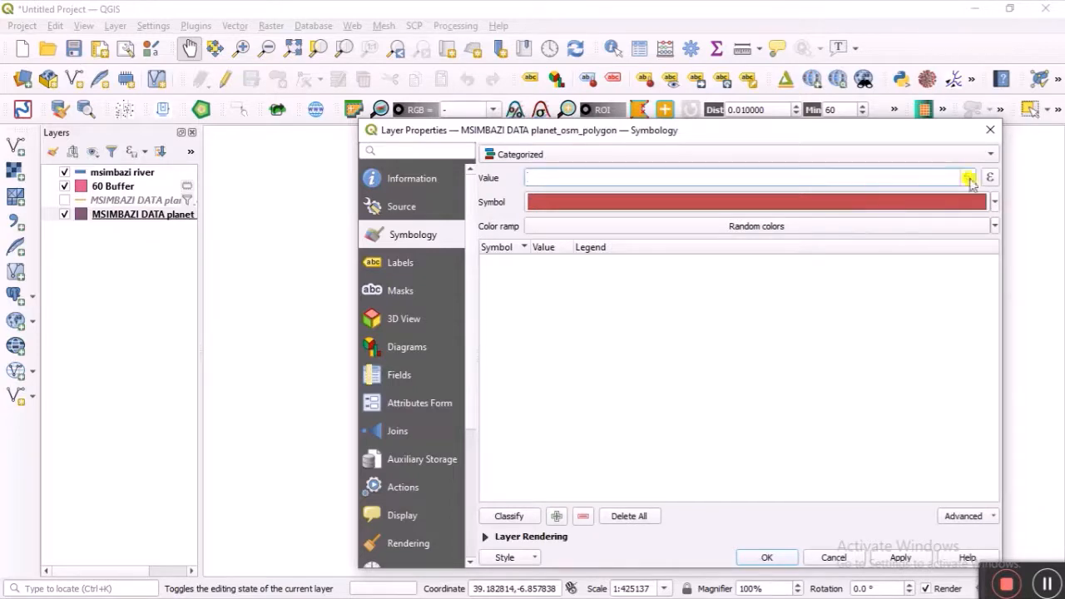
{"action": "left_click", "coordinate": [970, 179]}
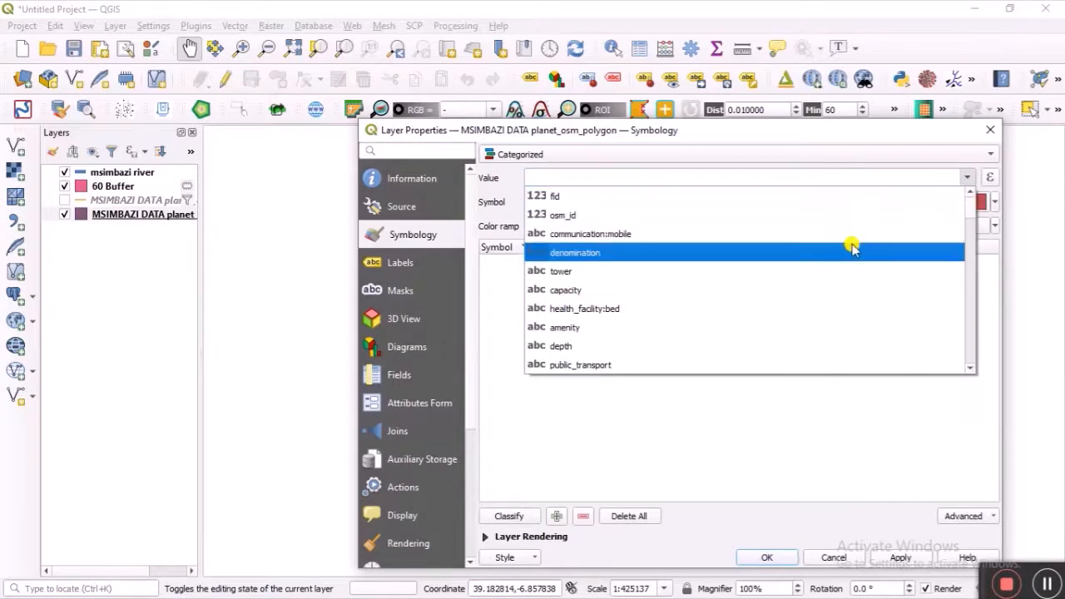
{"action": "scroll", "coordinate": [841, 266], "scroll_direction": "down", "scroll_amount": 2}
{"action": "scroll", "coordinate": [782, 280], "scroll_direction": "down", "scroll_amount": 5}
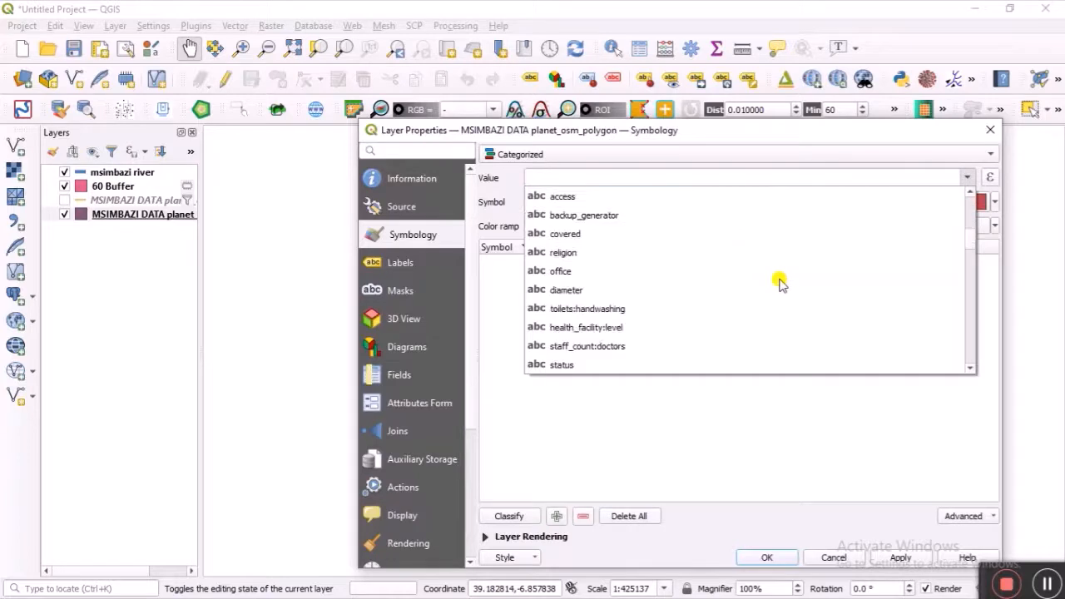
{"action": "scroll", "coordinate": [728, 283], "scroll_direction": "down", "scroll_amount": 8}
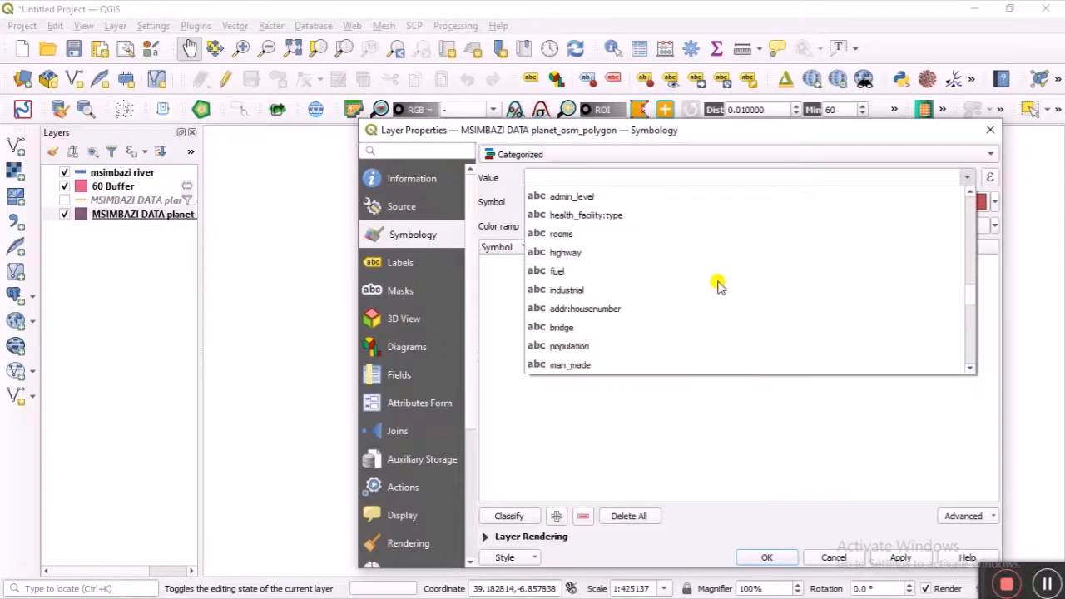
{"action": "scroll", "coordinate": [718, 285], "scroll_direction": "down", "scroll_amount": 5}
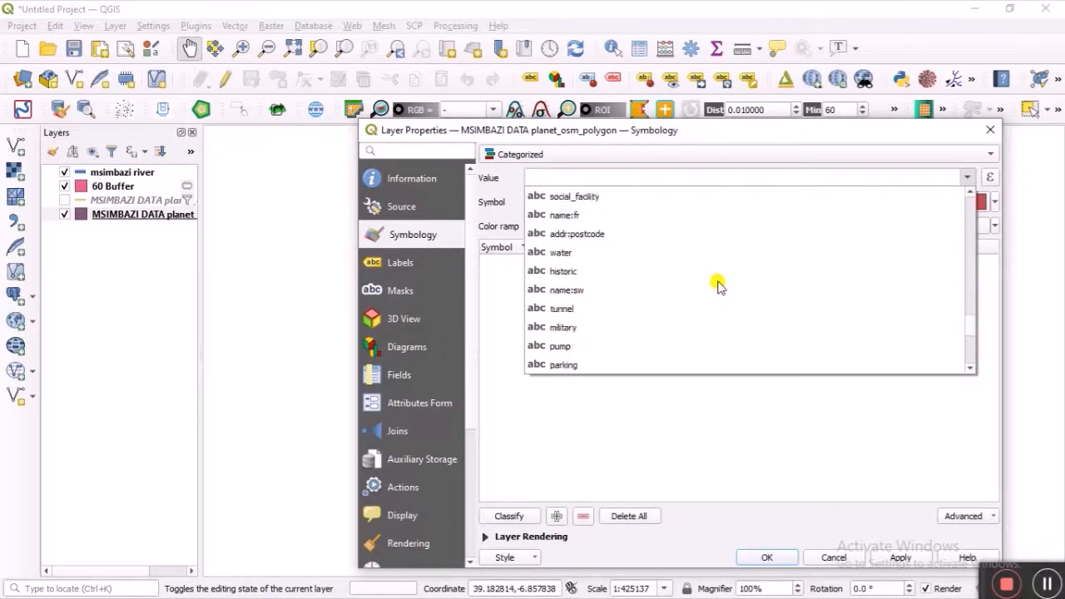
{"action": "scroll", "coordinate": [719, 285], "scroll_direction": "down", "scroll_amount": 2}
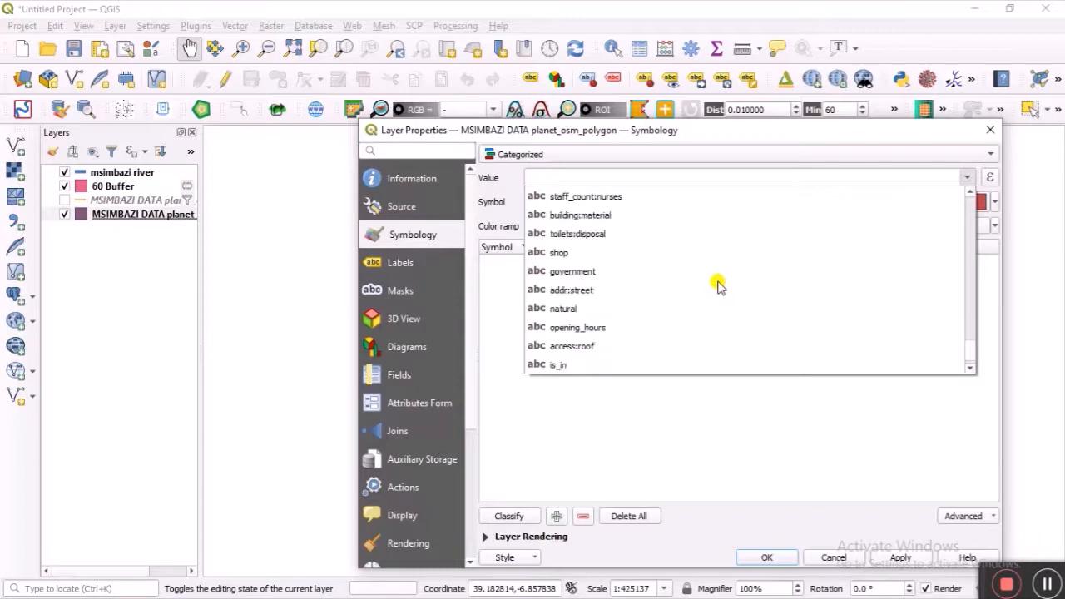
{"action": "scroll", "coordinate": [719, 285], "scroll_direction": "down", "scroll_amount": 1}
{"action": "scroll", "coordinate": [718, 285], "scroll_direction": "up", "scroll_amount": 2}
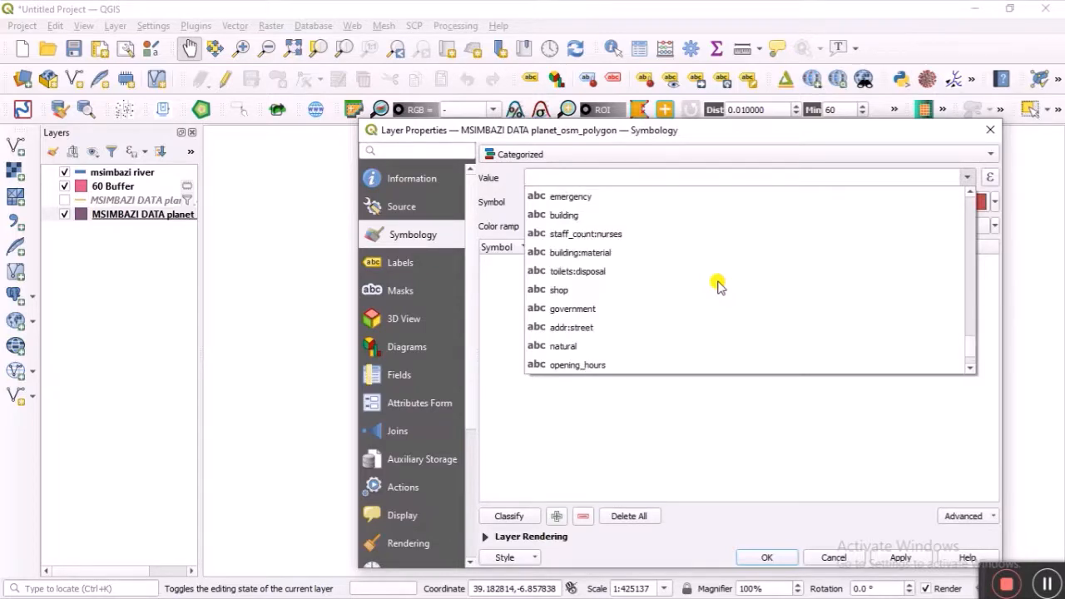
{"action": "scroll", "coordinate": [719, 286], "scroll_direction": "up", "scroll_amount": 4}
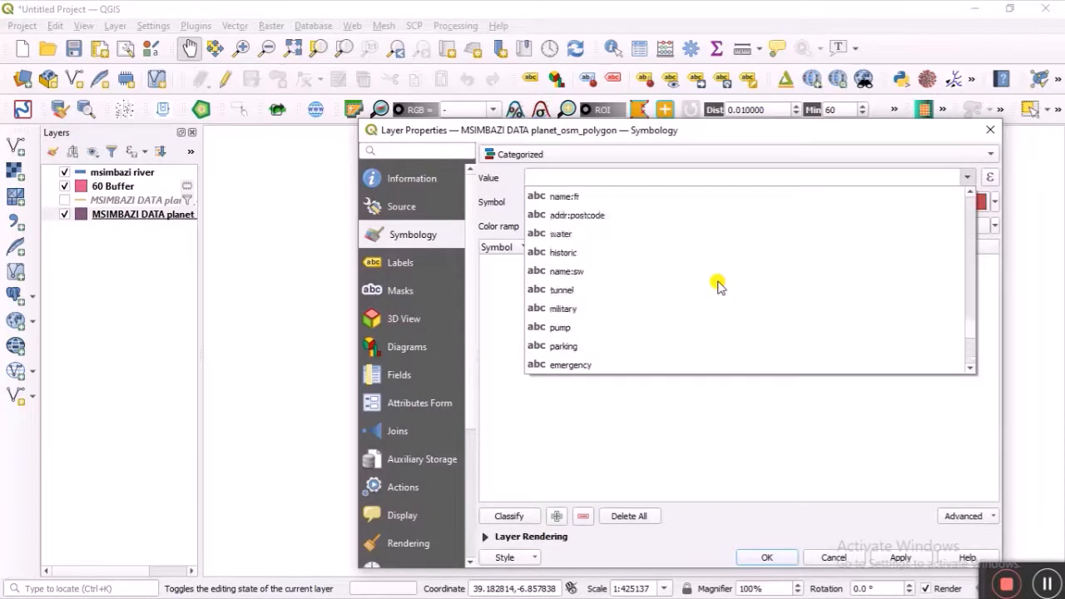
{"action": "scroll", "coordinate": [718, 285], "scroll_direction": "up", "scroll_amount": 5}
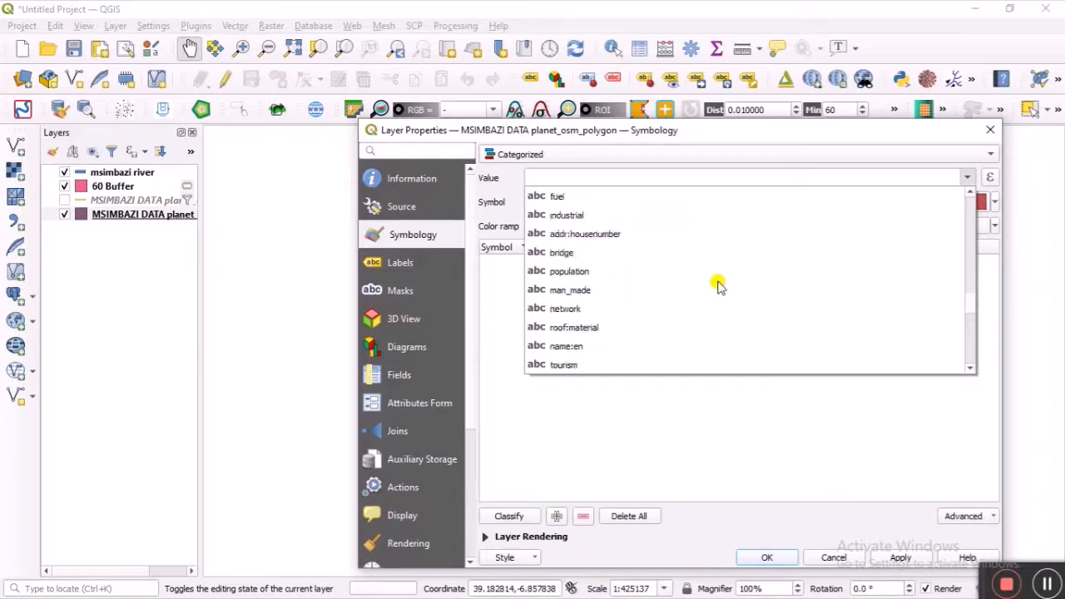
{"action": "scroll", "coordinate": [719, 286], "scroll_direction": "up", "scroll_amount": 1}
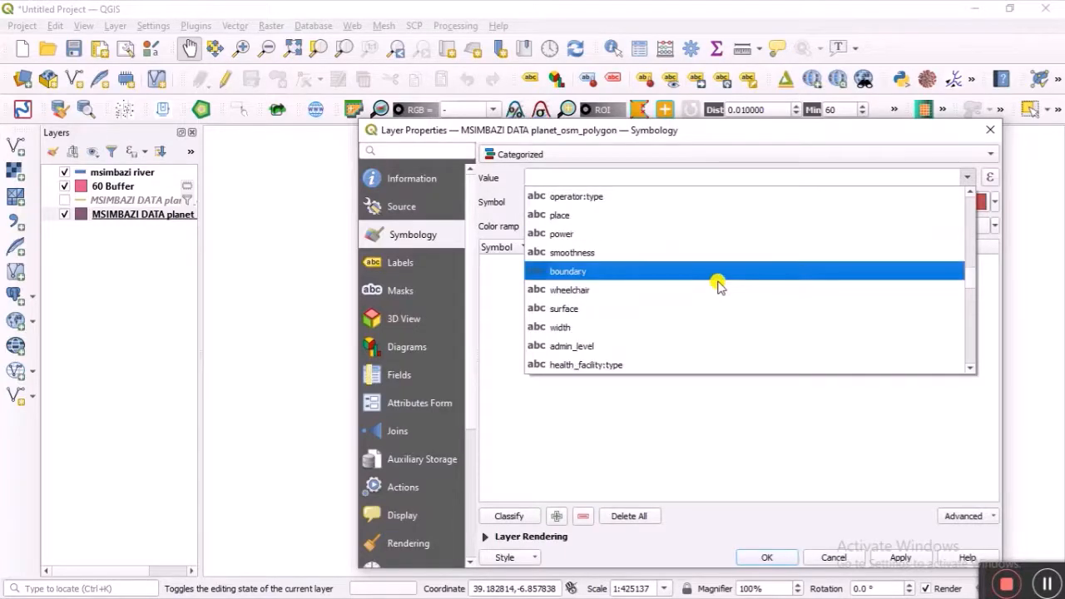
{"action": "scroll", "coordinate": [718, 285], "scroll_direction": "up", "scroll_amount": 3}
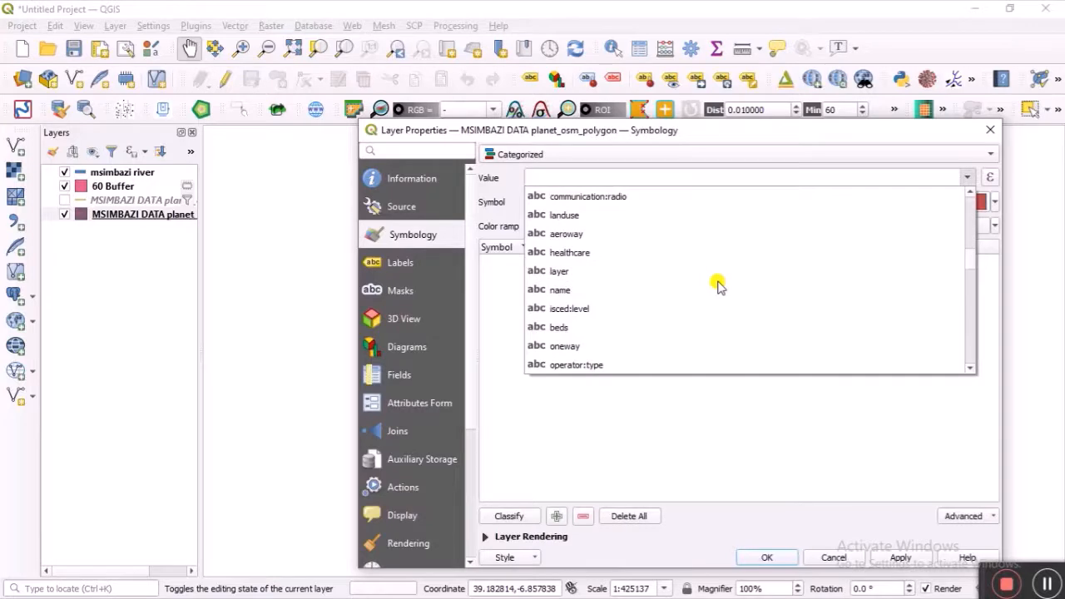
{"action": "scroll", "coordinate": [719, 285], "scroll_direction": "up", "scroll_amount": 1}
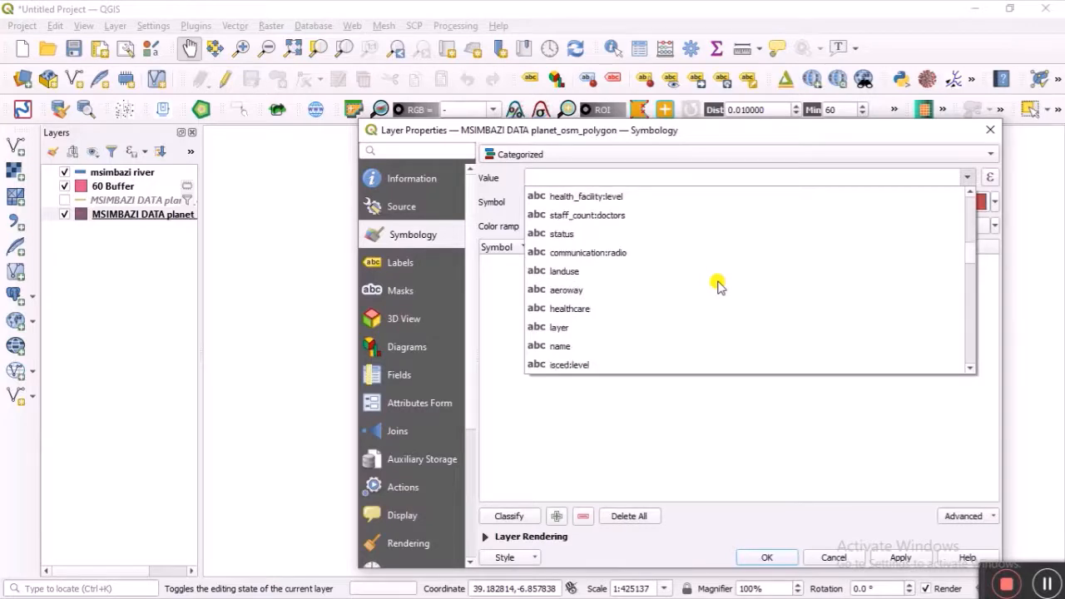
{"action": "left_click", "coordinate": [658, 273]}
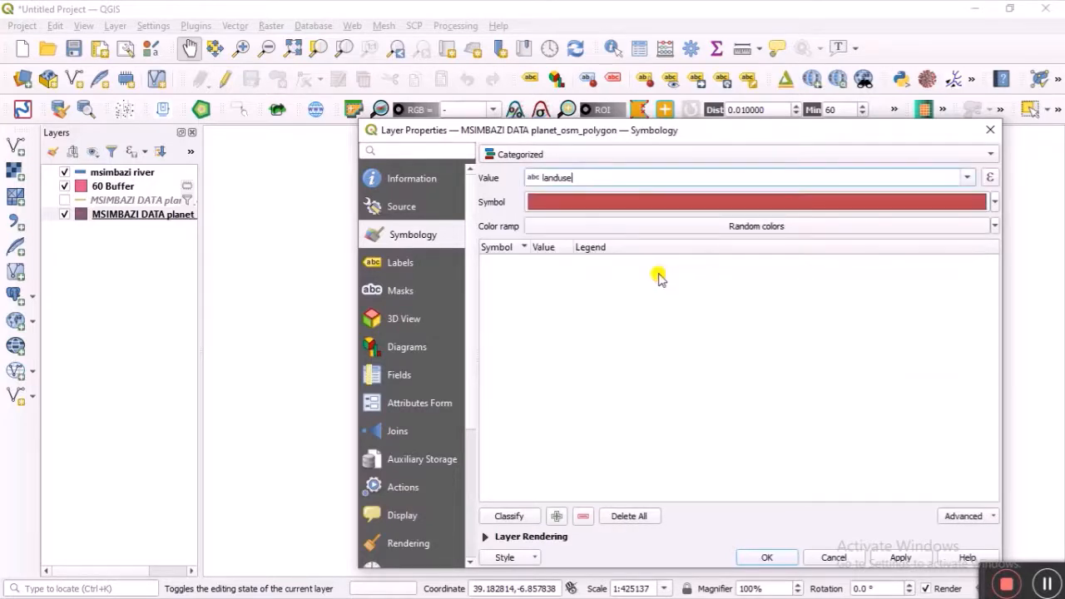
Step: Classify the landuse values, exclude 'all other values', and apply the styling
{"action": "left_click", "coordinate": [509, 517]}
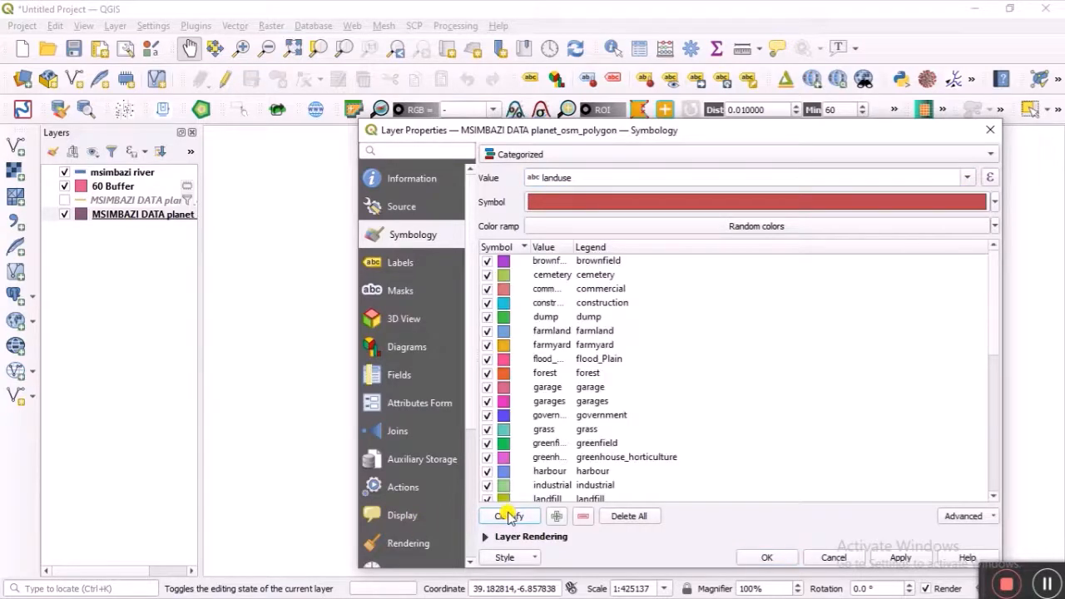
{"action": "scroll", "coordinate": [569, 449], "scroll_direction": "down", "scroll_amount": 8}
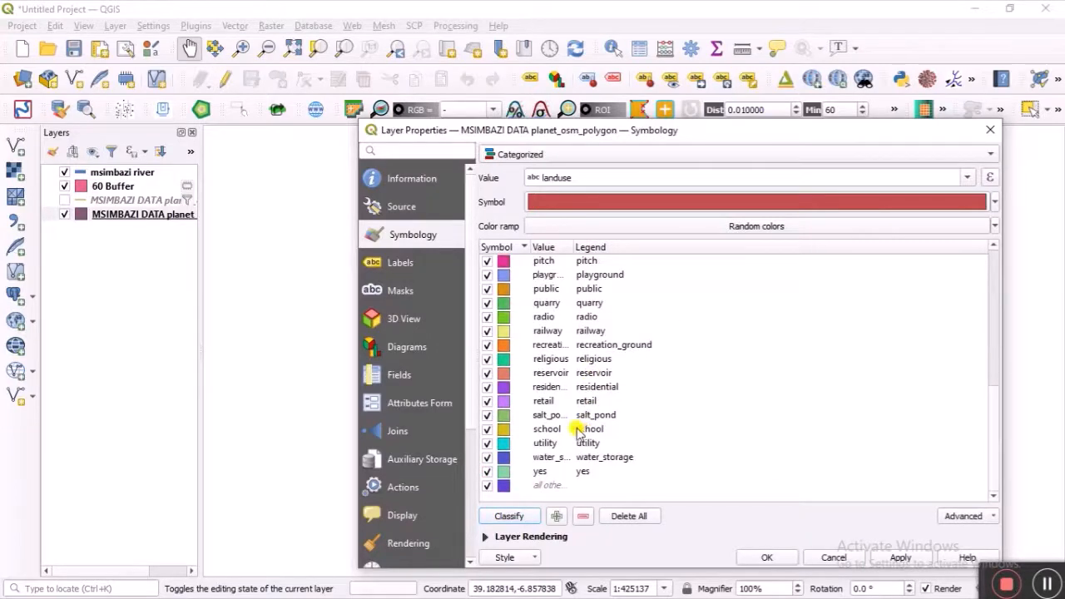
{"action": "left_click", "coordinate": [492, 488]}
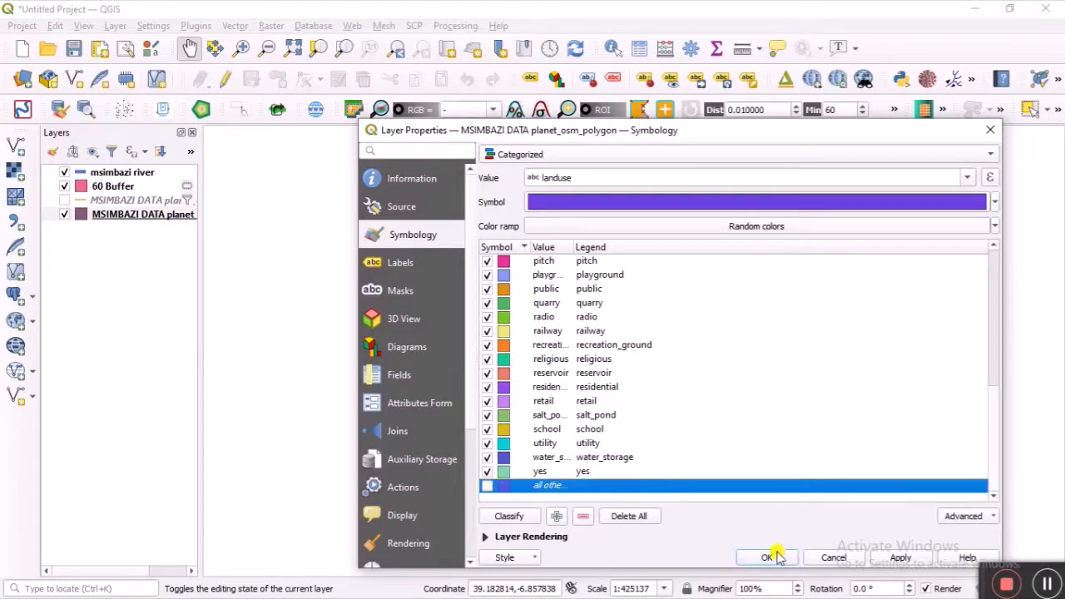
{"action": "left_click", "coordinate": [766, 557]}
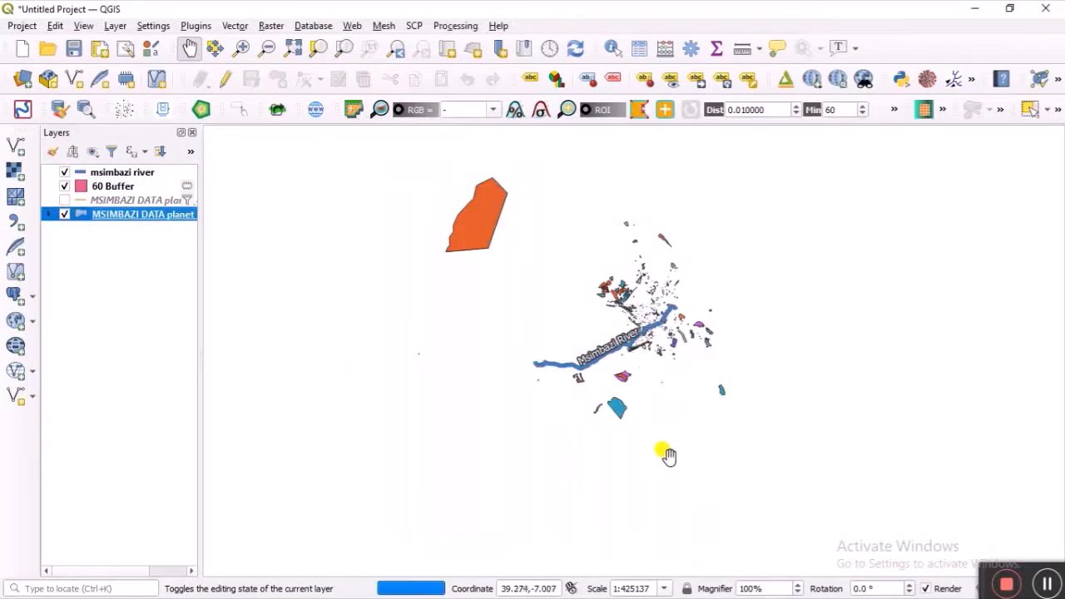
Step: Zoom and pan to frame the Msimbazi River corridor and its 60 m buffer
{"action": "scroll", "coordinate": [623, 354], "scroll_direction": "up", "scroll_amount": 3}
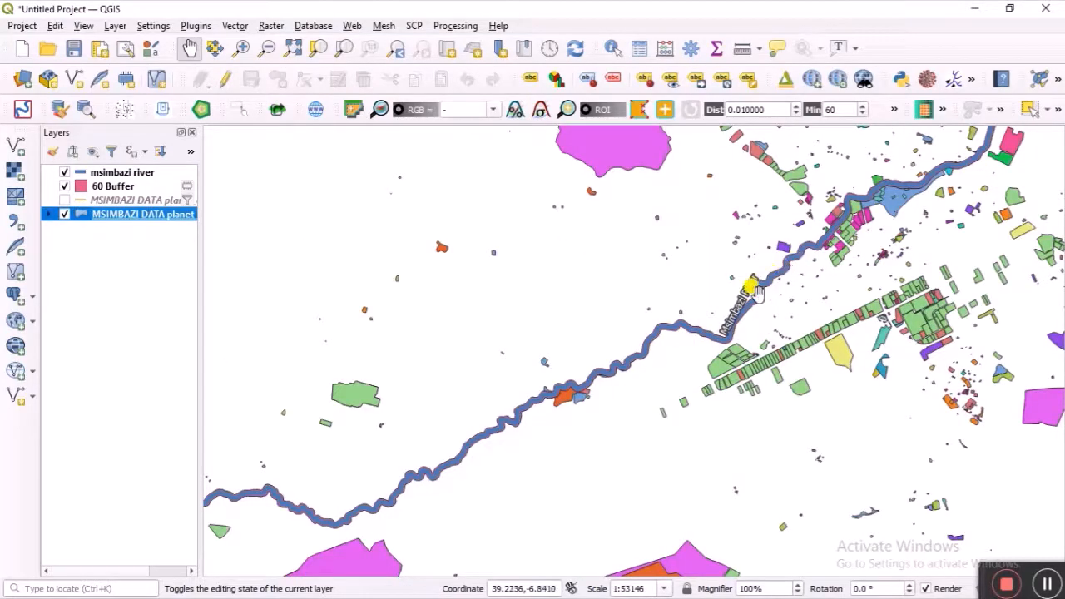
{"action": "scroll", "coordinate": [738, 306], "scroll_direction": "up", "scroll_amount": 1}
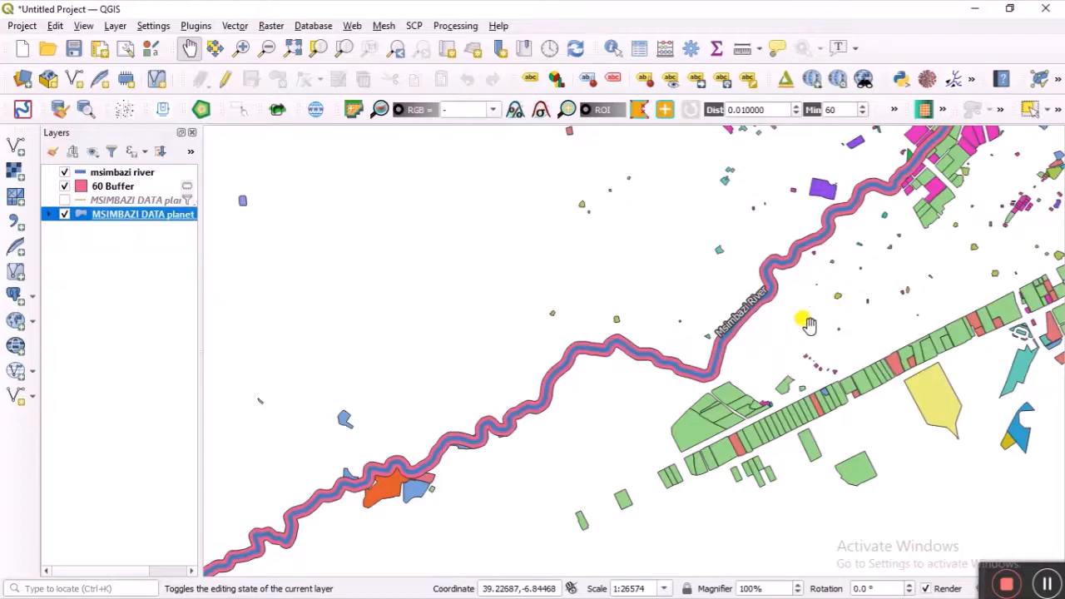
{"action": "left_click_drag", "start_coordinate": [808, 324], "coordinate": [674, 416]}
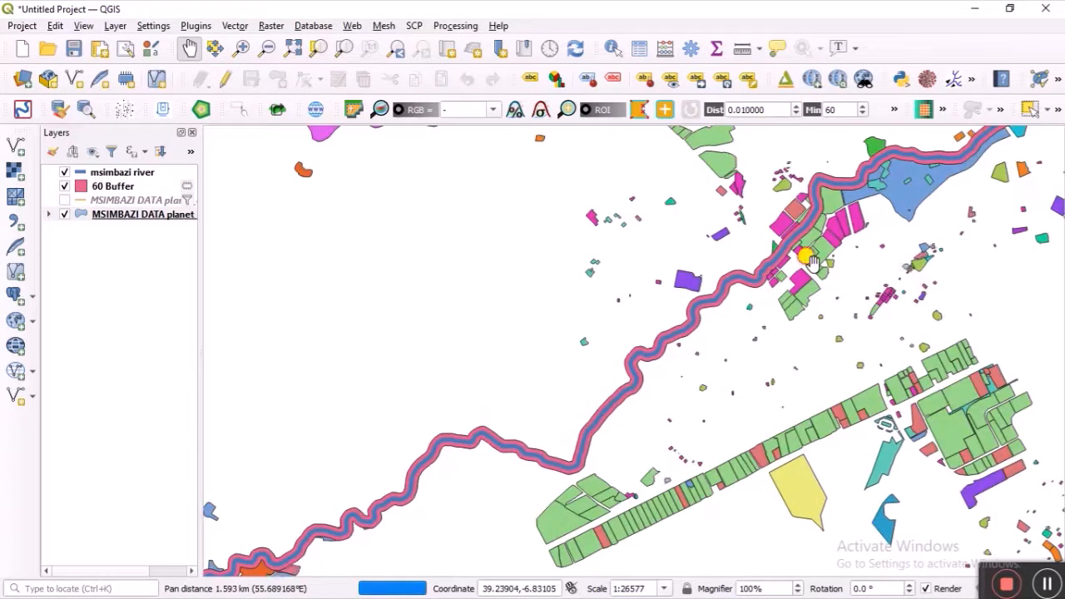
{"action": "left_click_drag", "start_coordinate": [808, 260], "coordinate": [785, 309]}
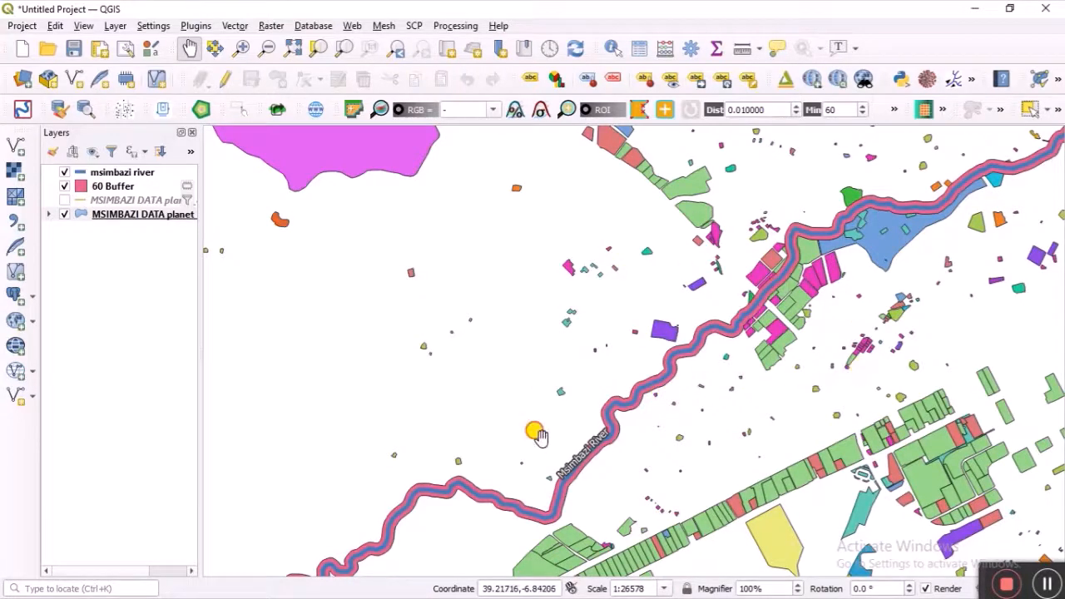
{"action": "left_click_drag", "start_coordinate": [537, 434], "coordinate": [657, 335]}
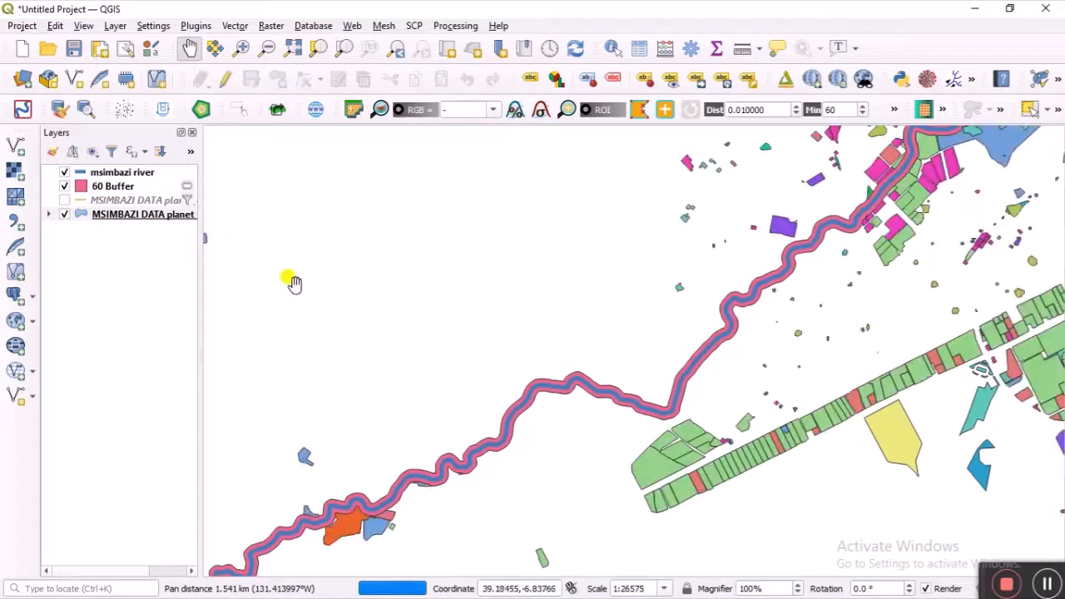
{"action": "left_click", "coordinate": [120, 215]}
Step: Duplicate planet_osm_polygon, turn the copy on, and move it above the original
{"action": "right_click", "coordinate": [120, 214]}
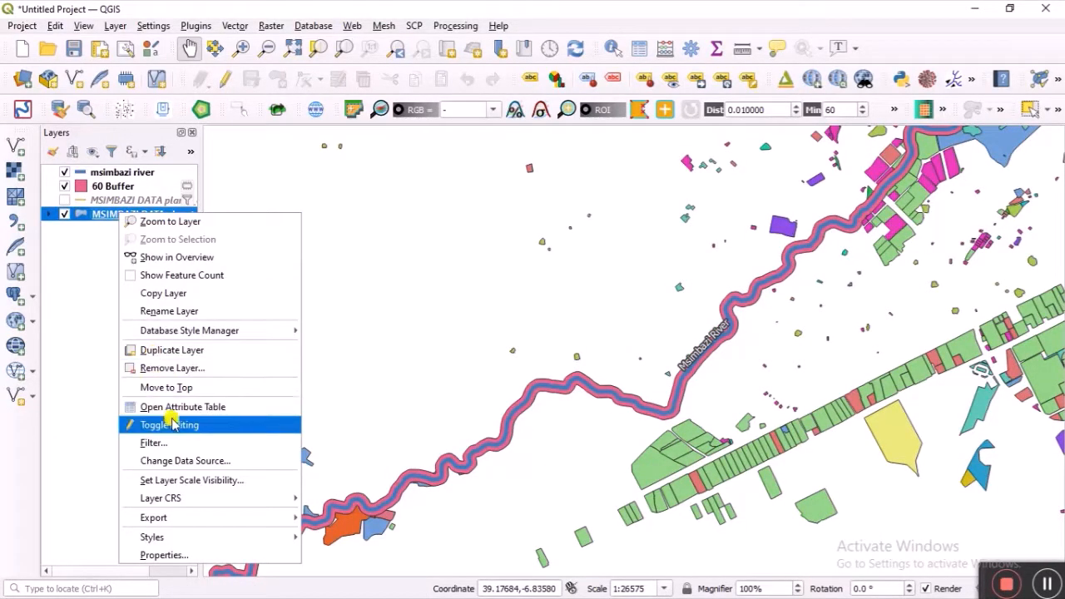
{"action": "left_click", "coordinate": [147, 350]}
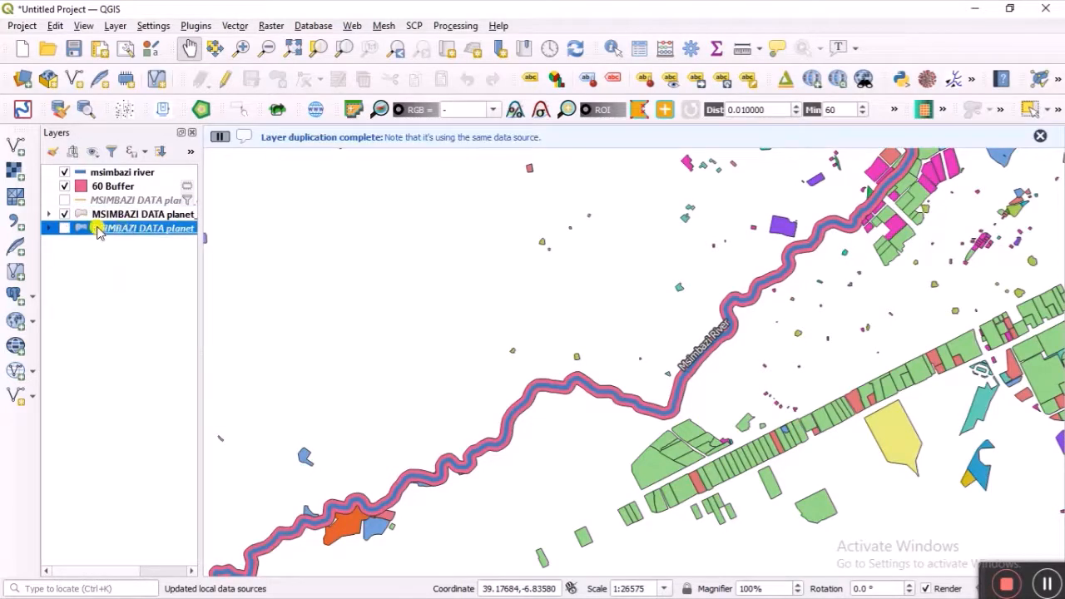
{"action": "left_click", "coordinate": [64, 228]}
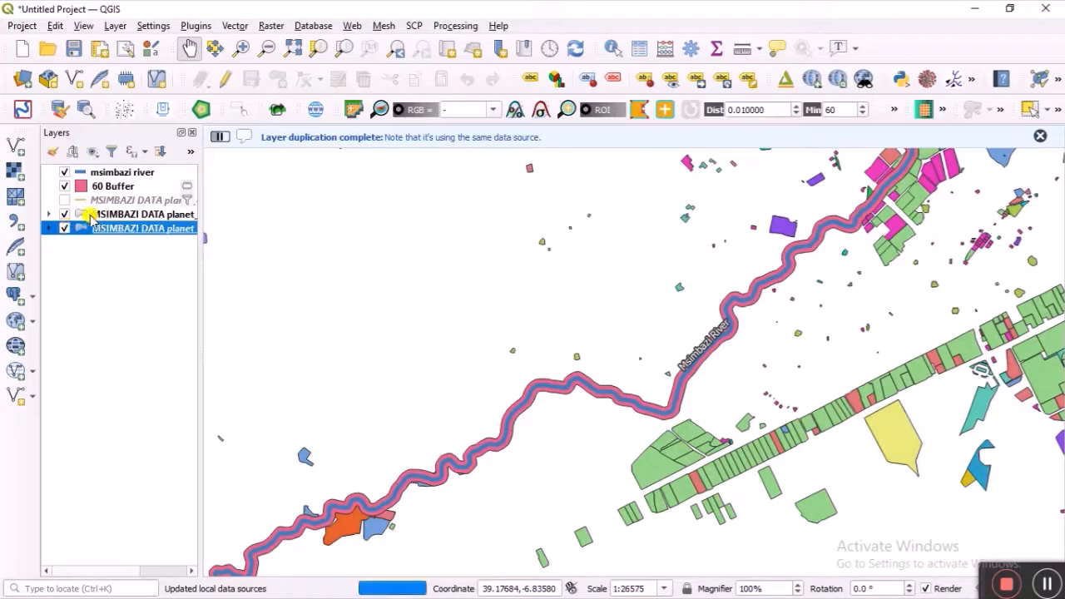
{"action": "left_click_drag", "start_coordinate": [92, 218], "coordinate": [93, 246]}
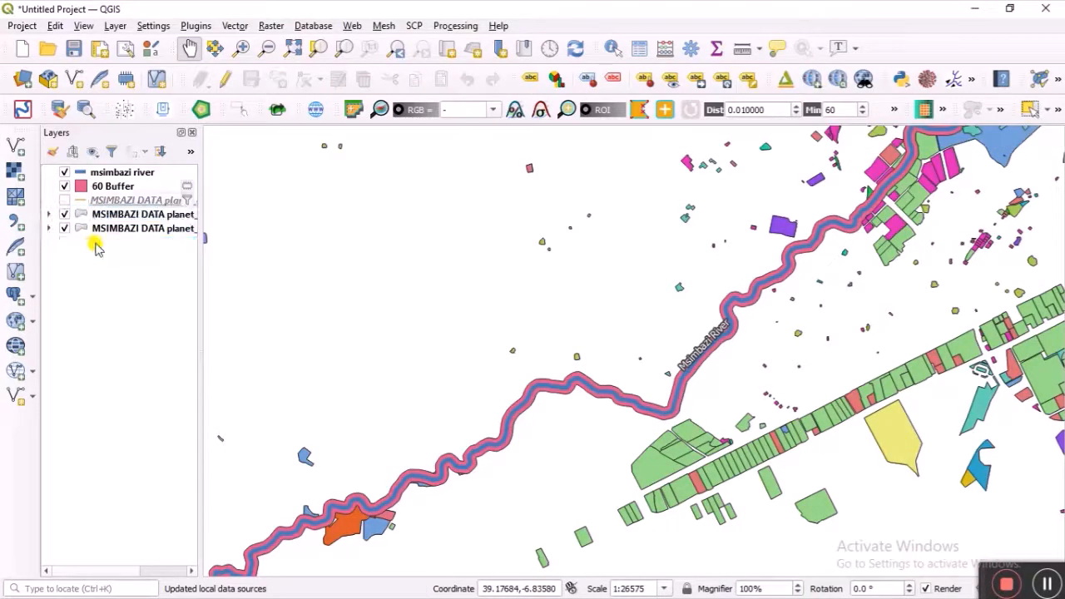
{"action": "left_click", "coordinate": [102, 215]}
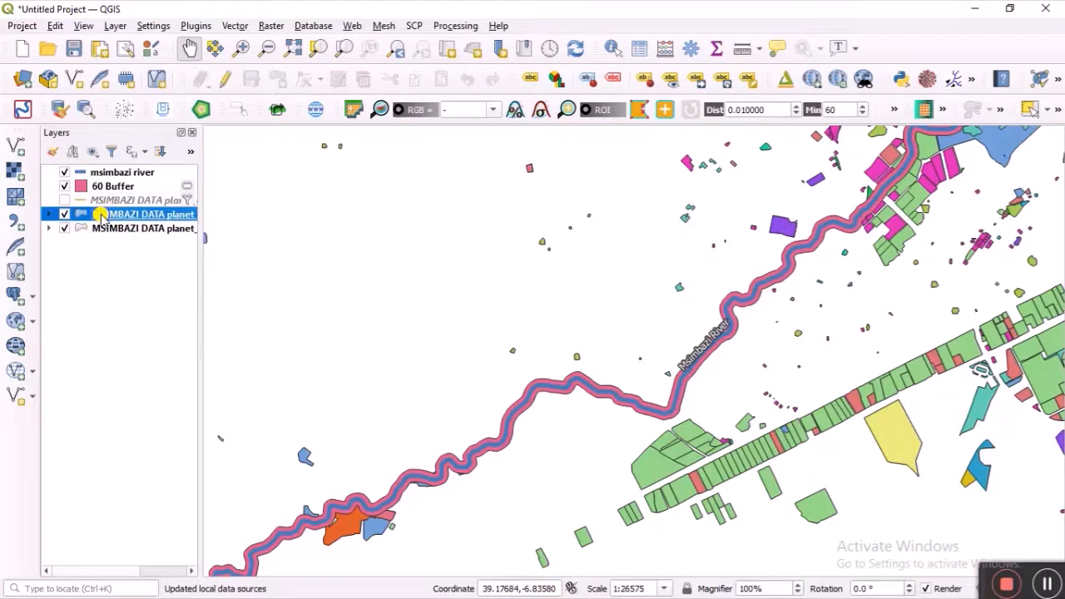
{"action": "right_click", "coordinate": [102, 214]}
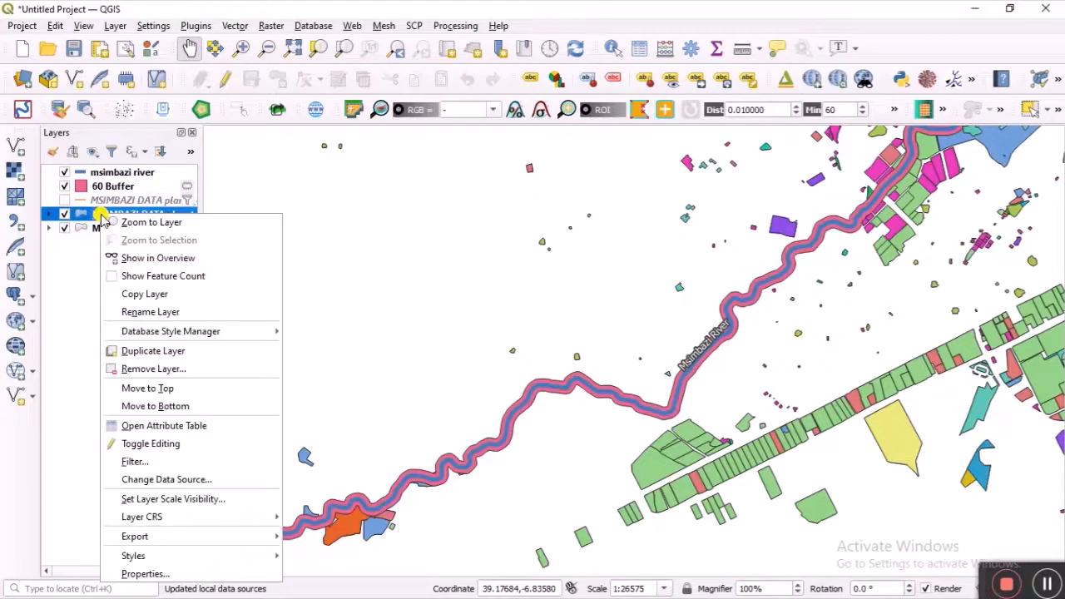
Step: Change the copied layer's category Value field from landuse to building
{"action": "left_click", "coordinate": [171, 574]}
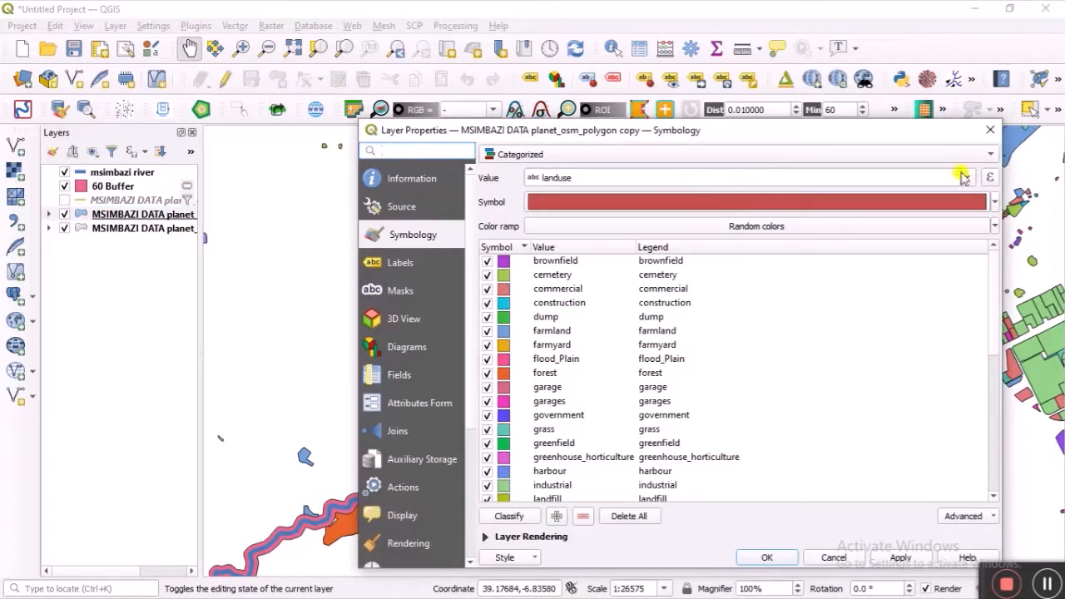
{"action": "left_click", "coordinate": [969, 181]}
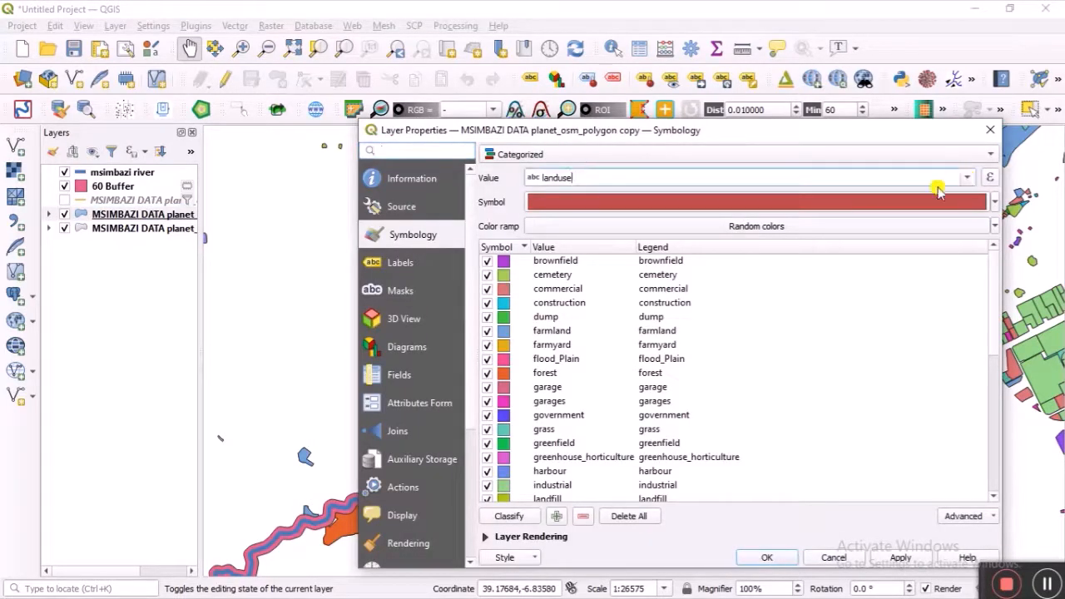
{"action": "left_click", "coordinate": [965, 180]}
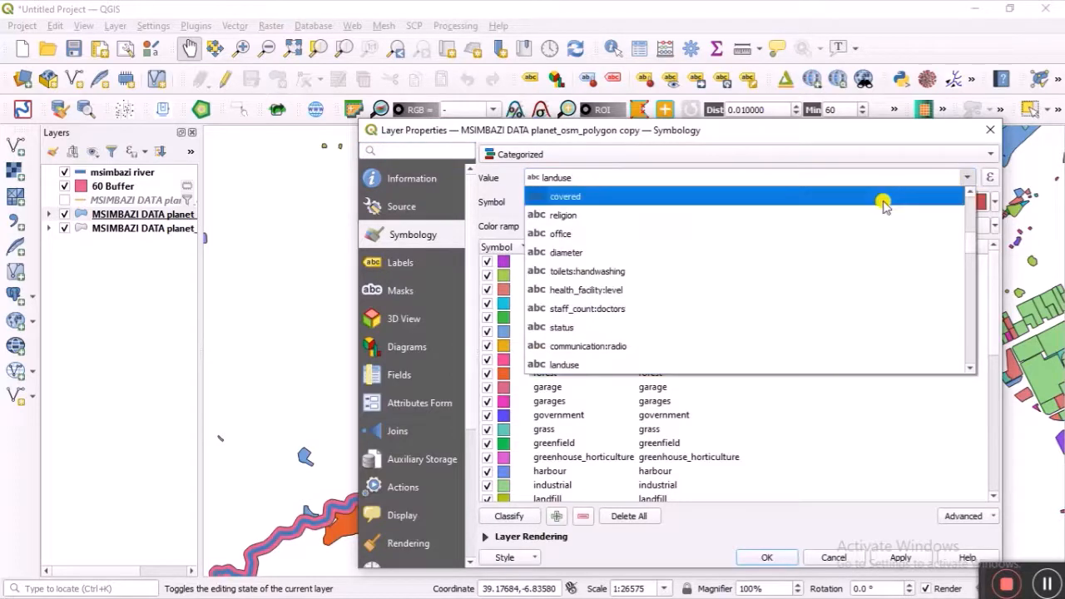
{"action": "scroll", "coordinate": [799, 283], "scroll_direction": "down", "scroll_amount": 4}
{"action": "scroll", "coordinate": [770, 291], "scroll_direction": "down", "scroll_amount": 2}
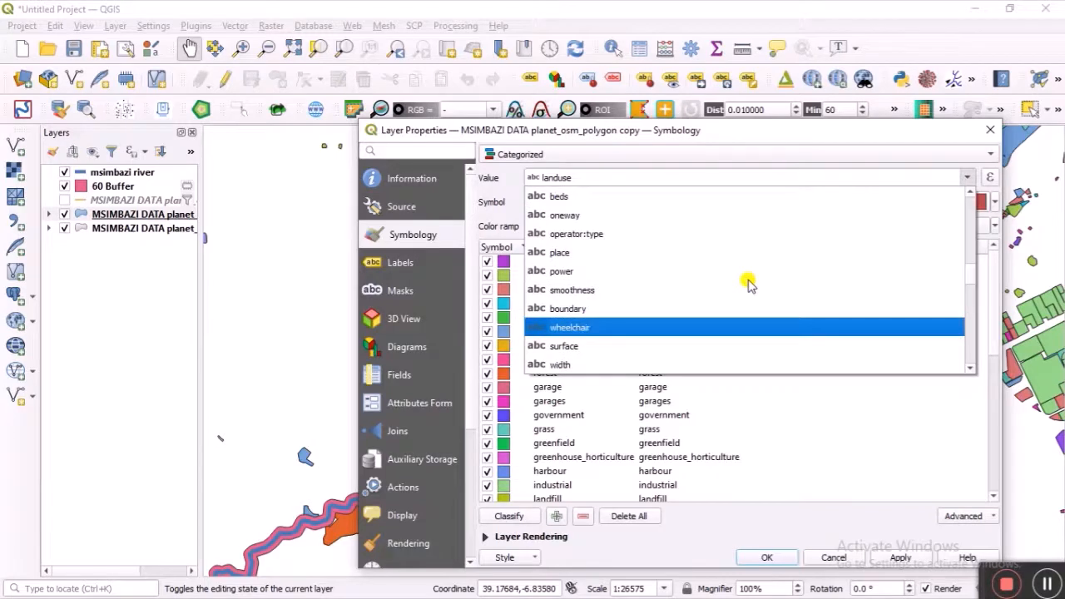
{"action": "scroll", "coordinate": [748, 284], "scroll_direction": "down", "scroll_amount": 4}
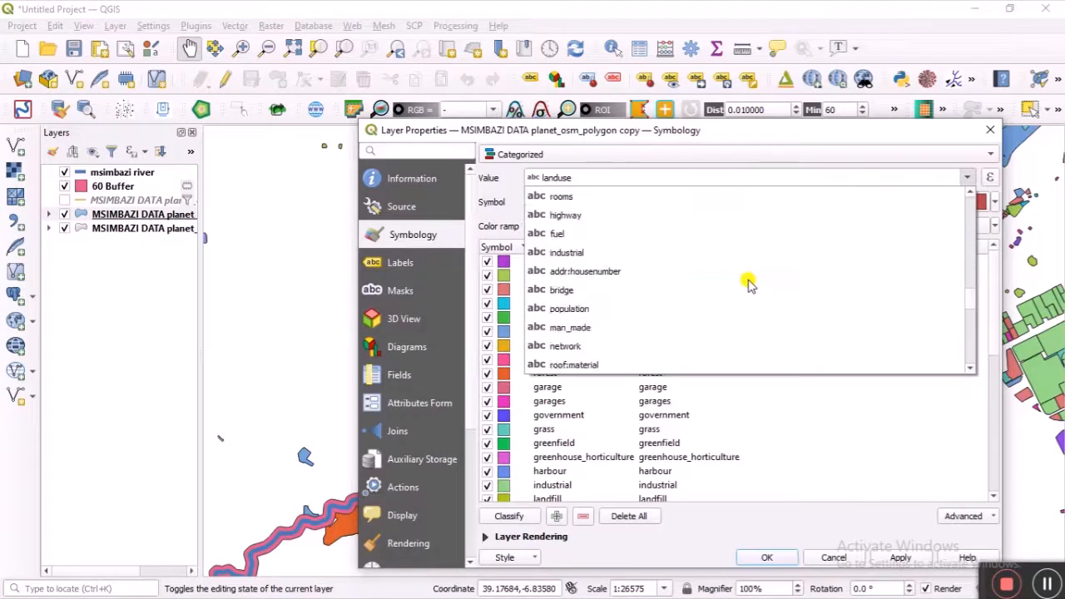
{"action": "scroll", "coordinate": [748, 284], "scroll_direction": "down", "scroll_amount": 5}
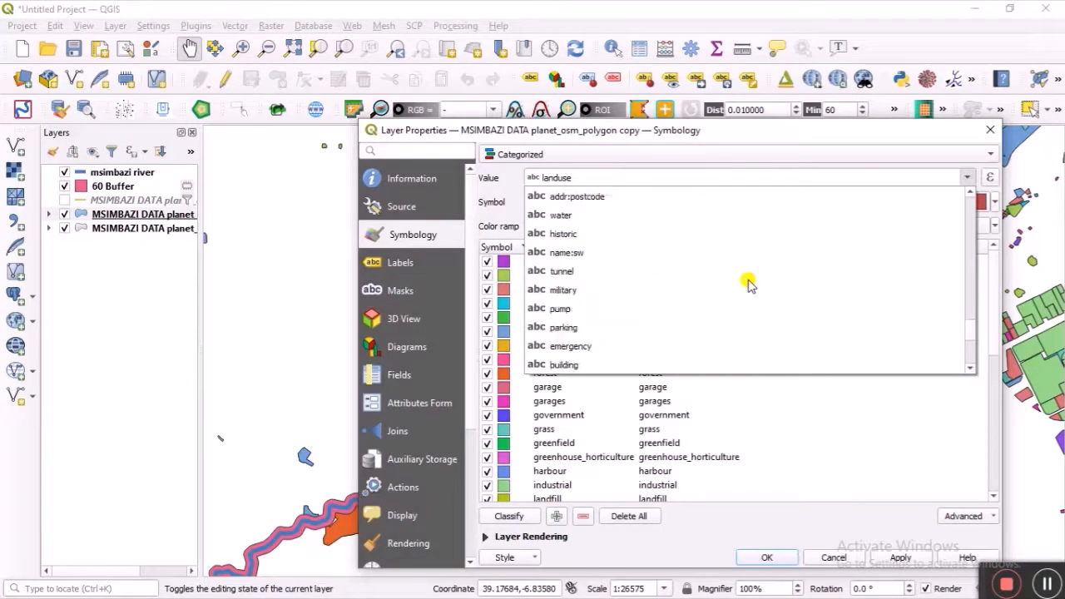
{"action": "left_click", "coordinate": [684, 359]}
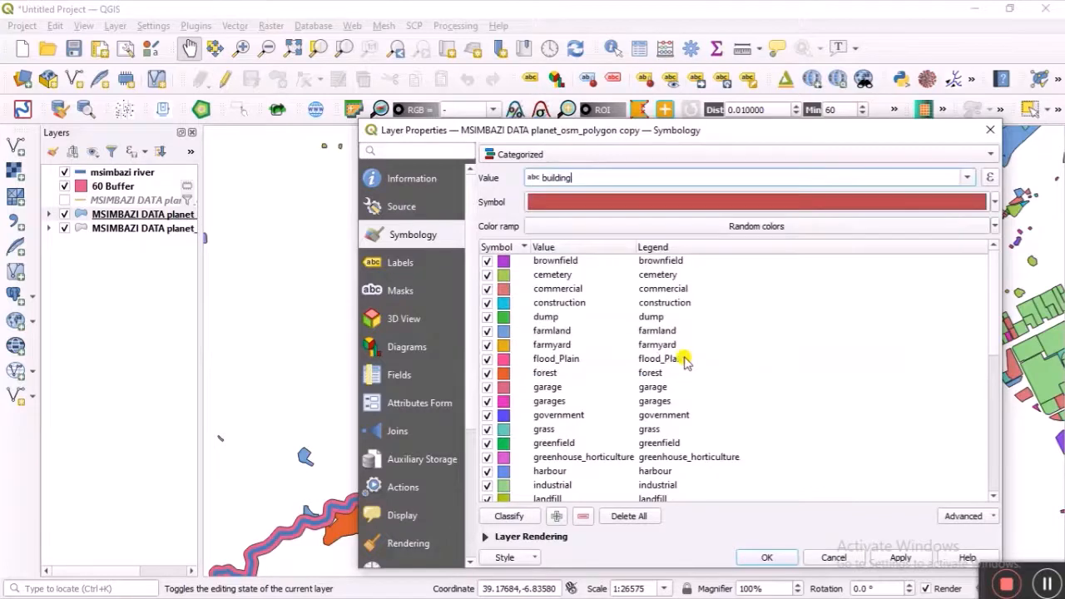
Step: Delete the landuse categories, classify by building values, and apply the styling
{"action": "left_click", "coordinate": [632, 516]}
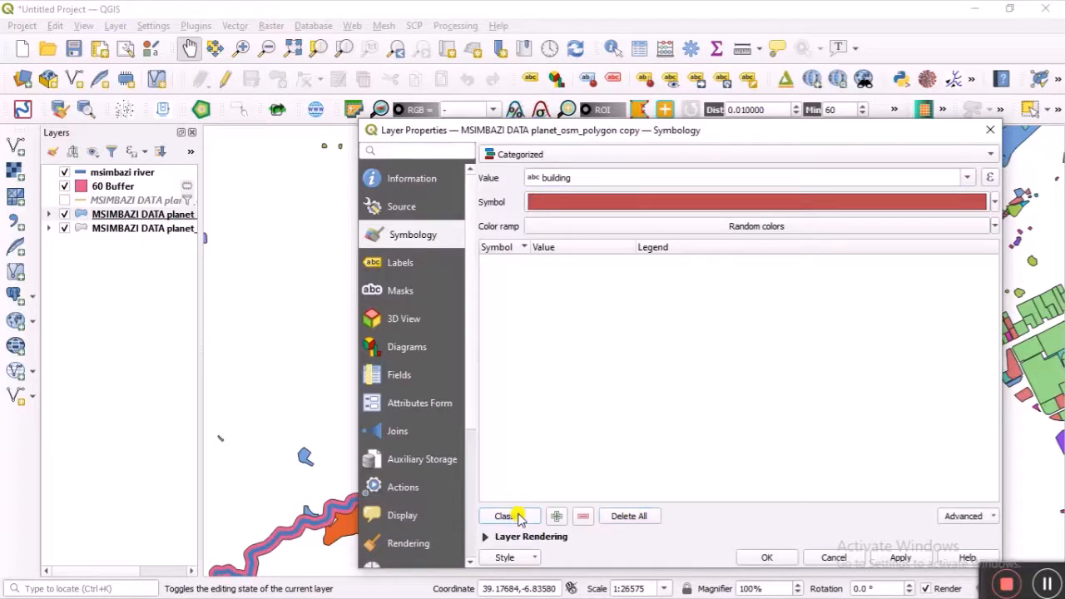
{"action": "left_click", "coordinate": [508, 515]}
{"action": "scroll", "coordinate": [625, 352], "scroll_direction": "down", "scroll_amount": 15}
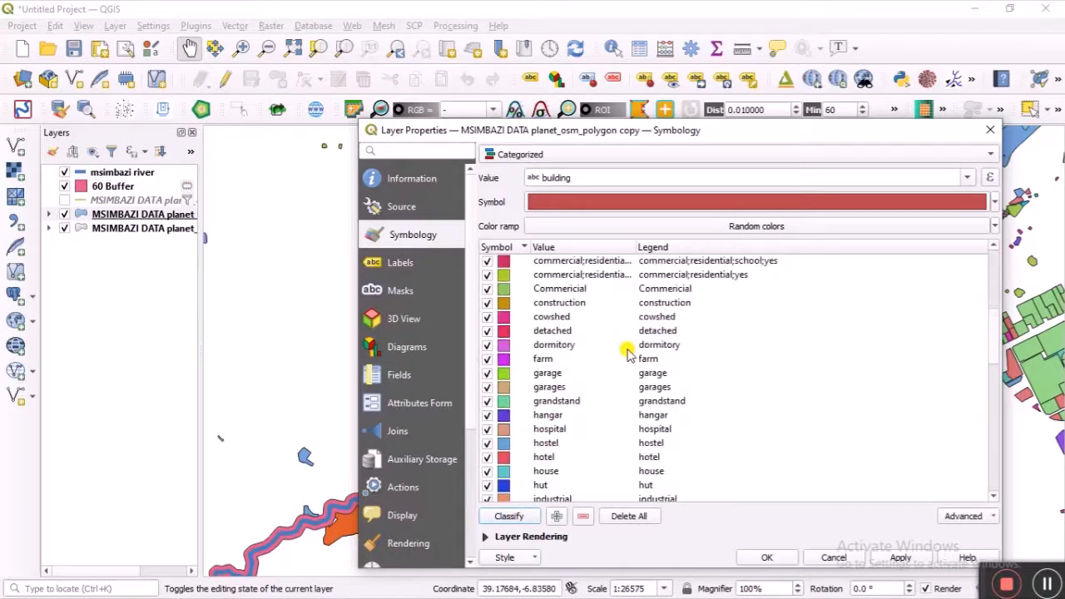
{"action": "scroll", "coordinate": [625, 359], "scroll_direction": "down", "scroll_amount": 3}
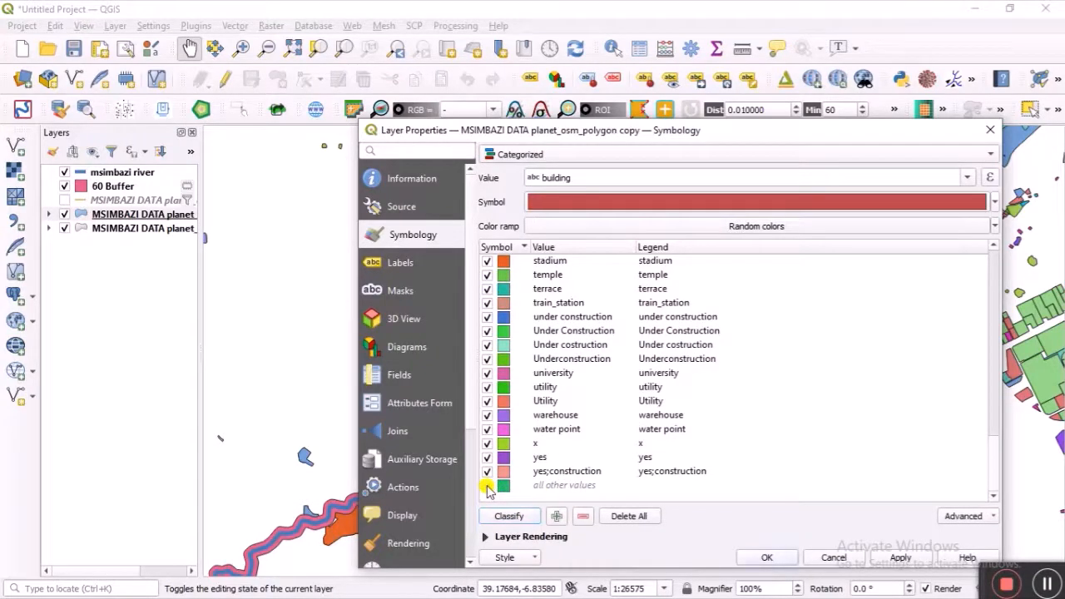
{"action": "left_click", "coordinate": [767, 555]}
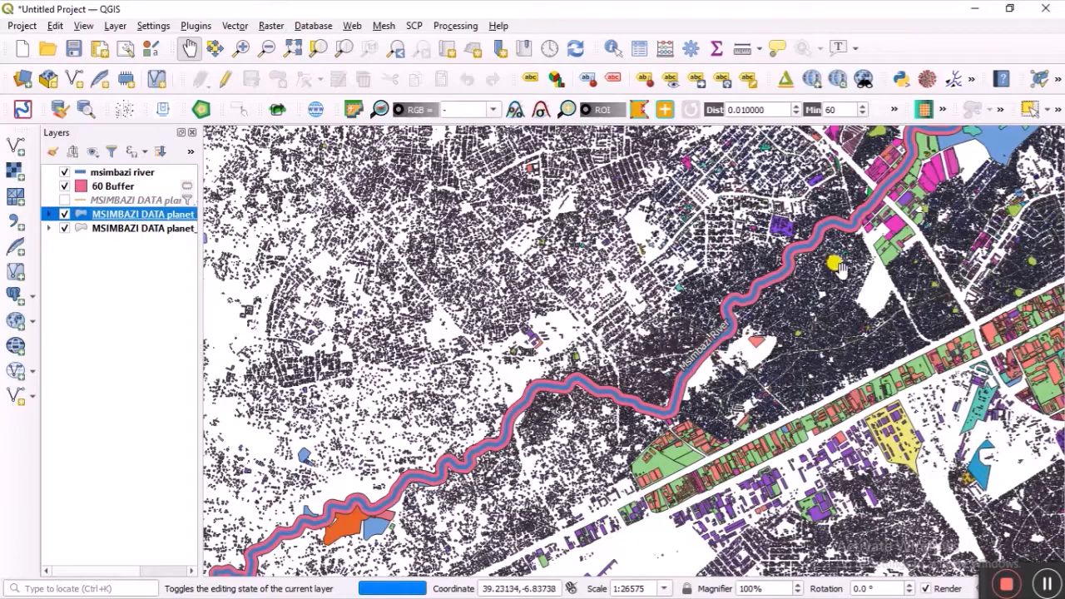
Step: Pan and zoom the map to centre the river among the dense building footprints
{"action": "left_click_drag", "start_coordinate": [865, 221], "coordinate": [753, 285]}
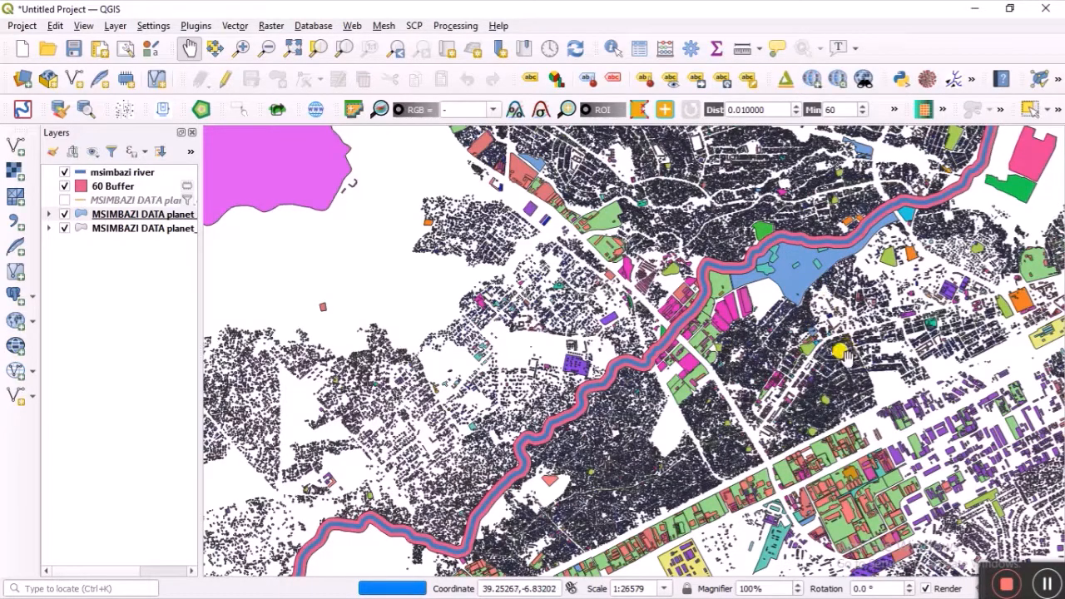
{"action": "left_click_drag", "start_coordinate": [845, 353], "coordinate": [682, 353]}
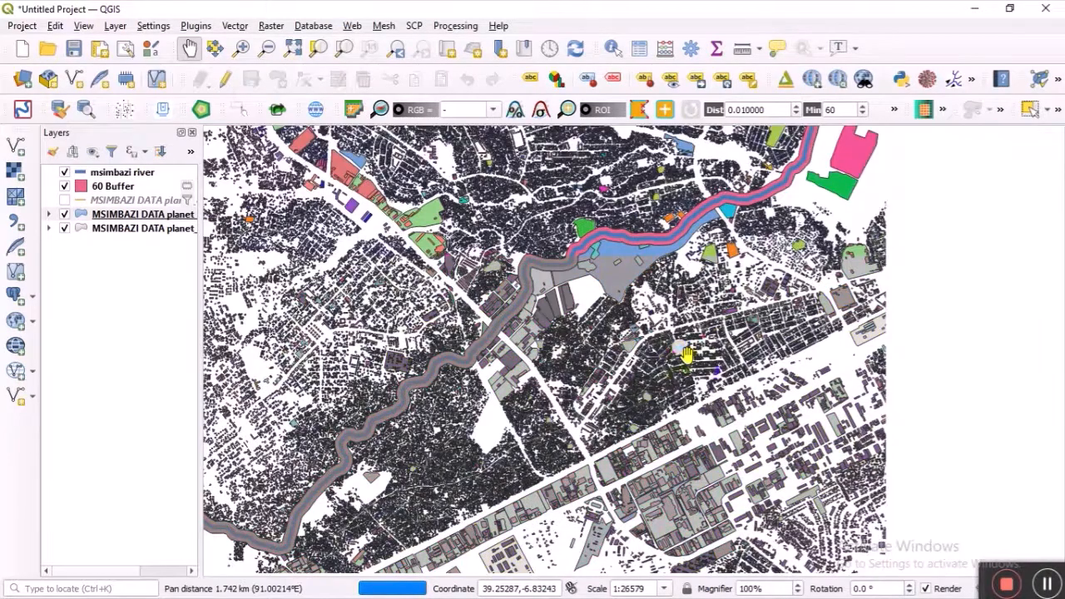
{"action": "scroll", "coordinate": [687, 353], "scroll_direction": "down", "scroll_amount": 2}
{"action": "scroll", "coordinate": [695, 359], "scroll_direction": "up", "scroll_amount": 1}
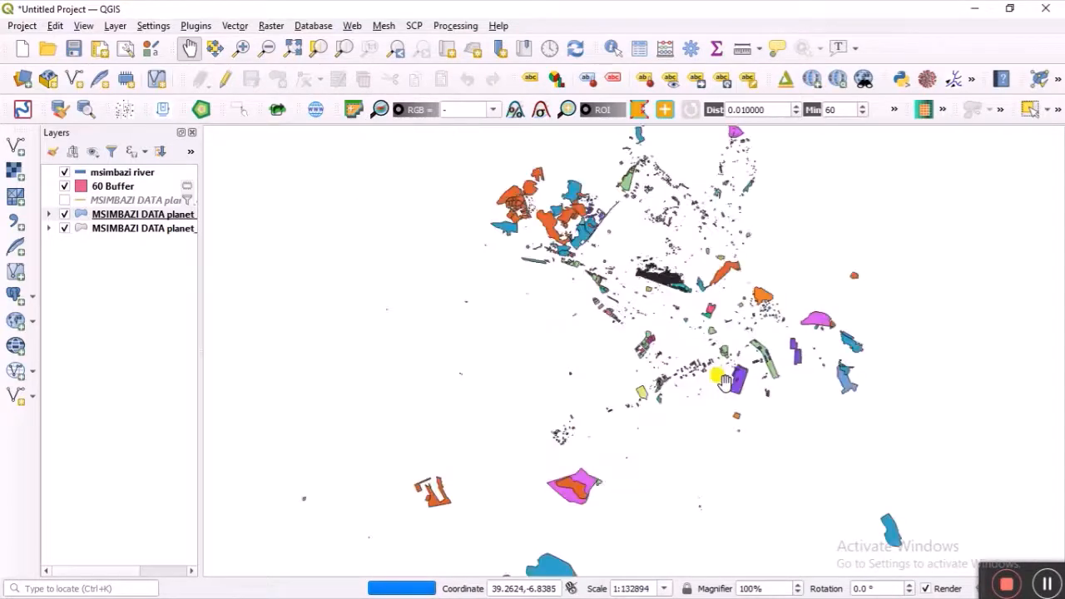
{"action": "scroll", "coordinate": [726, 381], "scroll_direction": "up", "scroll_amount": 1}
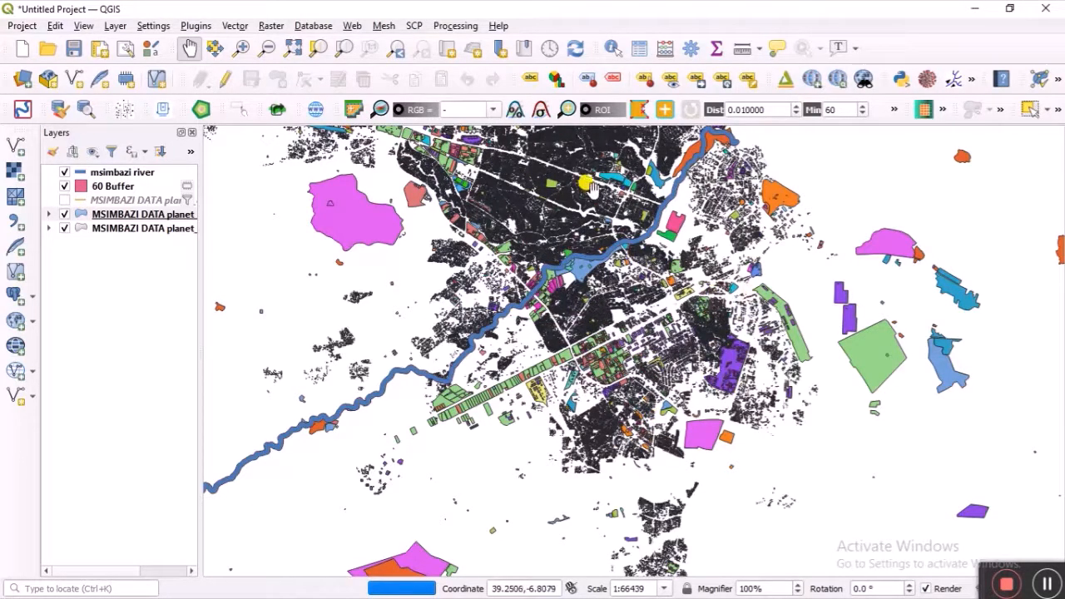
{"action": "left_click_drag", "start_coordinate": [547, 181], "coordinate": [580, 252]}
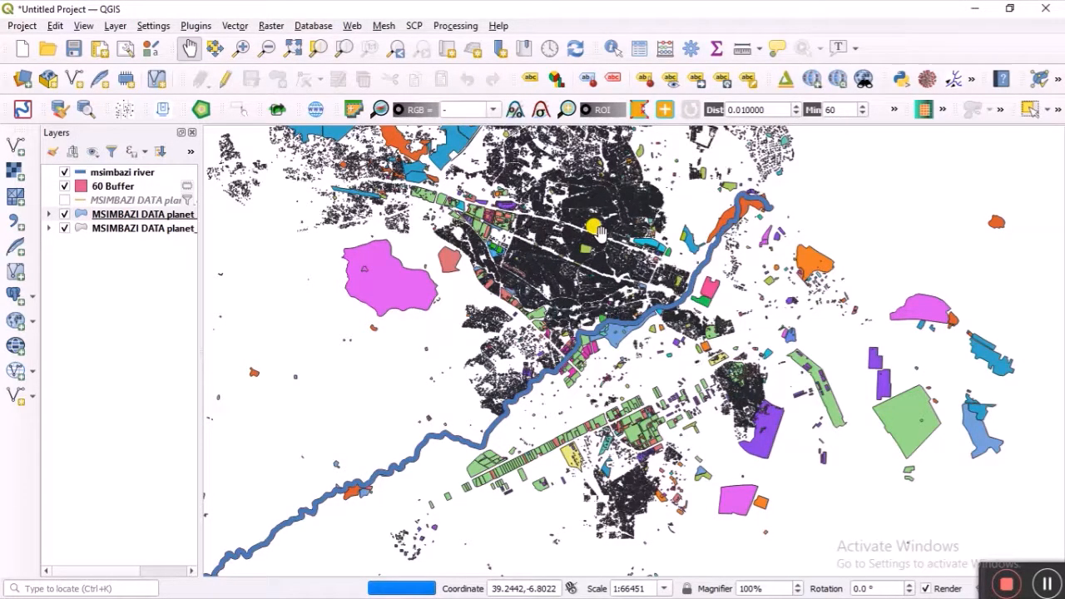
Step: Load the Buildings.qml style file into the copied polygon layer's symbology
{"action": "left_click", "coordinate": [100, 214]}
{"action": "right_click", "coordinate": [100, 214]}
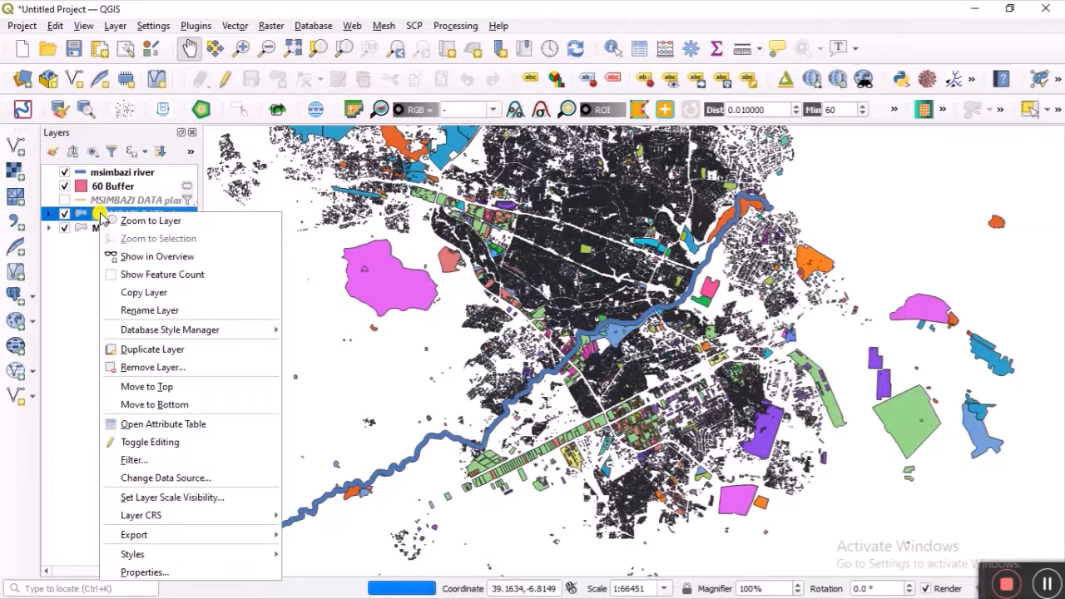
{"action": "left_click", "coordinate": [222, 573]}
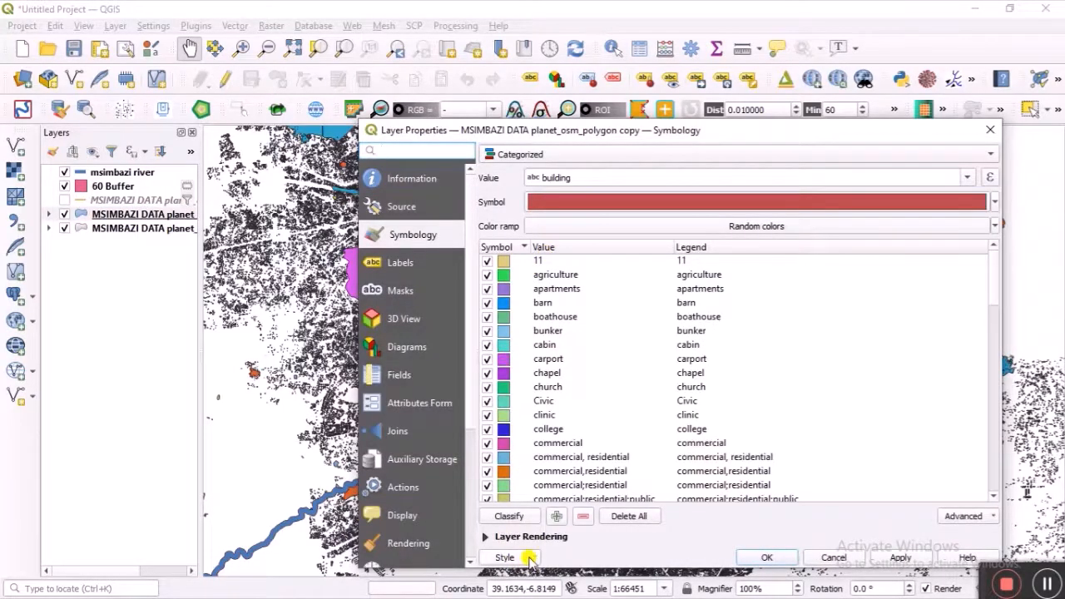
{"action": "left_click", "coordinate": [506, 557]}
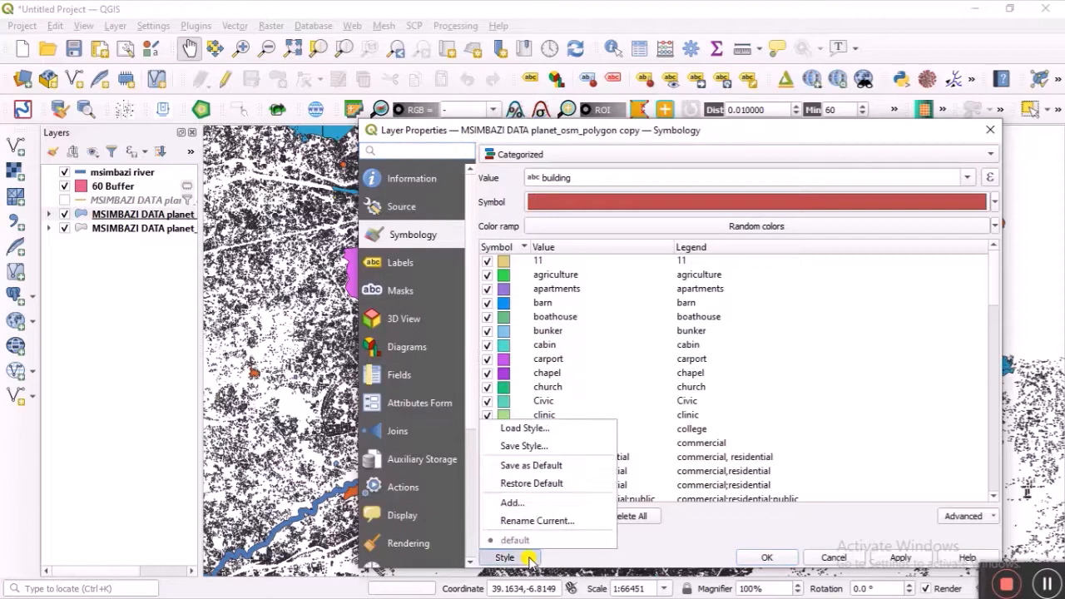
{"action": "left_click", "coordinate": [539, 428]}
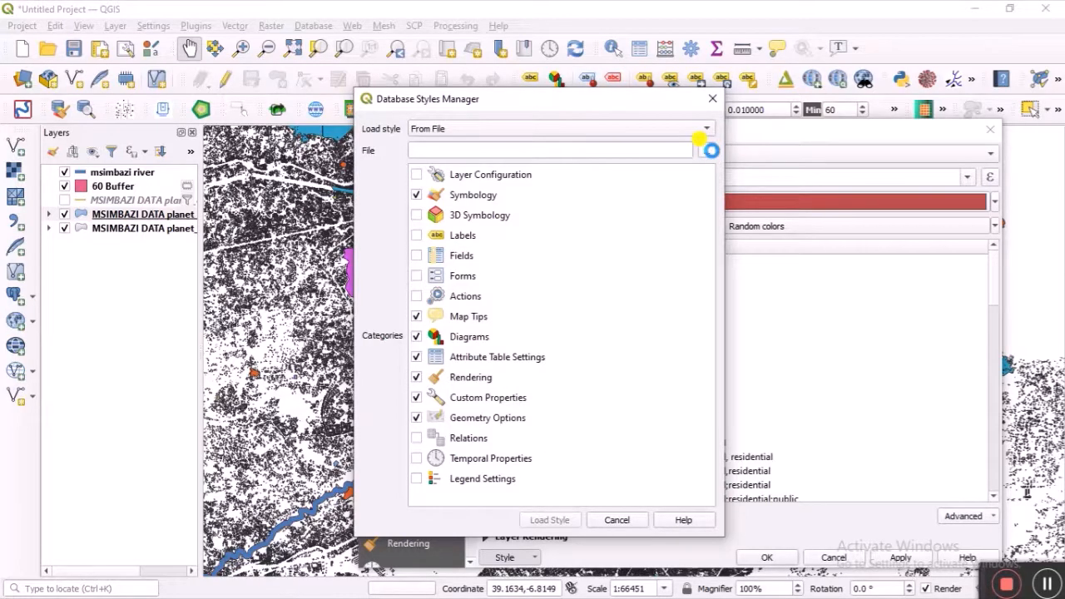
{"action": "left_click", "coordinate": [712, 151]}
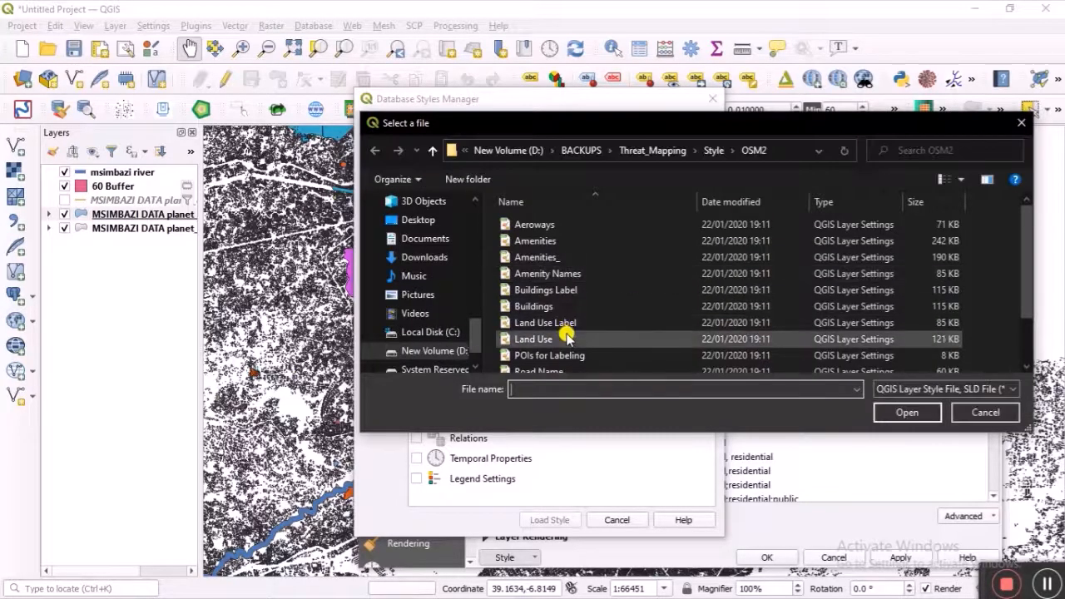
{"action": "left_click", "coordinate": [566, 310]}
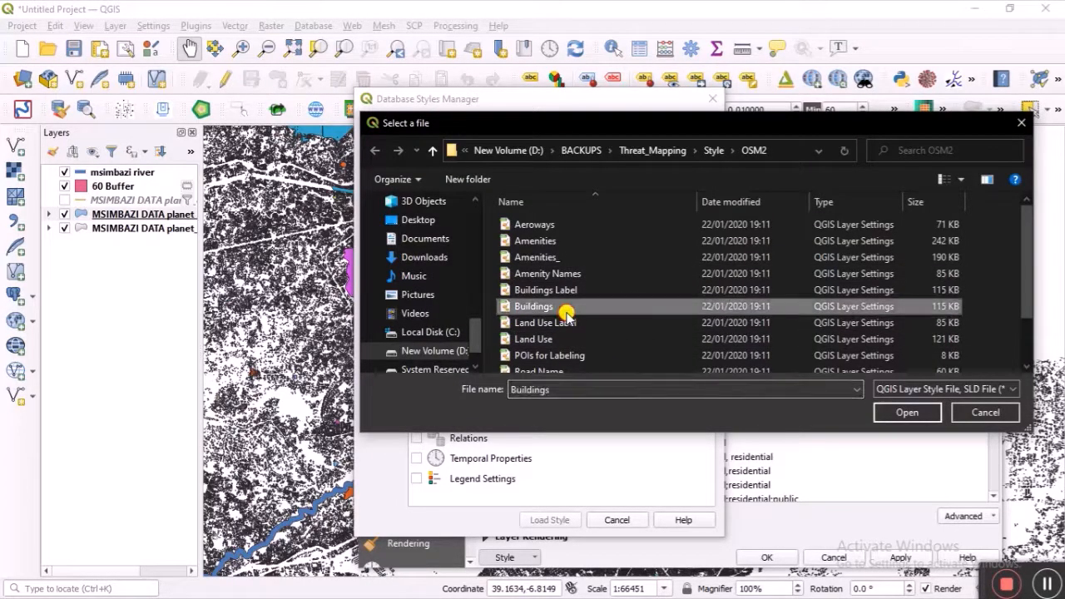
{"action": "left_click", "coordinate": [904, 411]}
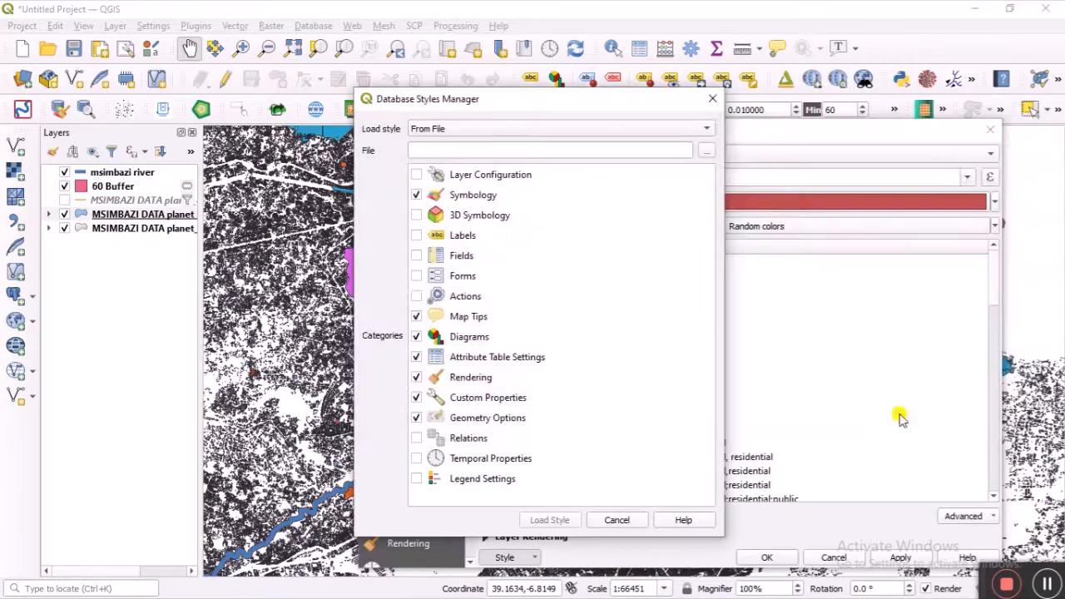
{"action": "left_click", "coordinate": [564, 519]}
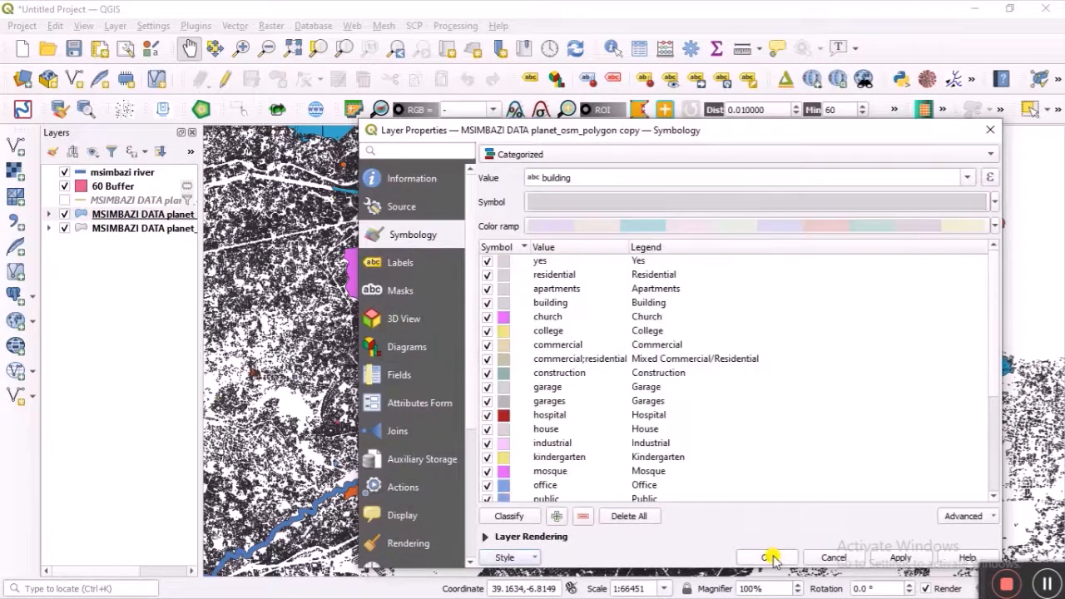
Step: Accept the Buildings categories (Residential, Church, Hospital) and recentre the map
{"action": "scroll", "coordinate": [773, 466], "scroll_direction": "down", "scroll_amount": 4}
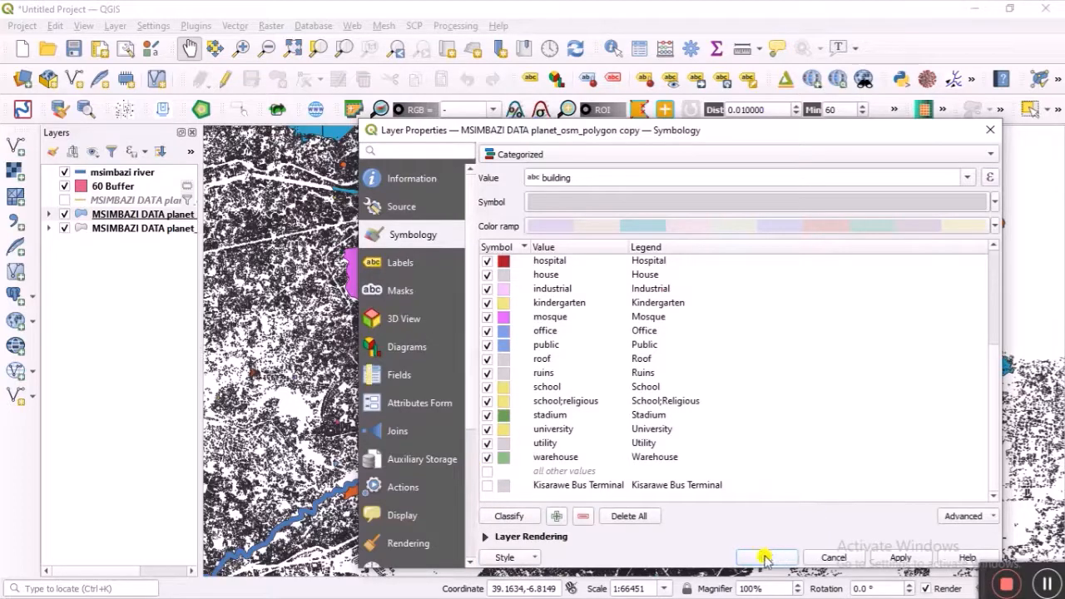
{"action": "left_click", "coordinate": [764, 559]}
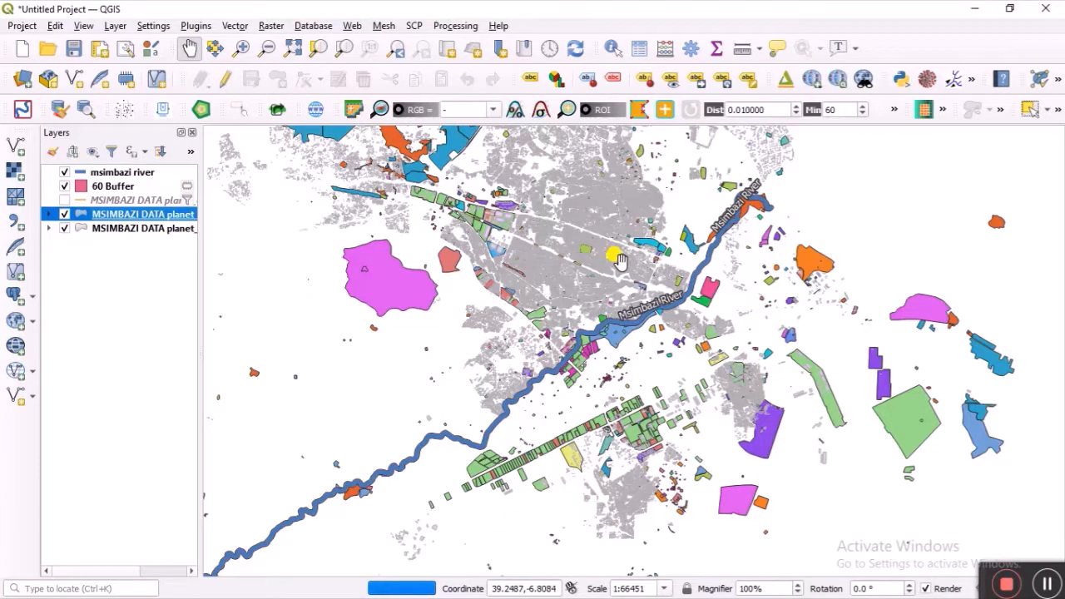
{"action": "left_click_drag", "start_coordinate": [606, 246], "coordinate": [599, 310]}
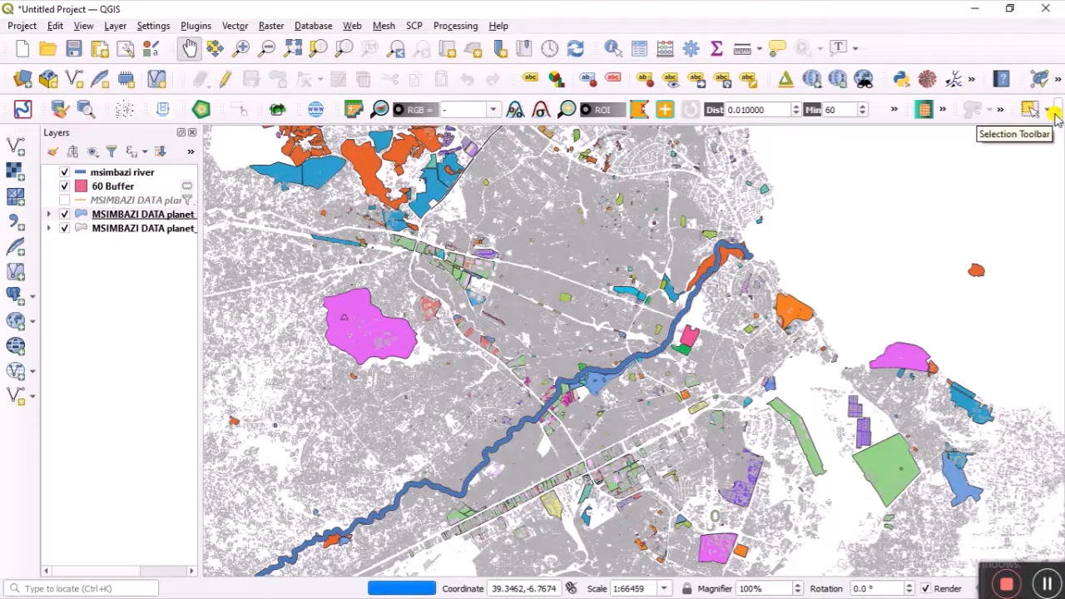
{"action": "left_click", "coordinate": [1054, 116]}
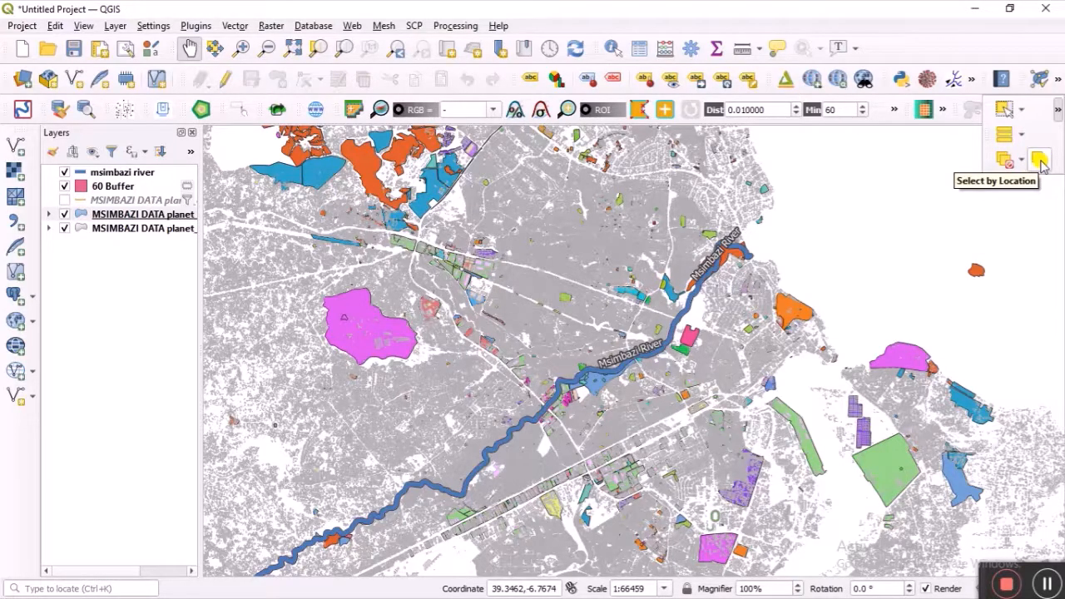
{"action": "left_click", "coordinate": [1040, 161]}
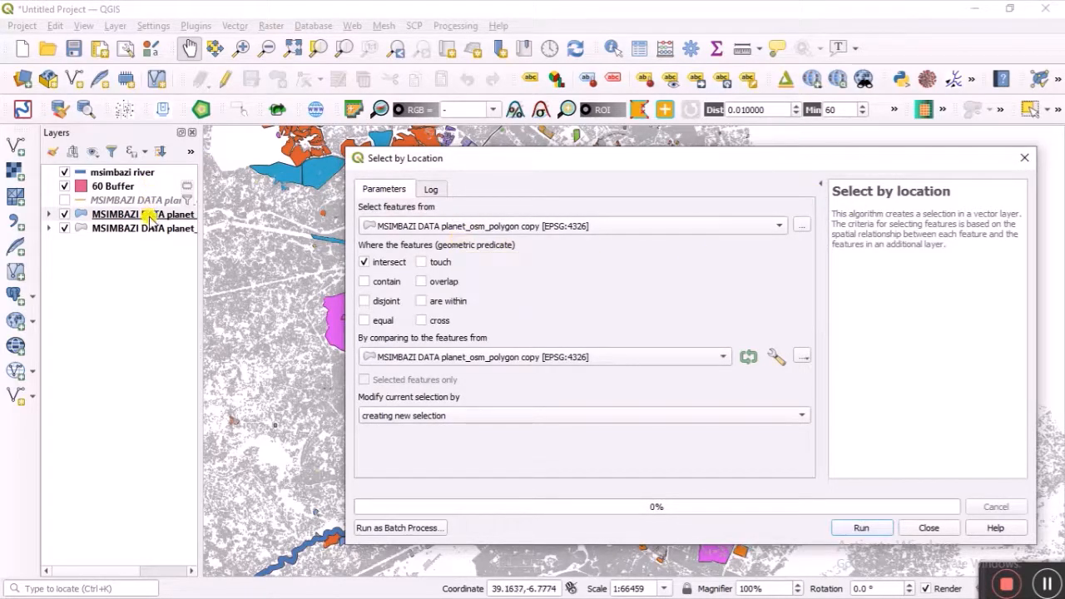
{"action": "left_click", "coordinate": [1024, 158]}
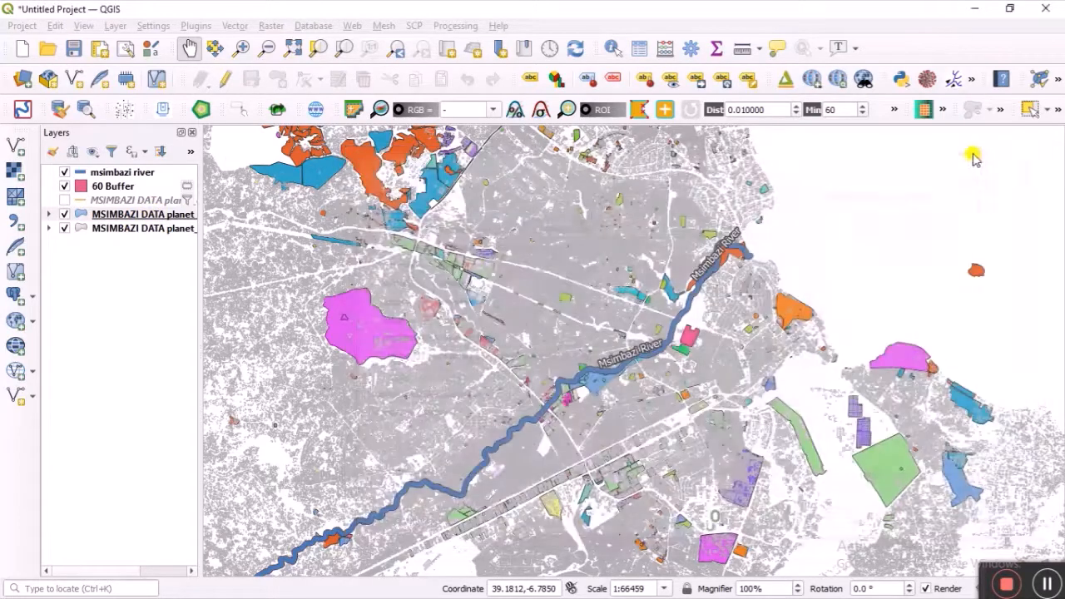
{"action": "left_click", "coordinate": [169, 203]}
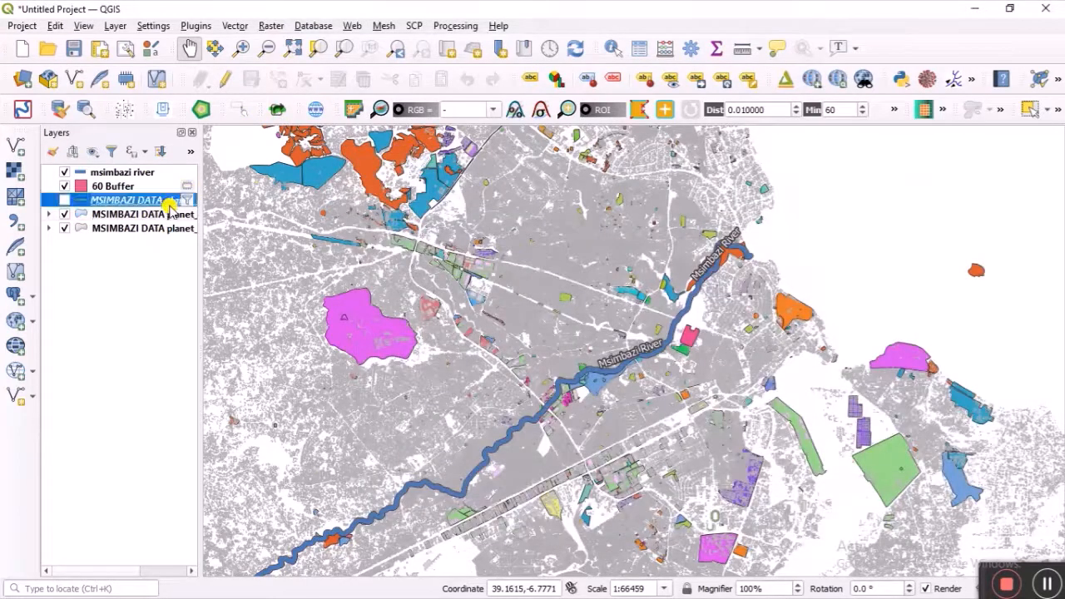
Step: Rename the building-styled planet_osm_polygon copy to 'buildings' in the layer list
{"action": "right_click", "coordinate": [169, 204]}
{"action": "key", "text": "Escape"}
{"action": "left_click", "coordinate": [162, 215]}
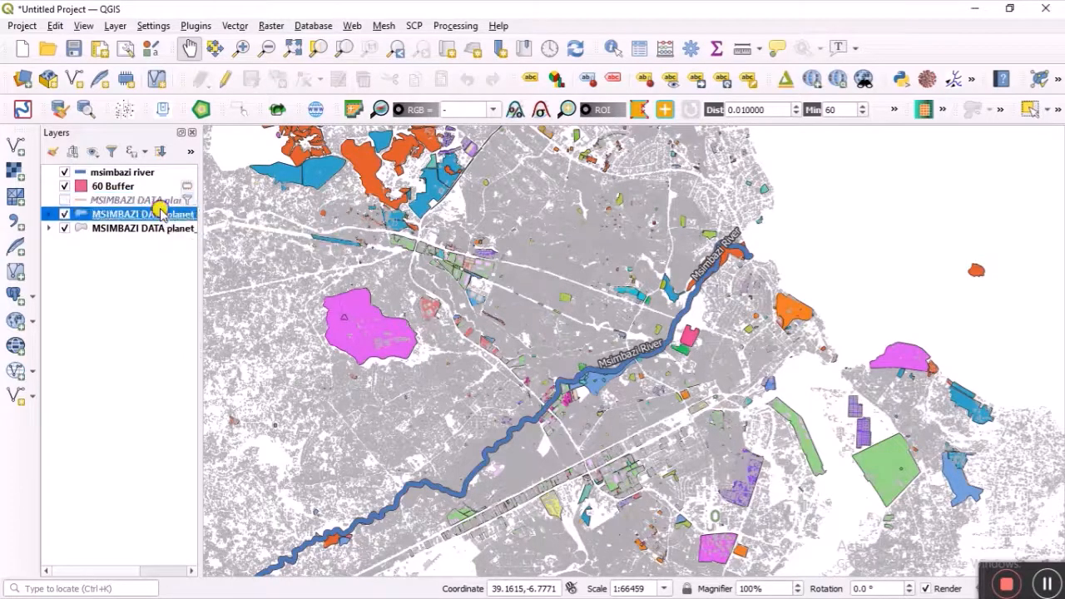
{"action": "right_click", "coordinate": [162, 215]}
{"action": "left_click", "coordinate": [198, 304]}
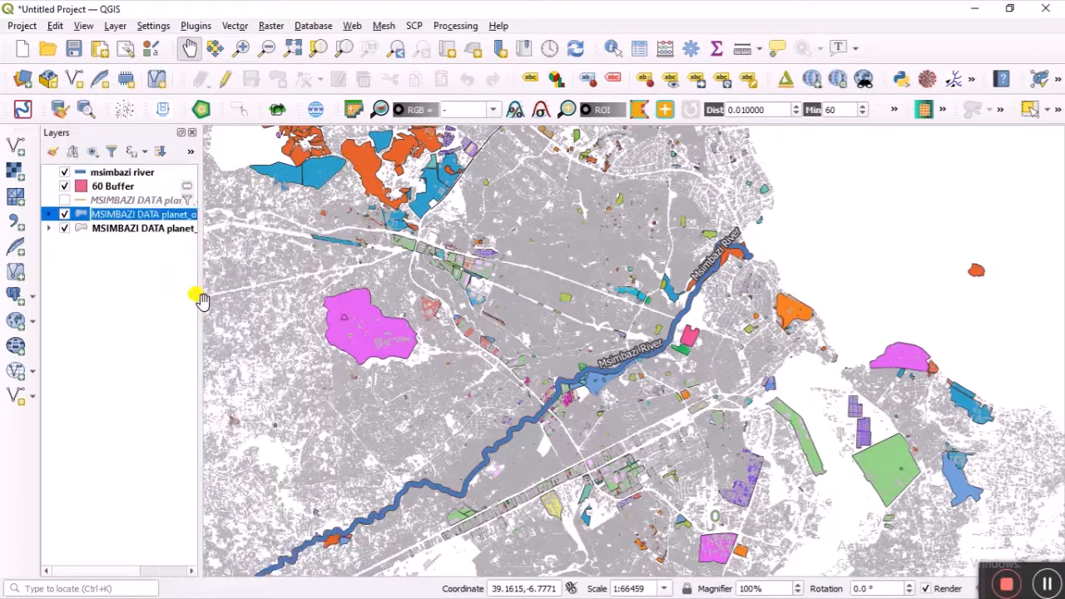
{"action": "type", "text": "buildings"}
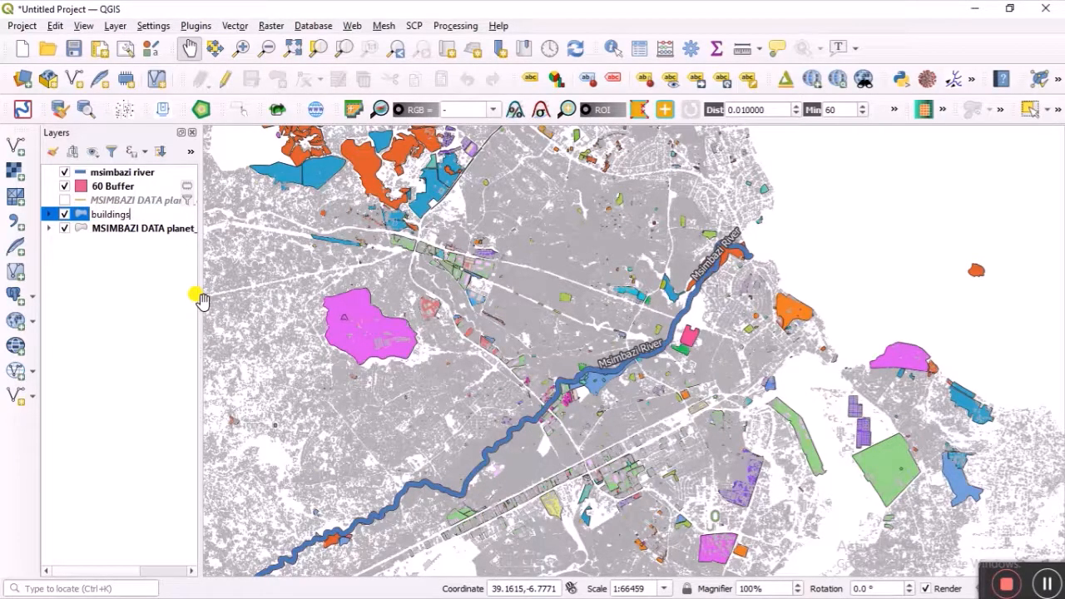
{"action": "key", "text": "Return"}
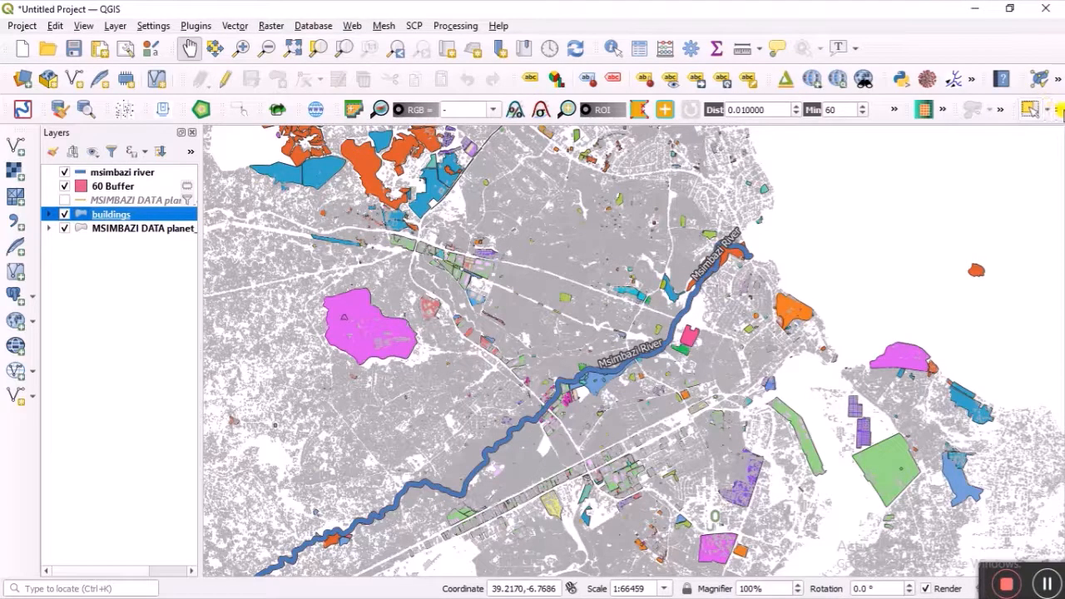
Step: Run Select by Location on buildings with 'are within' (not 'intersect') the 60 Buffer layer, selecting 3290 features
{"action": "left_click", "coordinate": [1059, 113]}
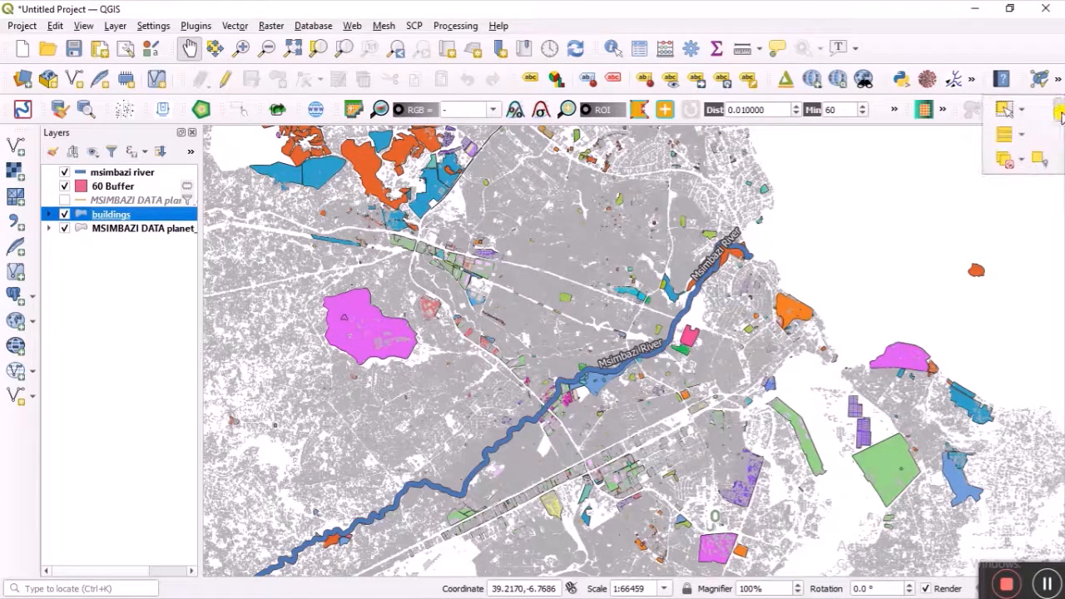
{"action": "left_click", "coordinate": [1040, 161]}
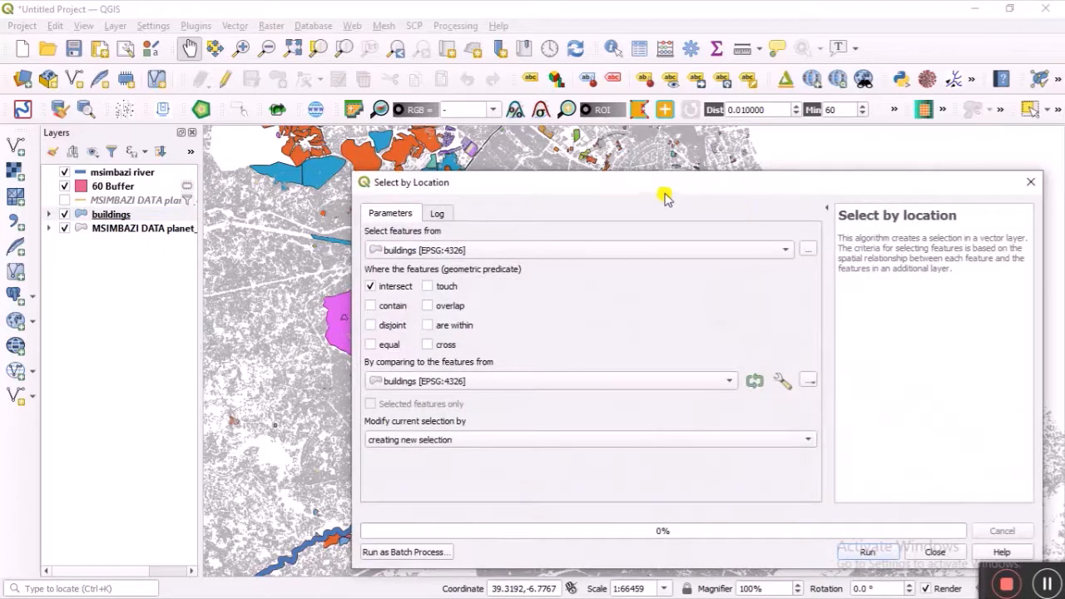
{"action": "left_click_drag", "start_coordinate": [659, 188], "coordinate": [659, 135]}
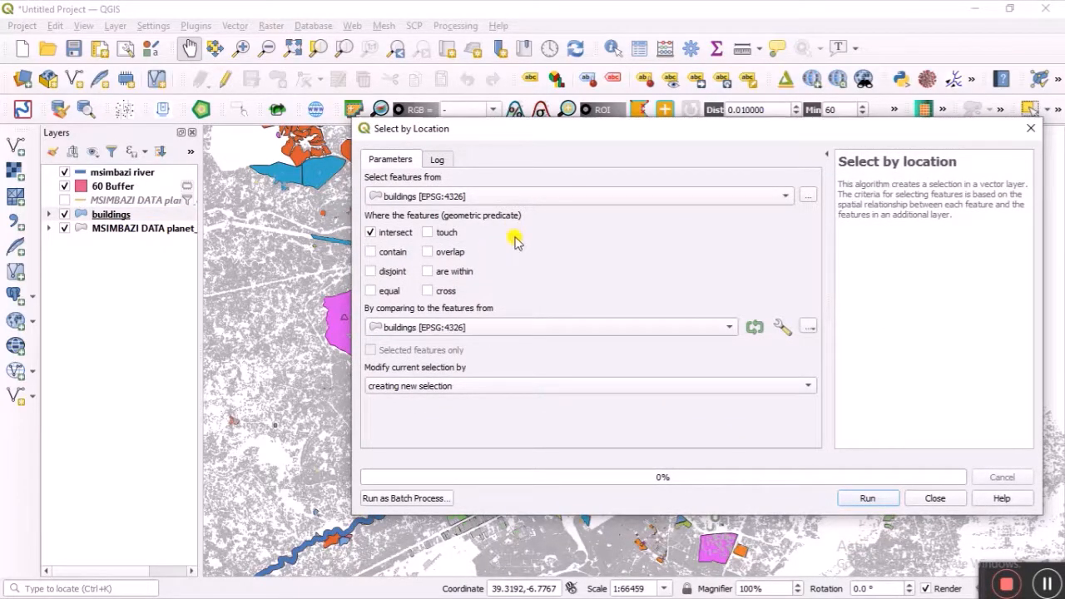
{"action": "left_click", "coordinate": [434, 274]}
{"action": "left_click", "coordinate": [381, 234]}
{"action": "left_click", "coordinate": [726, 330]}
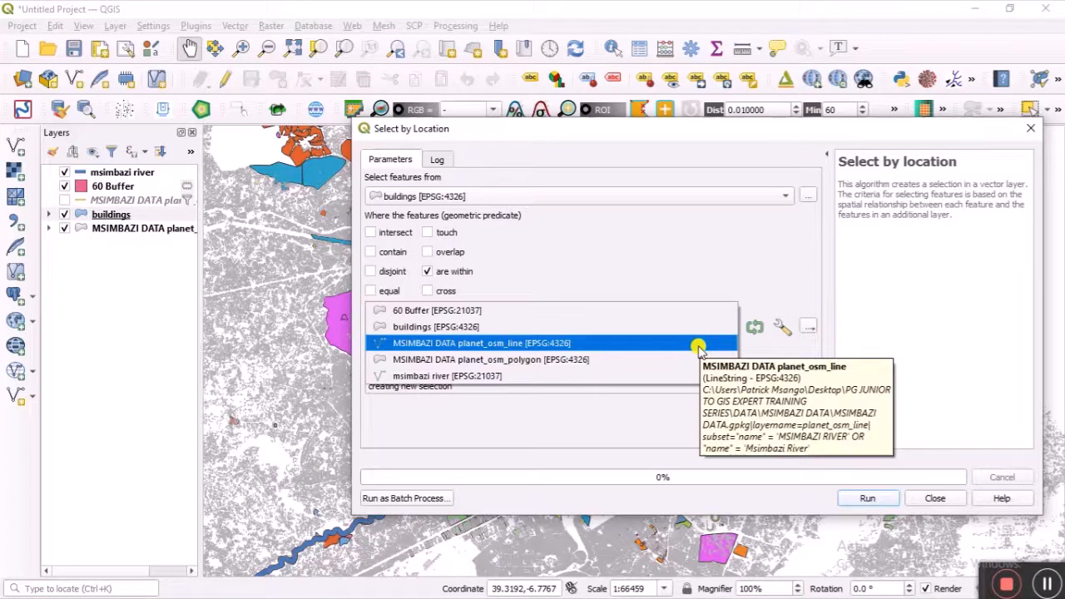
{"action": "left_click", "coordinate": [697, 315]}
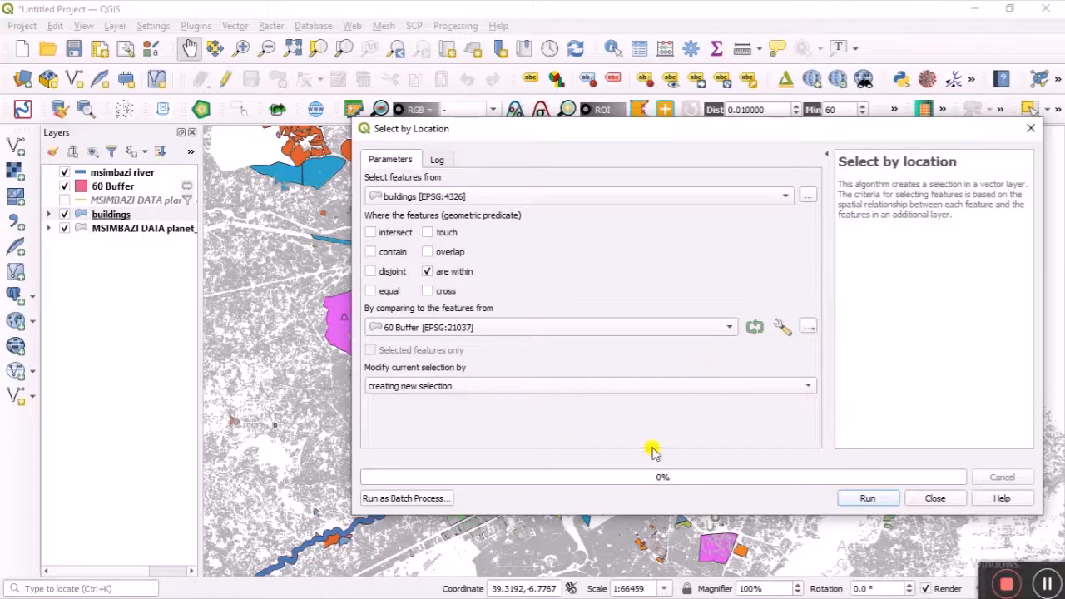
{"action": "left_click", "coordinate": [866, 498]}
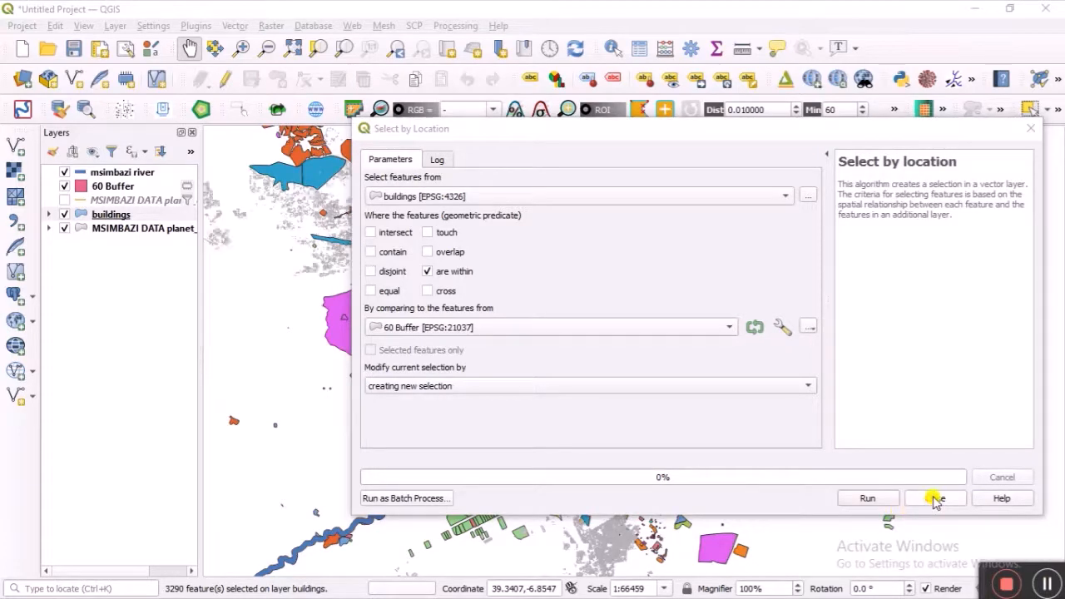
Step: Close Select by Location, then zoom and pan along the river buffer to inspect the selected buildings
{"action": "left_click", "coordinate": [935, 498]}
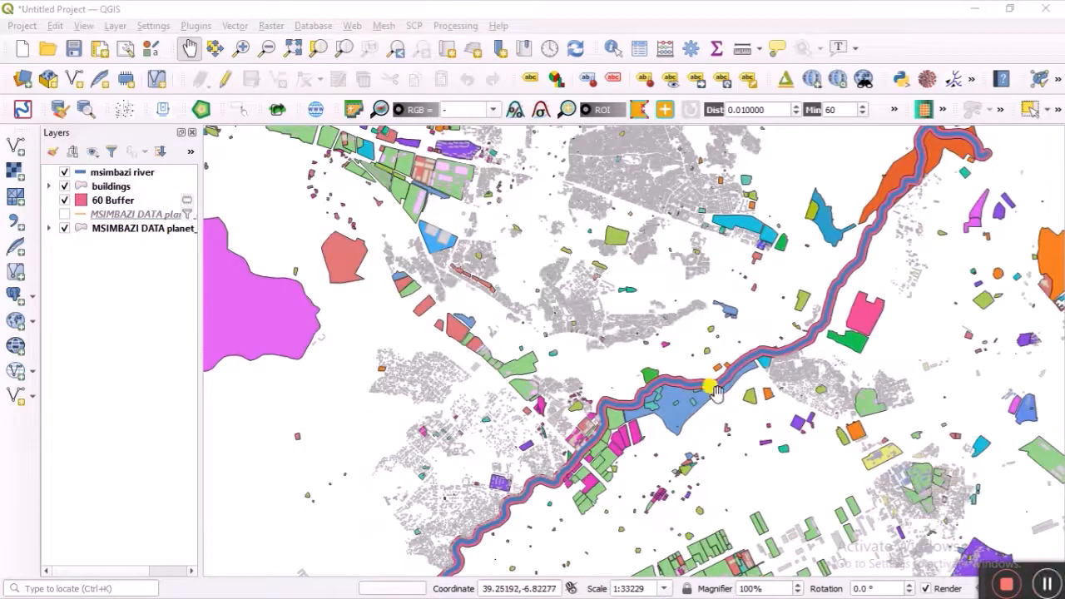
{"action": "scroll", "coordinate": [715, 391], "scroll_direction": "up", "scroll_amount": 1}
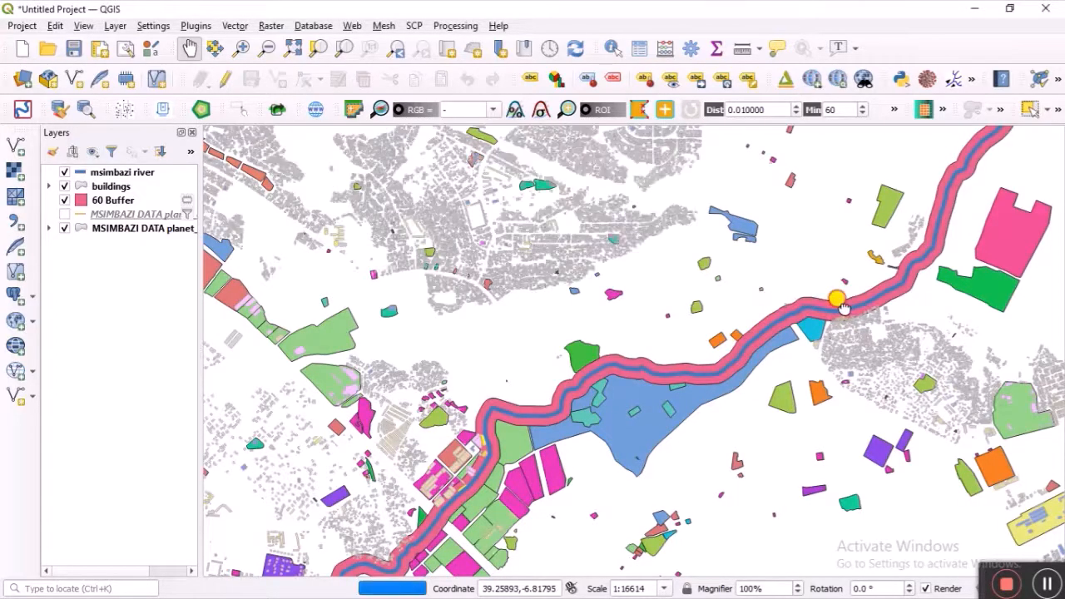
{"action": "left_click_drag", "start_coordinate": [839, 305], "coordinate": [688, 403]}
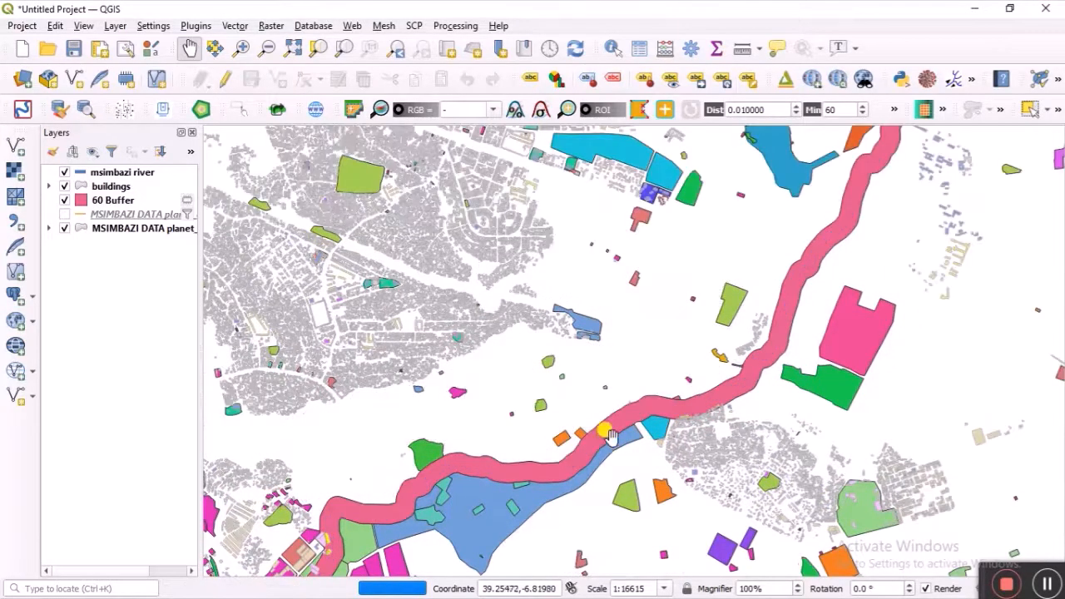
{"action": "scroll", "coordinate": [611, 436], "scroll_direction": "up", "scroll_amount": 2}
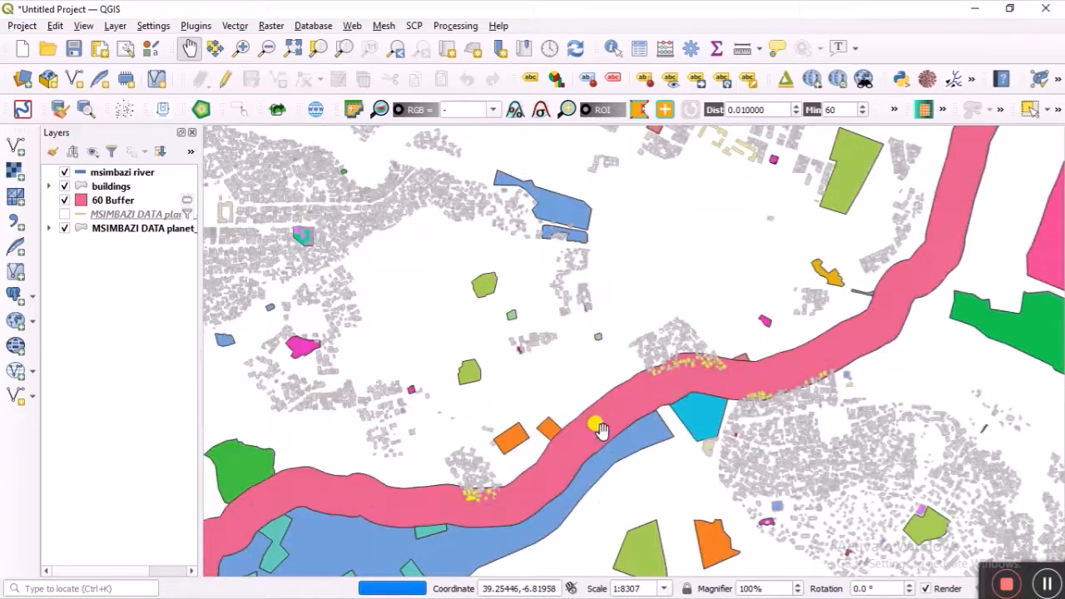
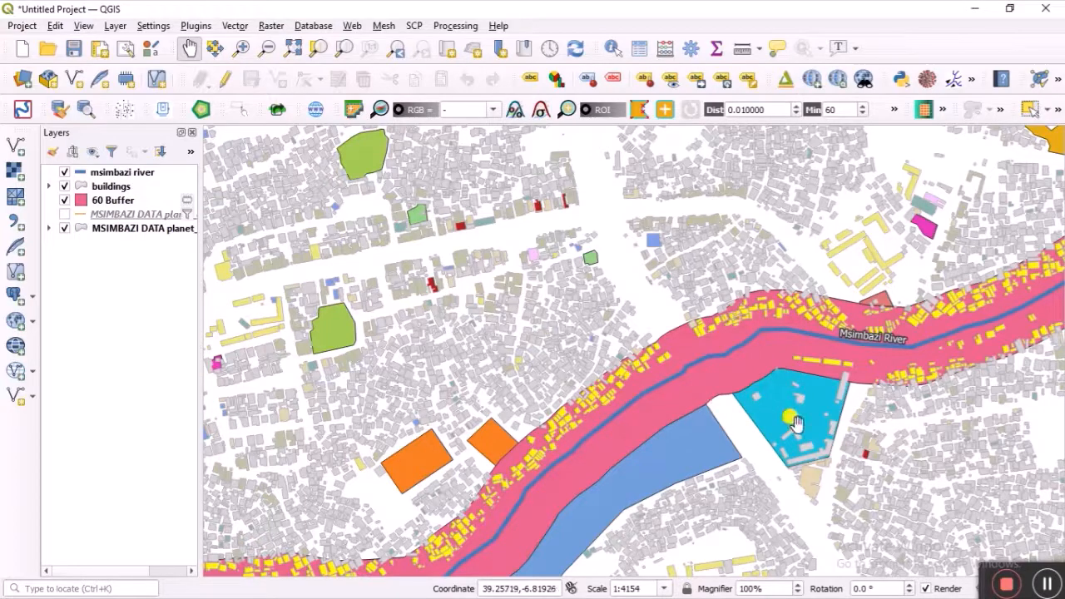
Step: Turn on the MSIMBAZI DATA lines layer so Msimbazi River labels appear, then select it
{"action": "left_click", "coordinate": [1047, 582]}
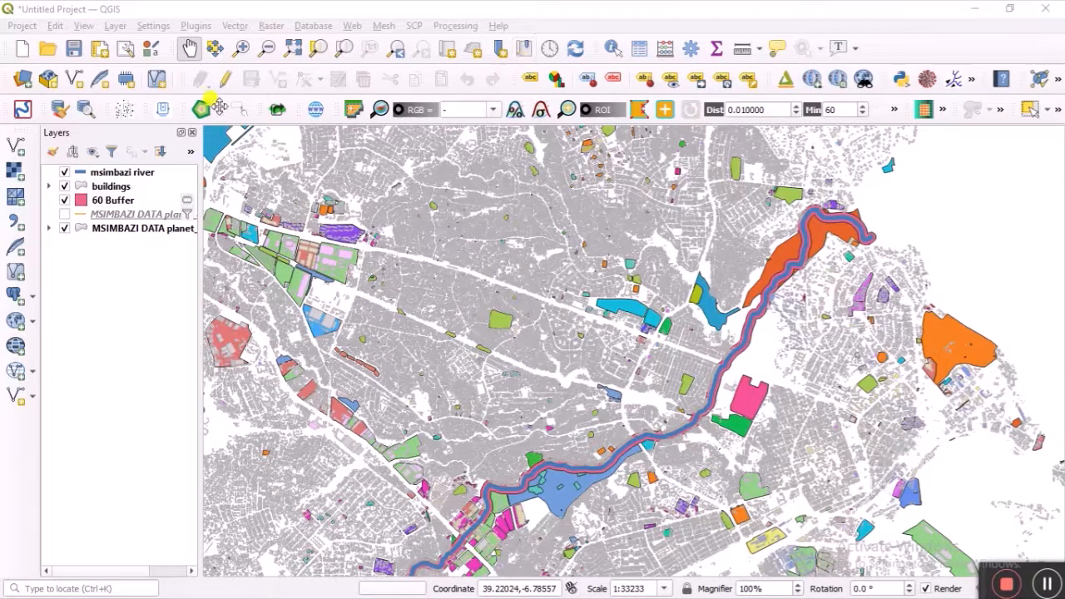
{"action": "left_click", "coordinate": [64, 227]}
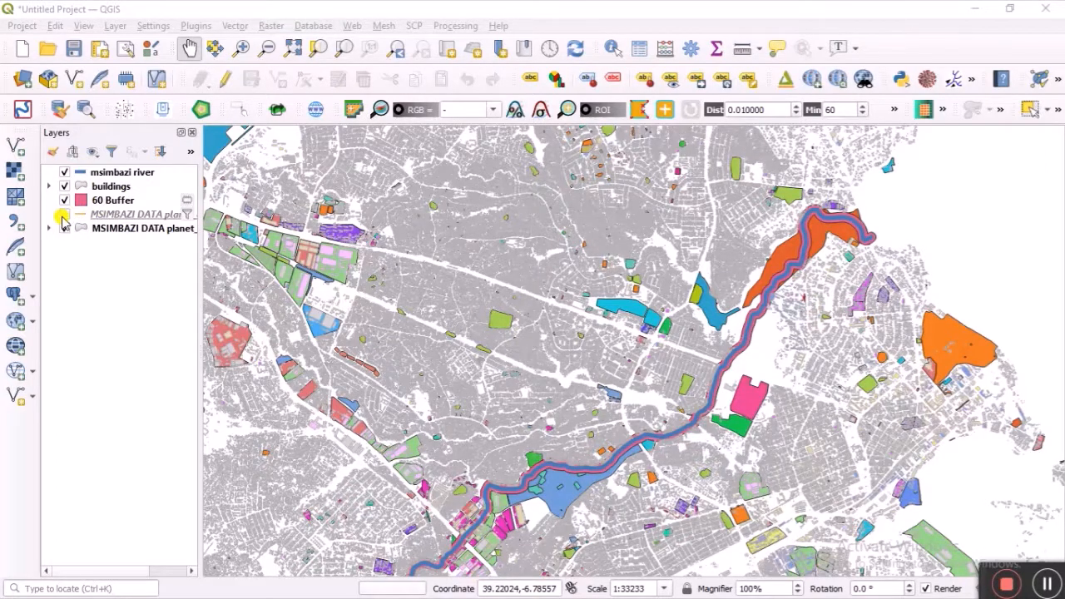
{"action": "left_click", "coordinate": [63, 215]}
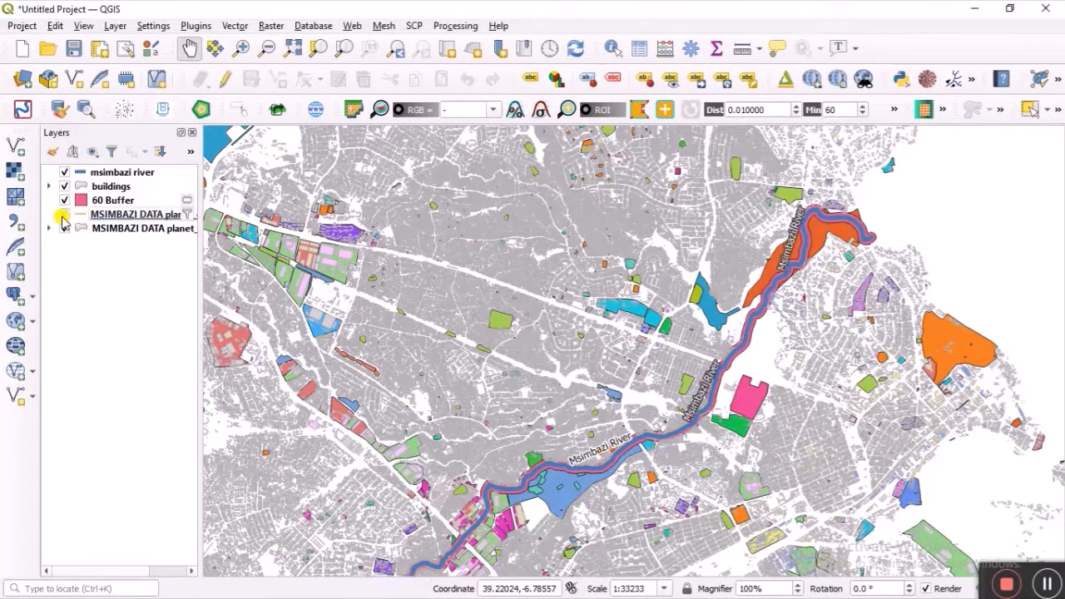
{"action": "left_click", "coordinate": [64, 227]}
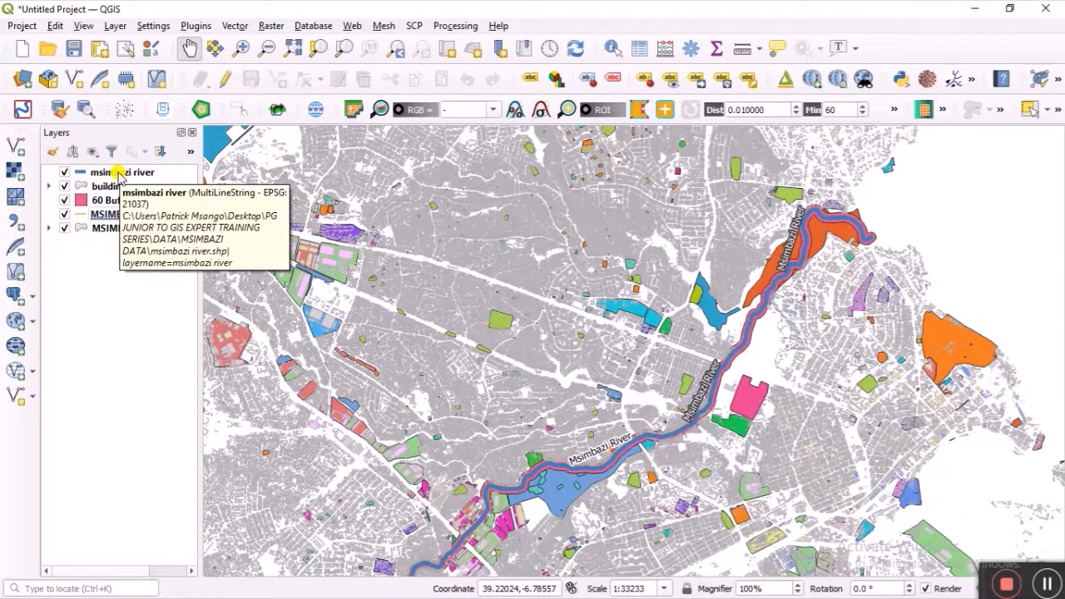
{"action": "left_click", "coordinate": [99, 214]}
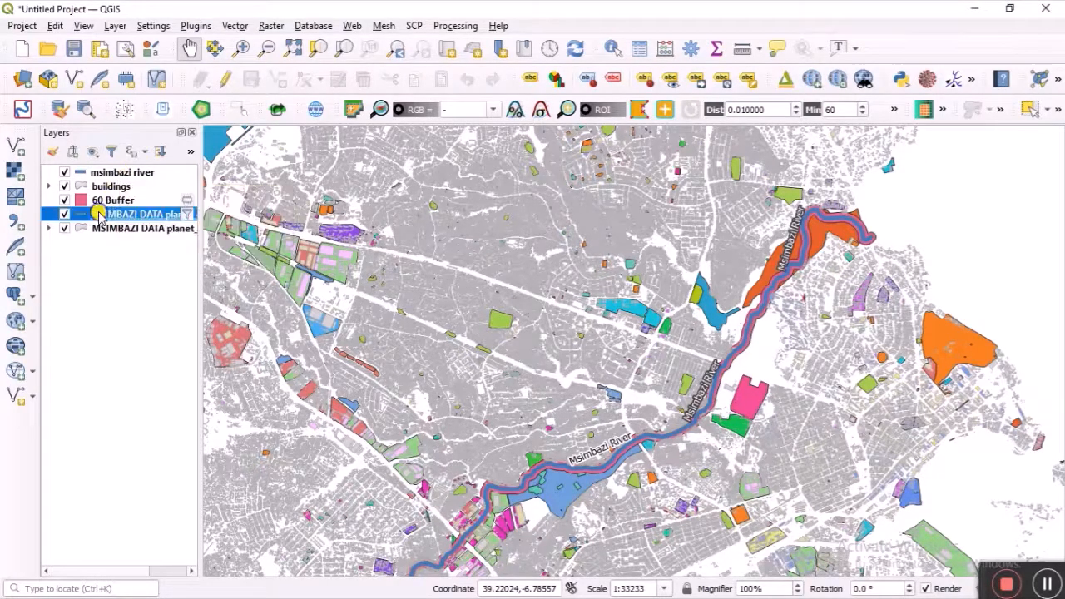
Step: Clear the Msimbazi River name filter from the lines layer in the Query Builder
{"action": "right_click", "coordinate": [99, 215]}
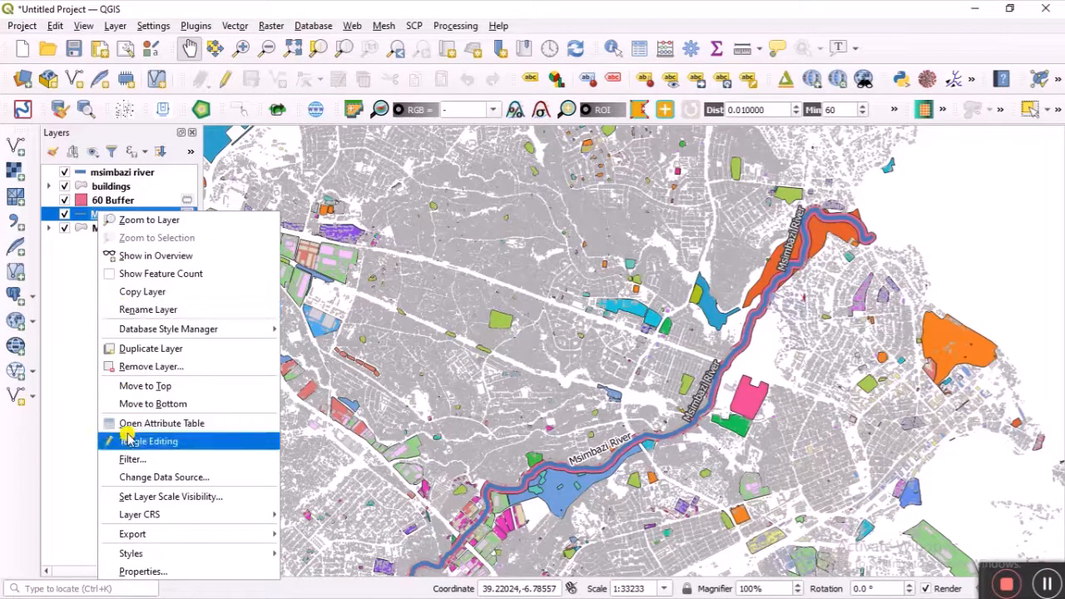
{"action": "left_click", "coordinate": [129, 458]}
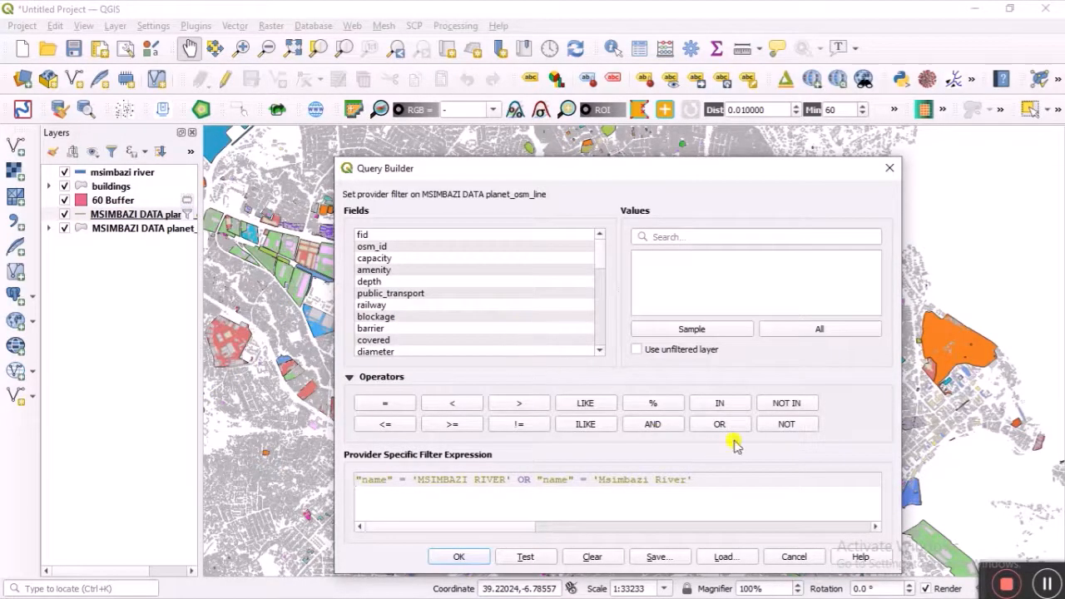
{"action": "left_click", "coordinate": [597, 556]}
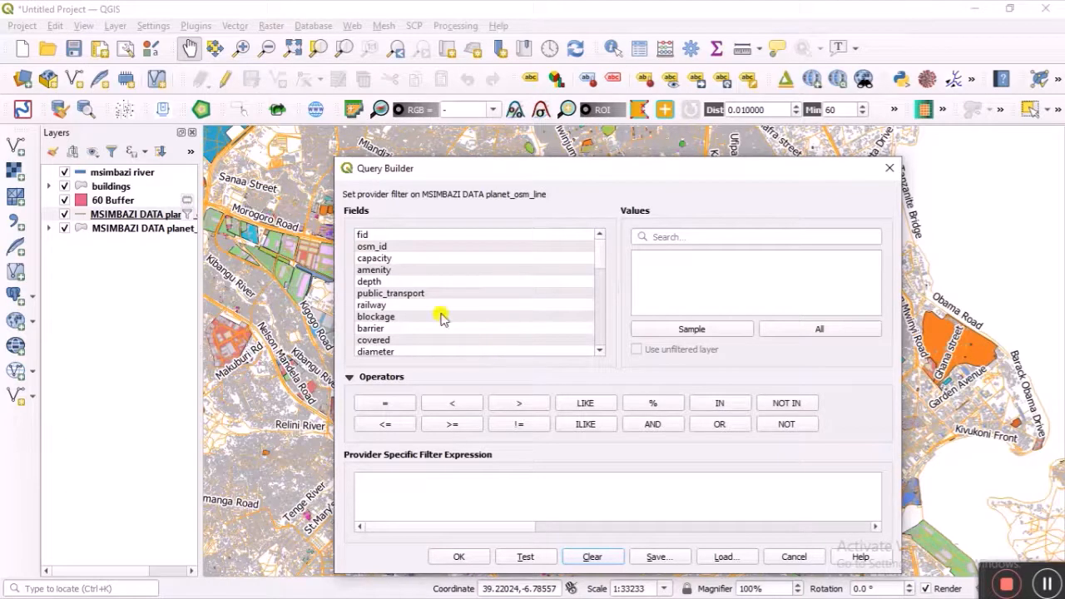
Step: Start a new filter expression reading "highway" = in the Query Builder
{"action": "scroll", "coordinate": [439, 315], "scroll_direction": "down", "scroll_amount": 10}
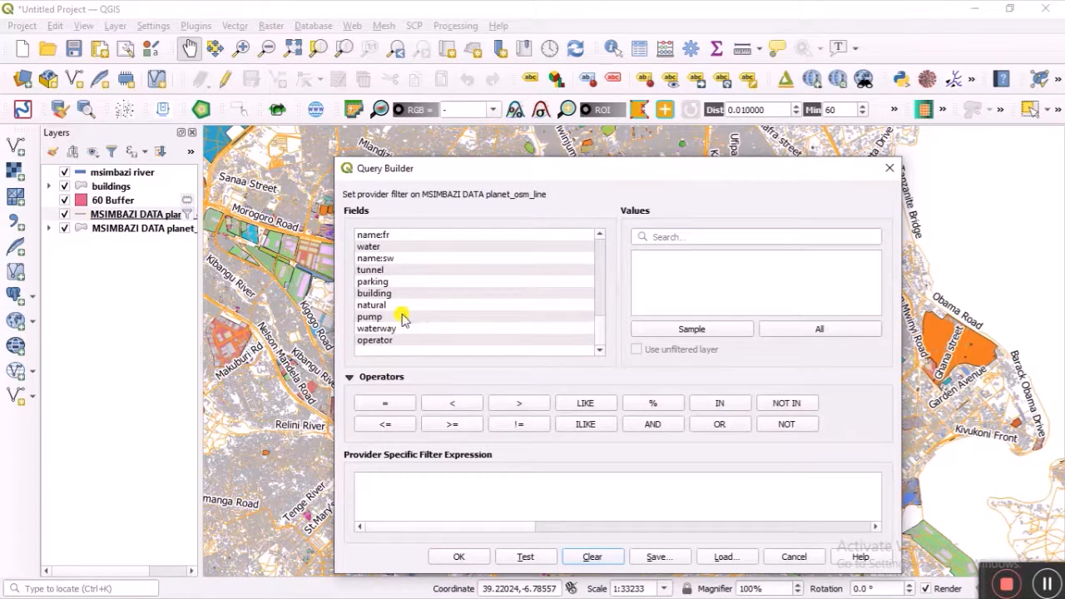
{"action": "scroll", "coordinate": [376, 298], "scroll_direction": "up", "scroll_amount": 1}
{"action": "scroll", "coordinate": [378, 295], "scroll_direction": "up", "scroll_amount": 1}
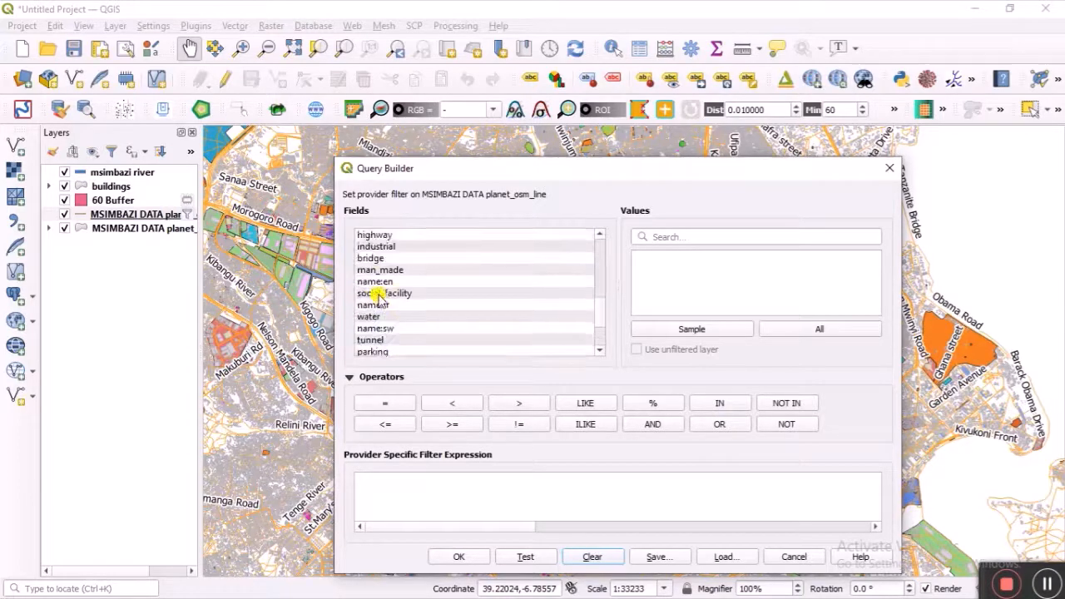
{"action": "scroll", "coordinate": [378, 295], "scroll_direction": "up", "scroll_amount": 1}
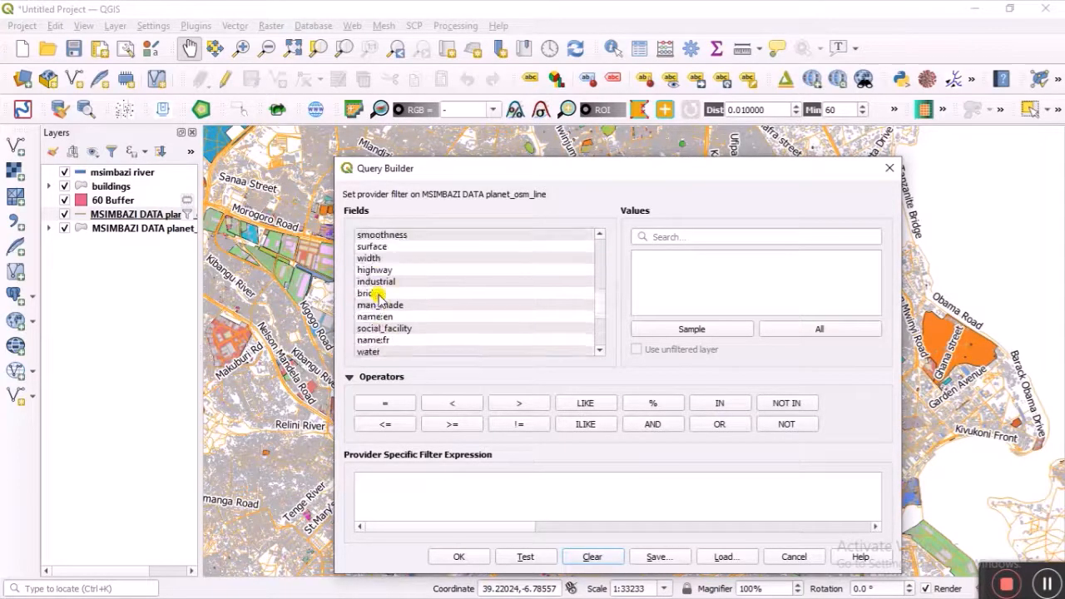
{"action": "scroll", "coordinate": [376, 291], "scroll_direction": "up", "scroll_amount": 1}
{"action": "scroll", "coordinate": [377, 295], "scroll_direction": "down", "scroll_amount": 1}
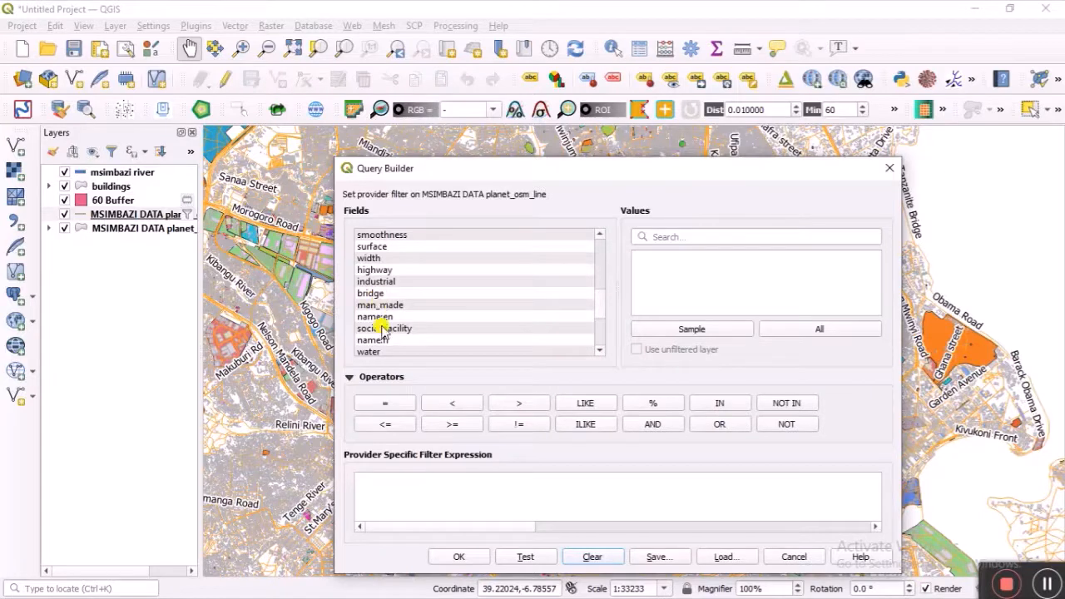
{"action": "scroll", "coordinate": [383, 331], "scroll_direction": "down", "scroll_amount": 1}
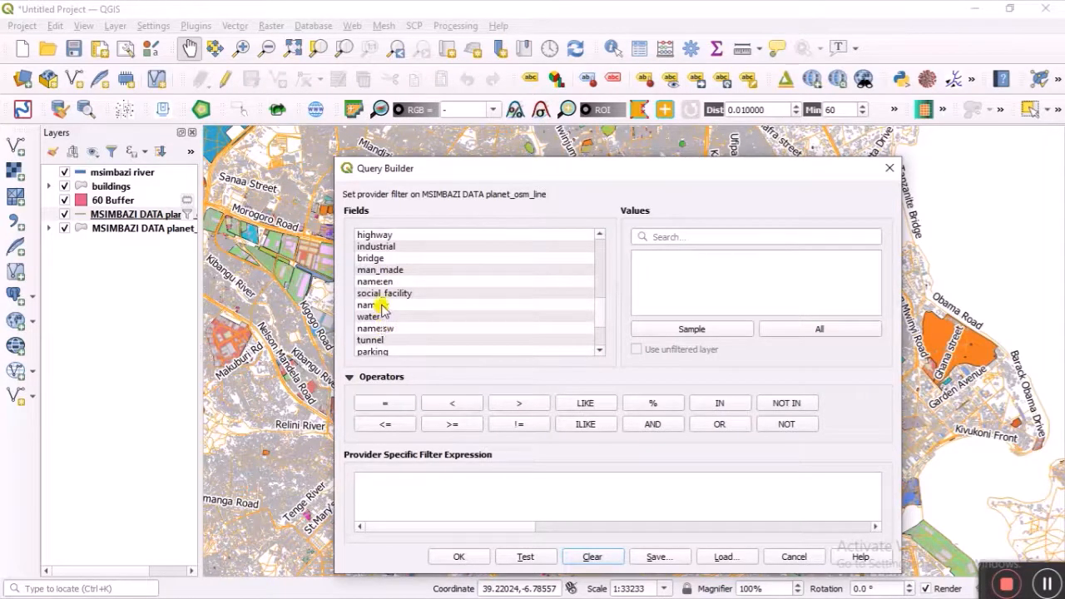
{"action": "scroll", "coordinate": [381, 325], "scroll_direction": "down", "scroll_amount": 1}
{"action": "scroll", "coordinate": [379, 330], "scroll_direction": "down", "scroll_amount": 1}
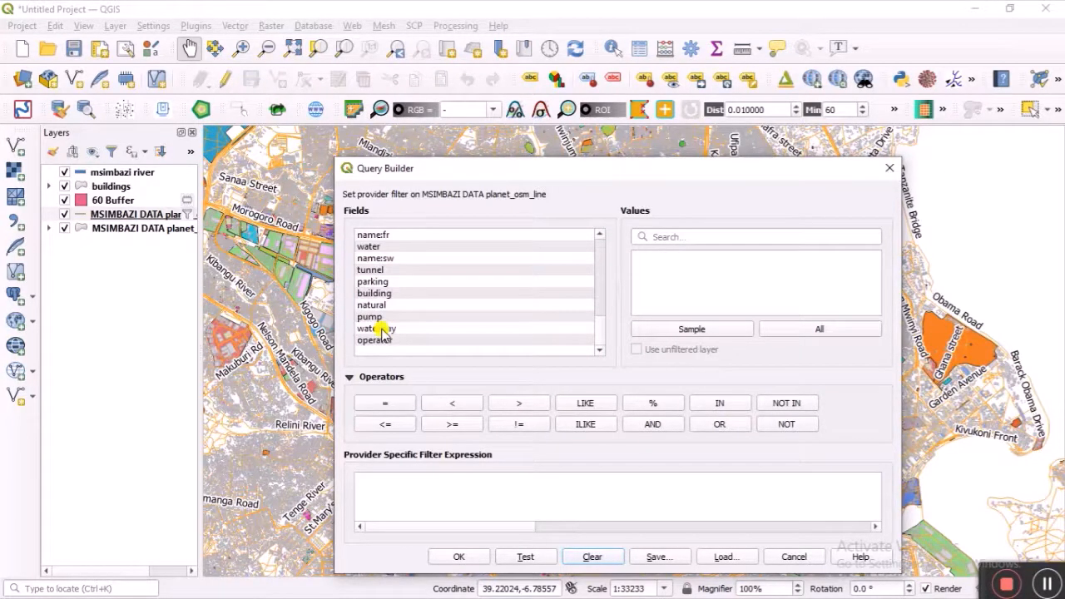
{"action": "scroll", "coordinate": [387, 285], "scroll_direction": "up", "scroll_amount": 1}
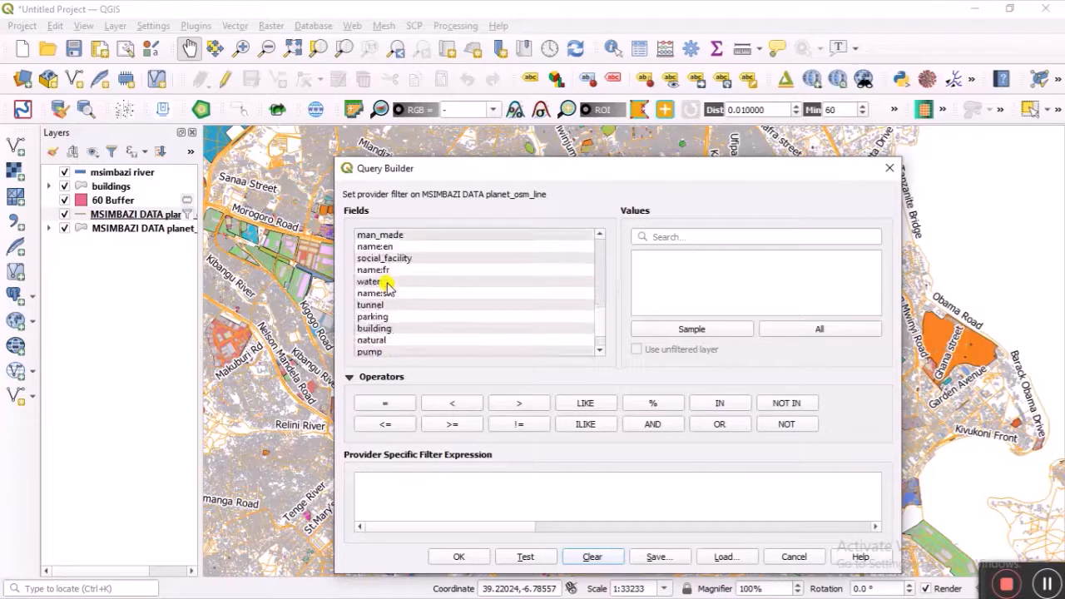
{"action": "scroll", "coordinate": [386, 285], "scroll_direction": "up", "scroll_amount": 1}
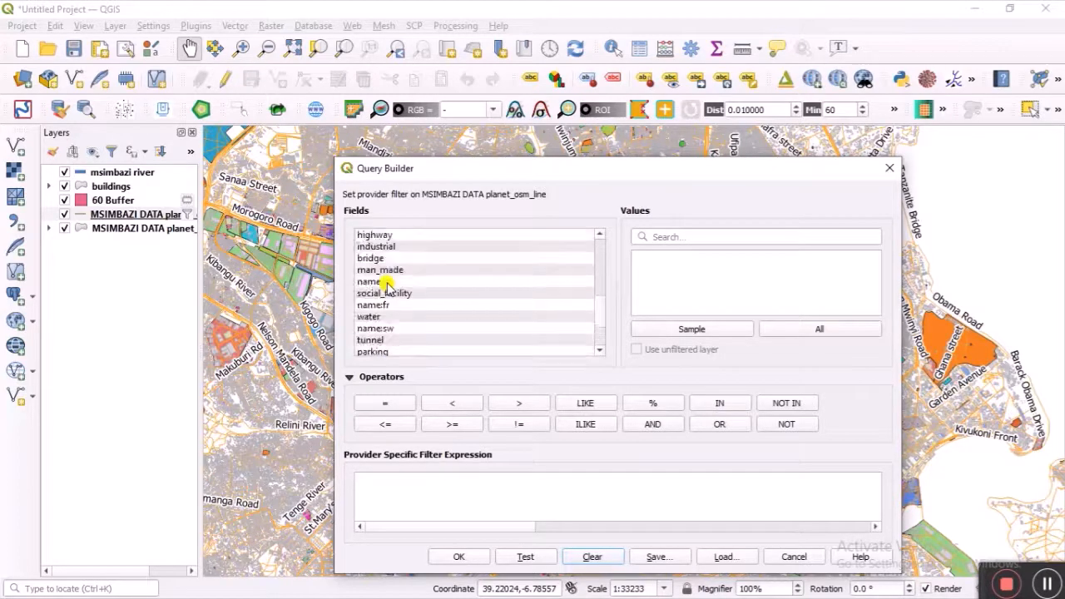
{"action": "double_click", "coordinate": [375, 234]}
{"action": "left_click", "coordinate": [385, 406]}
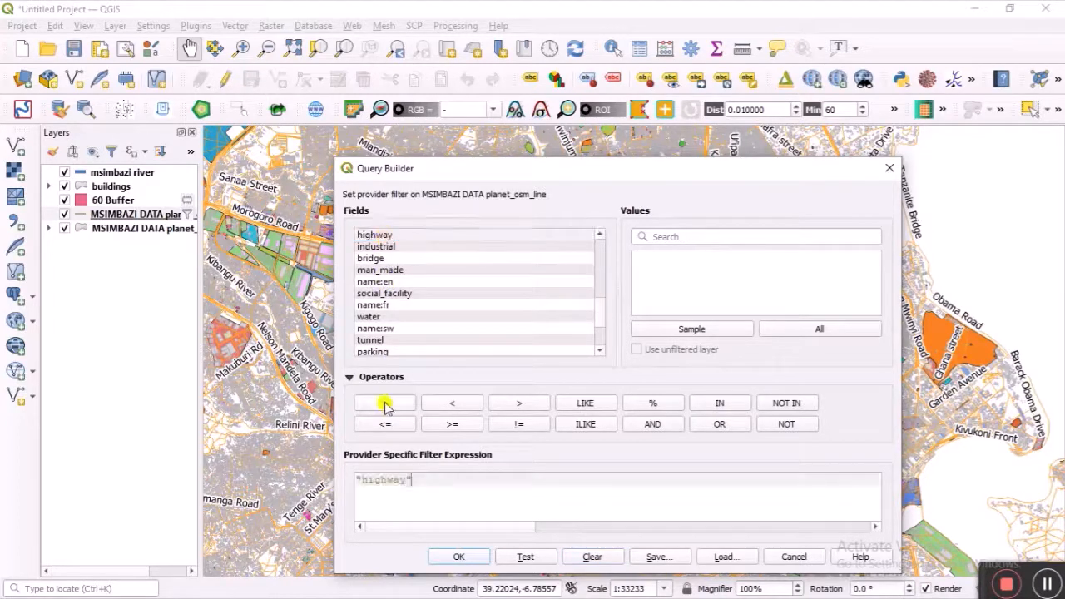
Step: List all highway field values, such as primary, residential and footway
{"action": "left_click", "coordinate": [839, 331]}
{"action": "scroll", "coordinate": [762, 281], "scroll_direction": "down", "scroll_amount": 2}
{"action": "scroll", "coordinate": [762, 282], "scroll_direction": "down", "scroll_amount": 4}
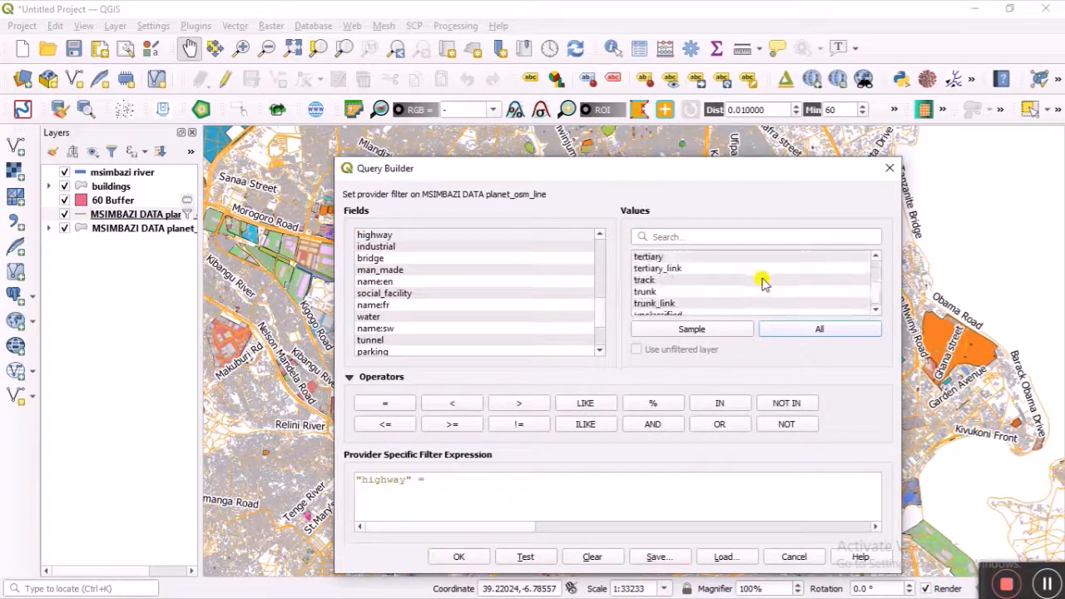
{"action": "scroll", "coordinate": [762, 281], "scroll_direction": "up", "scroll_amount": 3}
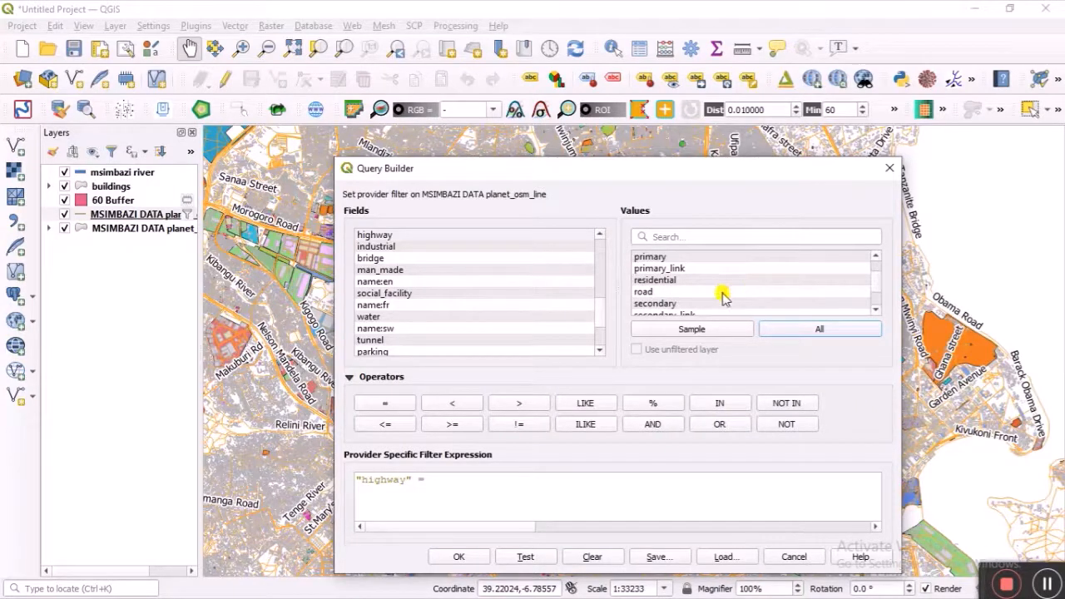
{"action": "scroll", "coordinate": [701, 282], "scroll_direction": "up", "scroll_amount": 3}
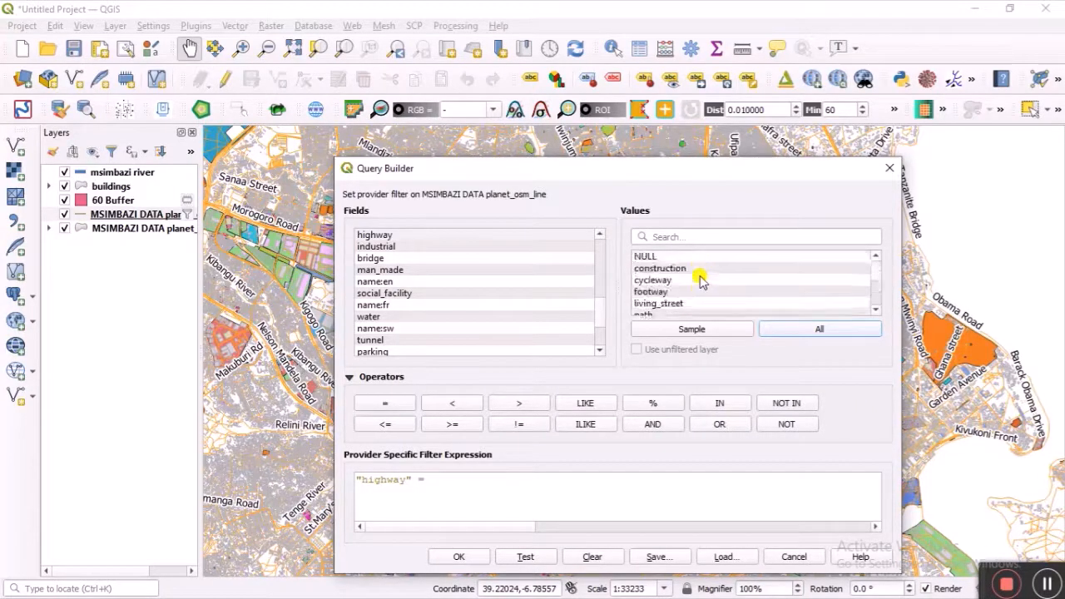
{"action": "scroll", "coordinate": [701, 282], "scroll_direction": "down", "scroll_amount": 1}
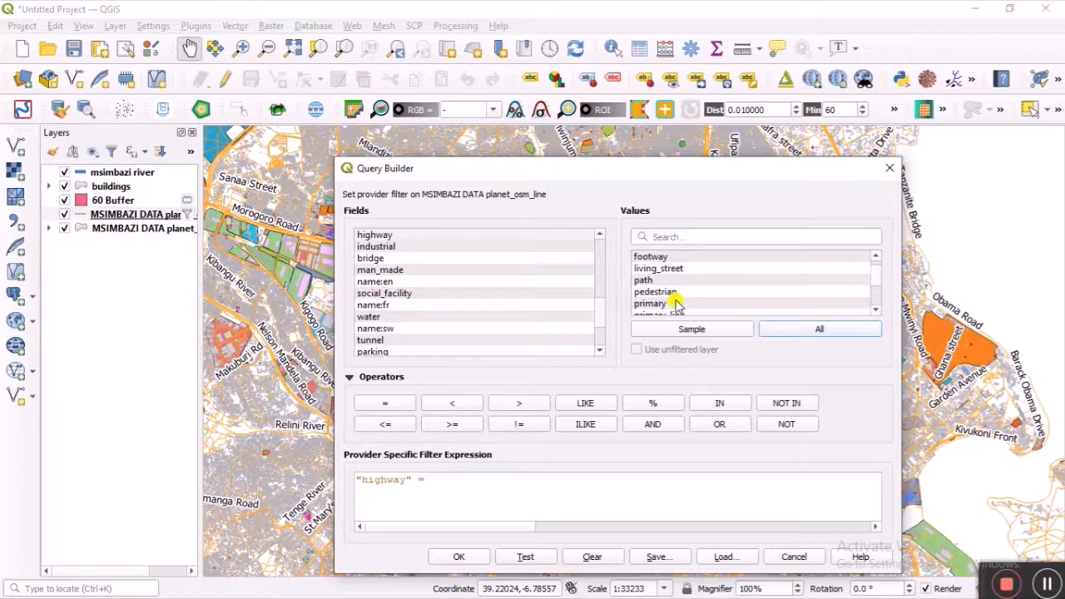
Step: Build the conditions "highway" = 'primary' OR "highway" = 'residential'
{"action": "double_click", "coordinate": [674, 303]}
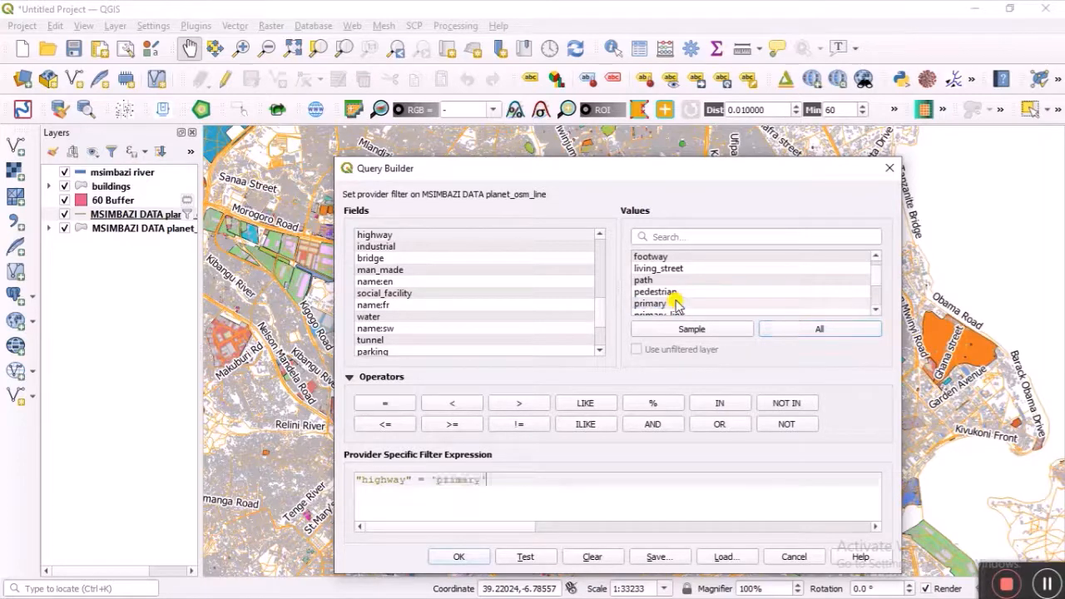
{"action": "left_click", "coordinate": [719, 423]}
{"action": "scroll", "coordinate": [708, 281], "scroll_direction": "down", "scroll_amount": 1}
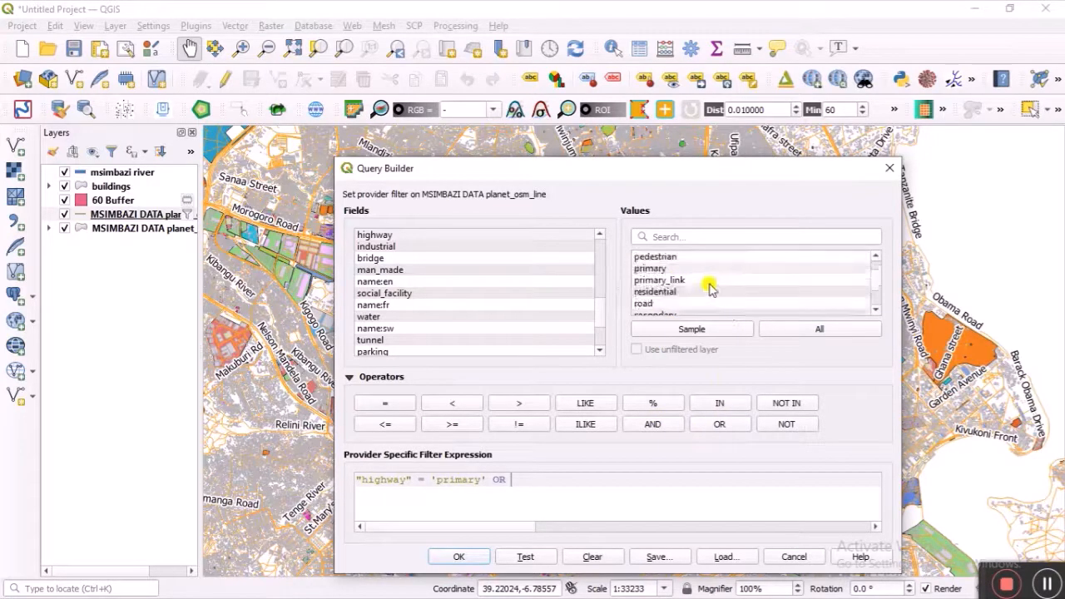
{"action": "double_click", "coordinate": [681, 292]}
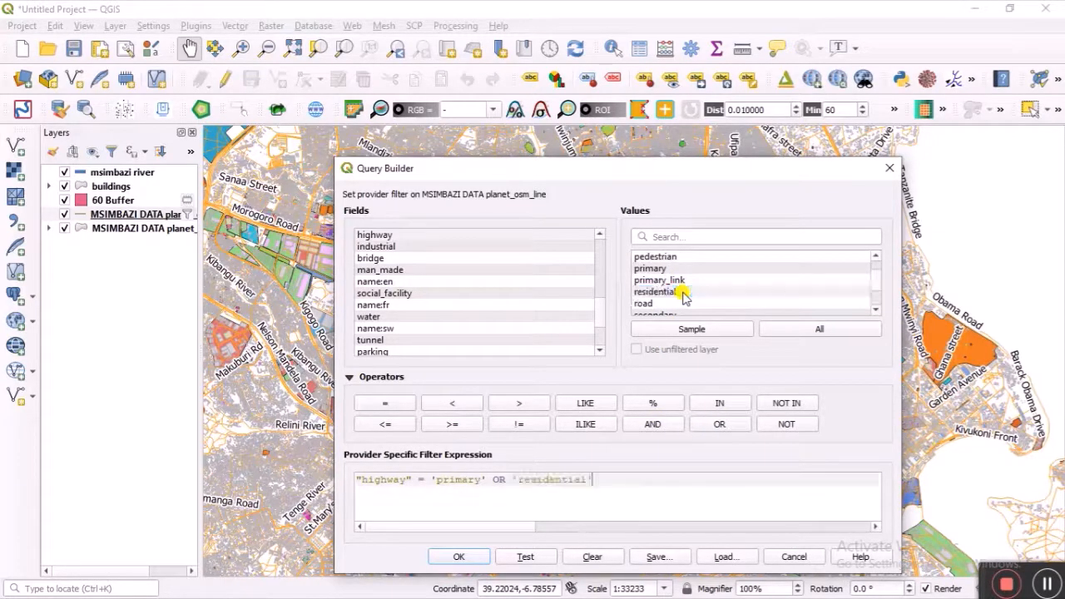
{"action": "left_click", "coordinate": [707, 425]}
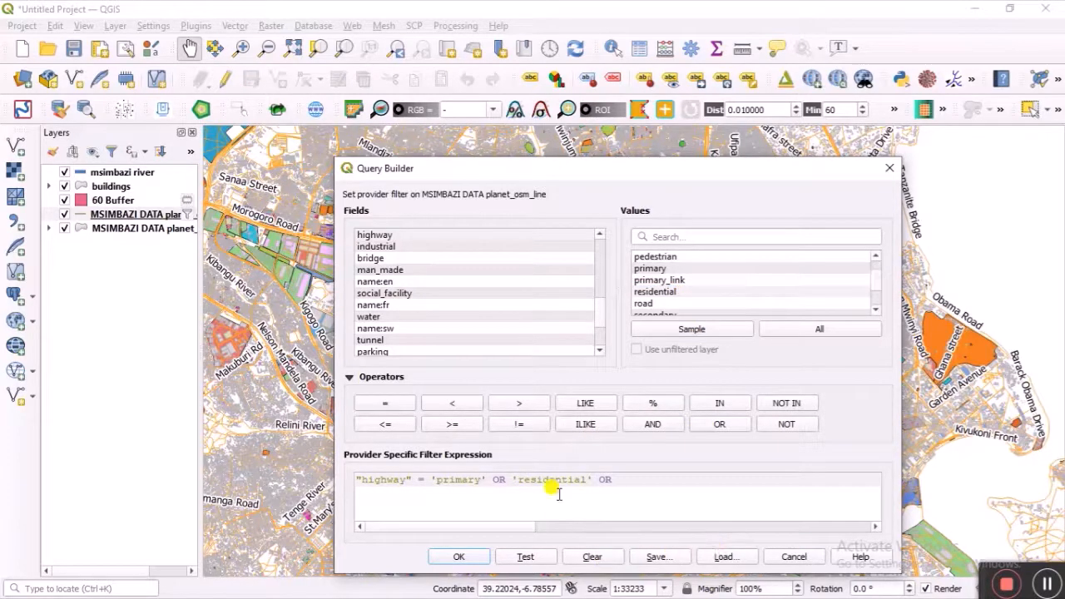
{"action": "left_click", "coordinate": [510, 480]}
{"action": "double_click", "coordinate": [374, 236]}
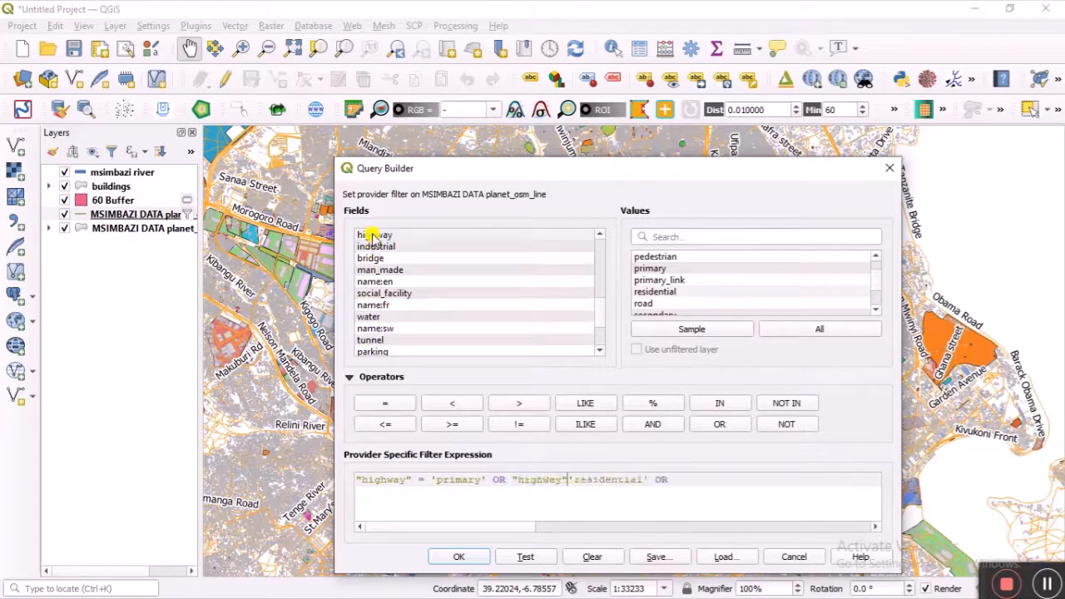
{"action": "left_click", "coordinate": [388, 403]}
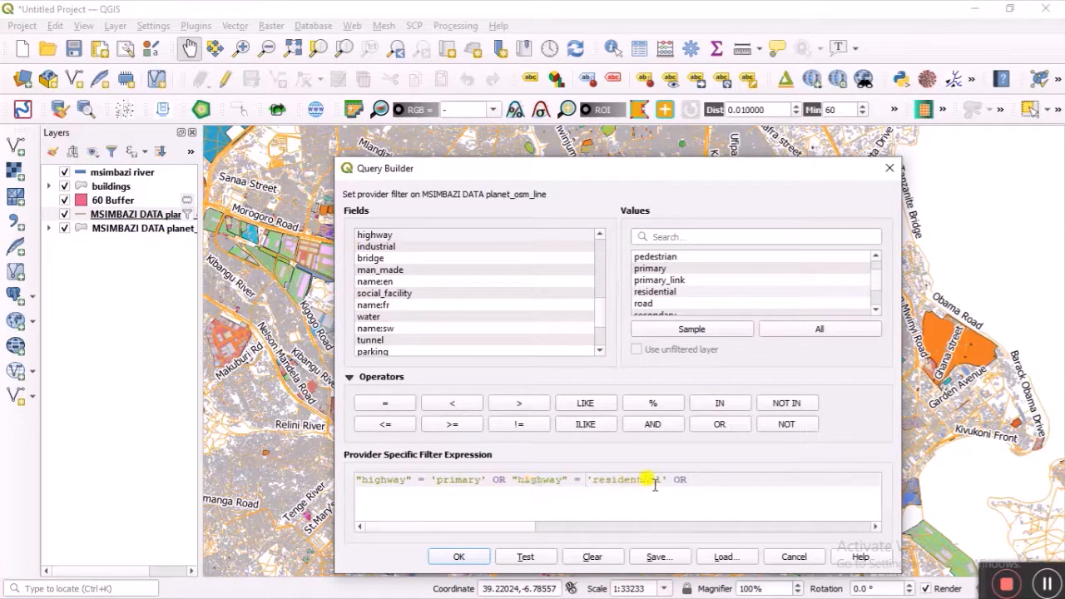
Step: Add a third condition "highway" = 'tertiary' to the filter
{"action": "left_click", "coordinate": [701, 482]}
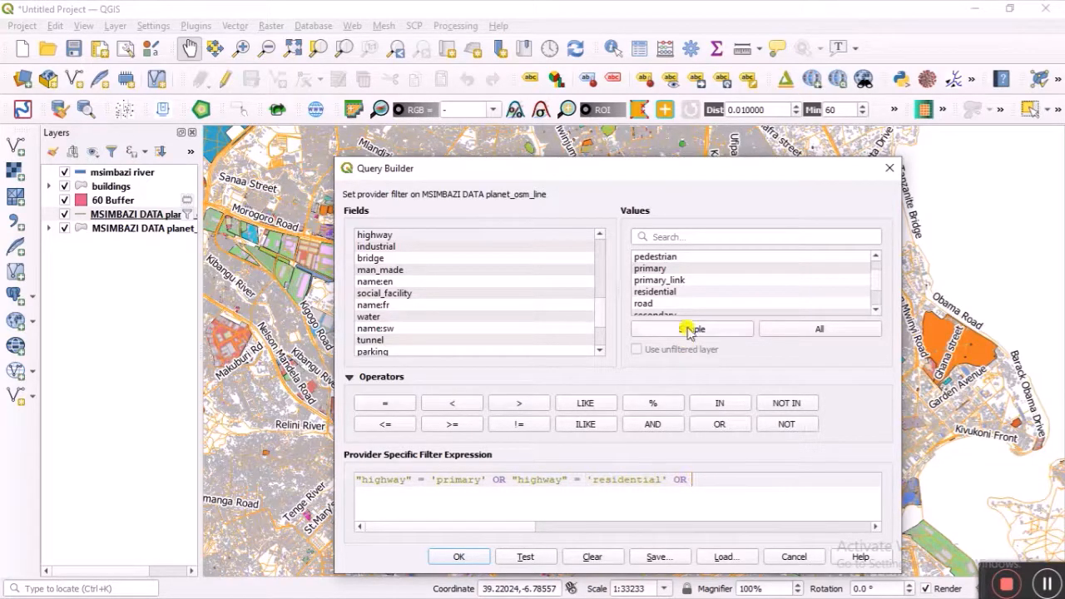
{"action": "double_click", "coordinate": [387, 235]}
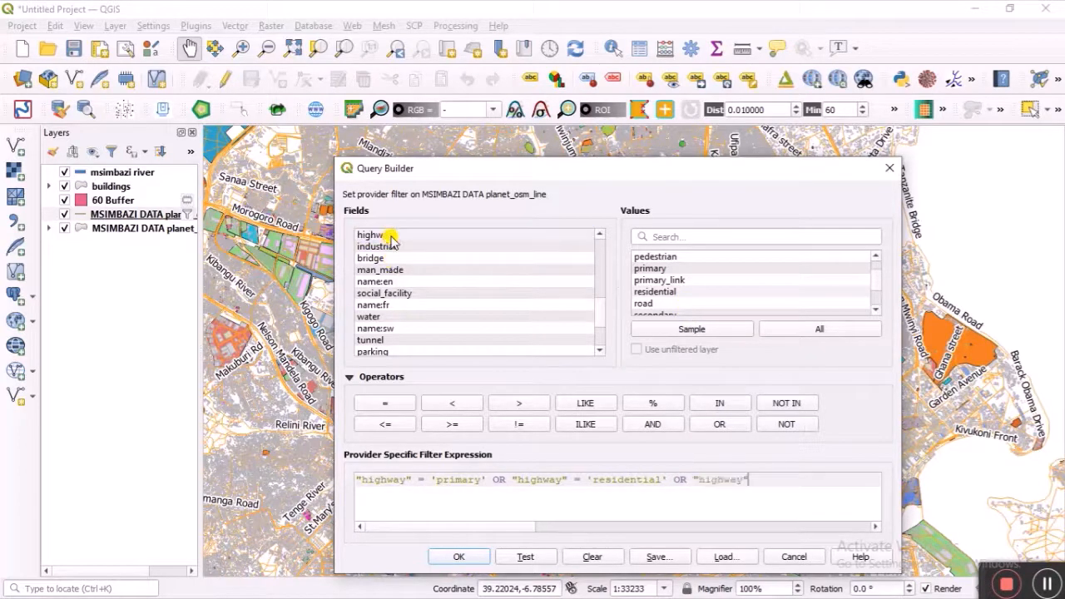
{"action": "scroll", "coordinate": [662, 304], "scroll_direction": "down", "scroll_amount": 2}
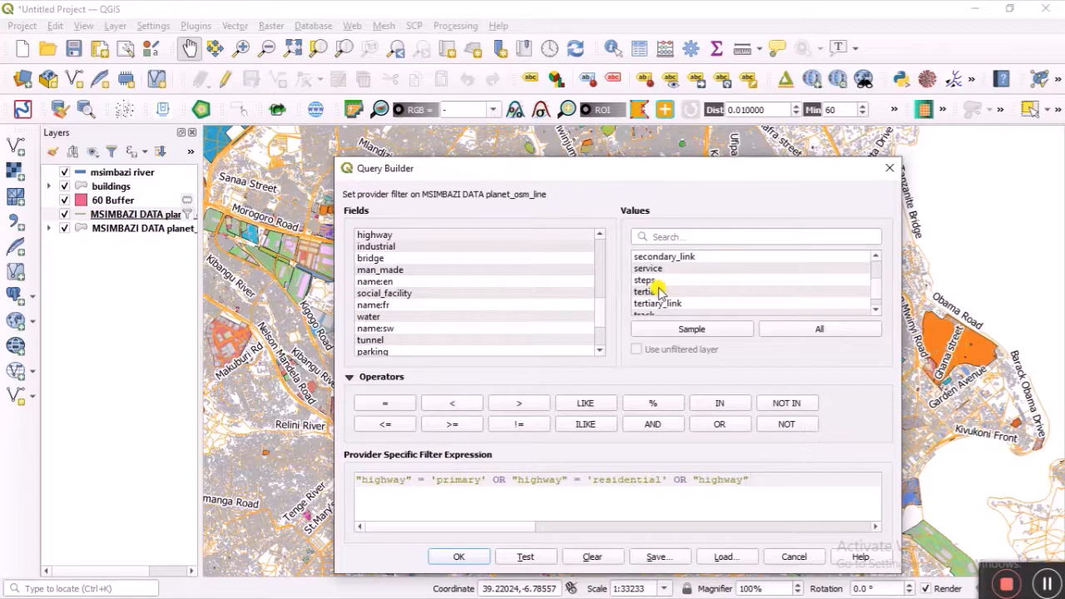
{"action": "double_click", "coordinate": [657, 291]}
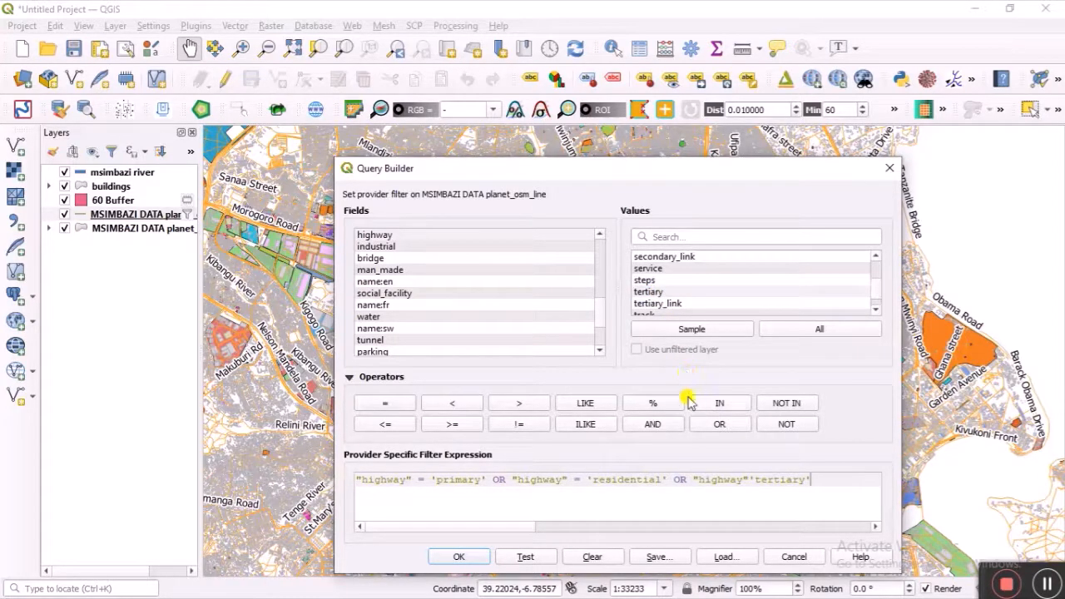
{"action": "left_click", "coordinate": [746, 479]}
{"action": "left_click", "coordinate": [396, 407]}
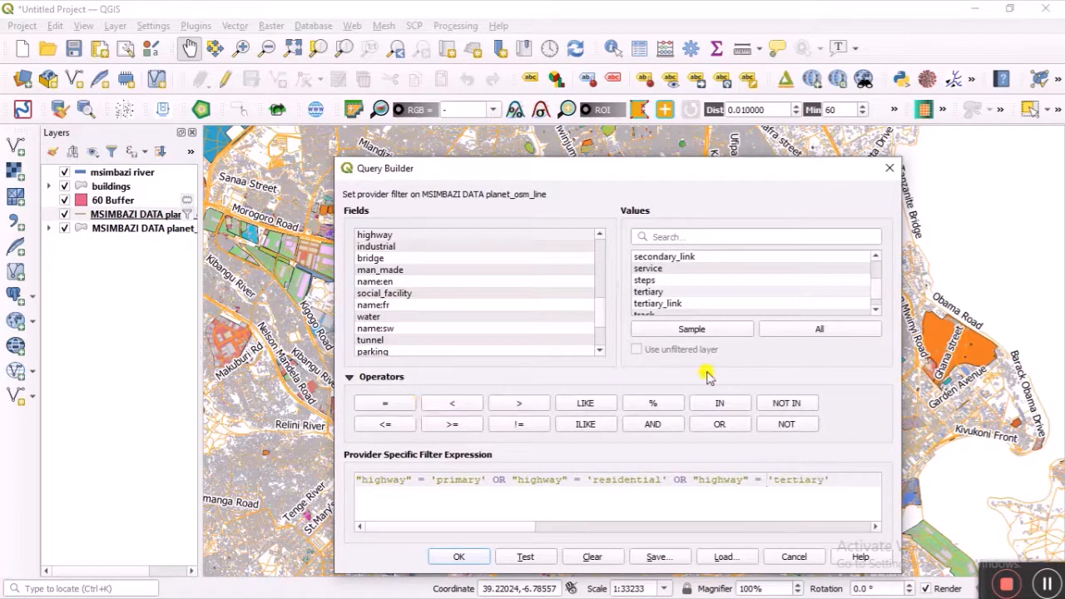
Step: Add a final OR "highway" = 'trunk' condition
{"action": "scroll", "coordinate": [726, 304], "scroll_direction": "down", "scroll_amount": 1}
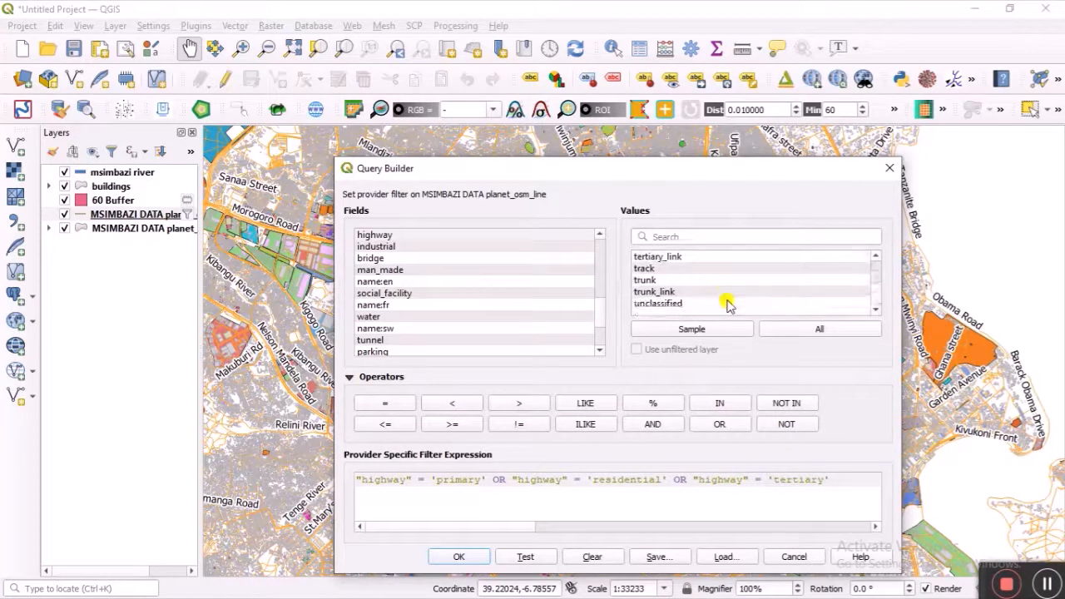
{"action": "scroll", "coordinate": [726, 303], "scroll_direction": "up", "scroll_amount": 1}
{"action": "scroll", "coordinate": [727, 303], "scroll_direction": "down", "scroll_amount": 1}
{"action": "left_click", "coordinate": [724, 426]}
{"action": "double_click", "coordinate": [368, 234]}
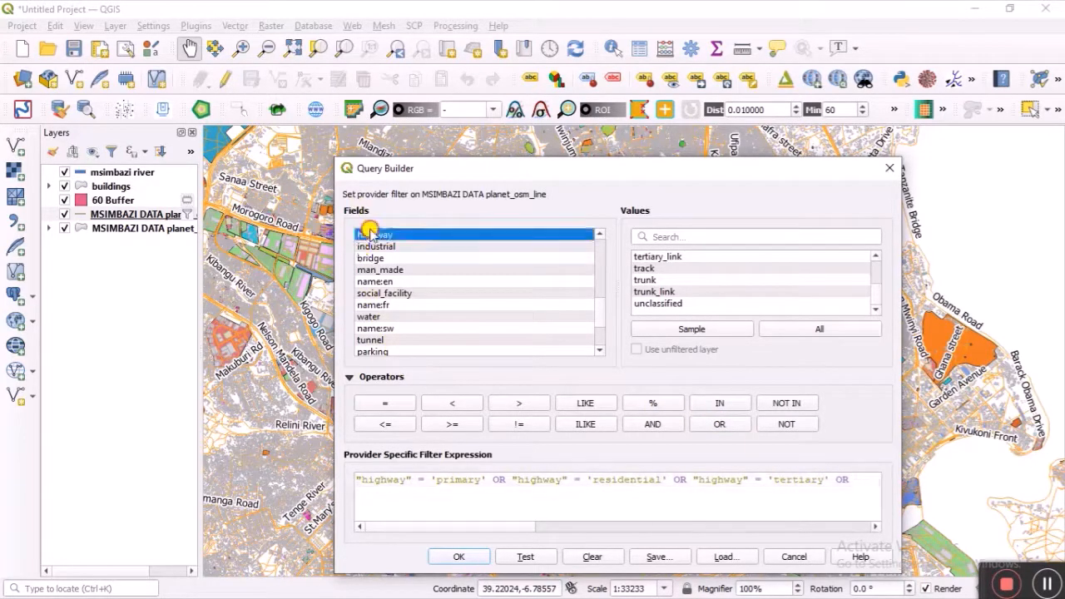
{"action": "left_click", "coordinate": [381, 403]}
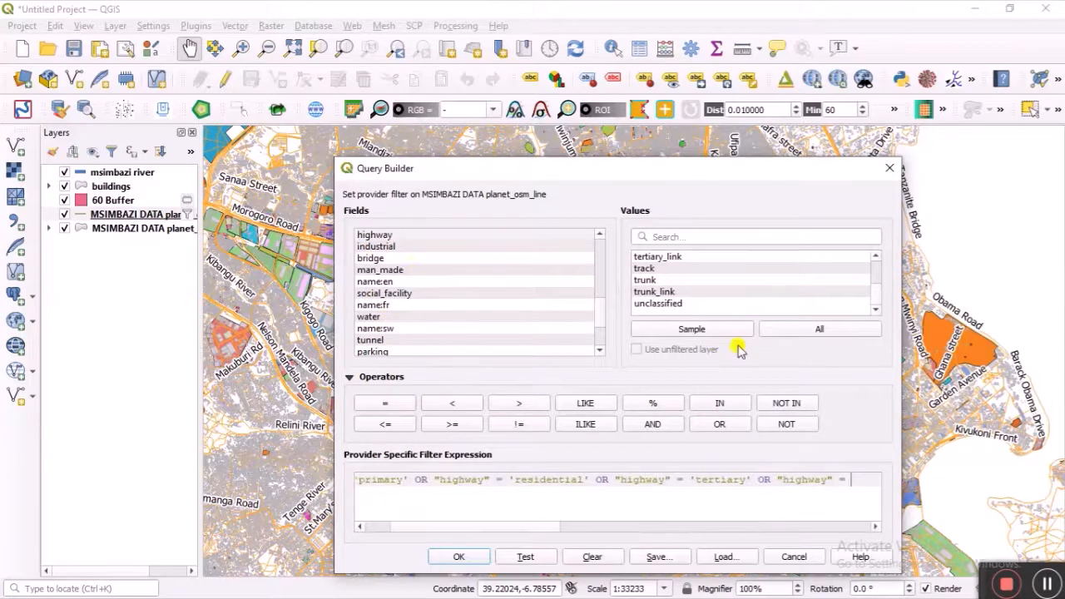
{"action": "double_click", "coordinate": [670, 279]}
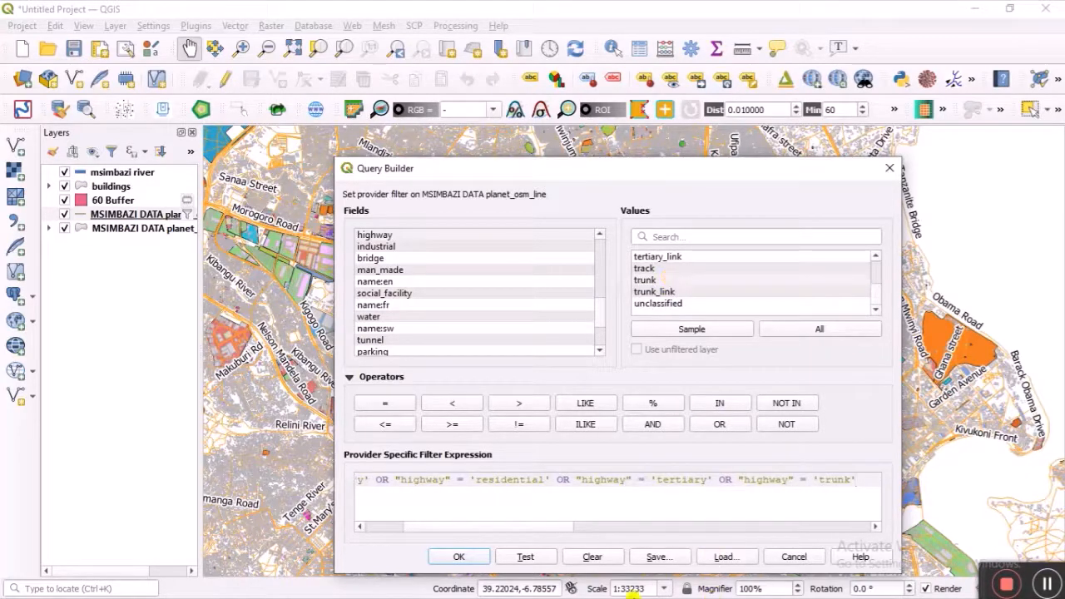
Step: Apply the primary/residential/tertiary/trunk highway filter to the MSIMBAZI DATA lines layer
{"action": "left_click", "coordinate": [460, 557]}
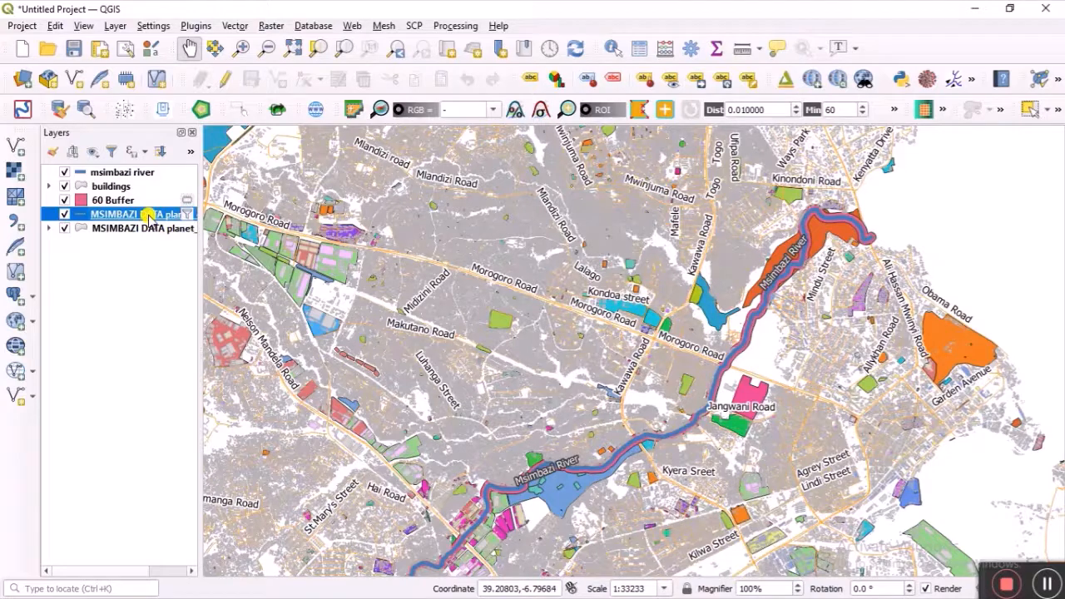
Step: Buffer the msimbazi river by 200 m with Dissolve result ticked, adding the Buffered layer
{"action": "left_click", "coordinate": [129, 172]}
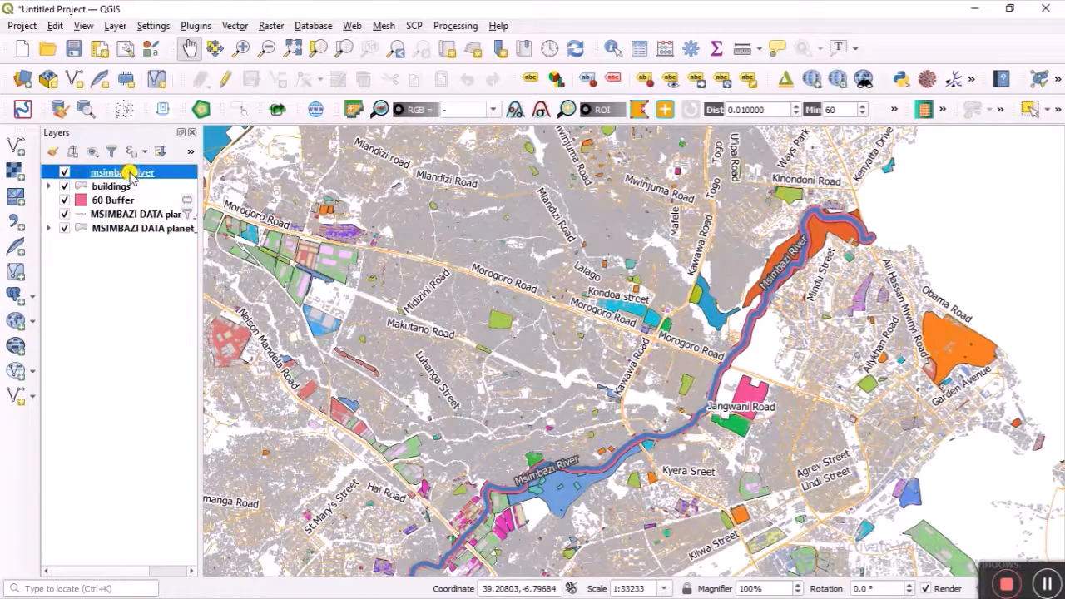
{"action": "right_click", "coordinate": [128, 172]}
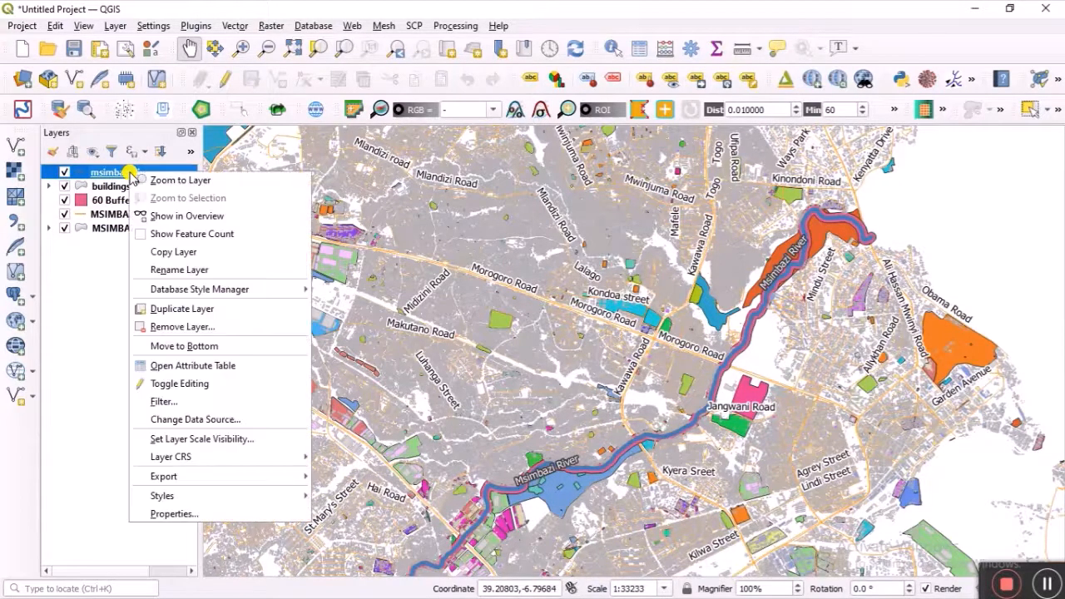
{"action": "key", "text": "Escape"}
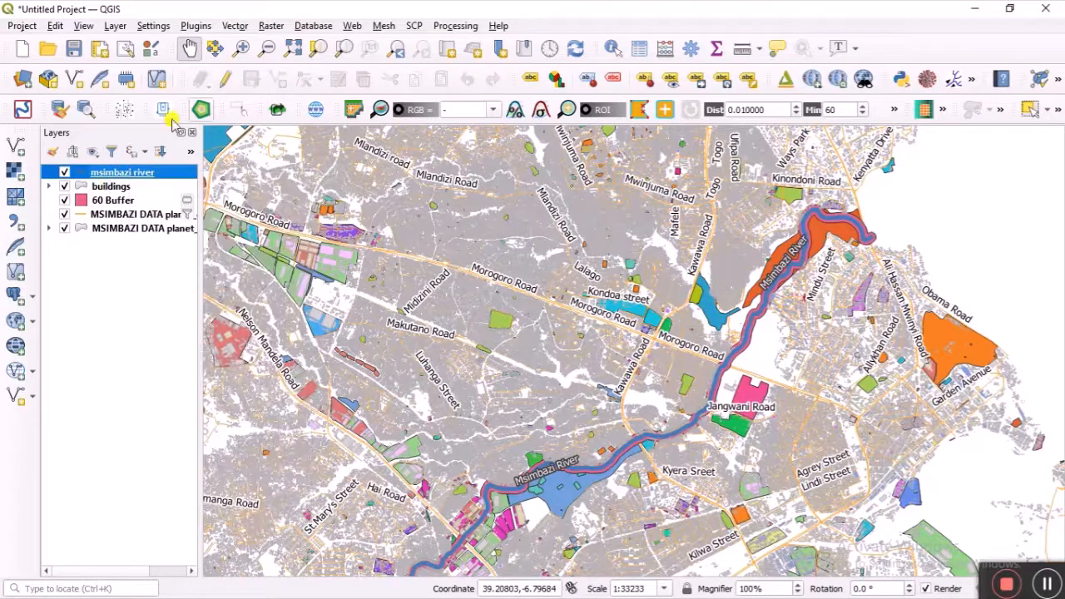
{"action": "left_click", "coordinate": [233, 26]}
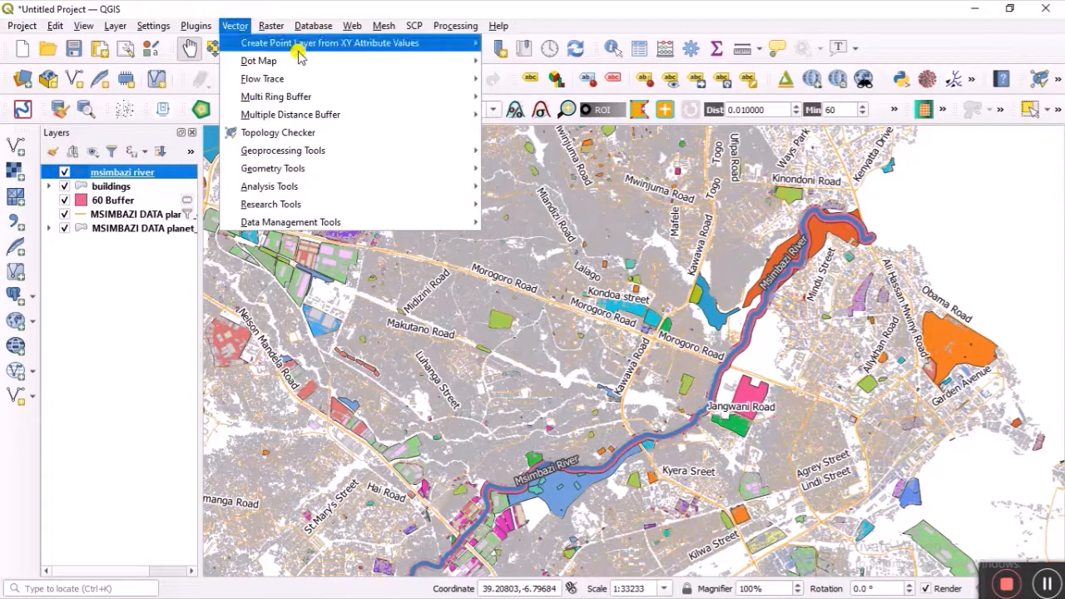
{"action": "mouse_move", "coordinate": [424, 158]}
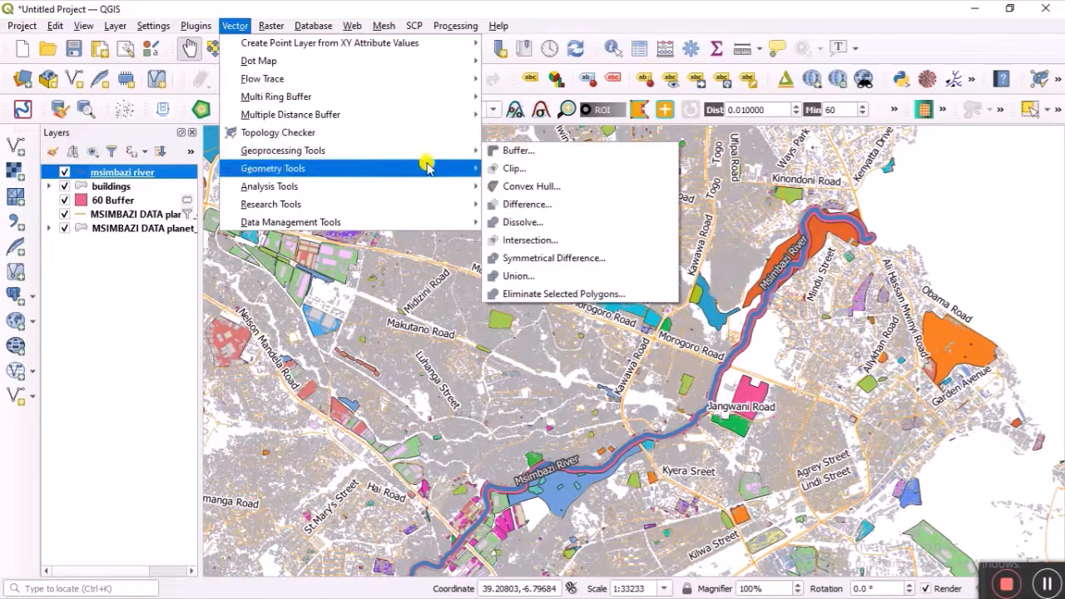
{"action": "left_click", "coordinate": [511, 150]}
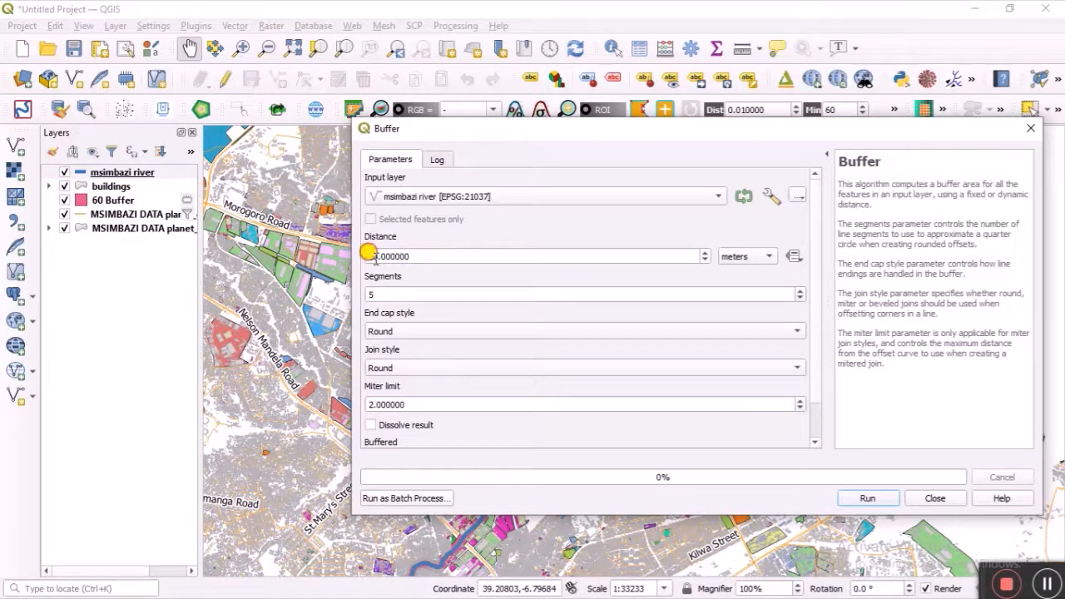
{"action": "left_click", "coordinate": [375, 258]}
{"action": "key", "text": "BackSpace"}
{"action": "type", "text": "20"}
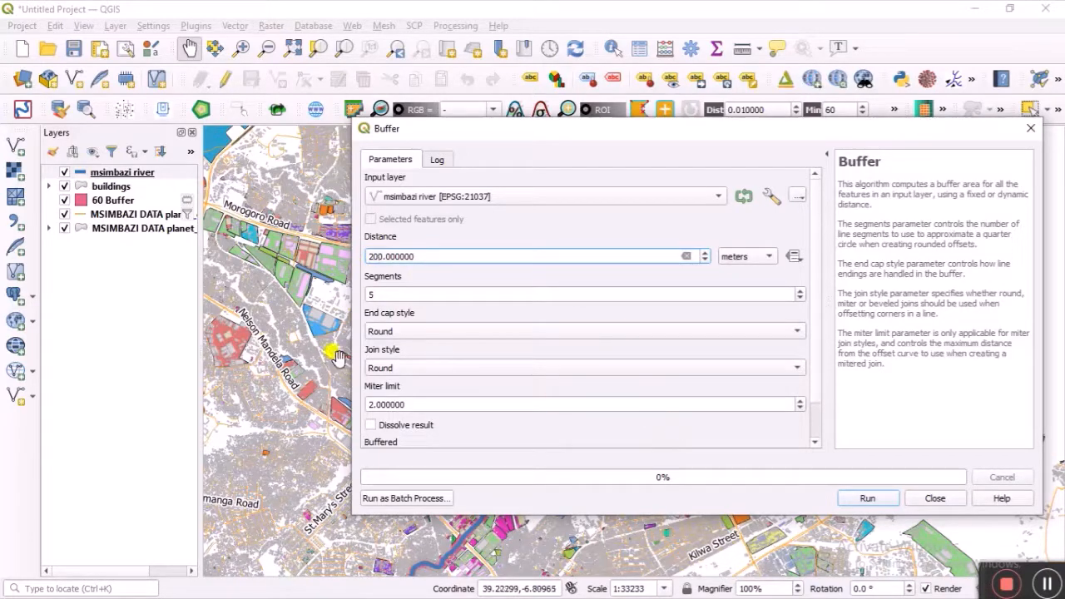
{"action": "left_click", "coordinate": [371, 425]}
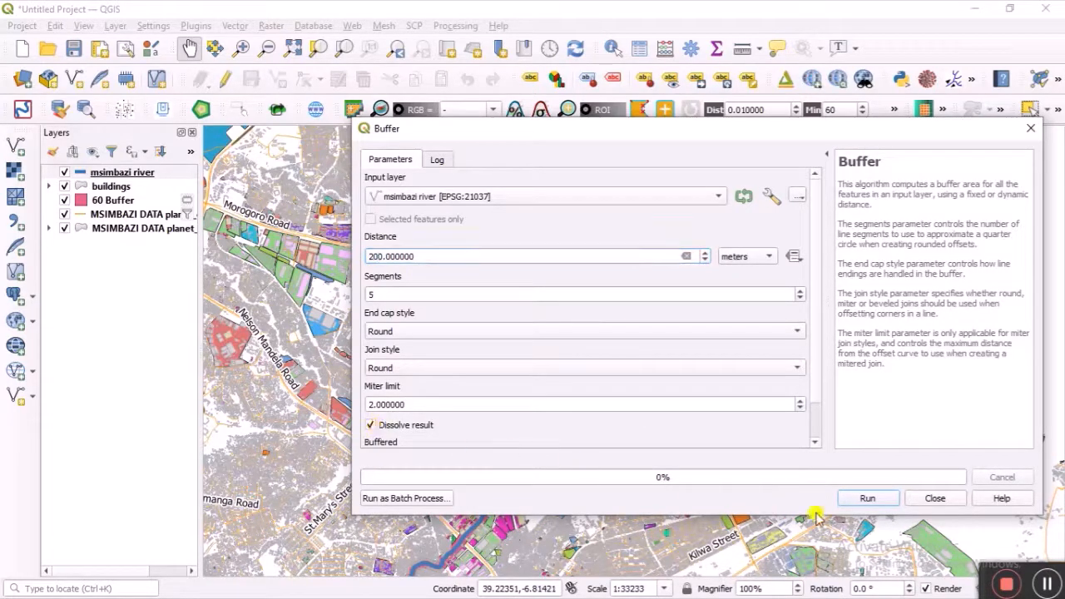
{"action": "left_click", "coordinate": [880, 501]}
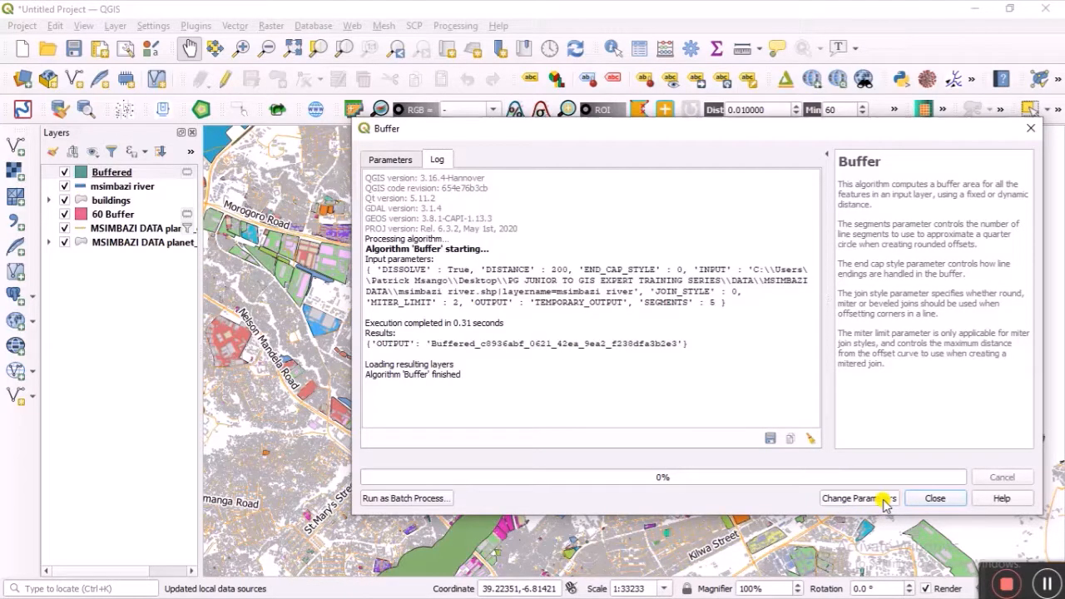
{"action": "left_click", "coordinate": [934, 498]}
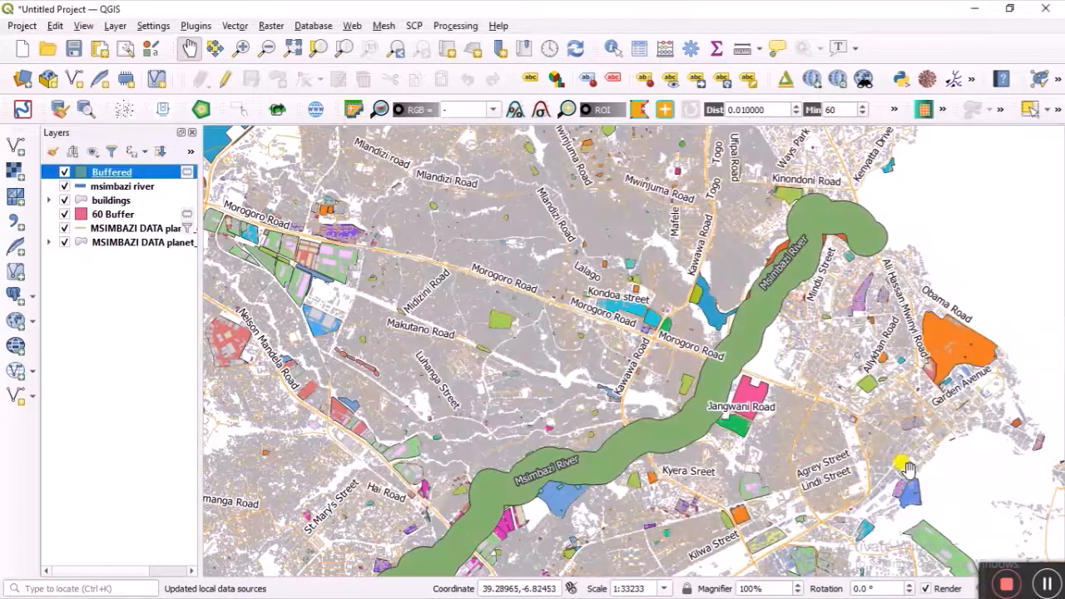
Step: Rename the Buffered layer to '200 M Buffer' and select it
{"action": "right_click", "coordinate": [119, 172]}
{"action": "left_click", "coordinate": [143, 268]}
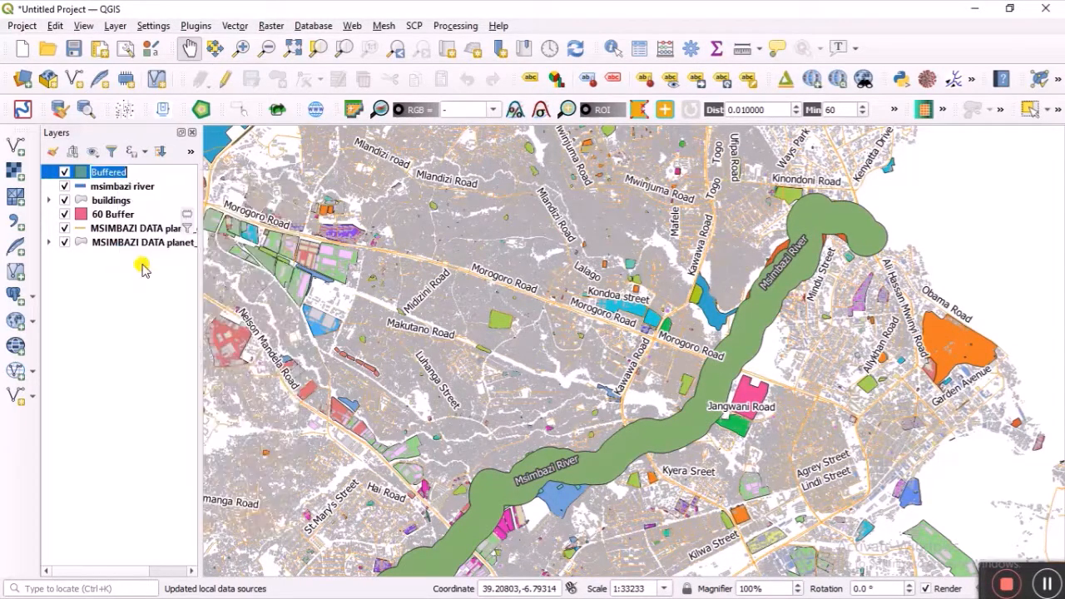
{"action": "left_click", "coordinate": [96, 171]}
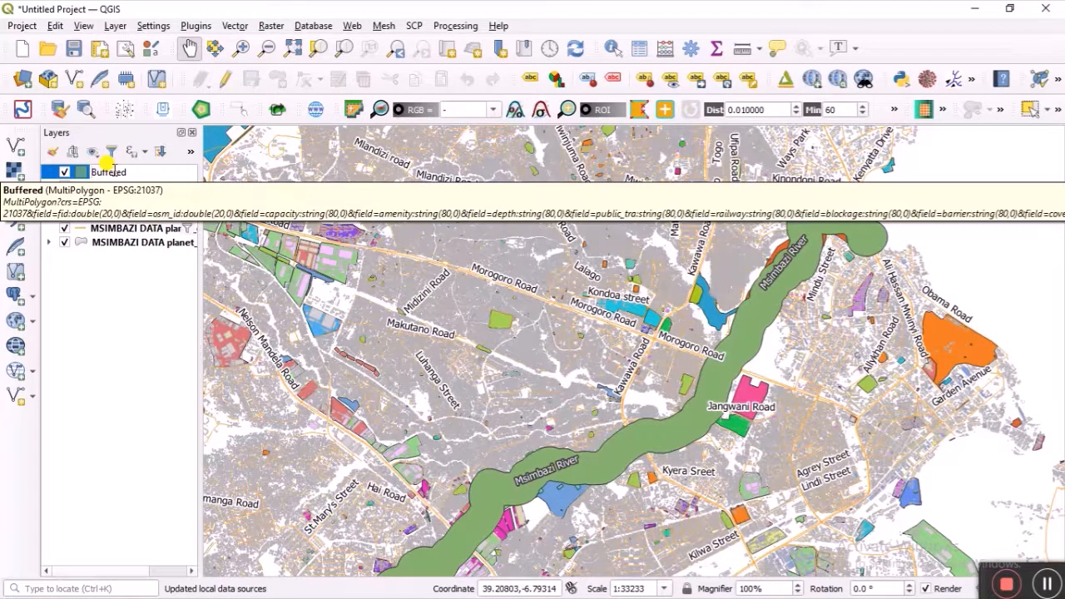
{"action": "type", "text": "2"}
{"action": "type", "text": "00"}
{"action": "type", "text": " V"}
{"action": "key", "text": "Return"}
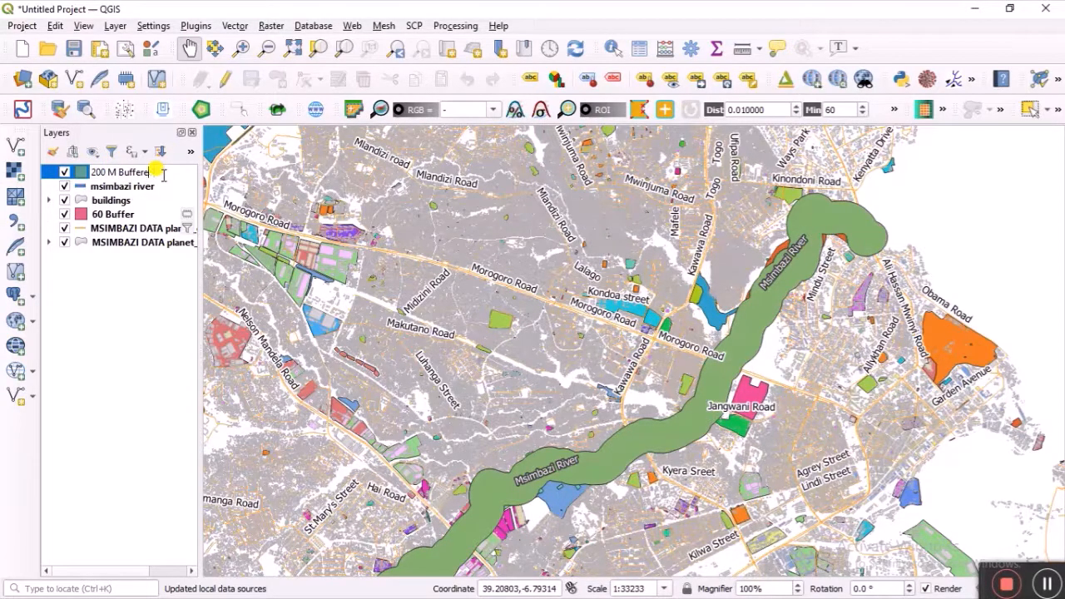
{"action": "left_click", "coordinate": [108, 318]}
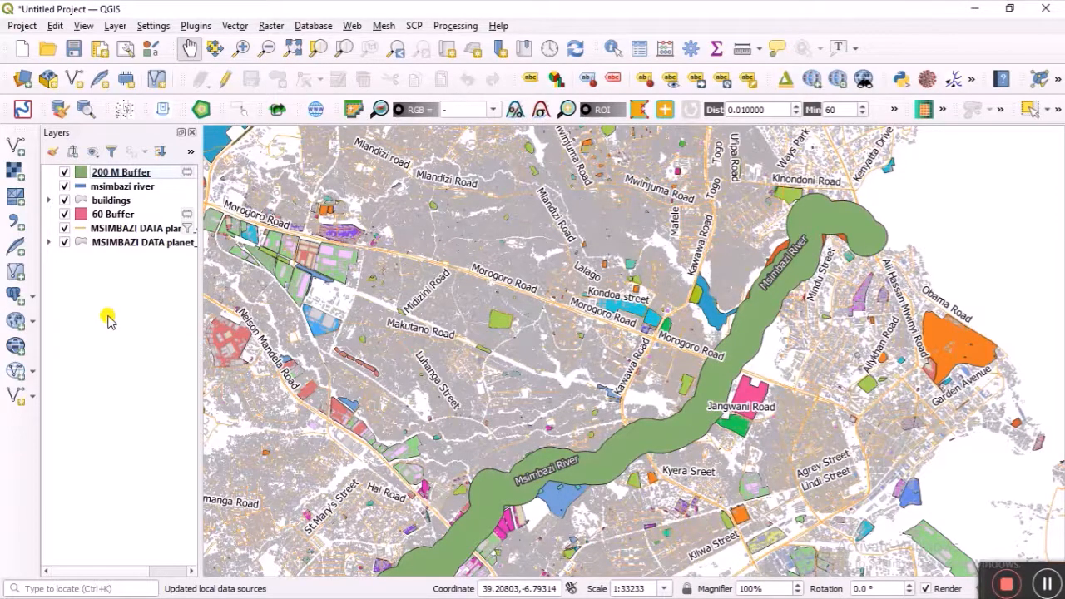
{"action": "left_click", "coordinate": [80, 176]}
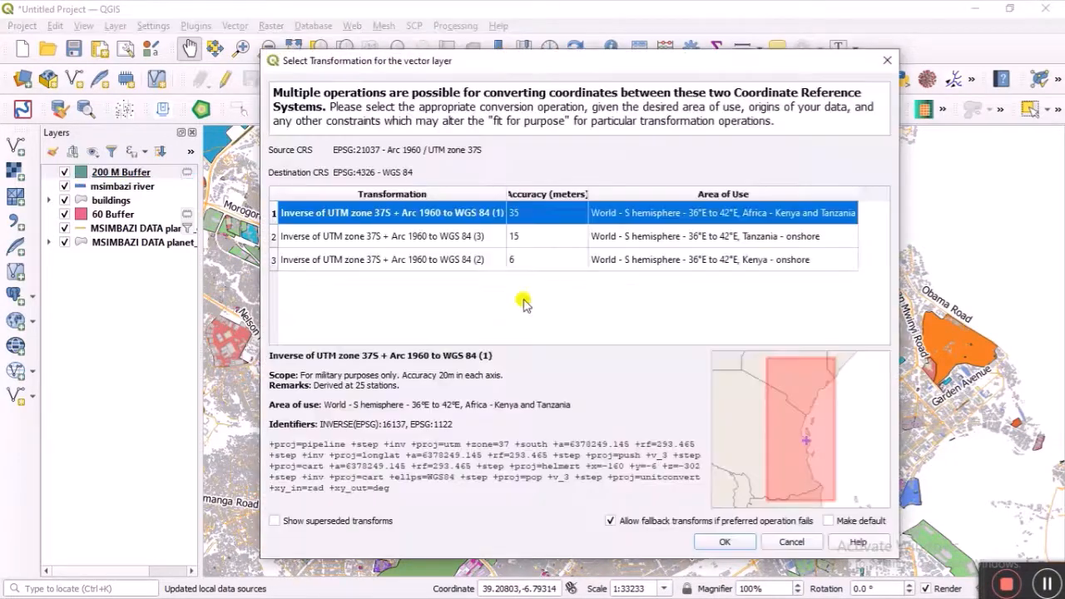
Step: Make the buffer fill transparent and give it a red outline 0.86 mm wide
{"action": "left_click", "coordinate": [791, 544]}
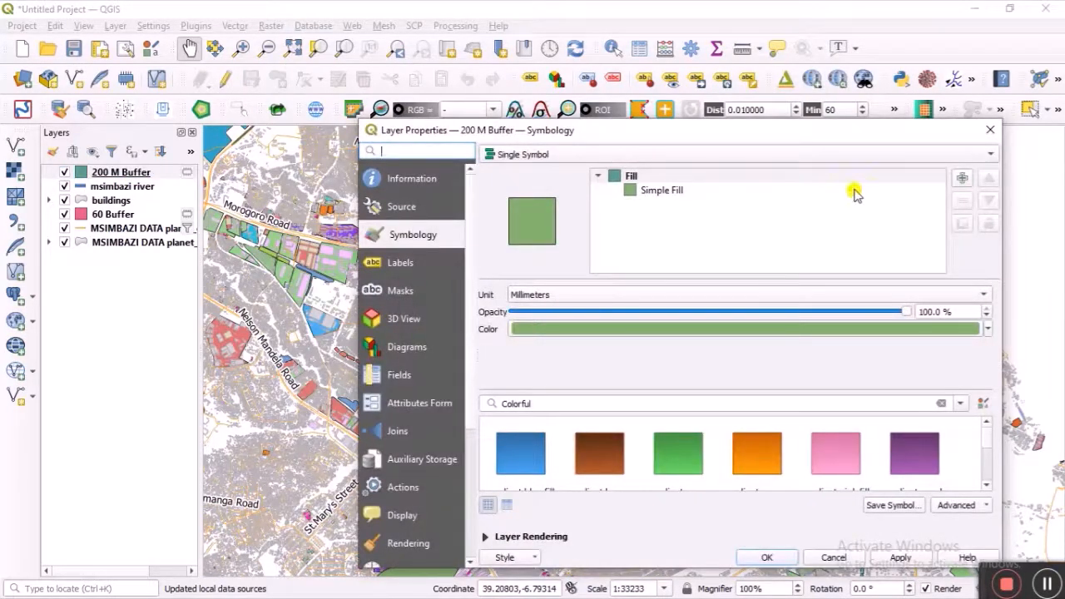
{"action": "left_click", "coordinate": [854, 190]}
{"action": "left_click", "coordinate": [941, 324]}
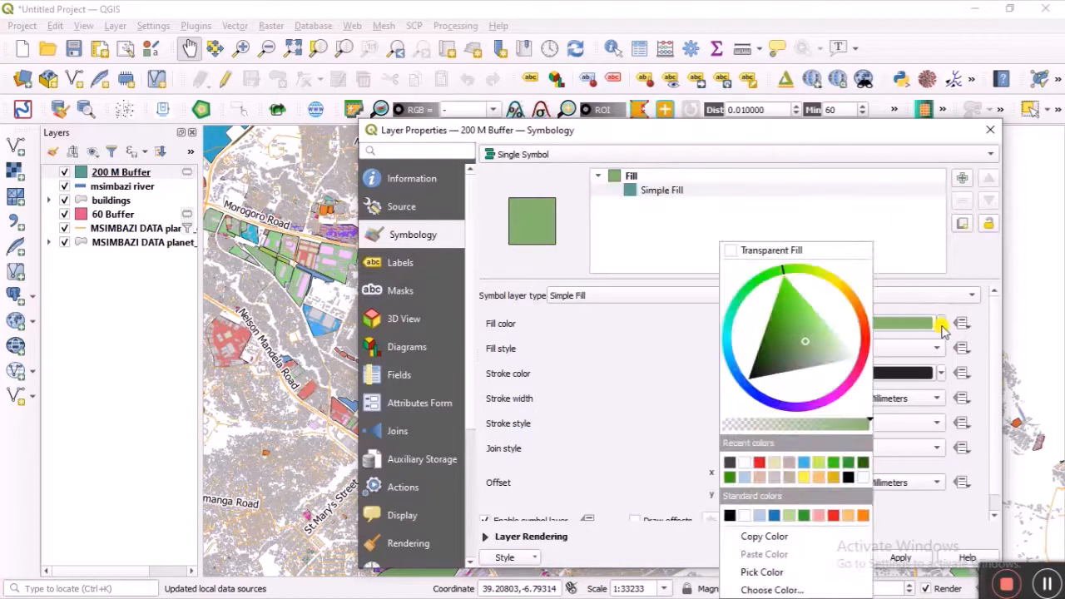
{"action": "left_click", "coordinate": [776, 250]}
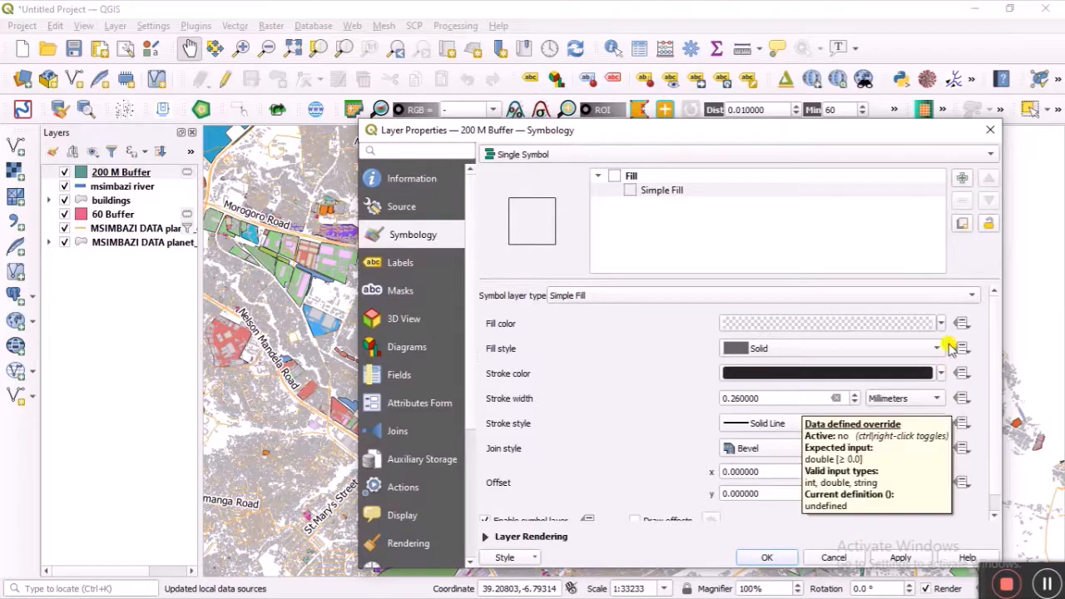
{"action": "left_click", "coordinate": [940, 374]}
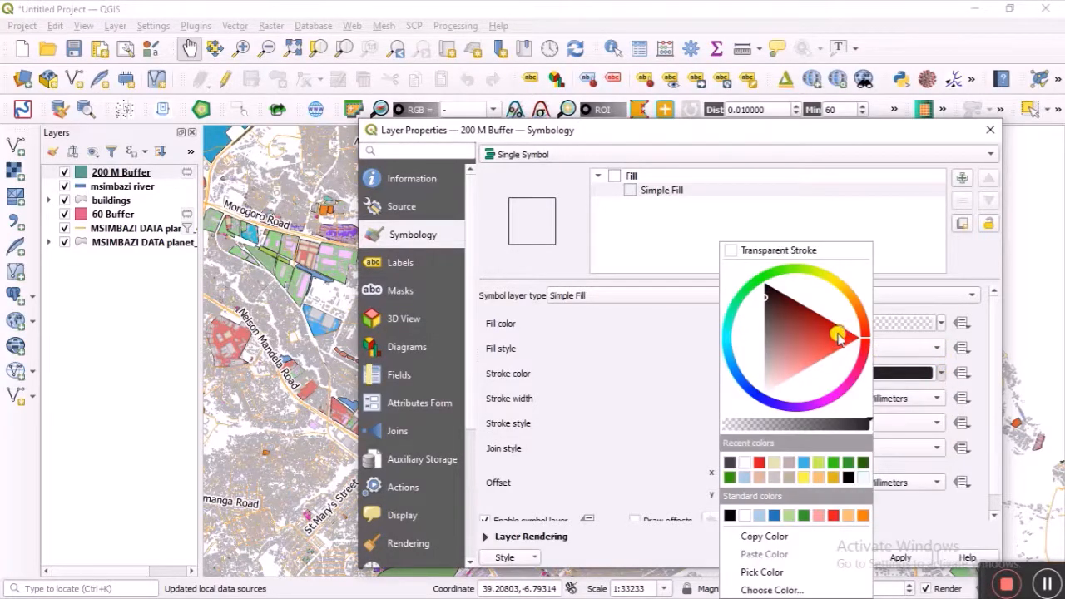
{"action": "left_click", "coordinate": [838, 334]}
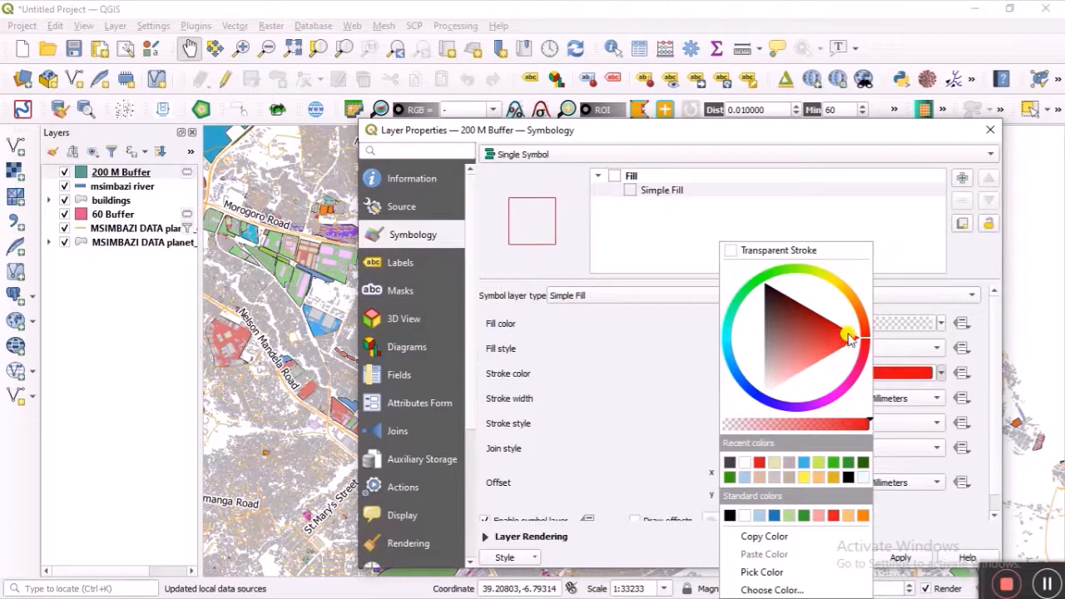
{"action": "left_click", "coordinate": [834, 515]}
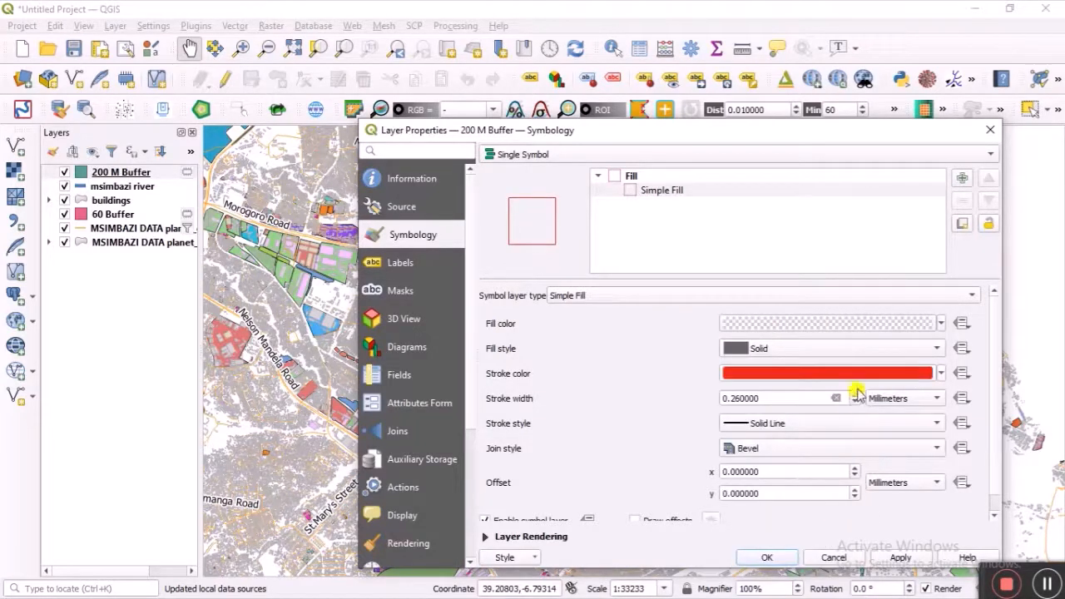
{"action": "left_click", "coordinate": [857, 396]}
{"action": "left_click", "coordinate": [857, 395]}
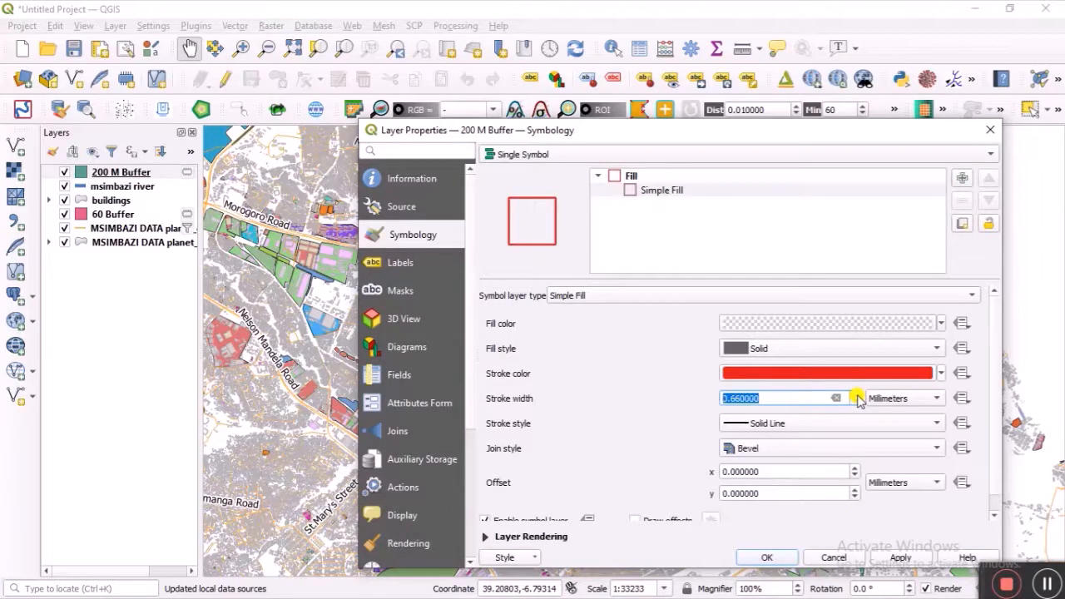
{"action": "left_click", "coordinate": [856, 395]}
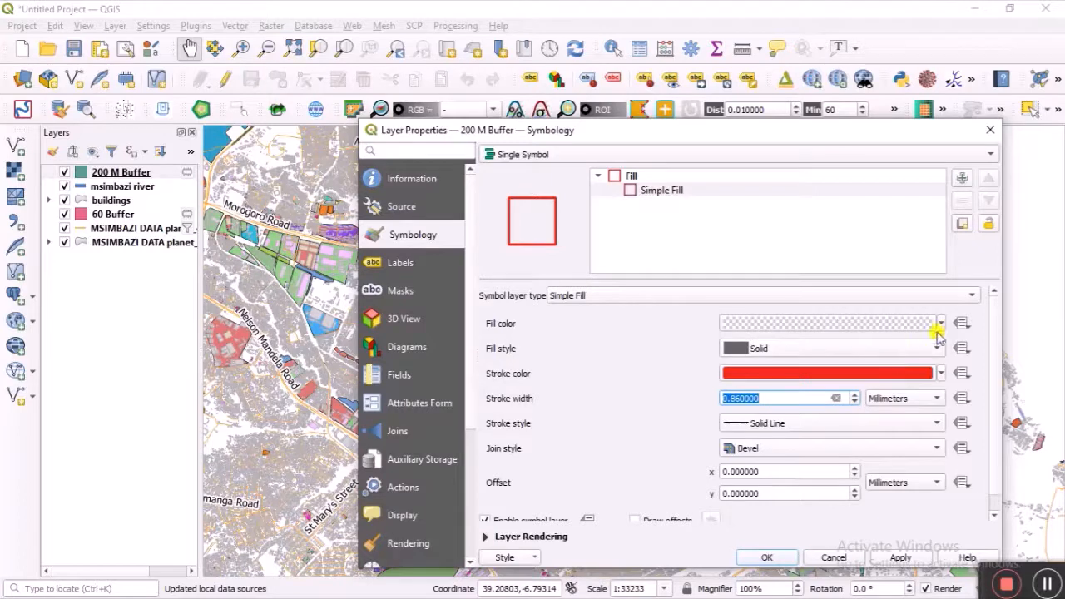
Step: Set the buffer fill to semi-transparent red and apply the style
{"action": "left_click", "coordinate": [941, 323]}
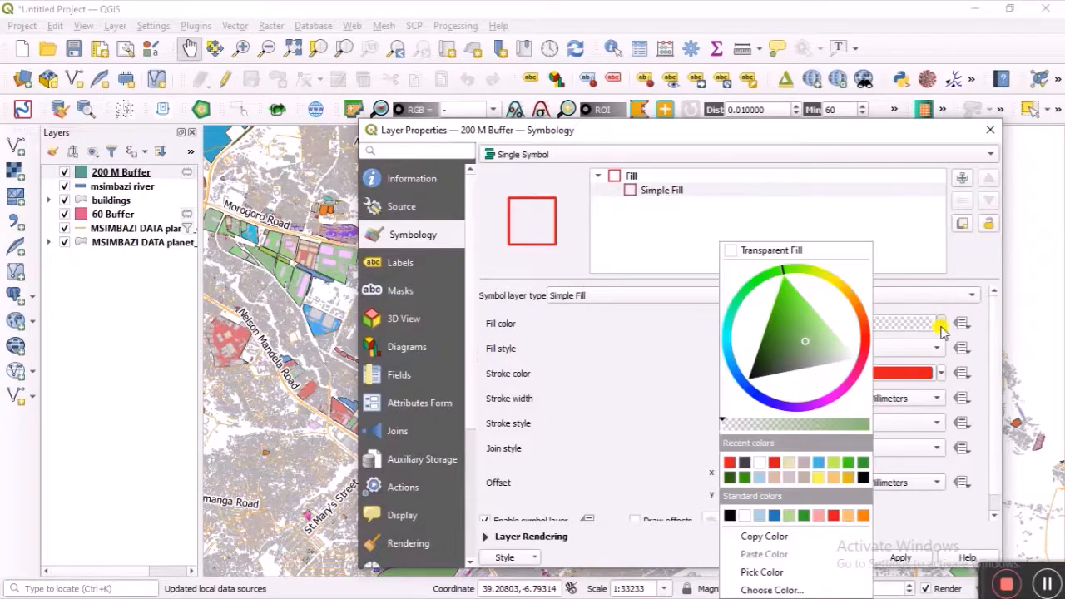
{"action": "left_click", "coordinate": [865, 335]}
{"action": "left_click", "coordinate": [792, 362]}
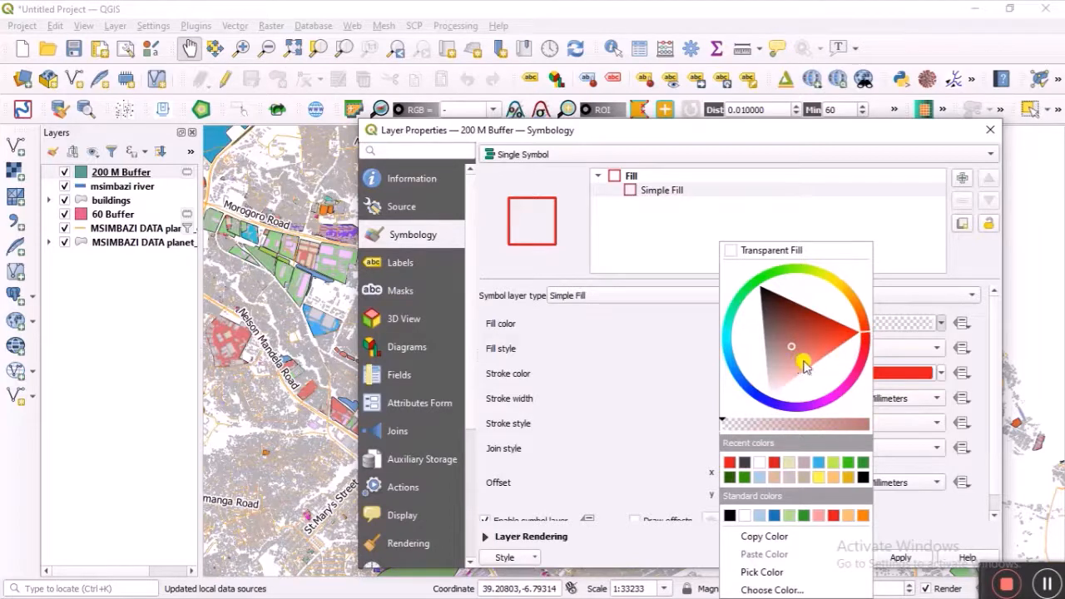
{"action": "left_click", "coordinate": [763, 424]}
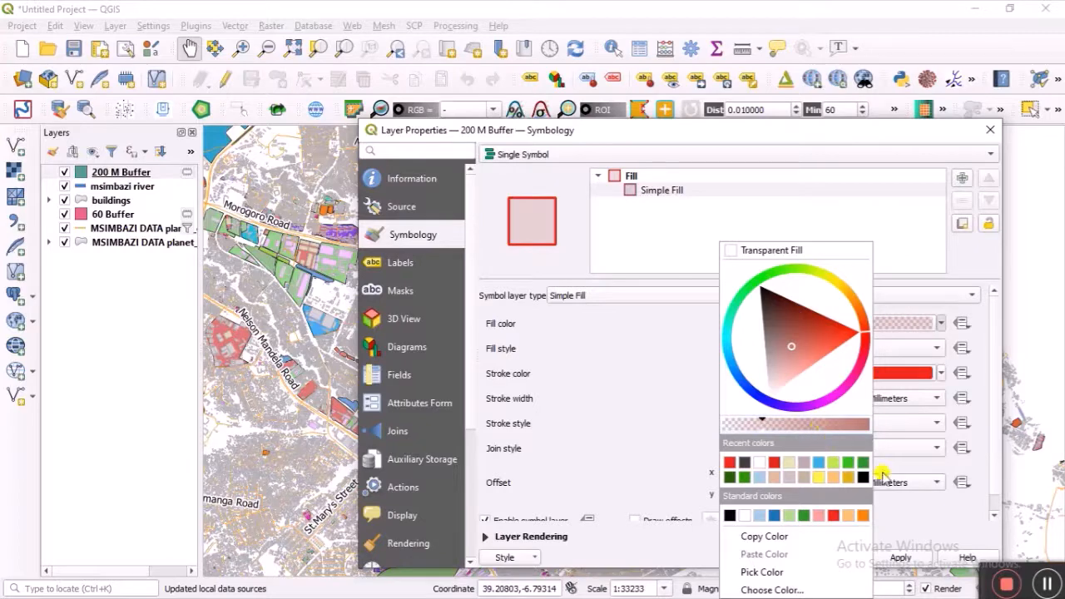
{"action": "left_click", "coordinate": [927, 523]}
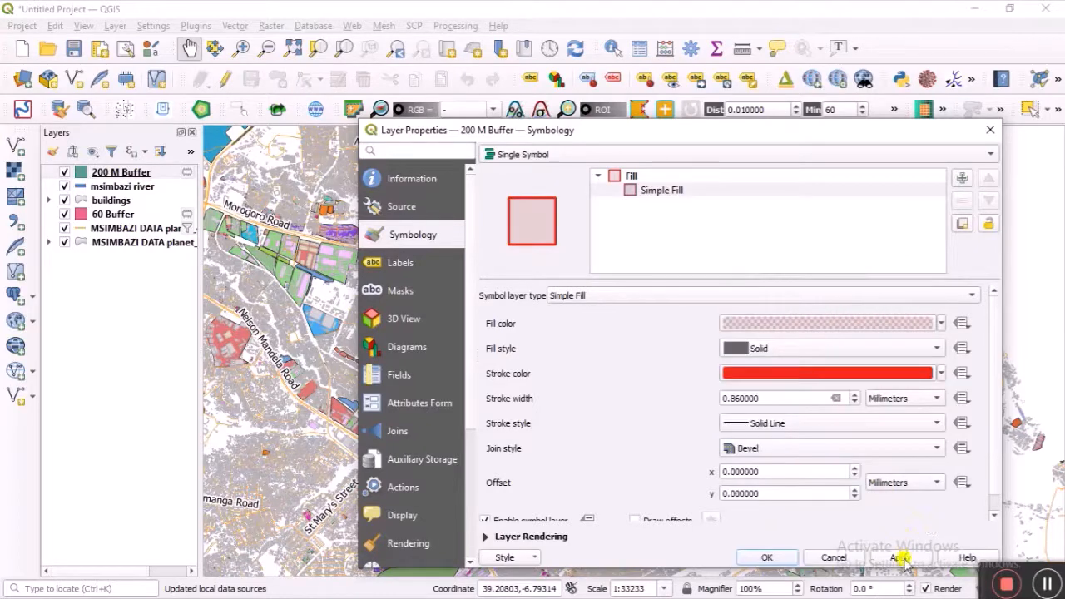
{"action": "left_click", "coordinate": [901, 558]}
{"action": "left_click", "coordinate": [762, 558]}
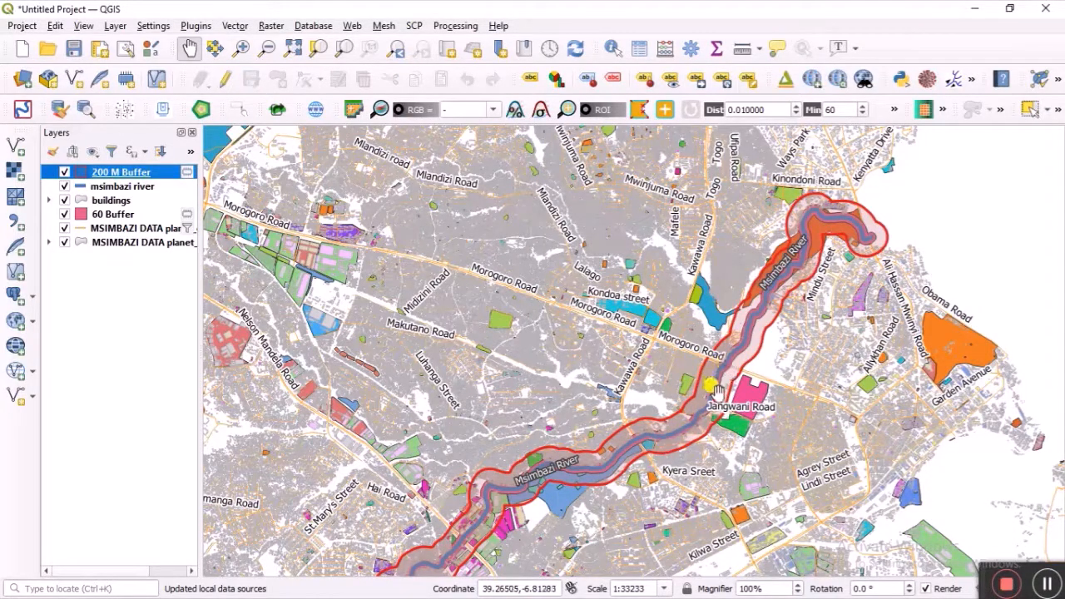
Step: Zoom and pan the map to centre the river bend near Jangwani Road
{"action": "scroll", "coordinate": [719, 391], "scroll_direction": "up", "scroll_amount": 2}
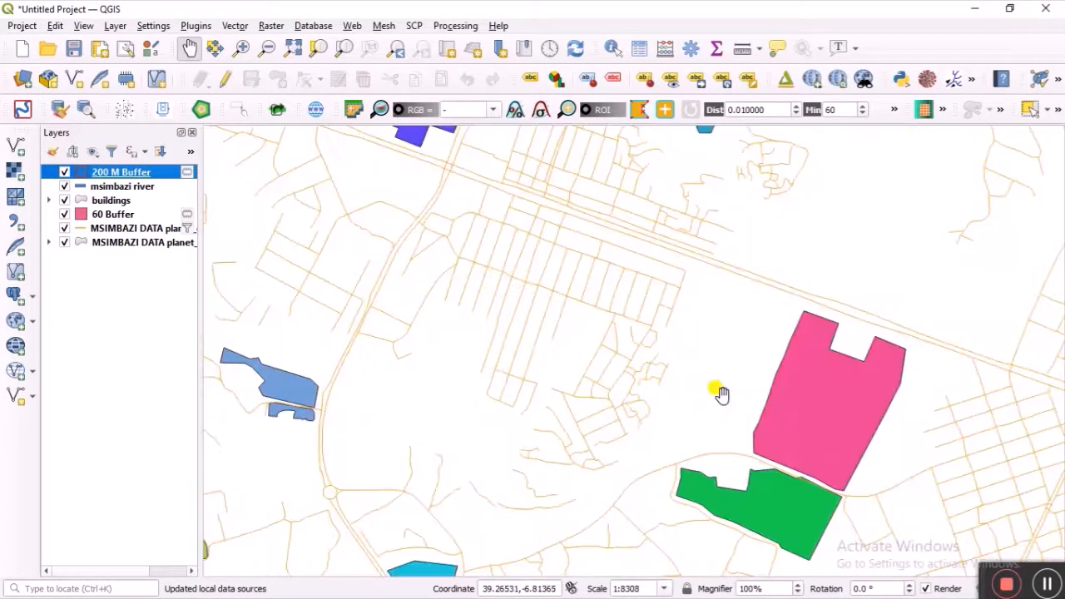
{"action": "scroll", "coordinate": [732, 408], "scroll_direction": "down", "scroll_amount": 1}
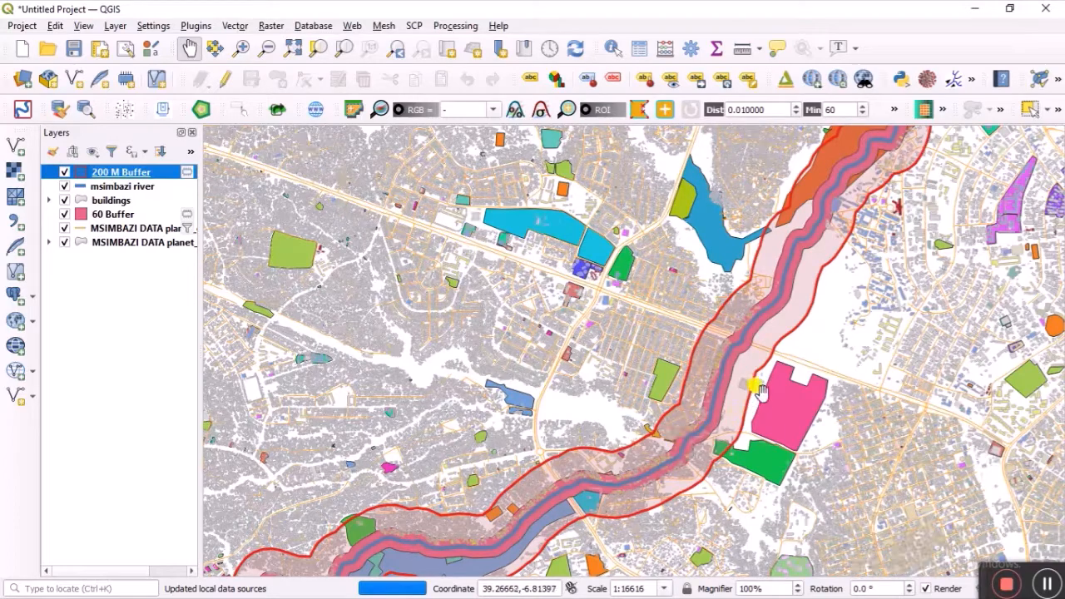
{"action": "scroll", "coordinate": [748, 387], "scroll_direction": "up", "scroll_amount": 1}
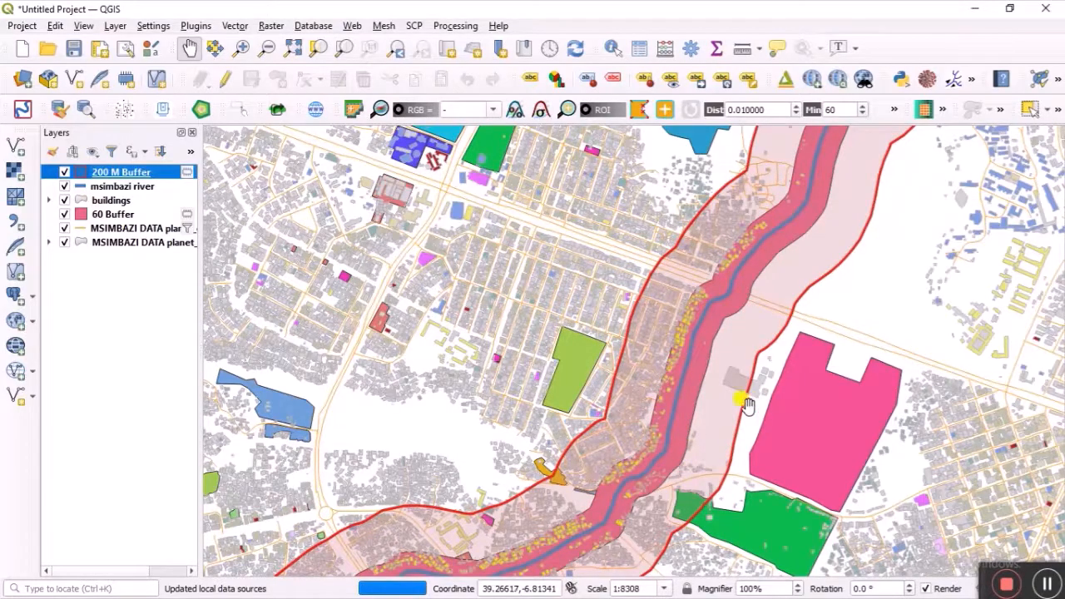
{"action": "left_click_drag", "start_coordinate": [746, 396], "coordinate": [591, 346]}
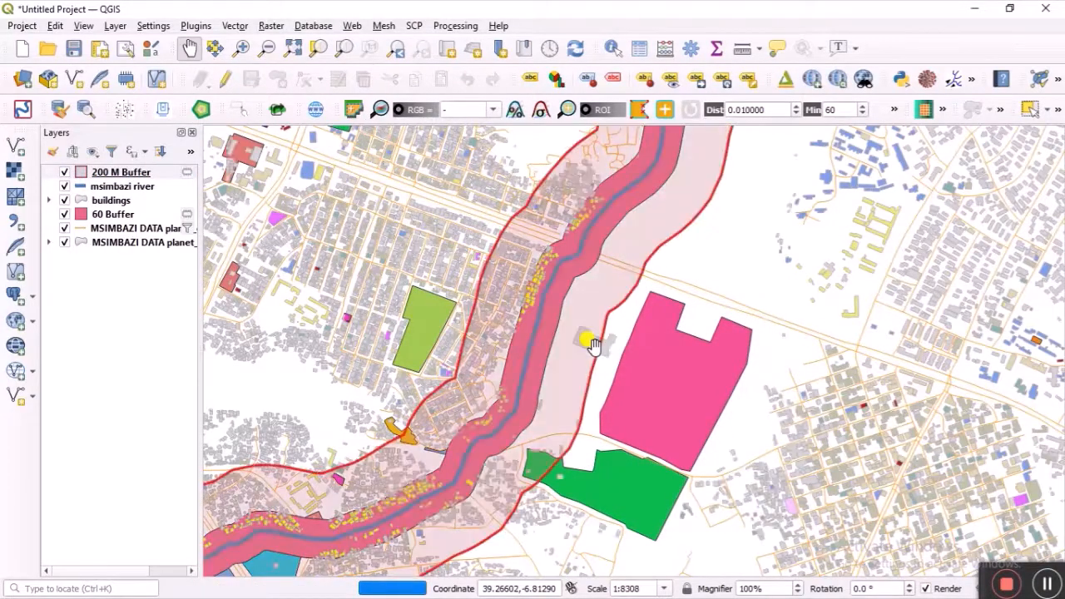
{"action": "scroll", "coordinate": [593, 345], "scroll_direction": "up", "scroll_amount": 1}
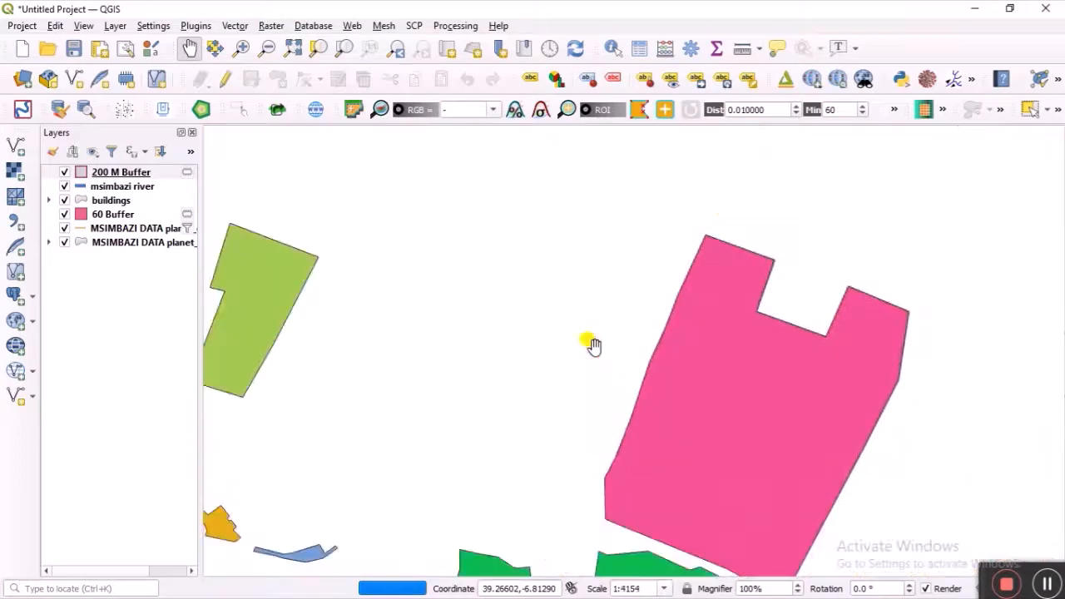
{"action": "scroll", "coordinate": [593, 345], "scroll_direction": "down", "scroll_amount": 1}
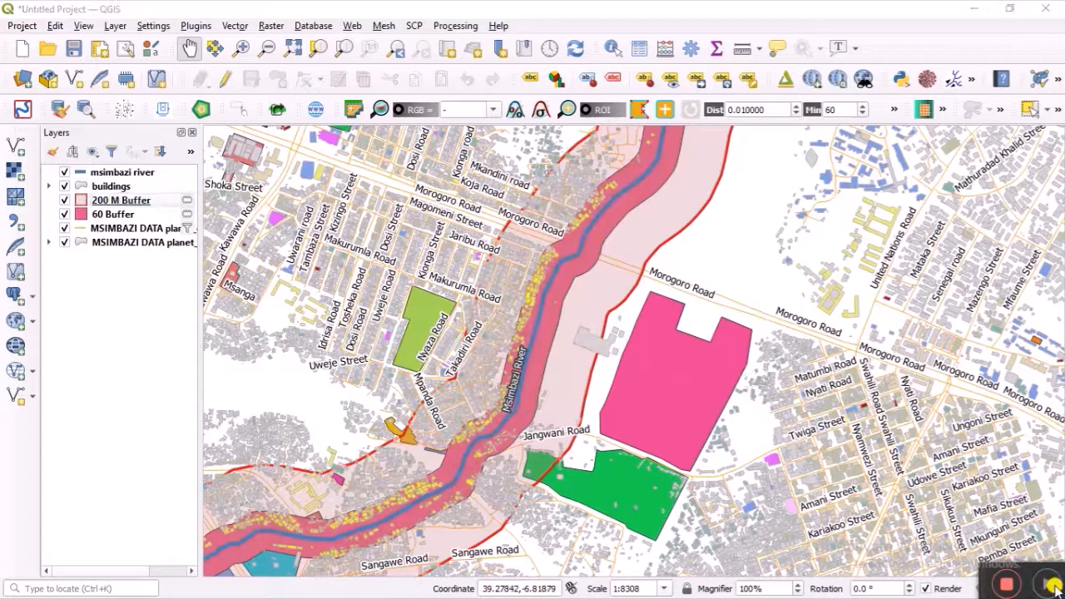
Step: Add Google Satellite imagery as a basemap through QuickMapServices
{"action": "left_click", "coordinate": [1053, 586]}
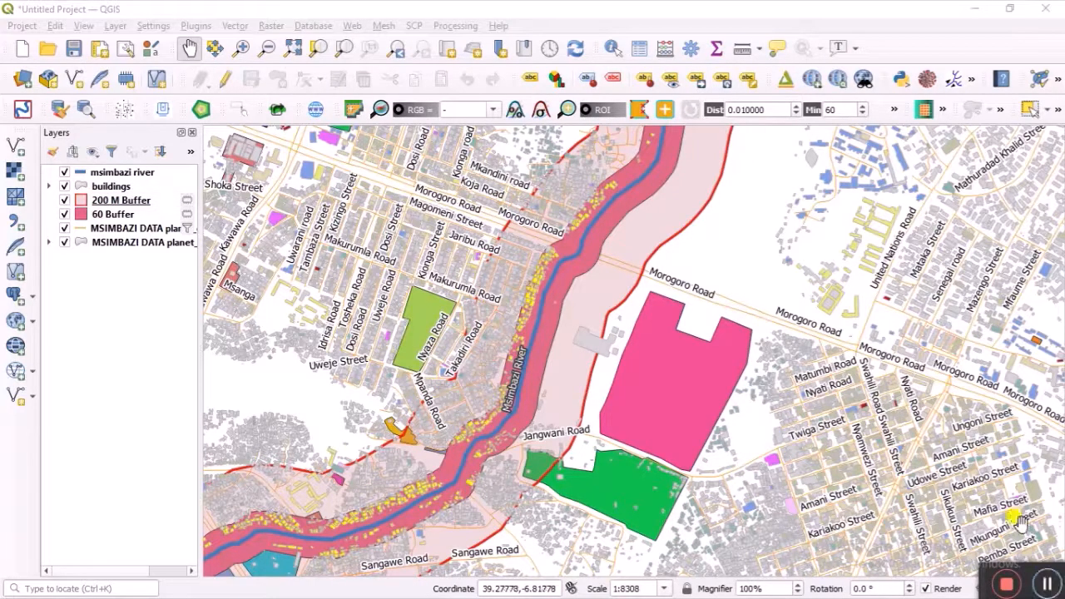
{"action": "left_click", "coordinate": [813, 79]}
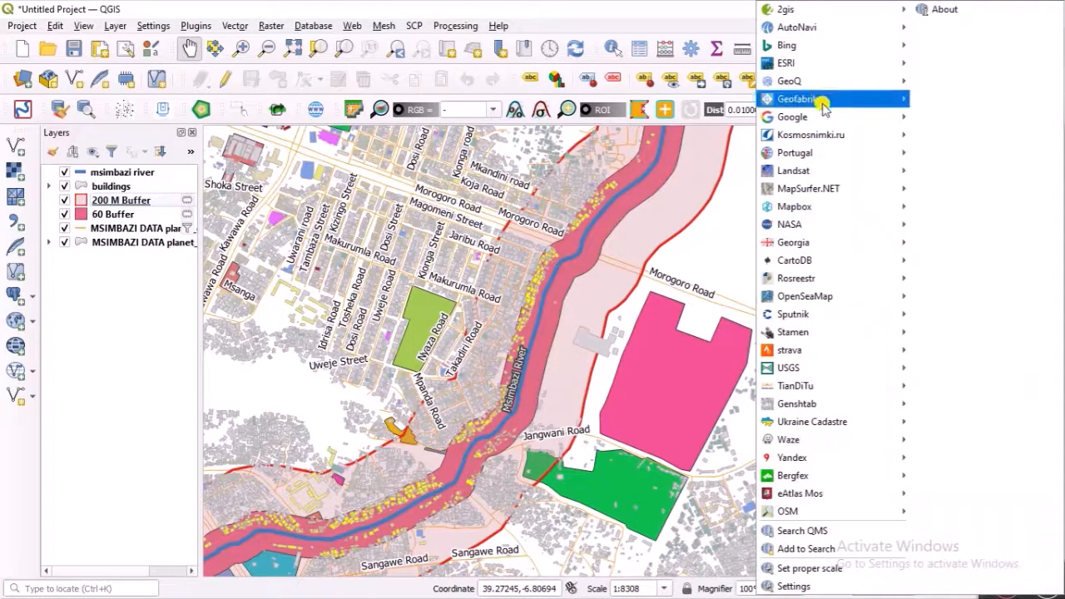
{"action": "mouse_move", "coordinate": [836, 124]}
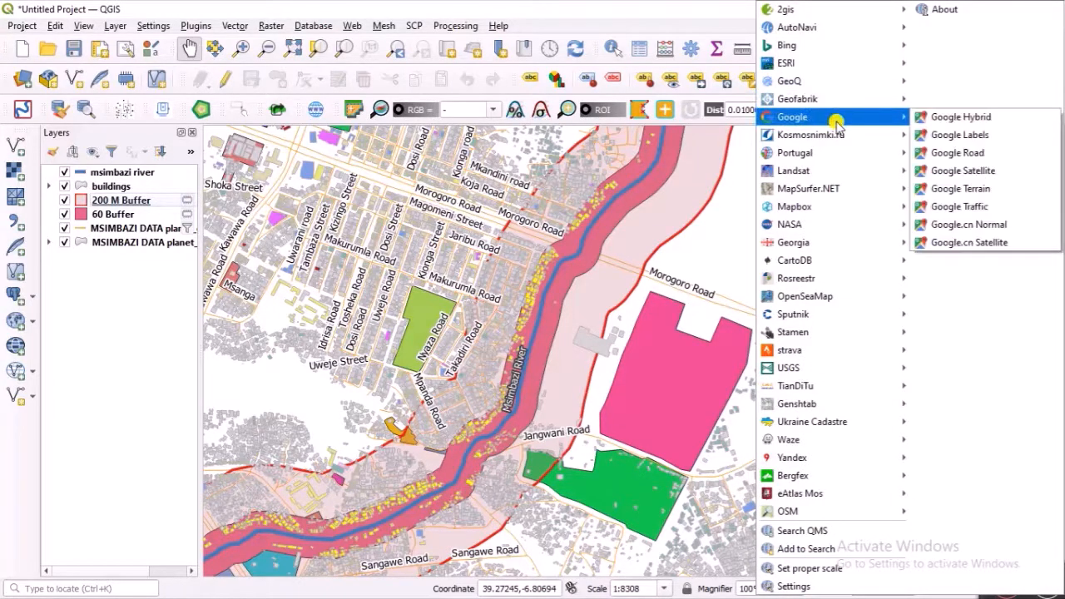
{"action": "left_click", "coordinate": [945, 172]}
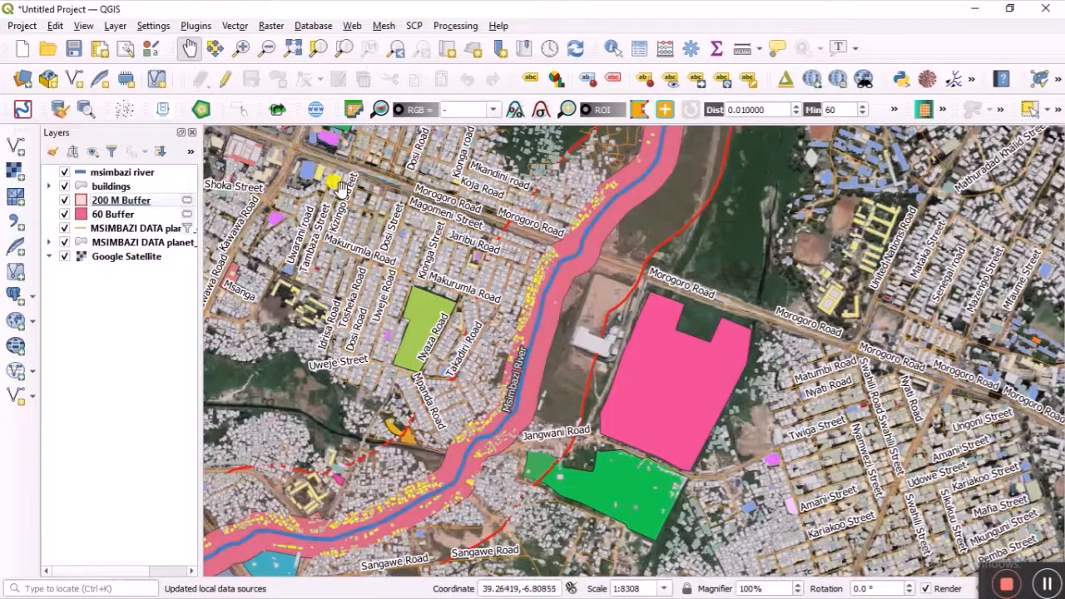
Step: Hide the buildings and coloured land-use layers, keep 200 M Buffer on, and zoom around the river
{"action": "left_click", "coordinate": [66, 186]}
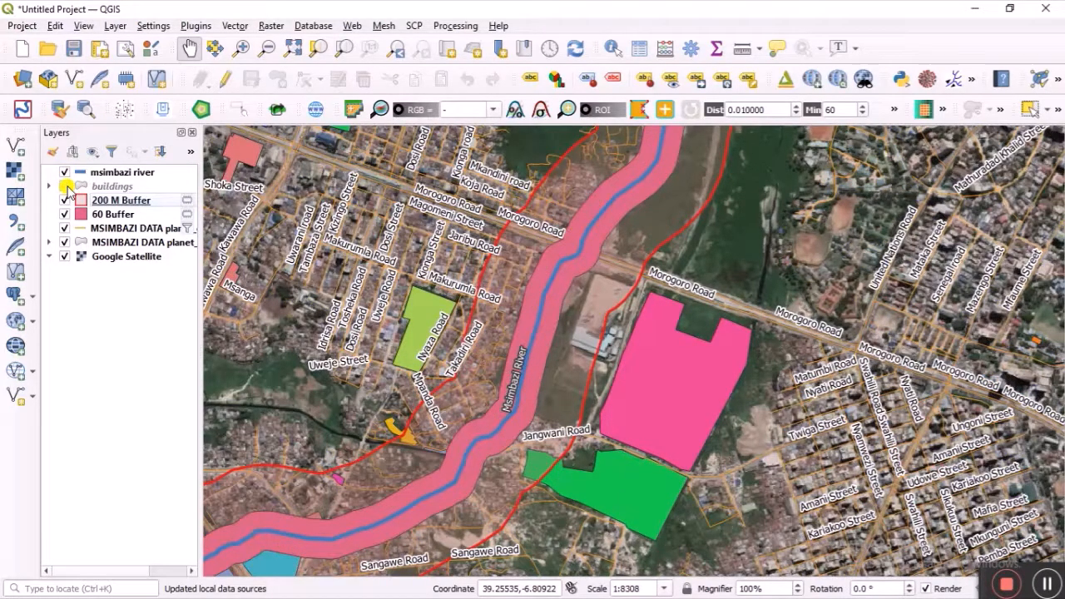
{"action": "left_click", "coordinate": [65, 200]}
{"action": "left_click", "coordinate": [65, 229]}
{"action": "left_click", "coordinate": [65, 242]}
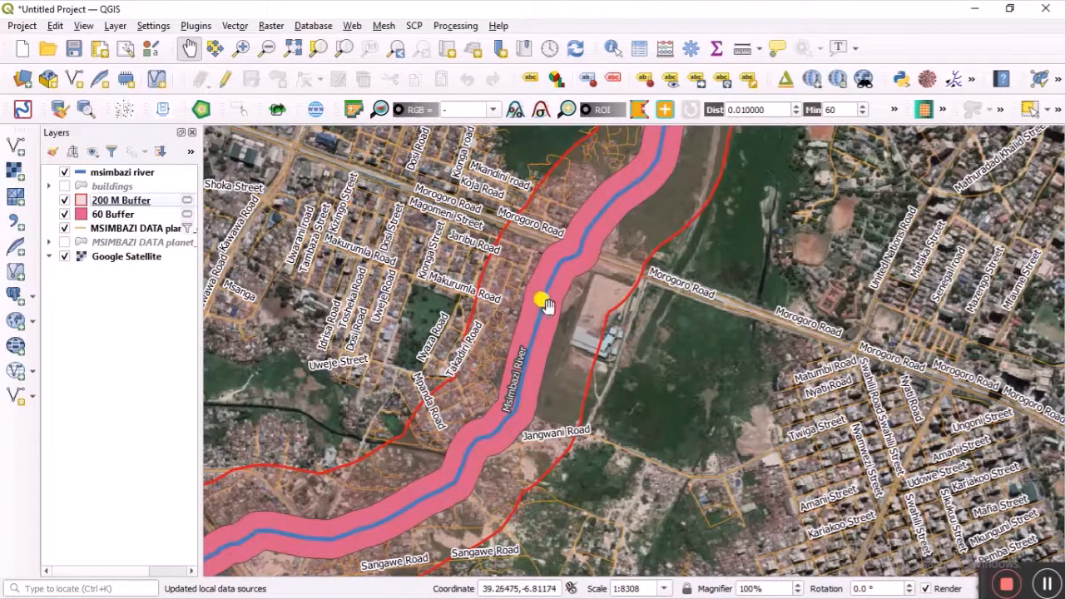
{"action": "scroll", "coordinate": [581, 348], "scroll_direction": "up", "scroll_amount": 1}
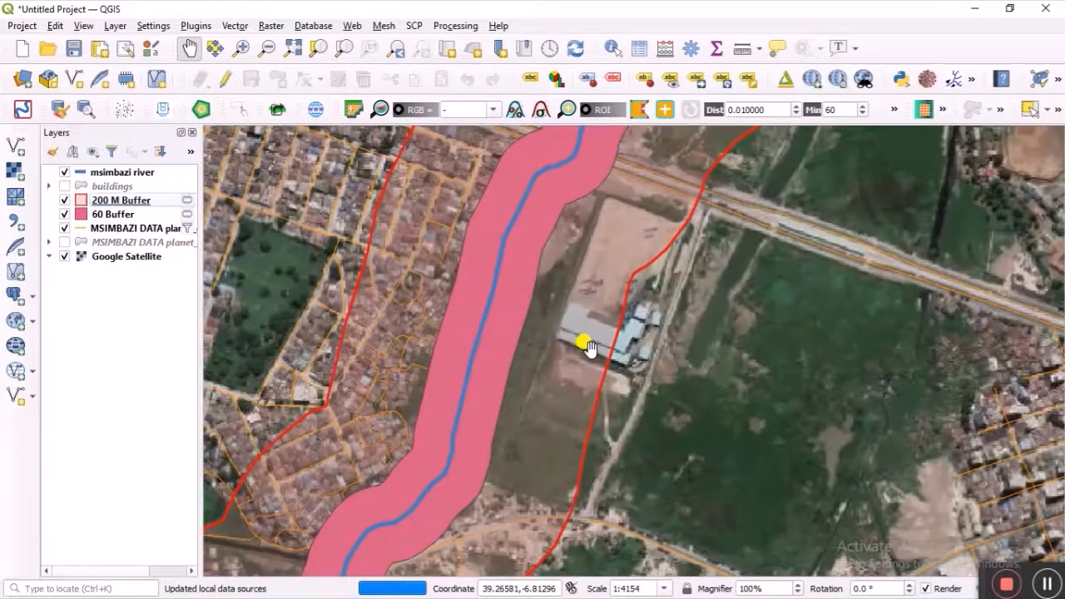
{"action": "scroll", "coordinate": [582, 347], "scroll_direction": "up", "scroll_amount": 1}
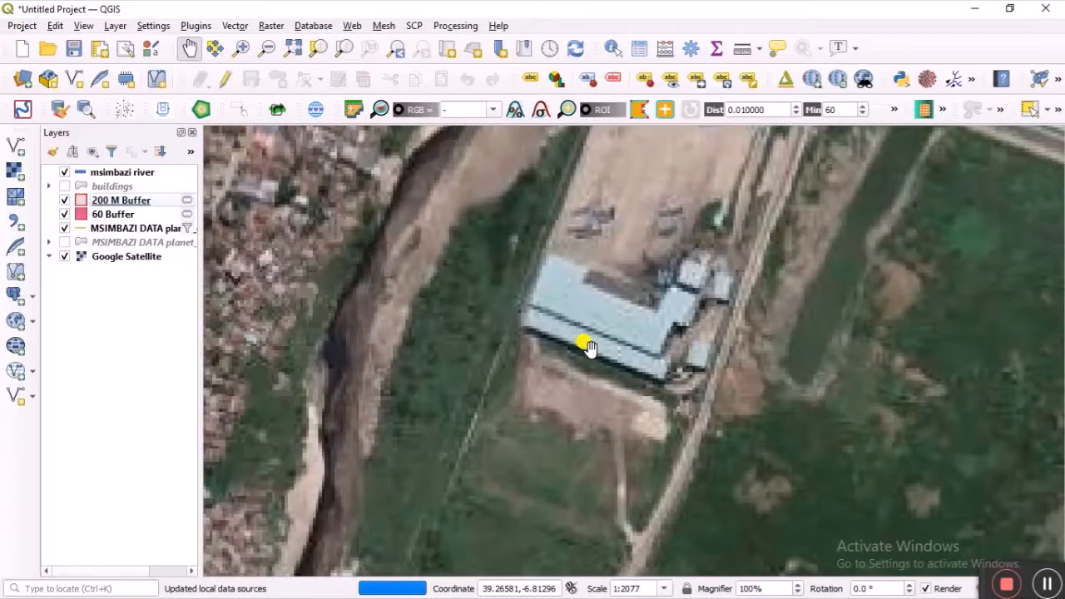
{"action": "scroll", "coordinate": [587, 347], "scroll_direction": "down", "scroll_amount": 1}
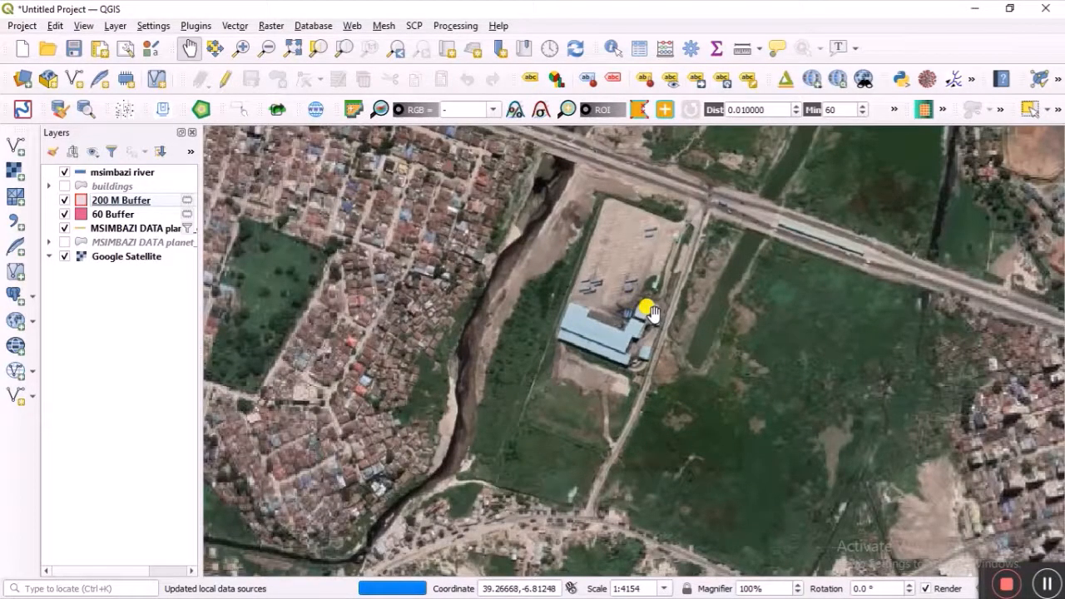
{"action": "left_click", "coordinate": [1042, 574]}
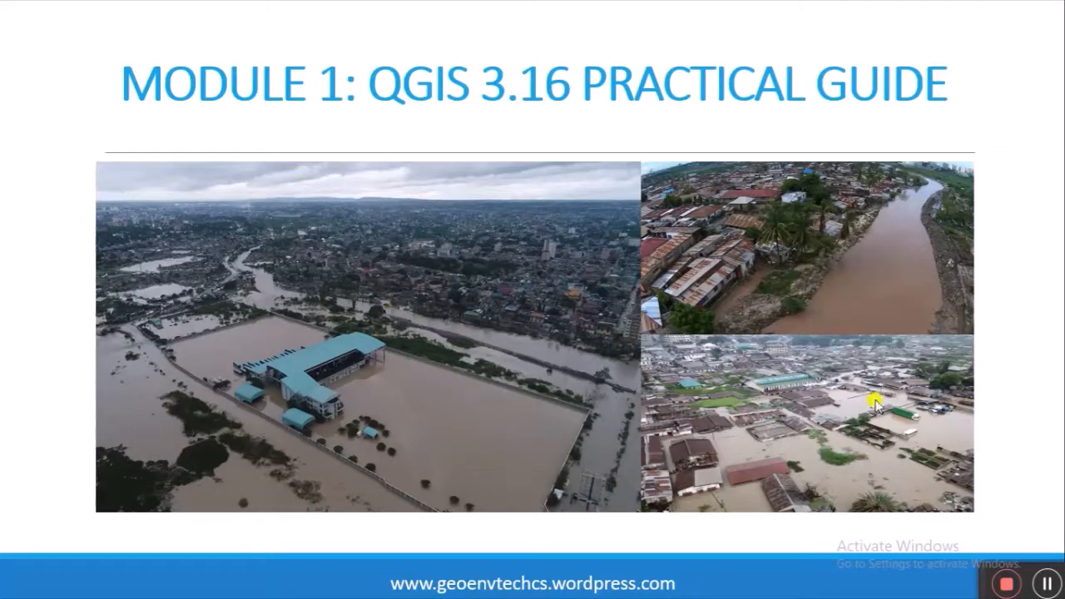
{"action": "left_click", "coordinate": [1049, 577]}
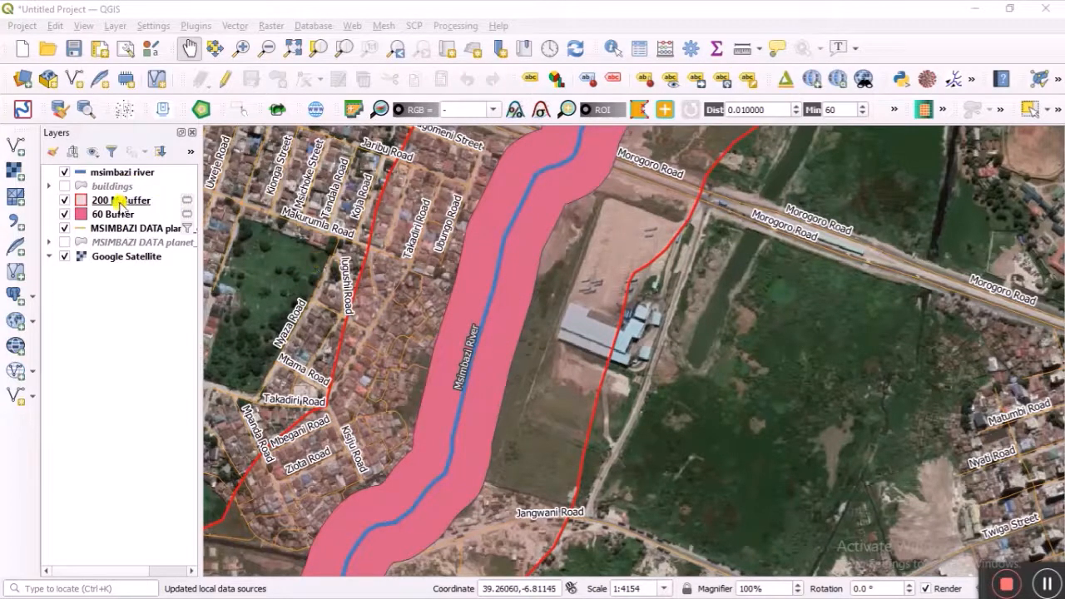
Step: Turn the buildings layer back on and switch off the Google Satellite basemap
{"action": "left_click", "coordinate": [62, 186]}
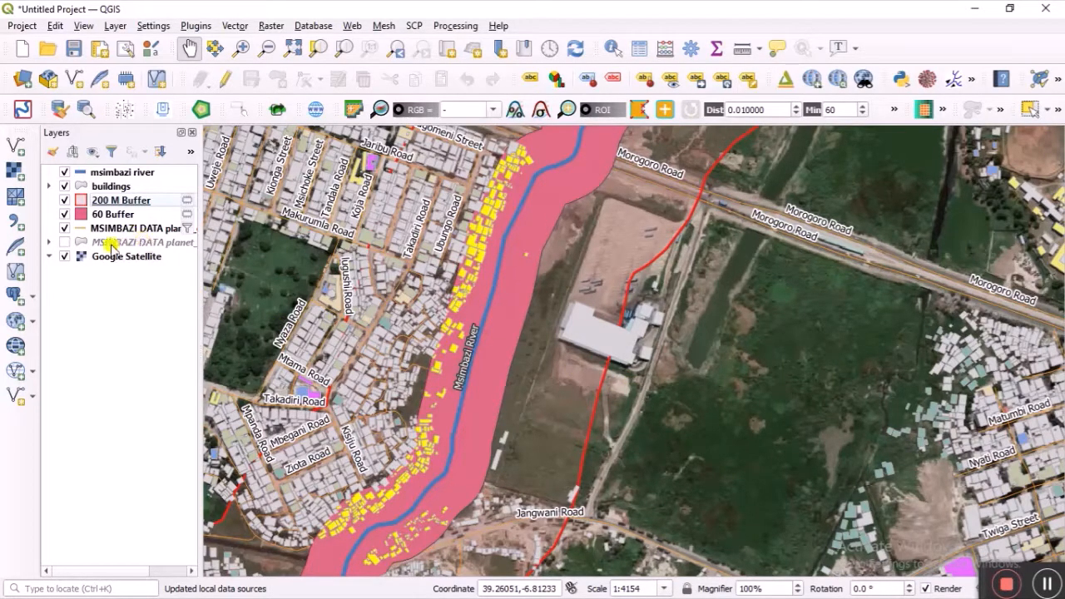
{"action": "left_click", "coordinate": [65, 257]}
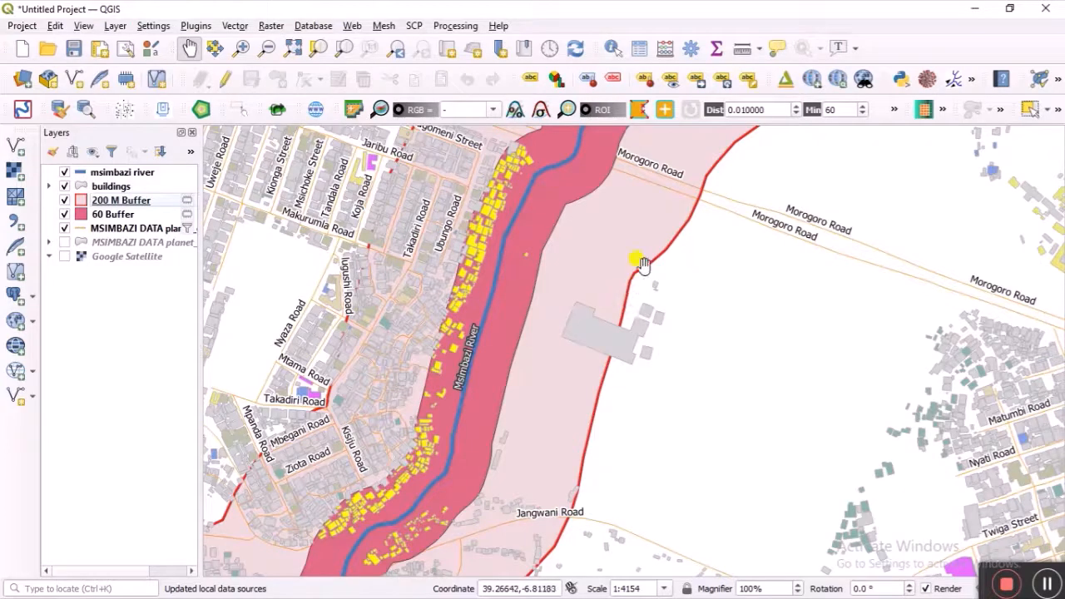
Step: Create a new print layout and enter the title 'FLOOD RISK MANAGEMENT'
{"action": "left_click", "coordinate": [17, 28]}
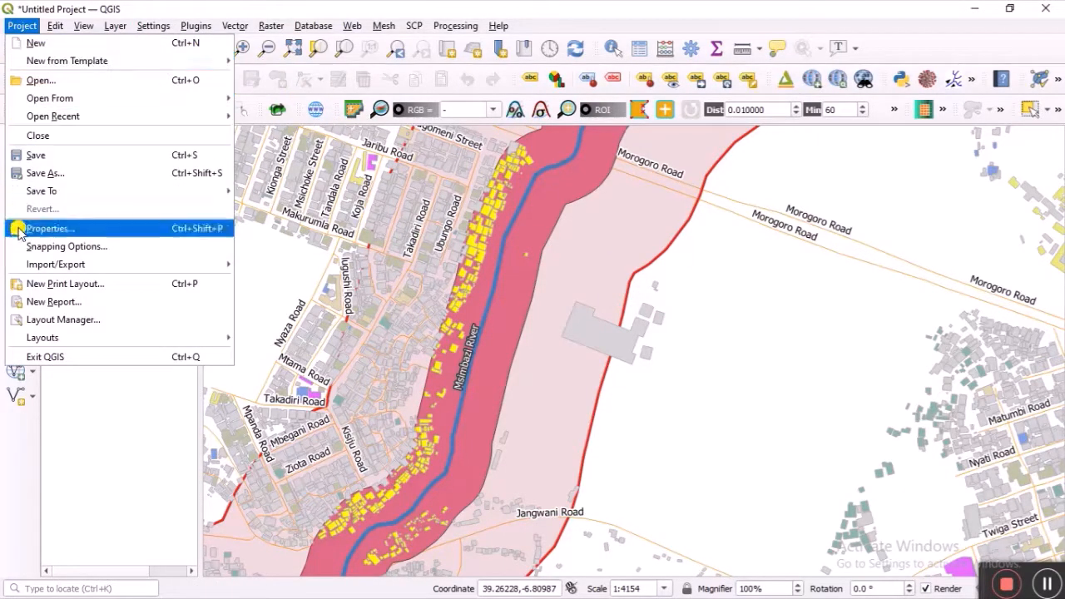
{"action": "left_click", "coordinate": [34, 287]}
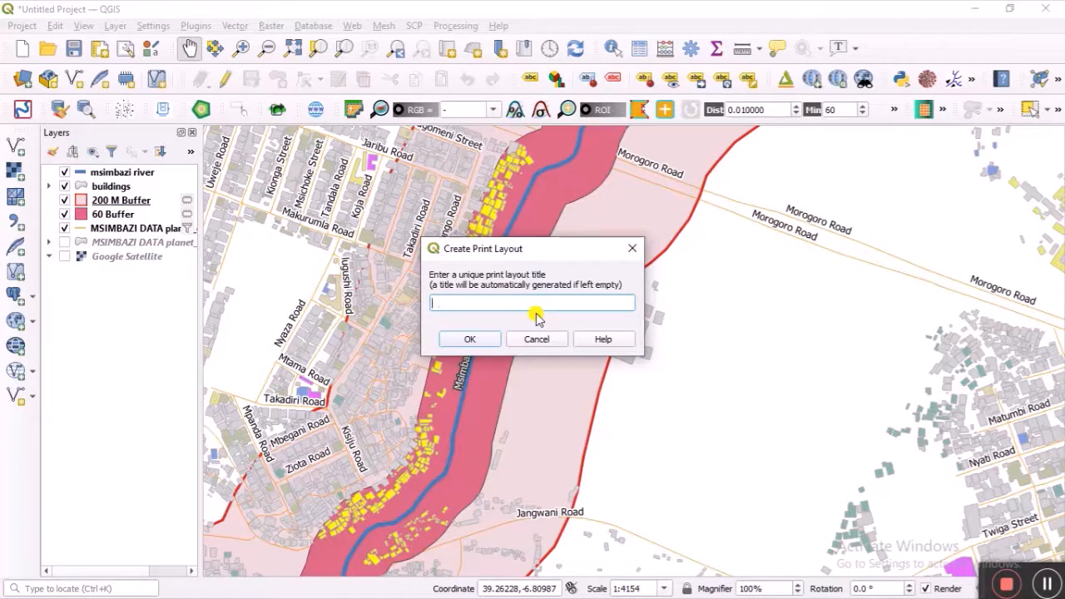
{"action": "type", "text": "FLOO"}
{"action": "type", "text": "RI"}
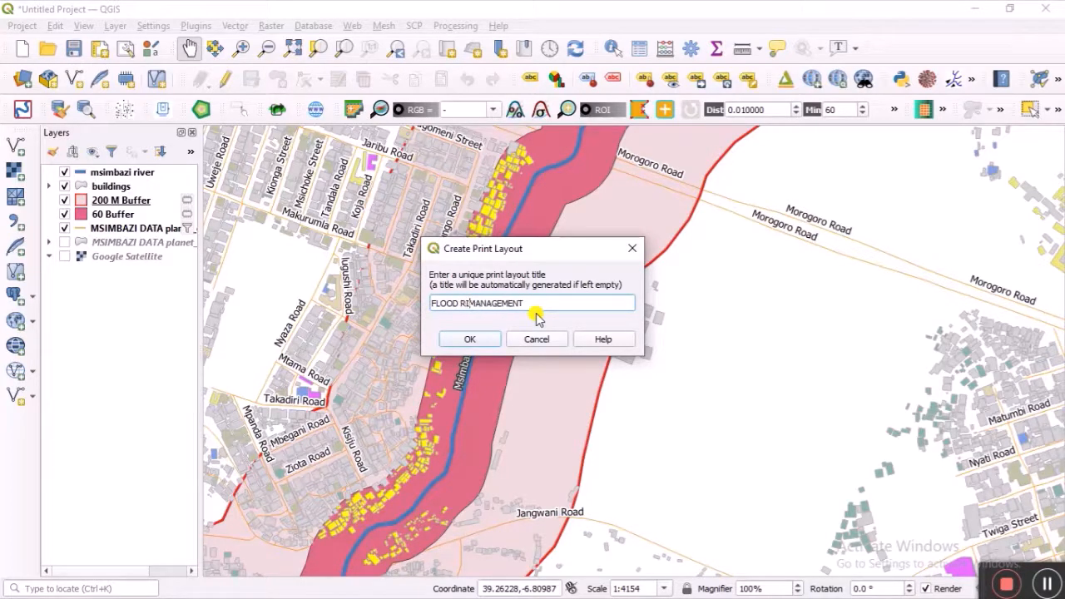
{"action": "type", "text": "SK"}
Step: Confirm the layout title, set the page to A3 landscape, and fit the whole page in view
{"action": "left_click", "coordinate": [477, 339]}
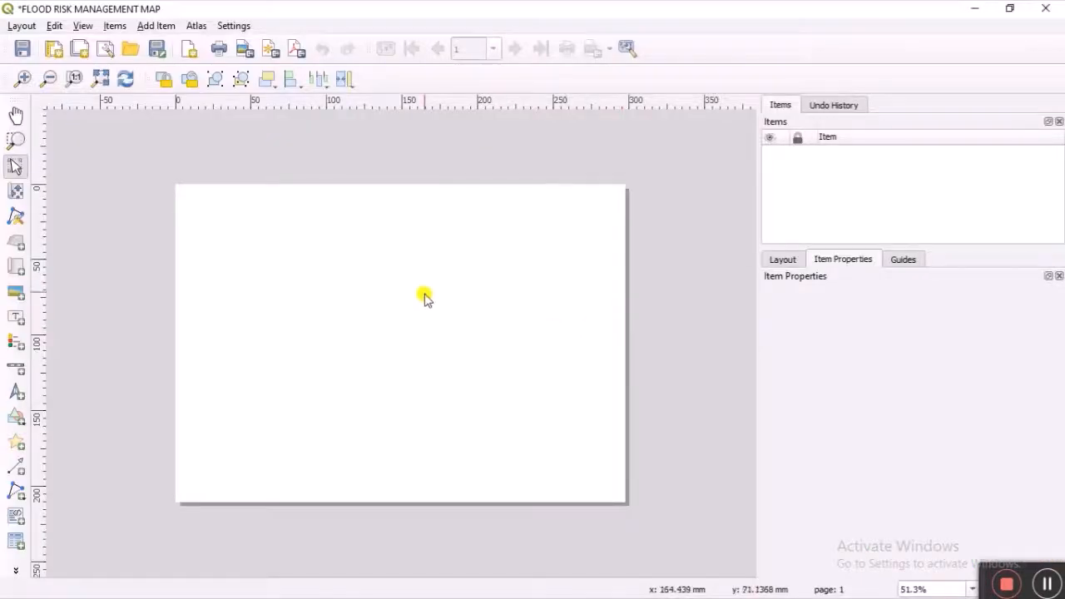
{"action": "right_click", "coordinate": [495, 292]}
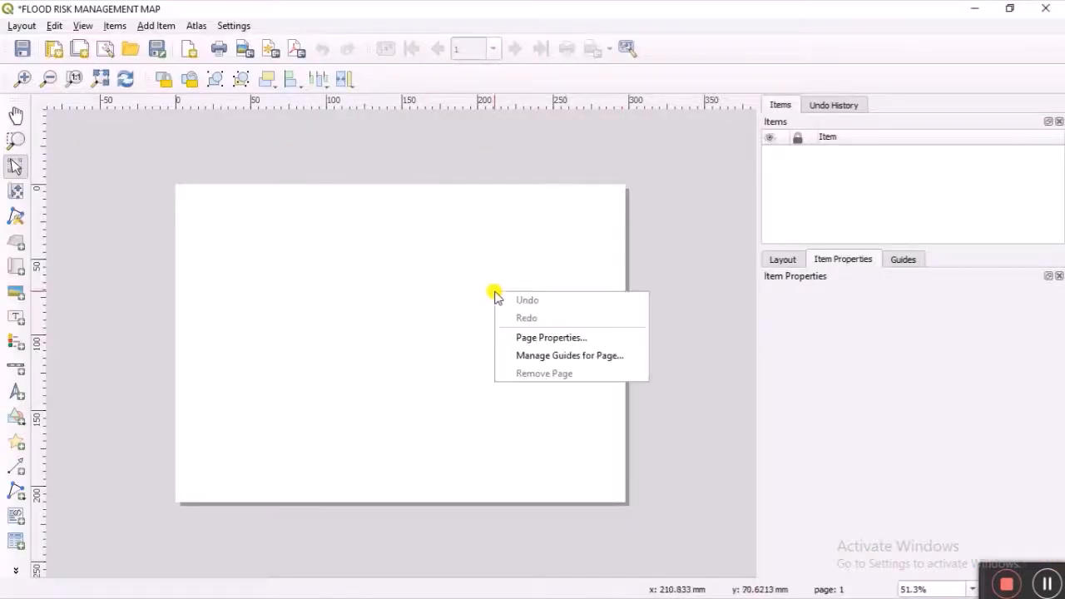
{"action": "left_click", "coordinate": [547, 338]}
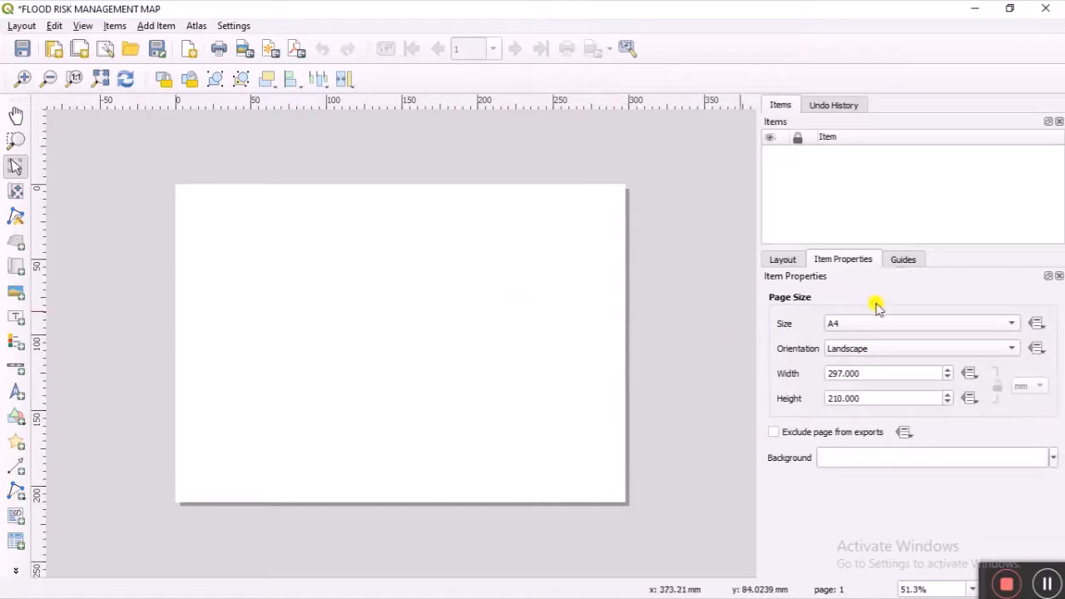
{"action": "left_click", "coordinate": [898, 324]}
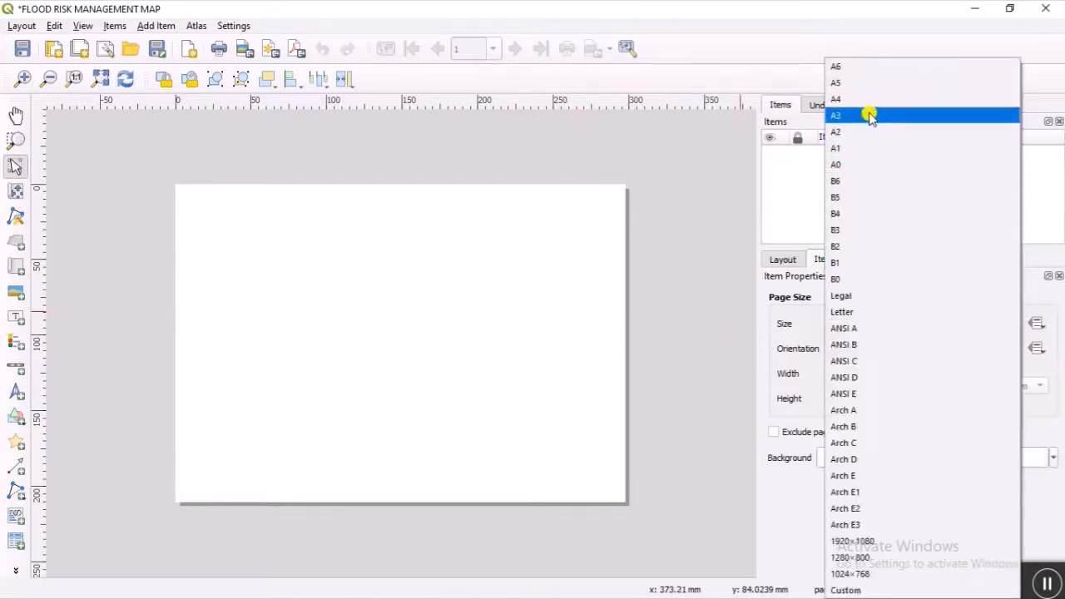
{"action": "left_click", "coordinate": [870, 114]}
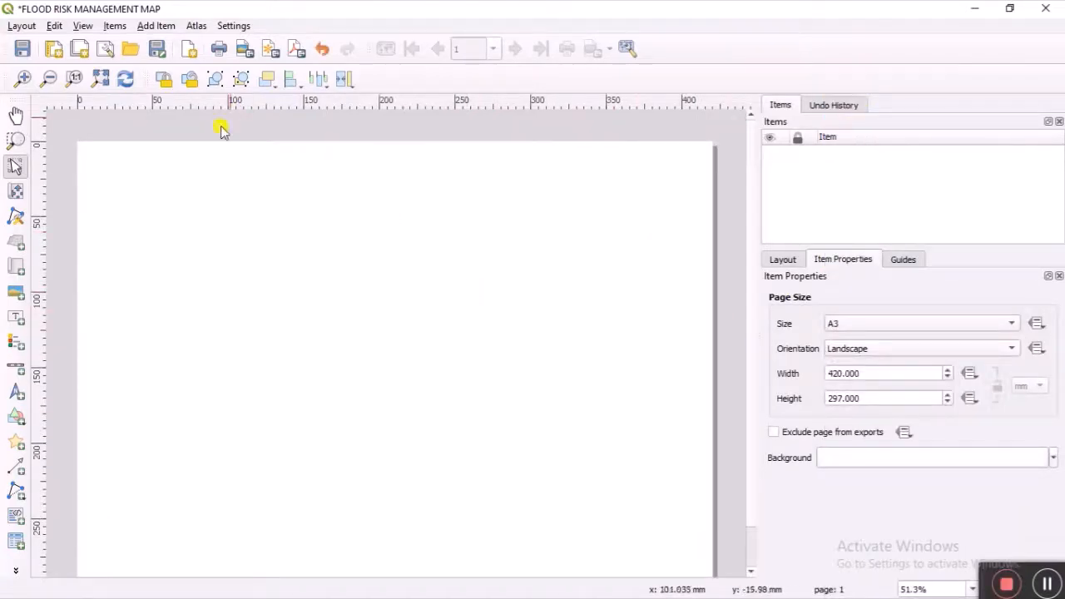
{"action": "left_click", "coordinate": [111, 78]}
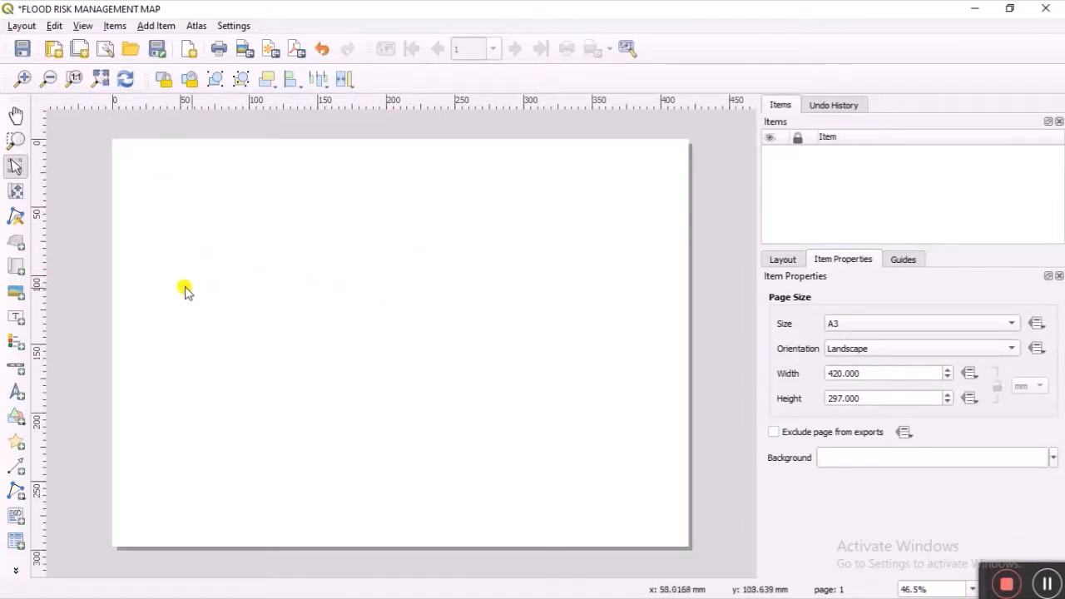
{"action": "left_click", "coordinate": [18, 269]}
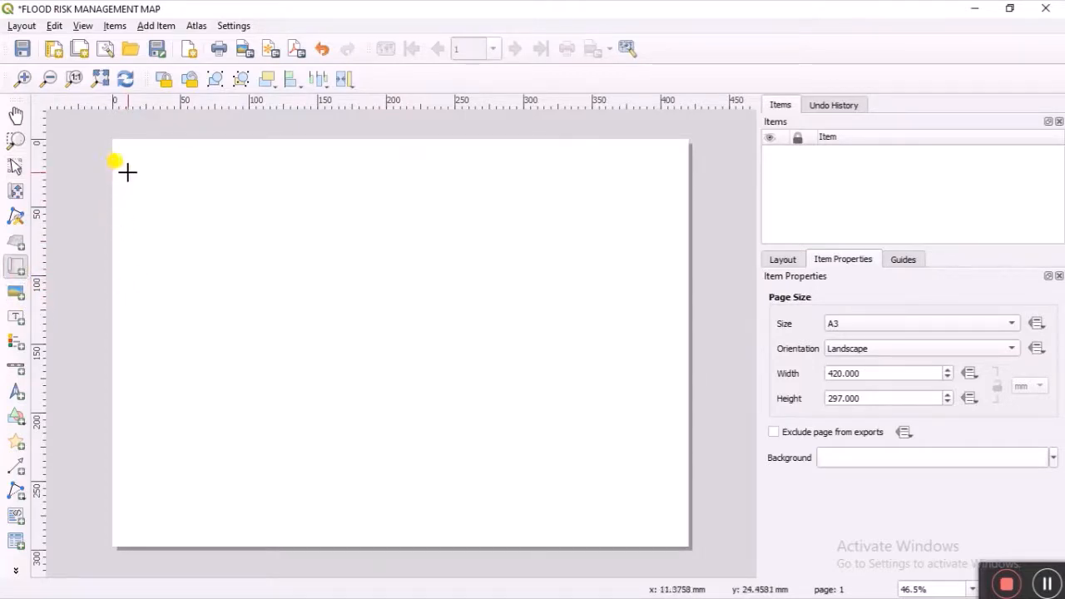
Step: Draw a map frame on the left of the page and set its scale to 1:5000
{"action": "left_click_drag", "start_coordinate": [127, 172], "coordinate": [511, 527]}
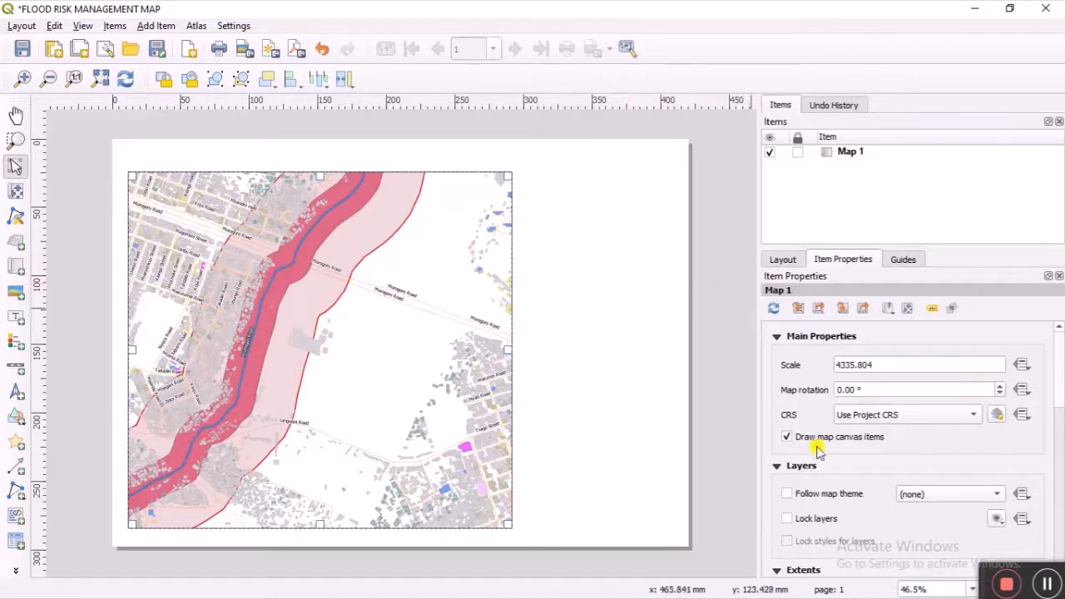
{"action": "left_click", "coordinate": [835, 368]}
{"action": "left_click_drag", "start_coordinate": [837, 366], "coordinate": [901, 364]}
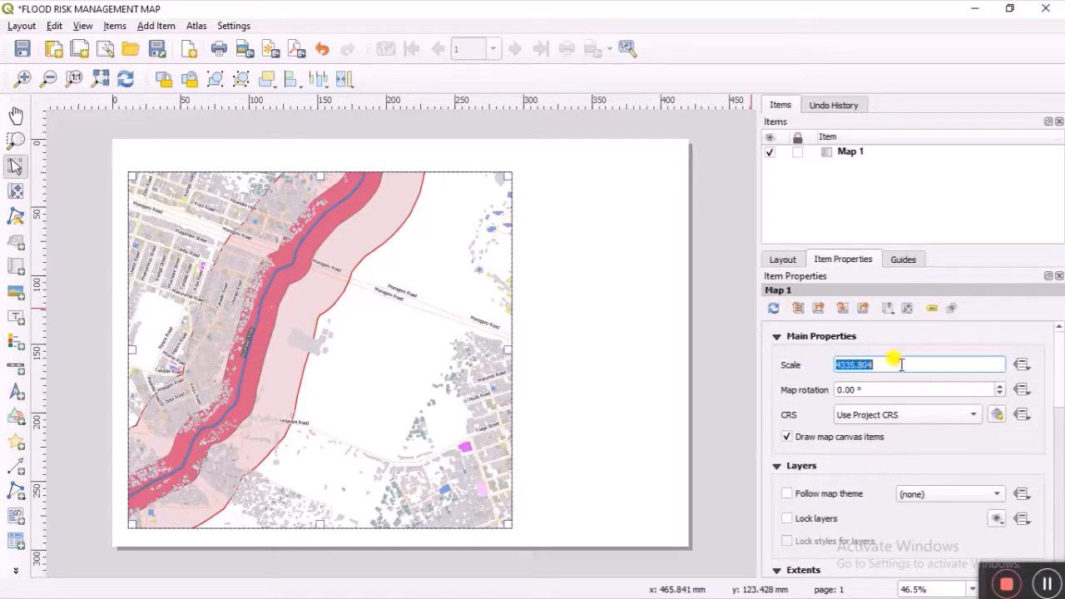
{"action": "type", "text": "5000"}
{"action": "key", "text": "Return"}
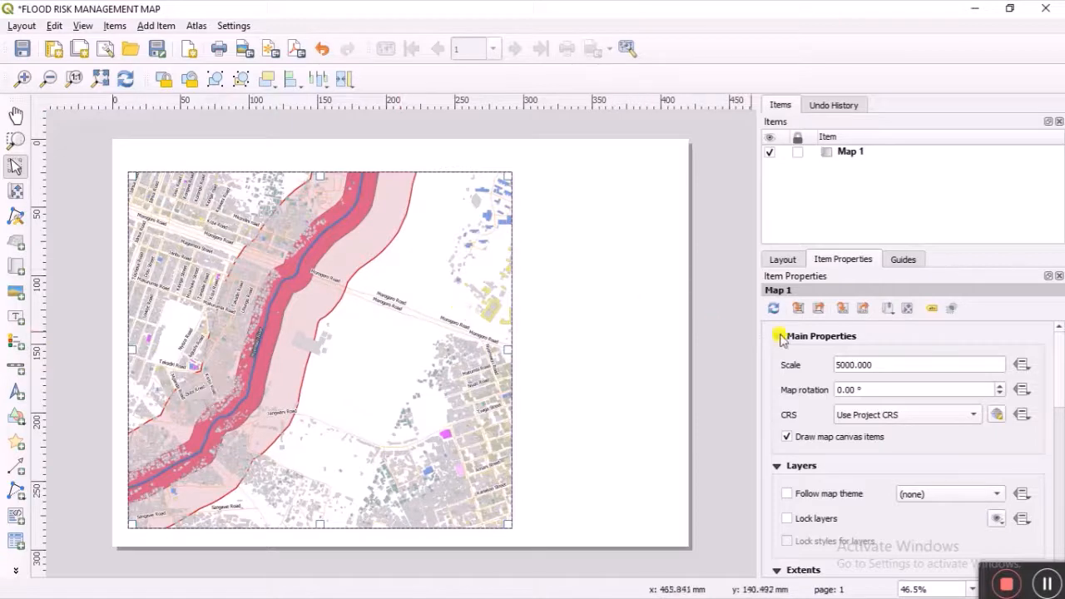
Step: Tick Lock layers and Lock styles for layers on the map item
{"action": "left_click", "coordinate": [786, 493]}
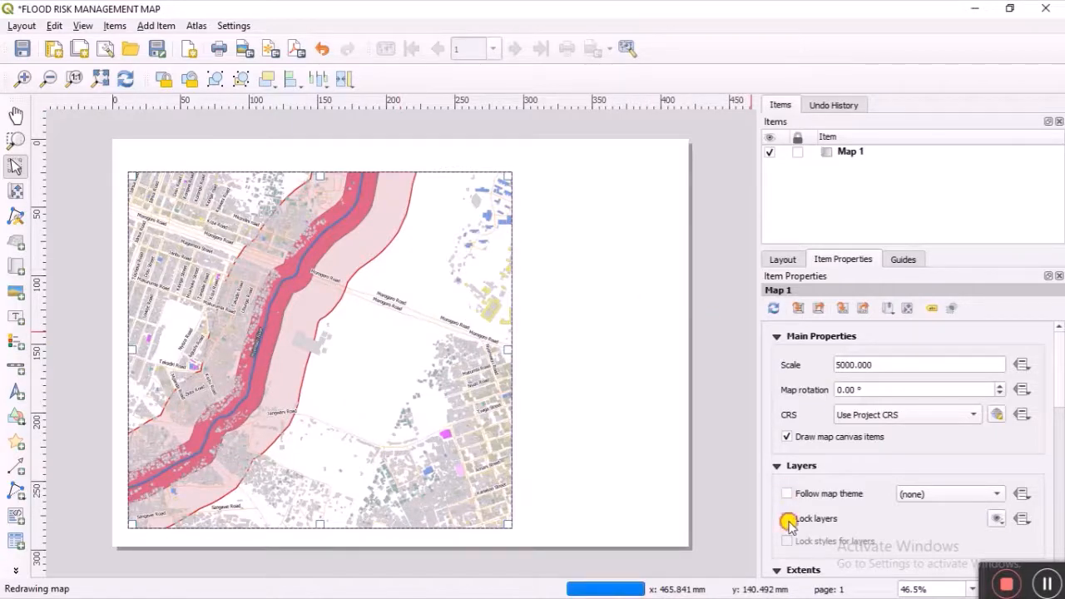
{"action": "left_click", "coordinate": [788, 520]}
{"action": "left_click", "coordinate": [788, 542]}
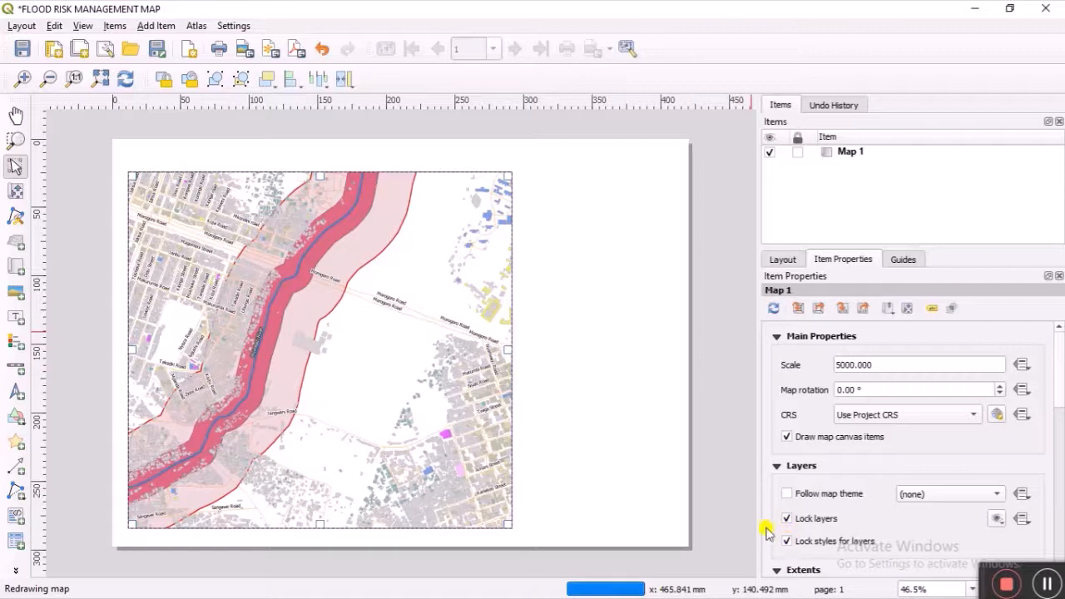
{"action": "scroll", "coordinate": [778, 531], "scroll_direction": "down", "scroll_amount": 2}
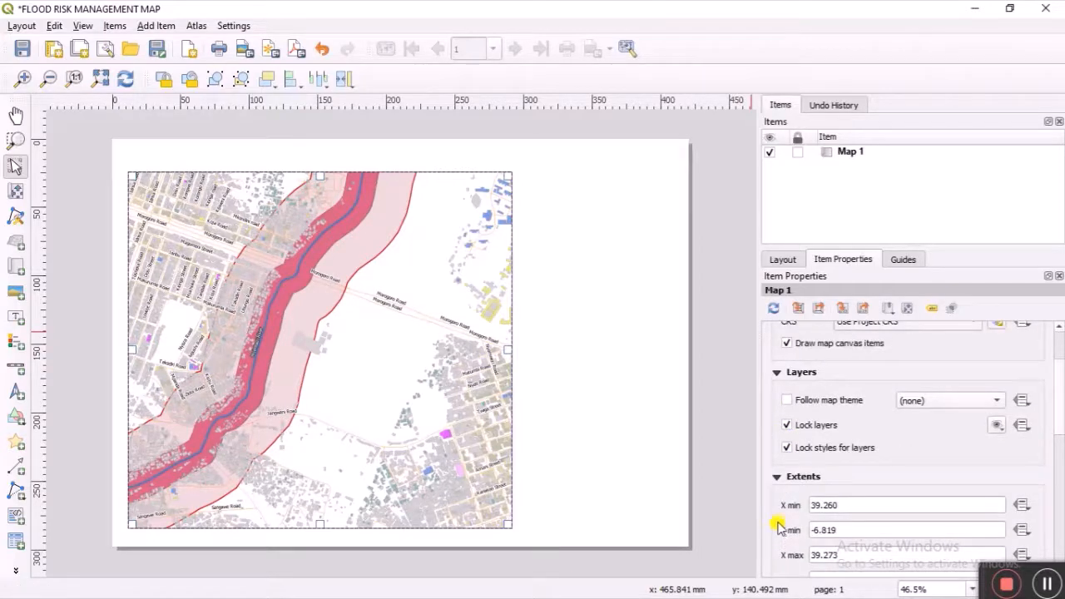
{"action": "scroll", "coordinate": [778, 525], "scroll_direction": "down", "scroll_amount": 2}
{"action": "scroll", "coordinate": [778, 524], "scroll_direction": "down", "scroll_amount": 3}
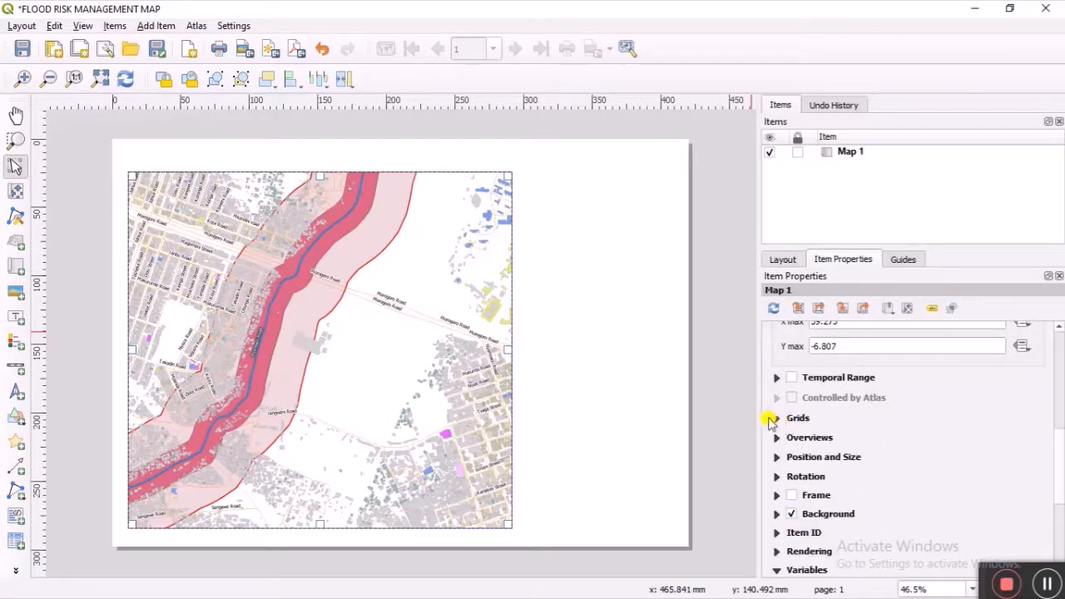
Step: Add a new grid to Map 1 with X and Y intervals of 500
{"action": "left_click", "coordinate": [774, 418]}
{"action": "left_click", "coordinate": [811, 445]}
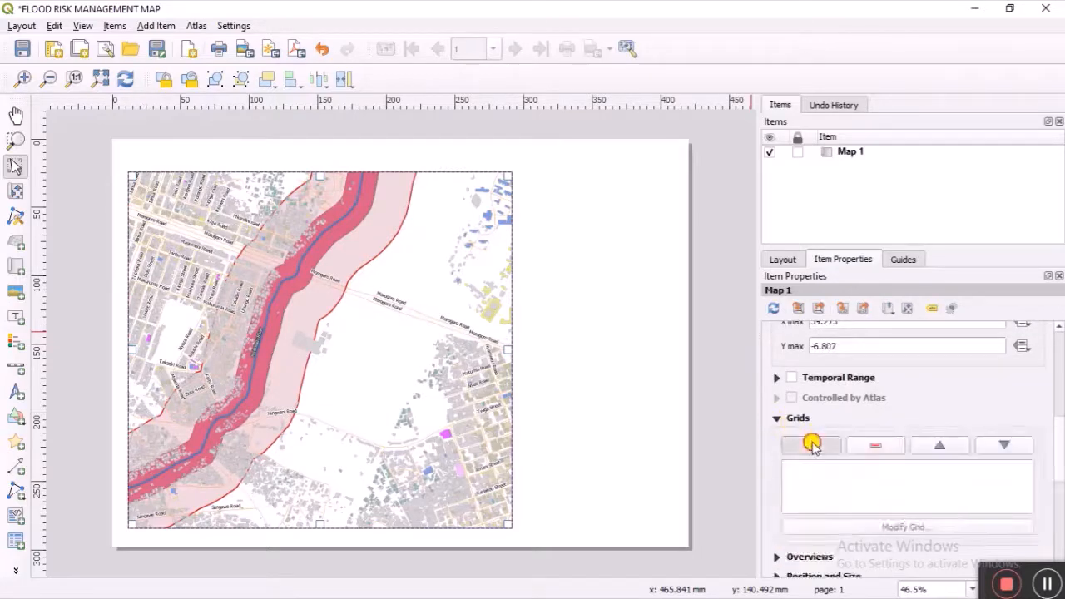
{"action": "left_click", "coordinate": [941, 529]}
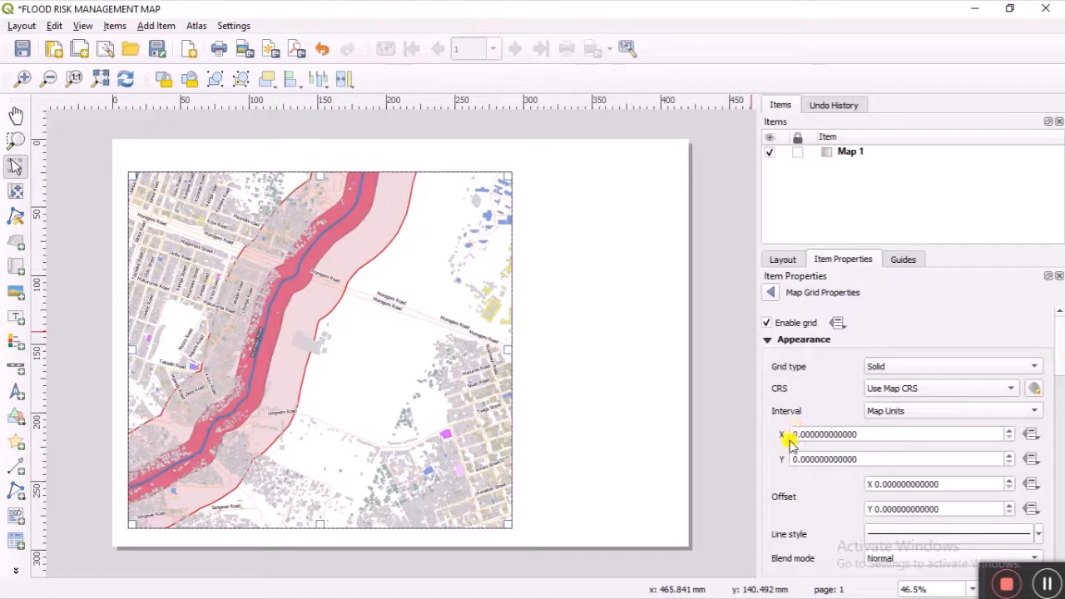
{"action": "left_click", "coordinate": [793, 434]}
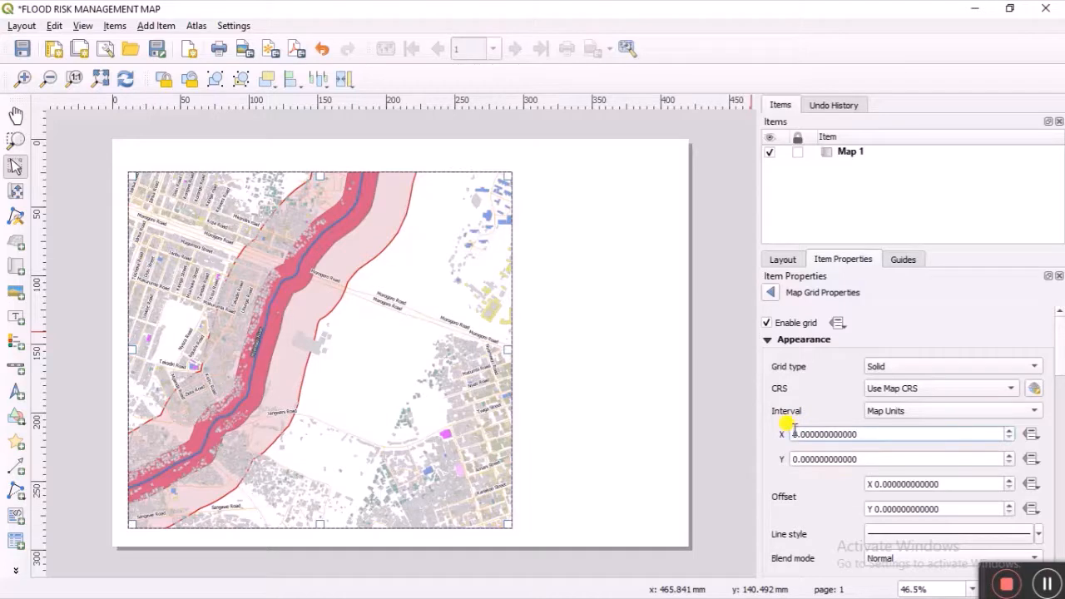
{"action": "type", "text": "50"}
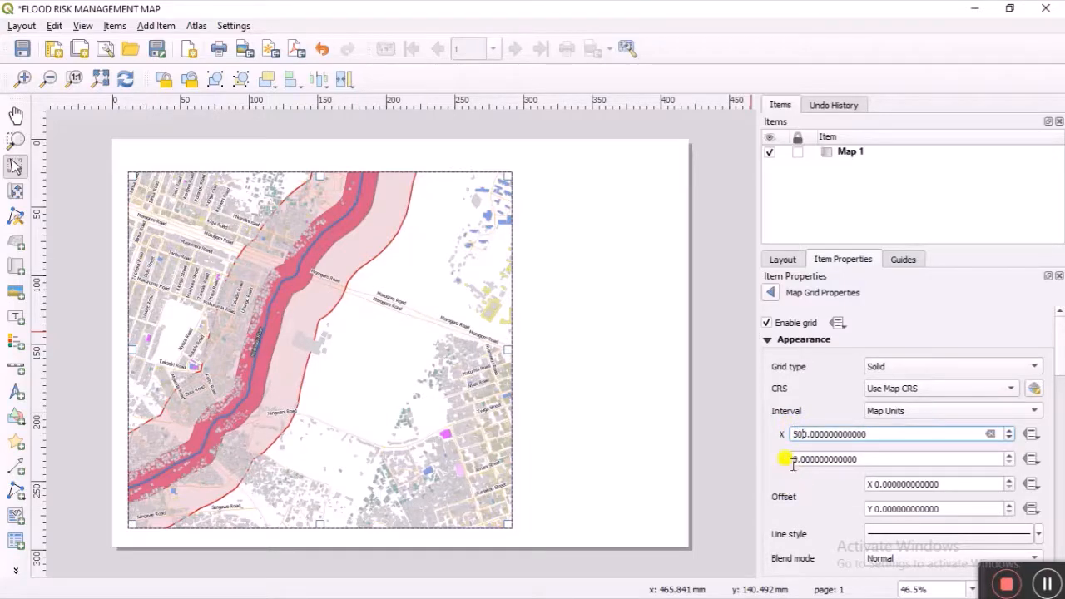
{"action": "left_click", "coordinate": [795, 460]}
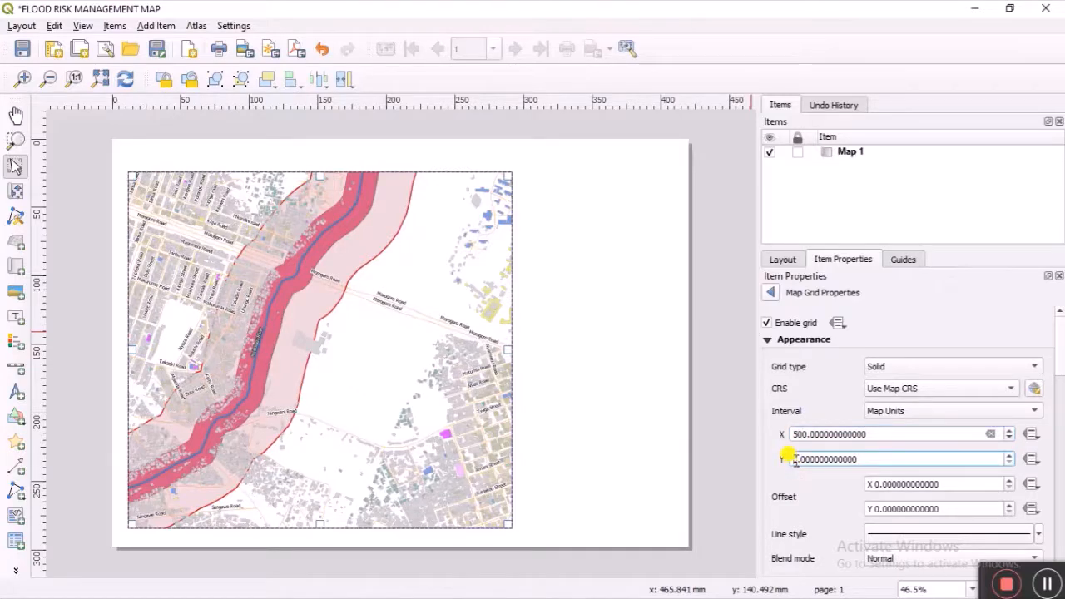
{"action": "type", "text": "0"}
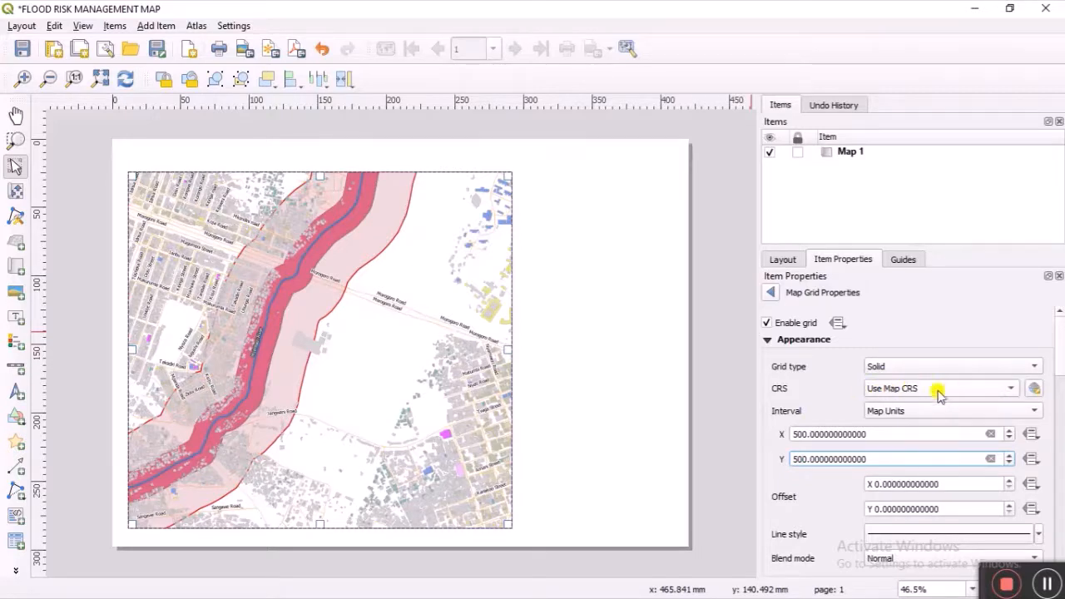
Step: Set the grid CRS to EPSG:21037 Arc 1960 / UTM zone 37S with X and Y offsets of 500
{"action": "left_click", "coordinate": [1013, 387]}
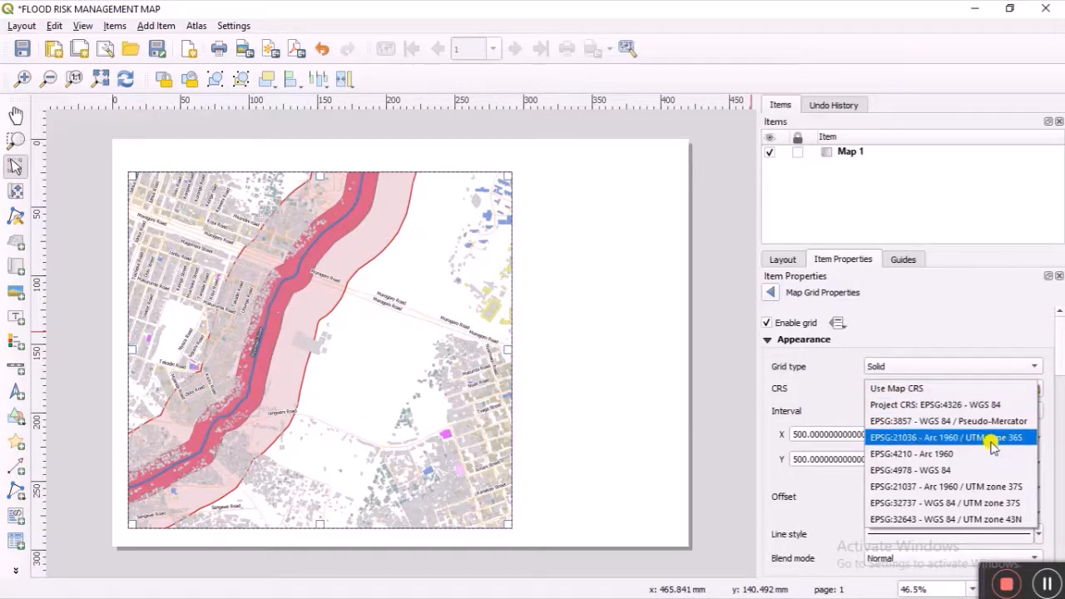
{"action": "left_click", "coordinate": [988, 488]}
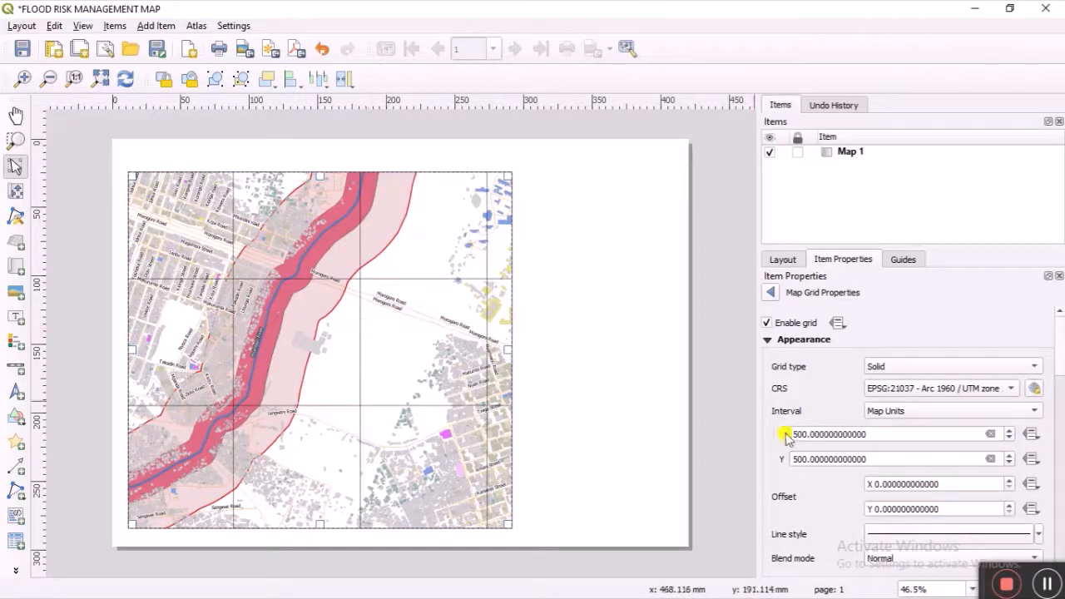
{"action": "left_click", "coordinate": [870, 484]}
{"action": "type", "text": "50"}
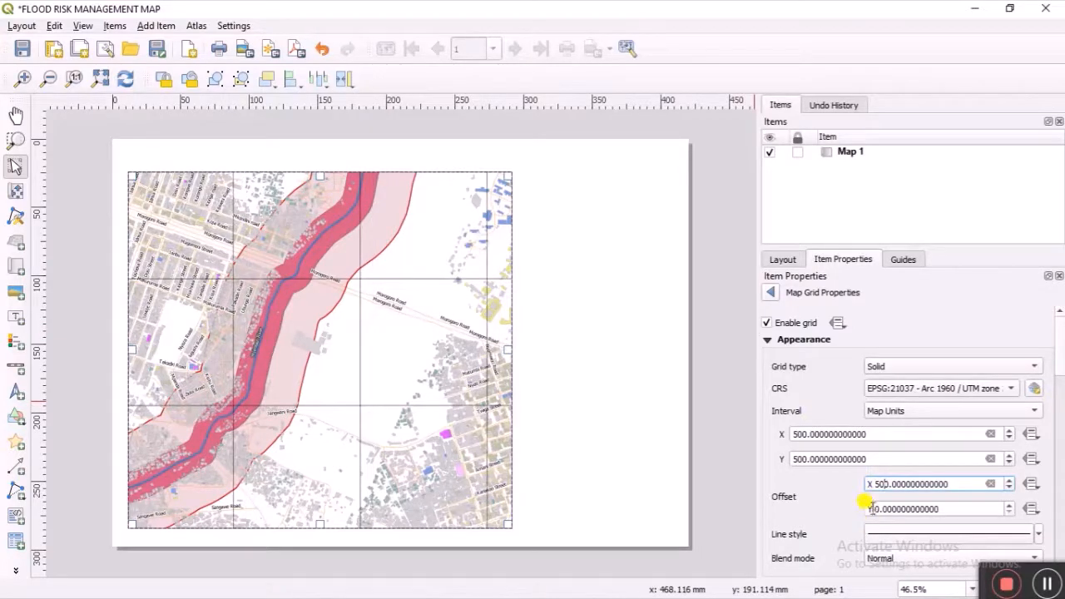
{"action": "left_click", "coordinate": [871, 509]}
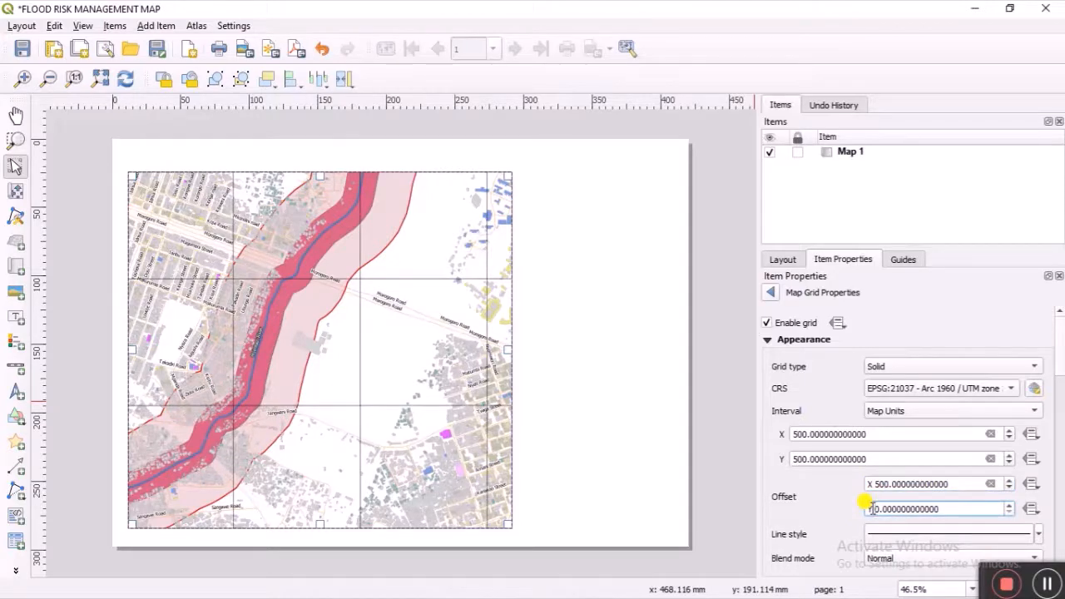
{"action": "type", "text": "50"}
{"action": "scroll", "coordinate": [839, 510], "scroll_direction": "down", "scroll_amount": 3}
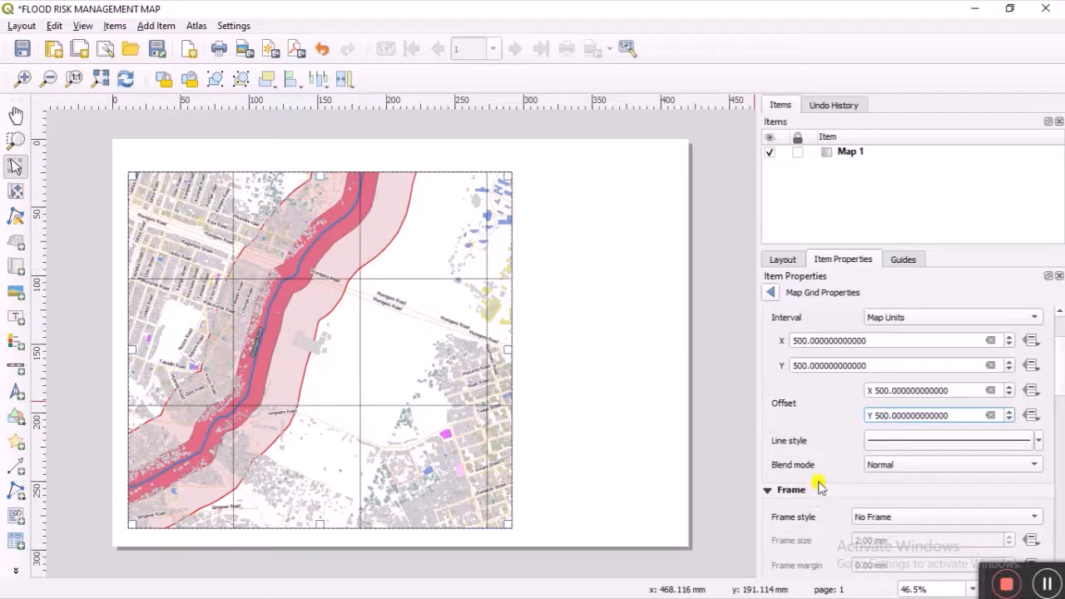
{"action": "scroll", "coordinate": [823, 480], "scroll_direction": "down", "scroll_amount": 1}
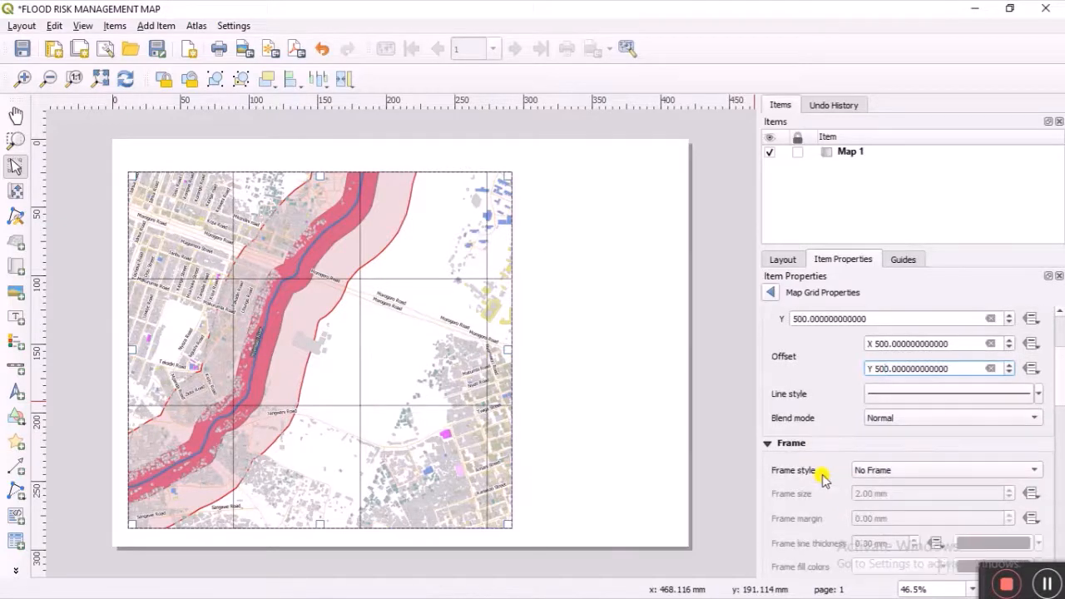
{"action": "scroll", "coordinate": [822, 477], "scroll_direction": "up", "scroll_amount": 3}
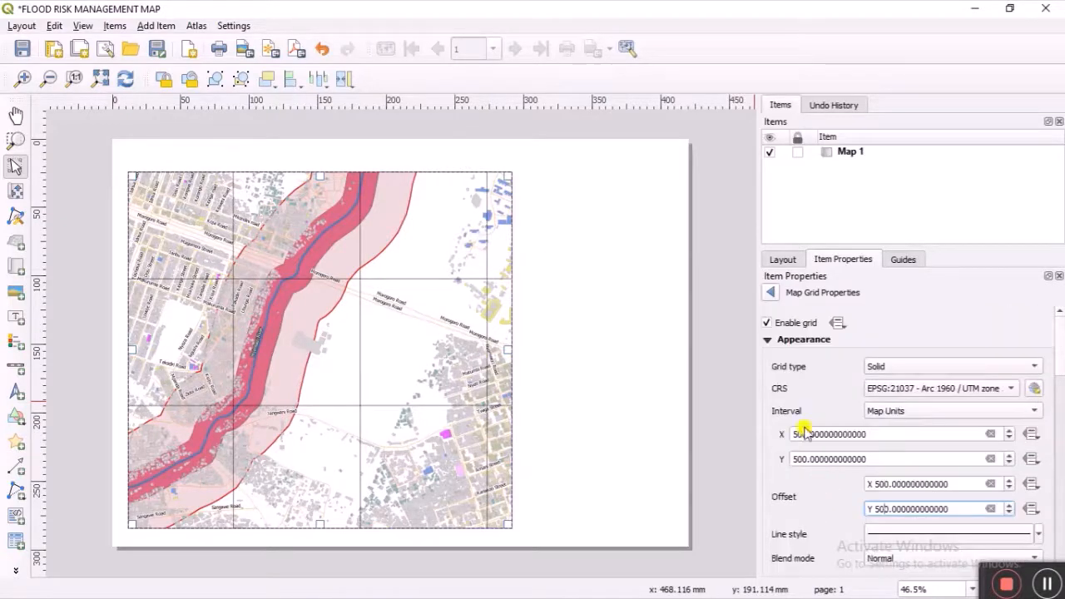
Step: Try the Cross and Markers grid types, then settle on Frame and annotations only
{"action": "left_click", "coordinate": [1038, 367]}
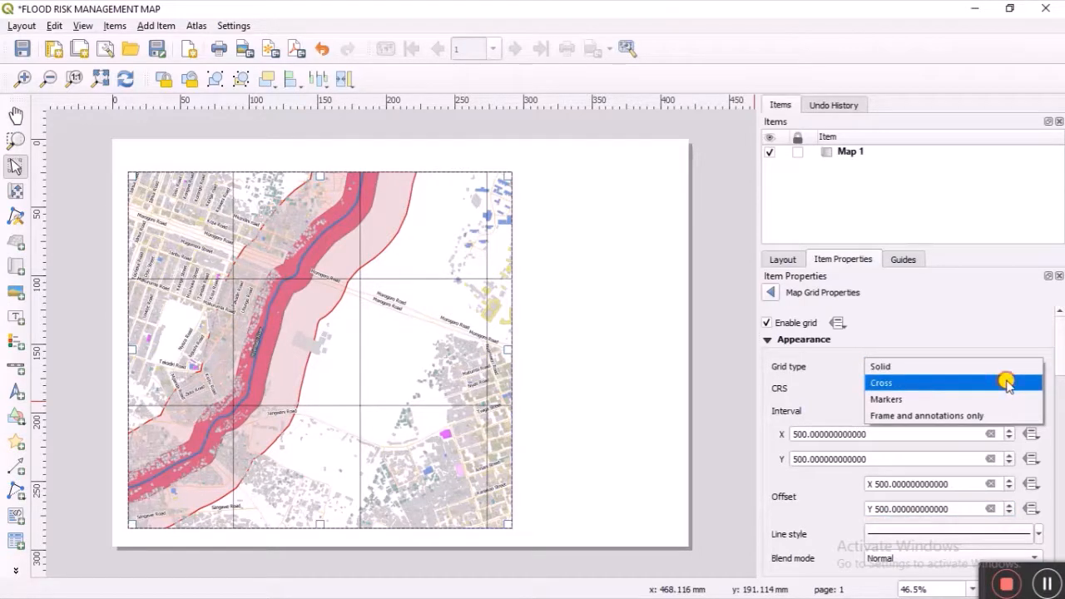
{"action": "left_click", "coordinate": [1007, 384]}
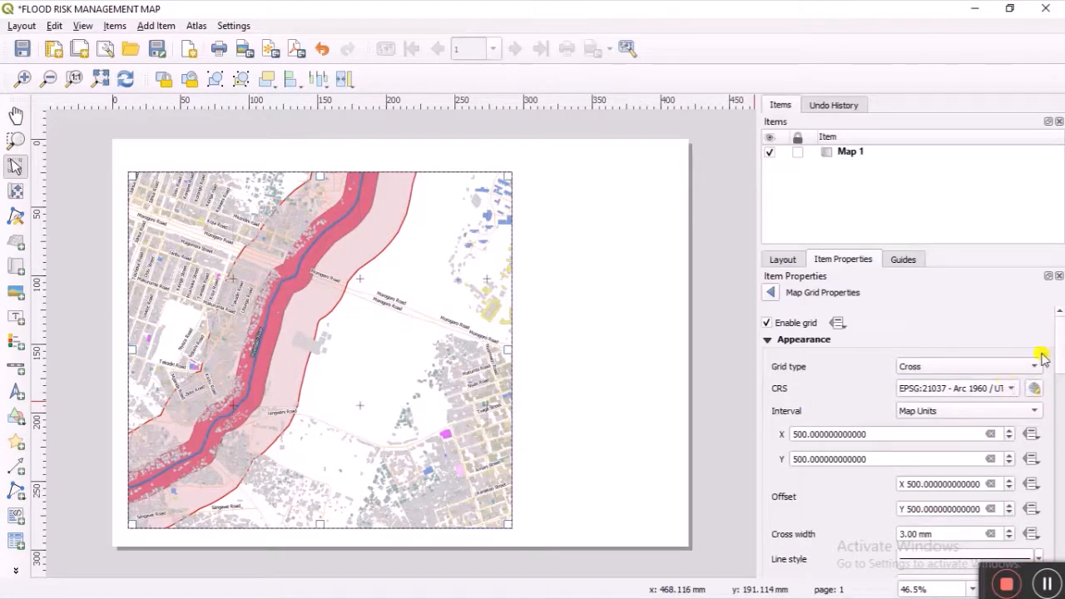
{"action": "left_click", "coordinate": [1033, 367]}
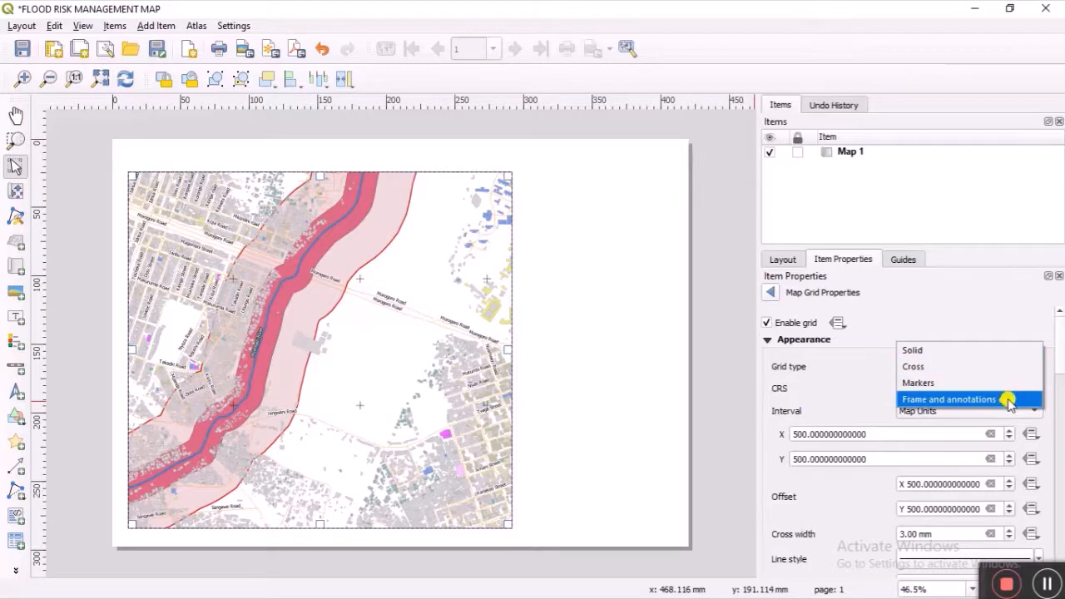
{"action": "left_click", "coordinate": [1005, 382]}
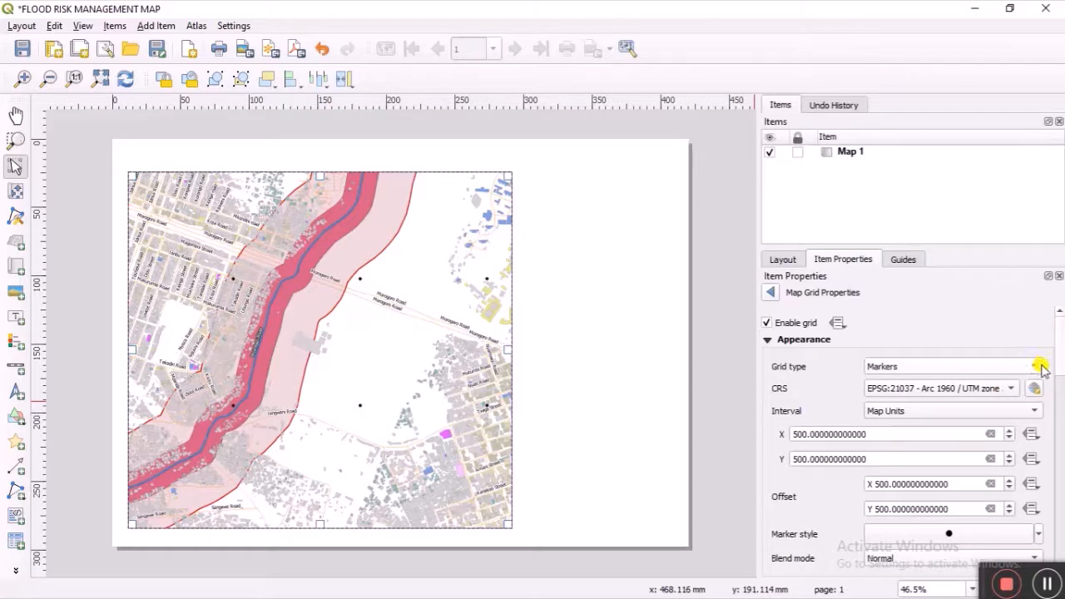
{"action": "left_click", "coordinate": [1038, 366]}
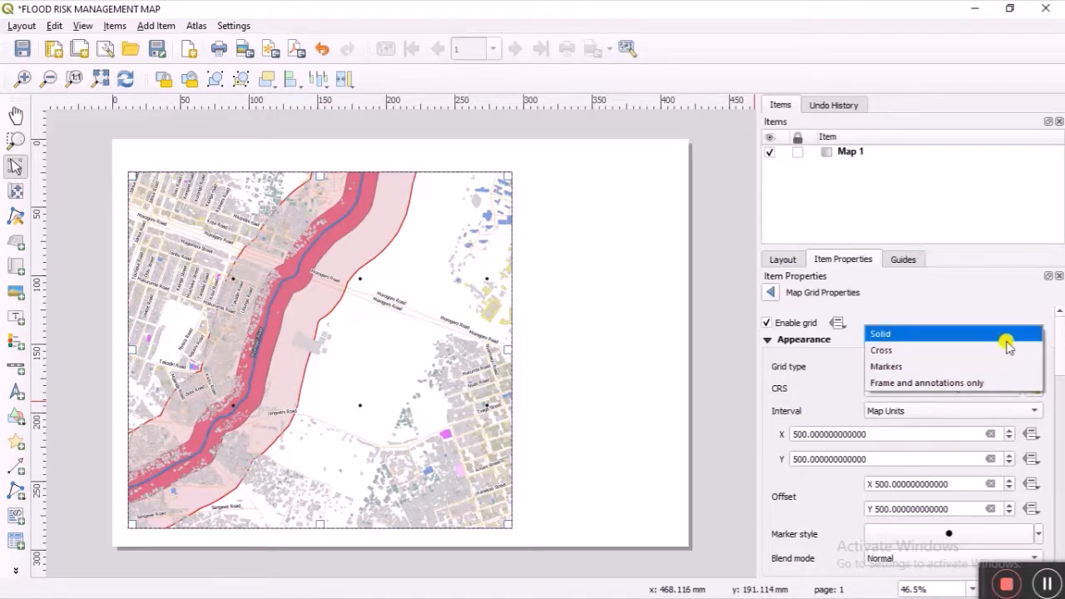
{"action": "left_click", "coordinate": [990, 383]}
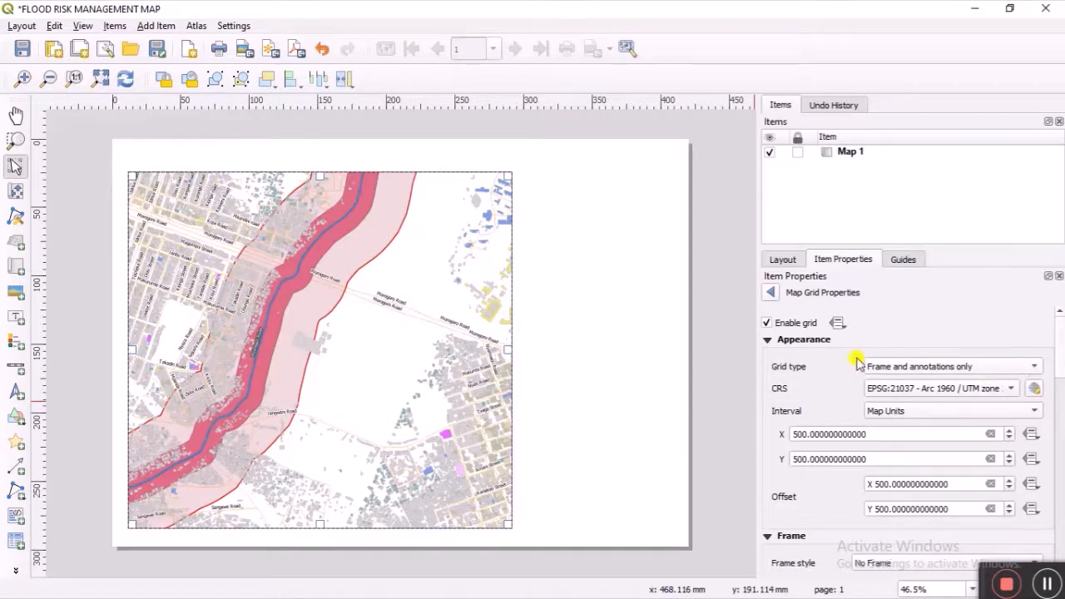
Step: Enable grid coordinate annotations and switch the grid type to Cross
{"action": "scroll", "coordinate": [789, 491], "scroll_direction": "down", "scroll_amount": 3}
{"action": "scroll", "coordinate": [788, 490], "scroll_direction": "down", "scroll_amount": 5}
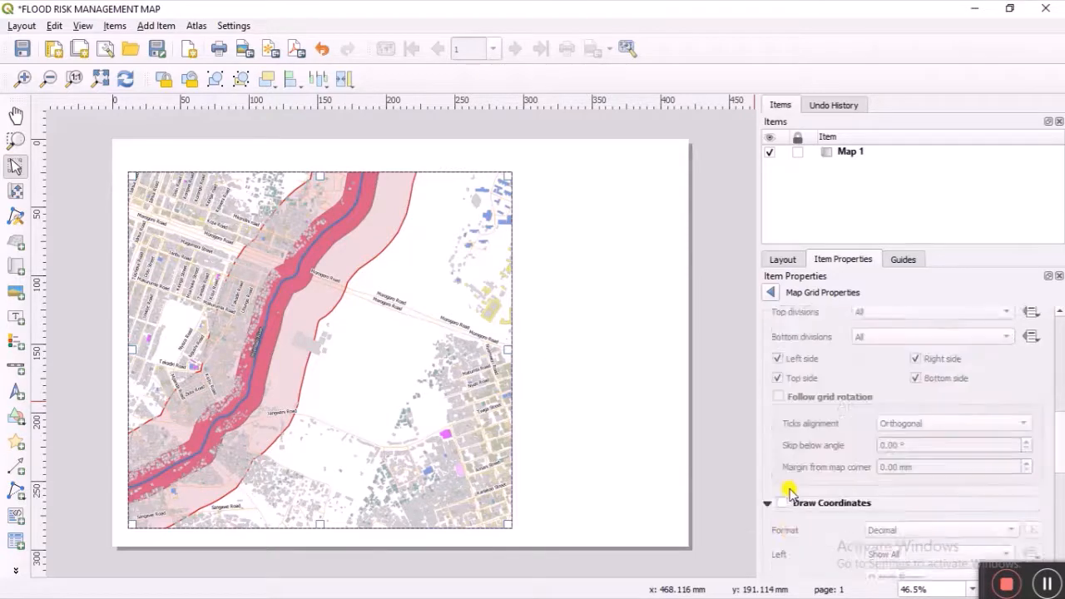
{"action": "left_click", "coordinate": [783, 455]}
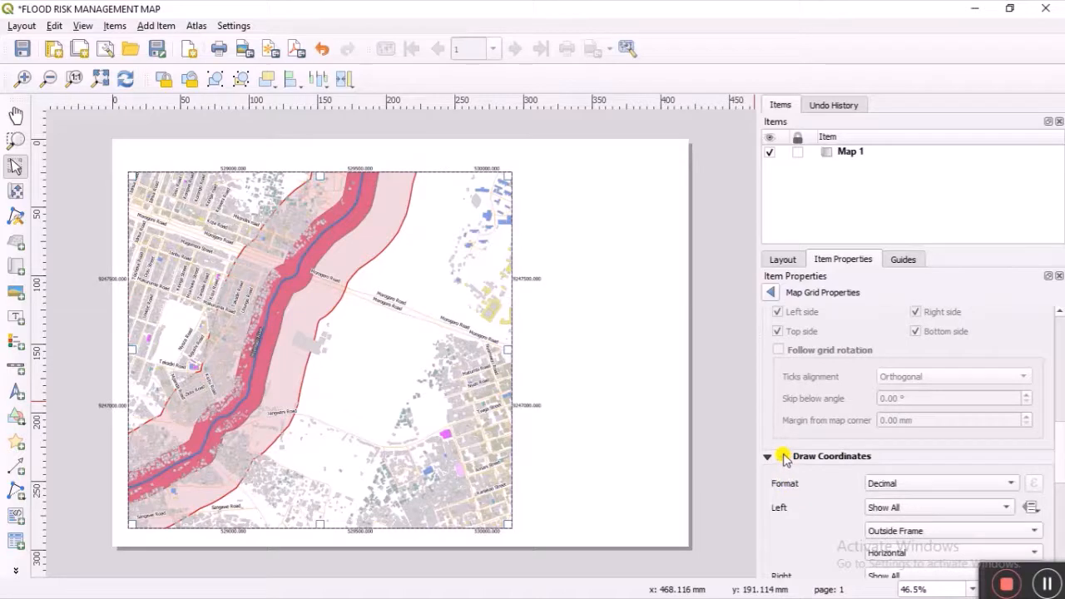
{"action": "scroll", "coordinate": [804, 395], "scroll_direction": "up", "scroll_amount": 8}
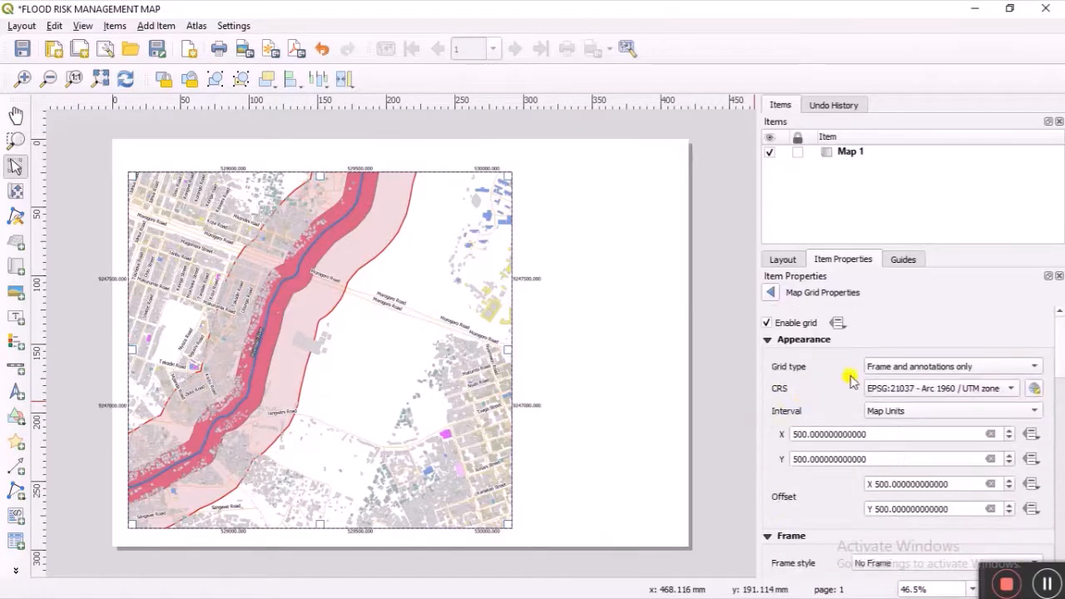
{"action": "left_click", "coordinate": [1034, 367]}
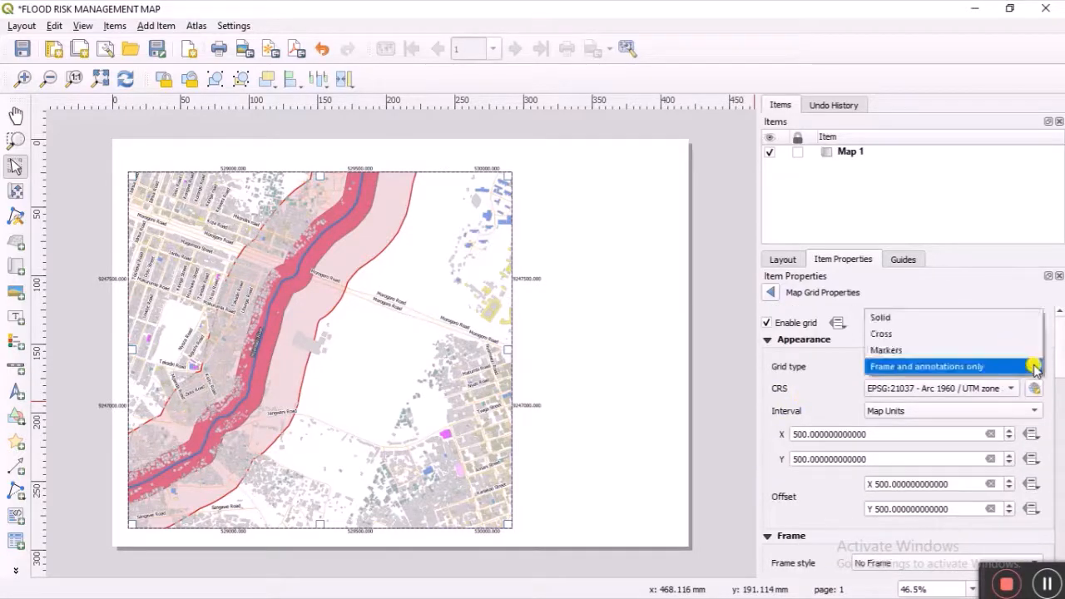
{"action": "left_click", "coordinate": [991, 335]}
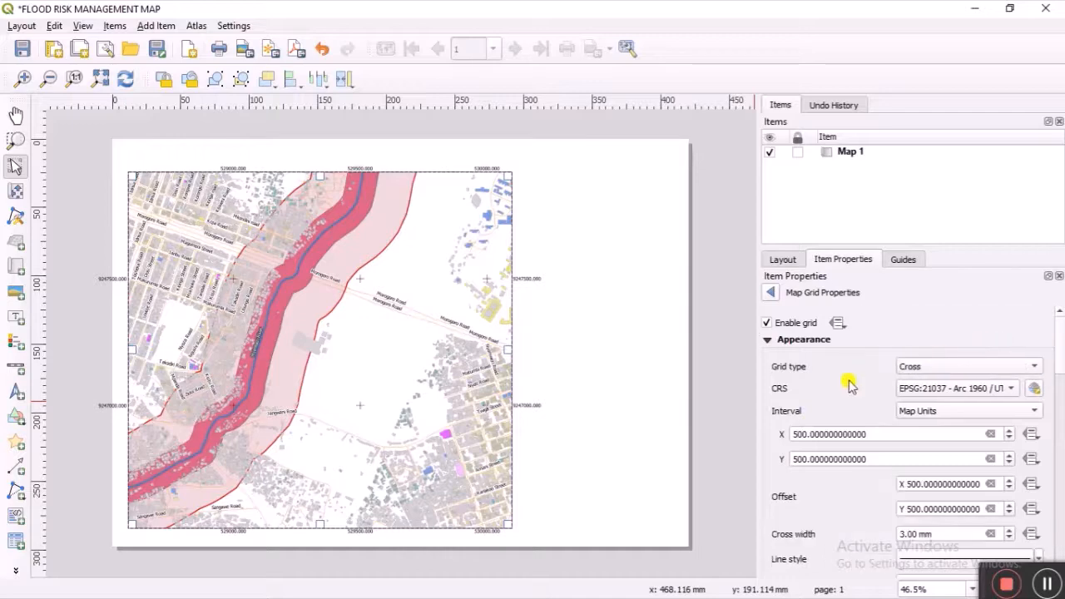
Step: Set left and right labels to Vertical Ascending, 2.00 mm from the frame, with coordinate precision 0
{"action": "scroll", "coordinate": [832, 507], "scroll_direction": "down", "scroll_amount": 3}
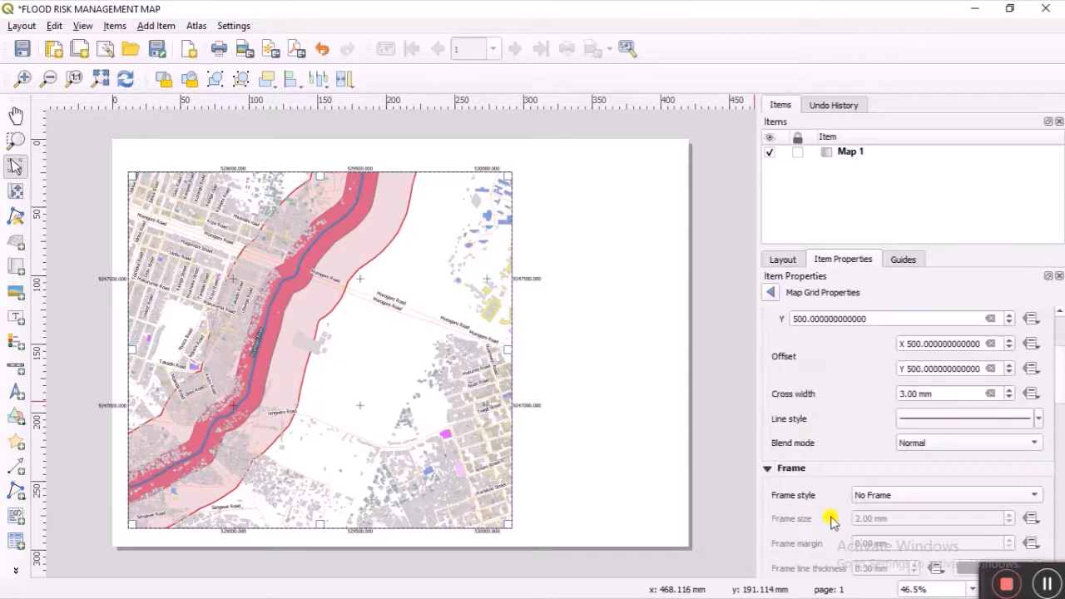
{"action": "scroll", "coordinate": [832, 517], "scroll_direction": "down", "scroll_amount": 12}
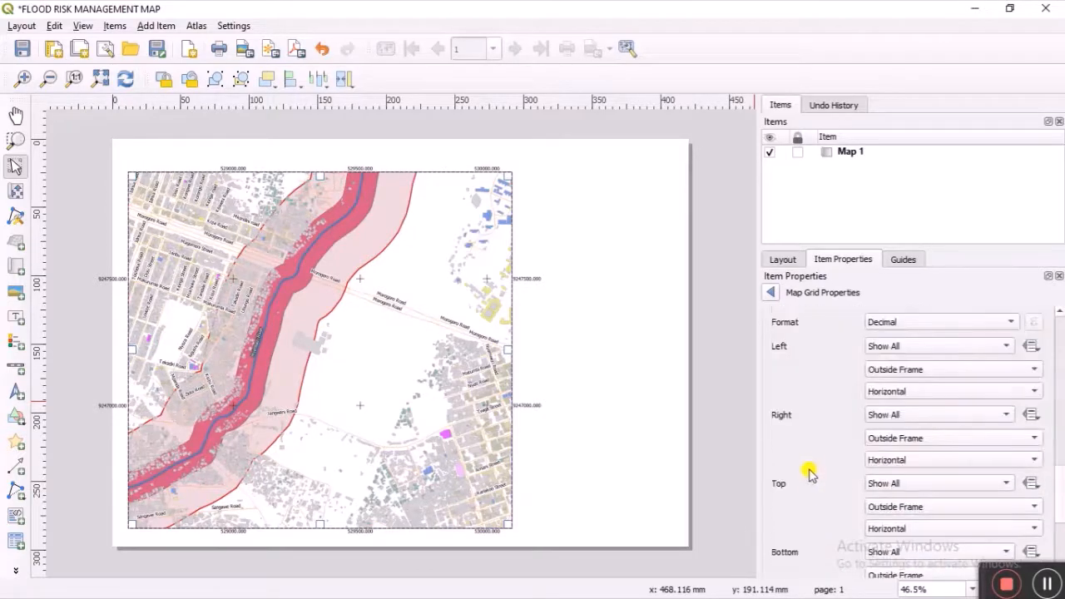
{"action": "scroll", "coordinate": [812, 466], "scroll_direction": "up", "scroll_amount": 4}
{"action": "scroll", "coordinate": [813, 463], "scroll_direction": "down", "scroll_amount": 2}
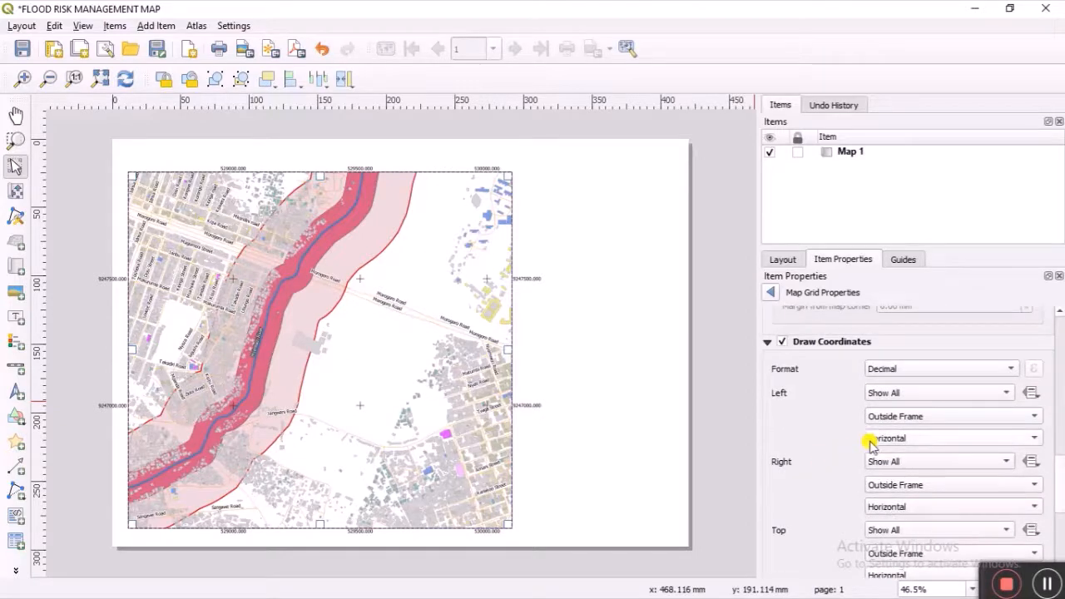
{"action": "left_click", "coordinate": [1032, 437]}
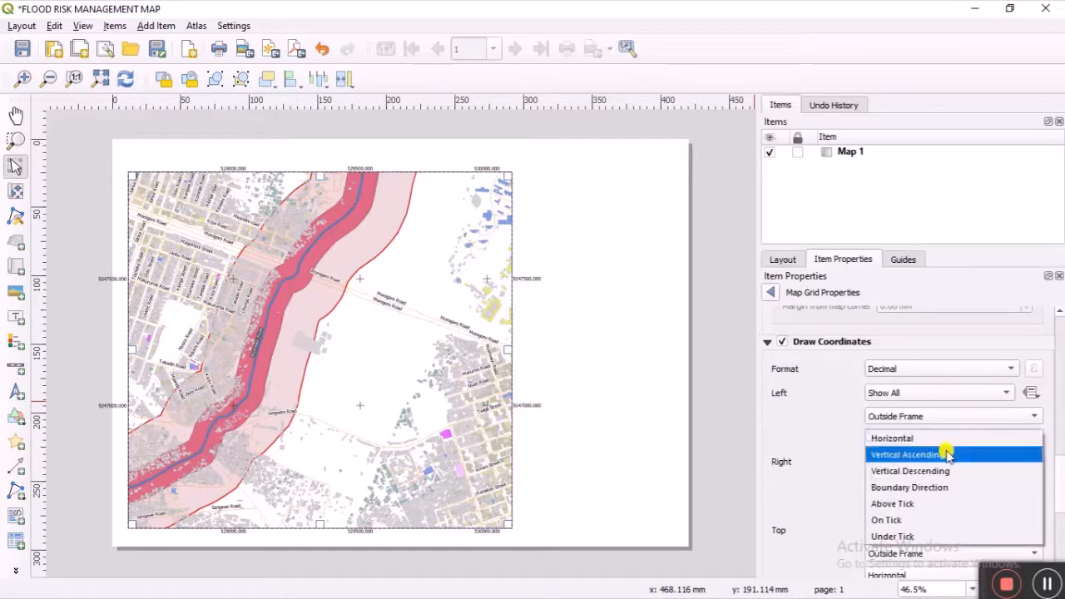
{"action": "left_click", "coordinate": [909, 456]}
{"action": "scroll", "coordinate": [816, 462], "scroll_direction": "down", "scroll_amount": 3}
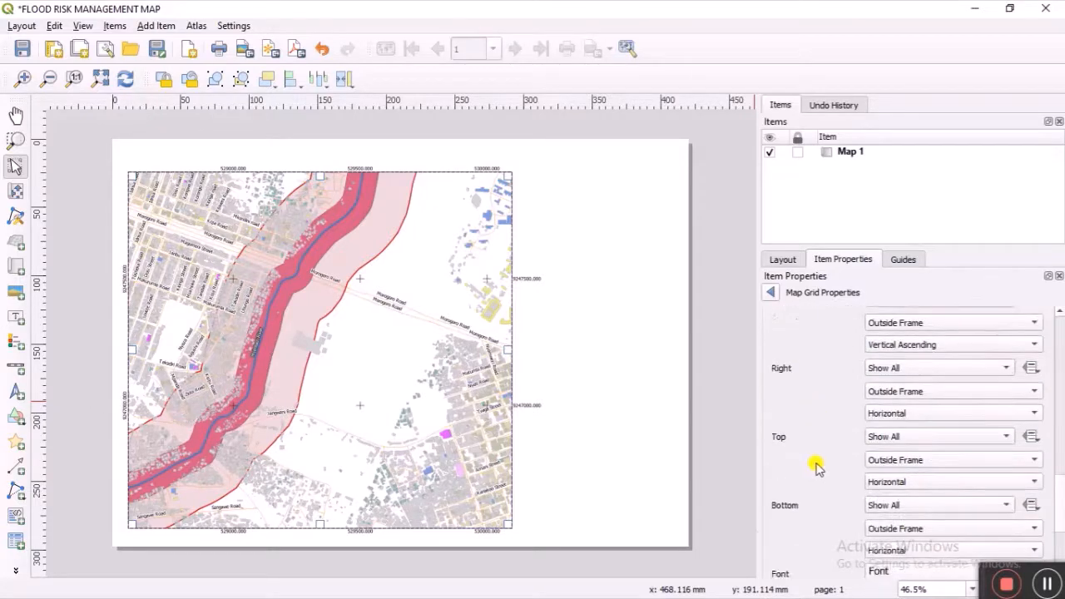
{"action": "left_click", "coordinate": [933, 416]}
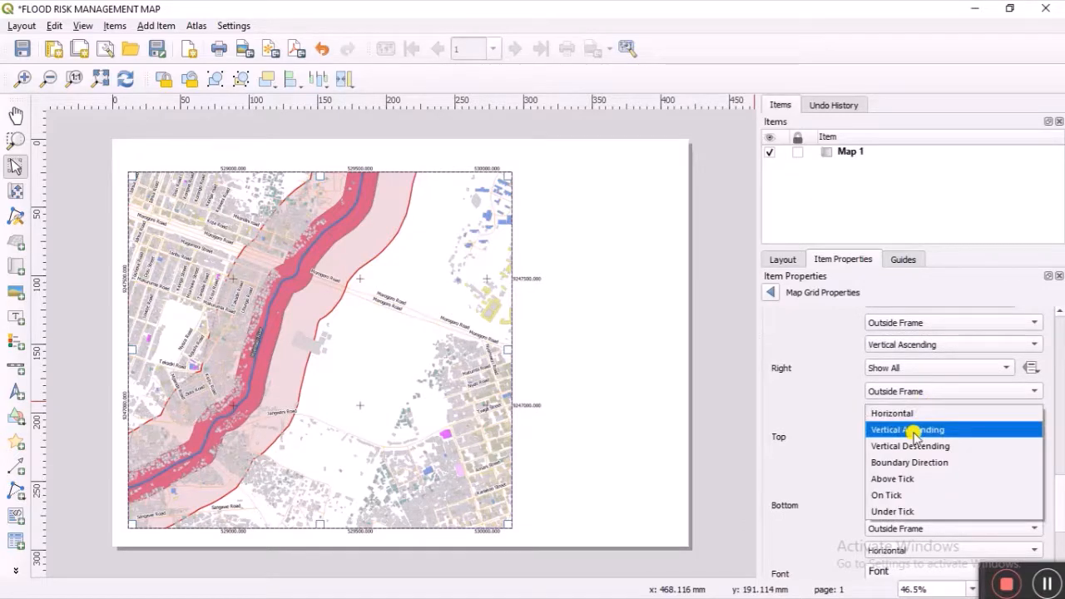
{"action": "left_click", "coordinate": [913, 429]}
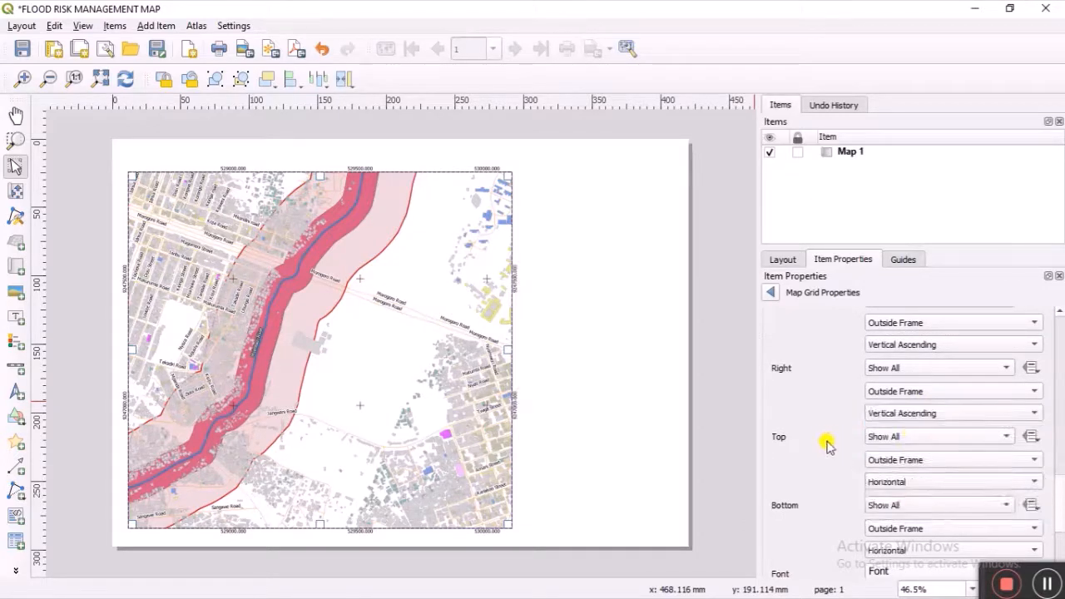
{"action": "scroll", "coordinate": [832, 450], "scroll_direction": "down", "scroll_amount": 3}
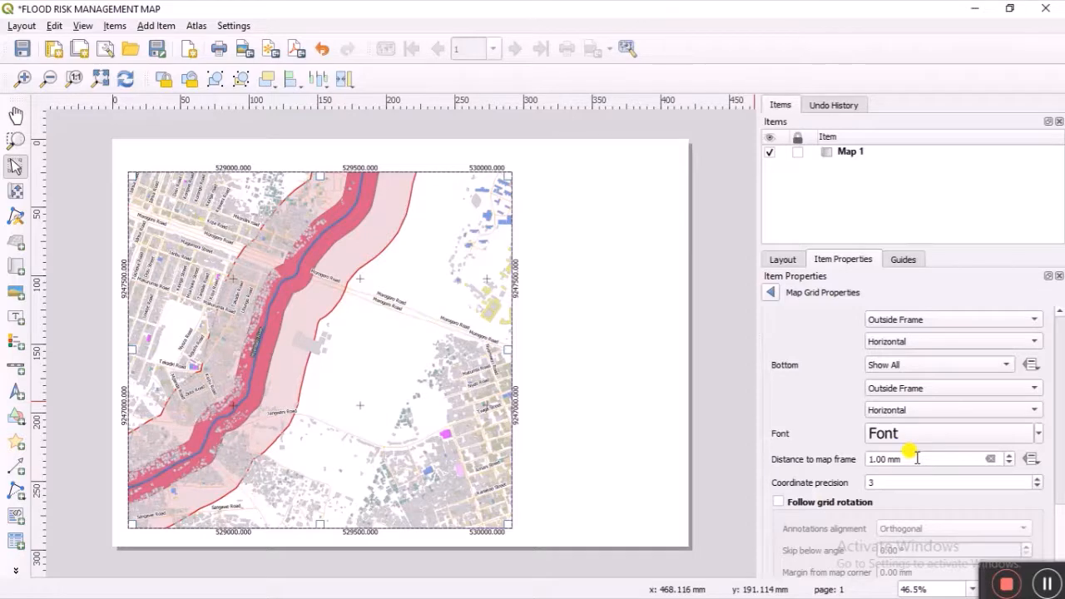
{"action": "scroll", "coordinate": [917, 458], "scroll_direction": "up", "scroll_amount": 1}
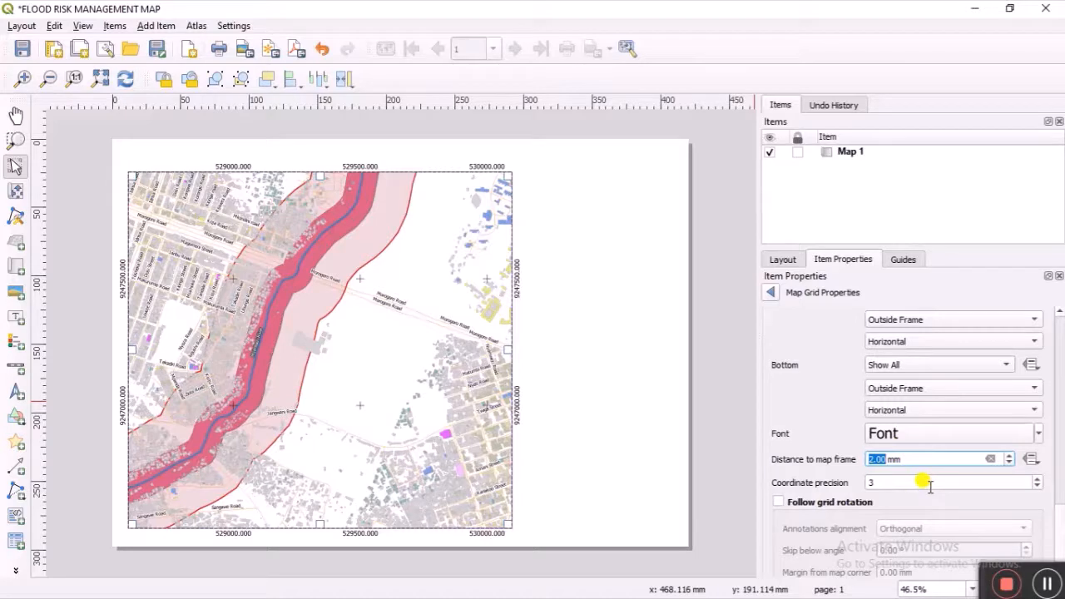
{"action": "scroll", "coordinate": [929, 485], "scroll_direction": "down", "scroll_amount": 3}
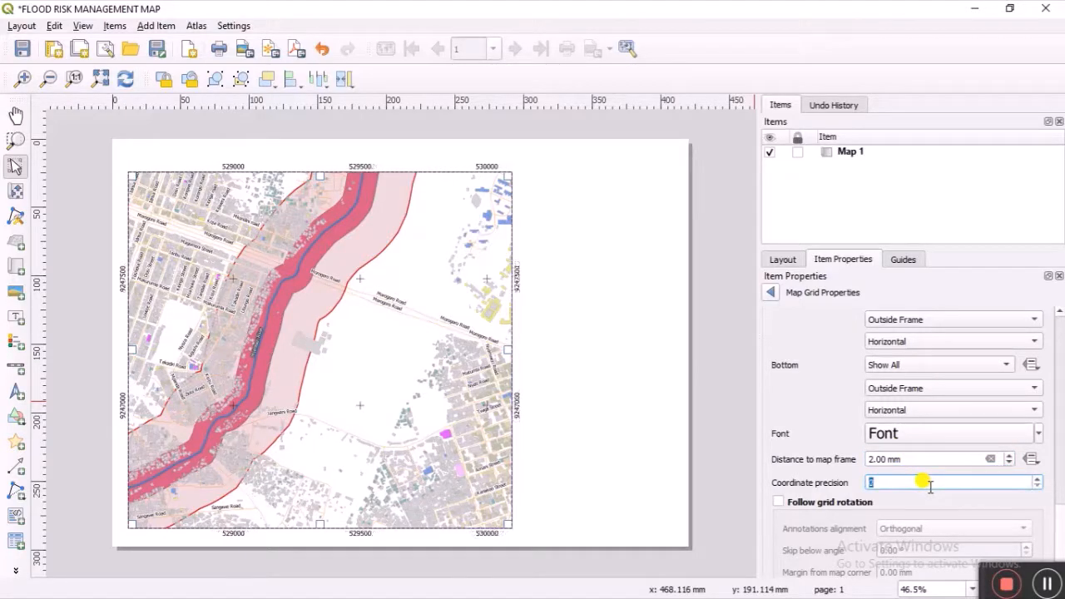
{"action": "left_click", "coordinate": [818, 380]}
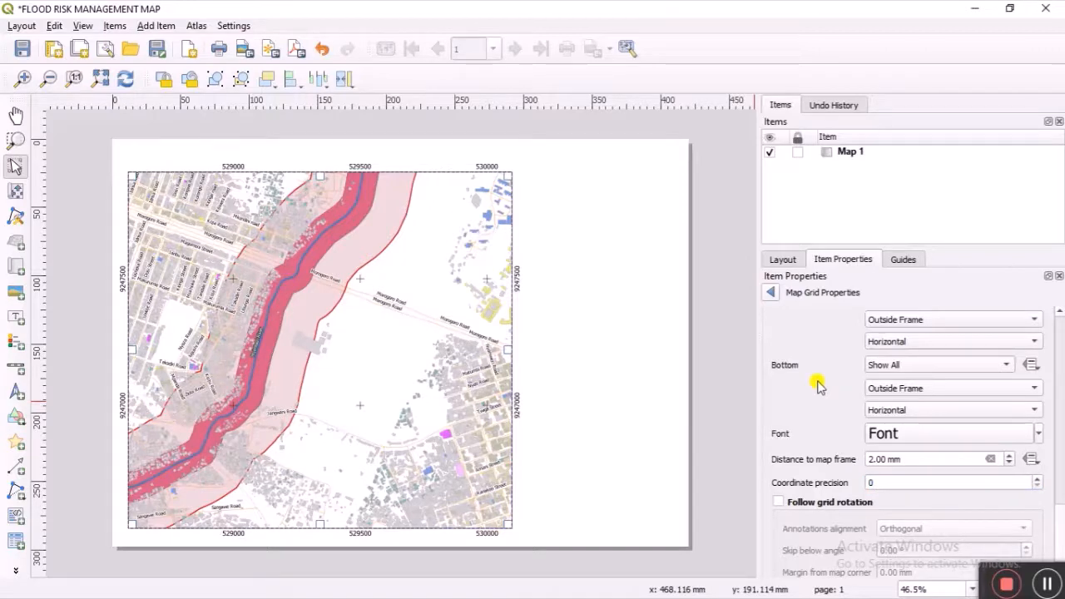
Step: Turn on the Frame border for Map 1, lock the item, and minimize the layout window
{"action": "left_click", "coordinate": [771, 292]}
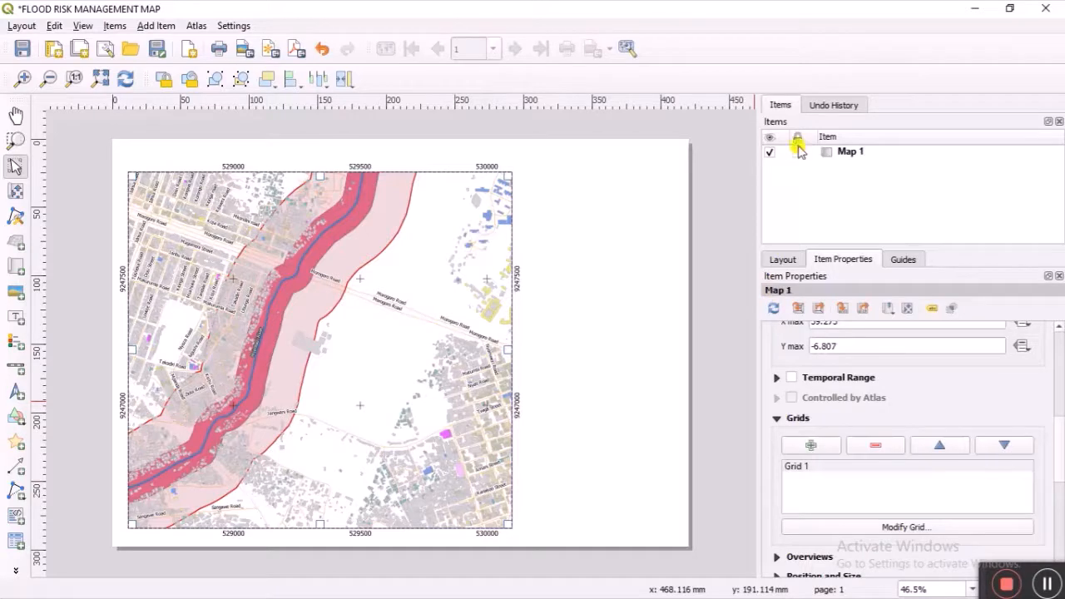
{"action": "scroll", "coordinate": [793, 485], "scroll_direction": "down", "scroll_amount": 3}
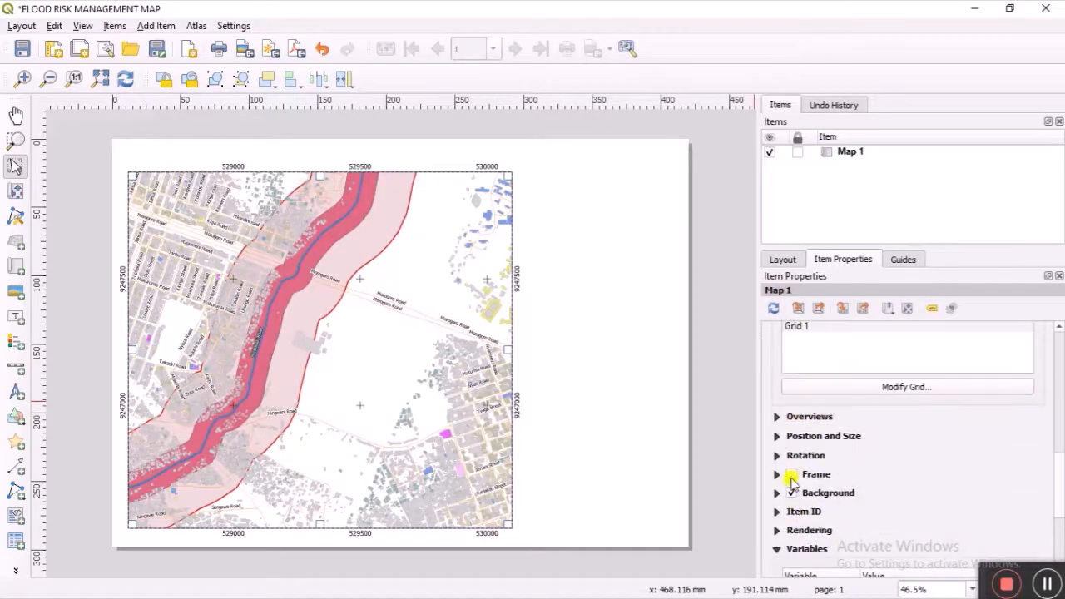
{"action": "left_click", "coordinate": [791, 474]}
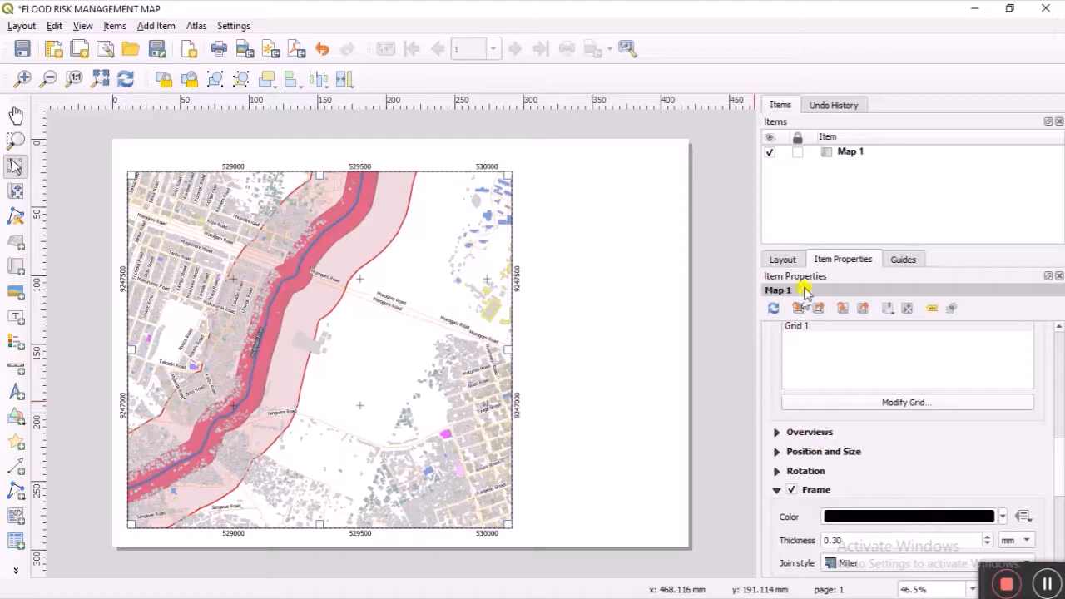
{"action": "left_click", "coordinate": [799, 154]}
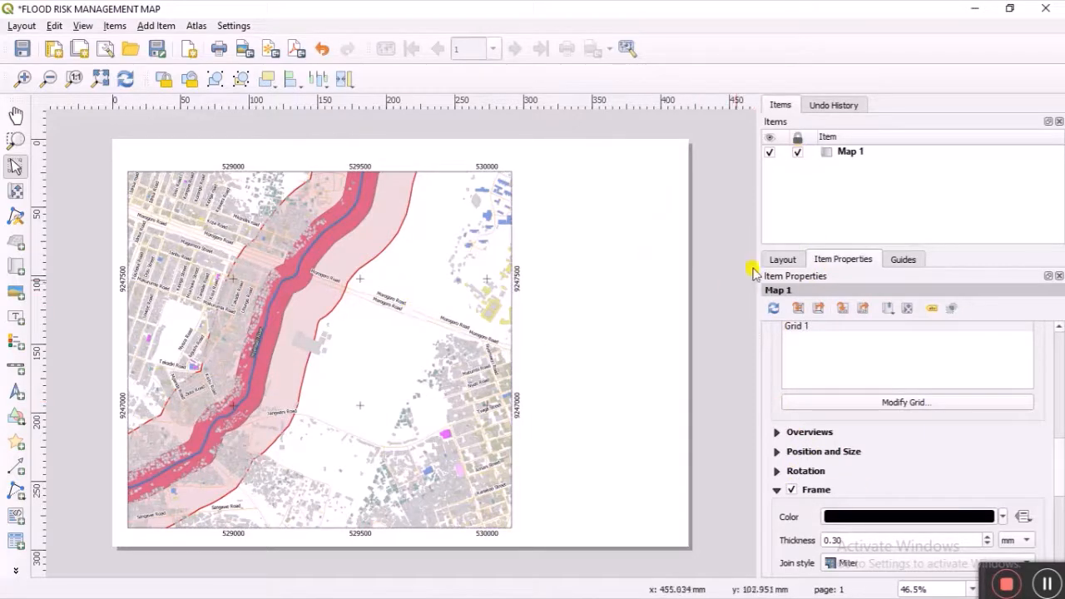
{"action": "left_click", "coordinate": [974, 8]}
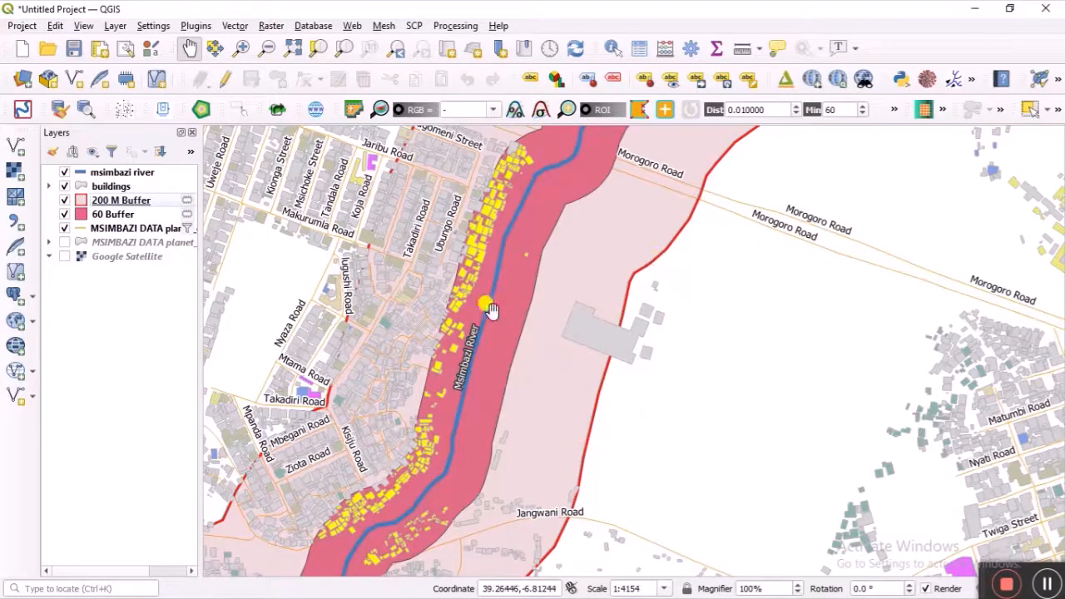
Step: In the vector Data Source Manager, browse to the DATA/TZA_adm folder
{"action": "left_click", "coordinate": [16, 145]}
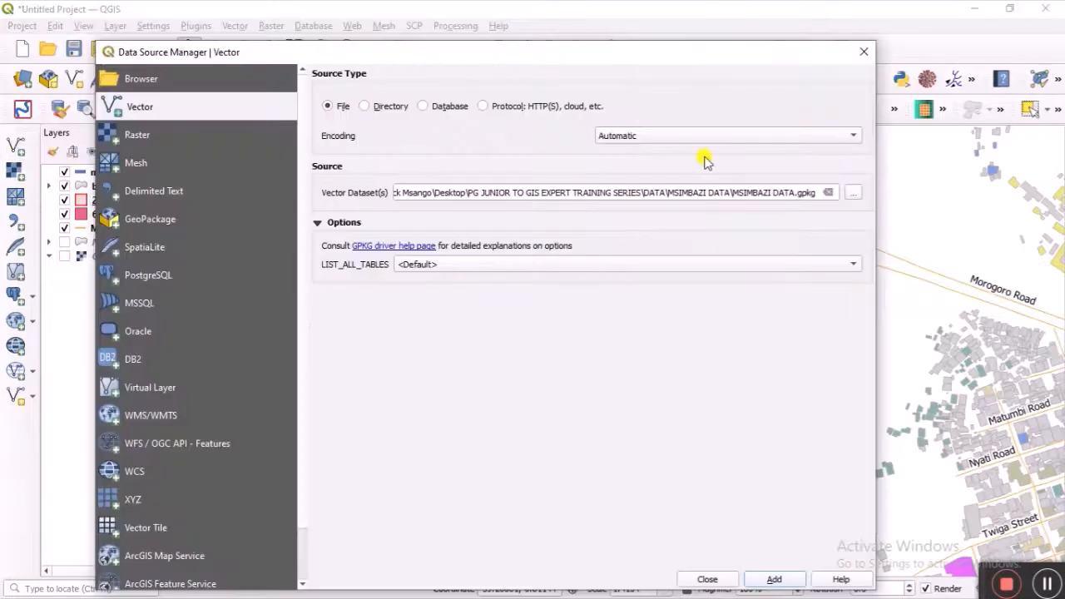
{"action": "left_click", "coordinate": [855, 192]}
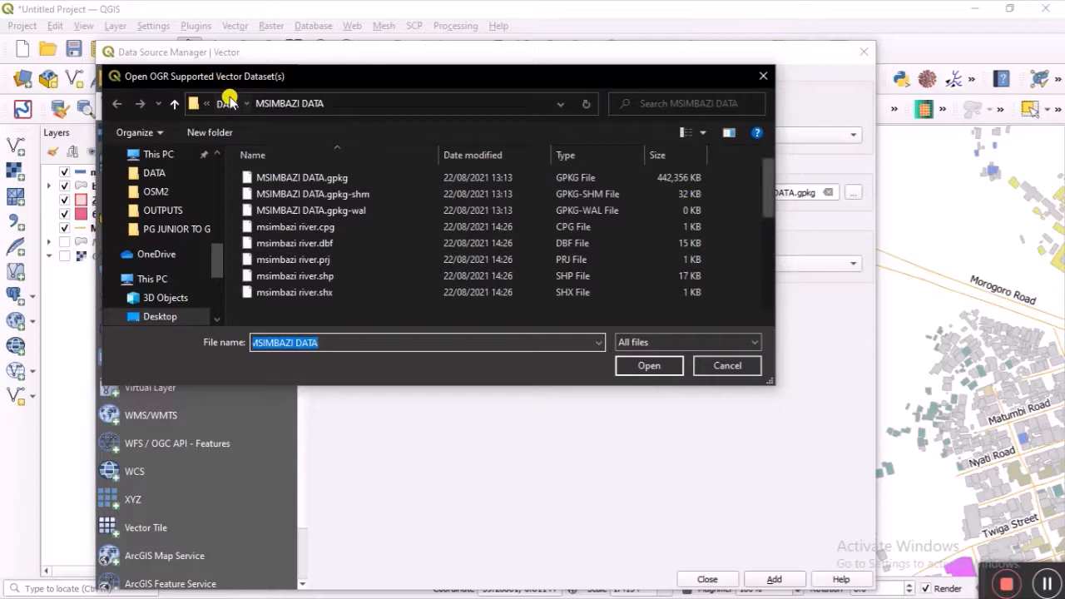
{"action": "left_click", "coordinate": [228, 102]}
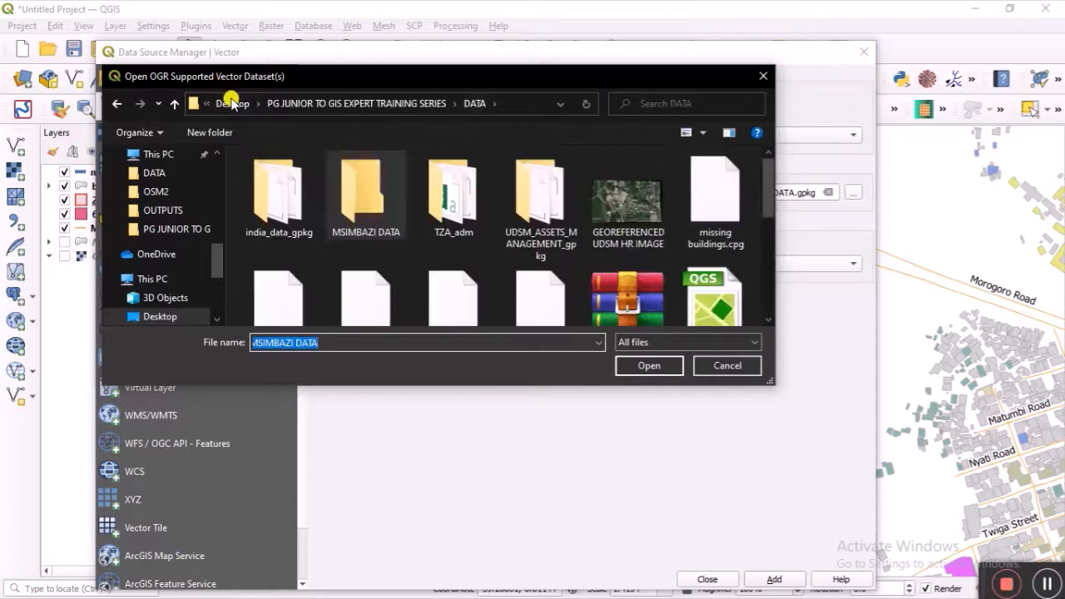
{"action": "left_click", "coordinate": [455, 221]}
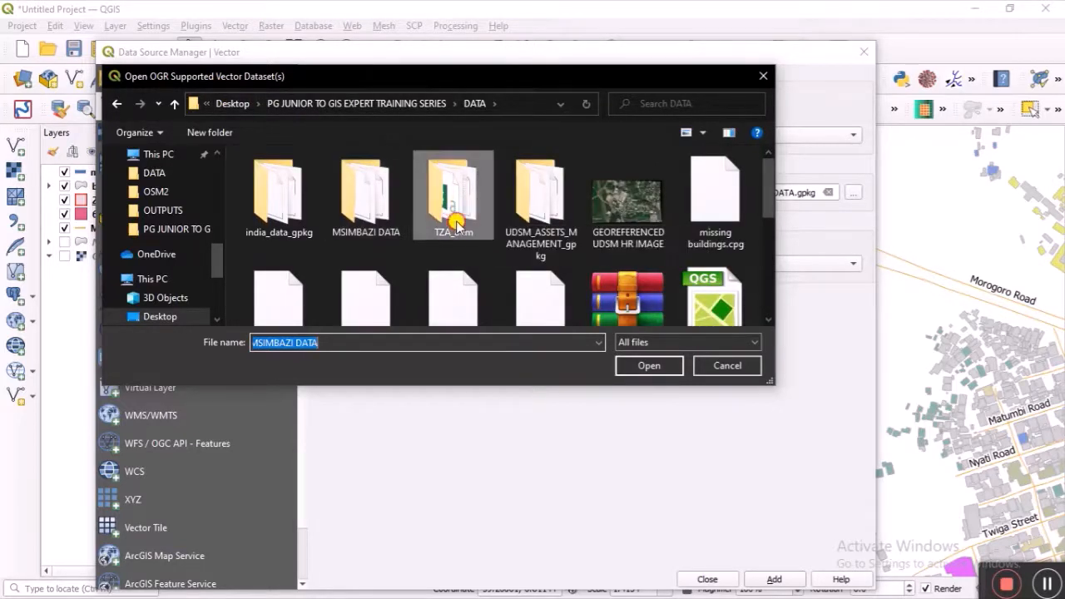
{"action": "double_click", "coordinate": [456, 221]}
{"action": "scroll", "coordinate": [414, 236], "scroll_direction": "down", "scroll_amount": 1}
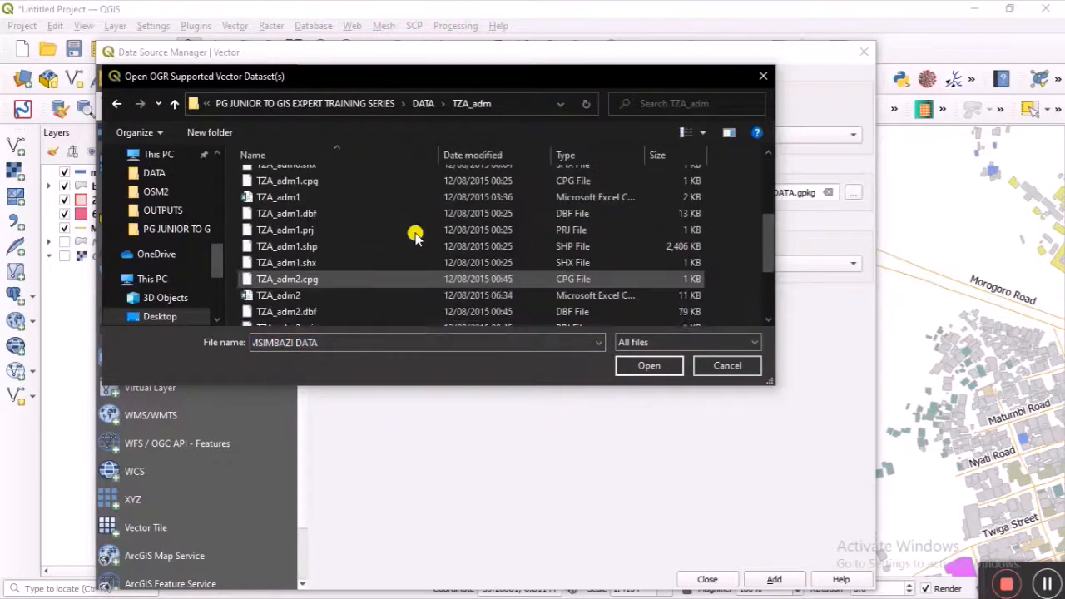
{"action": "scroll", "coordinate": [414, 236], "scroll_direction": "down", "scroll_amount": 1}
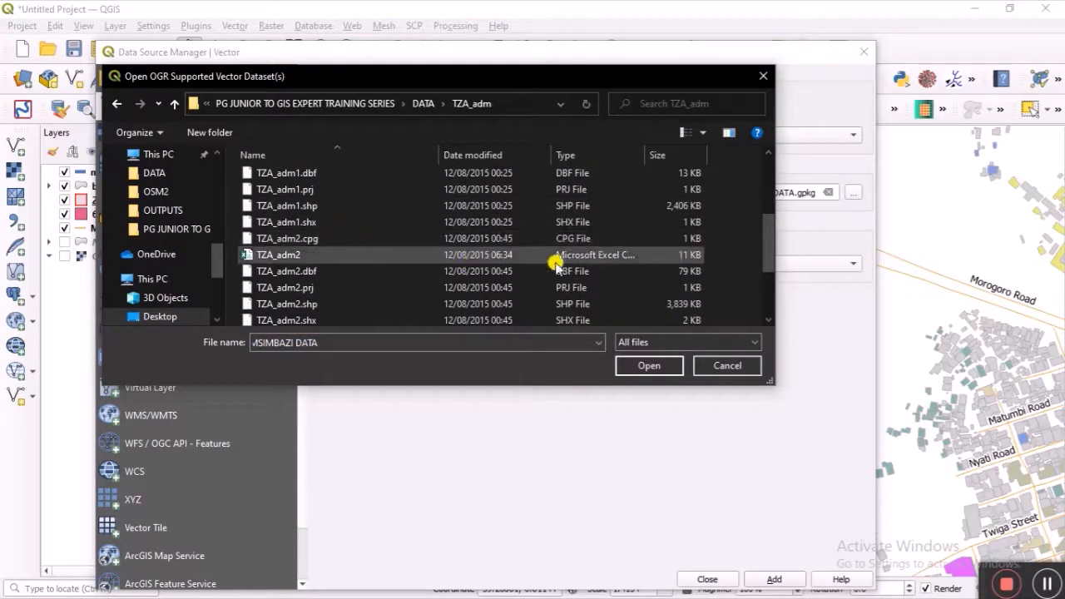
Step: Filter to ESRI Shapefiles, add TZA_adm2.shp as a layer, and close the manager
{"action": "left_click", "coordinate": [753, 342]}
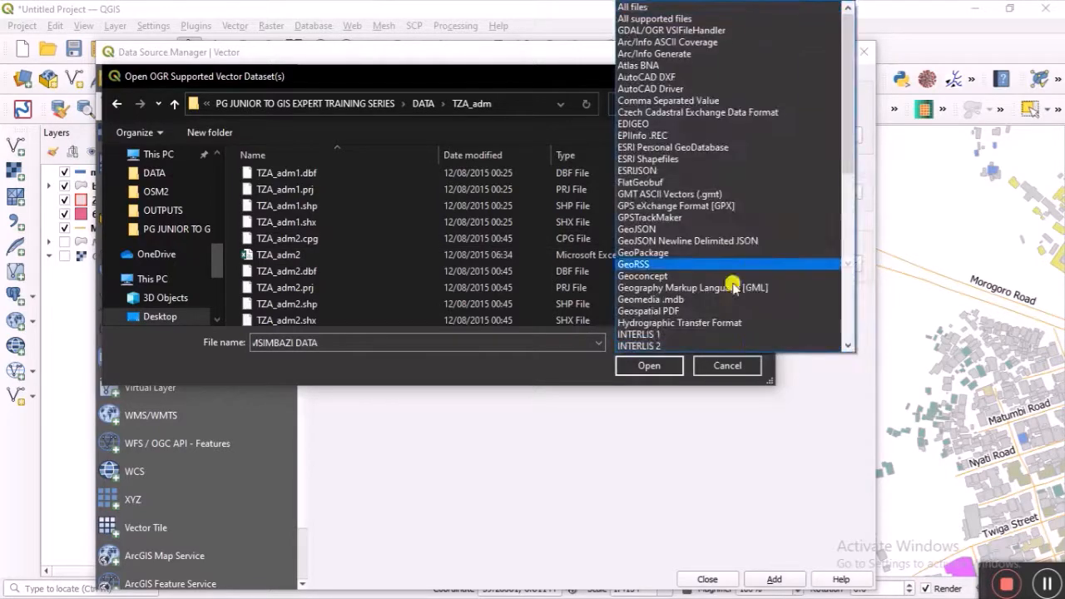
{"action": "left_click", "coordinate": [666, 158]}
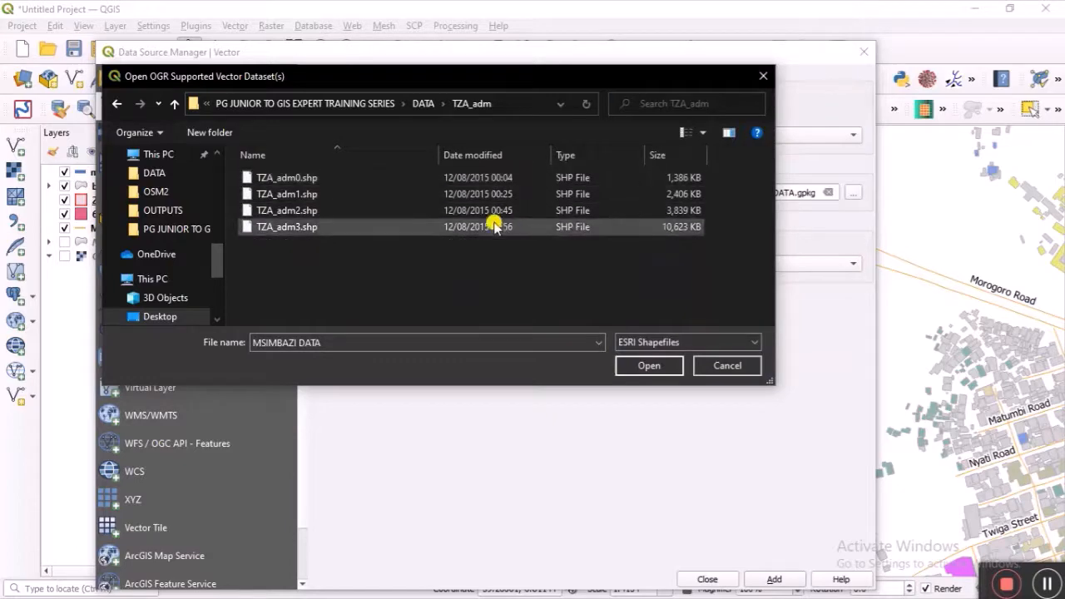
{"action": "left_click", "coordinate": [454, 210]}
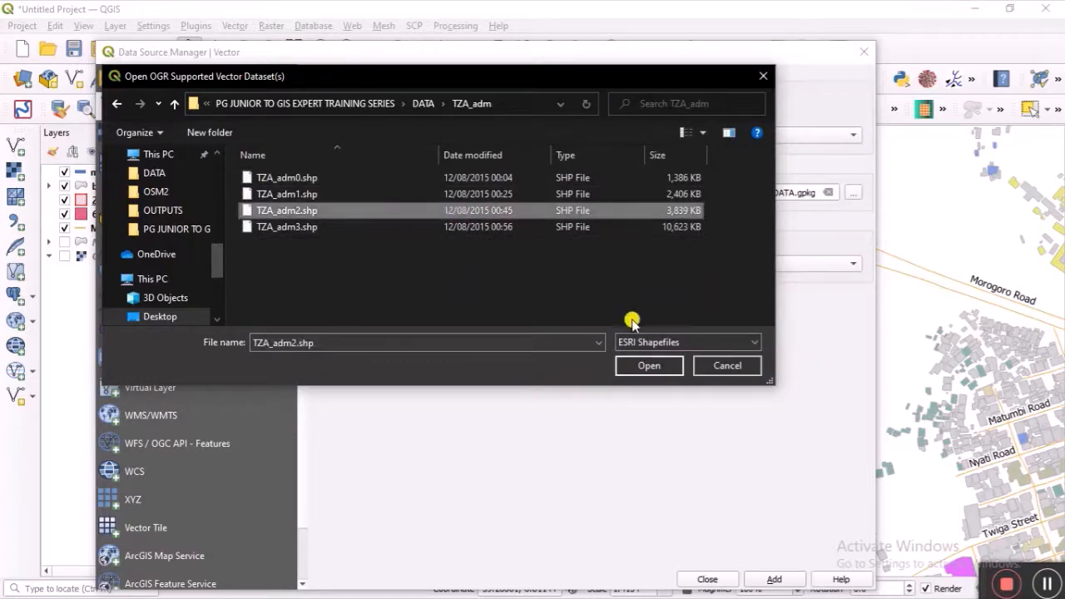
{"action": "left_click", "coordinate": [651, 365]}
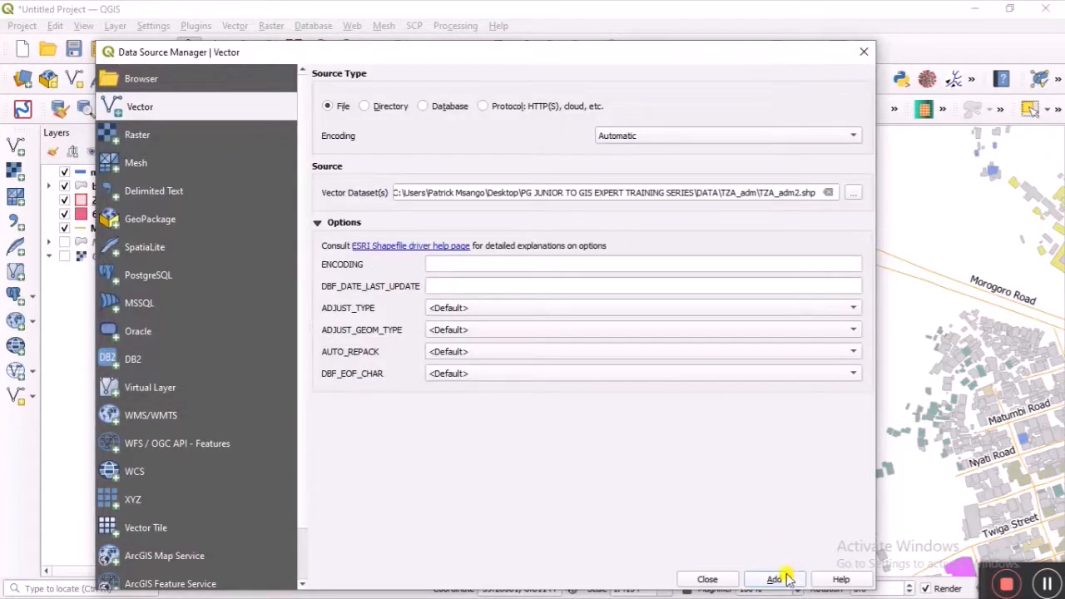
{"action": "left_click", "coordinate": [776, 578]}
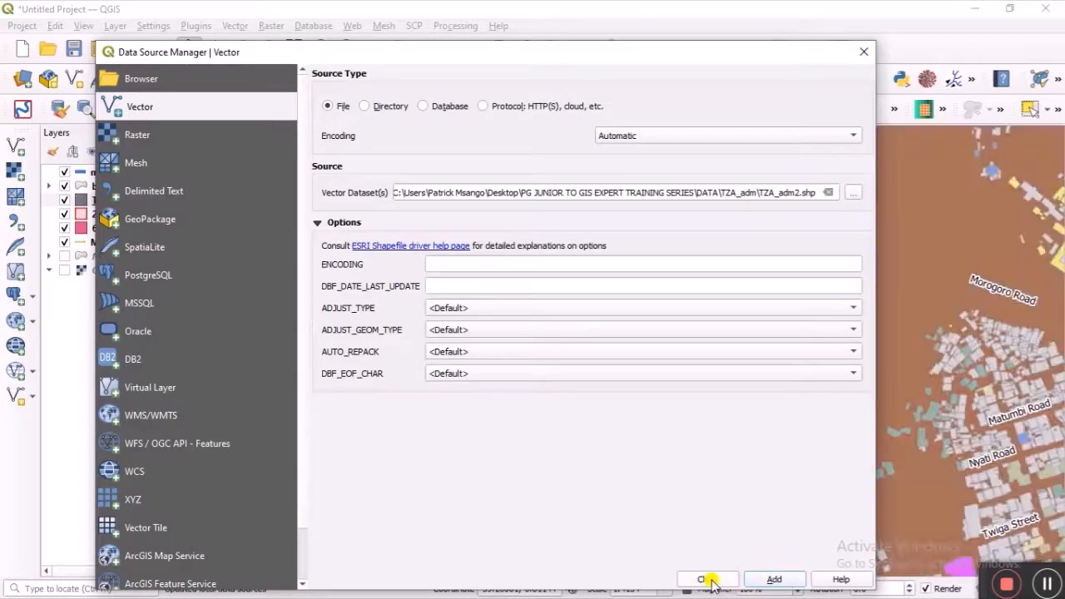
{"action": "left_click", "coordinate": [705, 579]}
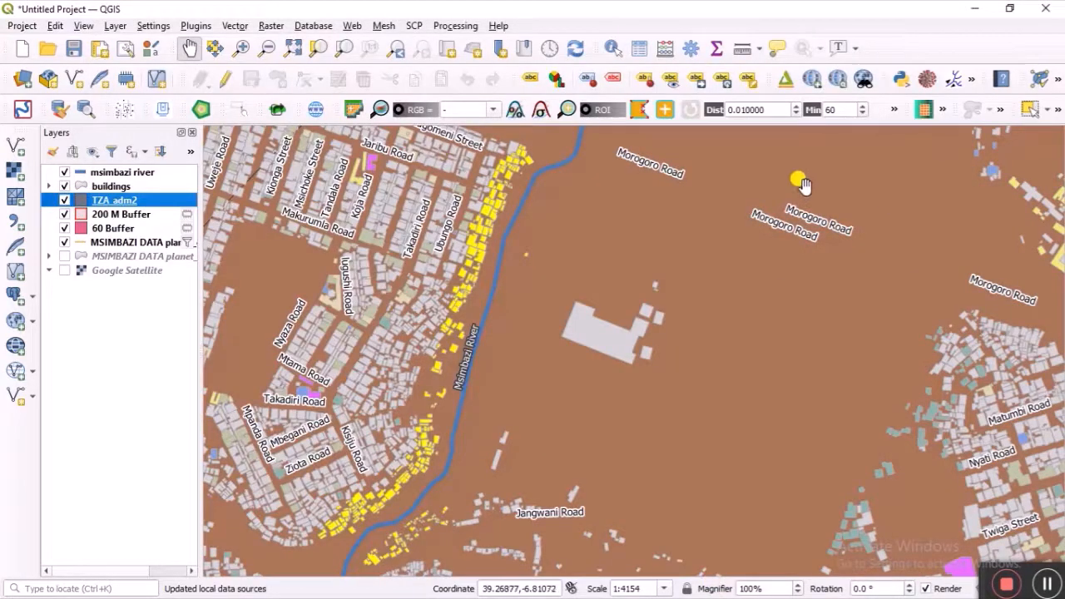
Step: Zoom to the TZA_adm2 extent, then zoom in on the coast around the Msimbazi River
{"action": "right_click", "coordinate": [96, 202]}
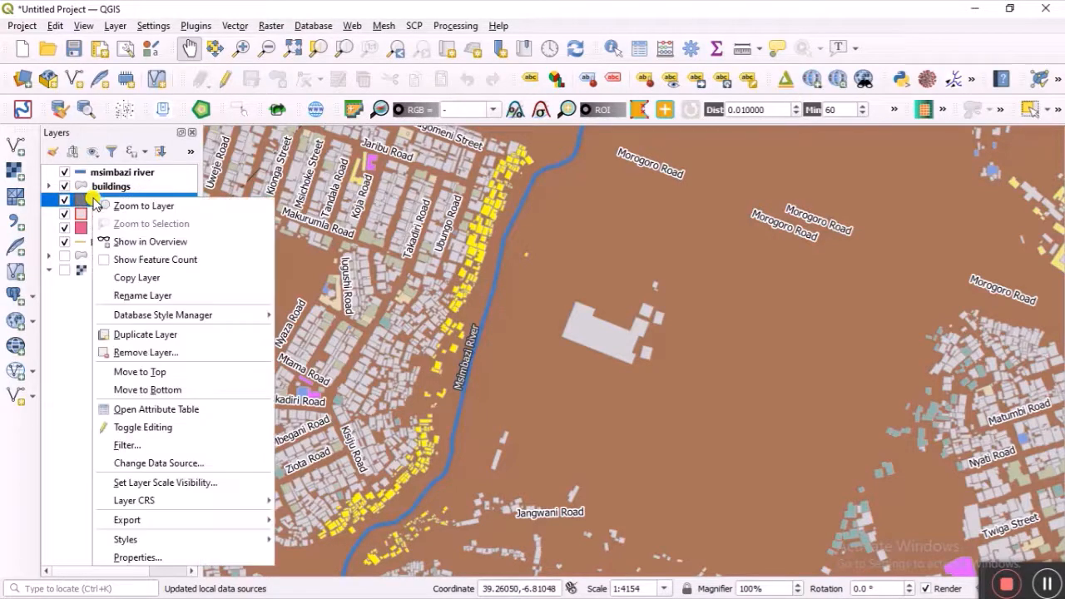
{"action": "left_click", "coordinate": [123, 207]}
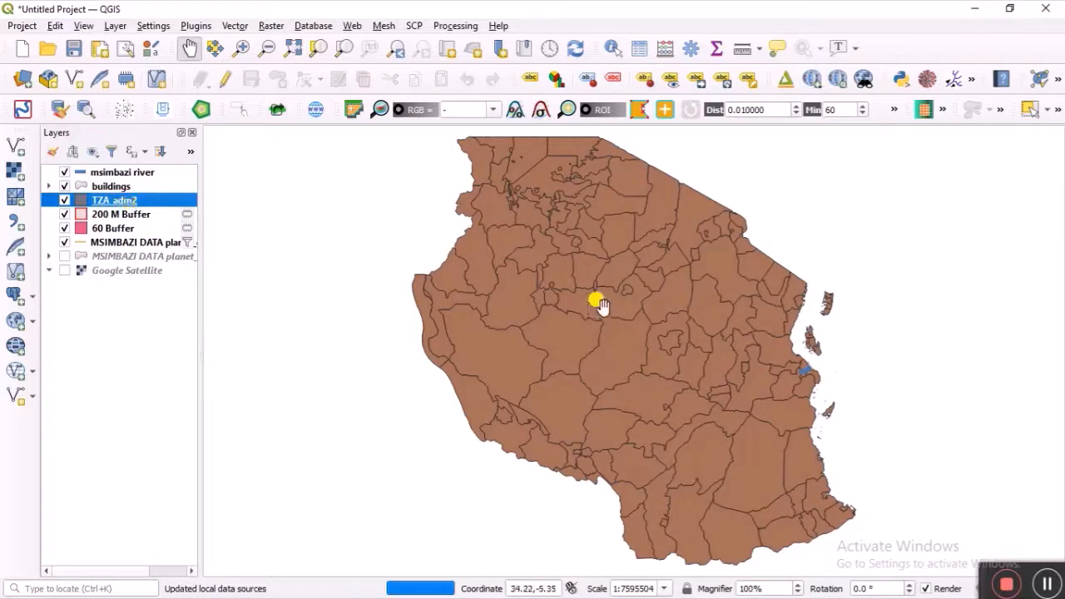
{"action": "scroll", "coordinate": [804, 350], "scroll_direction": "up", "scroll_amount": 2}
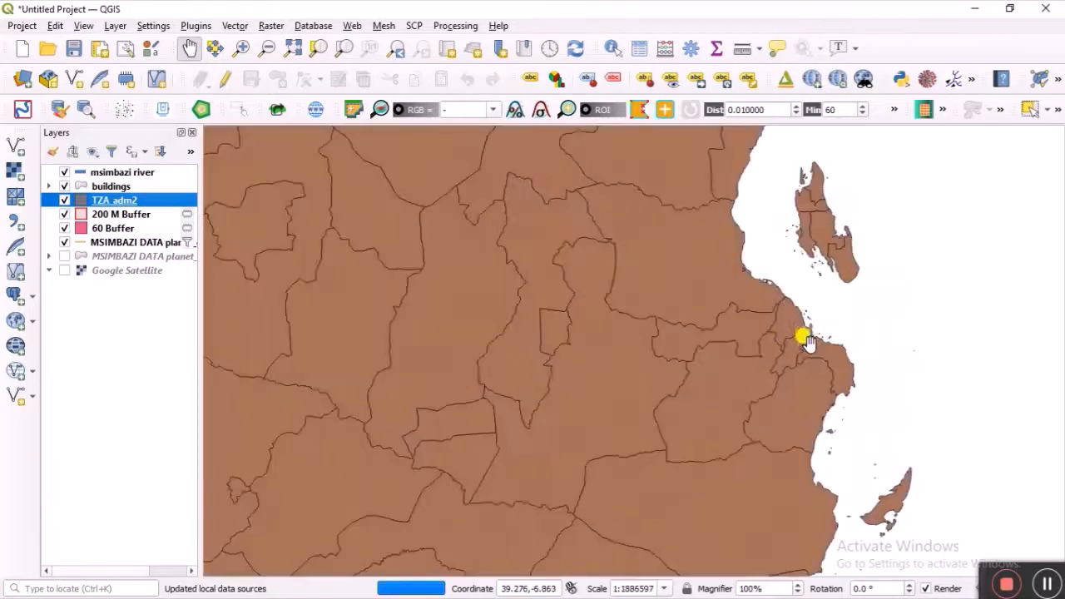
{"action": "scroll", "coordinate": [807, 337], "scroll_direction": "up", "scroll_amount": 2}
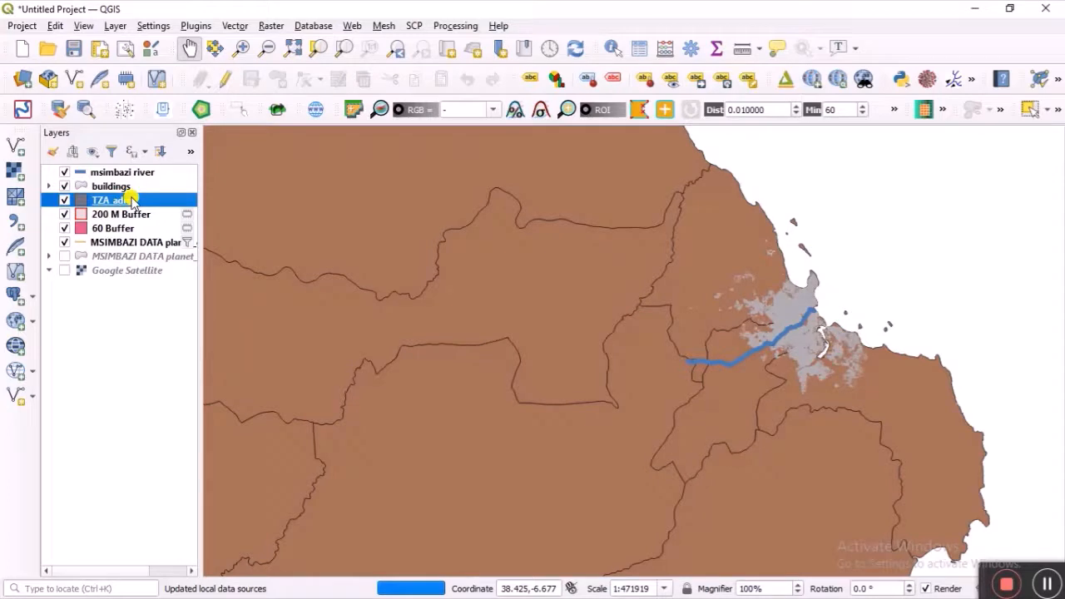
{"action": "right_click", "coordinate": [132, 201]}
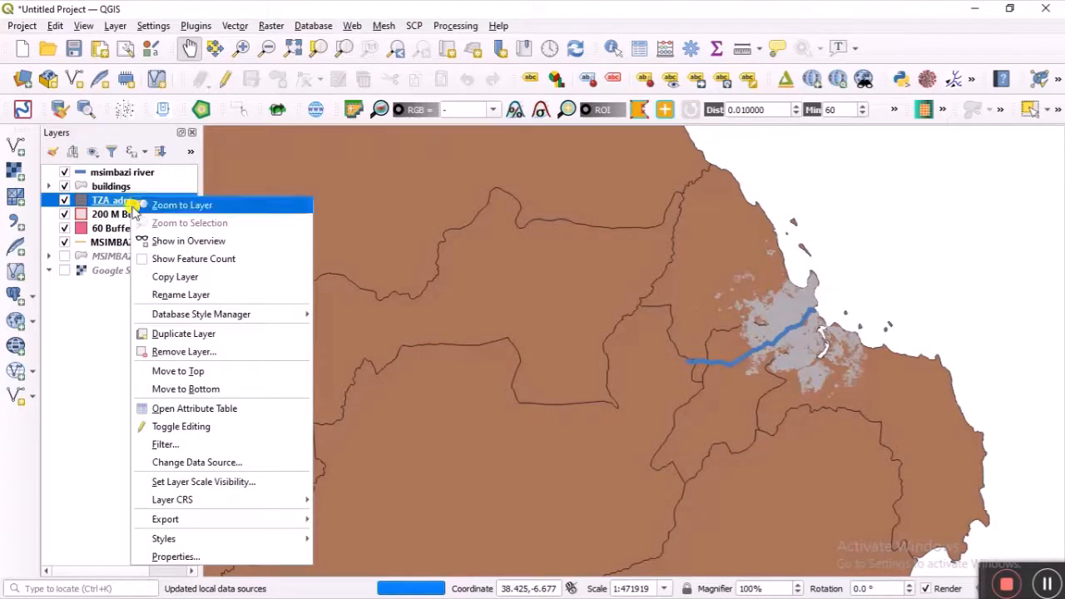
Step: Filter TZA_adm2 with the expression "NAME_1" = 'Dar-Es-Salaam'
{"action": "mouse_move", "coordinate": [201, 502]}
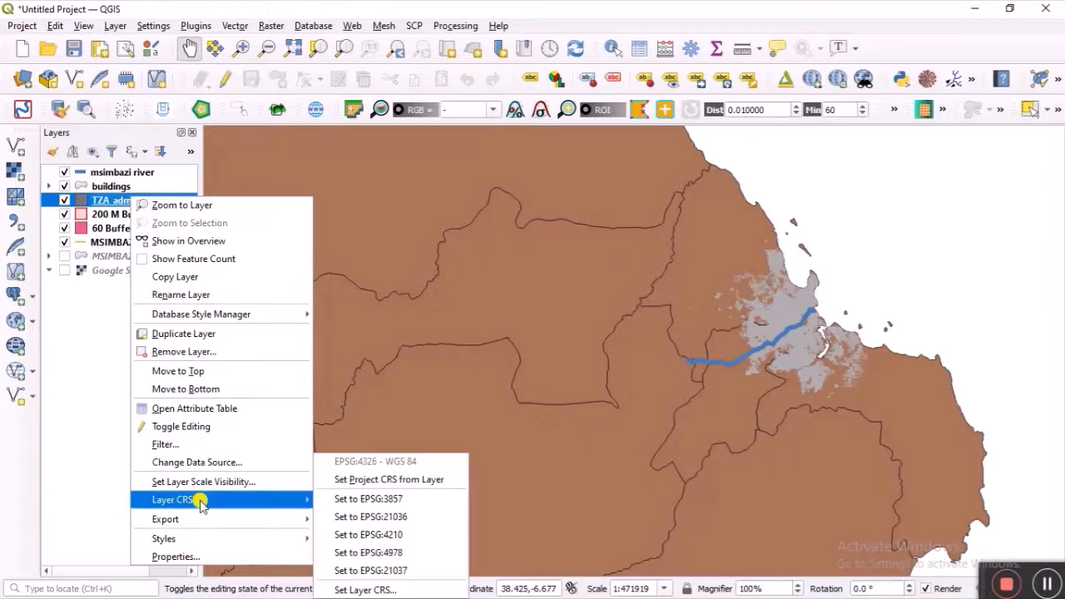
{"action": "left_click", "coordinate": [200, 445]}
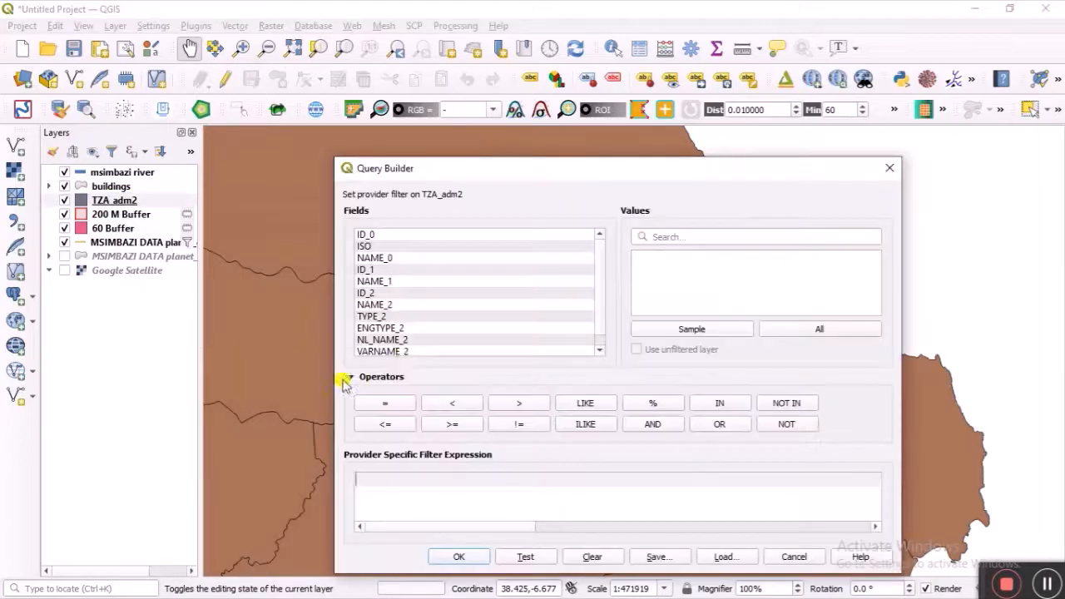
{"action": "double_click", "coordinate": [384, 307]}
{"action": "left_click", "coordinate": [385, 404]}
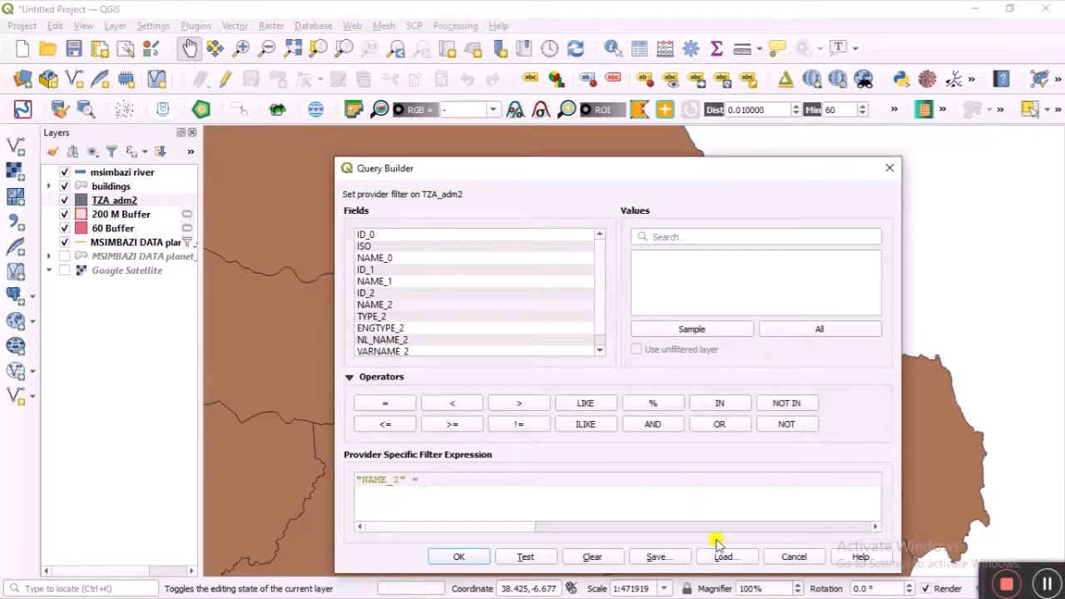
{"action": "left_click", "coordinate": [605, 561]}
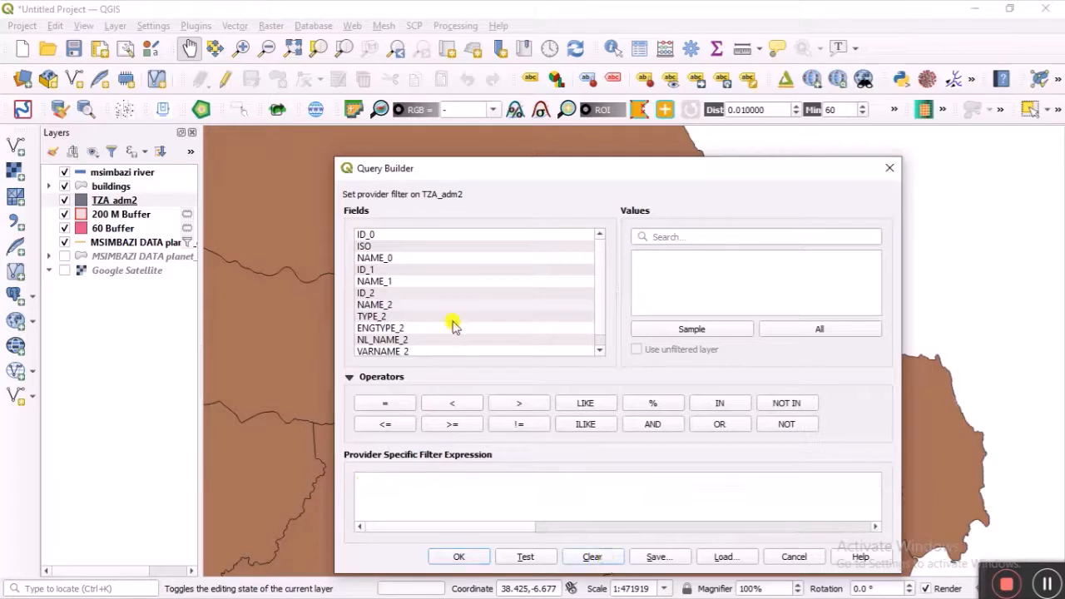
{"action": "double_click", "coordinate": [397, 284]}
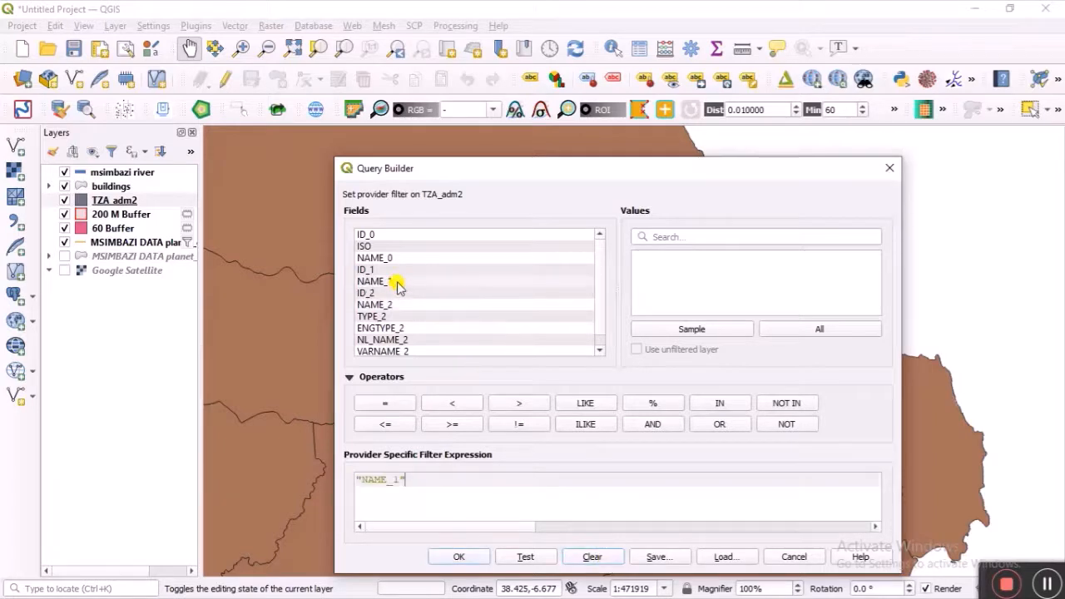
{"action": "left_click", "coordinate": [385, 402]}
{"action": "left_click", "coordinate": [660, 329]}
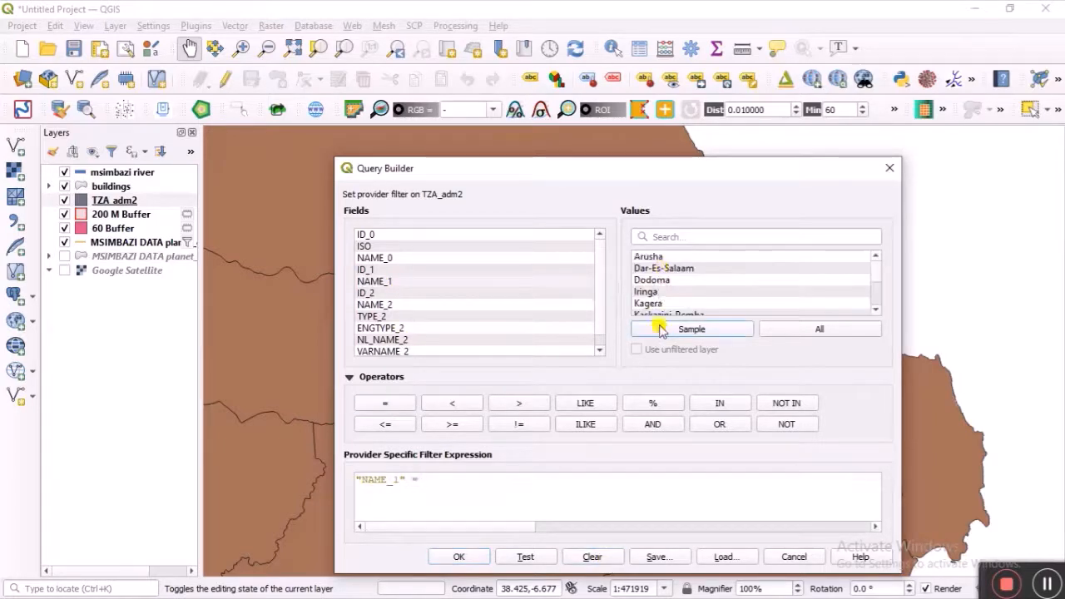
{"action": "double_click", "coordinate": [663, 269]}
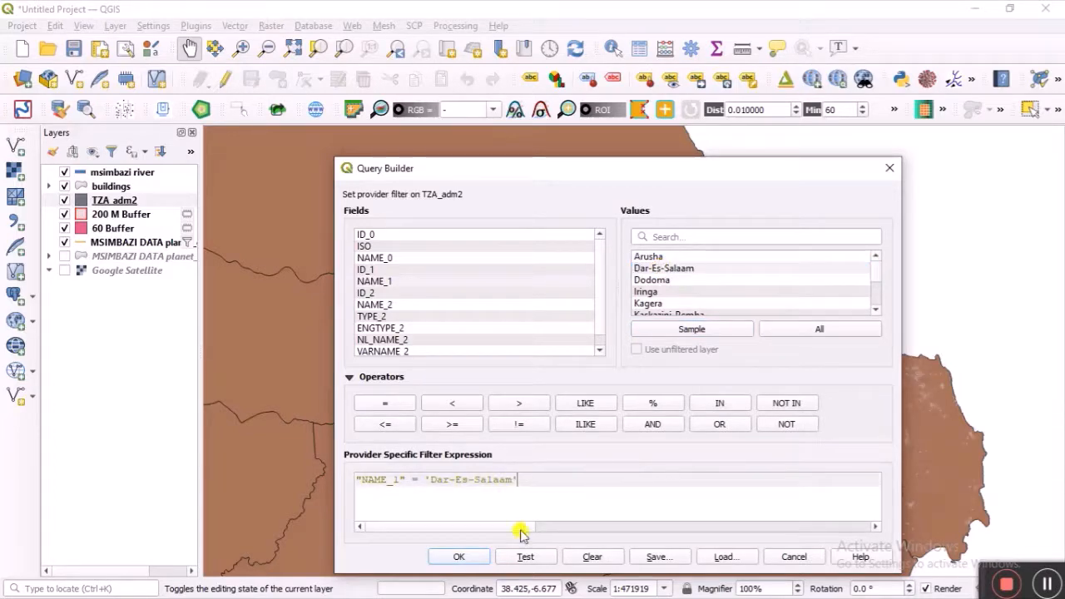
{"action": "left_click", "coordinate": [464, 557]}
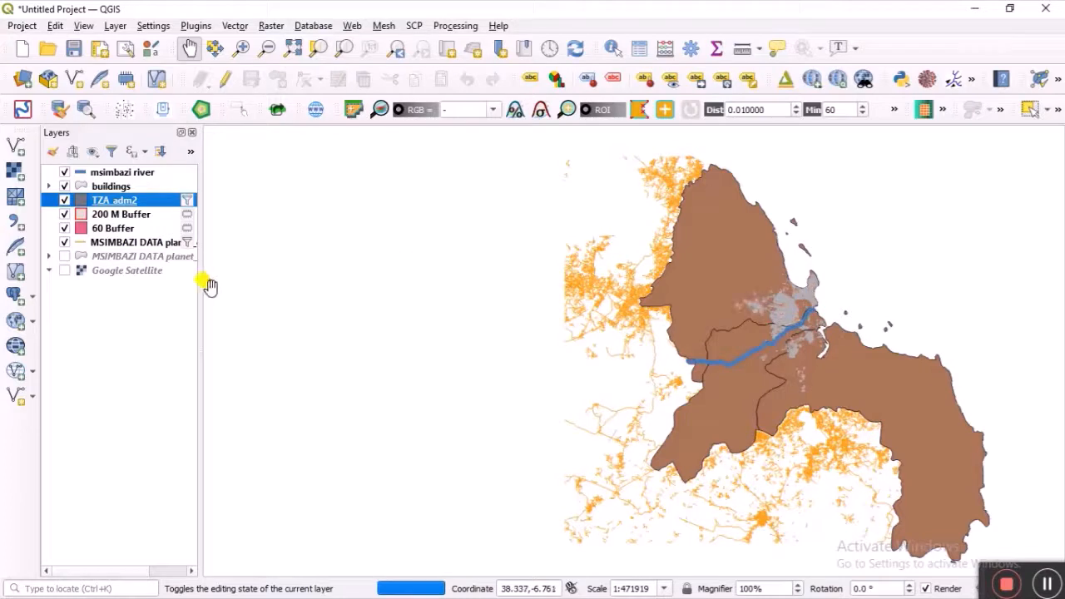
Step: Recentre the map on the filtered districts and hide the MSIMBAZI DATA line layer
{"action": "left_click", "coordinate": [804, 355]}
{"action": "left_click_drag", "start_coordinate": [806, 358], "coordinate": [715, 342]}
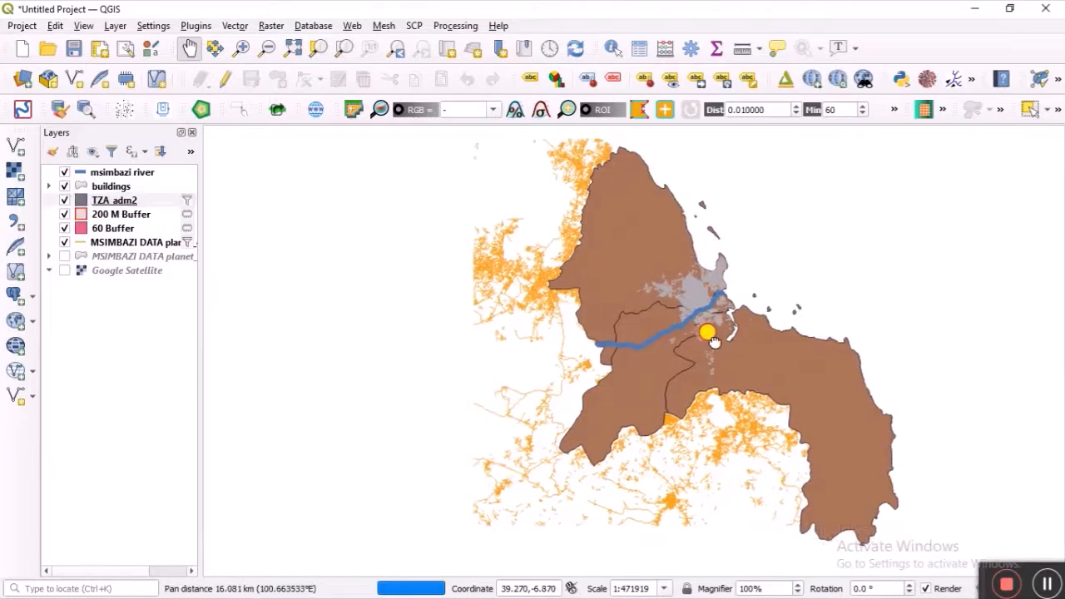
{"action": "left_click", "coordinate": [64, 242]}
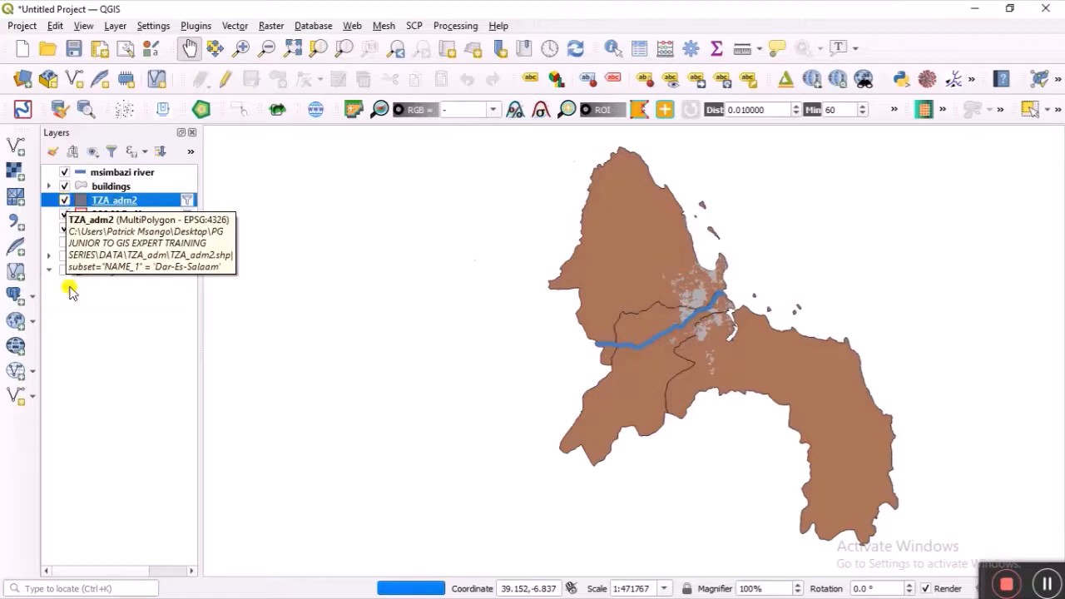
Step: Give TZA_adm2 Categorized symbology on NAME_2 and classify the districts
{"action": "right_click", "coordinate": [99, 204]}
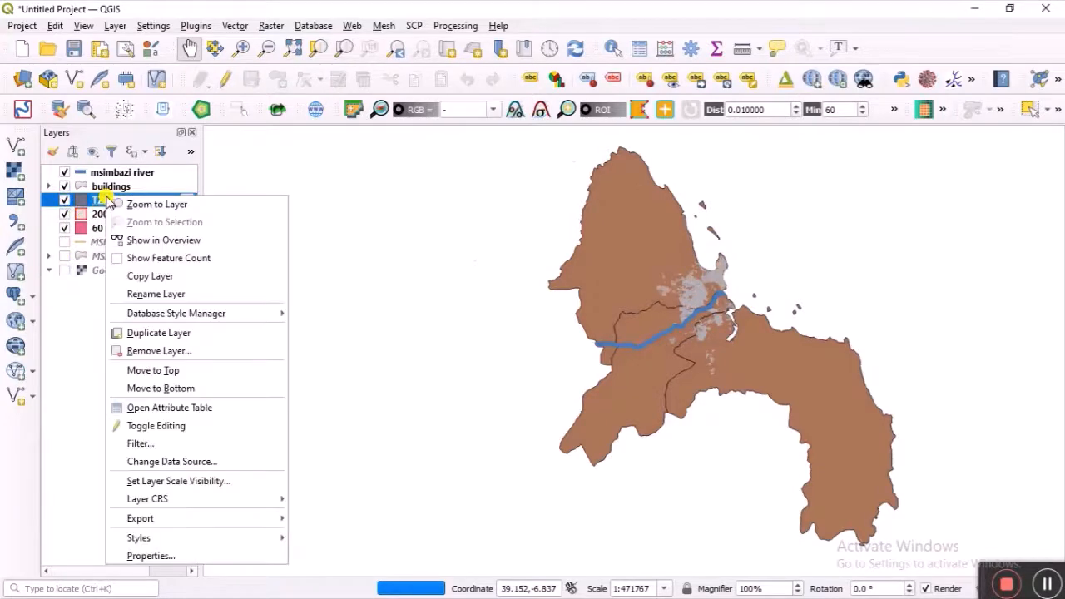
{"action": "left_click", "coordinate": [190, 555]}
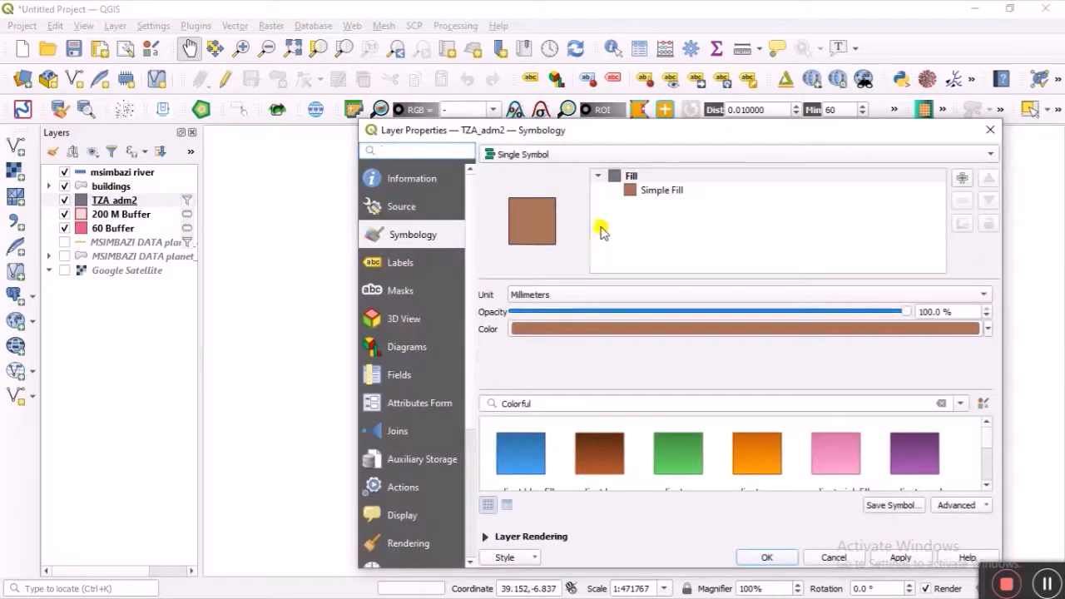
{"action": "left_click", "coordinate": [592, 158]}
{"action": "left_click", "coordinate": [577, 170]}
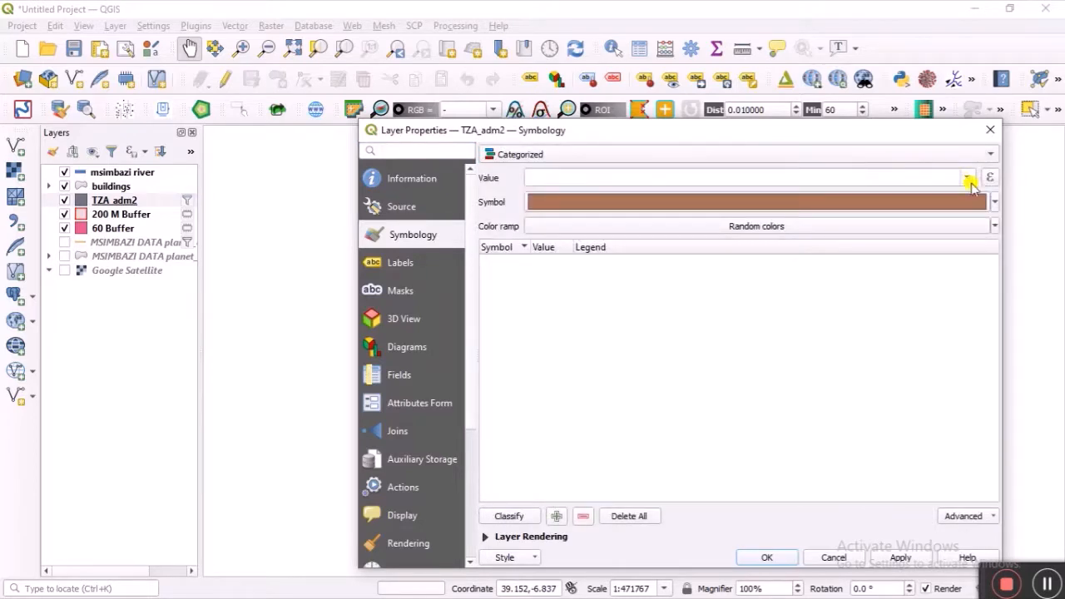
{"action": "left_click", "coordinate": [968, 180]}
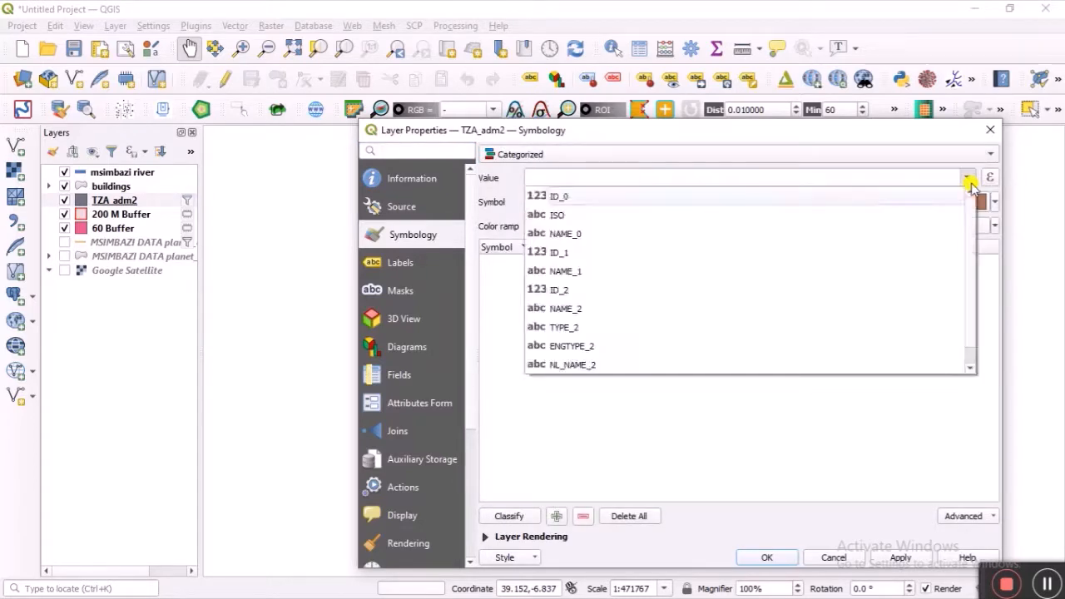
{"action": "left_click", "coordinate": [797, 308]}
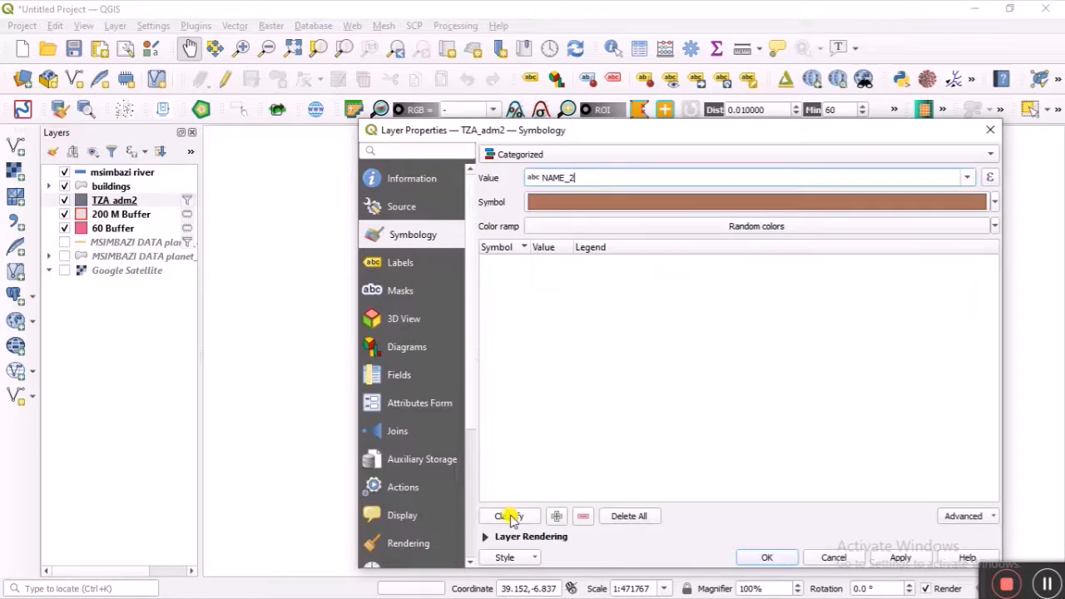
{"action": "left_click", "coordinate": [509, 515]}
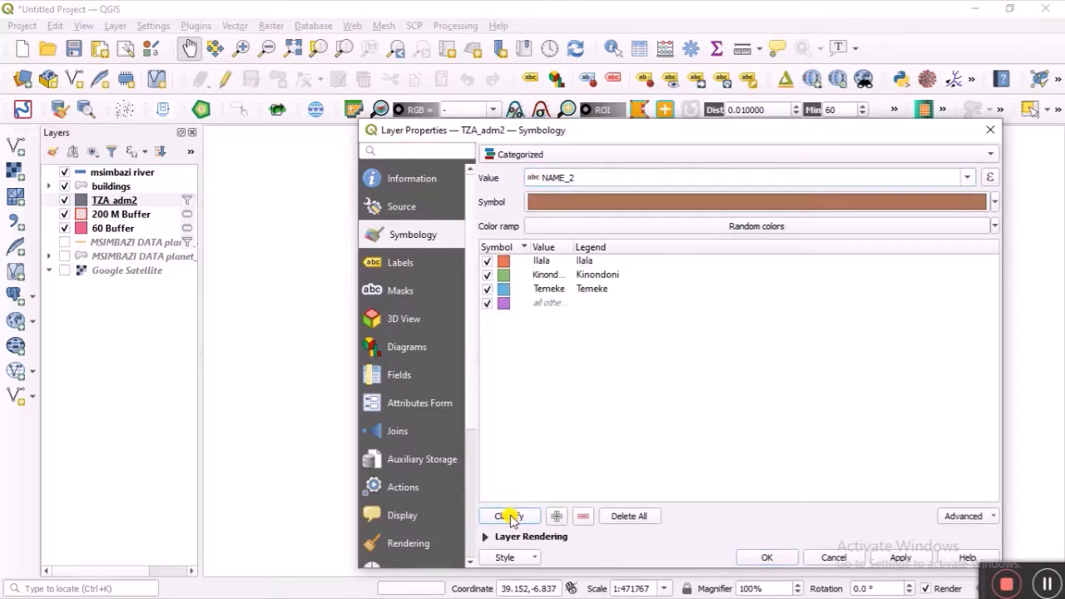
Step: Delete the 'all other values' class, leaving Ilala, Kinondoni and Temeke, and apply
{"action": "left_click", "coordinate": [488, 303]}
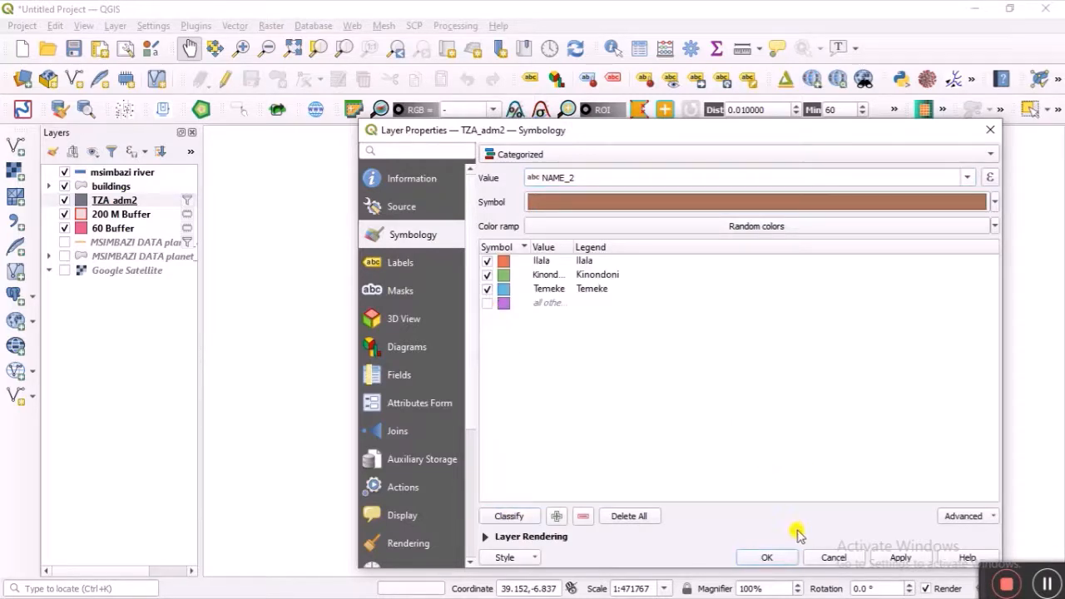
{"action": "left_click", "coordinate": [886, 558]}
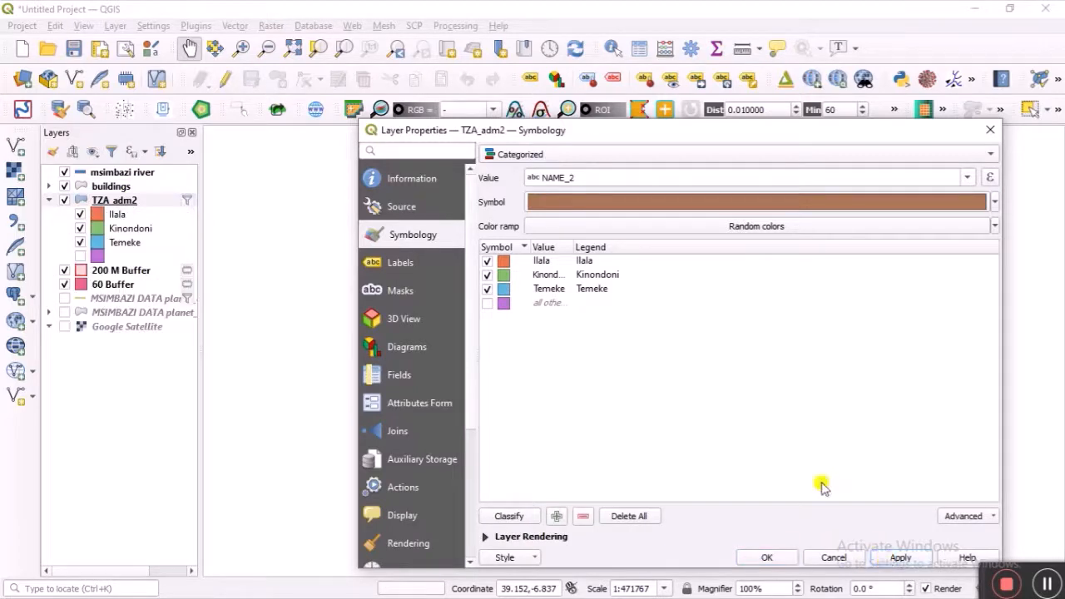
{"action": "left_click", "coordinate": [504, 302]}
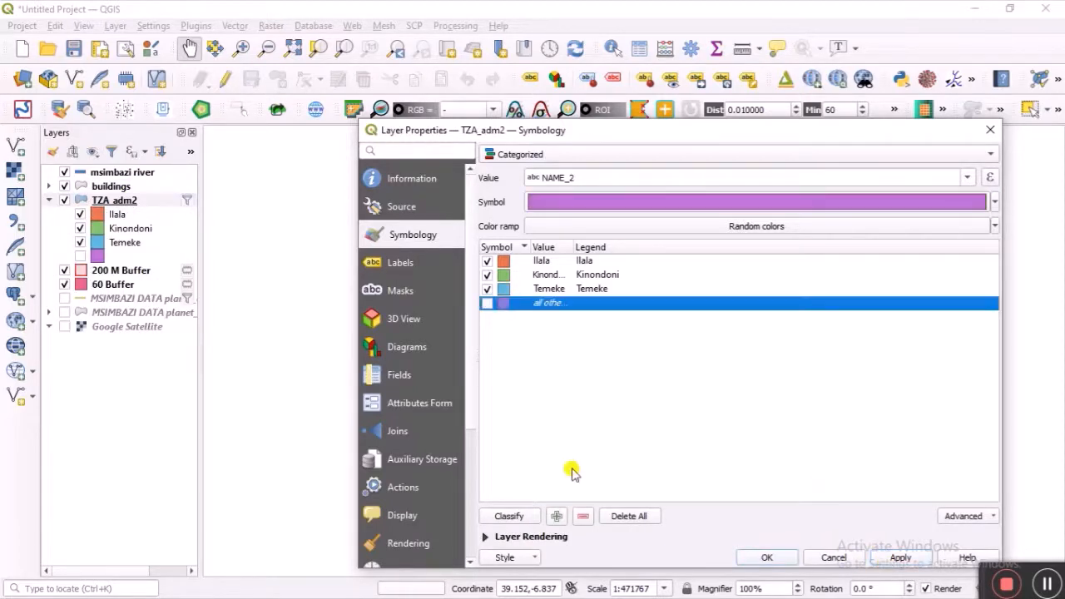
{"action": "left_click", "coordinate": [583, 516]}
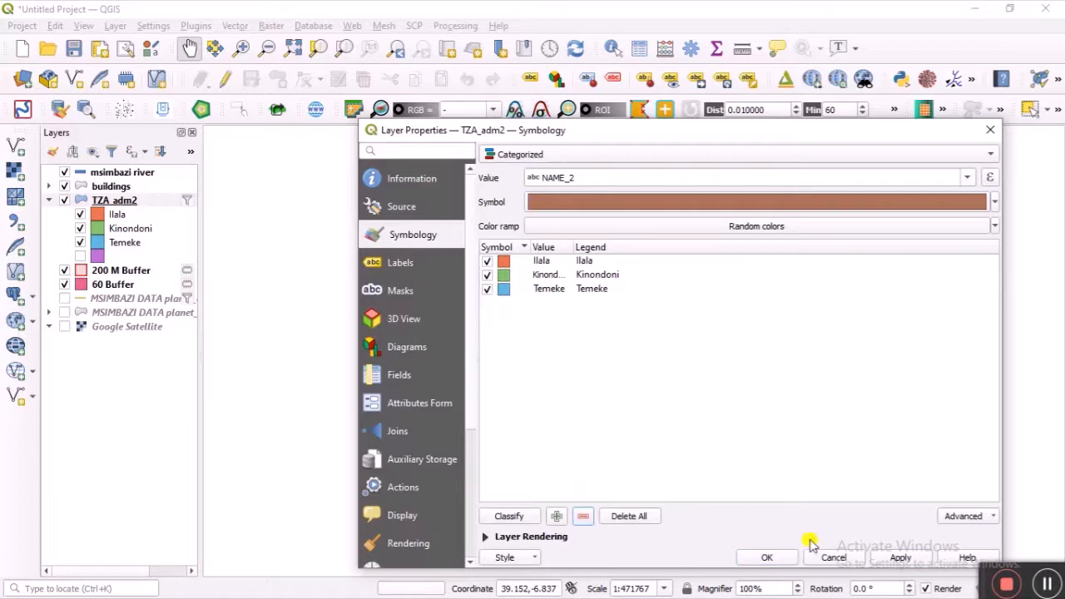
{"action": "left_click", "coordinate": [897, 557]}
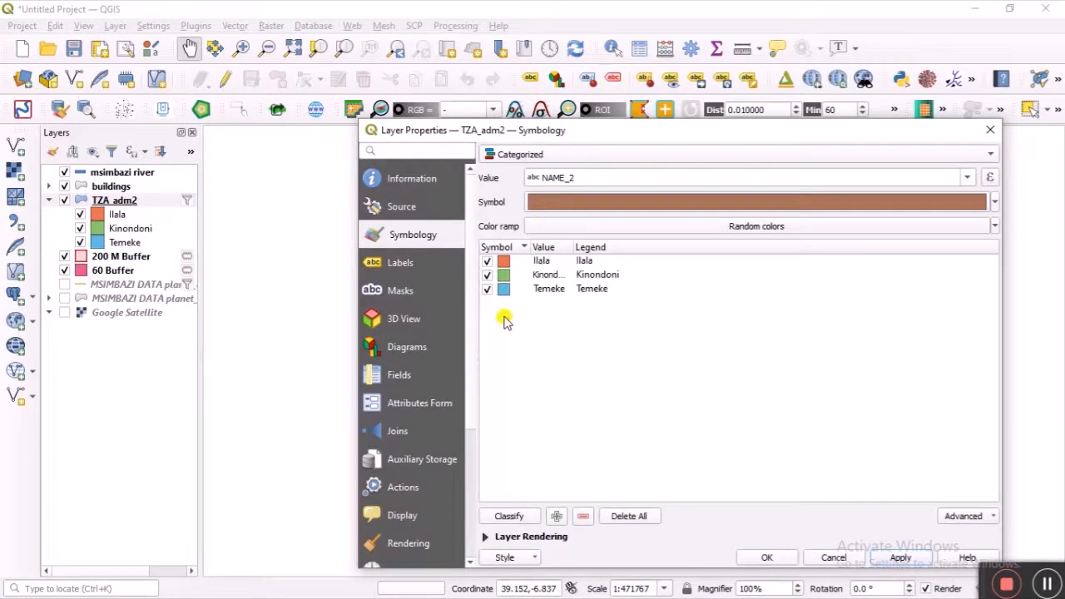
Step: Label the districts with Single Labels, a text buffer and 15-point text
{"action": "left_click", "coordinate": [406, 266]}
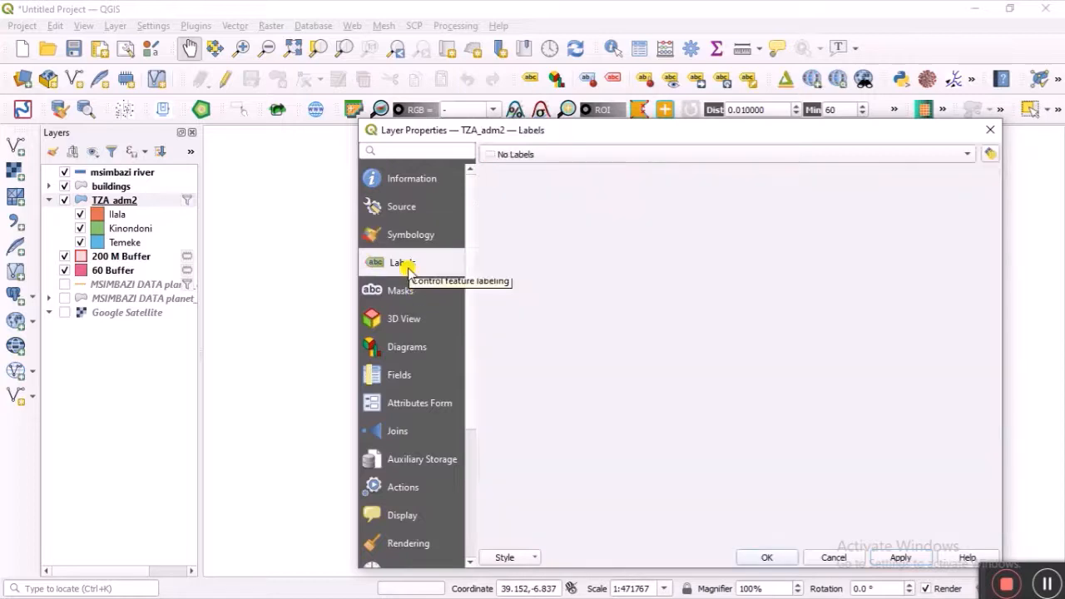
{"action": "left_click", "coordinate": [592, 152]}
{"action": "left_click", "coordinate": [587, 169]}
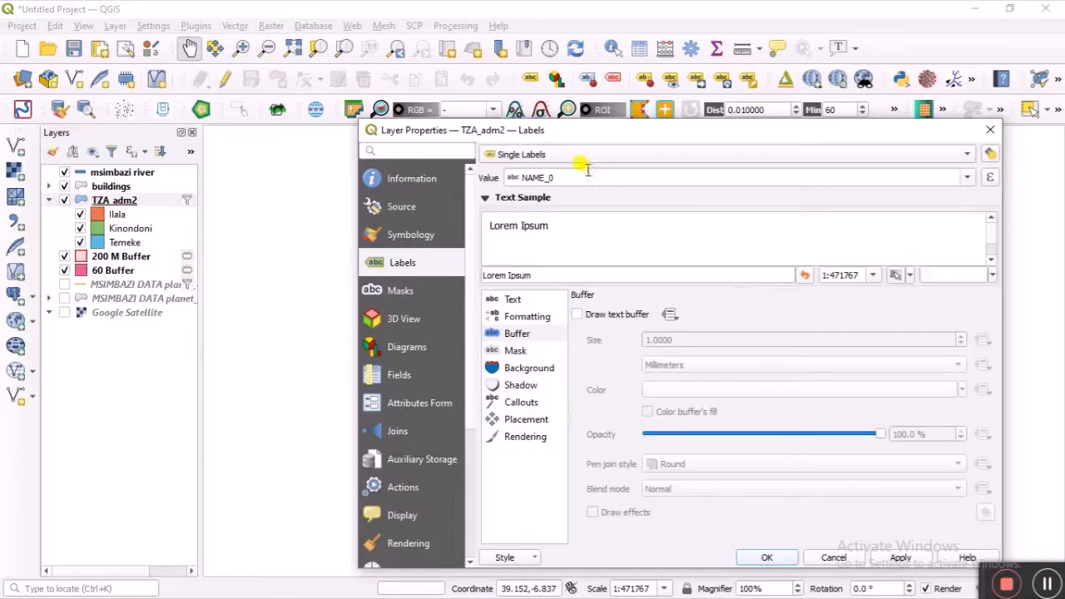
{"action": "left_click", "coordinate": [580, 314]}
{"action": "left_click", "coordinate": [548, 301]}
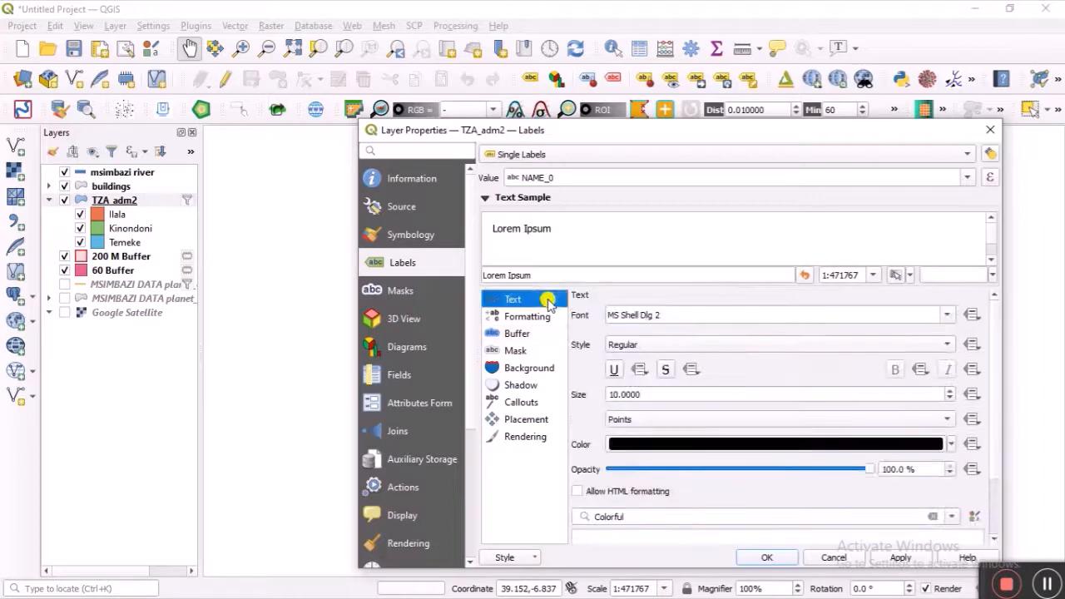
{"action": "scroll", "coordinate": [658, 398], "scroll_direction": "up", "scroll_amount": 3}
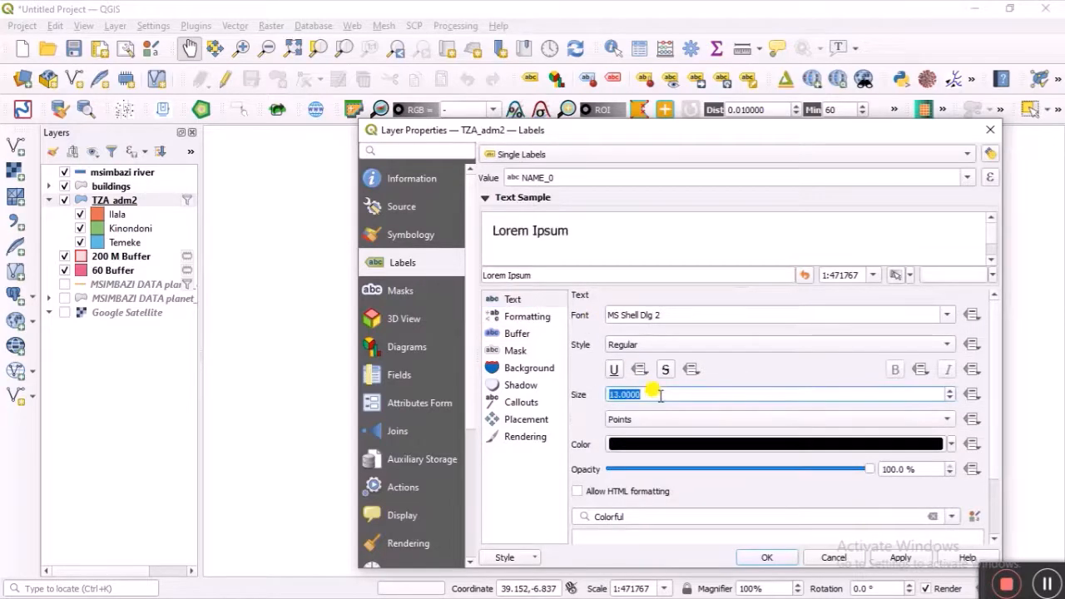
{"action": "scroll", "coordinate": [705, 393], "scroll_direction": "up", "scroll_amount": 2}
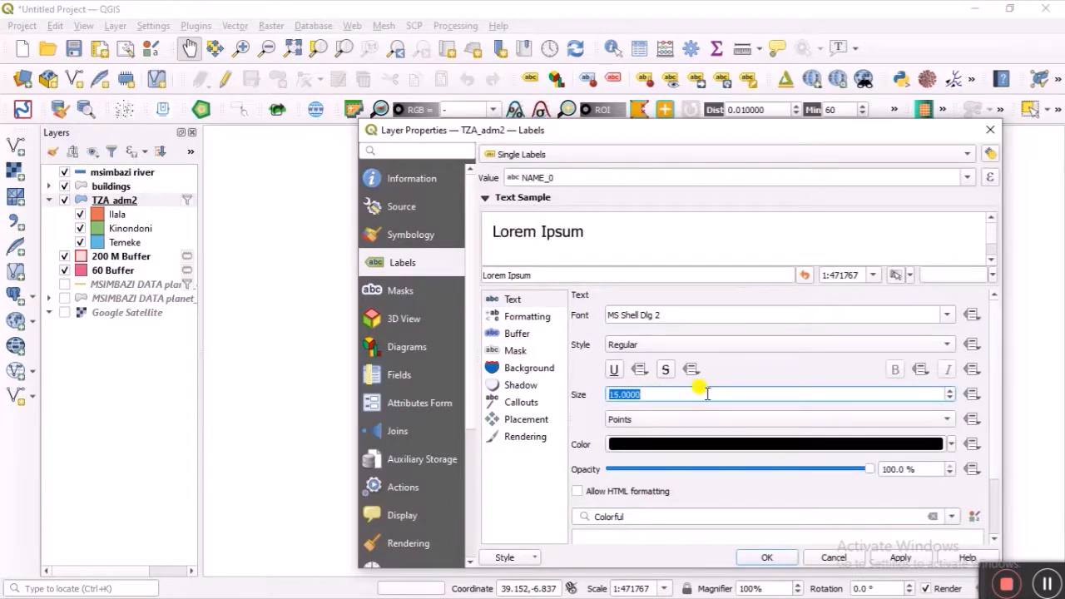
{"action": "left_click", "coordinate": [780, 560]}
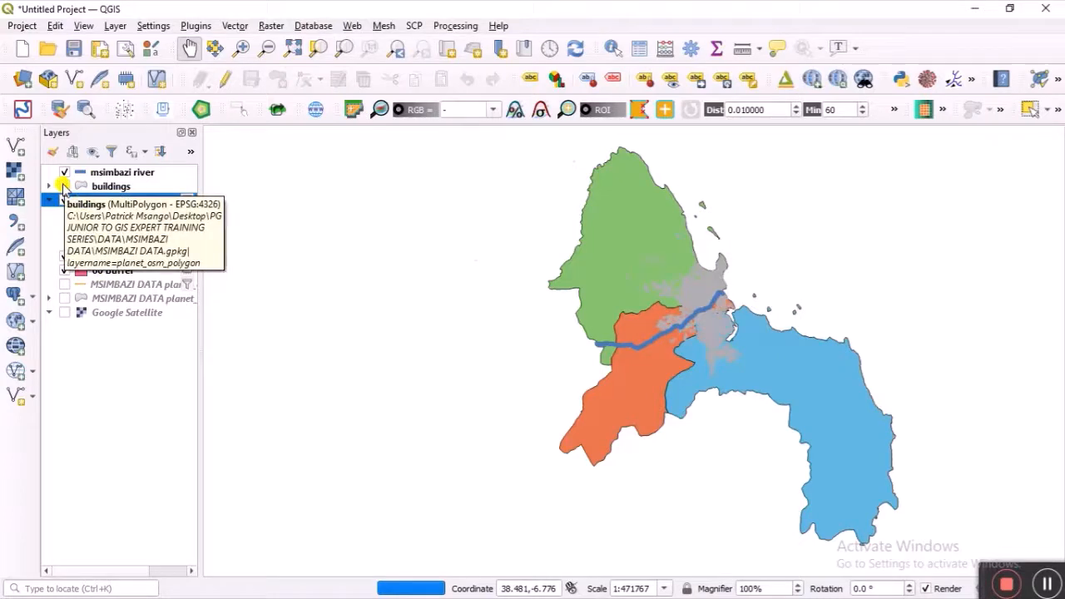
{"action": "left_click", "coordinate": [64, 187]}
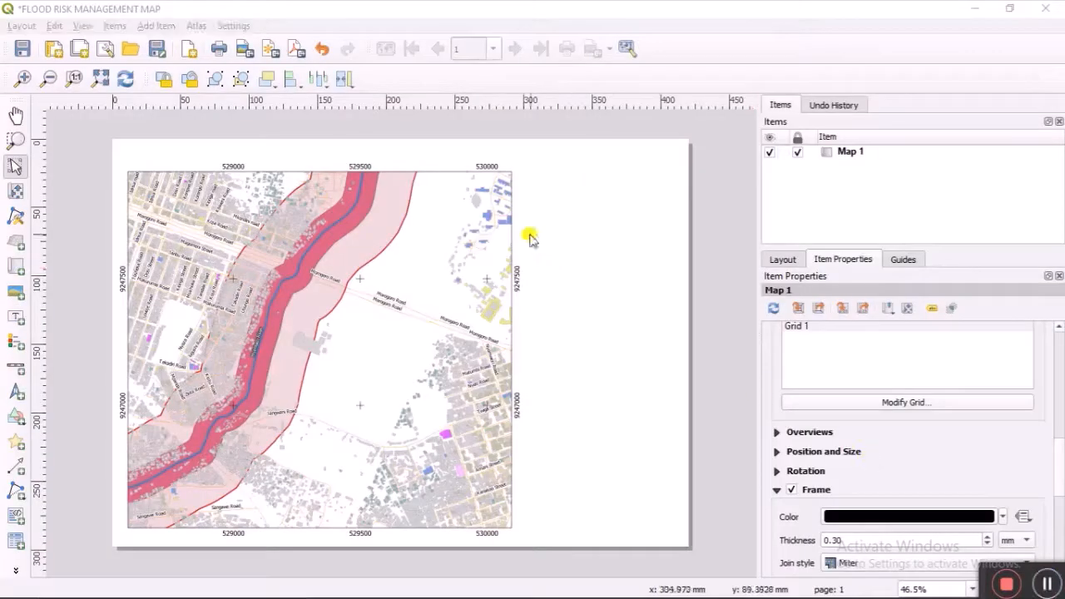
Step: Draw the inset map frame to the right of the main map and pan its content
{"action": "left_click", "coordinate": [15, 268]}
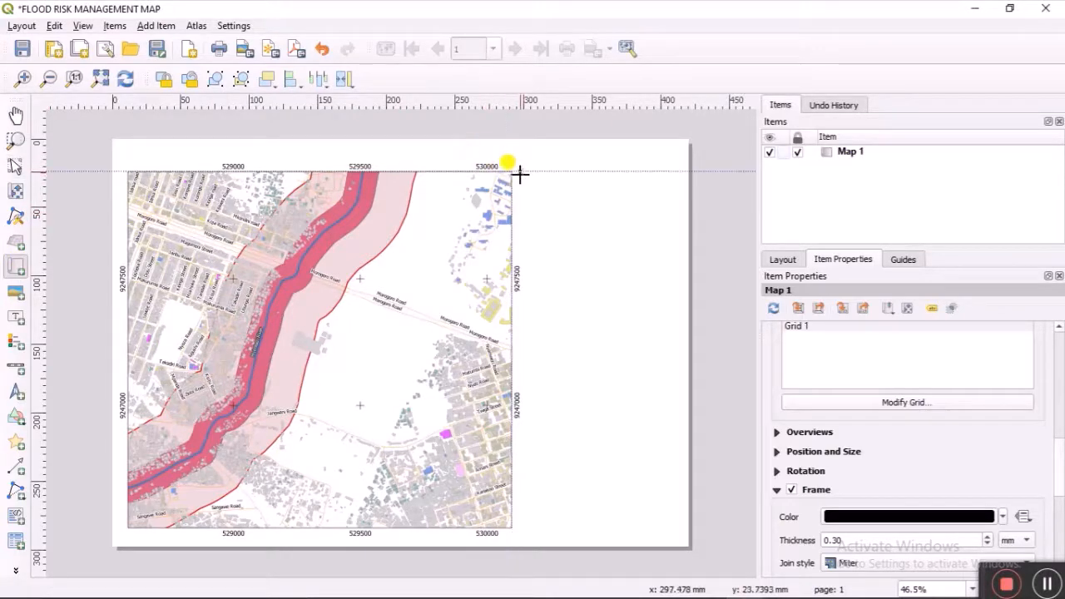
{"action": "left_click_drag", "start_coordinate": [520, 173], "coordinate": [680, 300]}
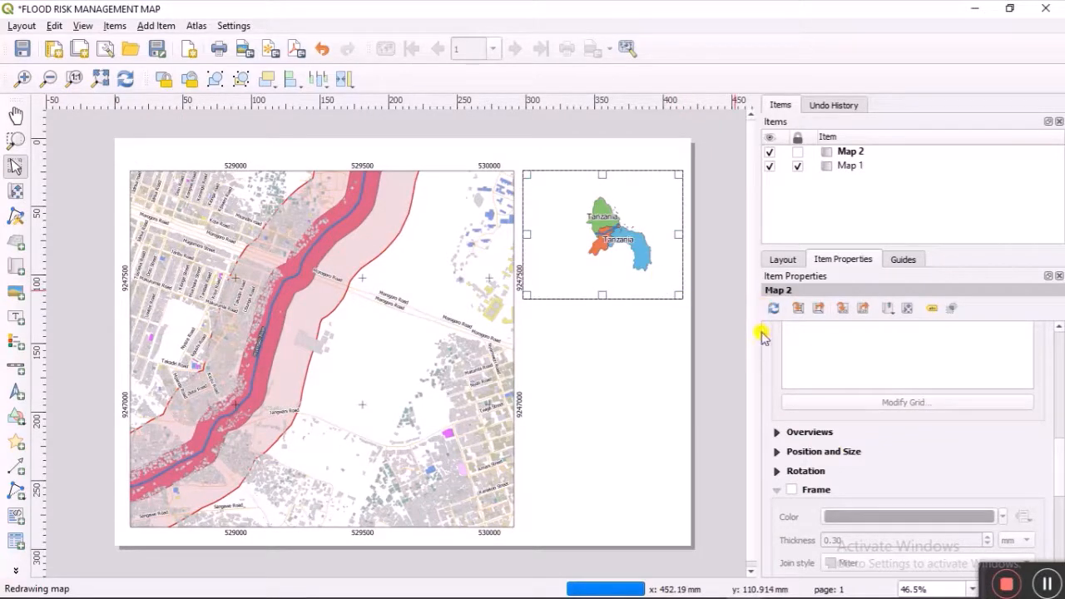
{"action": "scroll", "coordinate": [770, 371], "scroll_direction": "up", "scroll_amount": 15}
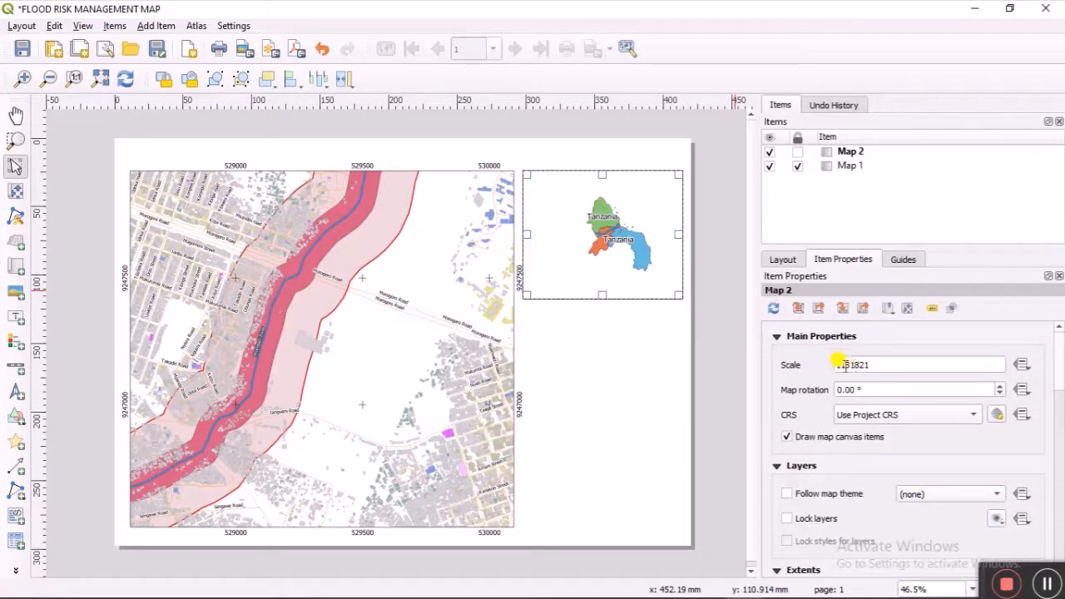
{"action": "left_click", "coordinate": [847, 369]}
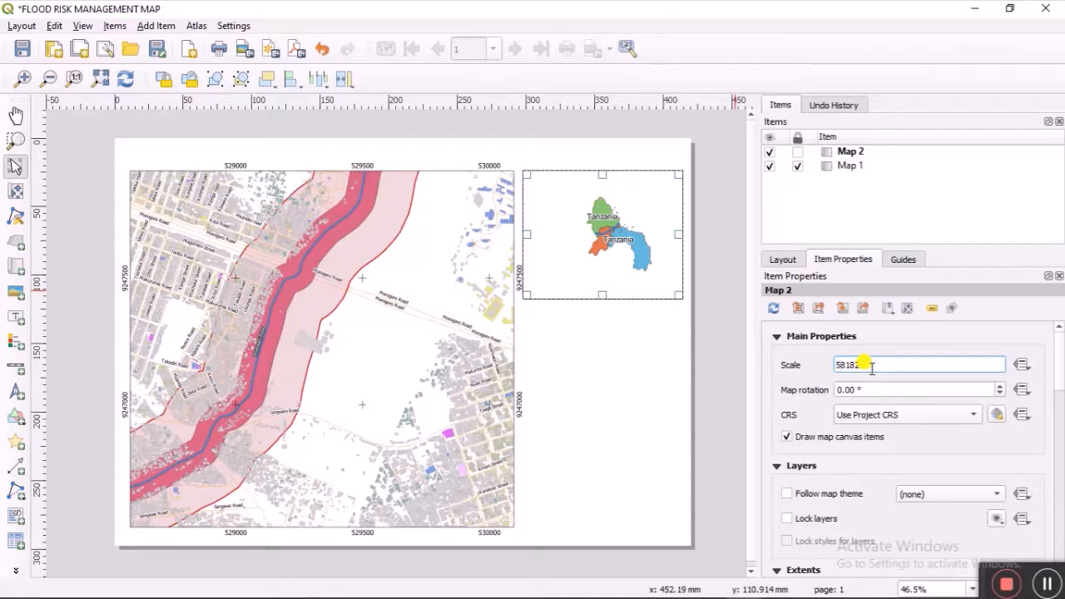
{"action": "key", "text": "Return"}
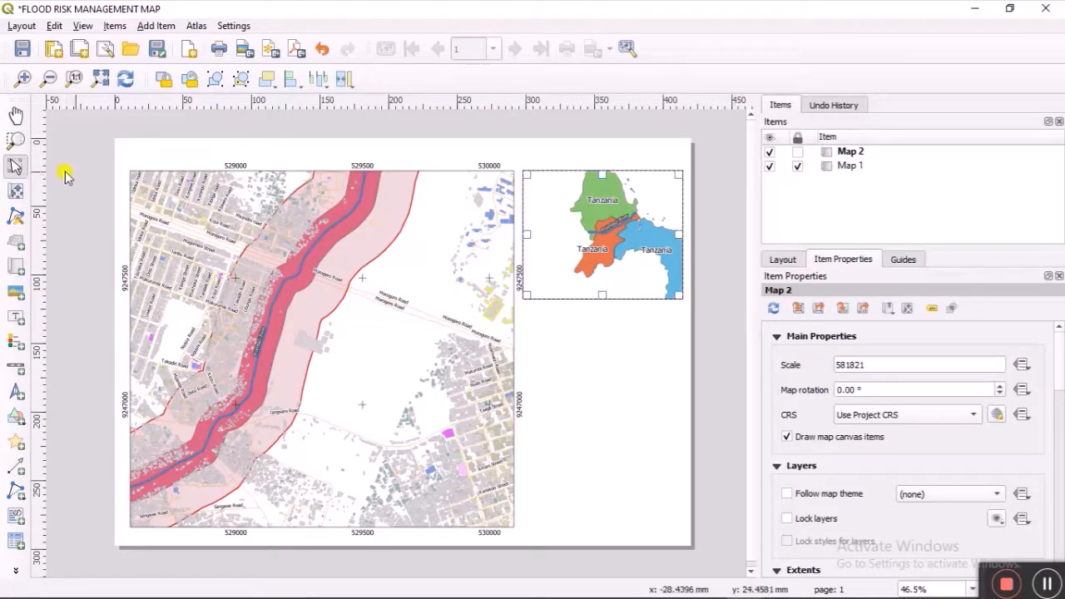
{"action": "left_click", "coordinate": [15, 191]}
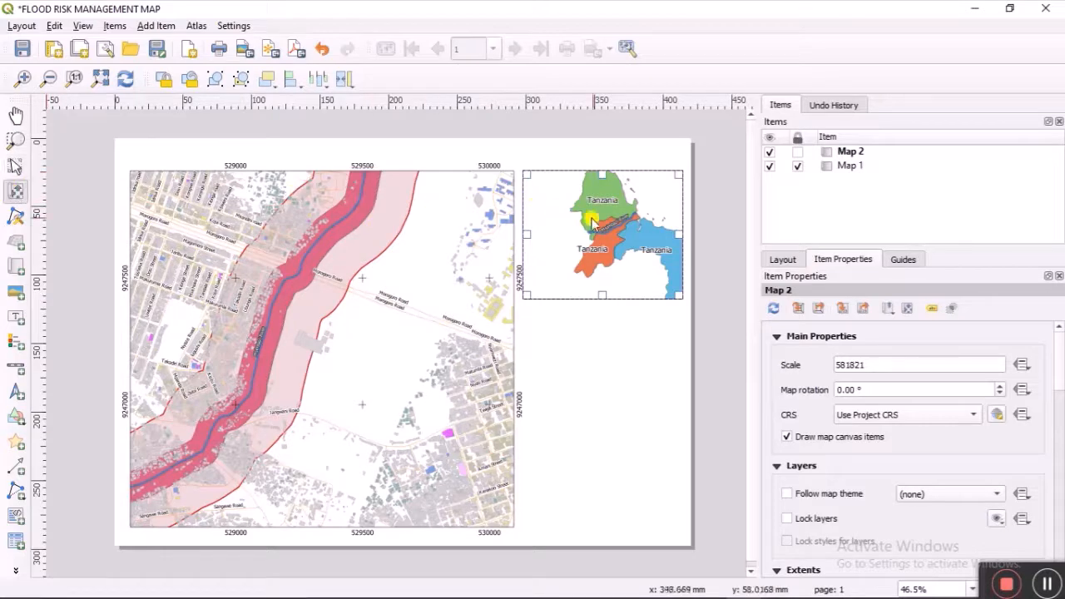
{"action": "mouse_move", "coordinate": [591, 223]}
{"action": "left_mouse_down"}
{"action": "mouse_move", "coordinate": [562, 231]}
{"action": "mouse_move", "coordinate": [584, 237]}
{"action": "left_mouse_up"}
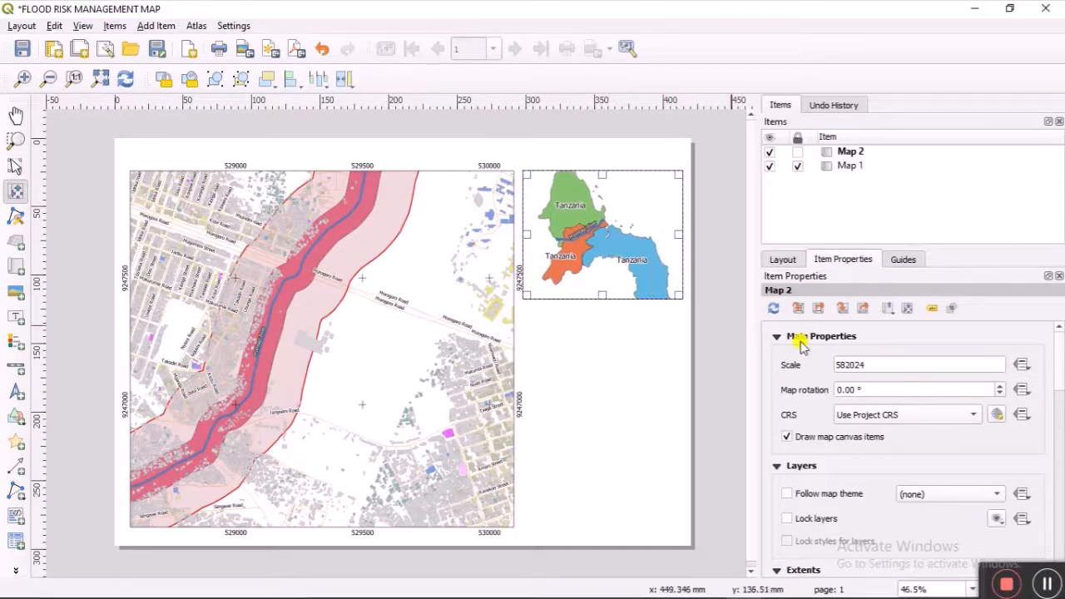
Step: Set the inset map scale to 1:700000 and nudge the districts into place
{"action": "left_click", "coordinate": [842, 368]}
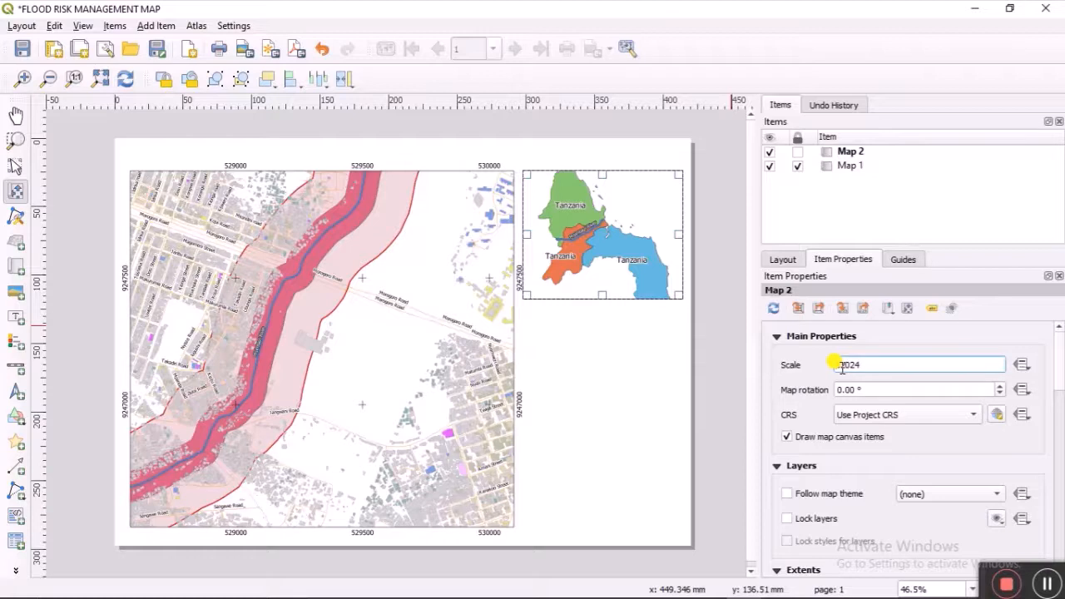
{"action": "type", "text": "78"}
{"action": "key", "text": "Return"}
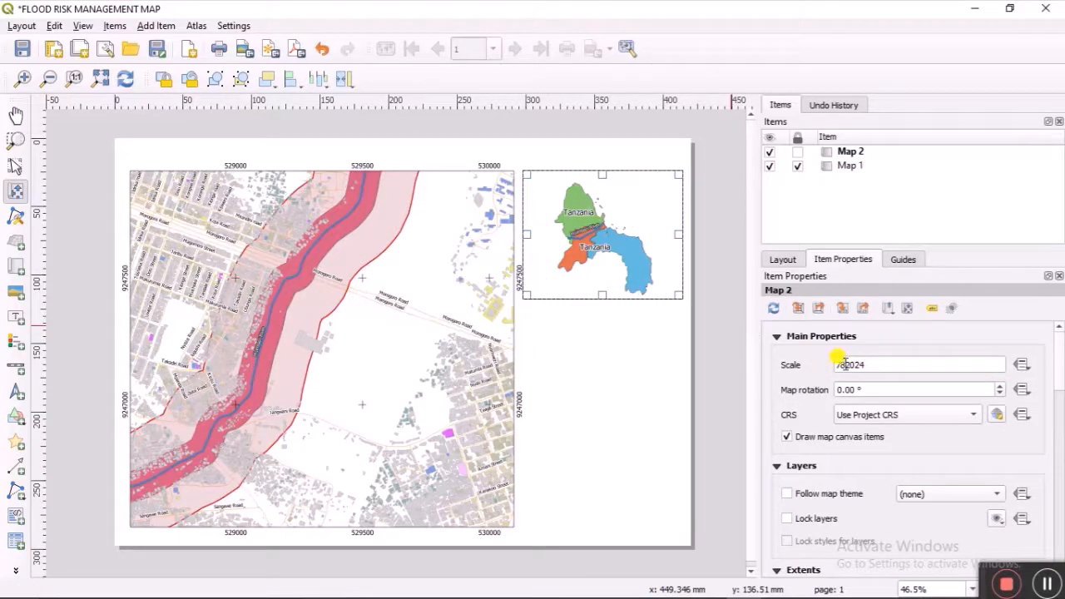
{"action": "double_click", "coordinate": [842, 364]}
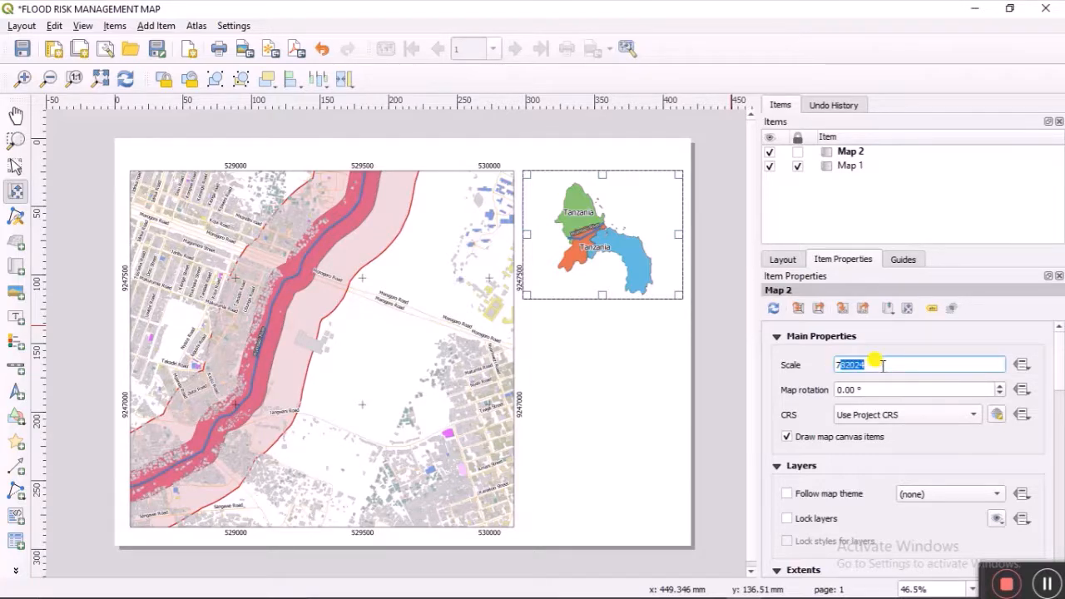
{"action": "type", "text": "700000"}
{"action": "key", "text": "Return"}
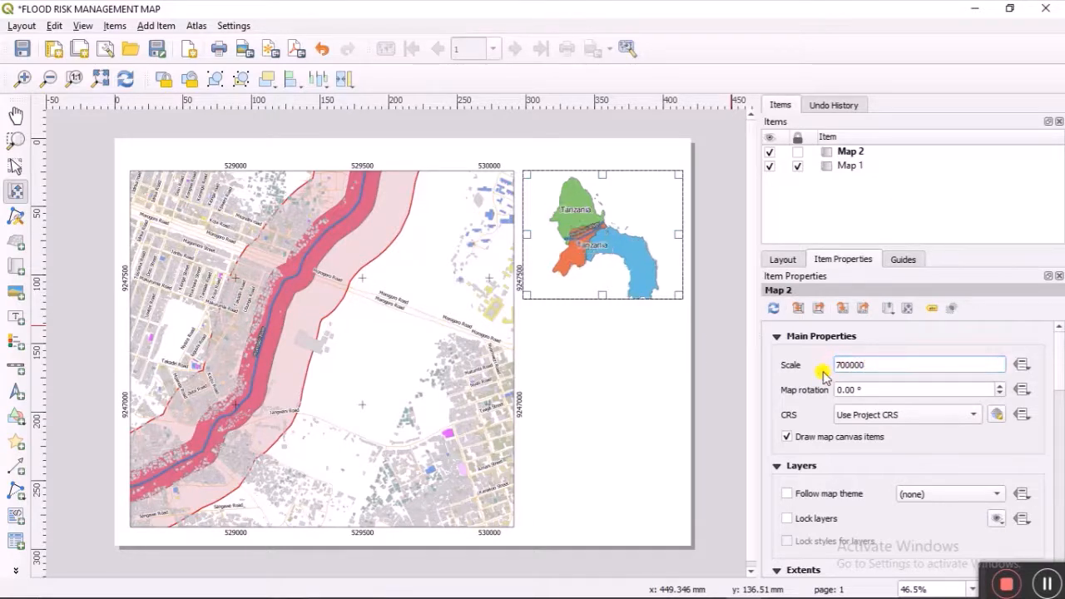
{"action": "left_click_drag", "start_coordinate": [588, 234], "coordinate": [586, 229]}
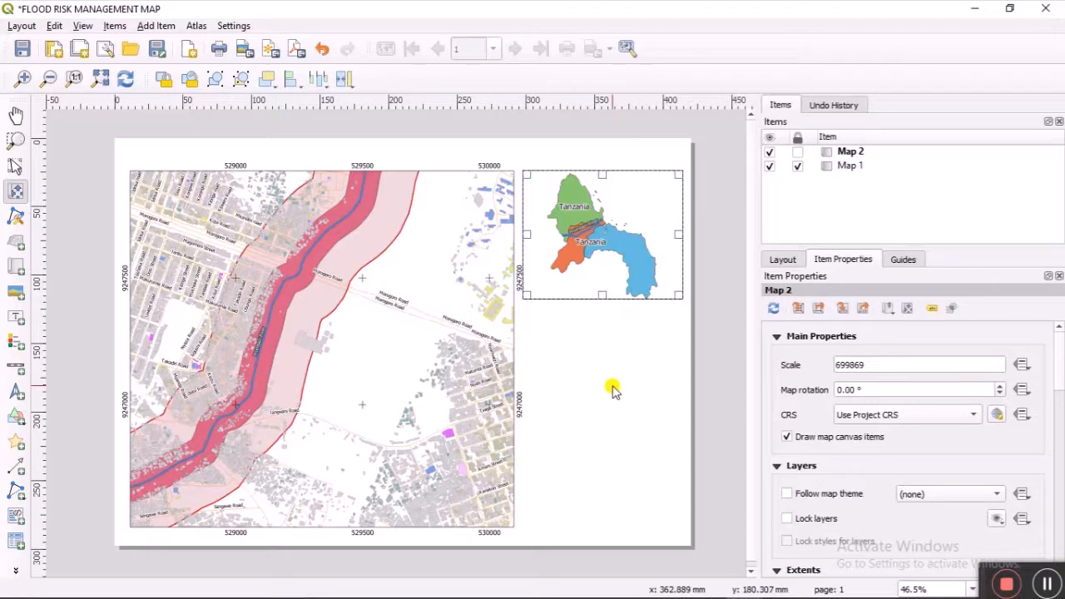
Step: Lock the inset map's layers, styles and position
{"action": "left_click", "coordinate": [788, 520]}
{"action": "left_click", "coordinate": [790, 540]}
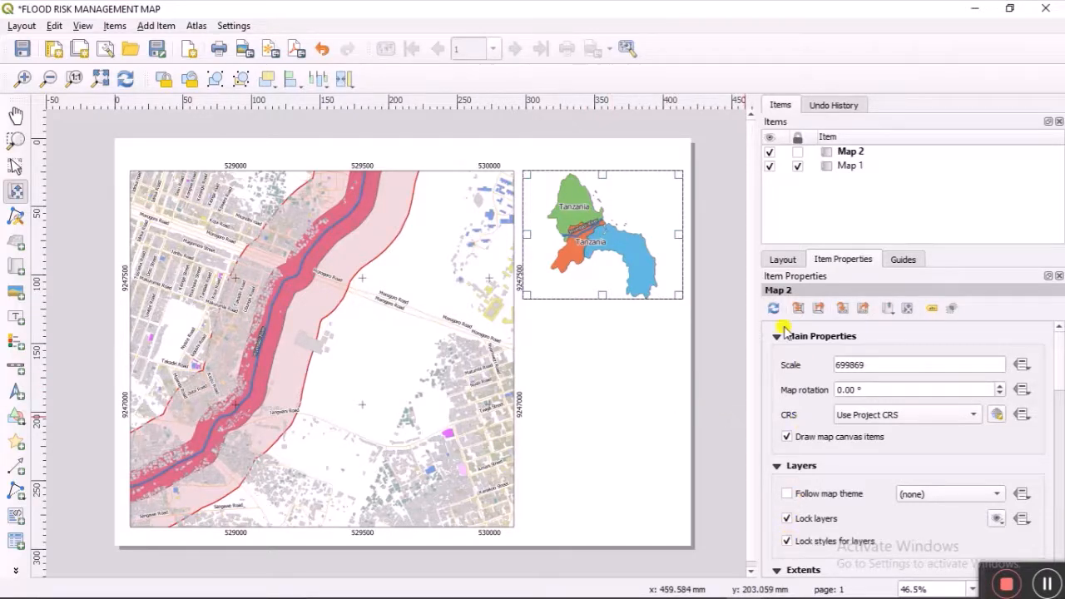
{"action": "left_click", "coordinate": [797, 151]}
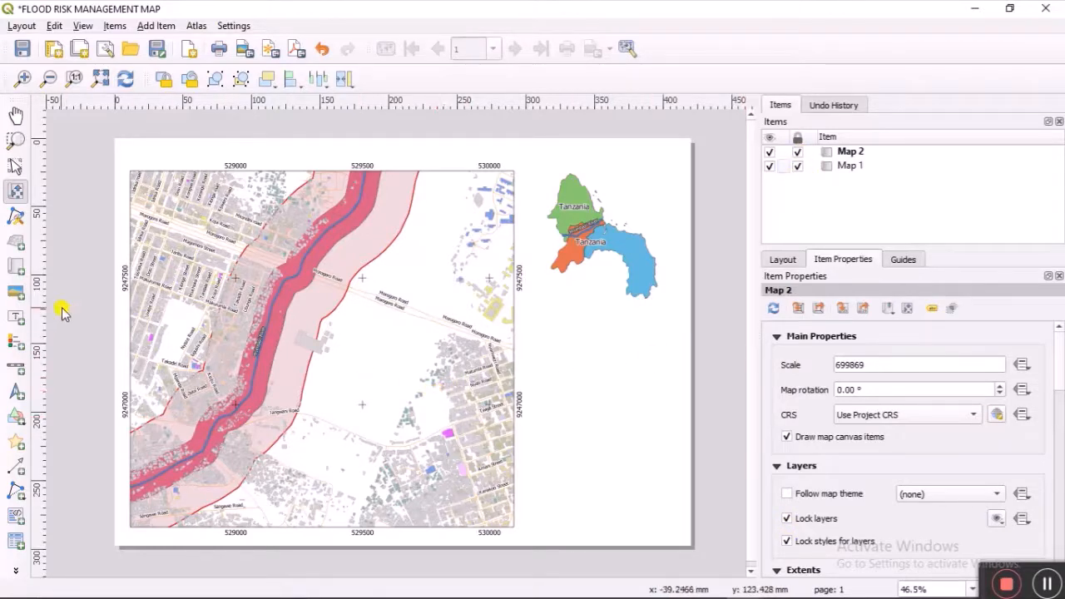
{"action": "left_click", "coordinate": [15, 344]}
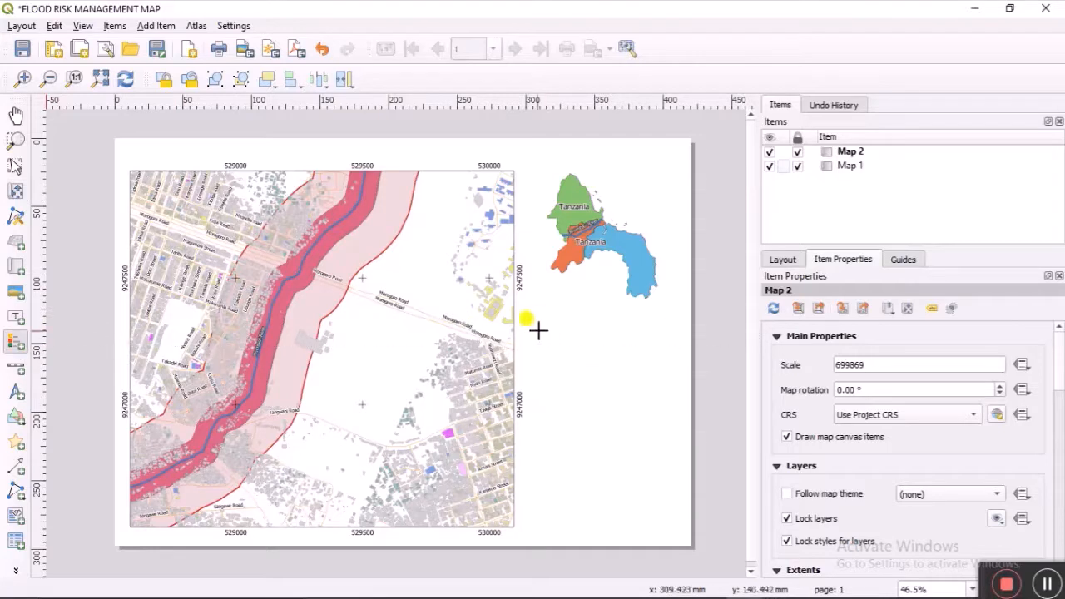
Step: Draw a legend below the inset map and give it the title 'LEGEND'
{"action": "mouse_move", "coordinate": [527, 300]}
{"action": "left_mouse_down"}
{"action": "mouse_move", "coordinate": [569, 374]}
{"action": "mouse_move", "coordinate": [665, 452]}
{"action": "mouse_move", "coordinate": [681, 490]}
{"action": "left_mouse_up"}
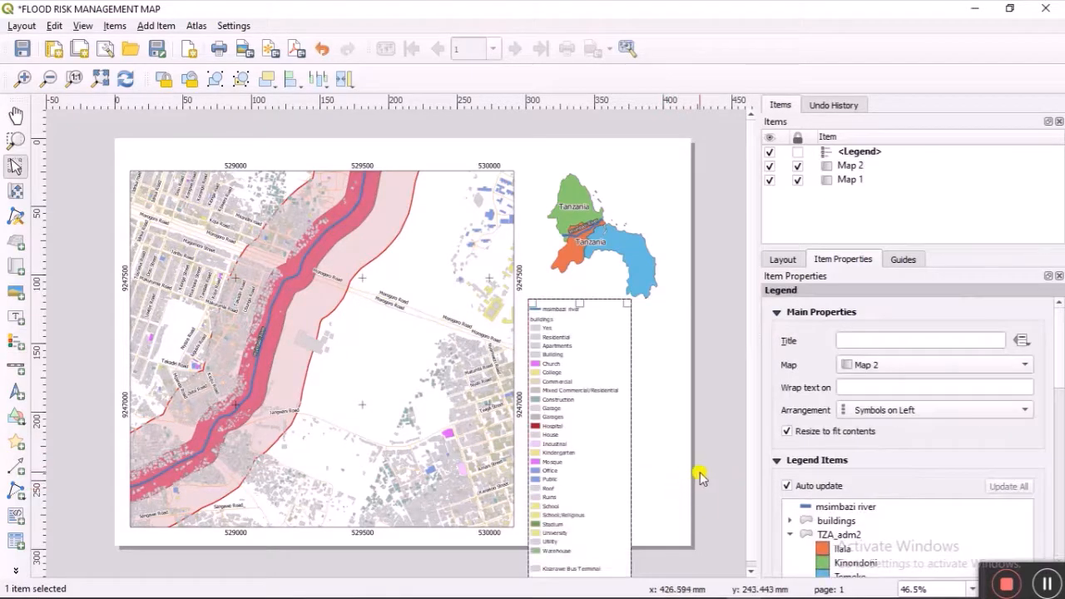
{"action": "left_click", "coordinate": [862, 335]}
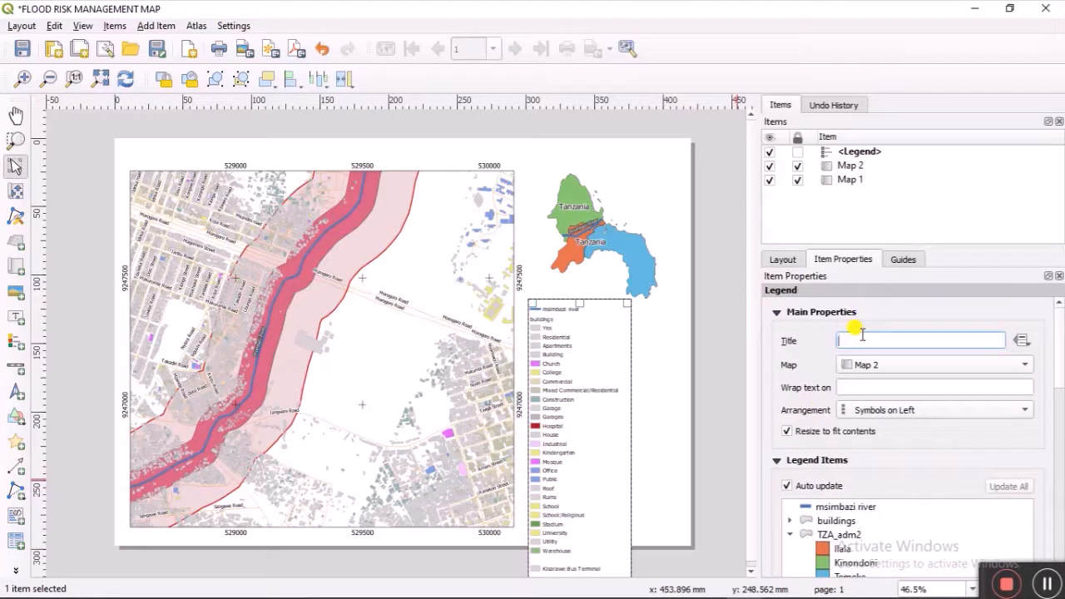
{"action": "type", "text": "LE"}
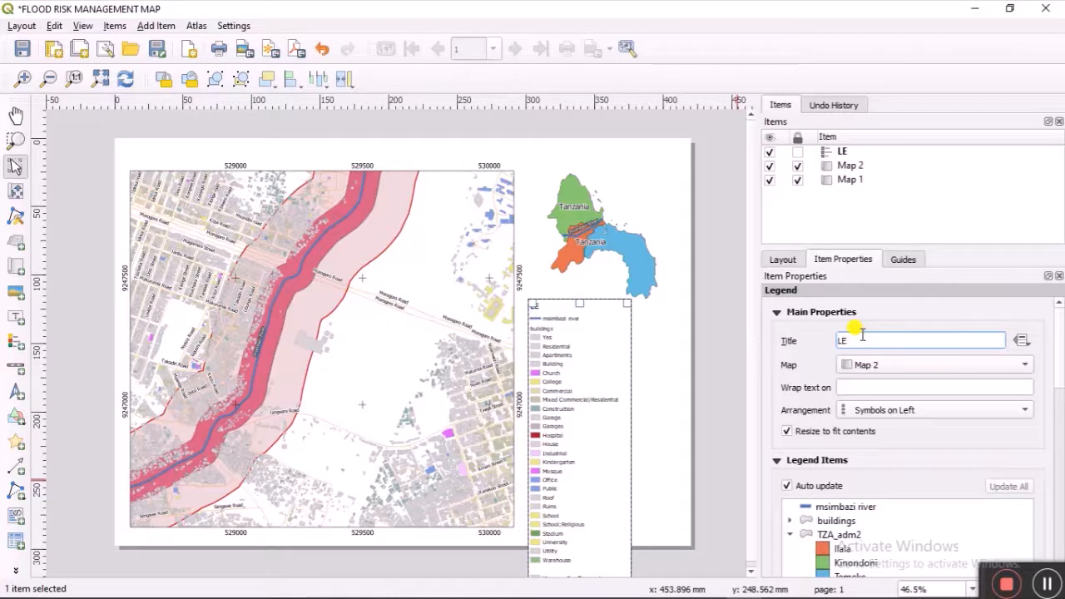
{"action": "type", "text": "GEND"}
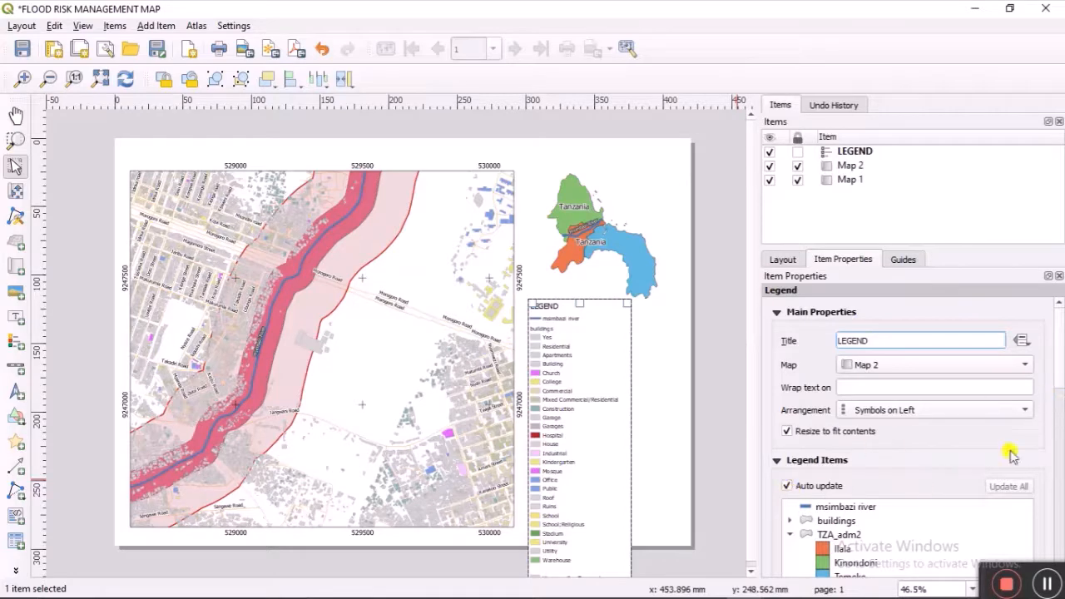
{"action": "left_click_drag", "start_coordinate": [1060, 361], "coordinate": [1058, 399]}
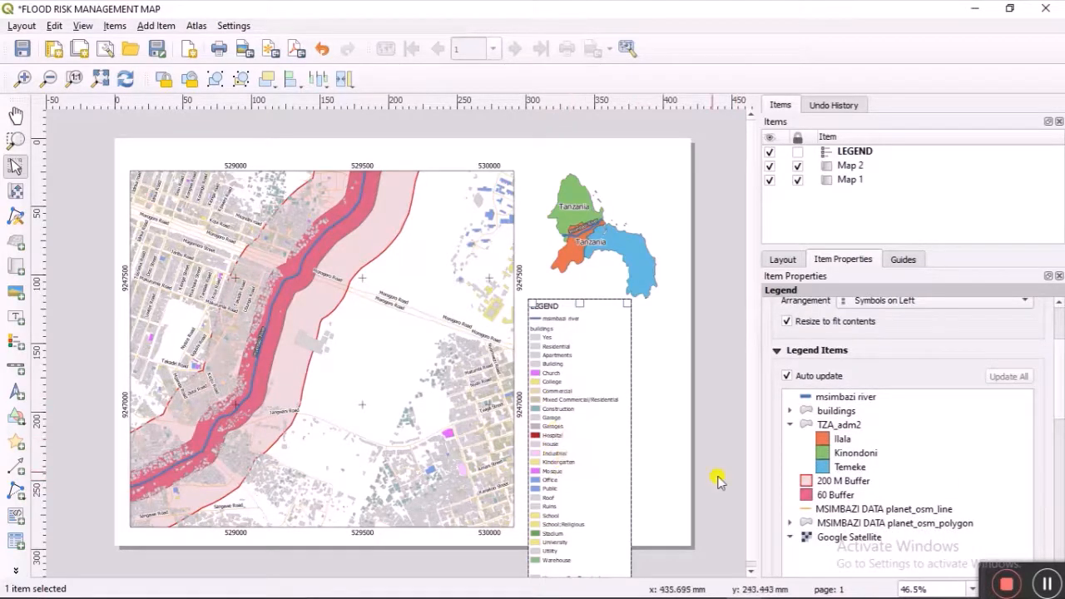
Step: Turn off legend auto-update and remove the buildings' Yes, blank and Kisarawe Bus Terminal entries
{"action": "left_click", "coordinate": [789, 376]}
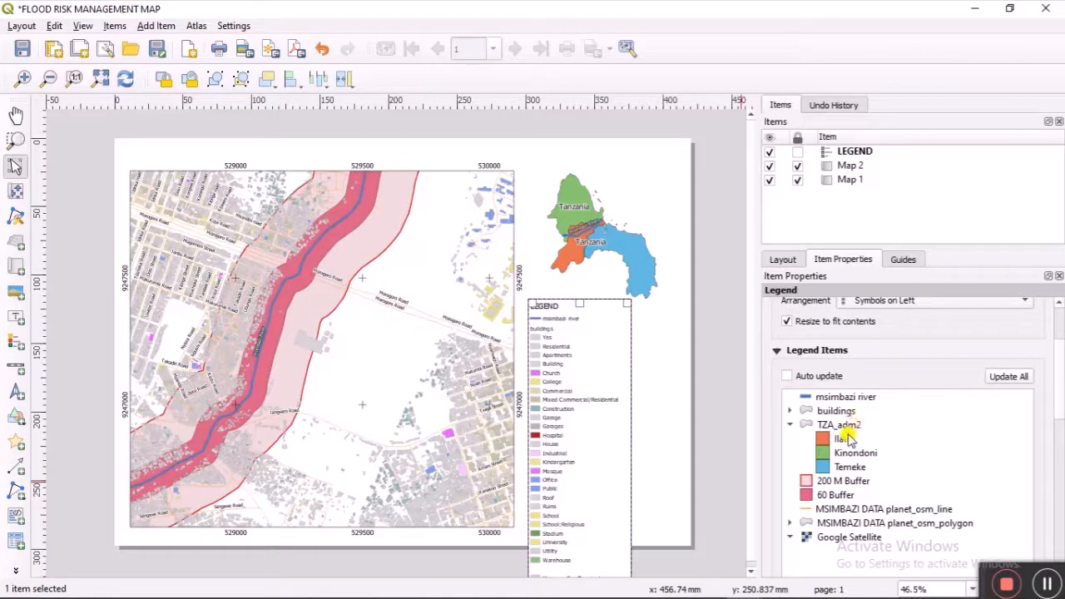
{"action": "left_click", "coordinate": [788, 411]}
{"action": "left_click", "coordinate": [840, 426]}
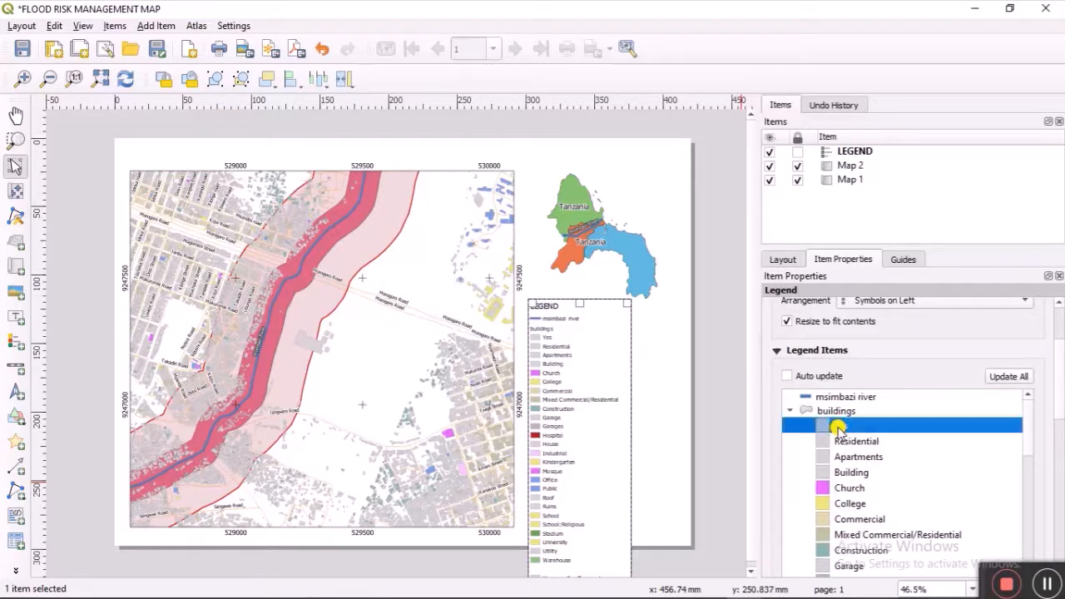
{"action": "left_click_drag", "start_coordinate": [1027, 435], "coordinate": [1030, 569]}
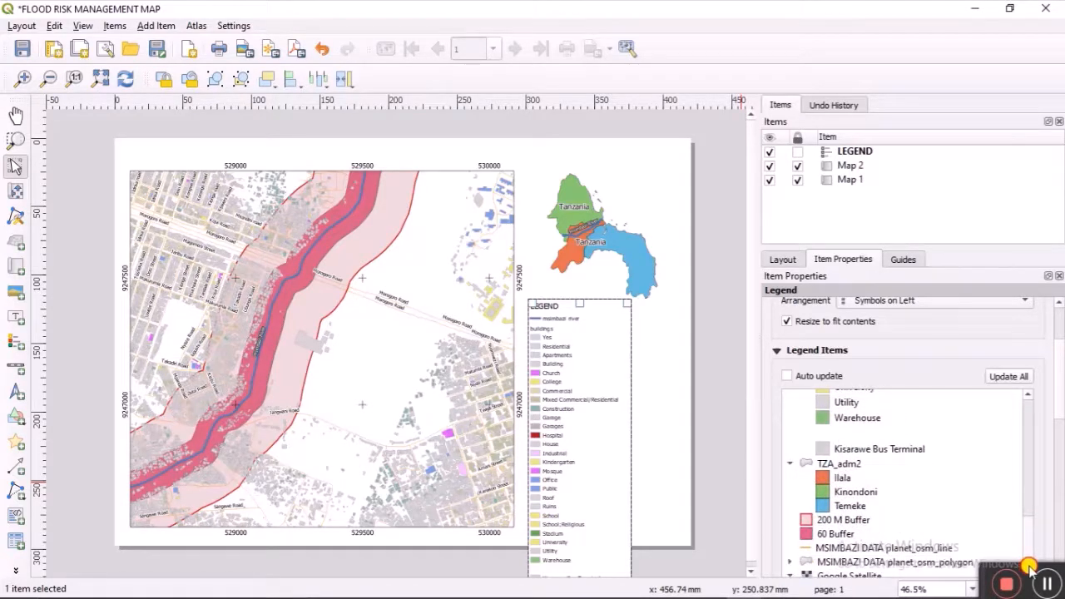
{"action": "scroll", "coordinate": [1059, 408], "scroll_direction": "down", "scroll_amount": 3}
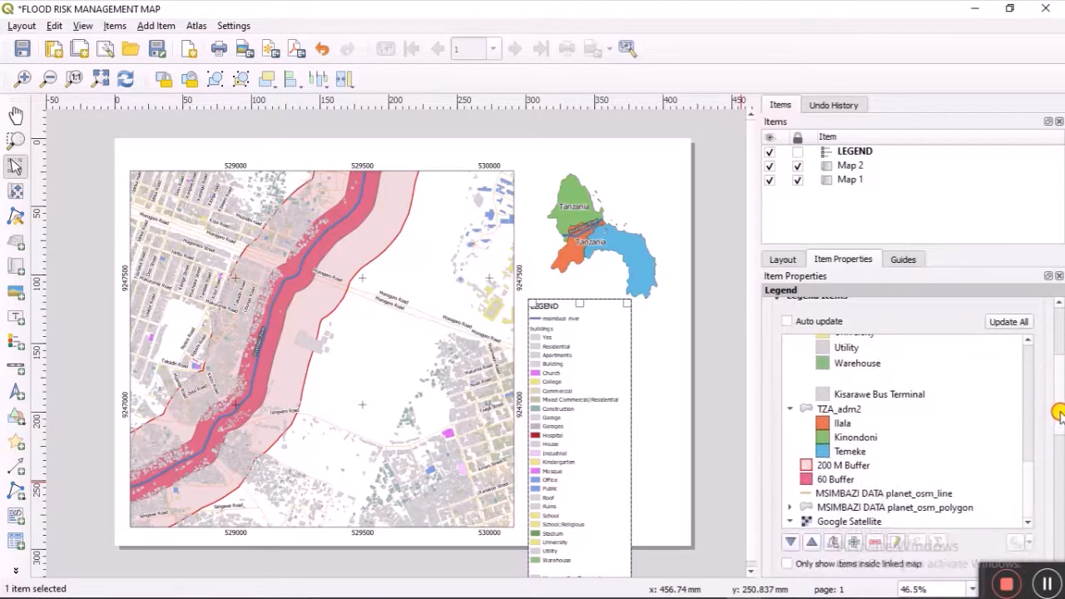
{"action": "left_click", "coordinate": [875, 520]}
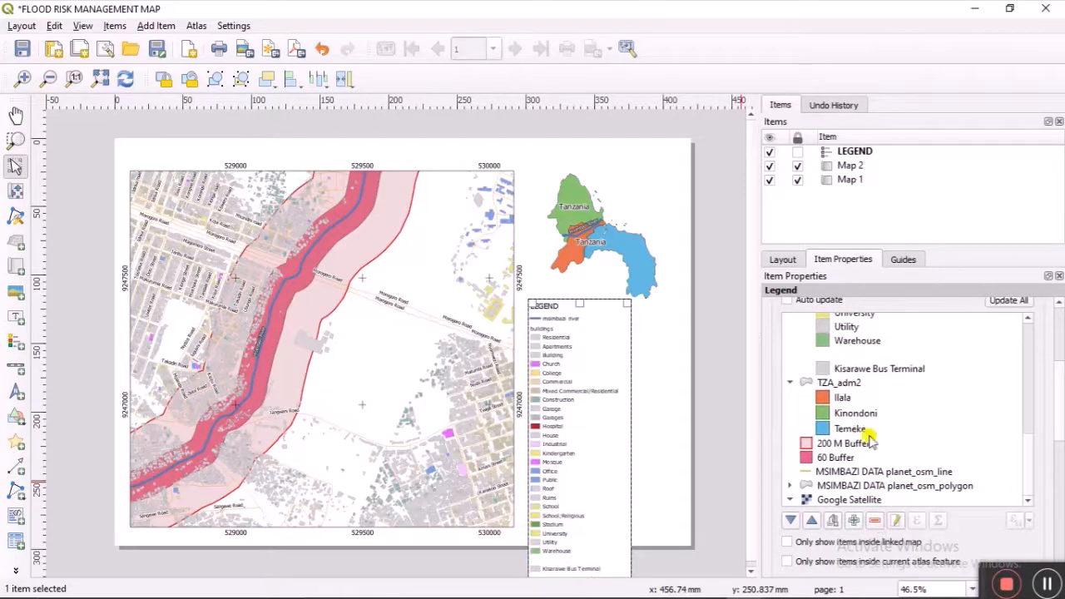
{"action": "left_click", "coordinate": [845, 354]}
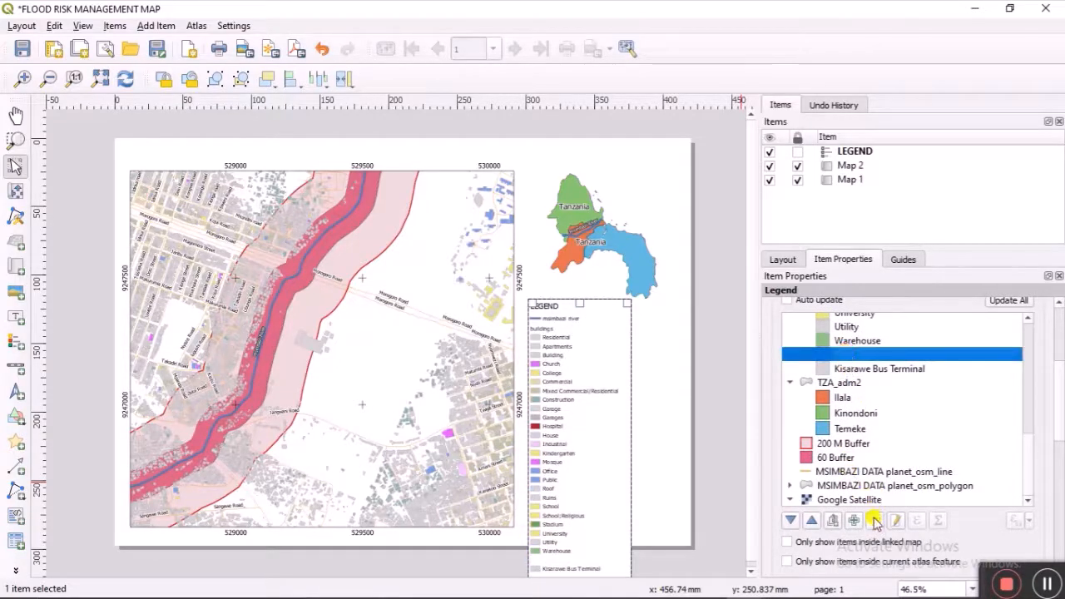
{"action": "left_click", "coordinate": [874, 520]}
{"action": "left_click", "coordinate": [852, 372]}
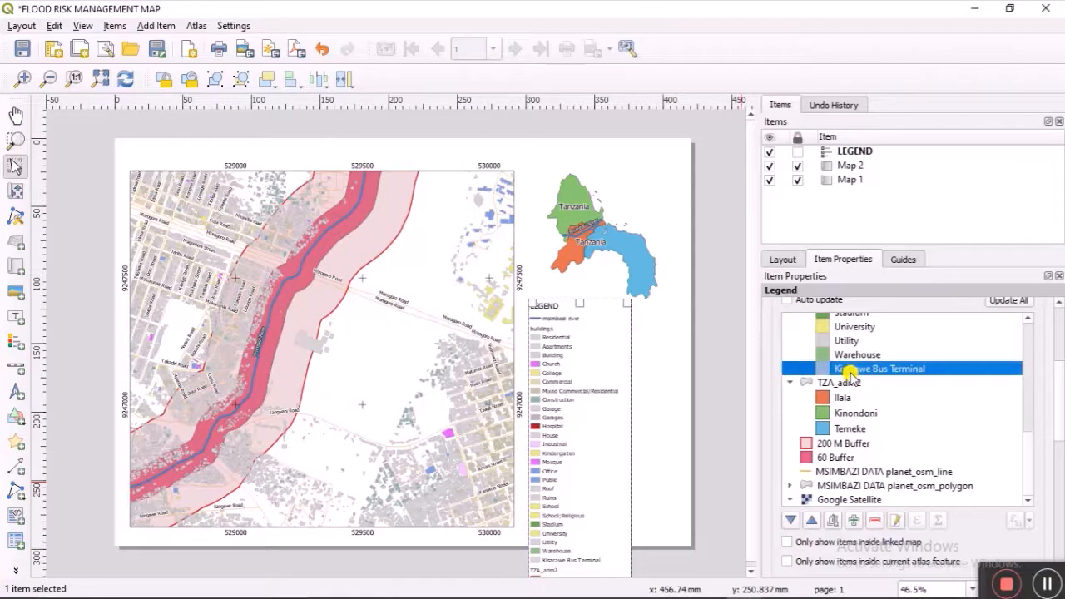
{"action": "left_click", "coordinate": [874, 522]}
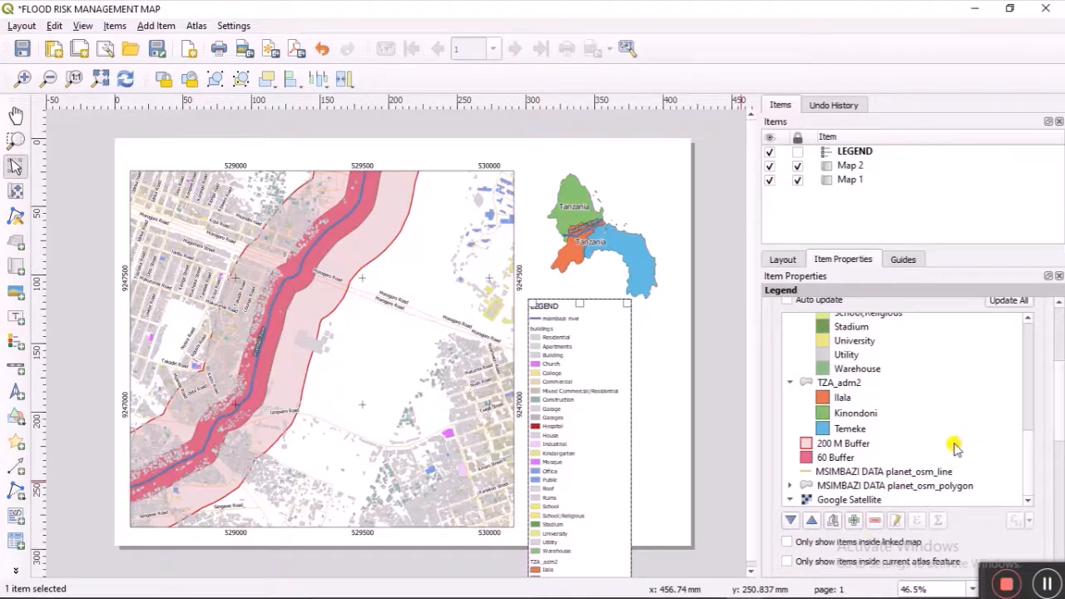
{"action": "scroll", "coordinate": [871, 440], "scroll_direction": "up", "scroll_amount": 2}
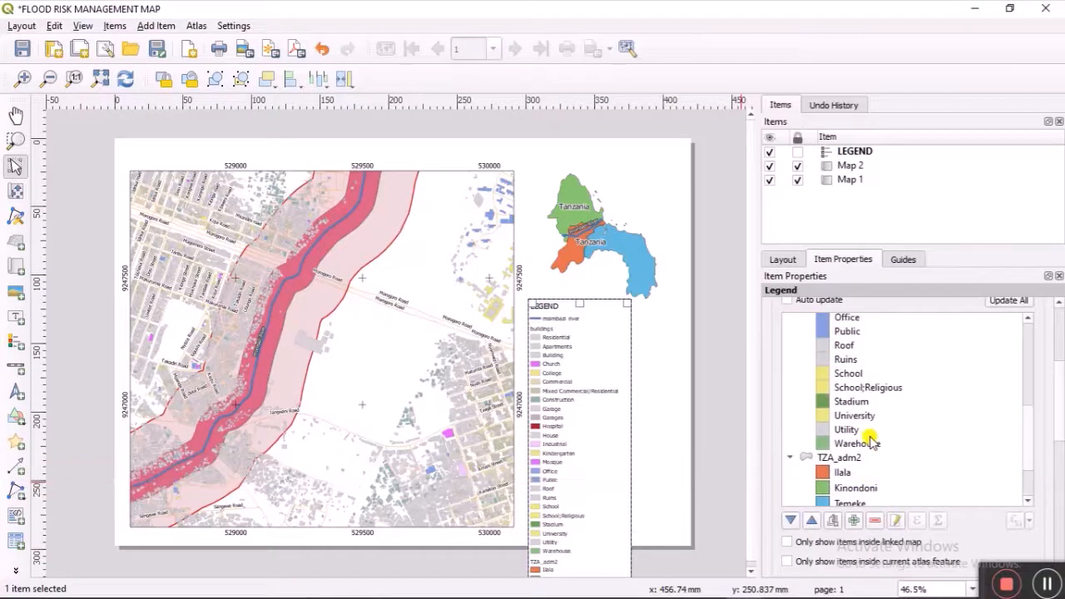
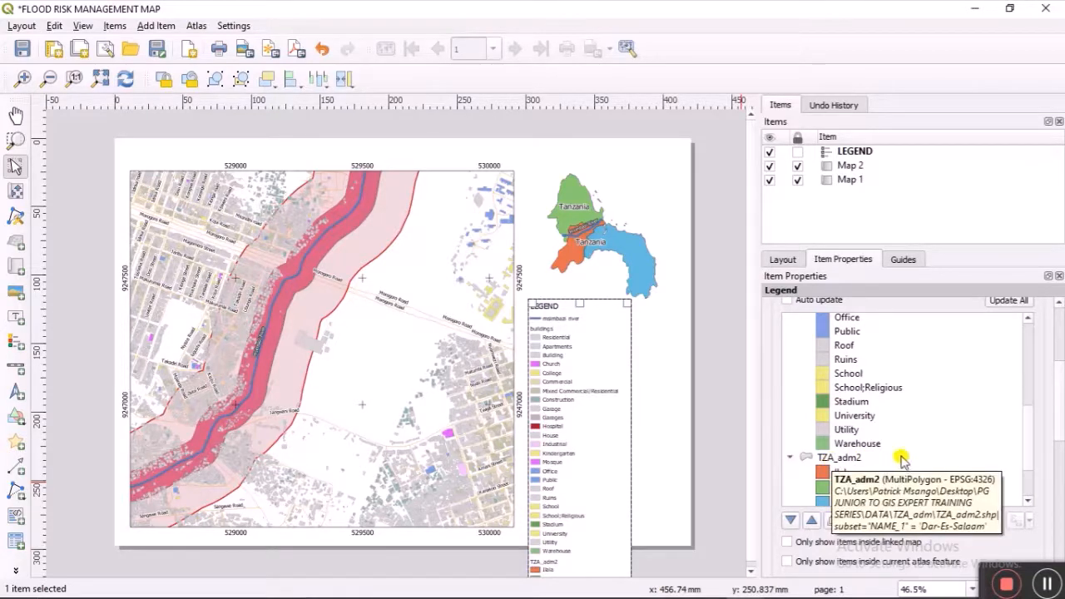
Step: Relabel the TZA_adm2 legend entry as AOI
{"action": "scroll", "coordinate": [915, 439], "scroll_direction": "down", "scroll_amount": 2}
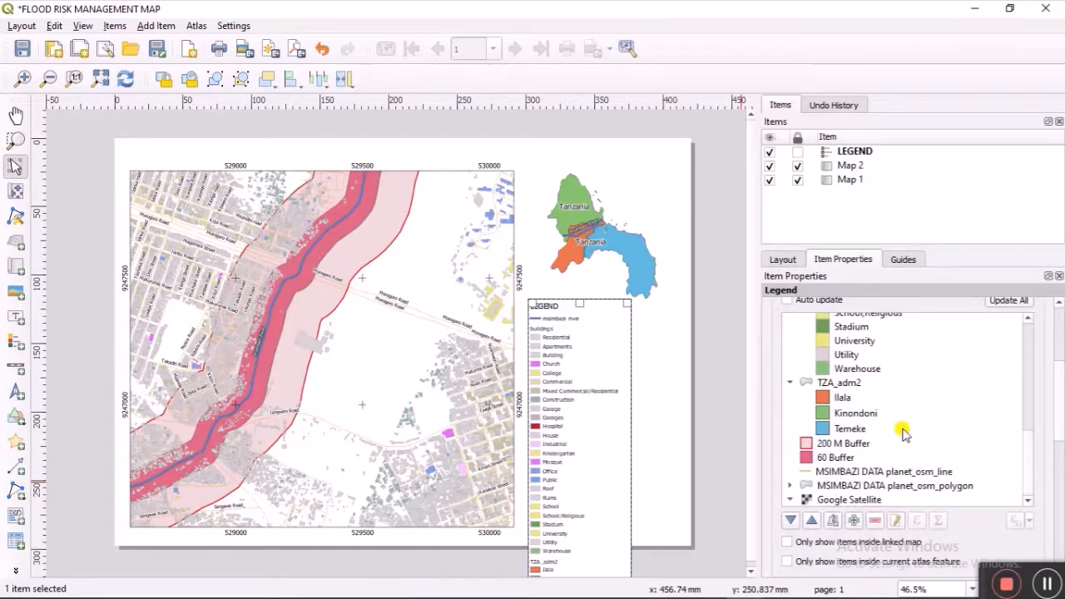
{"action": "left_click", "coordinate": [843, 382]}
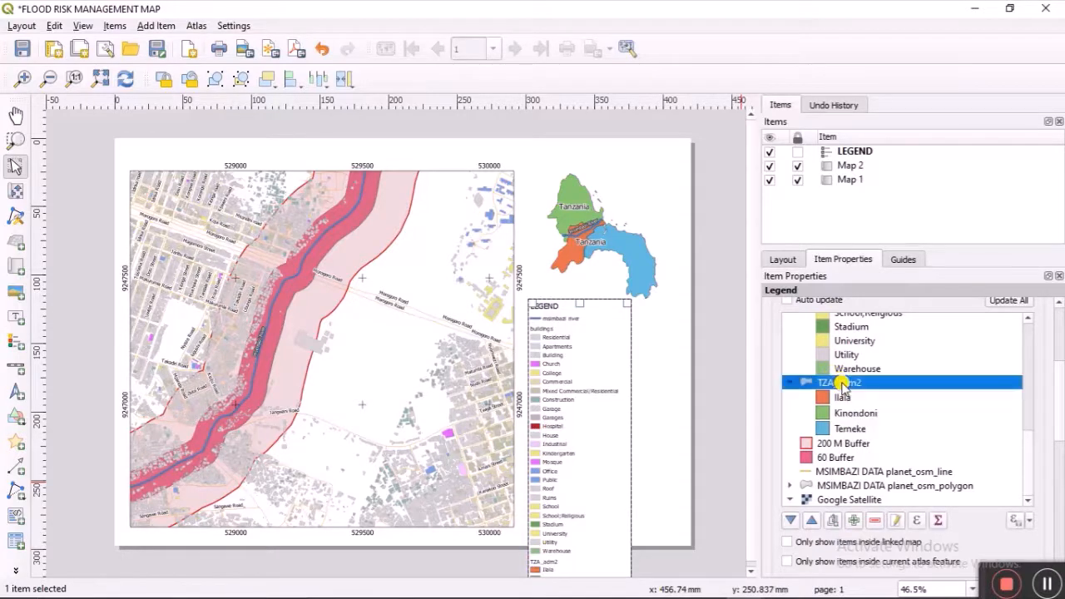
{"action": "right_click", "coordinate": [842, 382]}
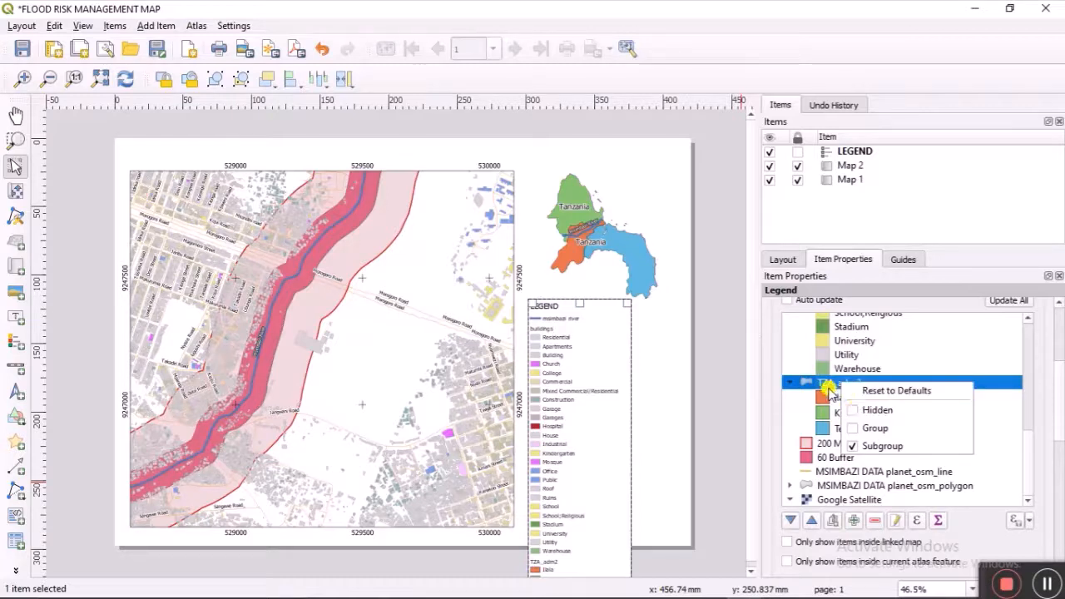
{"action": "left_click", "coordinate": [826, 384]}
{"action": "double_click", "coordinate": [826, 384]}
{"action": "double_click", "coordinate": [820, 336]}
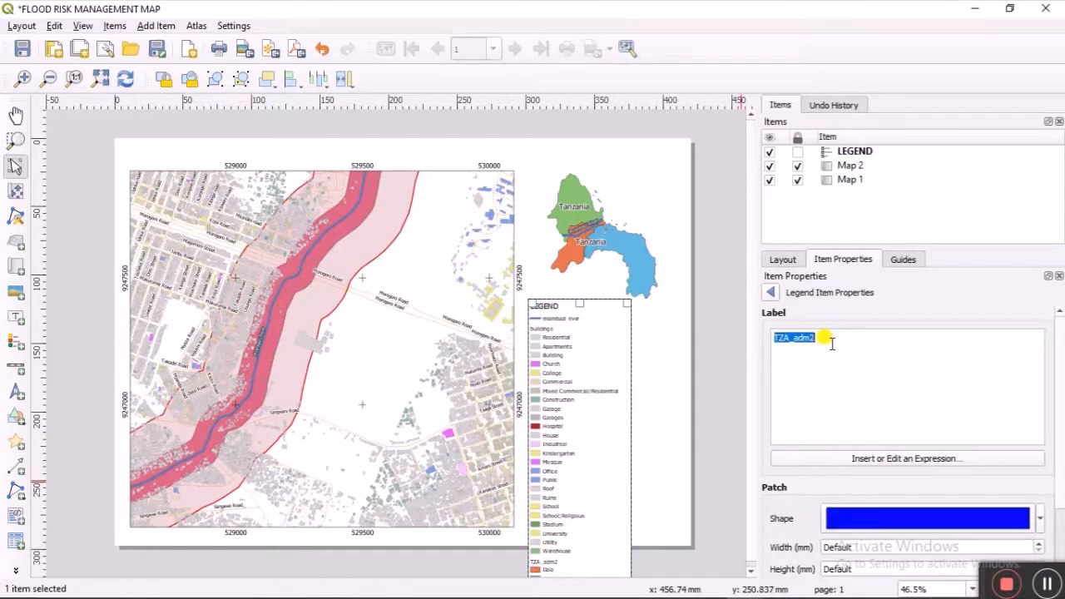
{"action": "type", "text": "C"}
{"action": "type", "text": "A"}
{"action": "key", "text": "BackSpace"}
{"action": "key", "text": "BackSpace"}
{"action": "key", "text": "BackSpace"}
{"action": "type", "text": "AOI"}
{"action": "left_click", "coordinate": [770, 292]}
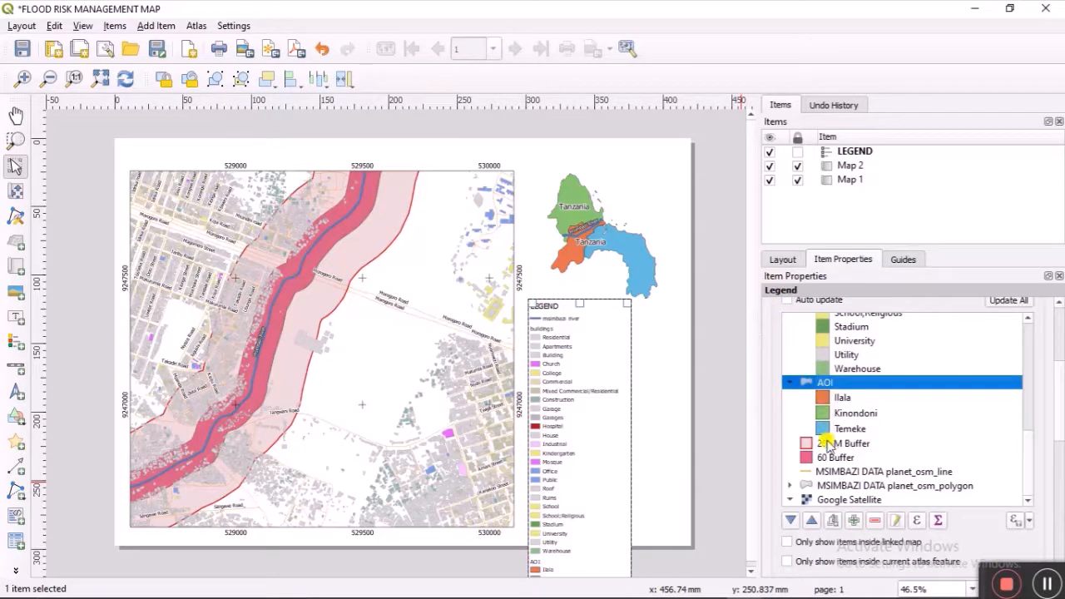
Step: Relabel the MSIMBAZI DATA planet_osm_line legend entry as 'Roards'
{"action": "left_click", "coordinate": [841, 472]}
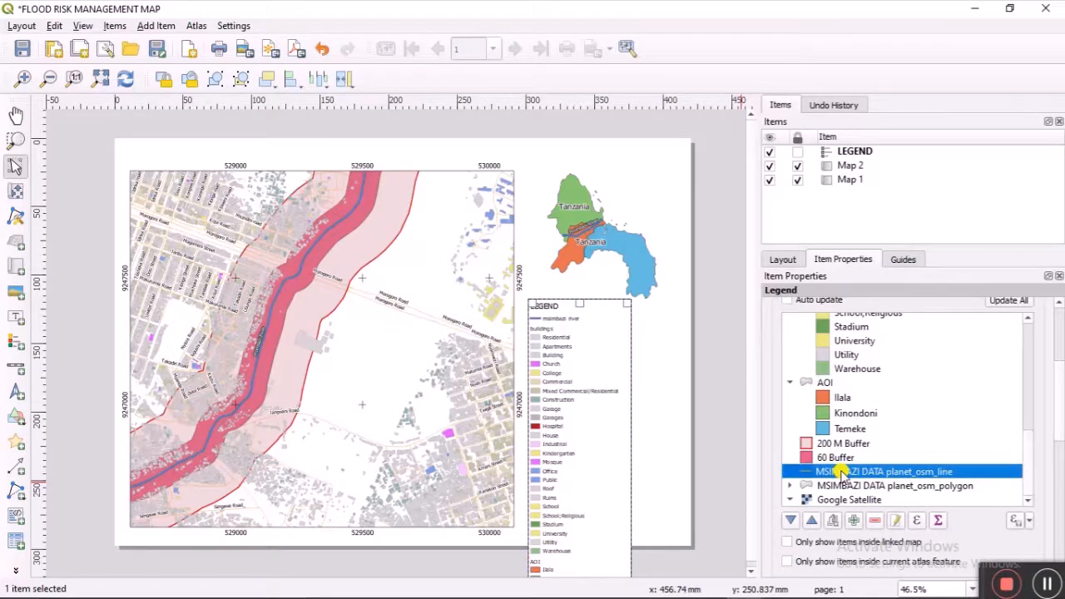
{"action": "double_click", "coordinate": [841, 470]}
{"action": "triple_click", "coordinate": [921, 332]}
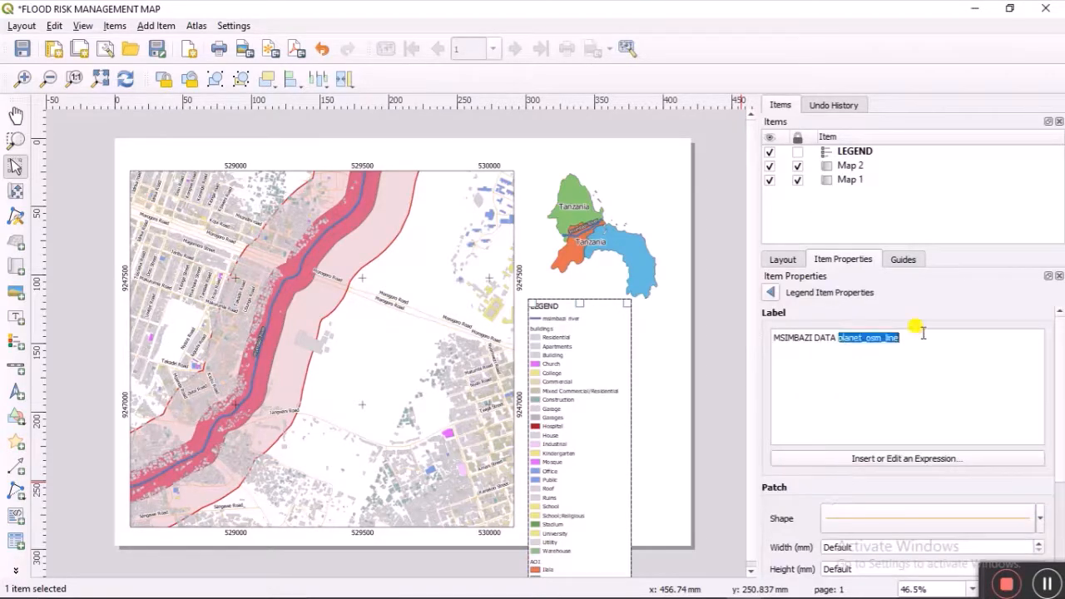
{"action": "type", "text": "ROADS"}
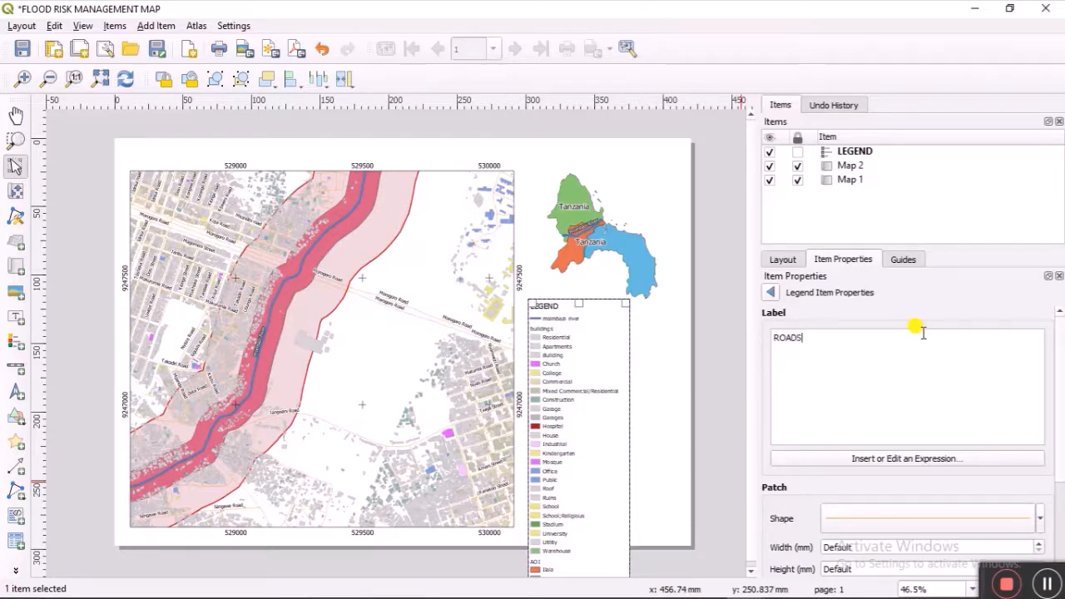
{"action": "key", "text": "BackSpace"}
{"action": "key", "text": "BackSpace"}
{"action": "key", "text": "BackSpace"}
{"action": "key", "text": "BackSpace"}
{"action": "type", "text": "o"}
{"action": "key", "text": "BackSpace"}
{"action": "key", "text": "BackSpace"}
{"action": "key", "text": "BackSpace"}
{"action": "key", "text": "BackSpace"}
{"action": "type", "text": "Roards"}
Step: Relabel the 200 M Buffer legend entry as '200 M Buffer HFR'
{"action": "left_click", "coordinate": [770, 292]}
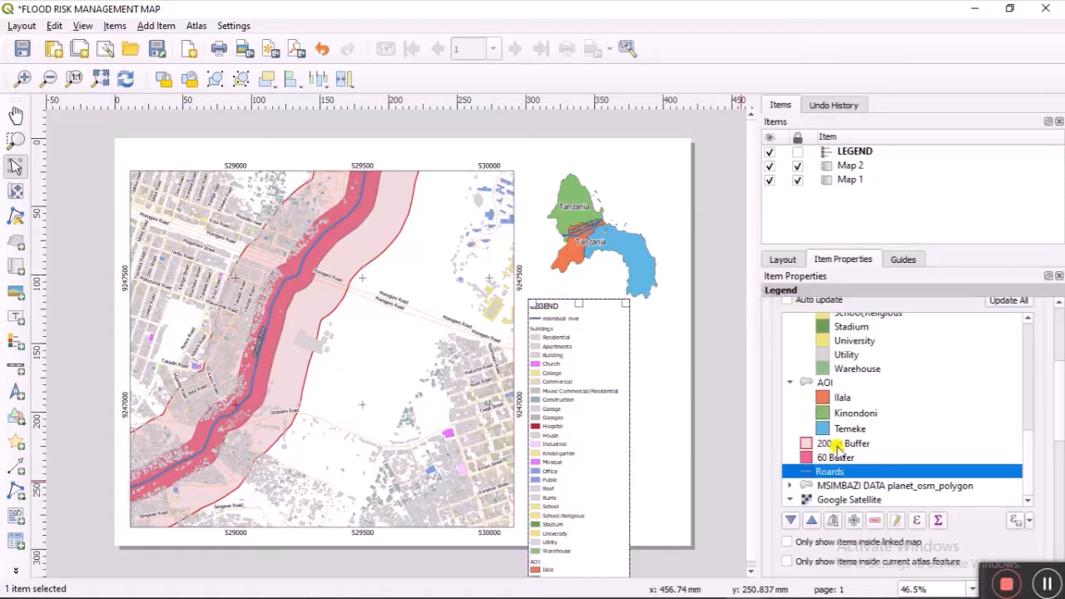
{"action": "scroll", "coordinate": [857, 416], "scroll_direction": "down", "scroll_amount": 1}
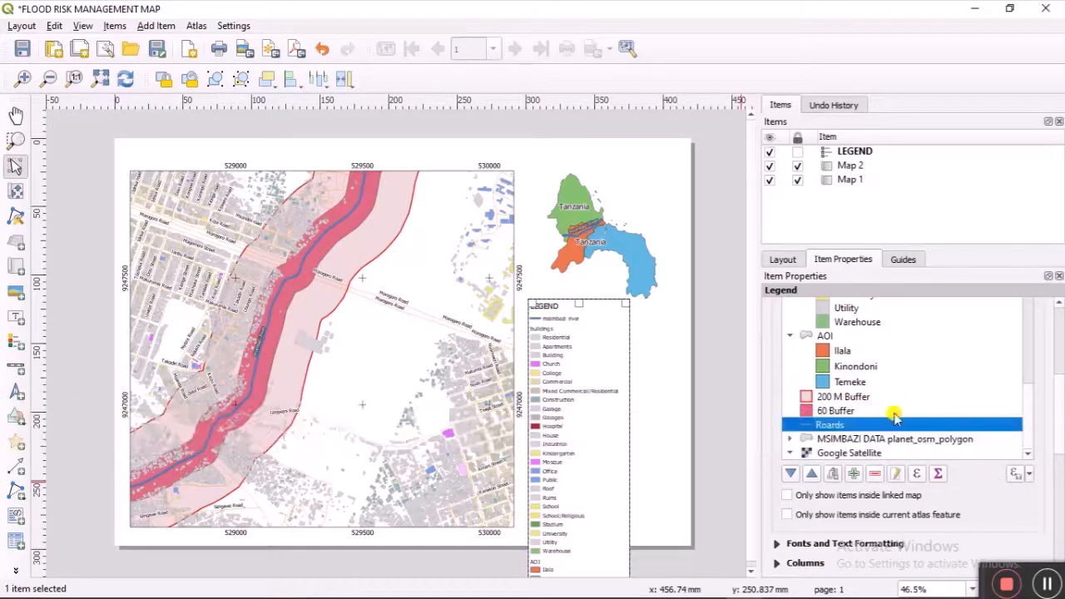
{"action": "double_click", "coordinate": [843, 396]}
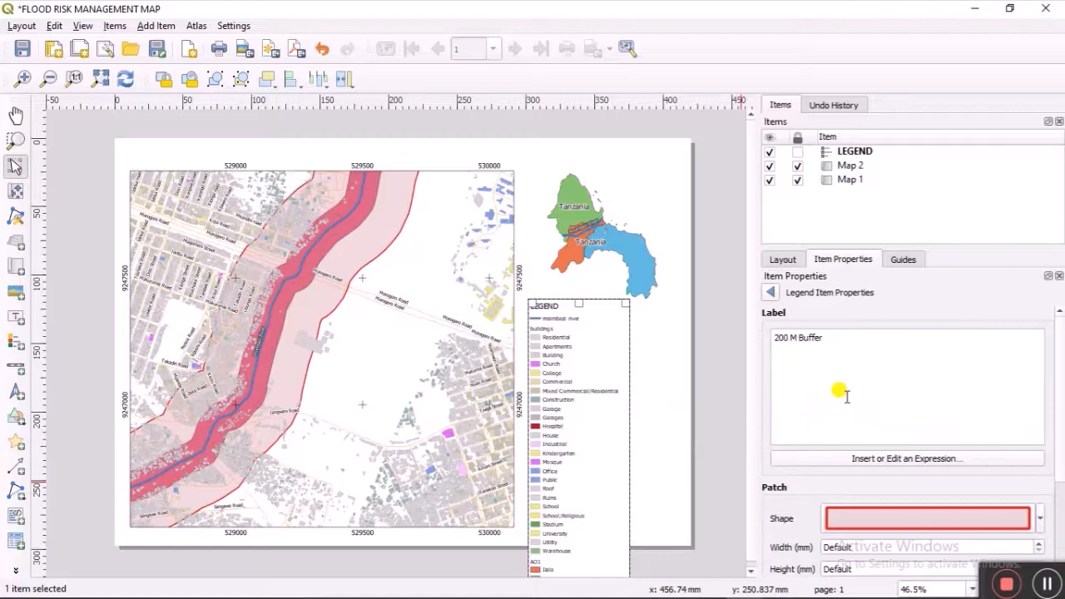
{"action": "left_click", "coordinate": [851, 343]}
{"action": "type", "text": "HFR"}
{"action": "left_click", "coordinate": [770, 292]}
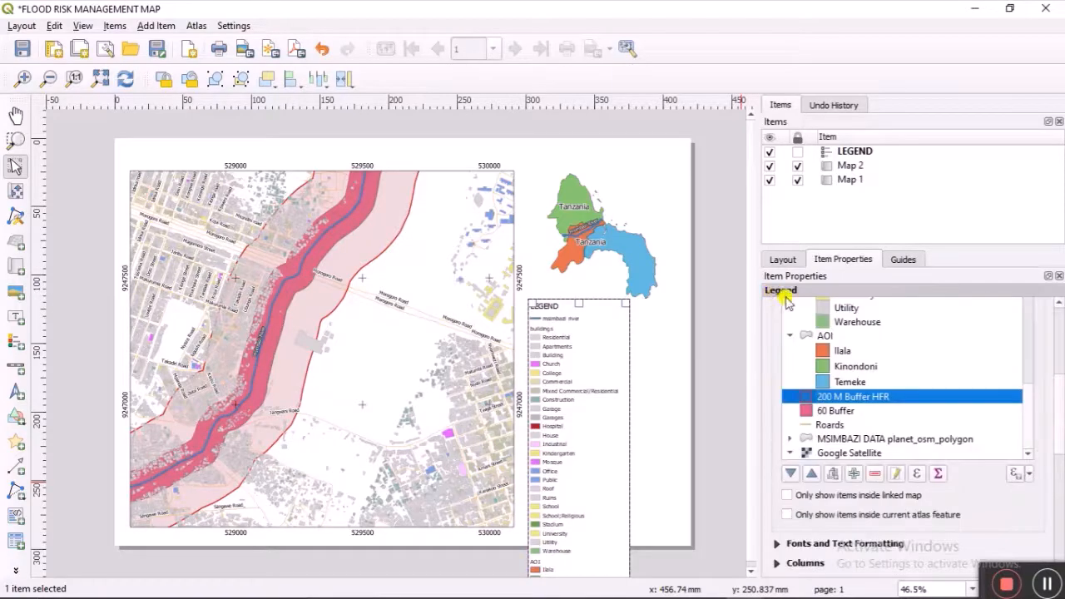
Step: Relabel the 60 Buffer entry as '60 Buffer VHFR' and drag Roards higher in the legend
{"action": "double_click", "coordinate": [845, 411]}
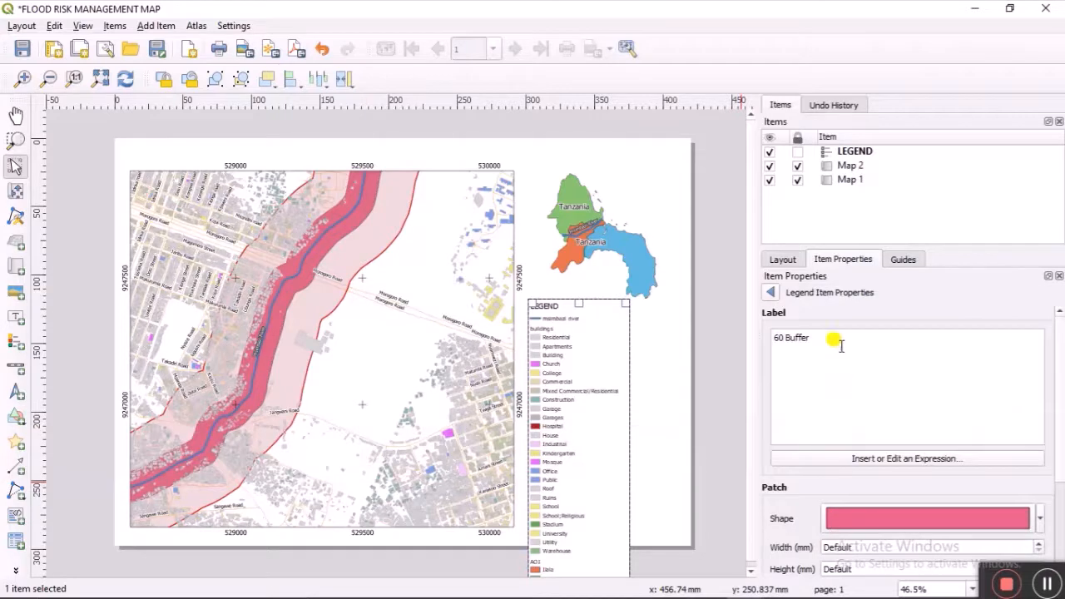
{"action": "left_click", "coordinate": [842, 340]}
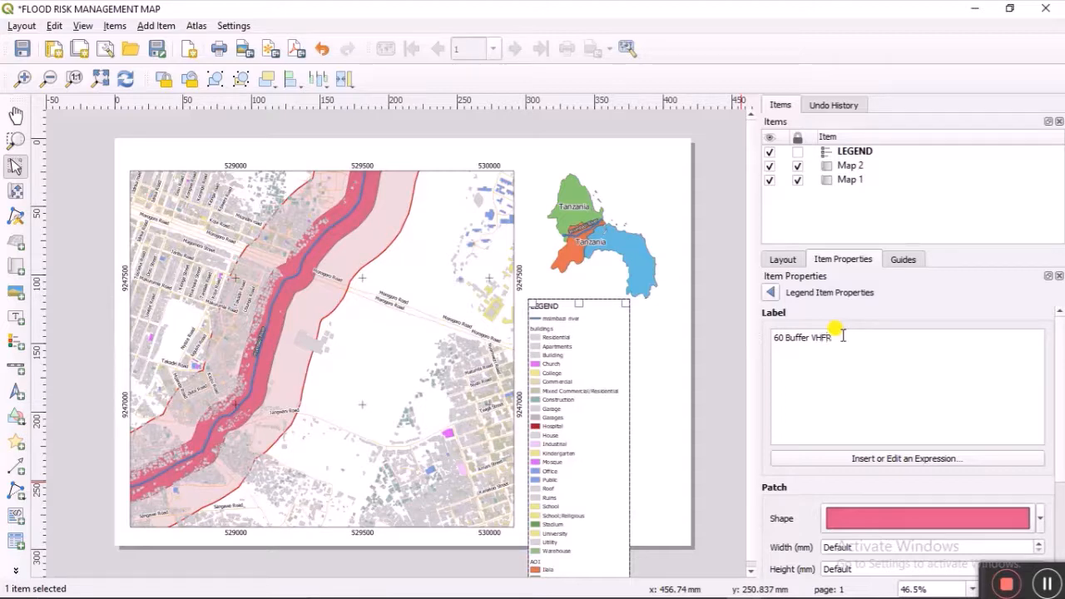
{"action": "left_click", "coordinate": [770, 292]}
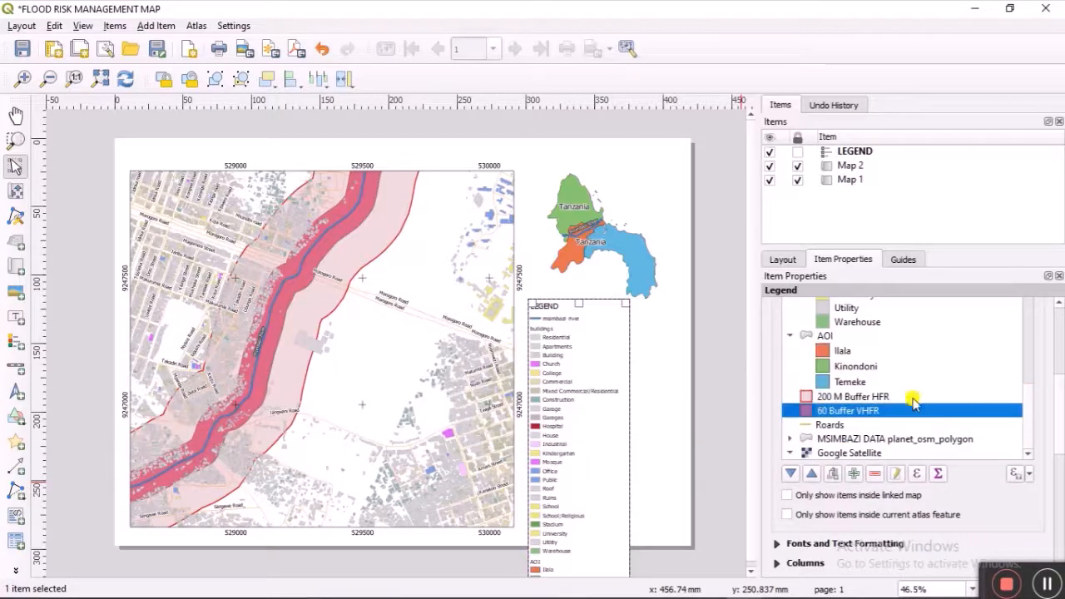
{"action": "left_click_drag", "start_coordinate": [910, 423], "coordinate": [922, 386]}
Step: Remove the MSIMBAZI DATA planet_osm_polygon group from the legend
{"action": "scroll", "coordinate": [874, 416], "scroll_direction": "up", "scroll_amount": 6}
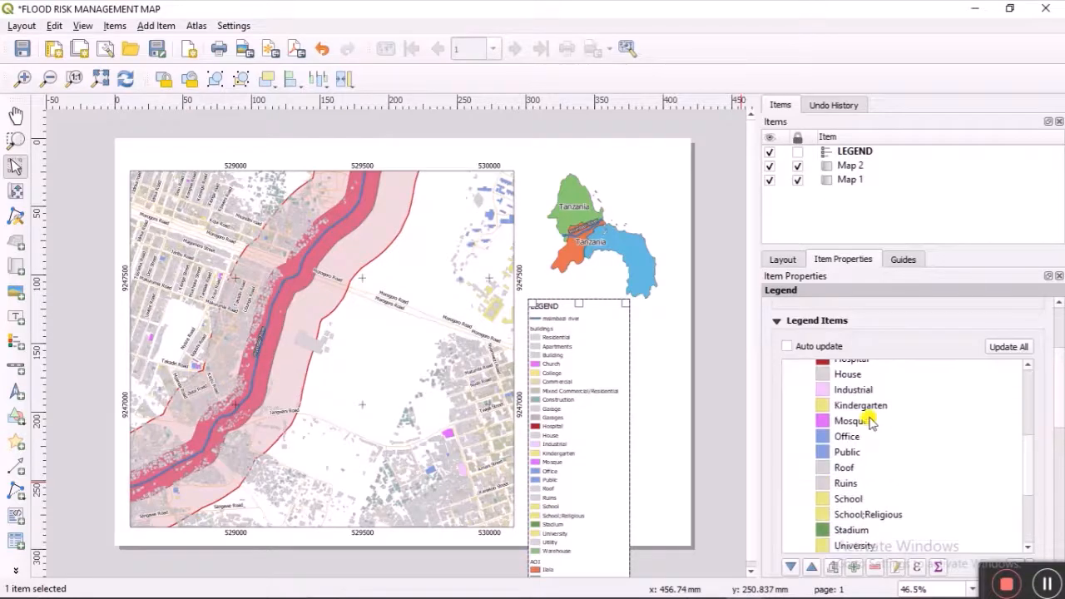
{"action": "scroll", "coordinate": [844, 415], "scroll_direction": "up", "scroll_amount": 5}
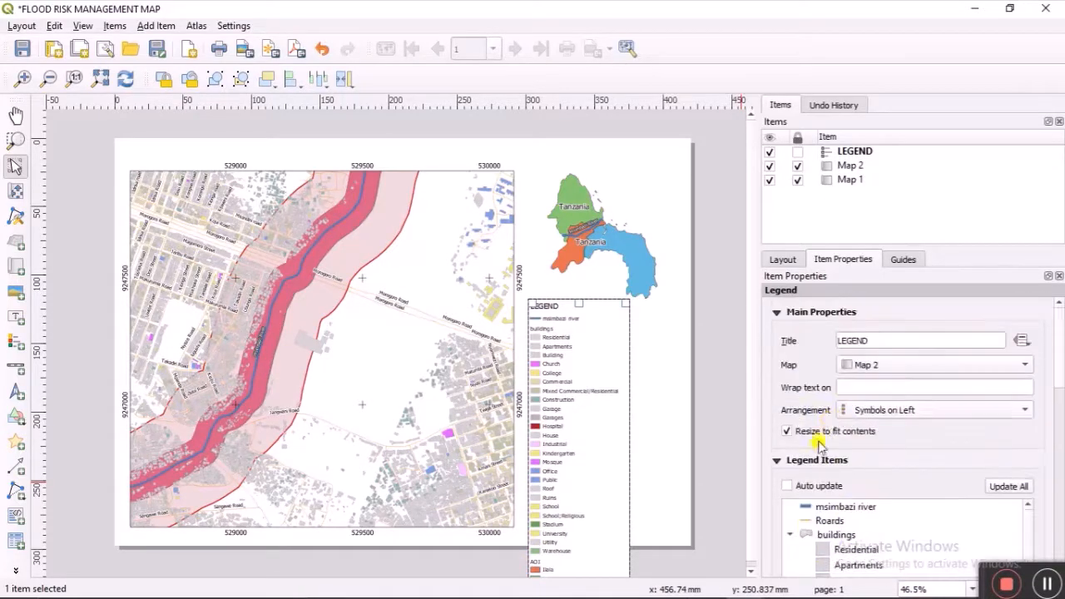
{"action": "left_click", "coordinate": [794, 534]}
{"action": "scroll", "coordinate": [896, 458], "scroll_direction": "down", "scroll_amount": 5}
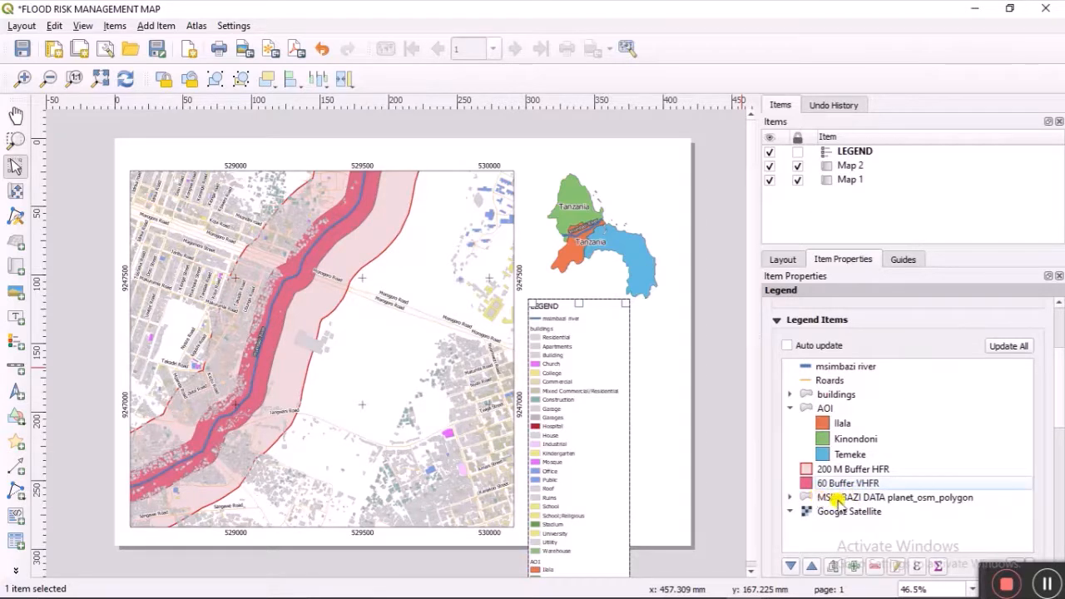
{"action": "left_click", "coordinate": [789, 498]}
{"action": "scroll", "coordinate": [844, 404], "scroll_direction": "down", "scroll_amount": 10}
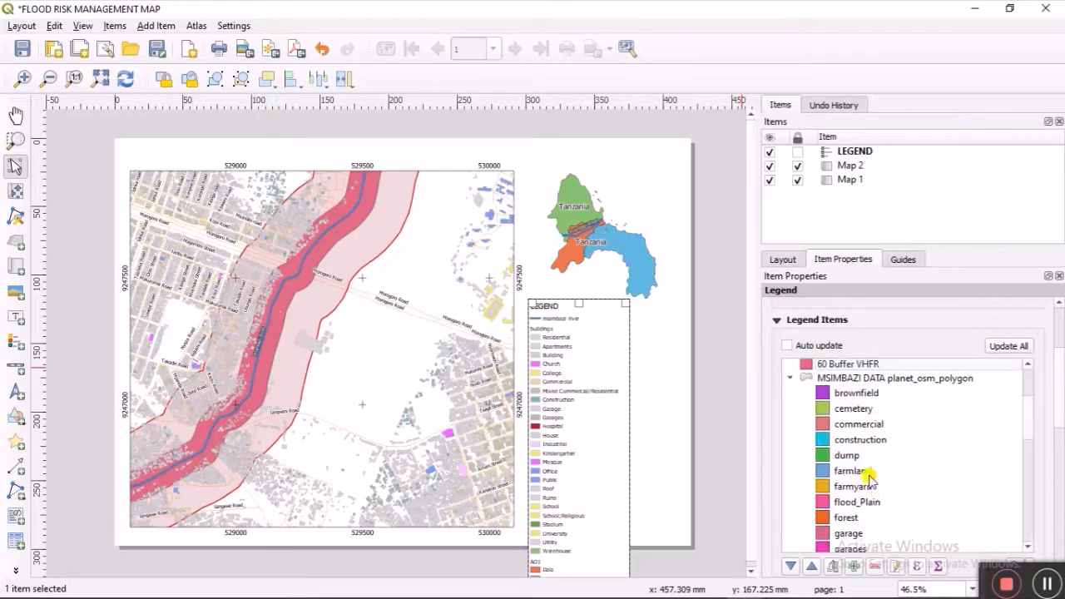
{"action": "scroll", "coordinate": [868, 481], "scroll_direction": "up", "scroll_amount": 10}
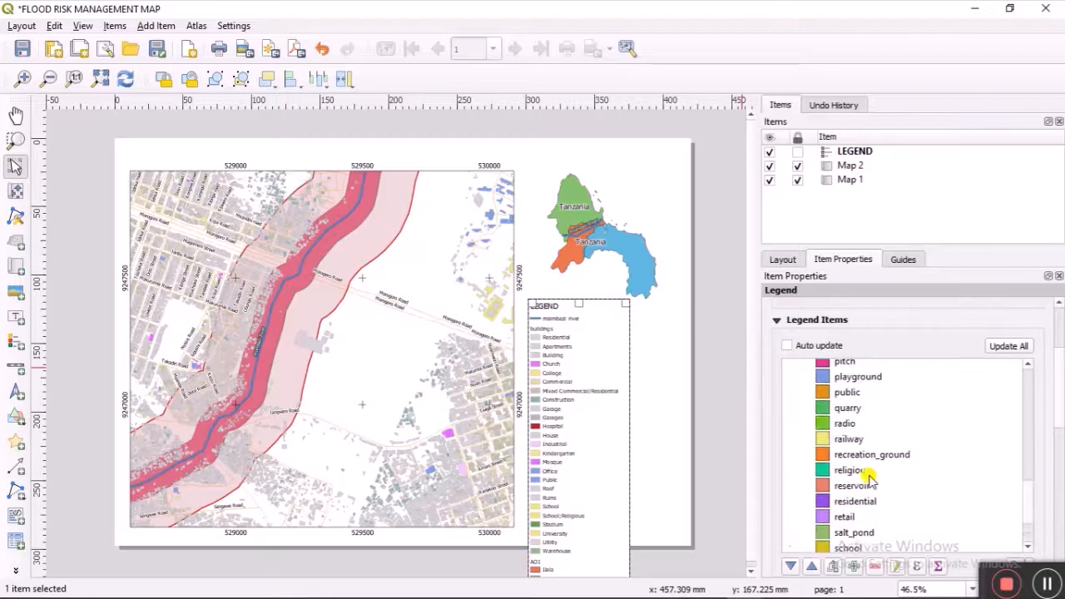
{"action": "scroll", "coordinate": [869, 481], "scroll_direction": "up", "scroll_amount": 3}
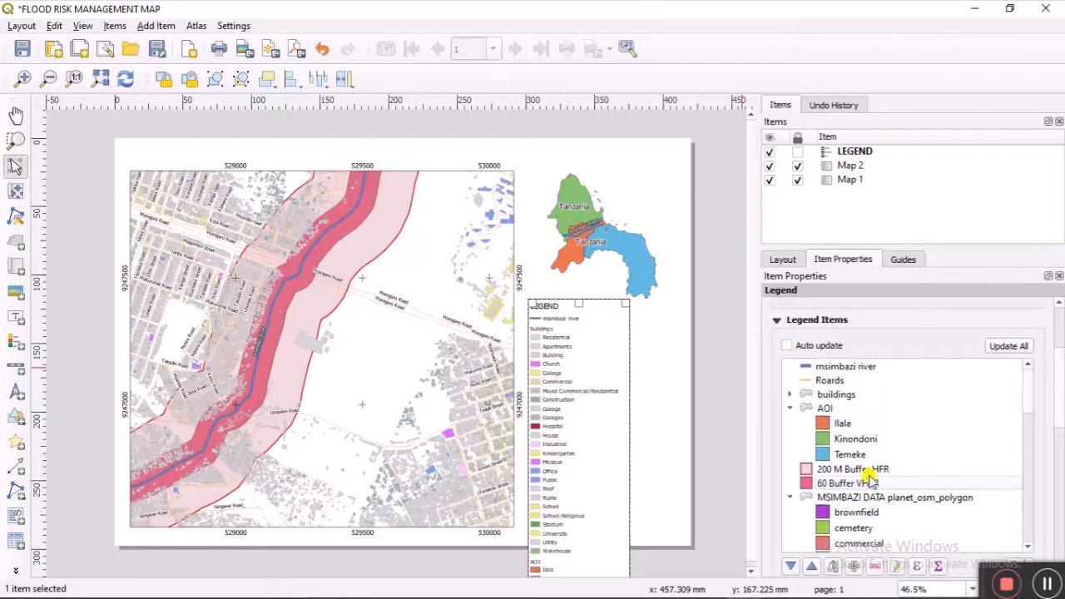
{"action": "left_click", "coordinate": [826, 497]}
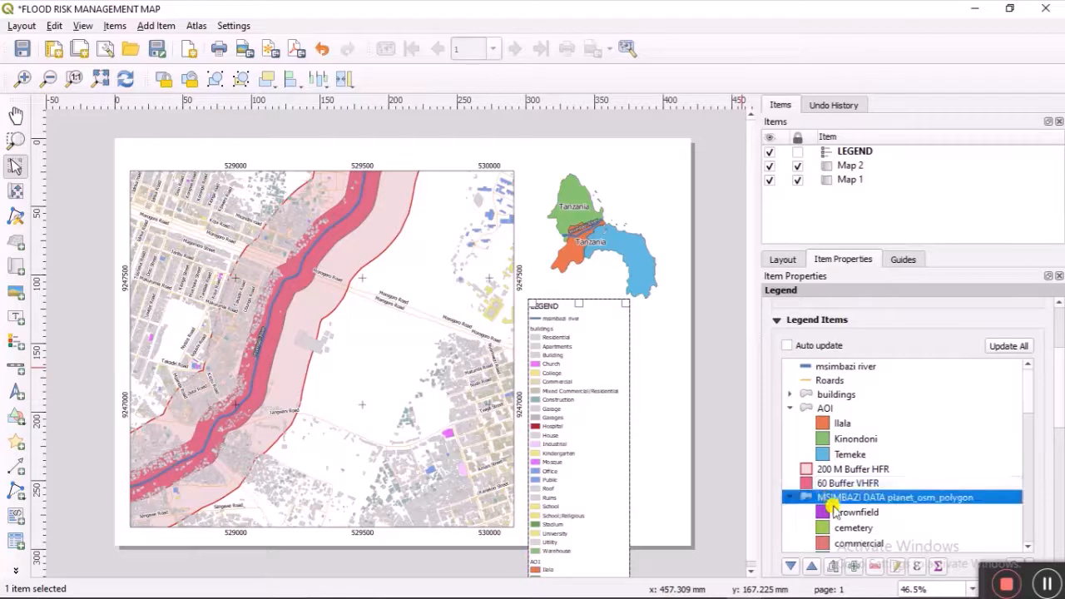
{"action": "left_click", "coordinate": [875, 566]}
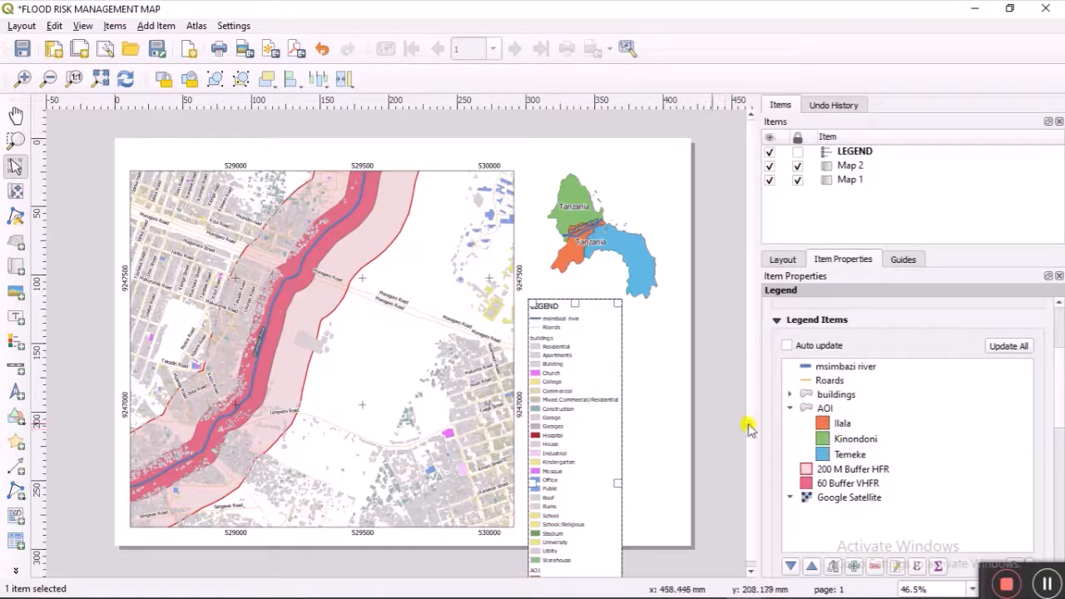
Step: Remove the Google Satellite entry from the legend
{"action": "left_click", "coordinate": [876, 497]}
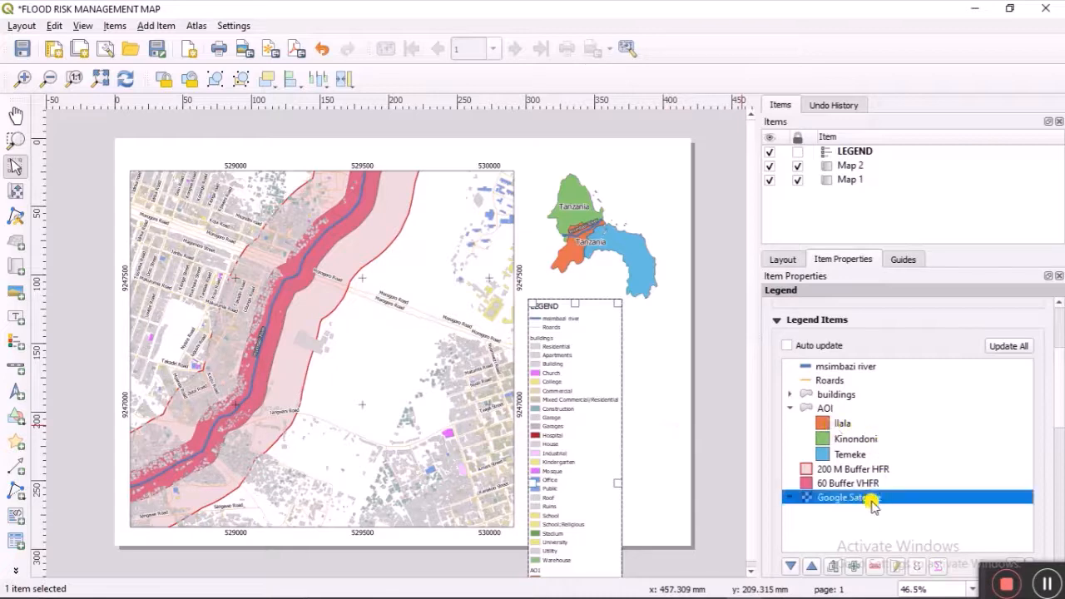
{"action": "left_click", "coordinate": [875, 566]}
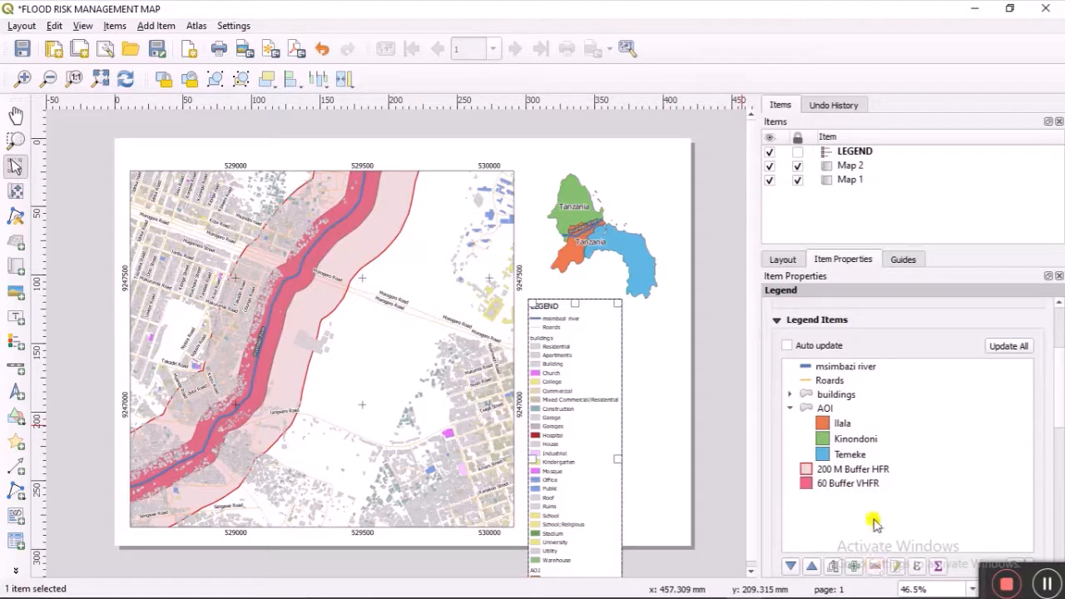
{"action": "scroll", "coordinate": [865, 436], "scroll_direction": "down", "scroll_amount": 3}
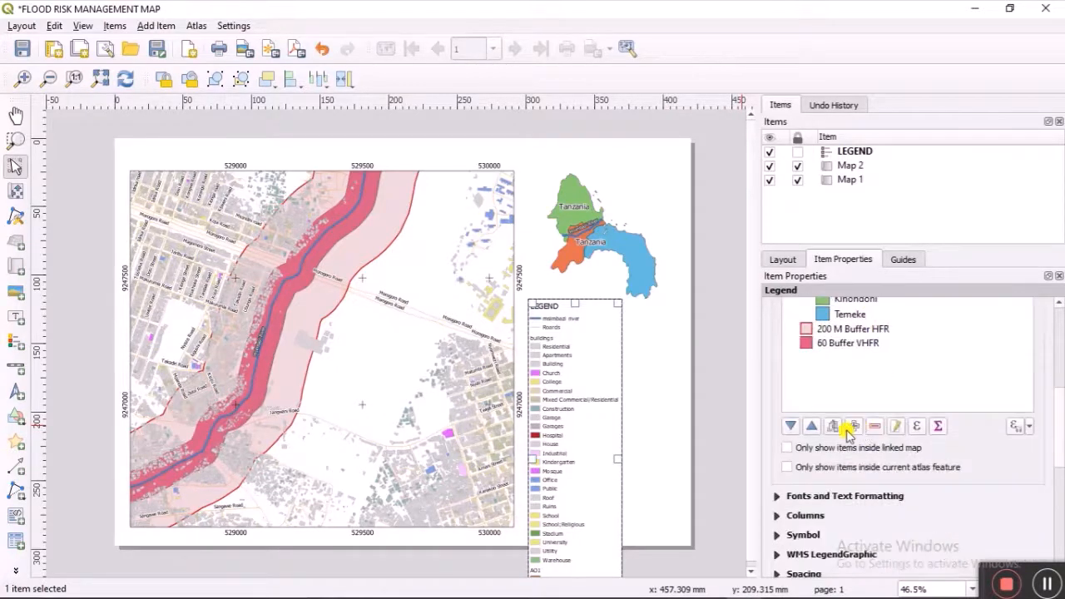
Step: Set the legend to 2 columns with Split layers on, equal widths off, and nudge it lower
{"action": "left_click", "coordinate": [776, 517]}
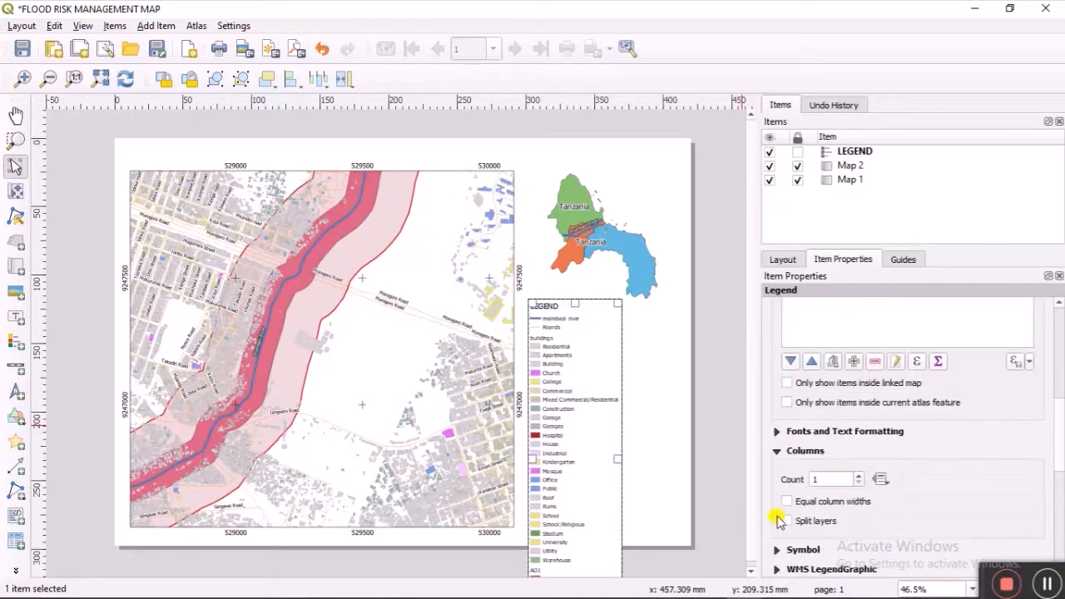
{"action": "left_click", "coordinate": [861, 477]}
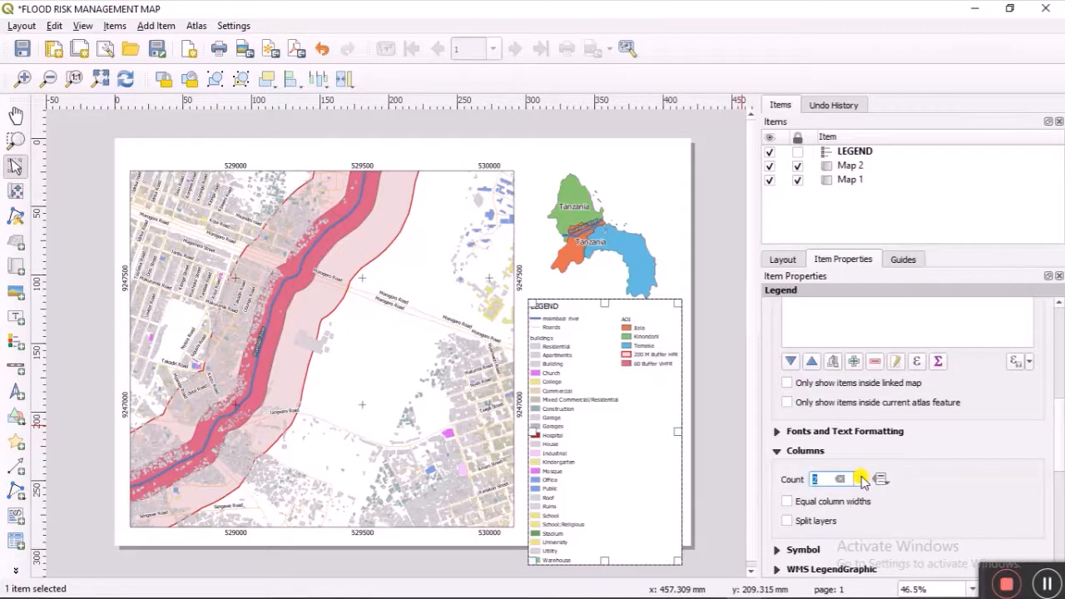
{"action": "left_click", "coordinate": [862, 478]}
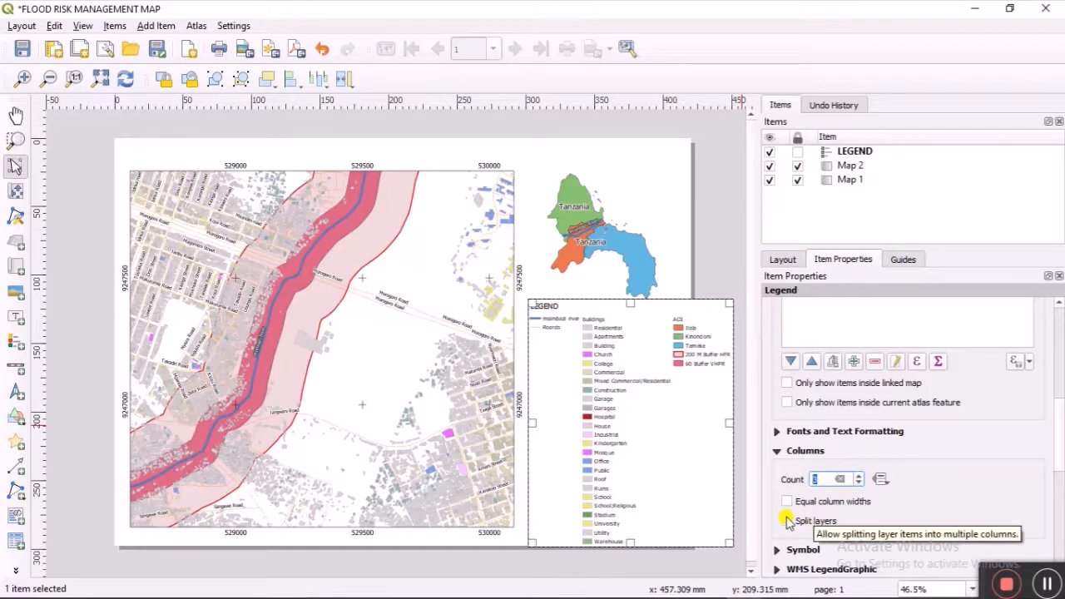
{"action": "left_click", "coordinate": [786, 520]}
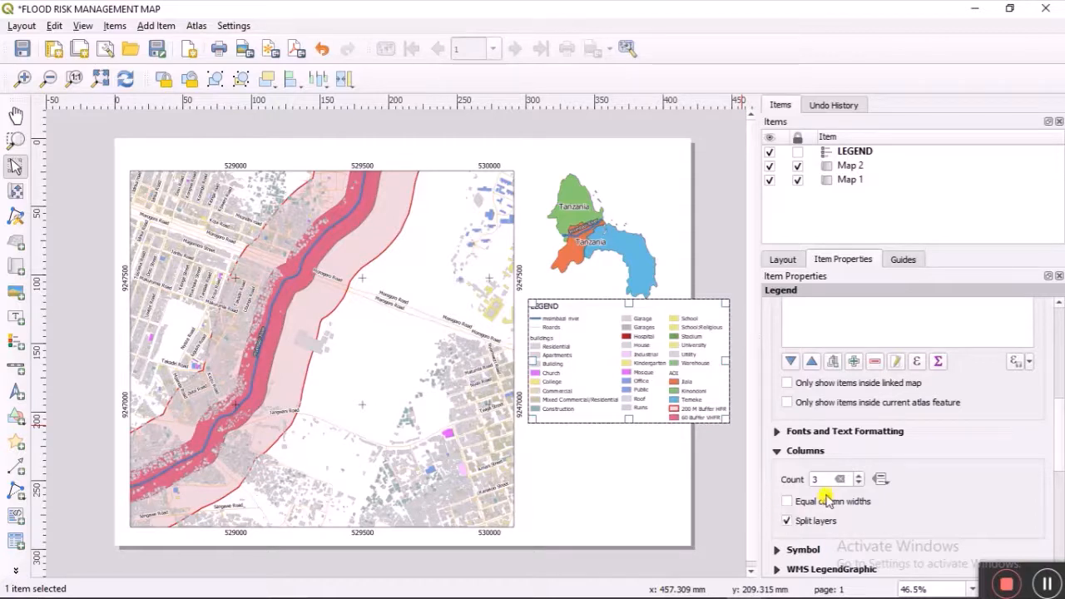
{"action": "left_click", "coordinate": [858, 482]}
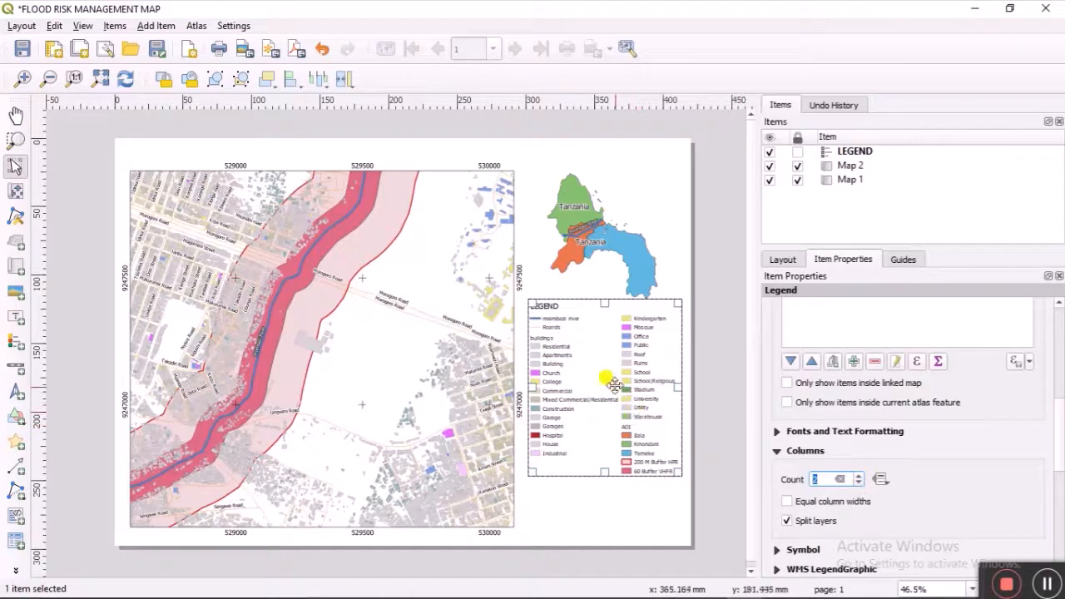
{"action": "mouse_move", "coordinate": [613, 375]}
{"action": "left_mouse_down"}
{"action": "mouse_move", "coordinate": [604, 373]}
{"action": "mouse_move", "coordinate": [610, 386]}
{"action": "left_mouse_up"}
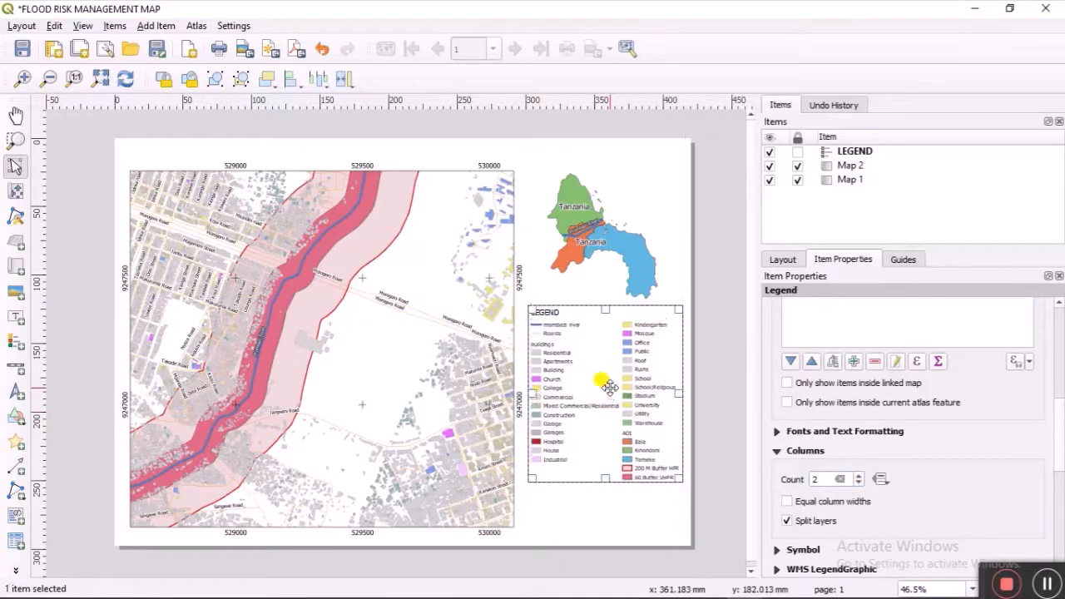
{"action": "left_click", "coordinate": [789, 501]}
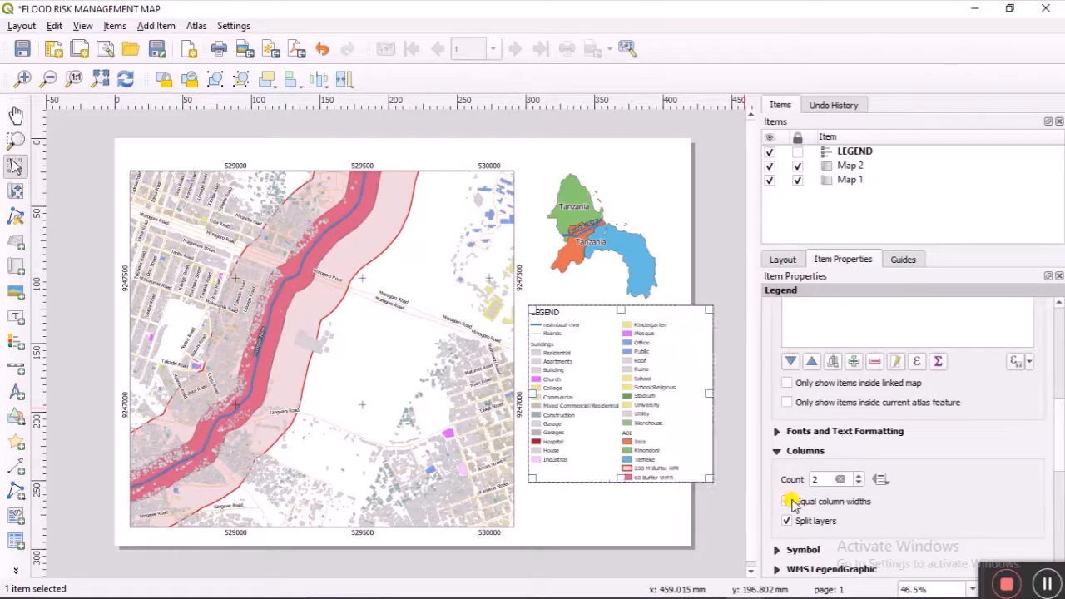
{"action": "left_click", "coordinate": [789, 501]}
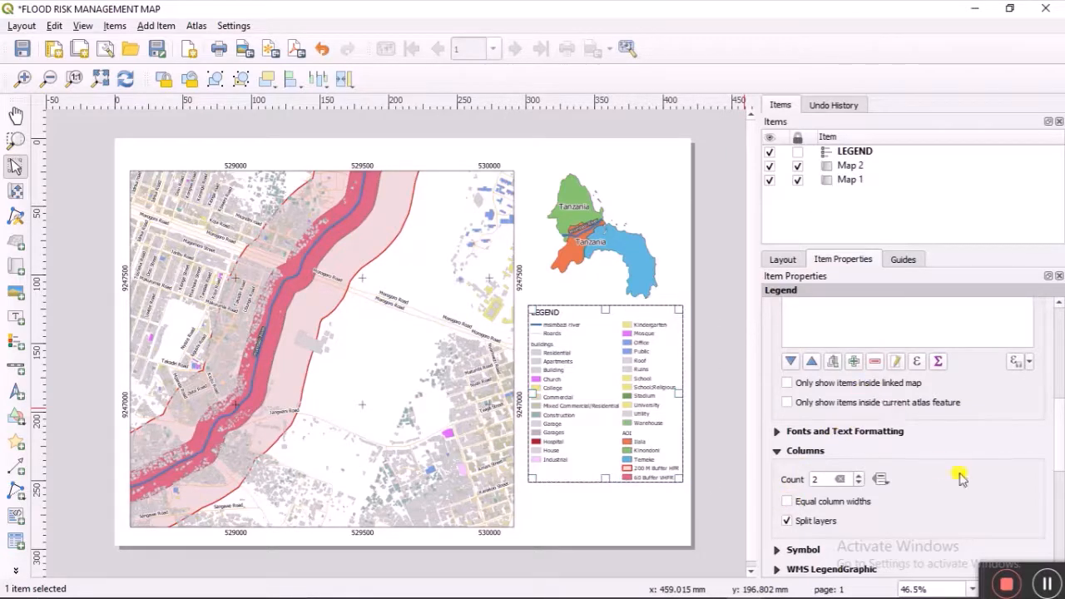
{"action": "scroll", "coordinate": [906, 457], "scroll_direction": "down", "scroll_amount": 1}
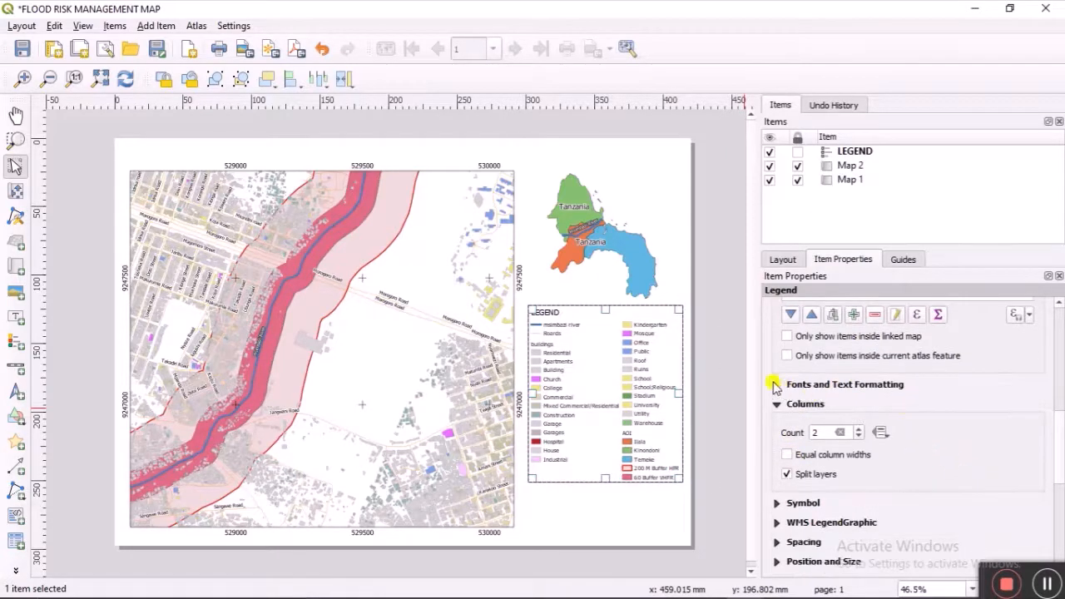
Step: Review the legend's font settings and lock the legend item in the Items panel
{"action": "left_click", "coordinate": [773, 385]}
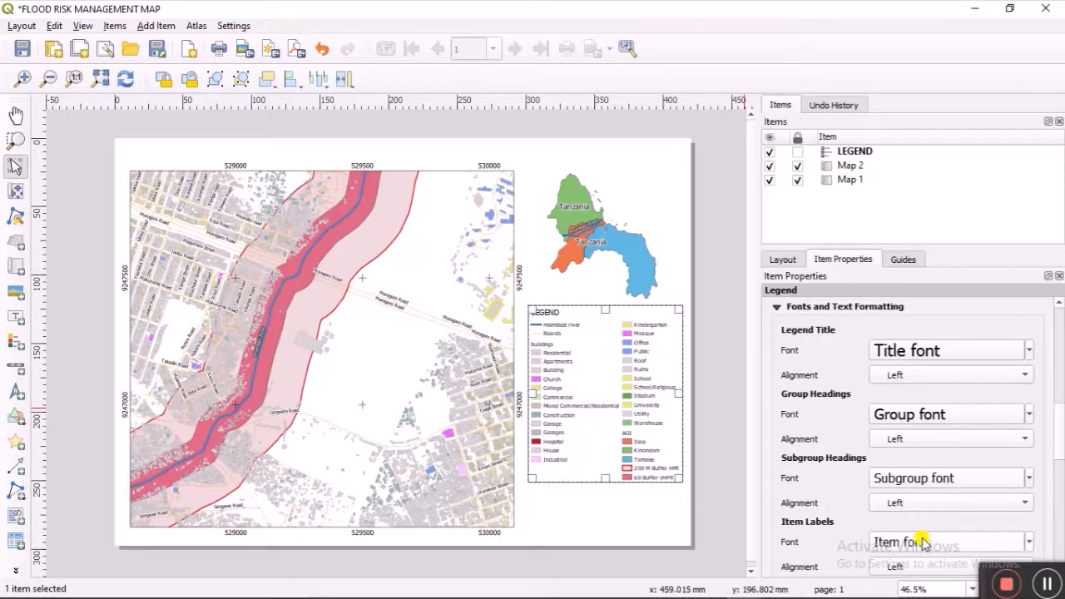
{"action": "scroll", "coordinate": [923, 543], "scroll_direction": "up", "scroll_amount": 1}
{"action": "scroll", "coordinate": [924, 542], "scroll_direction": "down", "scroll_amount": 1}
{"action": "left_click", "coordinate": [797, 153]}
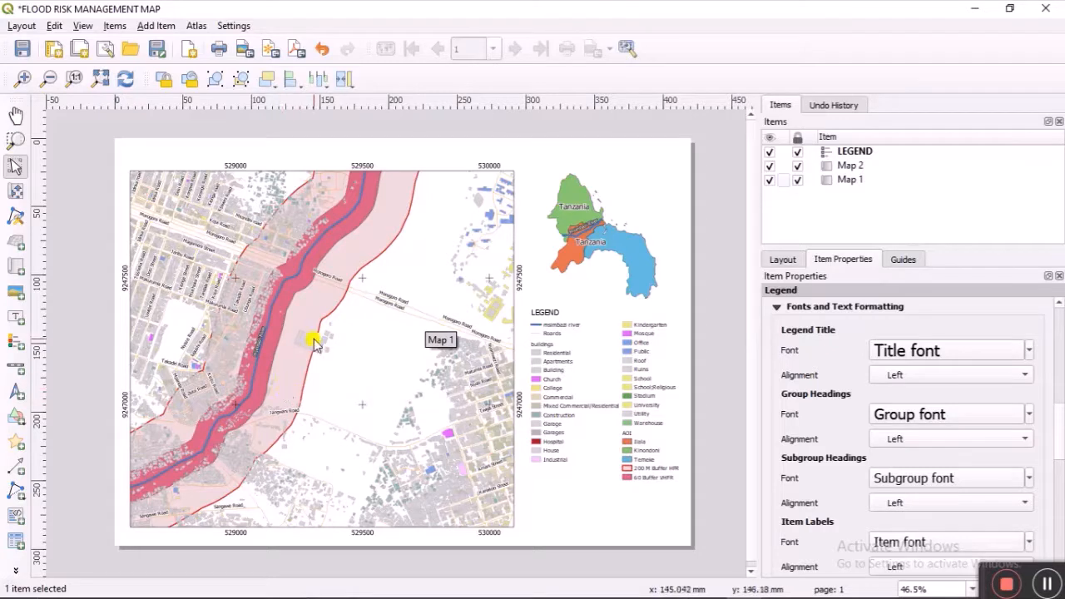
Step: Draw a scale bar below the legend with 1 left segment and 4 right segments
{"action": "left_click", "coordinate": [17, 371]}
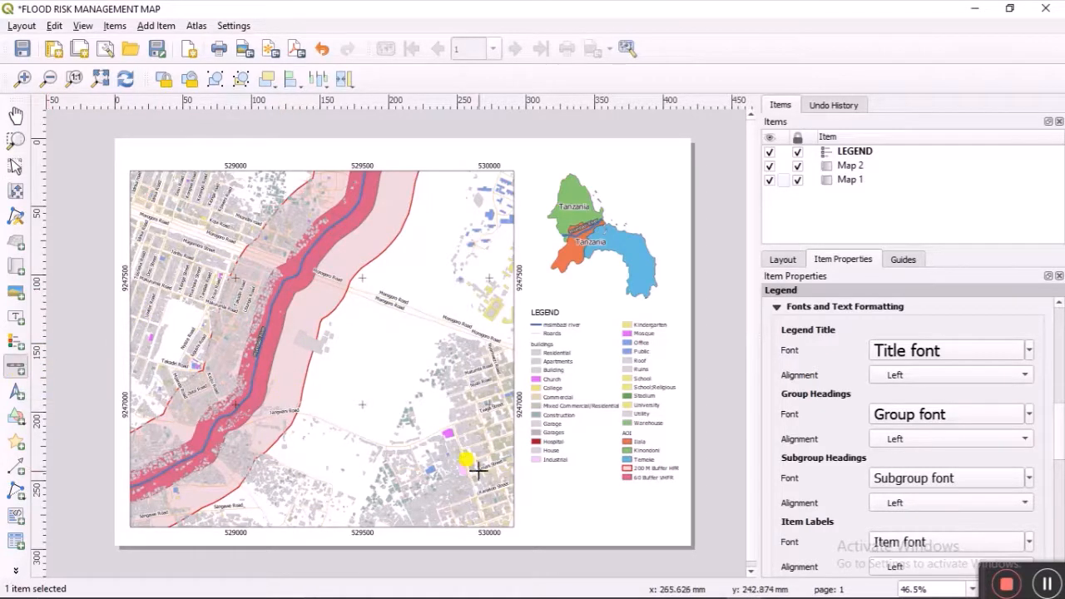
{"action": "left_click_drag", "start_coordinate": [534, 515], "coordinate": [675, 527]}
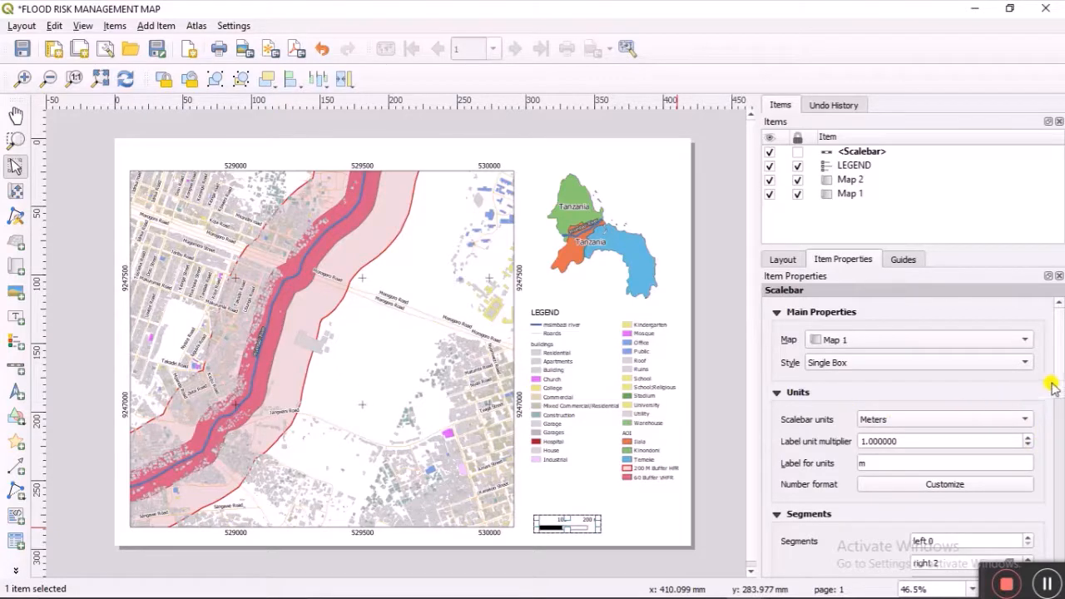
{"action": "scroll", "coordinate": [1060, 366], "scroll_direction": "down", "scroll_amount": 3}
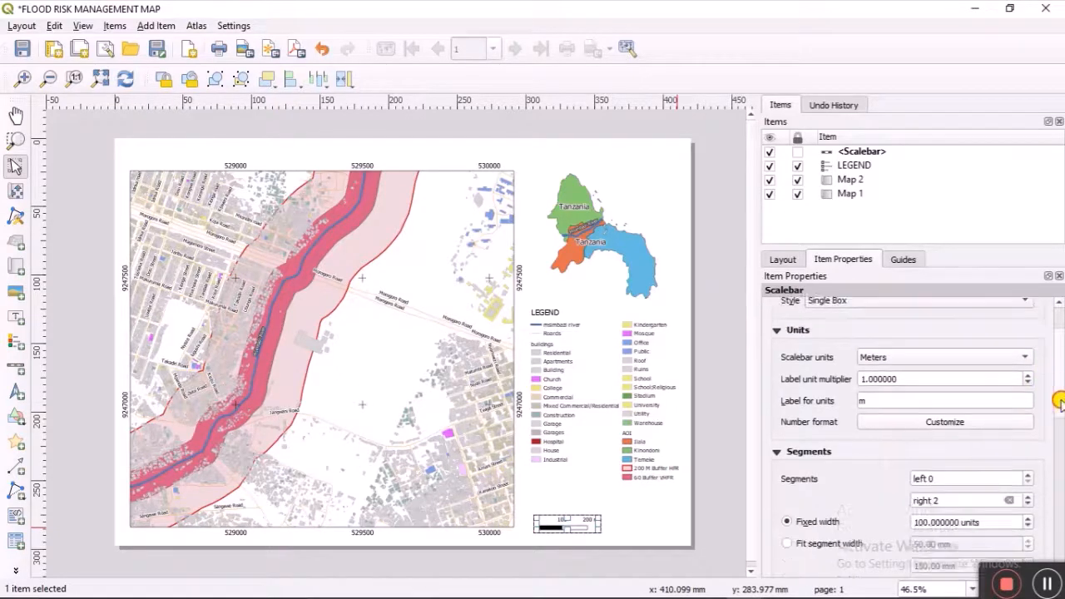
{"action": "left_click", "coordinate": [1028, 441]}
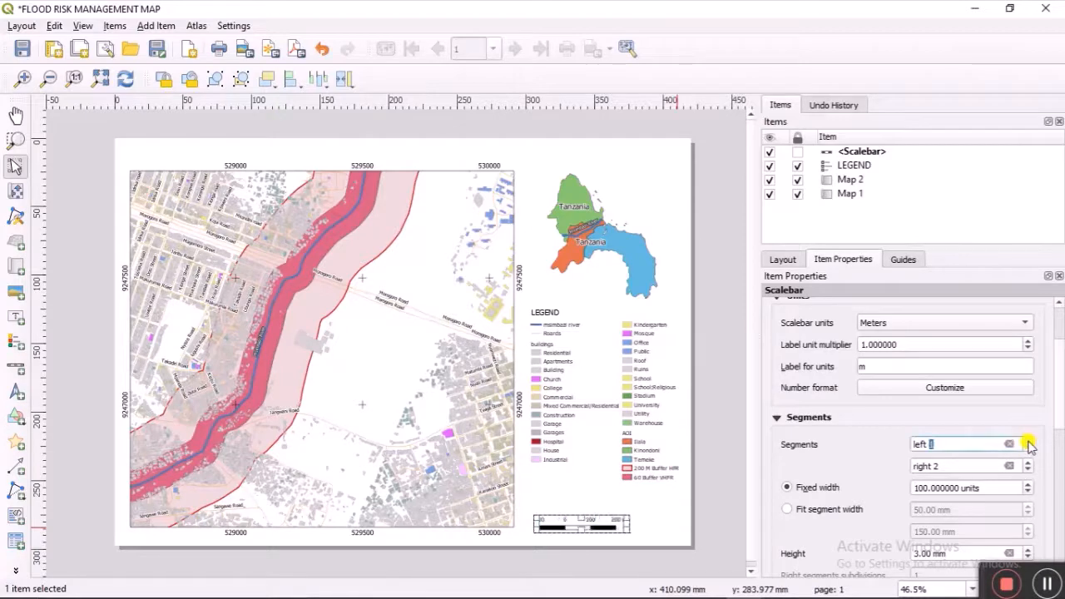
{"action": "left_click", "coordinate": [1028, 463]}
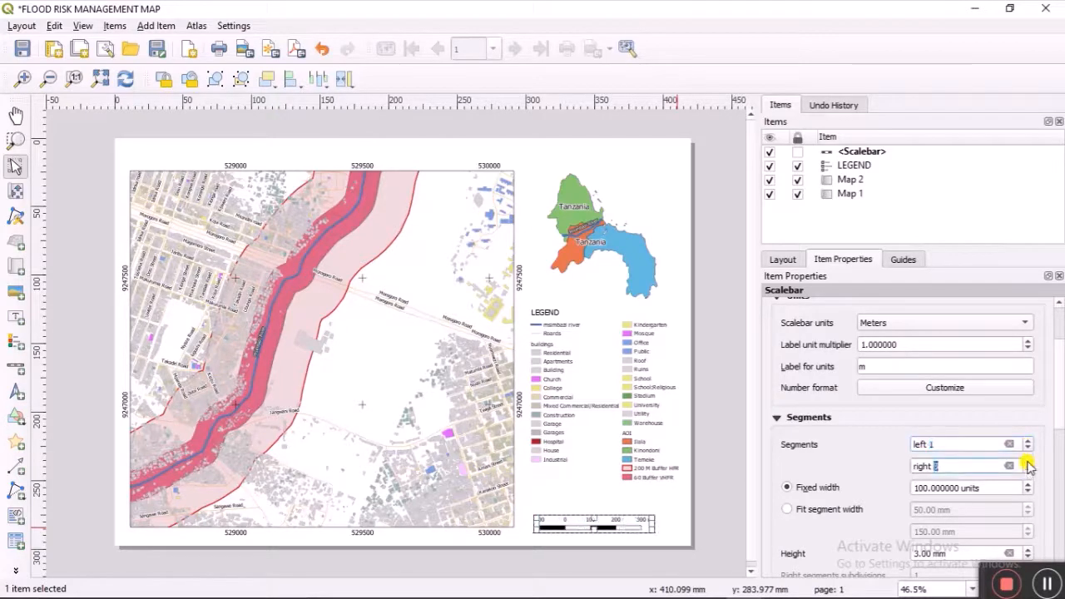
{"action": "left_click", "coordinate": [1028, 462]}
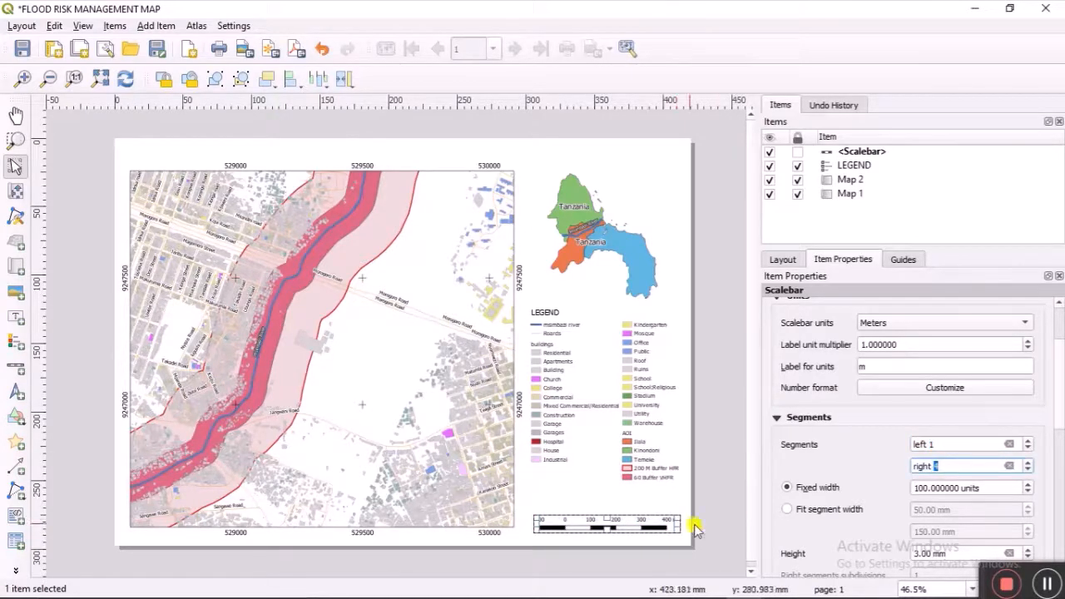
{"action": "left_click", "coordinate": [599, 518]}
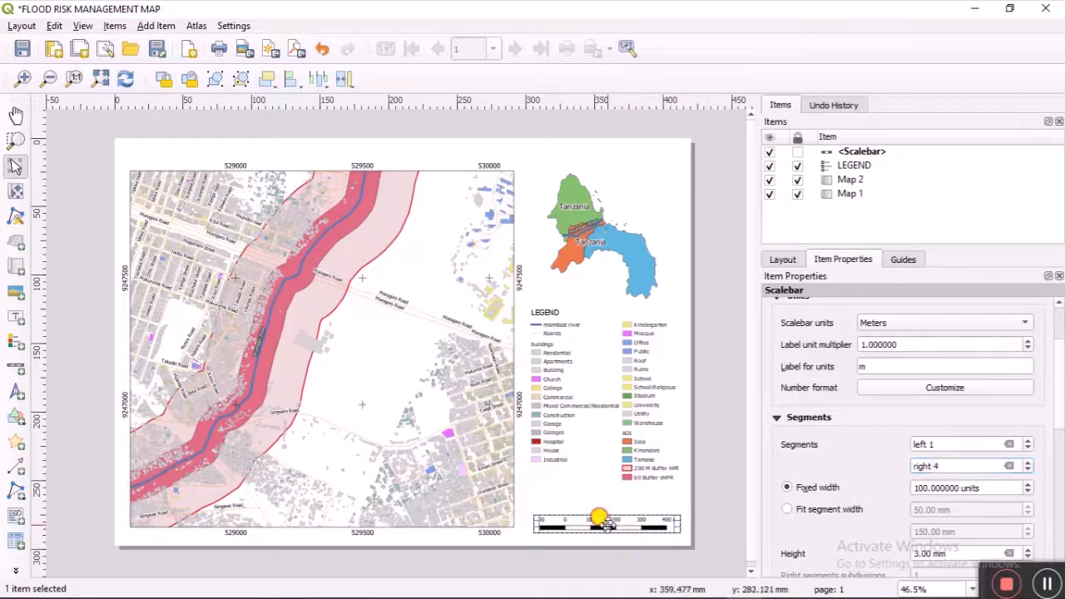
{"action": "left_click_drag", "start_coordinate": [606, 522], "coordinate": [604, 525]}
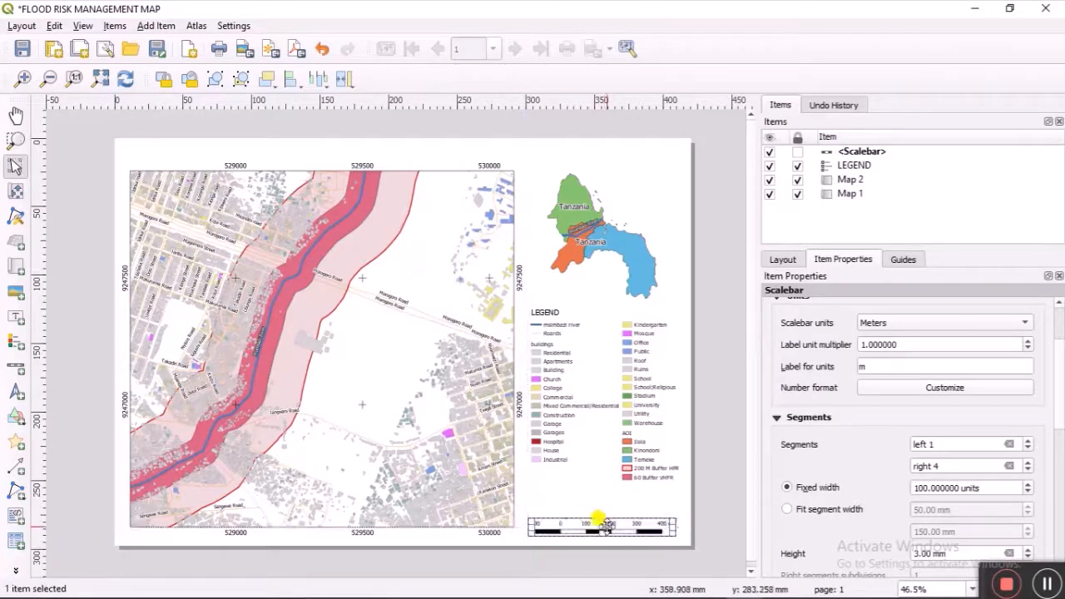
{"action": "left_click_drag", "start_coordinate": [607, 526], "coordinate": [605, 521]}
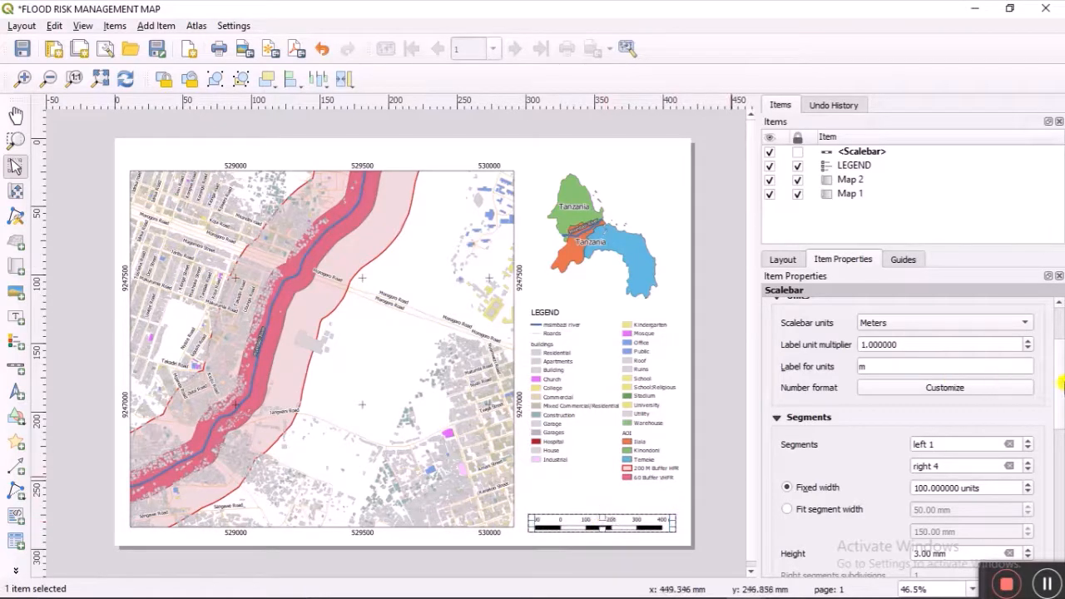
Step: Style the scale bar as Double Box with a dark primary fill and lock it
{"action": "left_click_drag", "start_coordinate": [1061, 388], "coordinate": [1059, 355]}
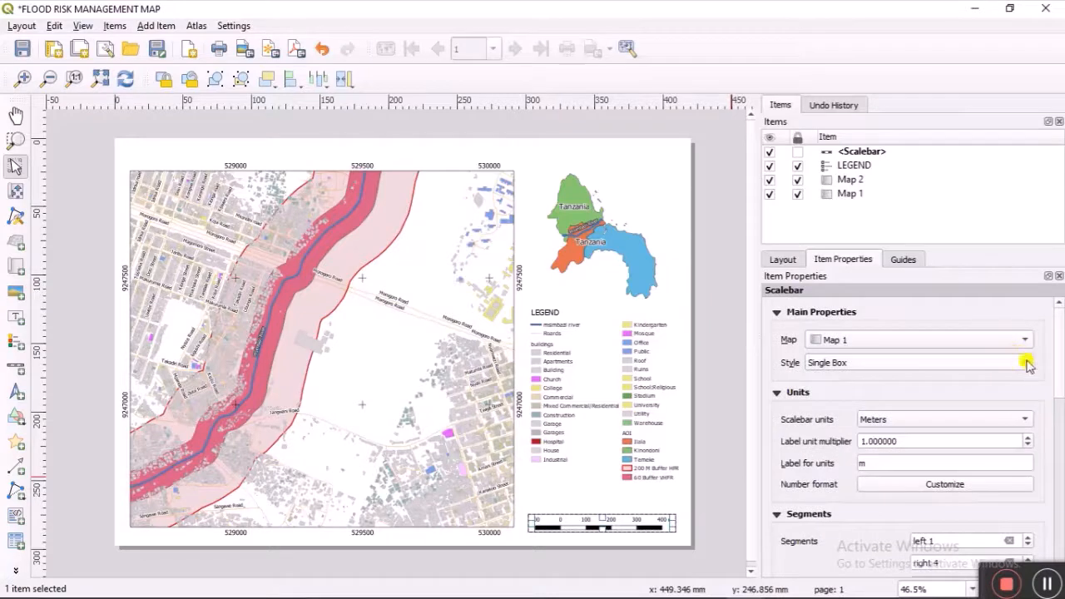
{"action": "left_click", "coordinate": [1026, 362]}
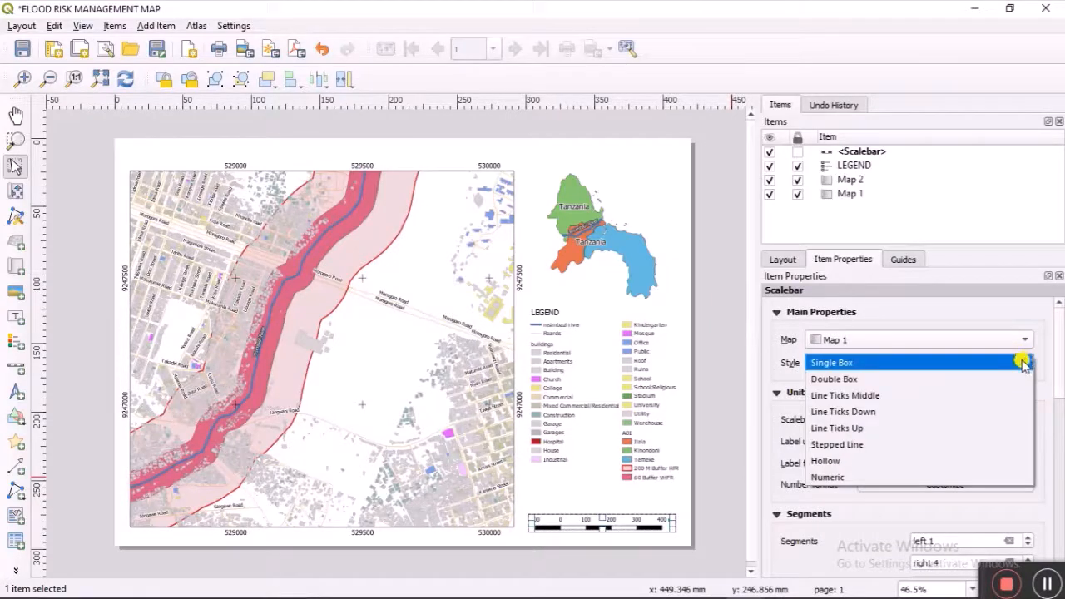
{"action": "left_click", "coordinate": [977, 379]}
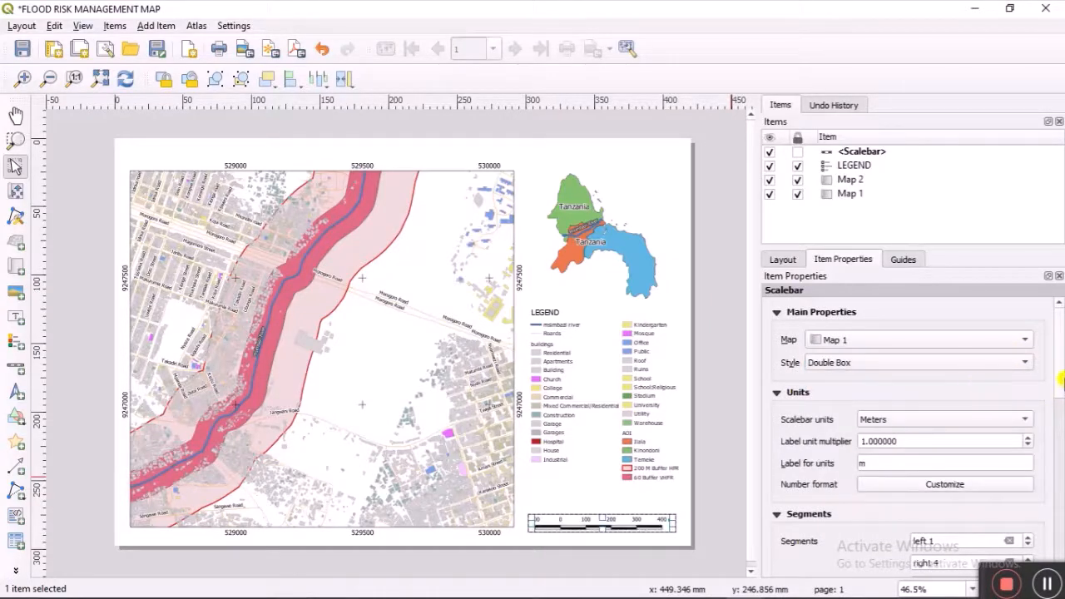
{"action": "left_click_drag", "start_coordinate": [1062, 380], "coordinate": [1058, 441]}
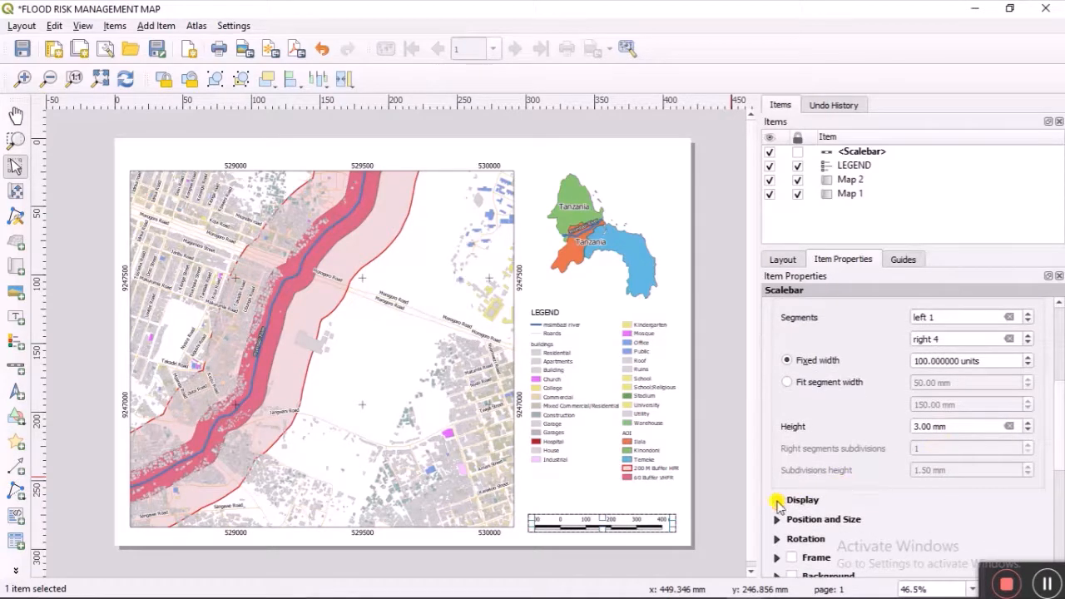
{"action": "left_click", "coordinate": [777, 501]}
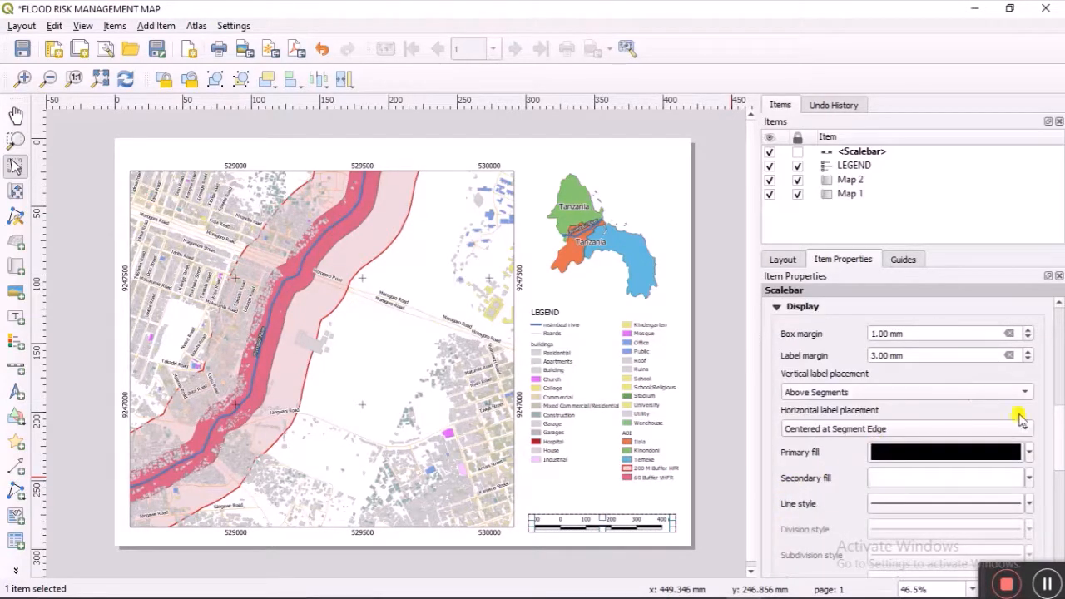
{"action": "left_click", "coordinate": [1029, 454]}
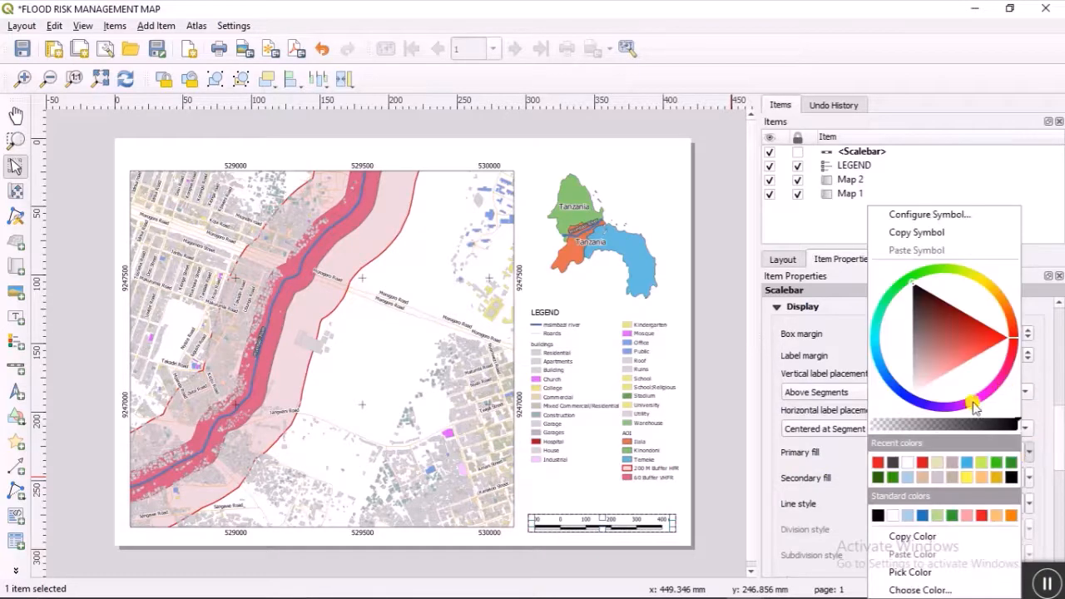
{"action": "left_click", "coordinate": [894, 463]}
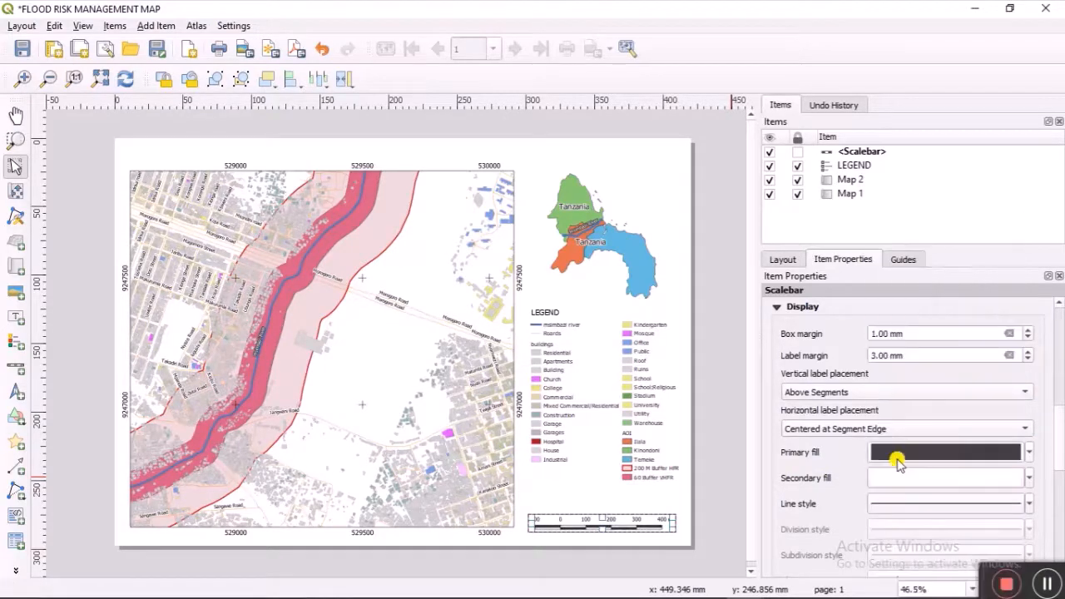
{"action": "left_click_drag", "start_coordinate": [1056, 464], "coordinate": [1058, 331]}
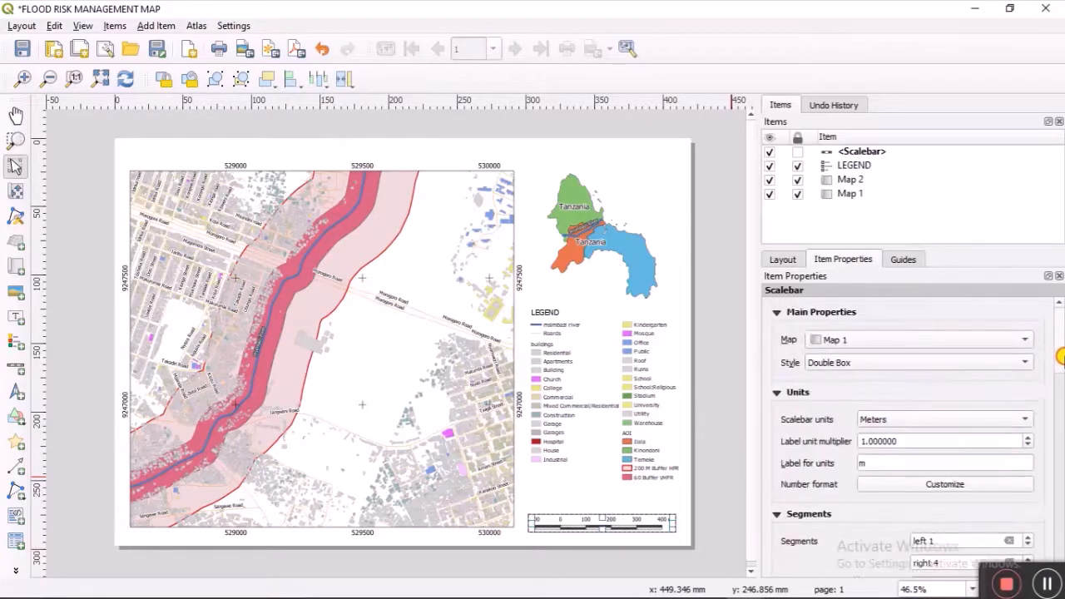
{"action": "left_click", "coordinate": [776, 312]}
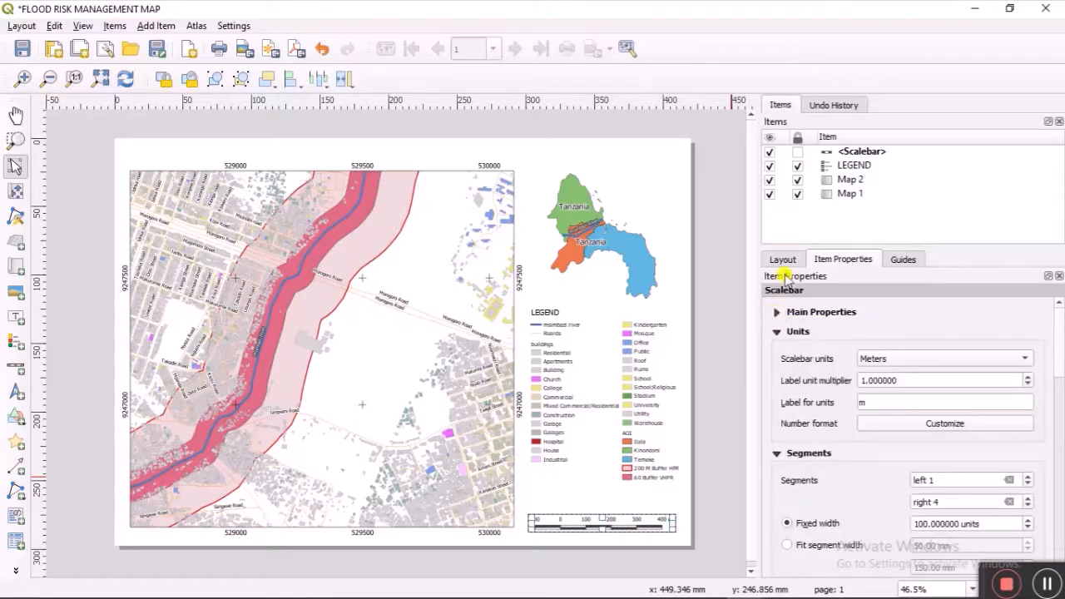
{"action": "left_click", "coordinate": [798, 152]}
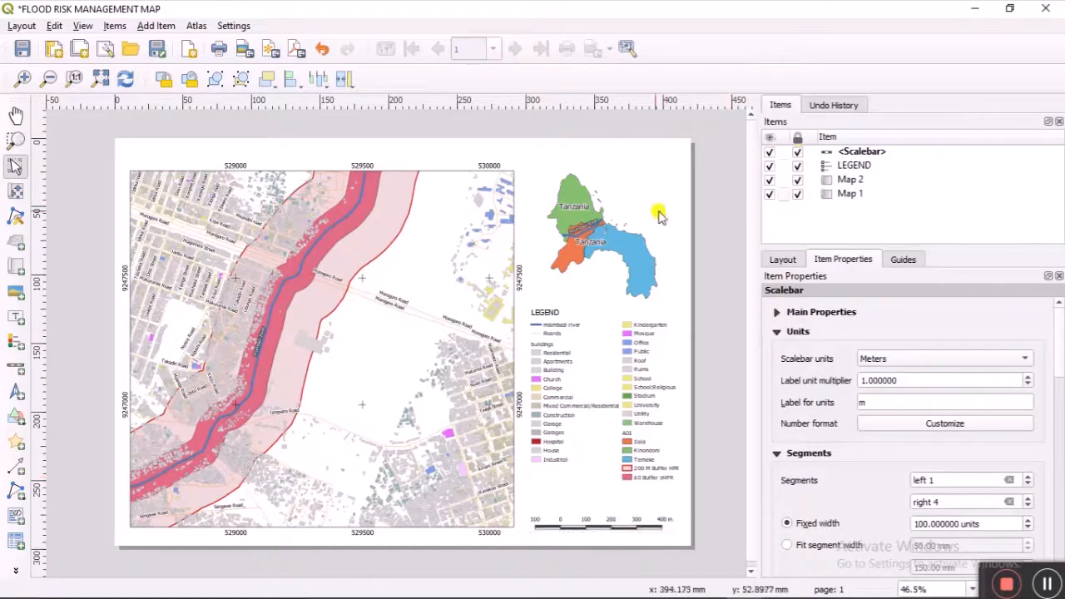
Step: Draw a label along the top margin reading 'FLOOD RISK ASSESSMENT, MSIMBAZI RIVER BASIN, DSM'
{"action": "left_click", "coordinate": [15, 317]}
{"action": "left_click_drag", "start_coordinate": [150, 139], "coordinate": [475, 167]}
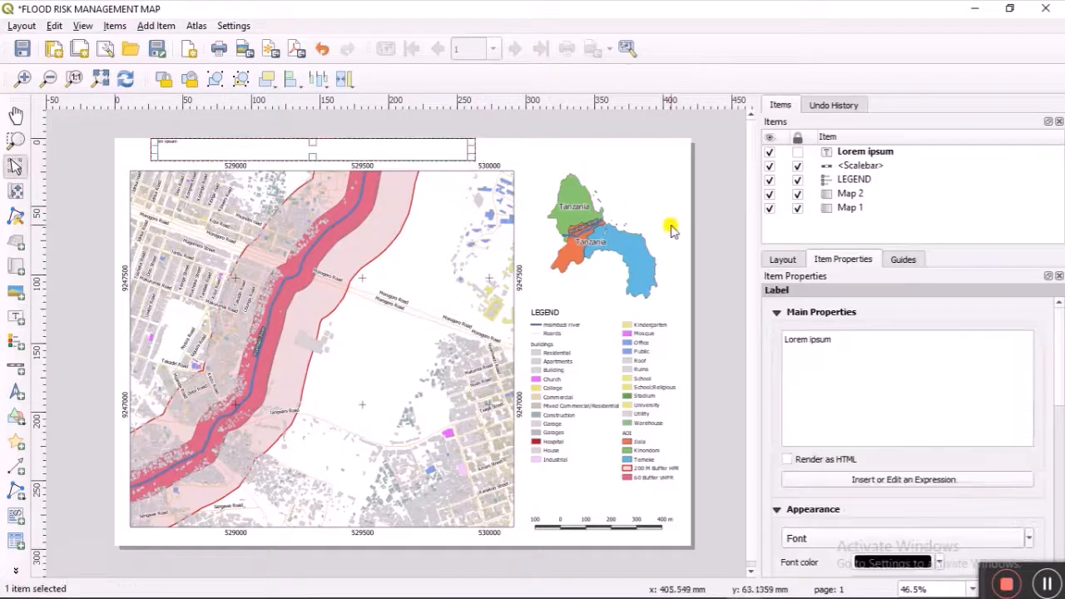
{"action": "double_click", "coordinate": [836, 332]}
{"action": "left_click", "coordinate": [839, 340]}
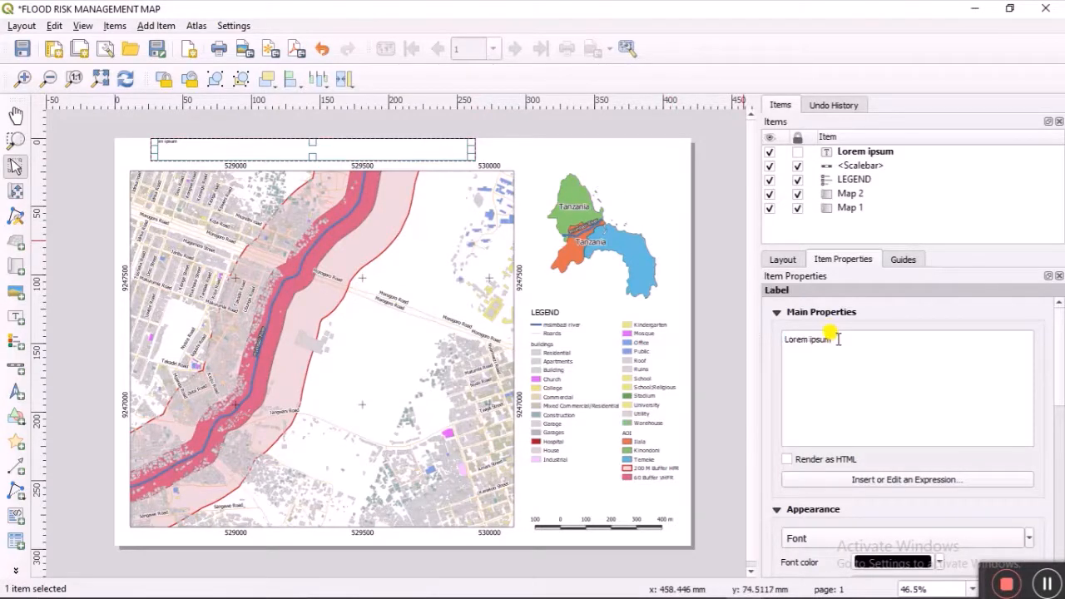
{"action": "triple_click", "coordinate": [838, 339]}
{"action": "type", "text": "FLOOD"}
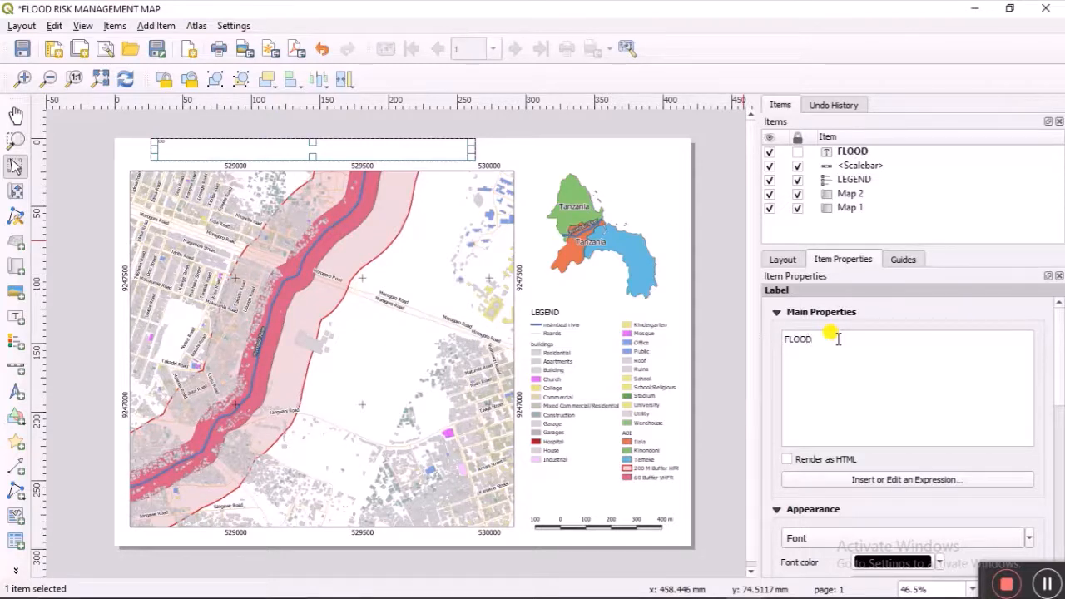
{"action": "type", "text": "ASSESSMENT"}
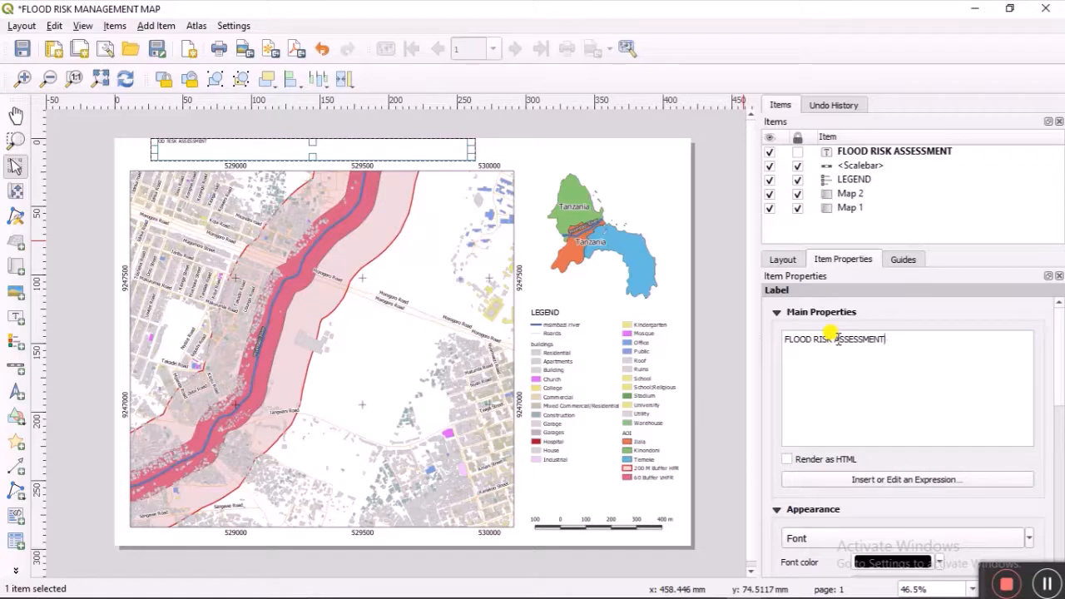
{"action": "type", "text": ", MSIMBAZI RIVER "}
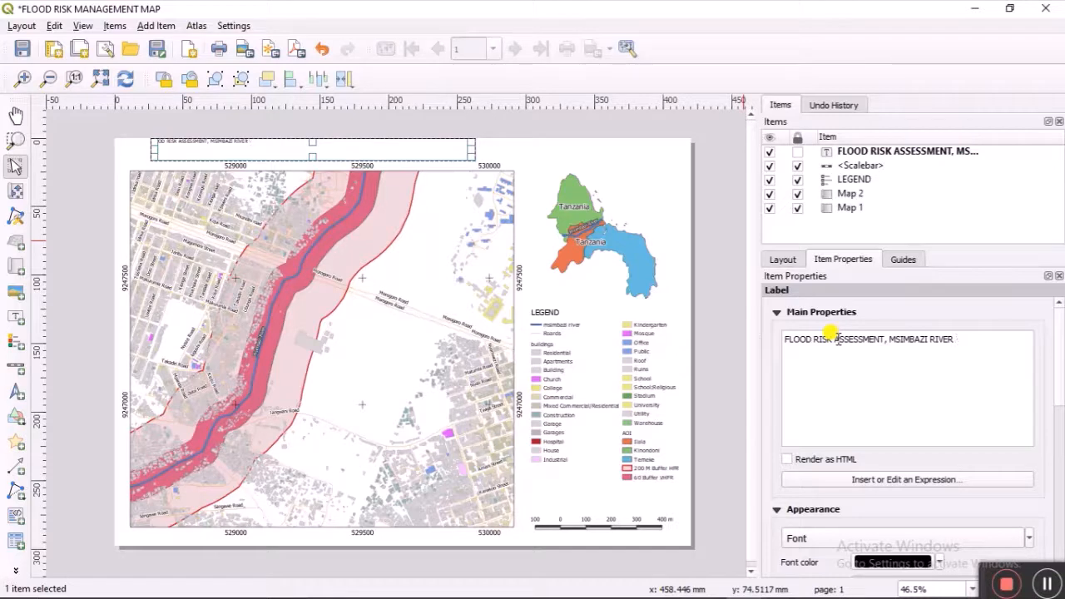
{"action": "type", "text": "BASIN, DSM"}
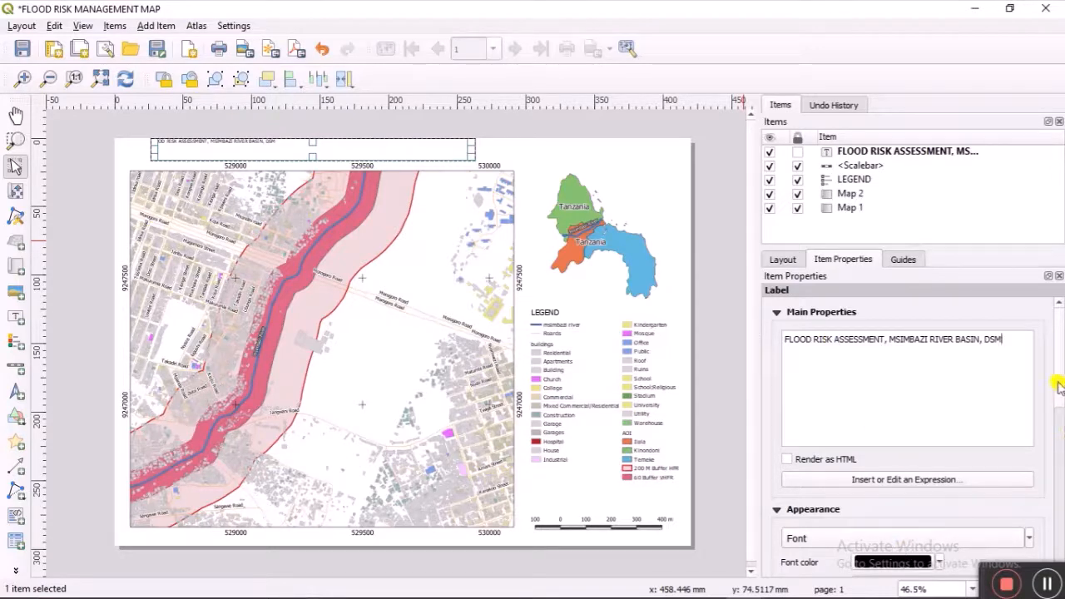
Step: Make the title font bold and align it Center horizontally and Middle vertically
{"action": "scroll", "coordinate": [1058, 391], "scroll_direction": "down", "scroll_amount": 3}
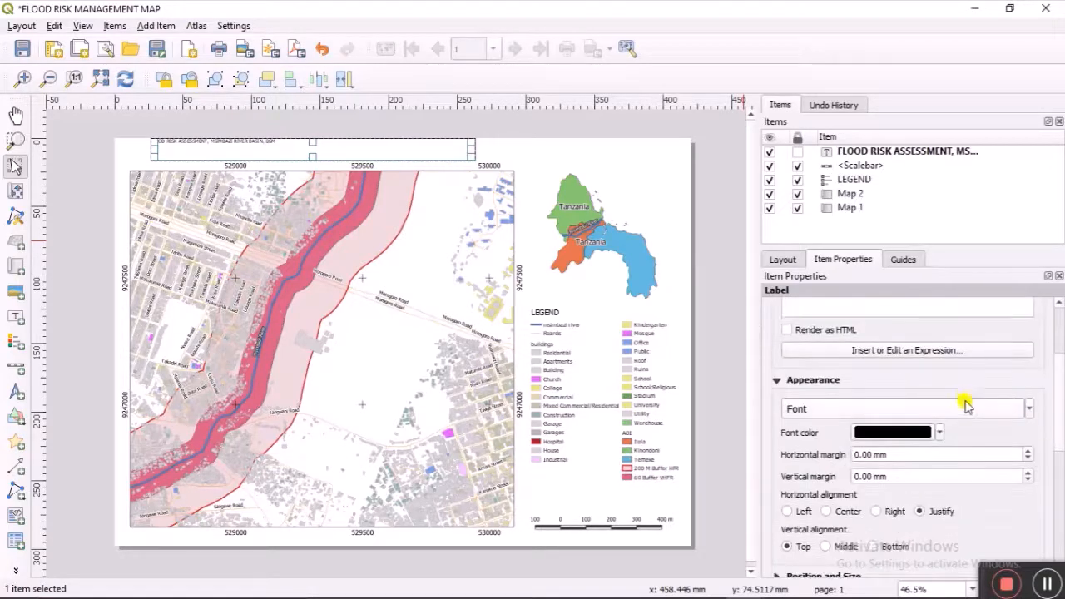
{"action": "scroll", "coordinate": [965, 407], "scroll_direction": "up", "scroll_amount": 2}
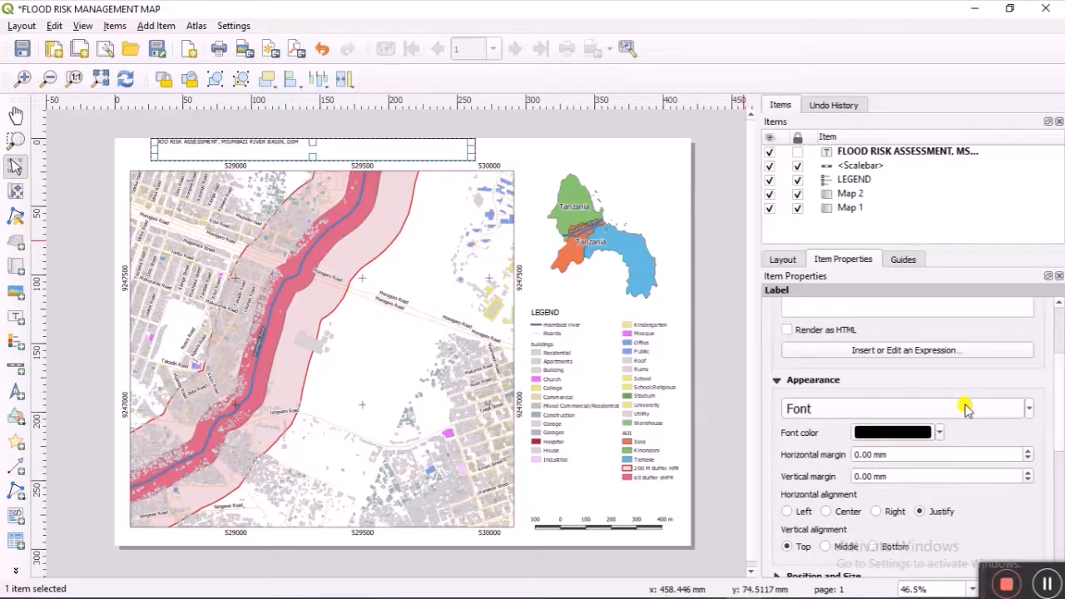
{"action": "scroll", "coordinate": [965, 407], "scroll_direction": "up", "scroll_amount": 2}
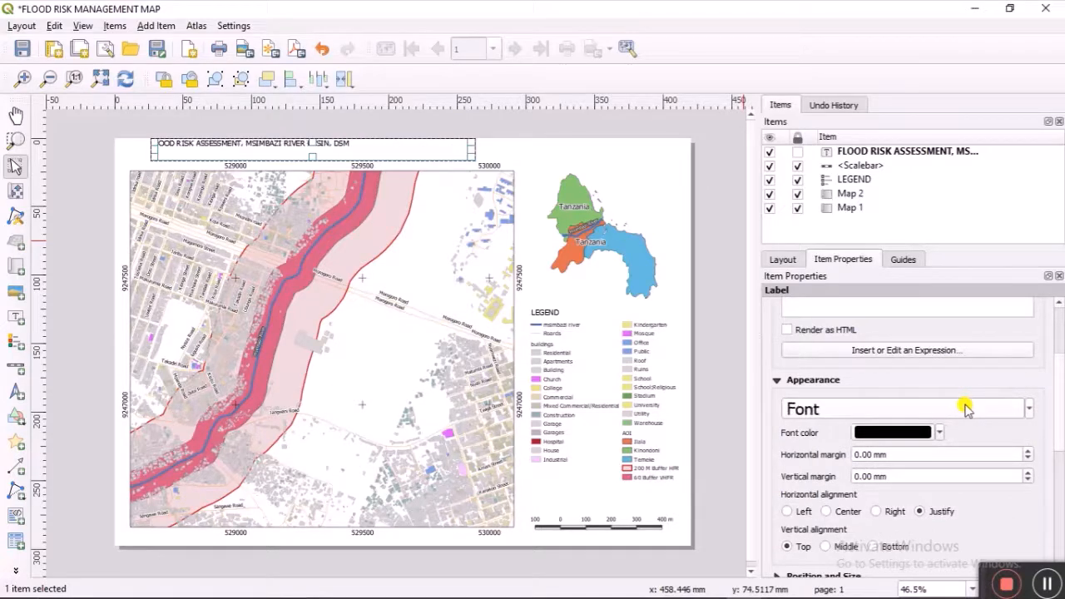
{"action": "left_click", "coordinate": [965, 406]}
{"action": "left_click", "coordinate": [570, 203]}
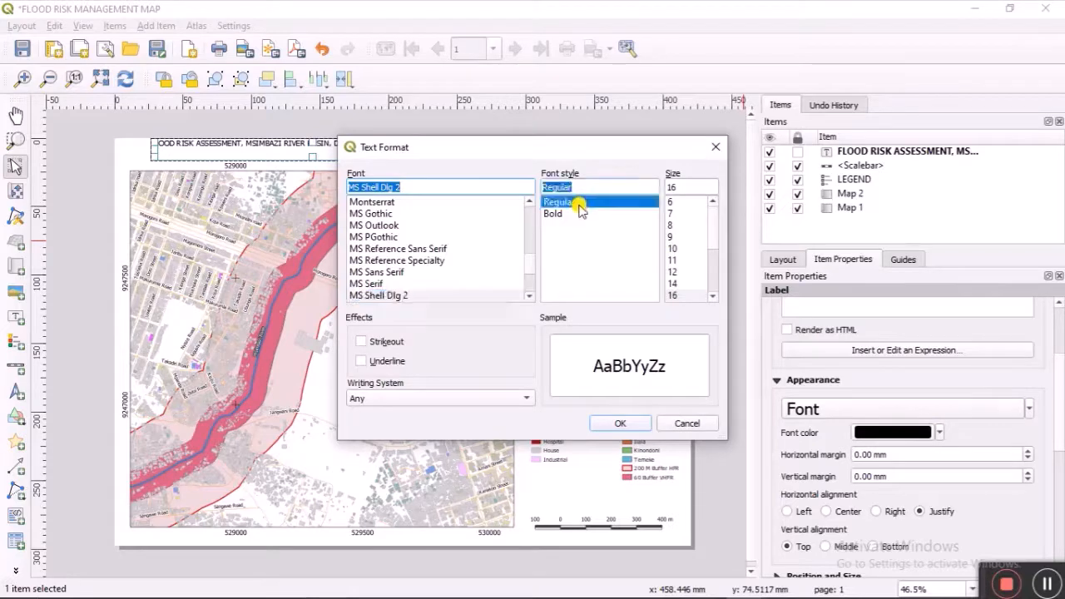
{"action": "left_click", "coordinate": [577, 215]}
{"action": "left_click", "coordinate": [620, 422]}
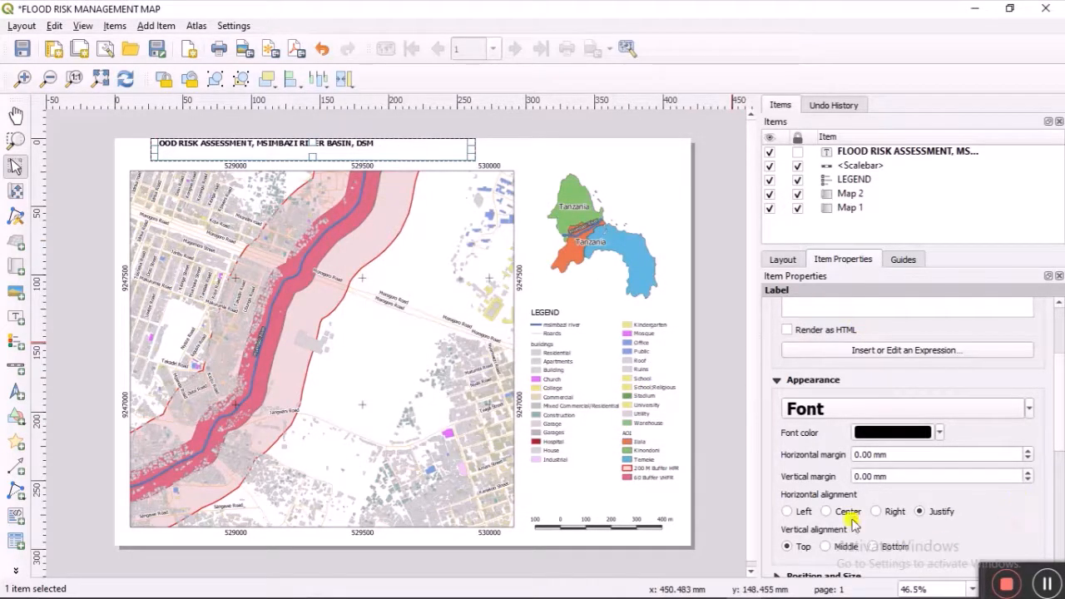
{"action": "left_click", "coordinate": [826, 512]}
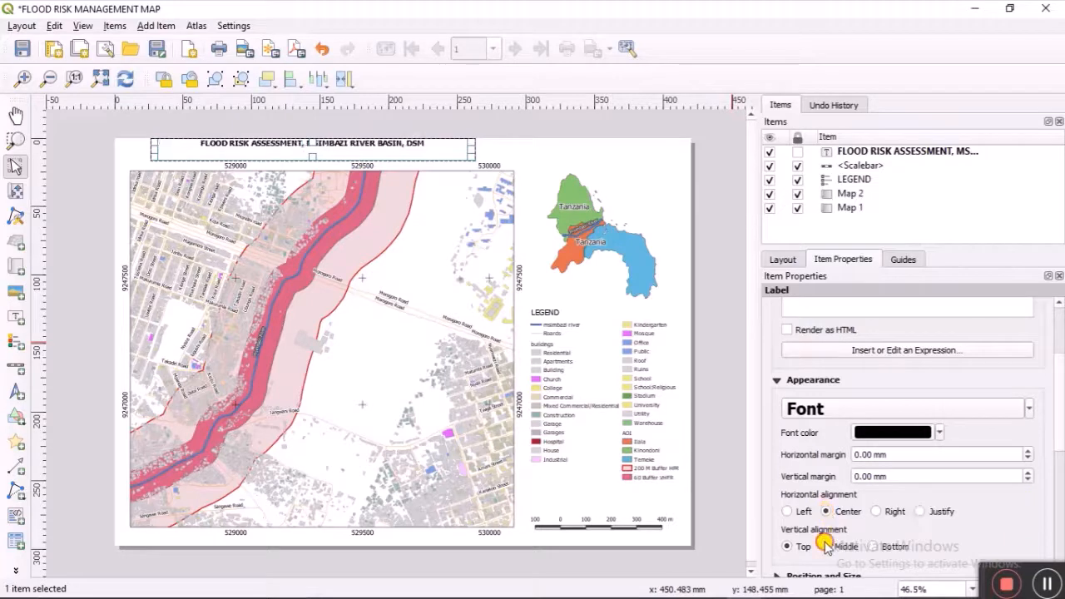
{"action": "left_click", "coordinate": [825, 546]}
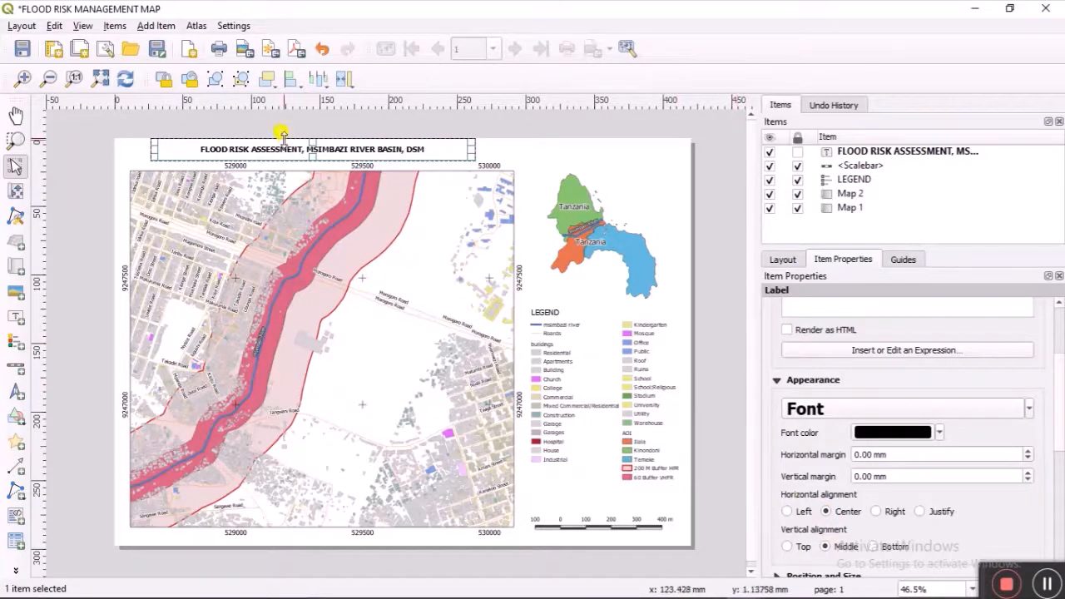
{"action": "left_click", "coordinate": [871, 548]}
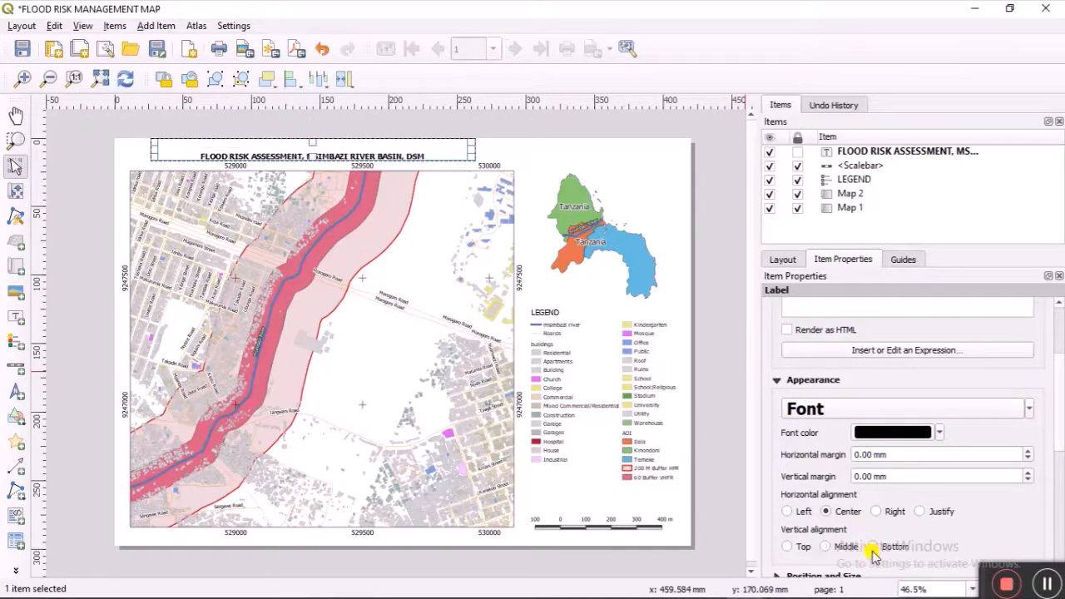
{"action": "left_click", "coordinate": [827, 548]}
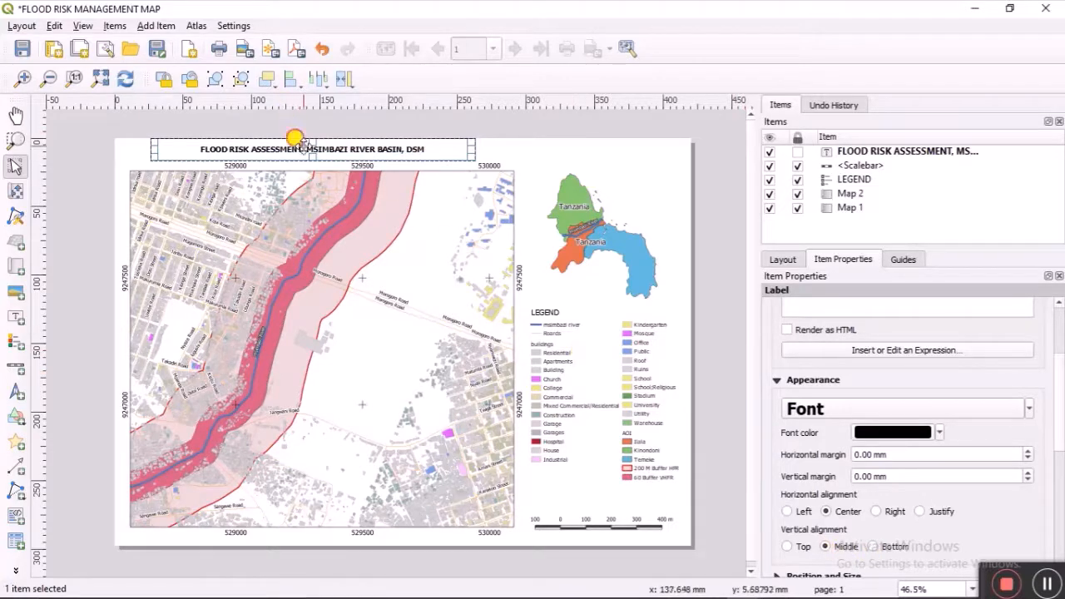
Step: Shift the title box right, colour the text dark grey and lock the title
{"action": "left_click_drag", "start_coordinate": [294, 138], "coordinate": [297, 139]}
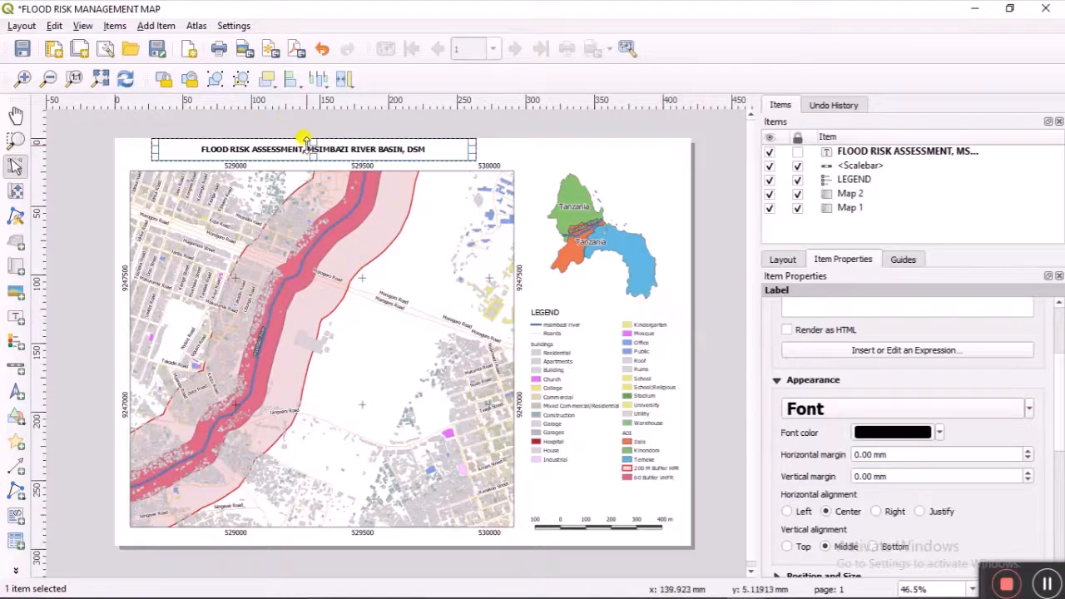
{"action": "left_click_drag", "start_coordinate": [308, 148], "coordinate": [319, 149]}
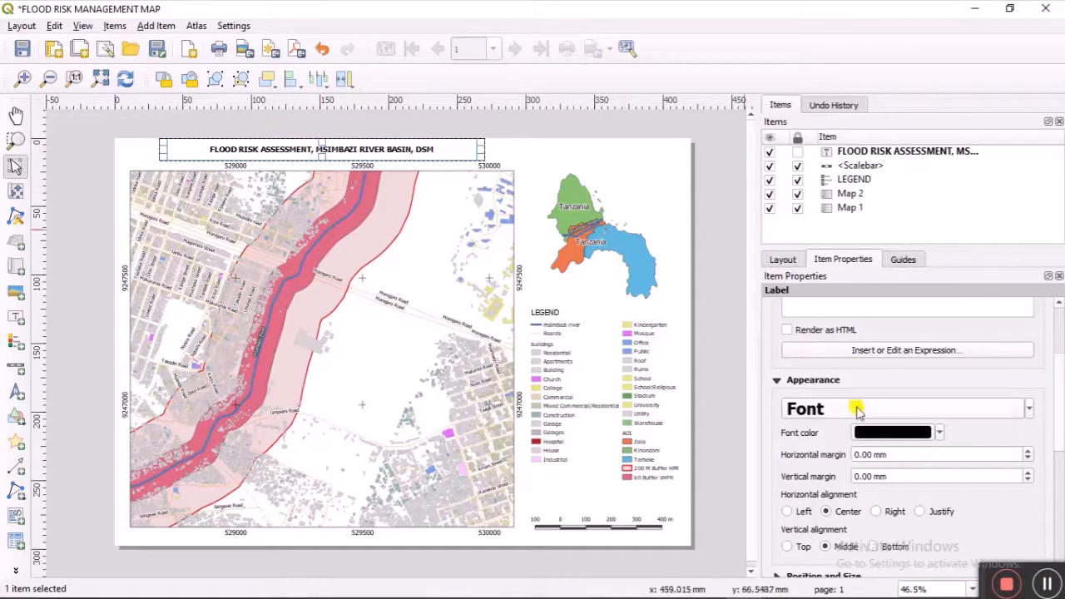
{"action": "left_click", "coordinate": [939, 432]}
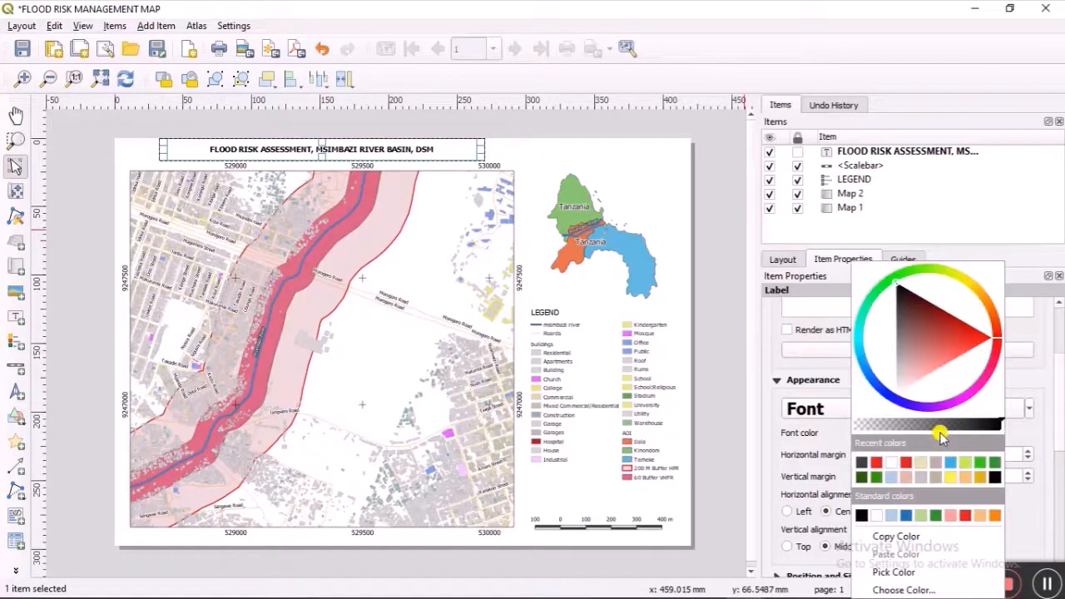
{"action": "left_click", "coordinate": [861, 464]}
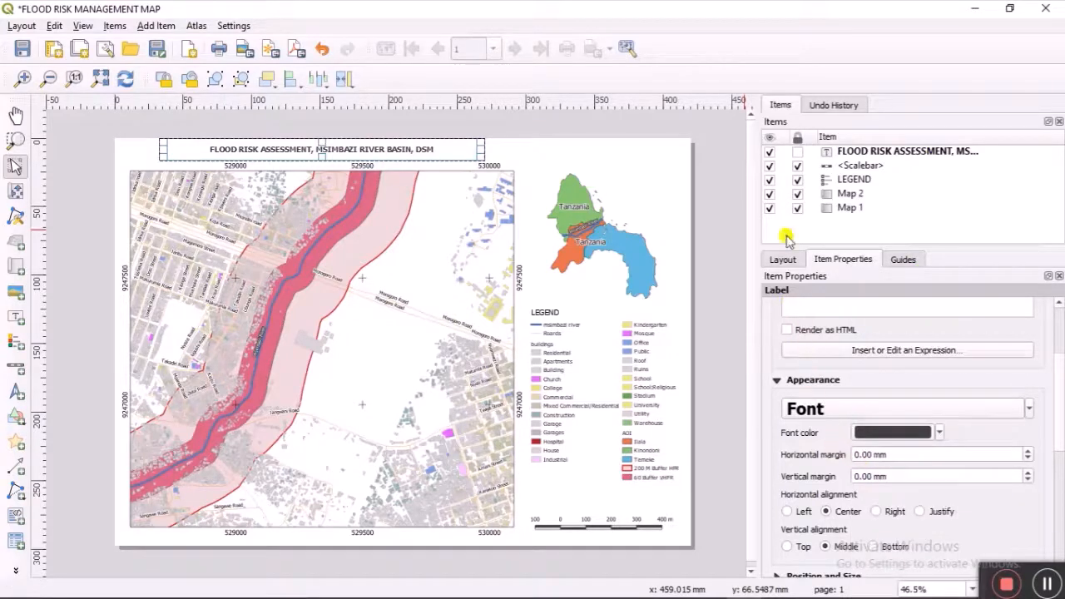
{"action": "left_click", "coordinate": [796, 152]}
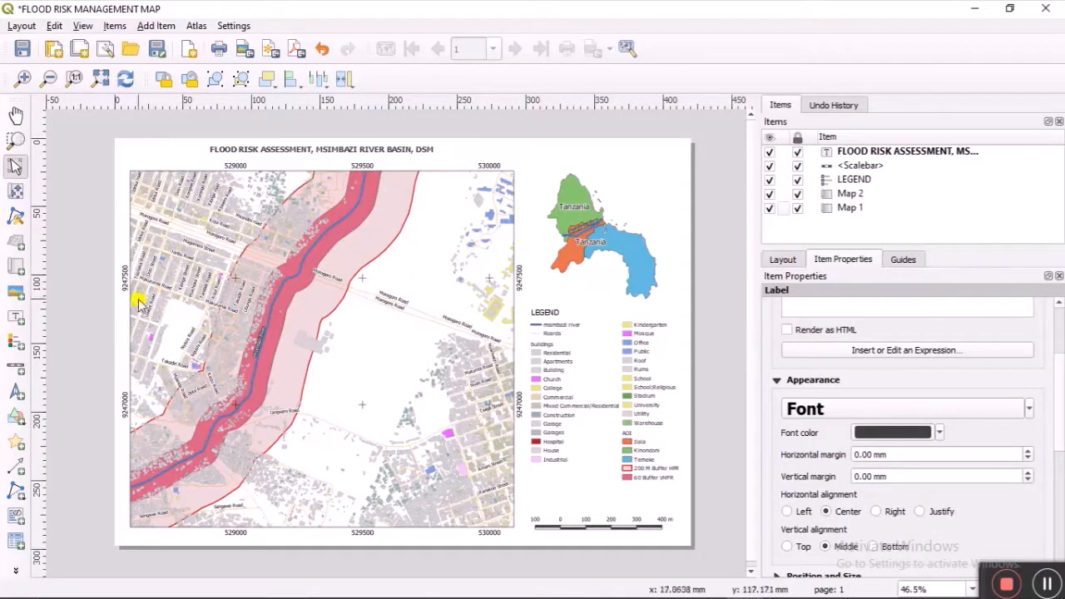
{"action": "left_click", "coordinate": [15, 391]}
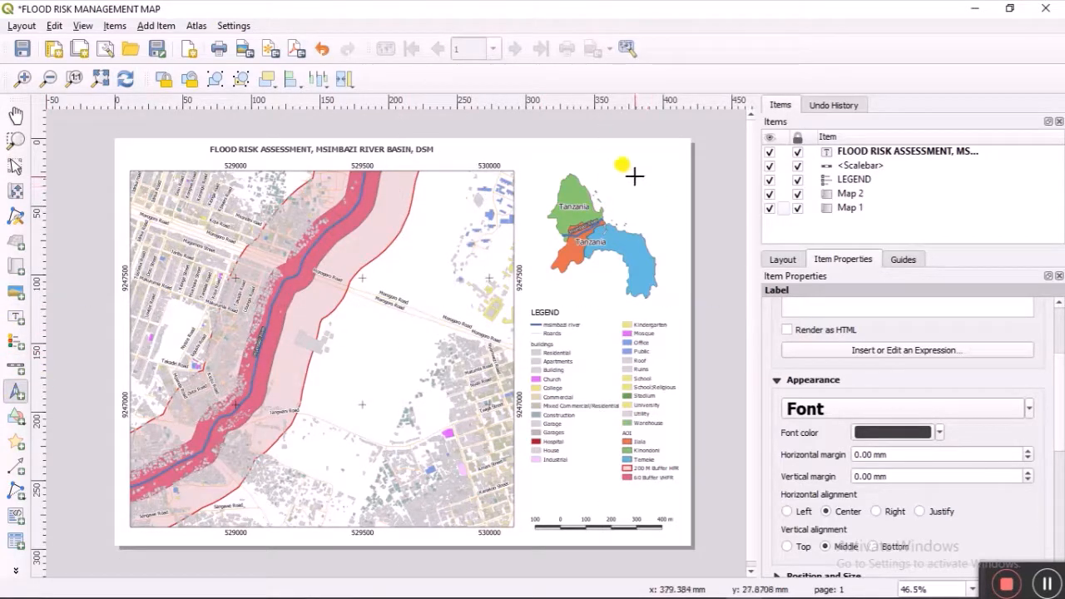
Step: Place a north arrow right of the inset map using the four-pointed compass-star SVG
{"action": "left_click_drag", "start_coordinate": [635, 177], "coordinate": [663, 202]}
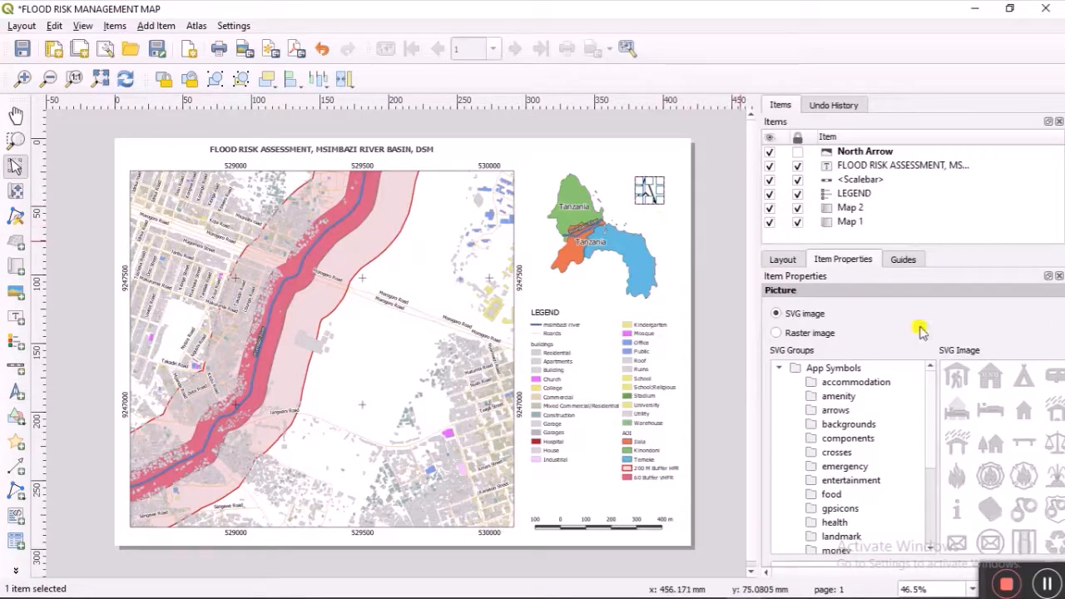
{"action": "scroll", "coordinate": [1032, 466], "scroll_direction": "down", "scroll_amount": 10}
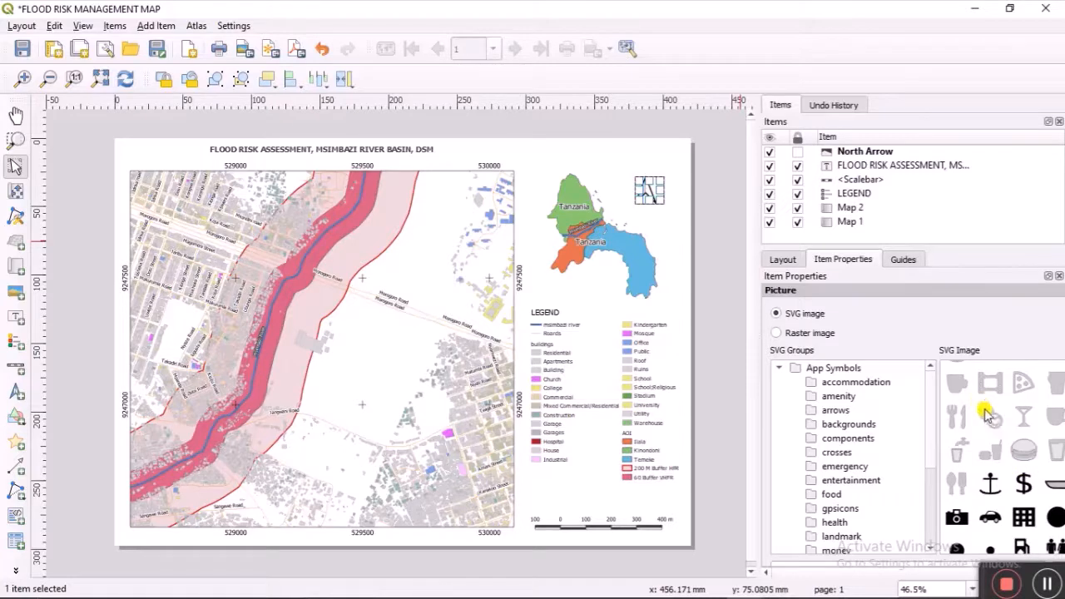
{"action": "scroll", "coordinate": [1015, 449], "scroll_direction": "up", "scroll_amount": 10}
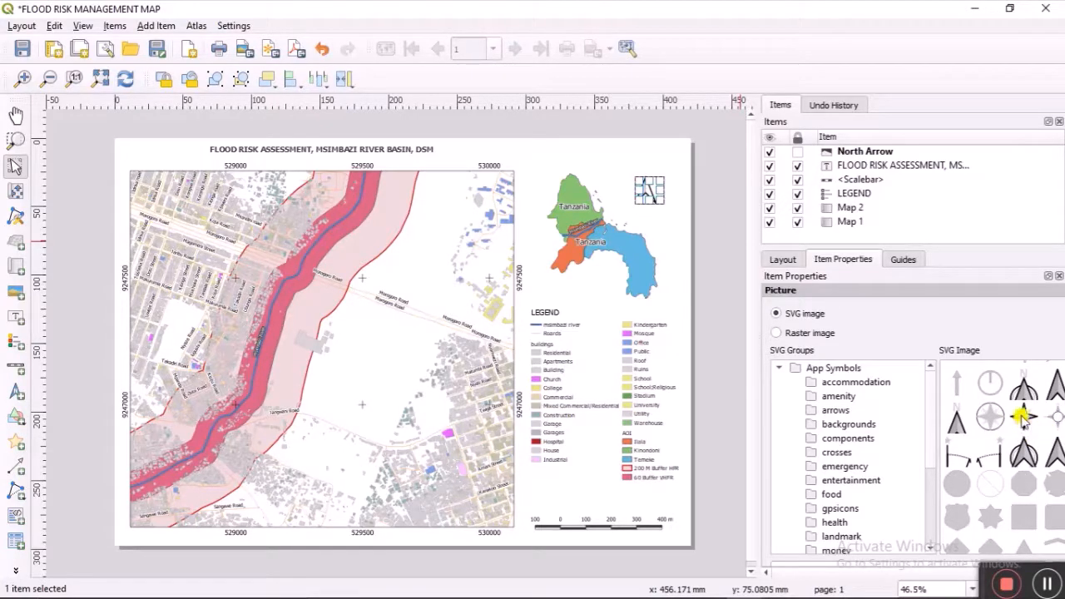
{"action": "left_click", "coordinate": [1022, 419]}
{"action": "left_click", "coordinate": [680, 241]}
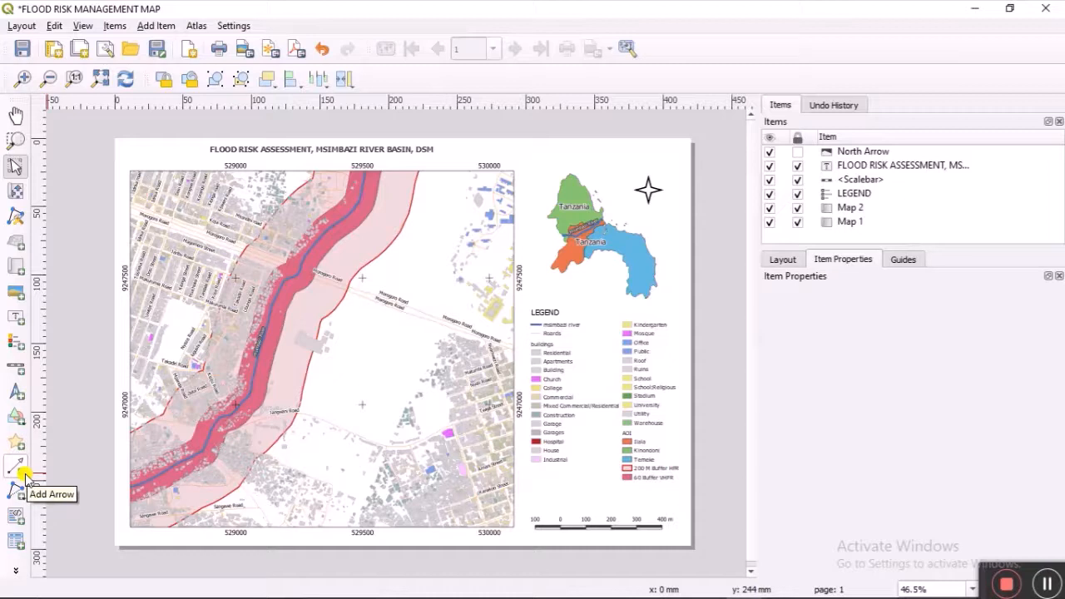
Step: Add a label below the legend reading 'CRS: Arc 1960 UTM Zone 37S' plus the developer's name and e-mail
{"action": "left_click", "coordinate": [15, 317]}
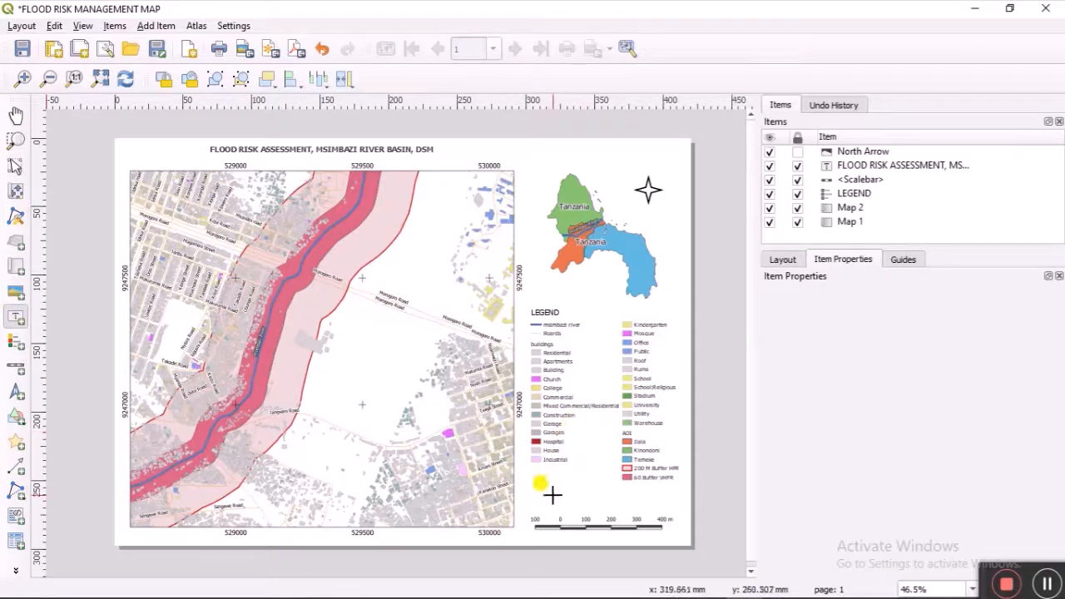
{"action": "left_click_drag", "start_coordinate": [542, 484], "coordinate": [661, 500]}
{"action": "triple_click", "coordinate": [860, 335]}
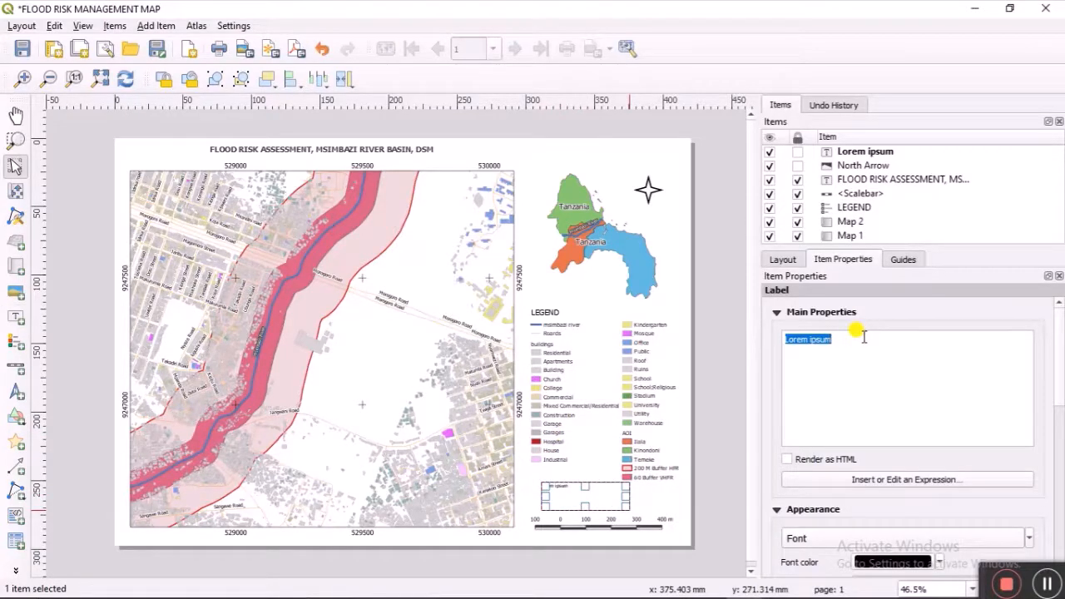
{"action": "type", "text": "CRS"}
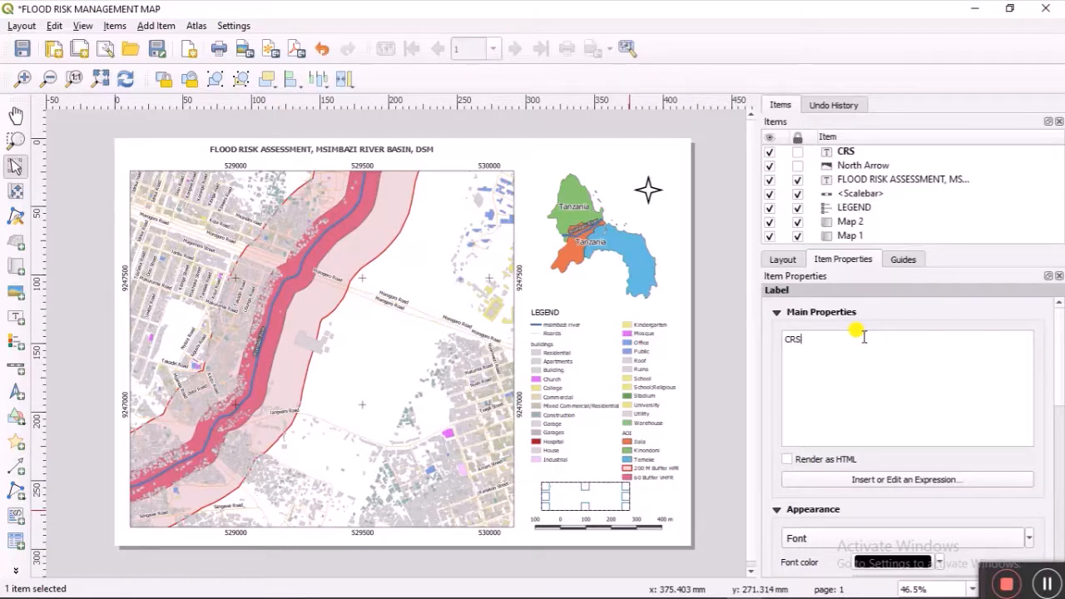
{"action": "type", "text": ": Arc 1960 UTM Z"}
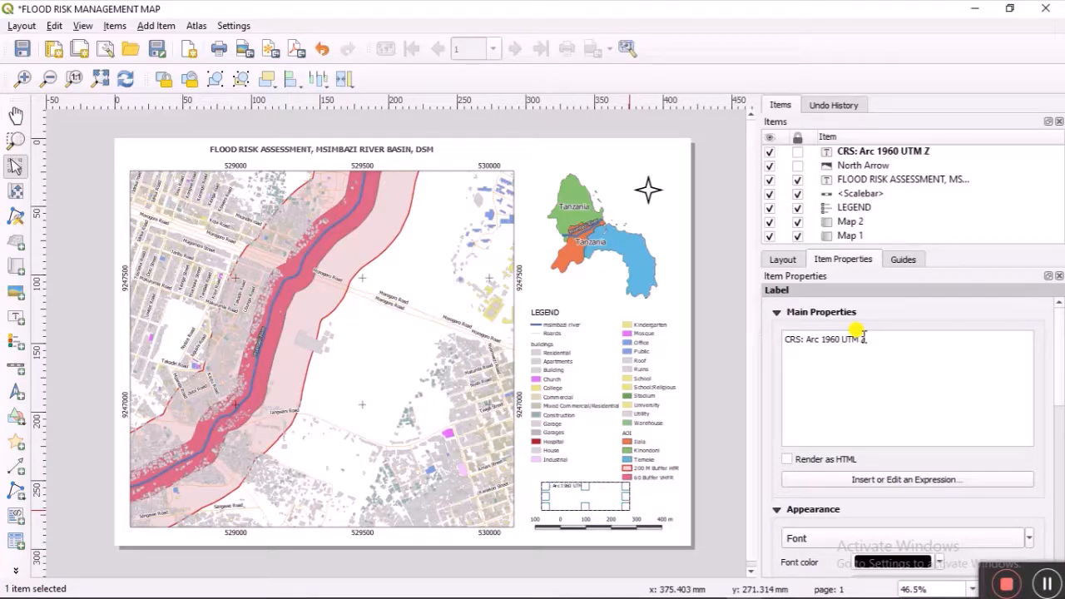
{"action": "type", "text": "one"}
{"action": "type", "text": " 3"}
{"action": "type", "text": "7"}
{"action": "type", "text": "S "}
{"action": "type", "text": "D"}
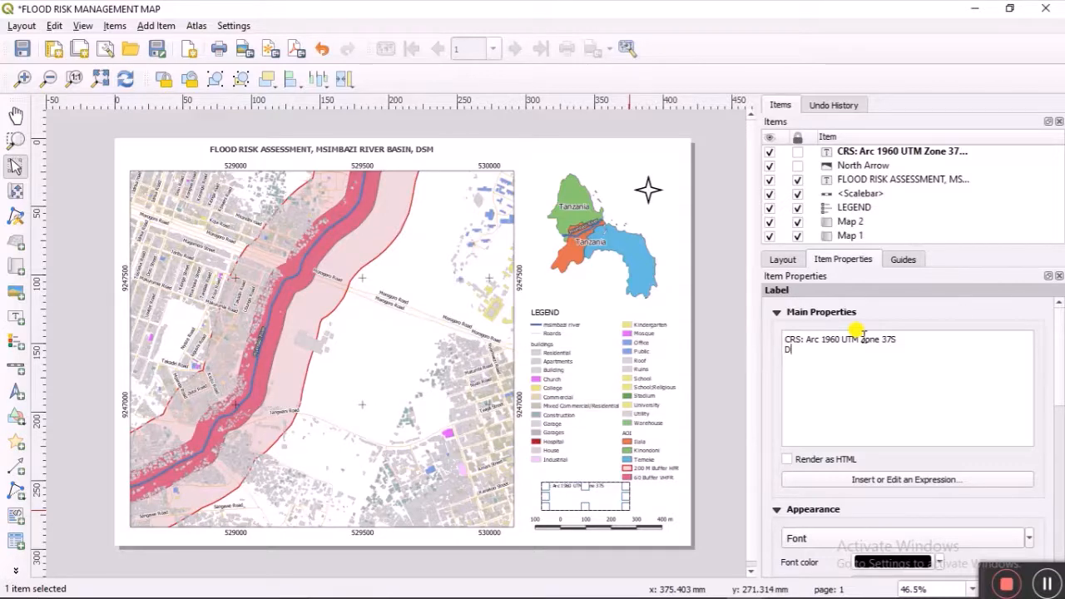
{"action": "type", "text": "eveoper"}
{"action": "type", "text": ": Patrick J"}
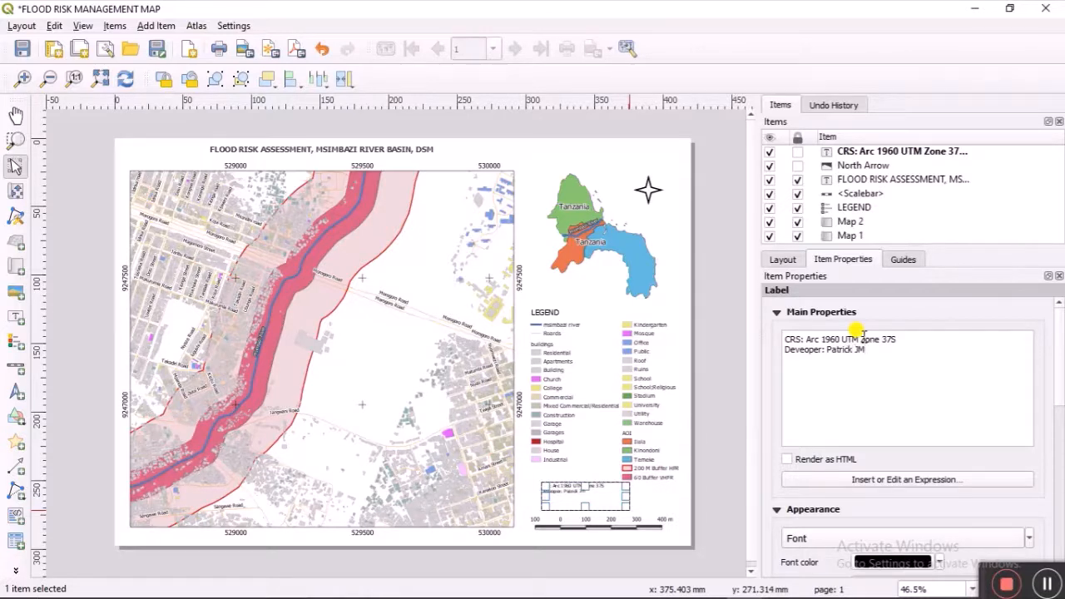
{"action": "type", "text": "M"}
{"action": "key", "text": "Return"}
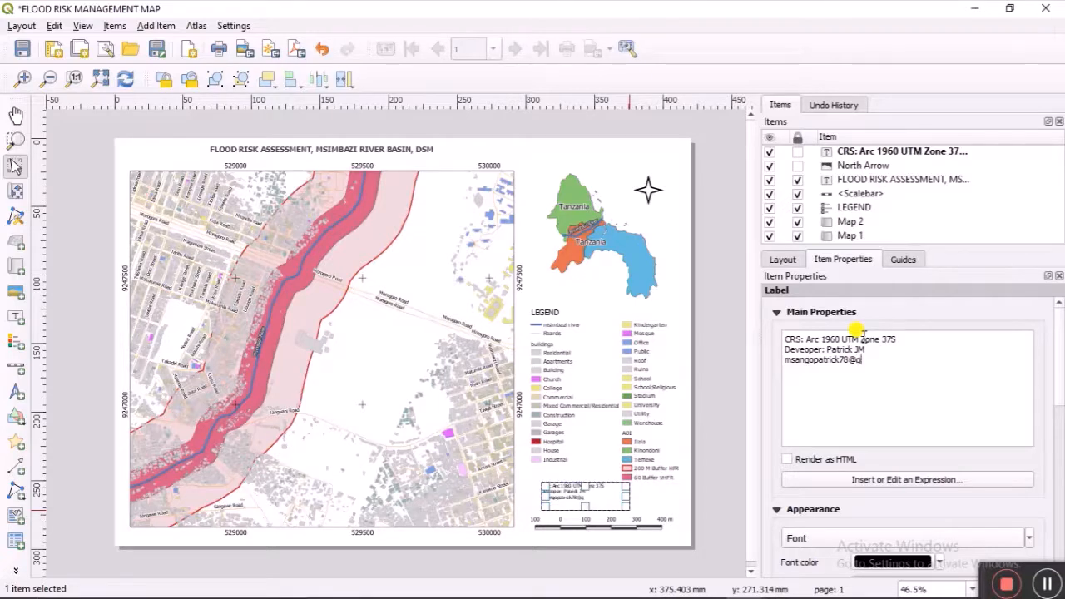
Step: Enlarge the CRS and developer label text, centre it horizontally and vertically, and nudge the label down-right
{"action": "scroll", "coordinate": [846, 470], "scroll_direction": "down", "scroll_amount": 3}
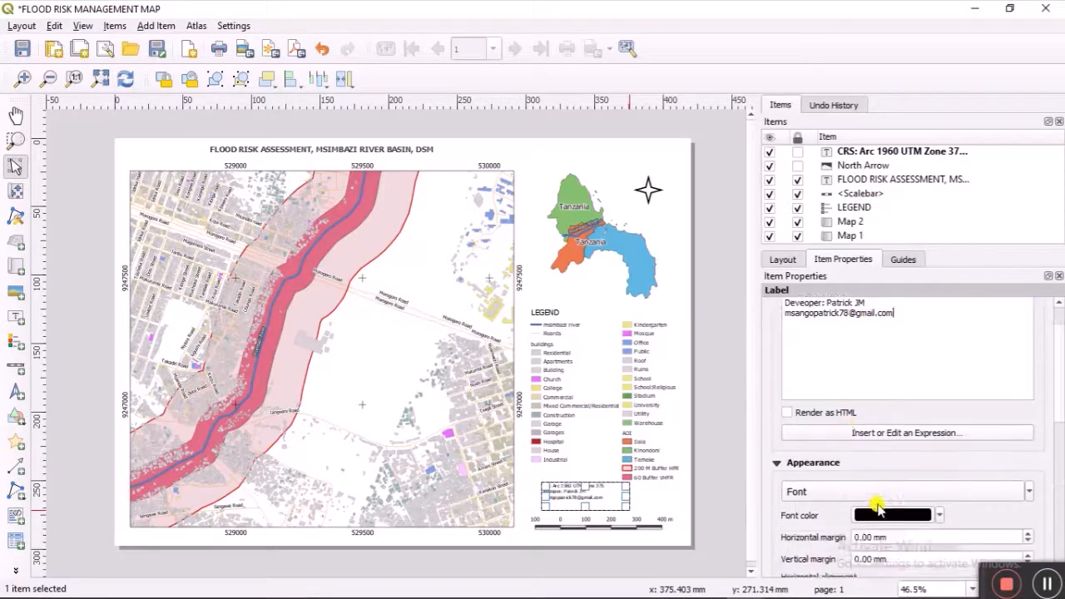
{"action": "scroll", "coordinate": [844, 448], "scroll_direction": "up", "scroll_amount": 1}
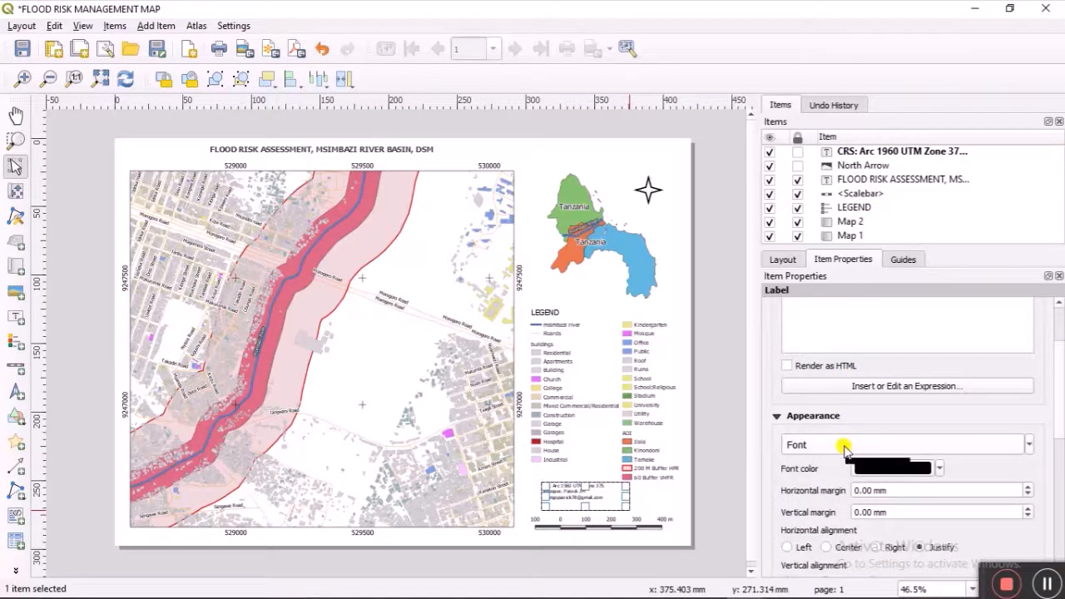
{"action": "scroll", "coordinate": [844, 448], "scroll_direction": "up", "scroll_amount": 1}
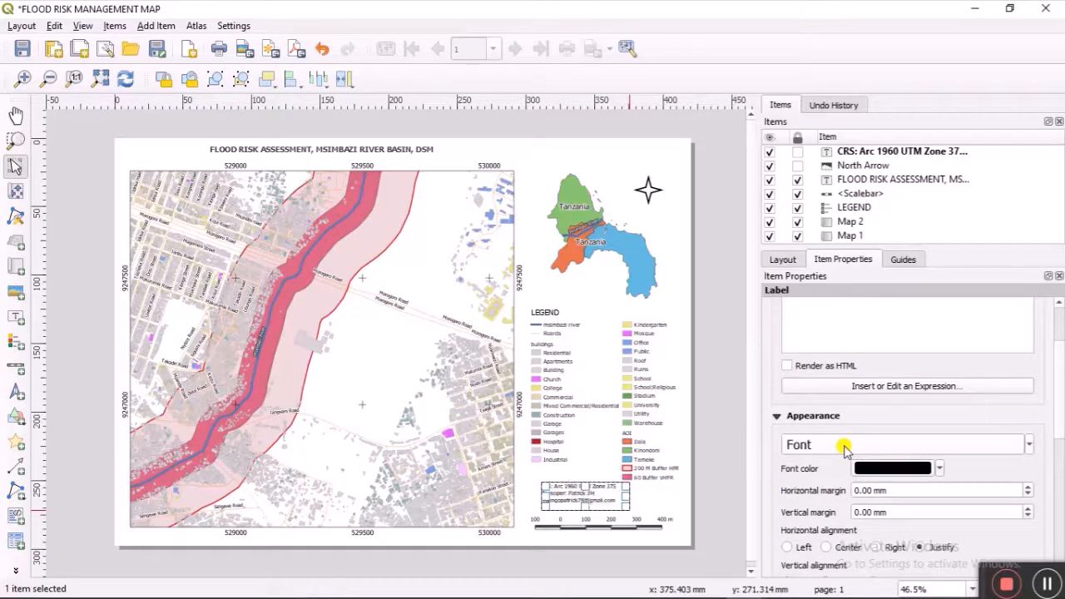
{"action": "left_click", "coordinate": [826, 547]}
{"action": "scroll", "coordinate": [824, 520], "scroll_direction": "down", "scroll_amount": 3}
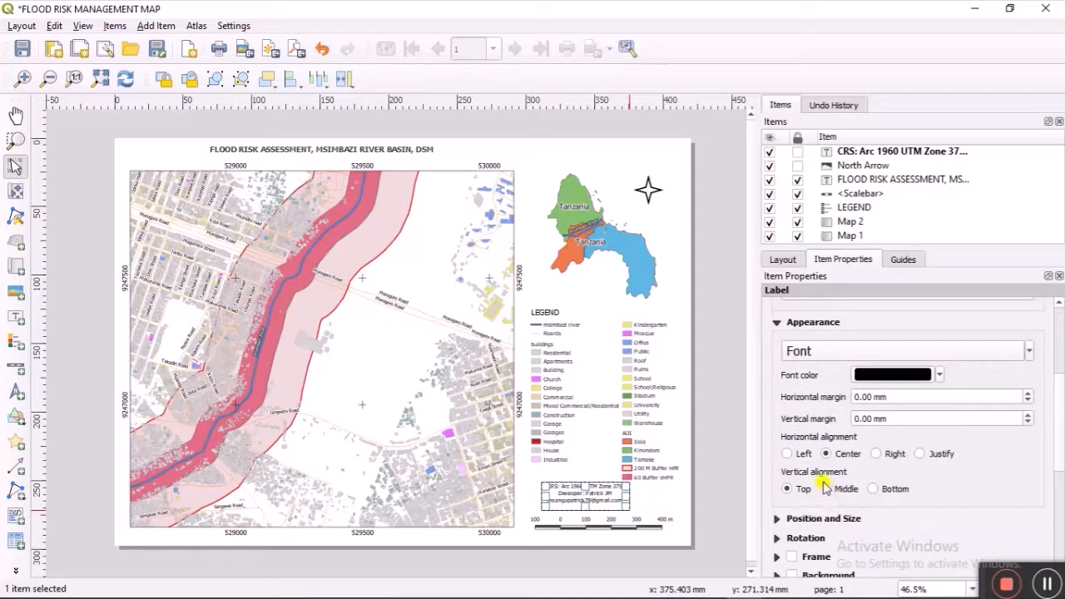
{"action": "left_click", "coordinate": [827, 489]}
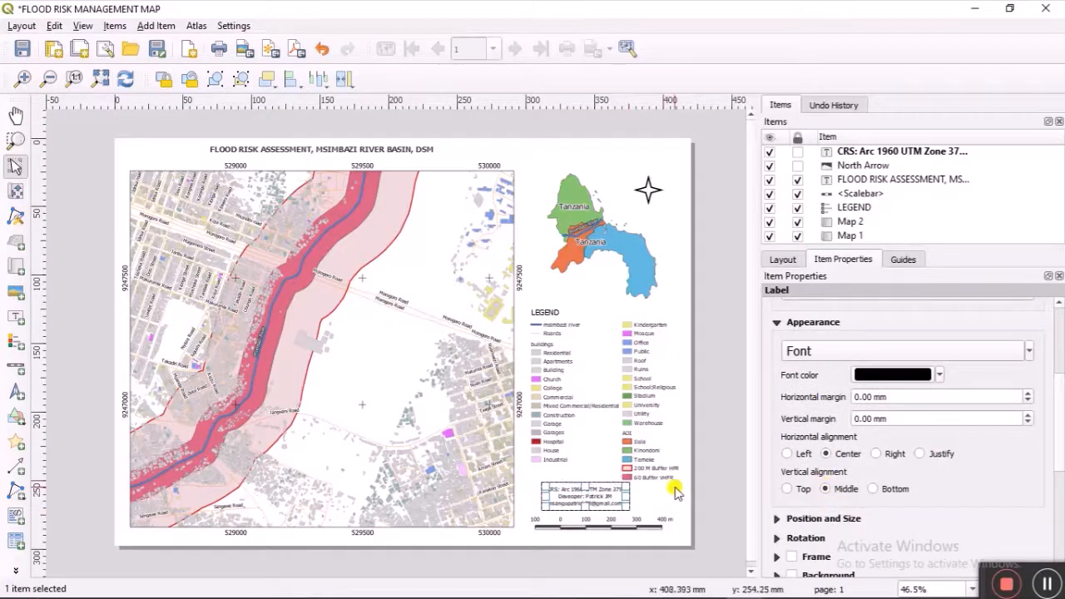
{"action": "mouse_move", "coordinate": [603, 492]}
{"action": "left_mouse_down"}
{"action": "mouse_move", "coordinate": [585, 492]}
{"action": "mouse_move", "coordinate": [602, 497]}
{"action": "left_mouse_up"}
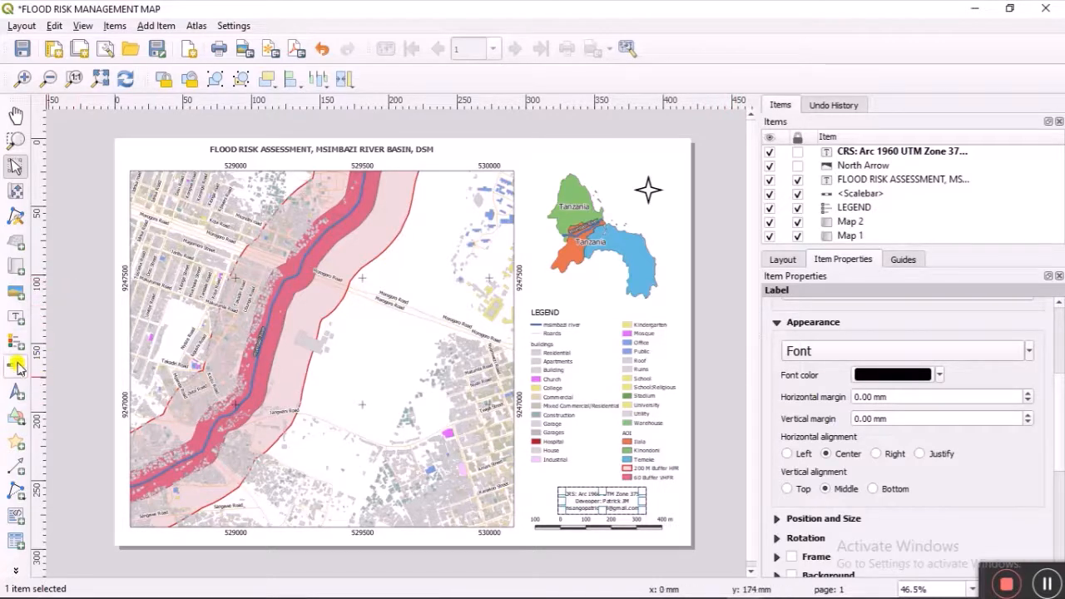
Step: Draw a rectangle from the page's top-left to bottom-right corner, covering the whole layout
{"action": "left_click", "coordinate": [16, 415]}
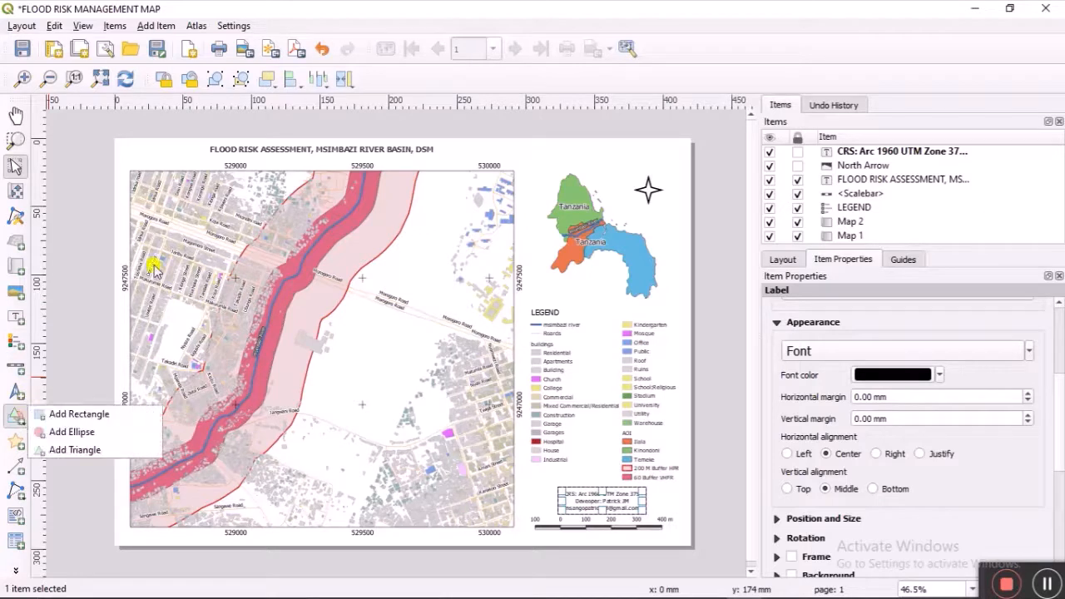
{"action": "left_click", "coordinate": [79, 413]}
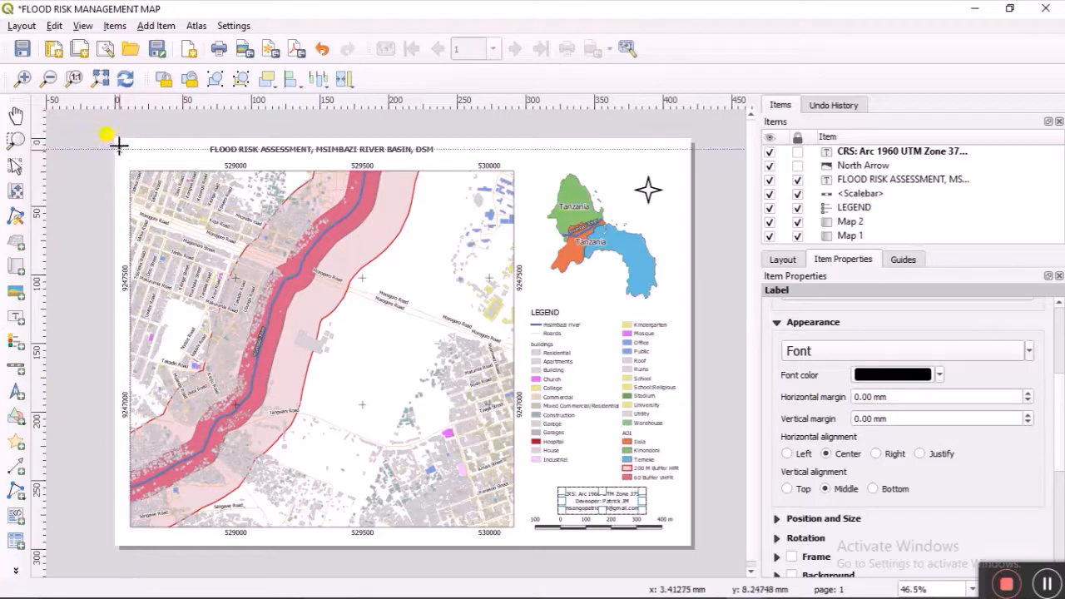
{"action": "left_click_drag", "start_coordinate": [291, 251], "coordinate": [681, 539]}
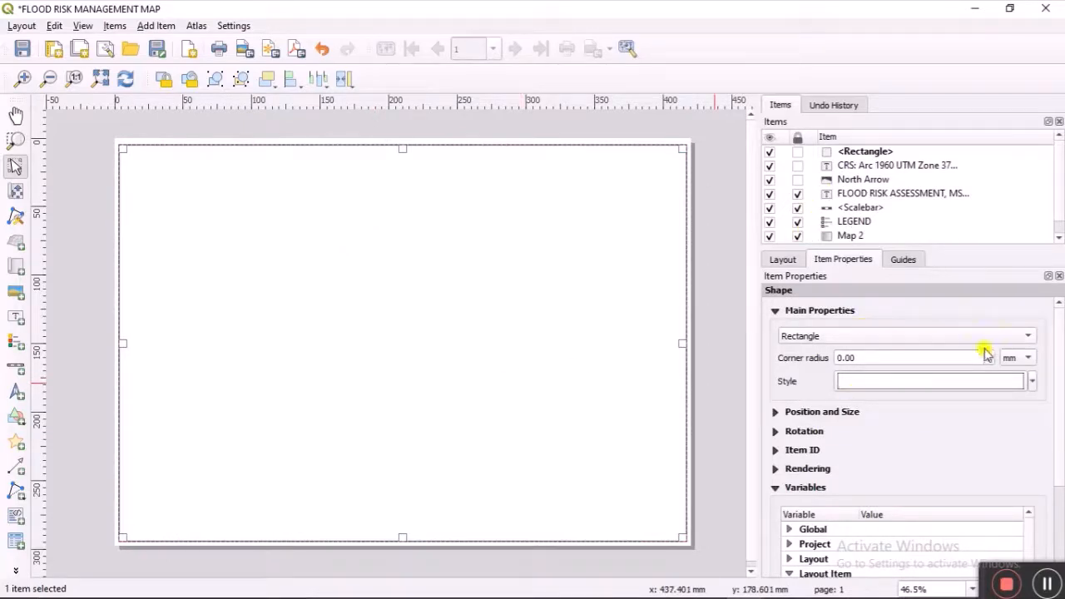
Step: Give the rectangle's simple fill a transparent fill colour
{"action": "left_click", "coordinate": [925, 383]}
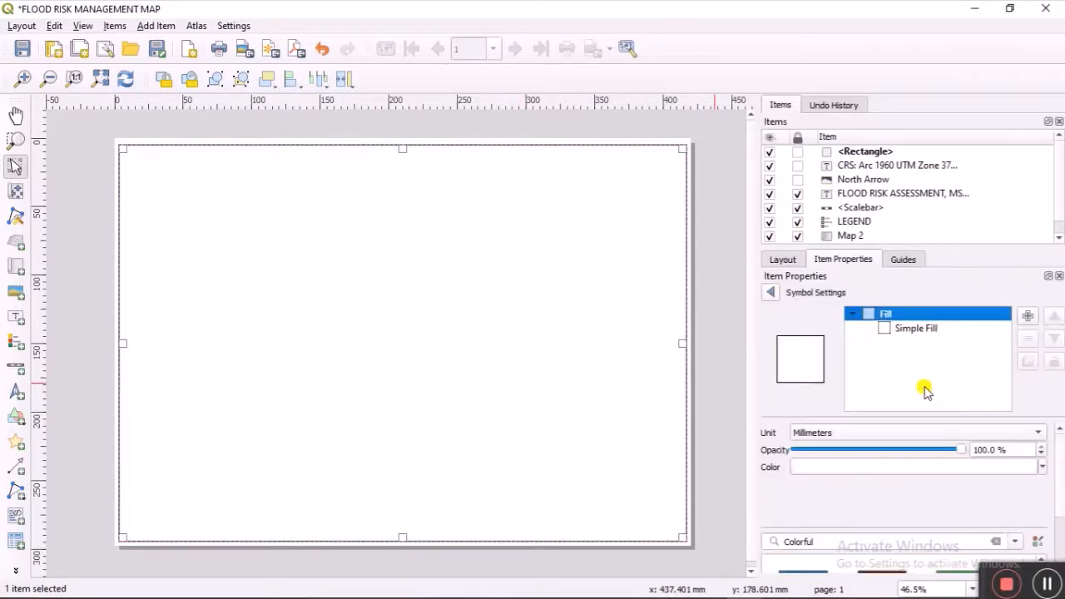
{"action": "left_click", "coordinate": [911, 329]}
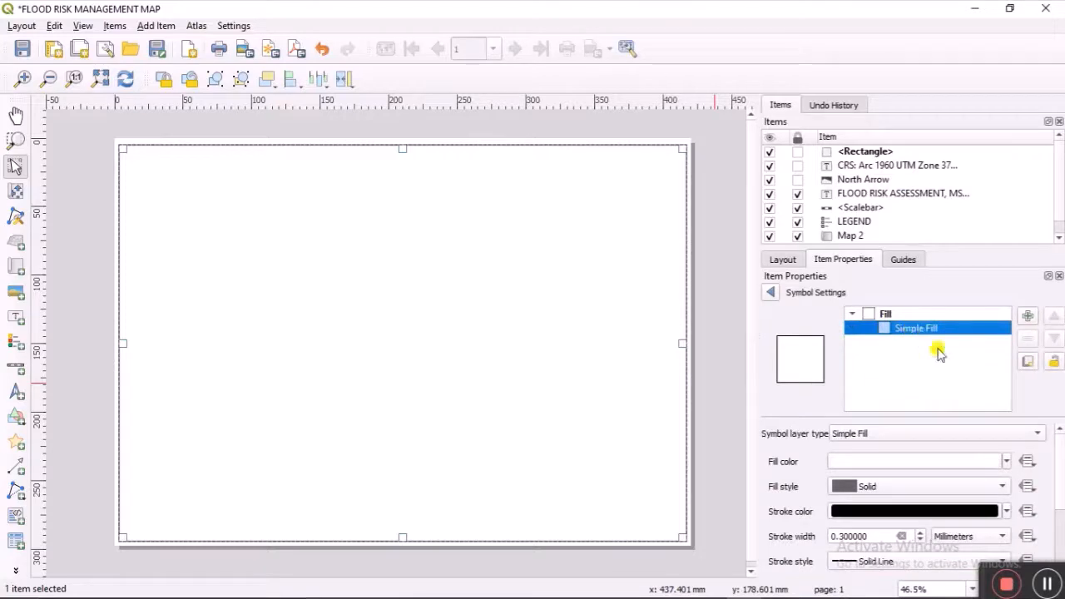
{"action": "left_click", "coordinate": [1006, 461]}
{"action": "left_click", "coordinate": [874, 251]}
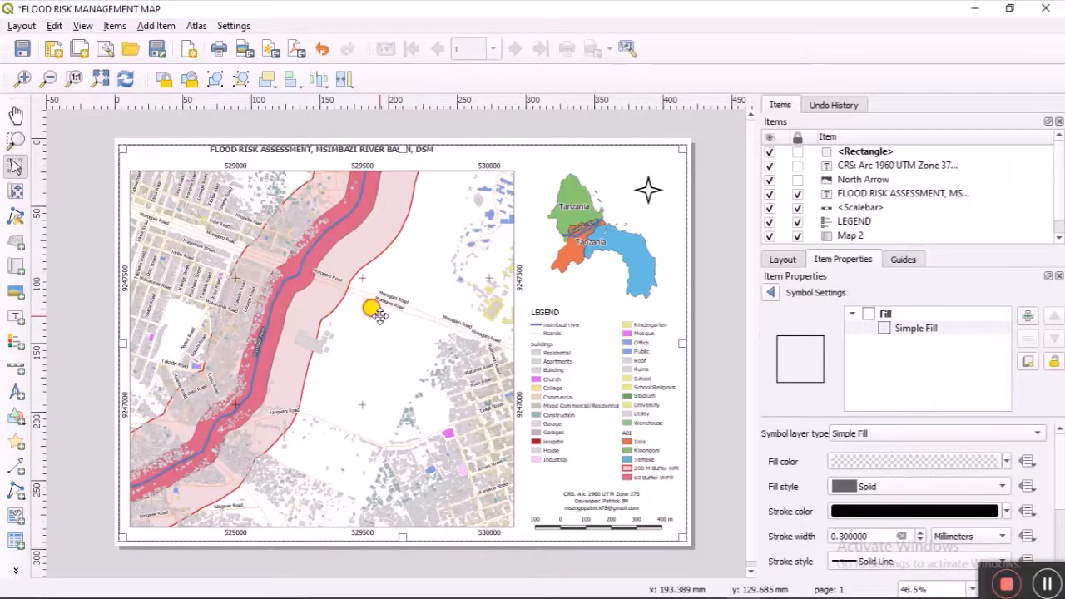
Step: Unlock the rectangle in the Items panel and move it below Map 2 in the stacking order
{"action": "left_click", "coordinate": [797, 165]}
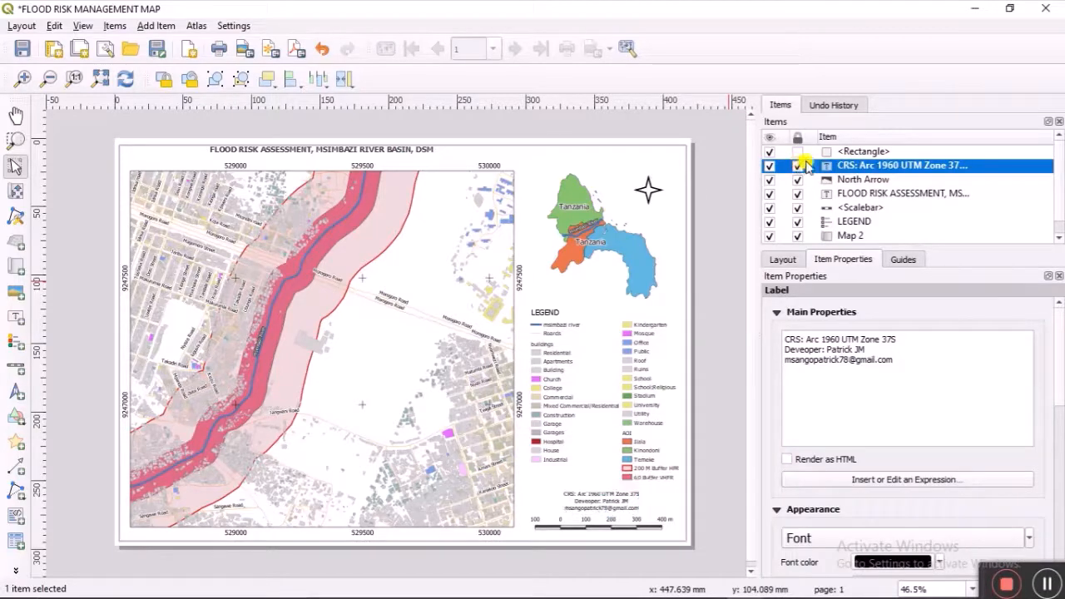
{"action": "left_click", "coordinate": [835, 154]}
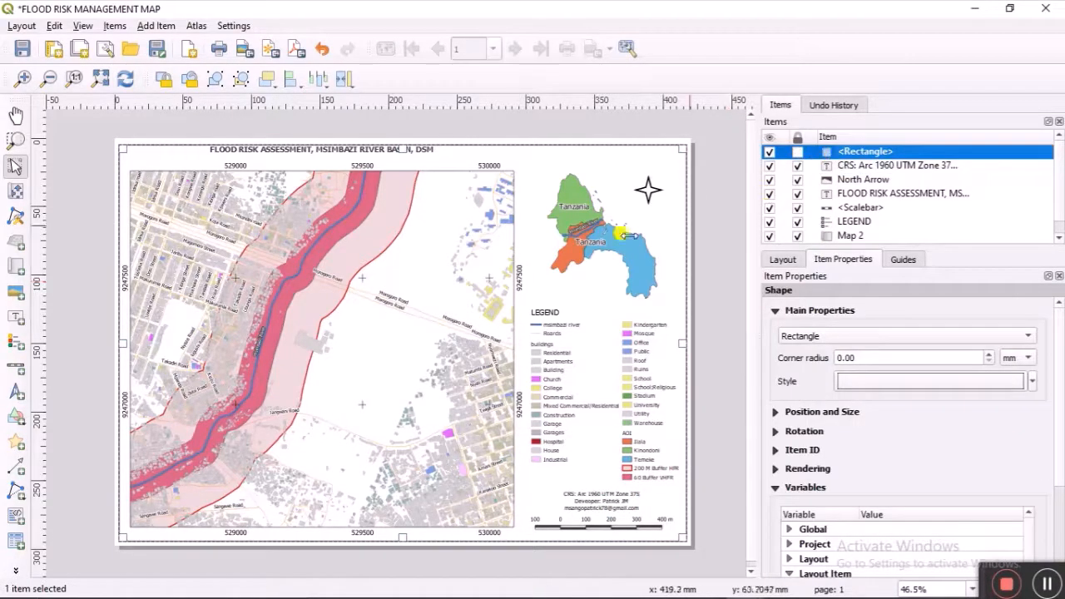
{"action": "left_click", "coordinate": [376, 361]}
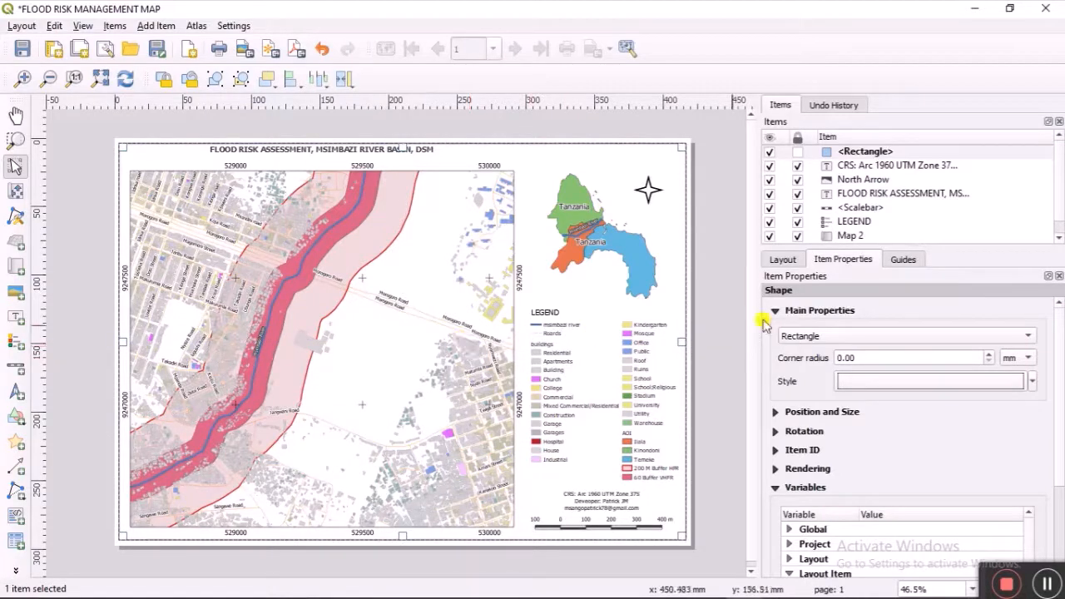
{"action": "left_click", "coordinate": [796, 153]}
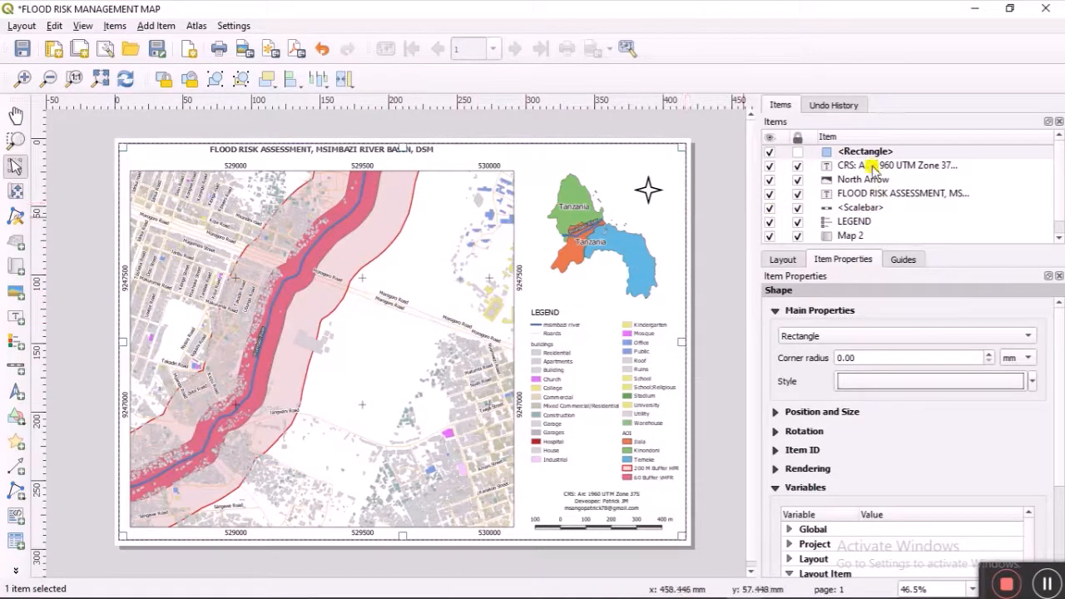
{"action": "left_click_drag", "start_coordinate": [863, 154], "coordinate": [880, 233]}
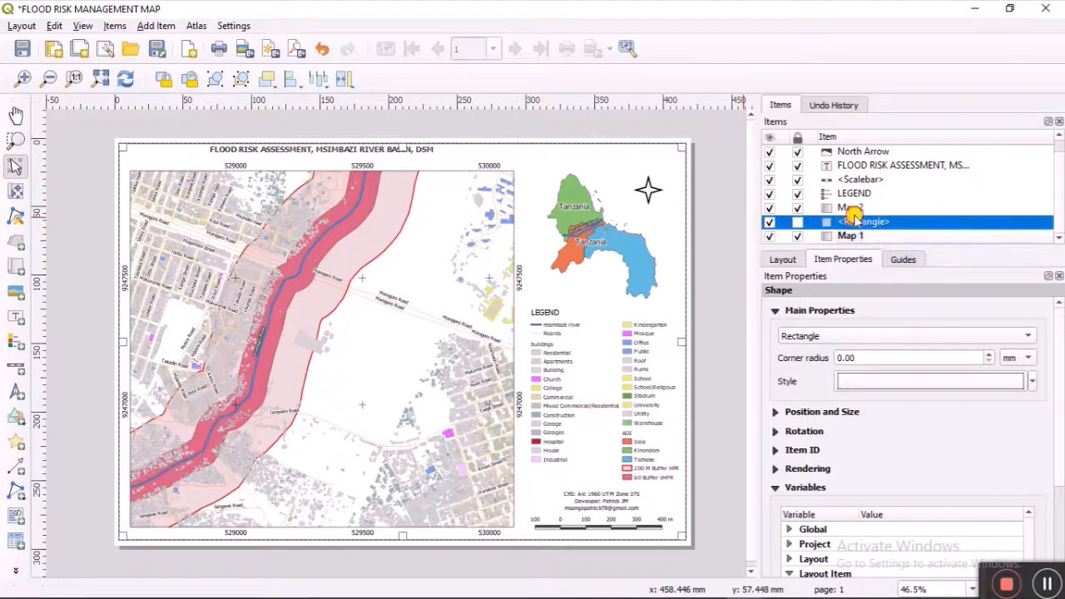
Step: Move Map 1 above the rectangle so the frame sits at the bottom of the stack
{"action": "key", "text": "Down"}
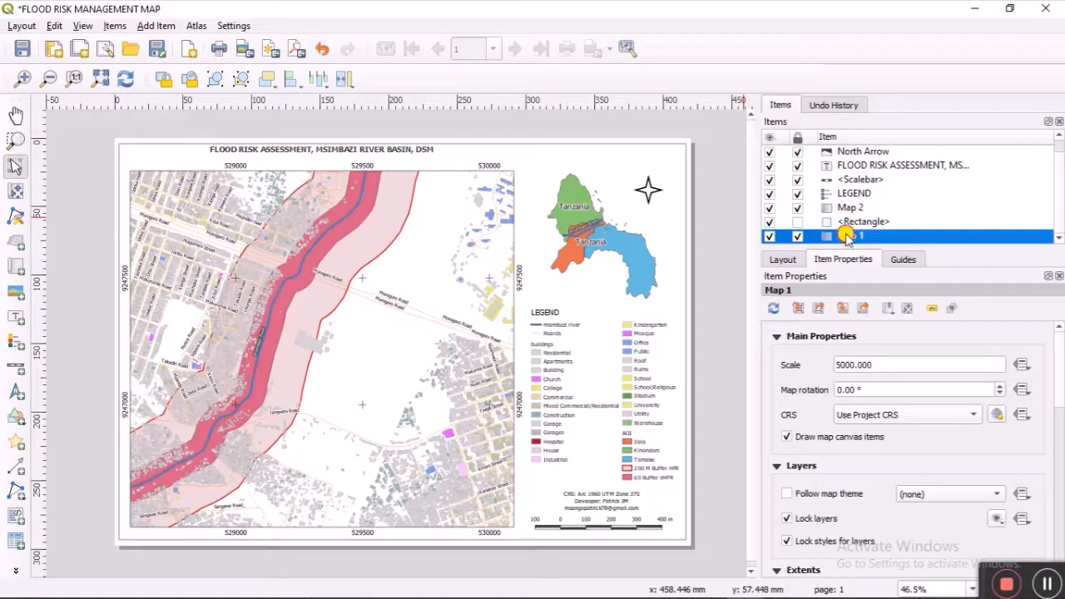
{"action": "mouse_move", "coordinate": [845, 236]}
{"action": "left_mouse_down"}
{"action": "mouse_move", "coordinate": [766, 209]}
{"action": "mouse_move", "coordinate": [848, 220]}
{"action": "left_mouse_up"}
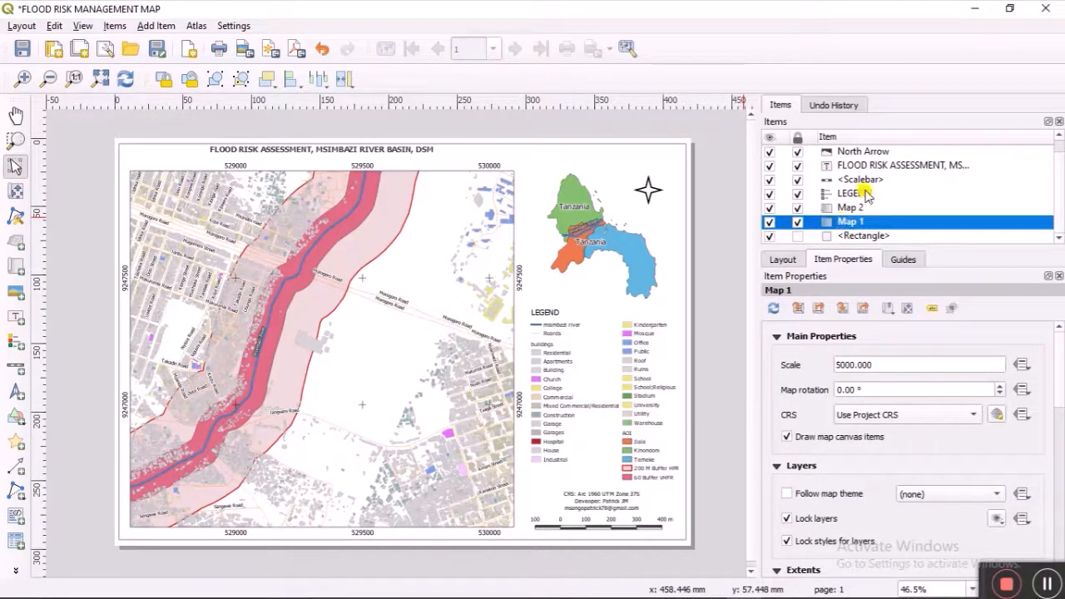
{"action": "scroll", "coordinate": [866, 193], "scroll_direction": "up", "scroll_amount": 1}
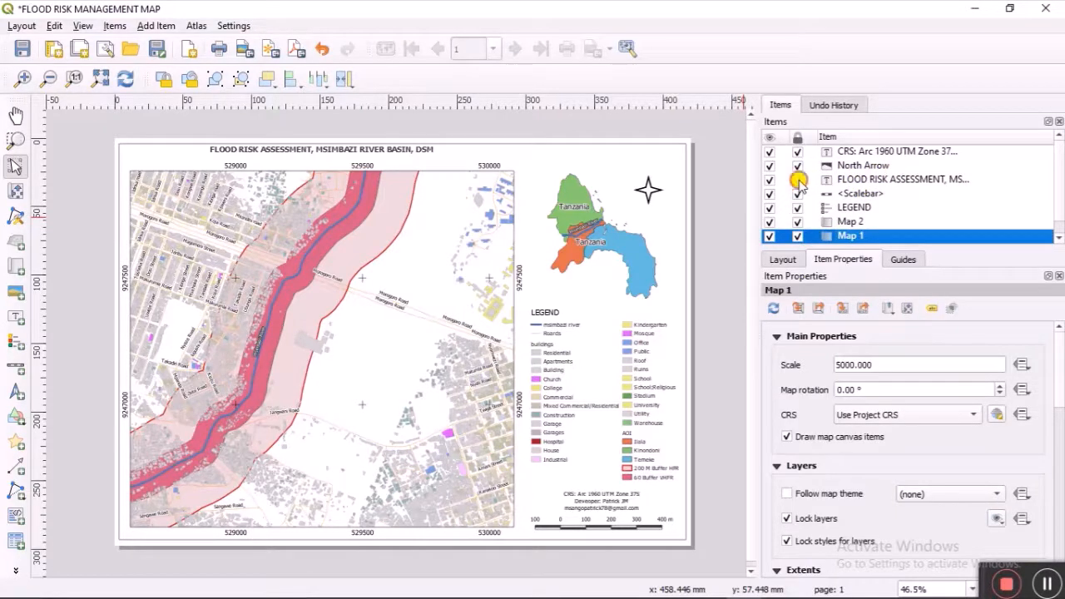
Step: Unlock the map title label, shift it slightly lower on the page, and lock it again
{"action": "left_click", "coordinate": [797, 179]}
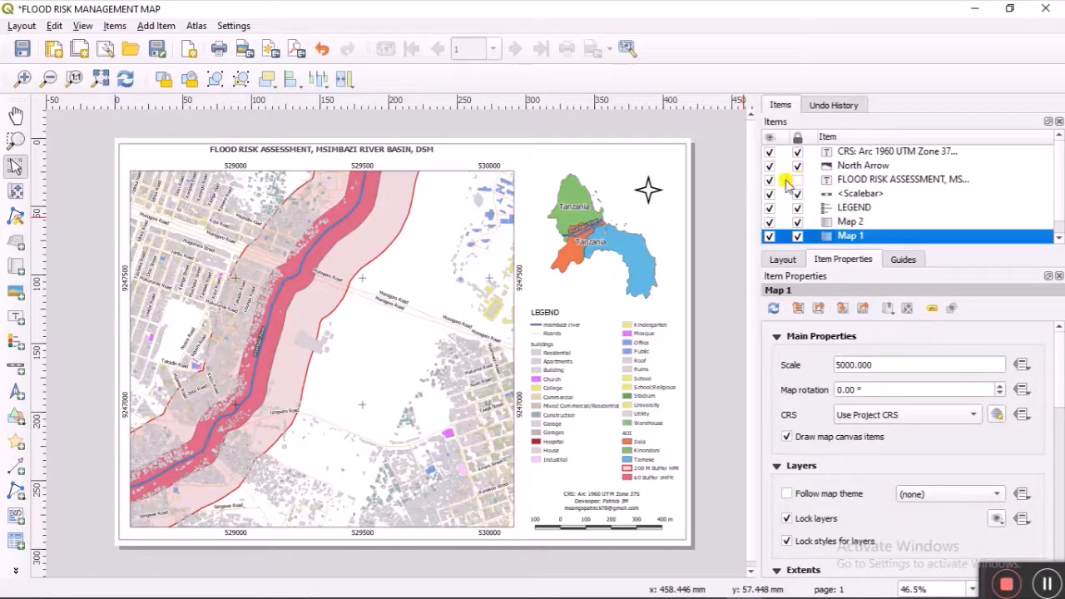
{"action": "left_click", "coordinate": [883, 180]}
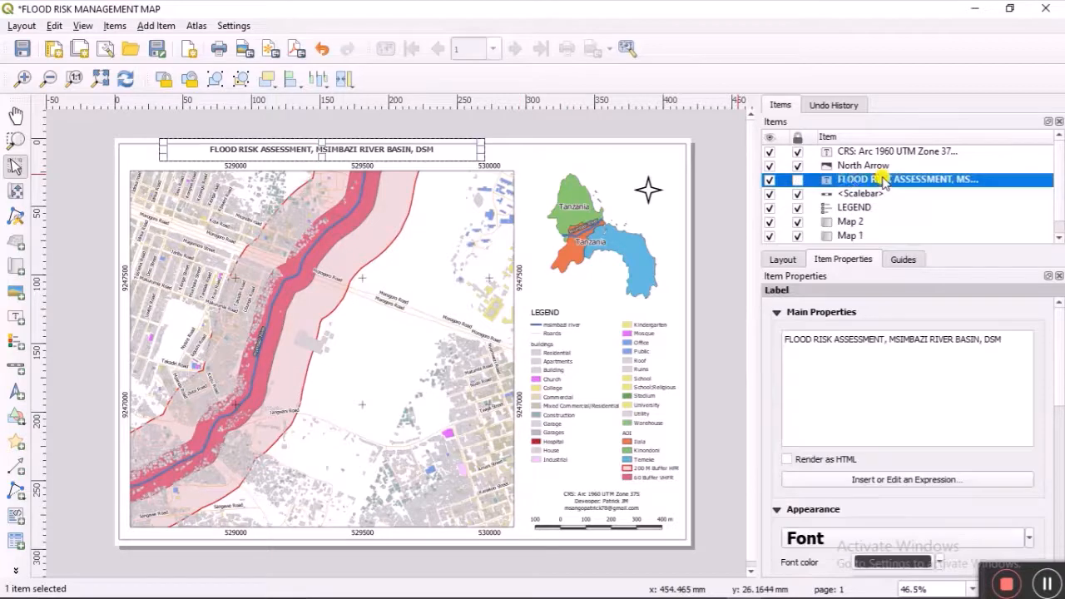
{"action": "left_click", "coordinate": [320, 149]}
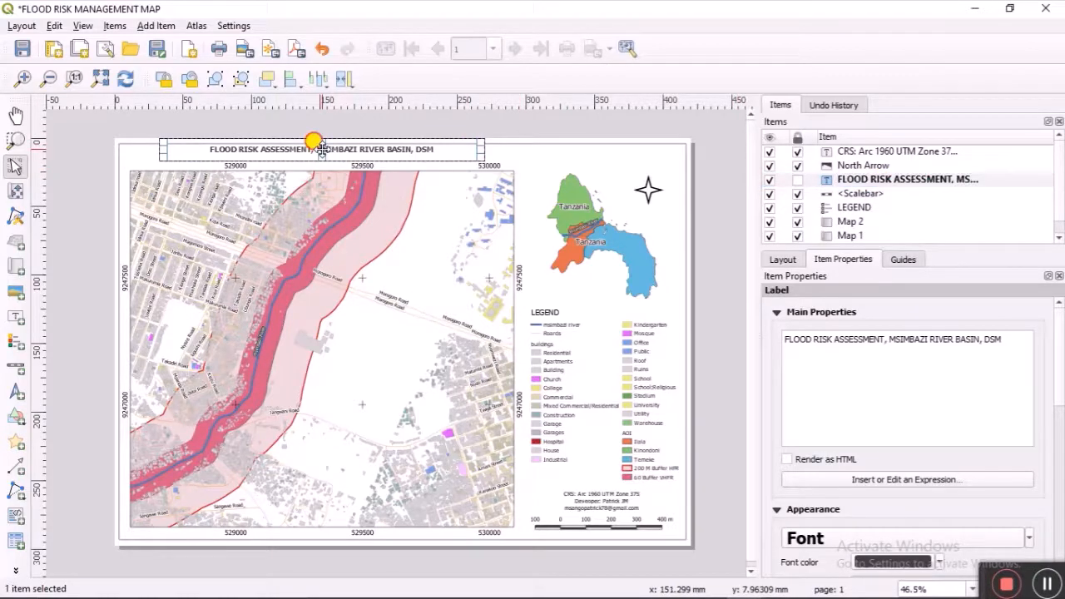
{"action": "left_click_drag", "start_coordinate": [321, 149], "coordinate": [322, 157]}
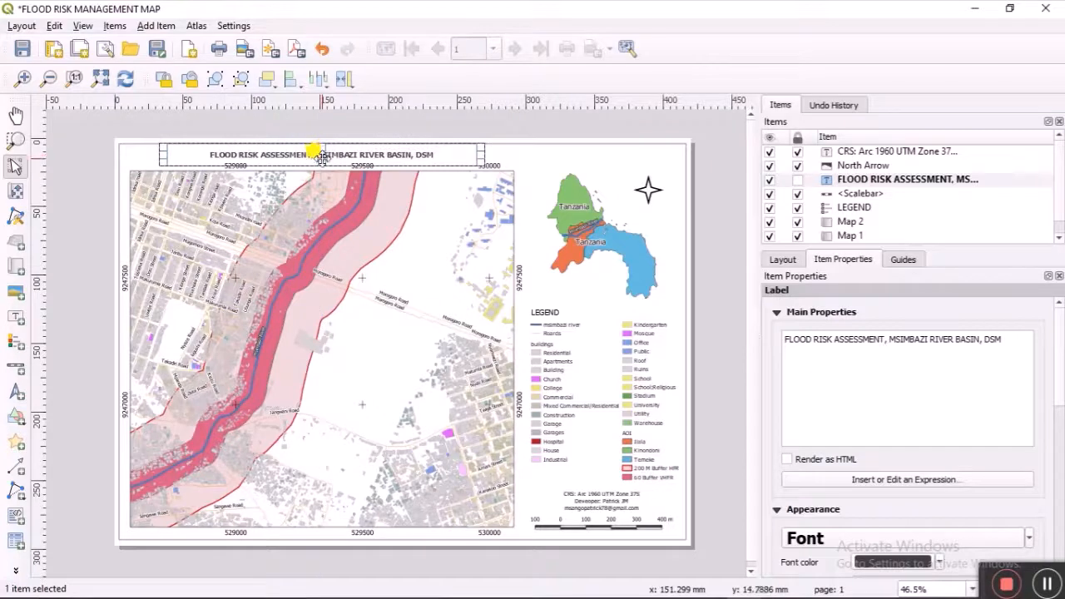
{"action": "left_click", "coordinate": [797, 180]}
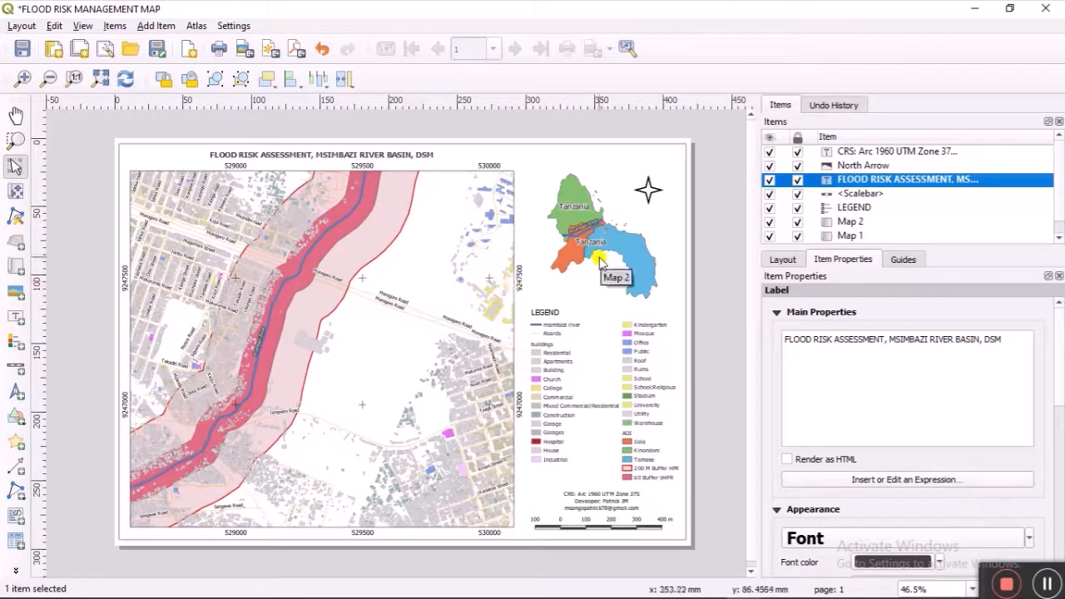
Step: Draw a polyline arrow from the inset Tanzania map to the study area on the main map
{"action": "left_click", "coordinate": [15, 466]}
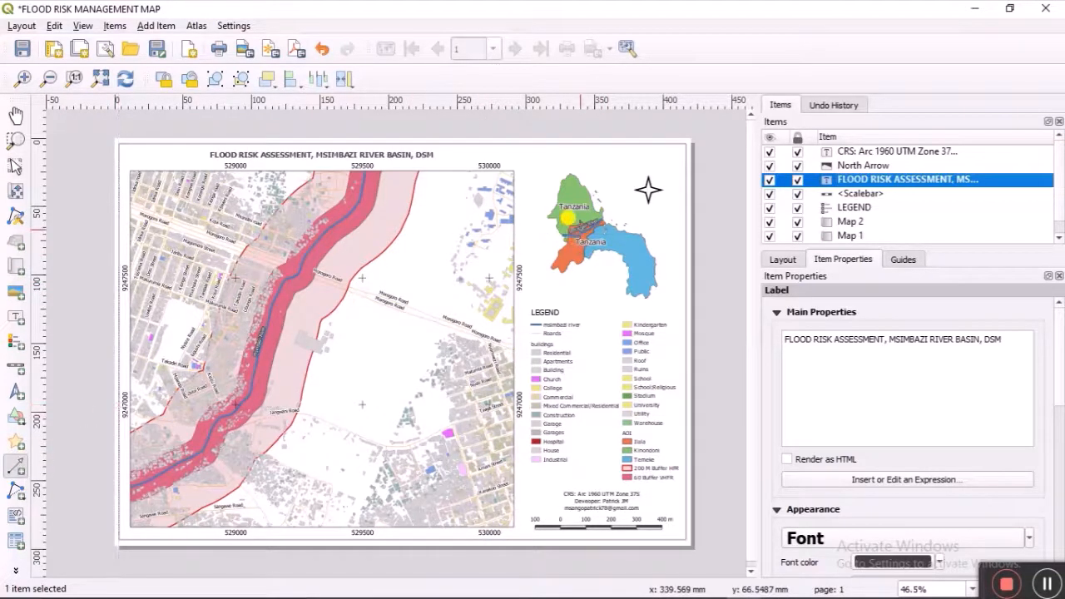
{"action": "left_click", "coordinate": [569, 240]}
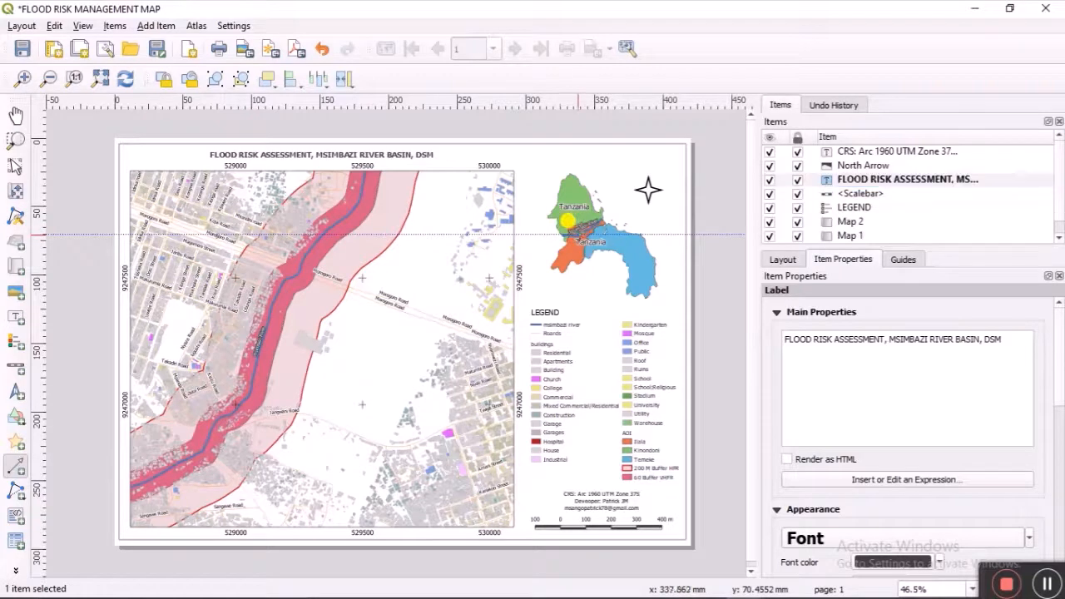
{"action": "right_click", "coordinate": [424, 282]}
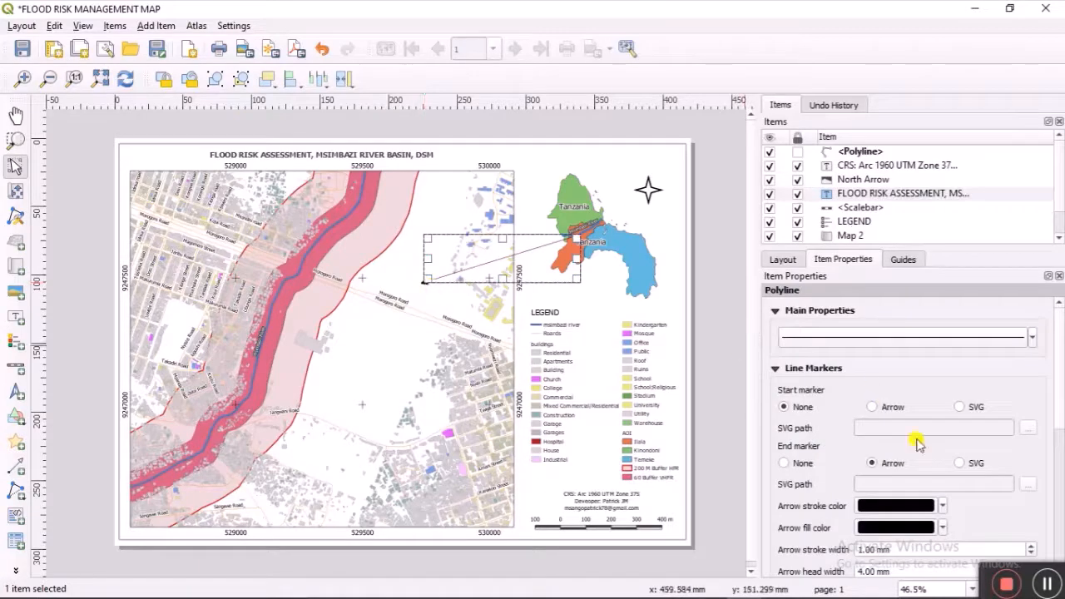
Step: Make the arrowhead and the pointer line red, and lock the line in place
{"action": "left_click", "coordinate": [943, 505]}
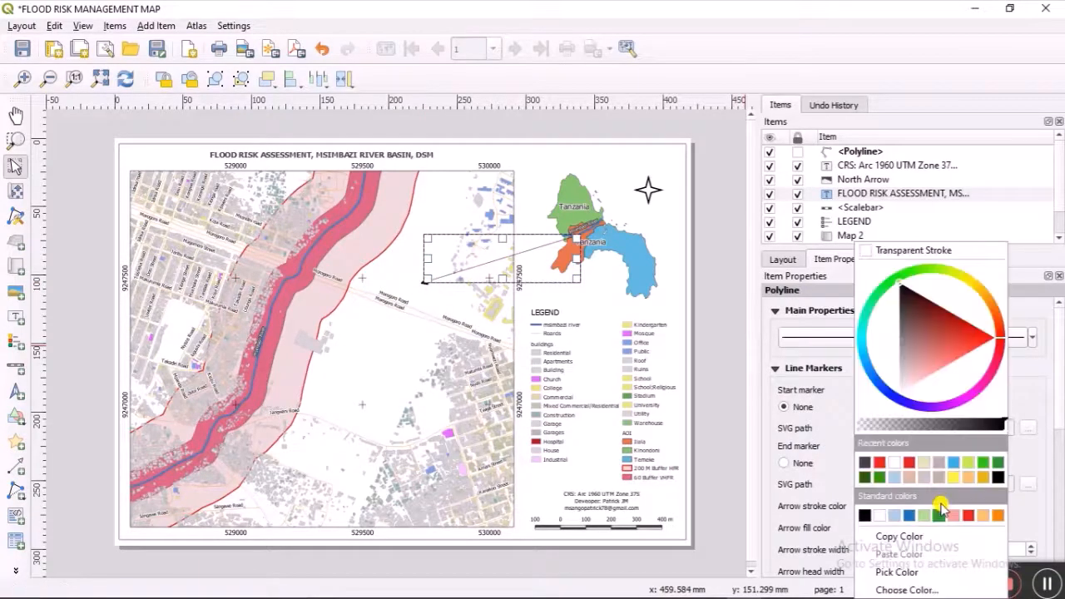
{"action": "left_click", "coordinate": [880, 463]}
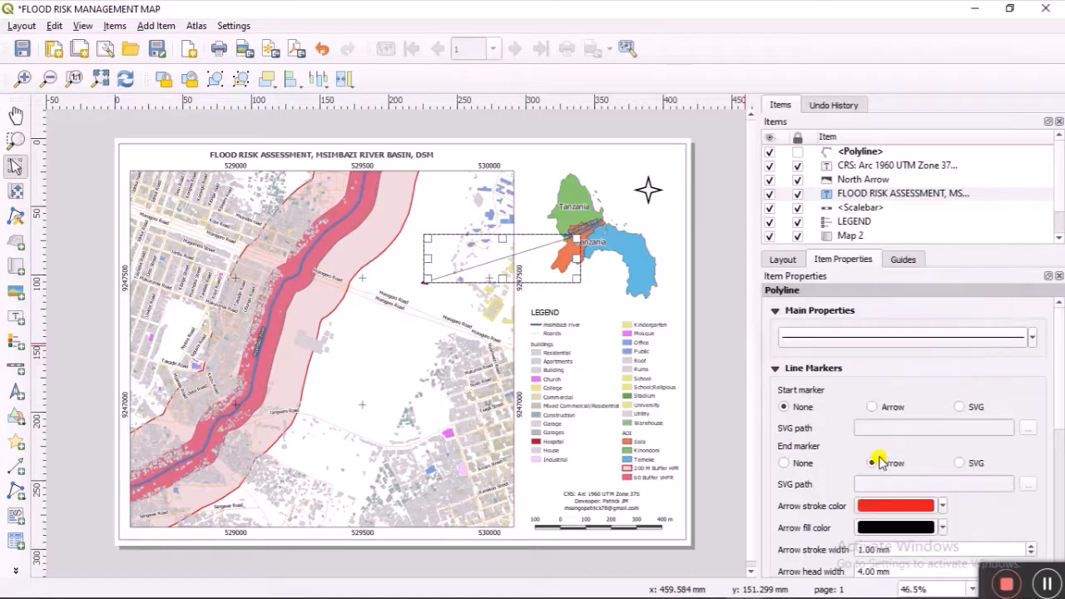
{"action": "left_click", "coordinate": [869, 340]}
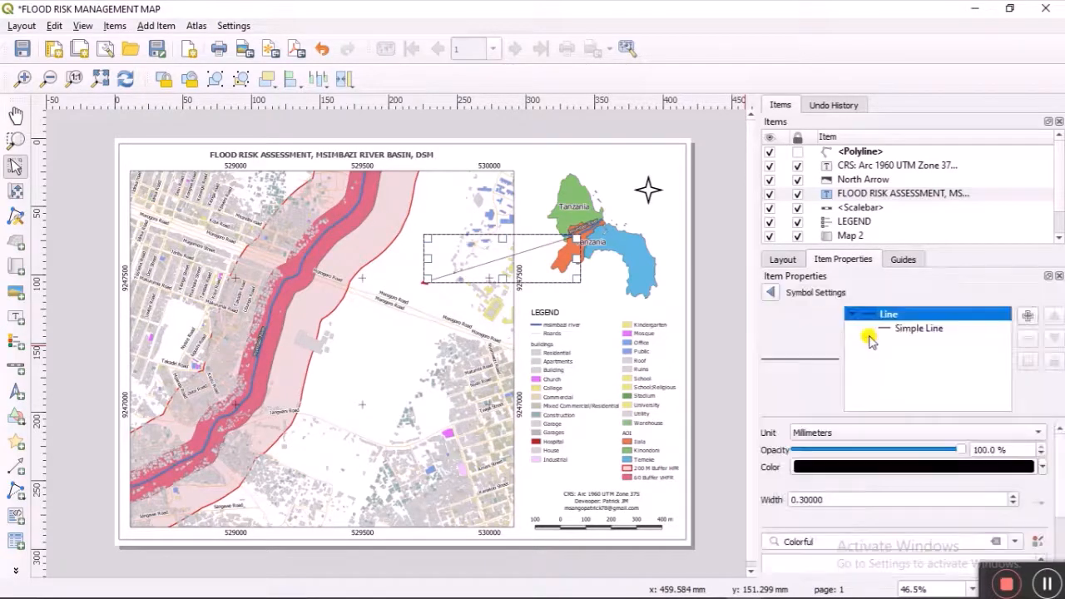
{"action": "left_click", "coordinate": [1040, 469]}
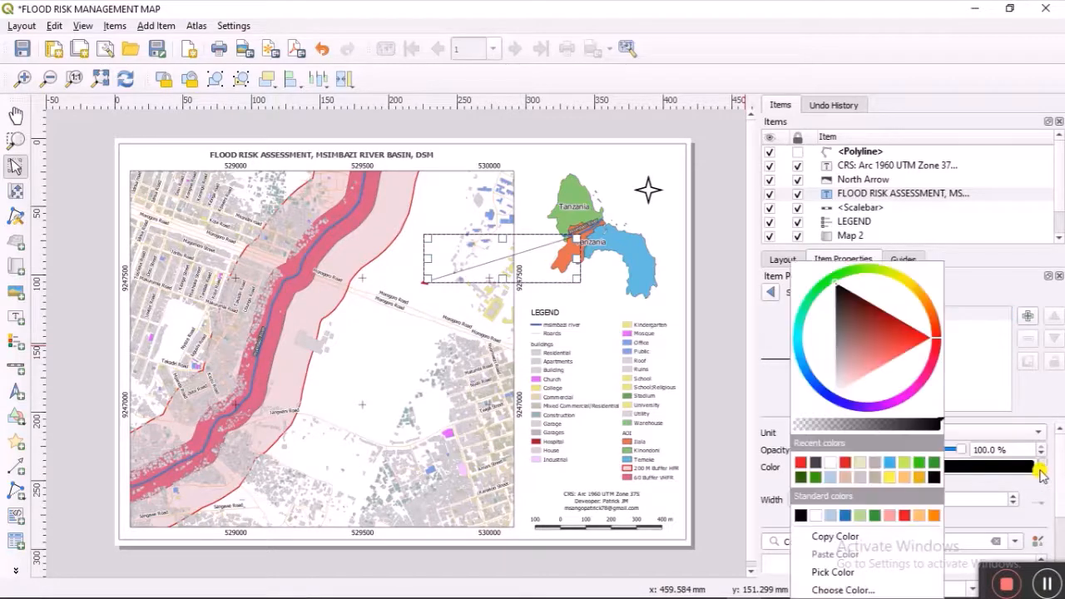
{"action": "left_click", "coordinate": [804, 461]}
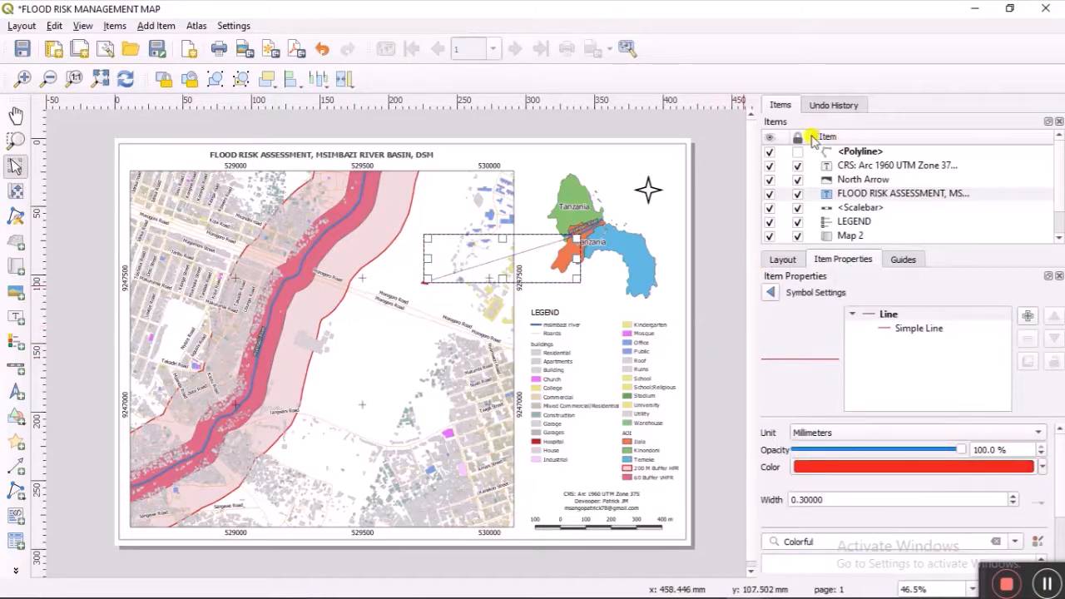
{"action": "left_click", "coordinate": [797, 151]}
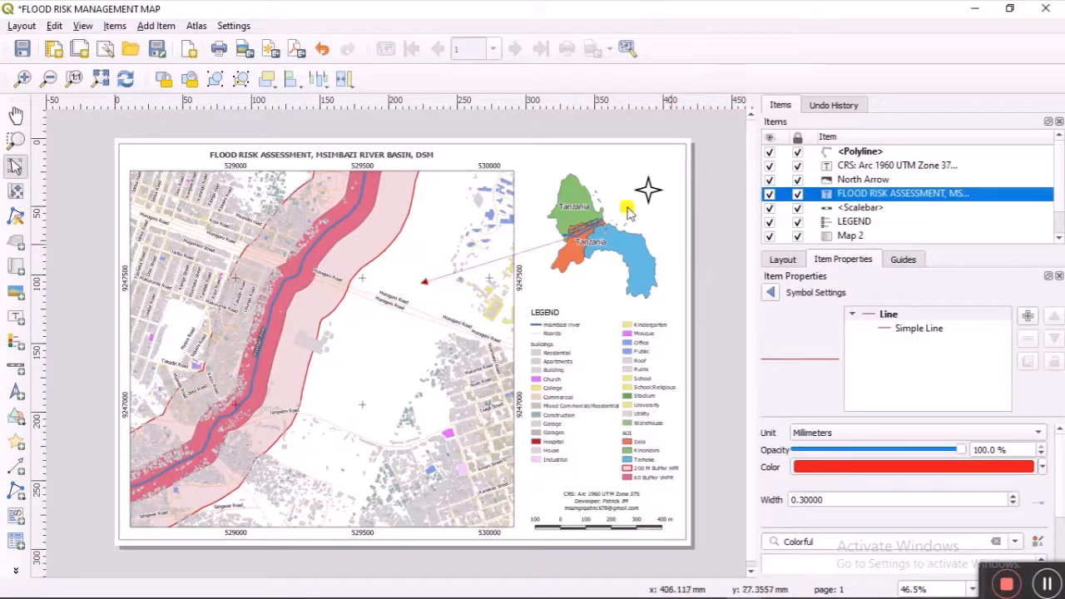
Step: Export the layout as a JPEG named FLOOD RISK MANAGEMENT MAP MSIMBAZI in the OUTPUTS folder
{"action": "left_click", "coordinate": [238, 55]}
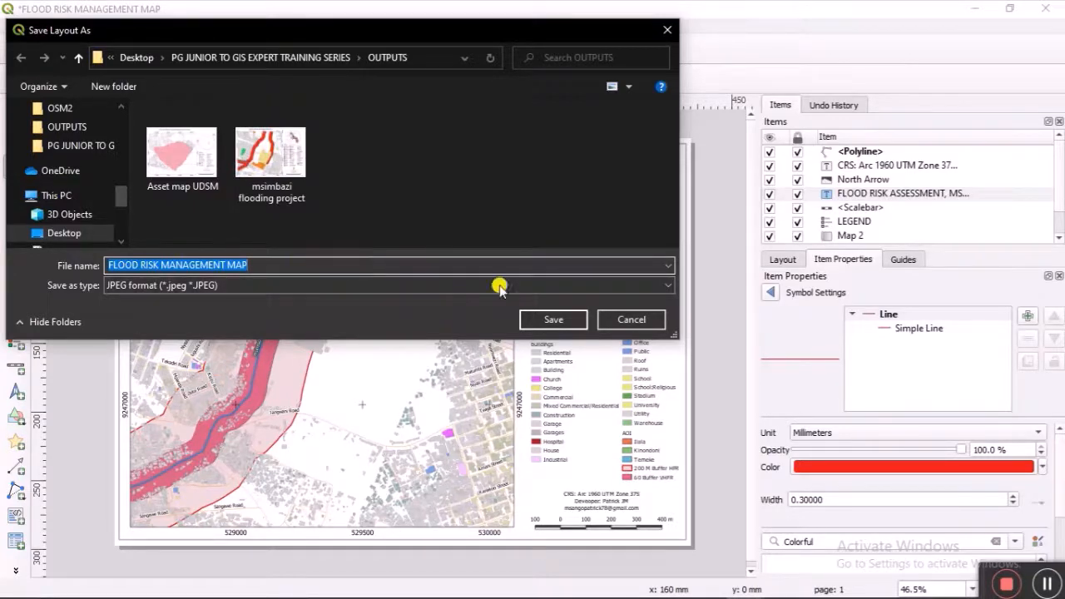
{"action": "left_click", "coordinate": [384, 265]}
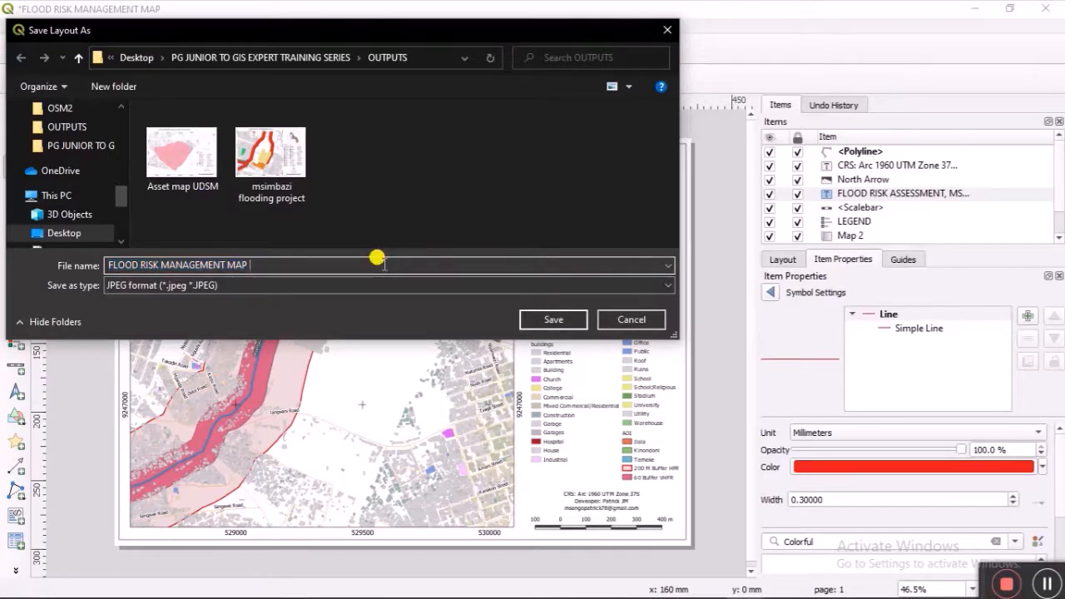
{"action": "type", "text": "m"}
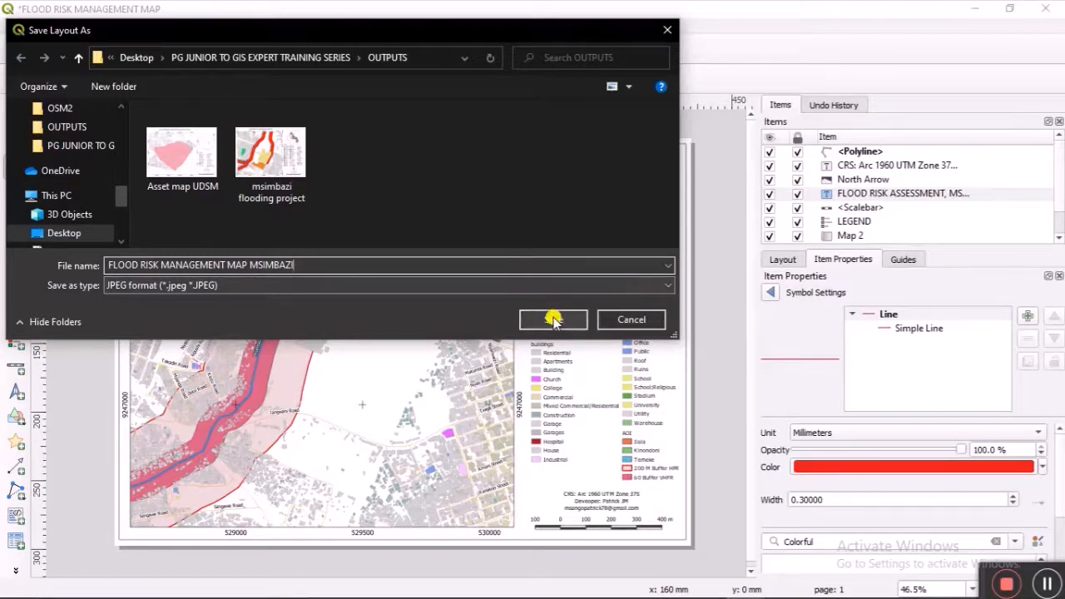
{"action": "left_click", "coordinate": [589, 286]}
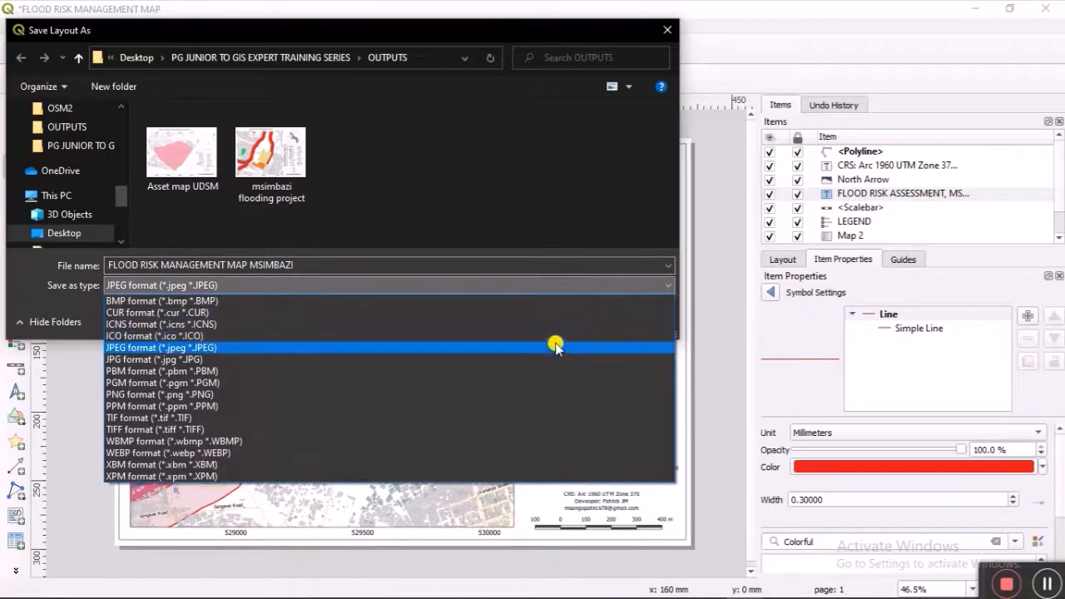
{"action": "left_click", "coordinate": [76, 328]}
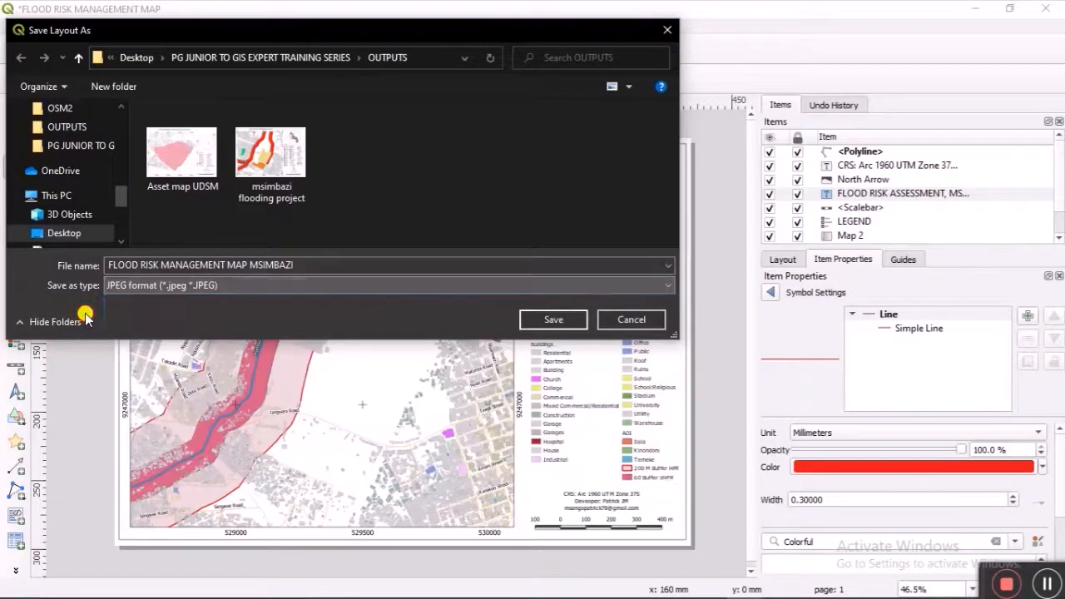
{"action": "left_click", "coordinate": [552, 318]}
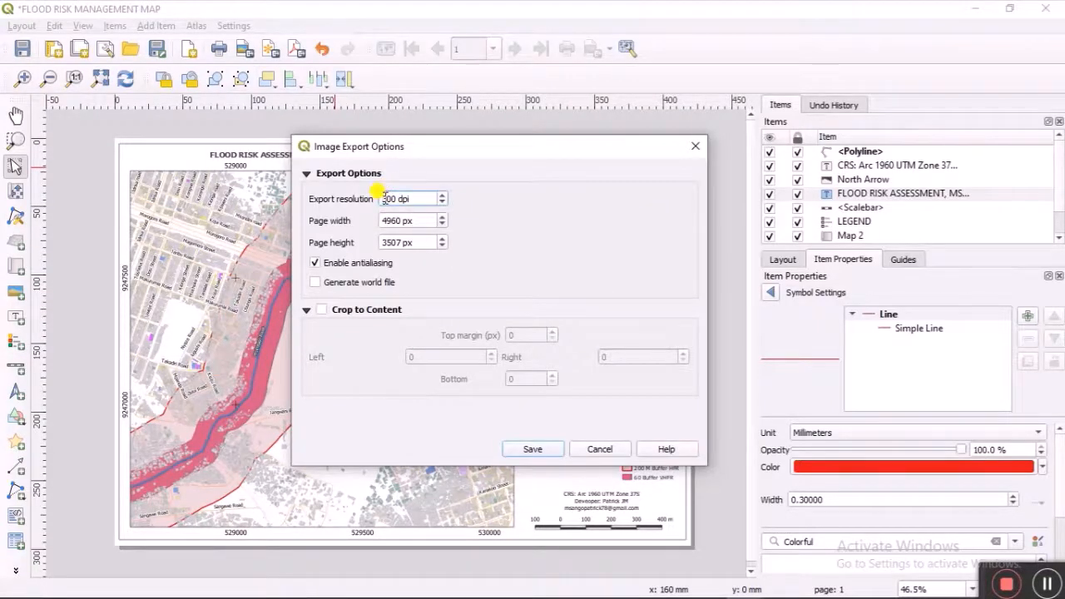
Step: Set the image export resolution to 500 dpi and confirm the export
{"action": "key", "text": "BackSpace"}
{"action": "type", "text": "5"}
{"action": "left_click", "coordinate": [533, 449]}
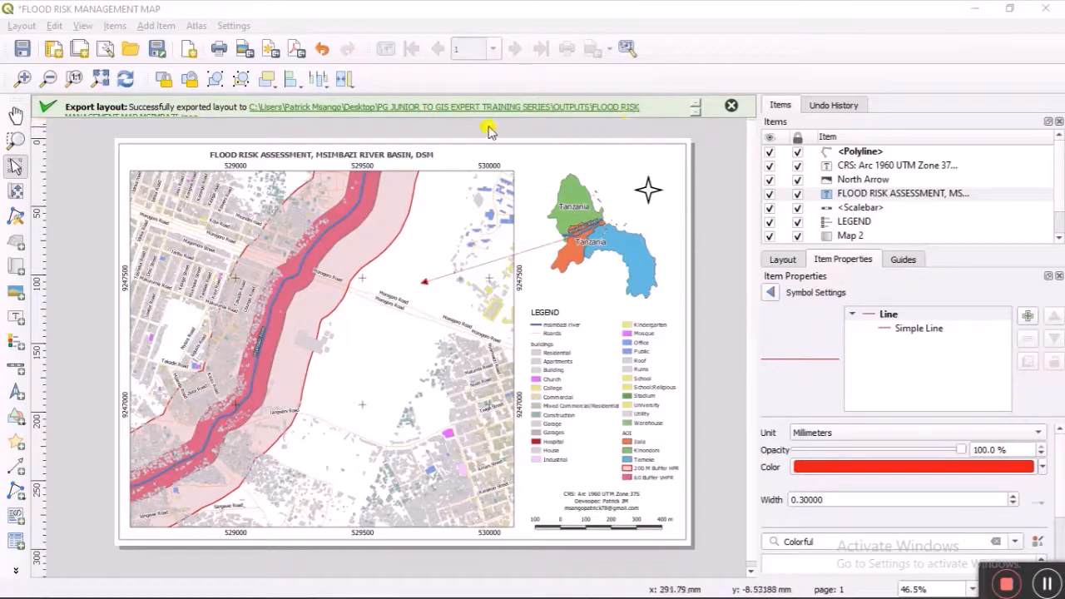
{"action": "scroll", "coordinate": [697, 110], "scroll_direction": "down", "scroll_amount": 1}
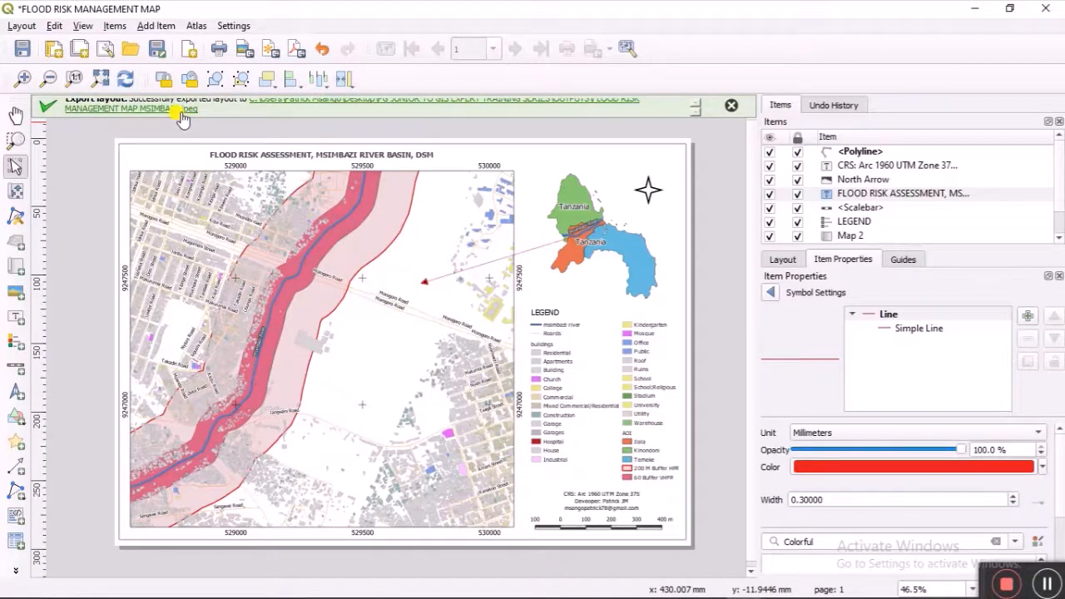
Step: Export the layout as a PDF named FLOOD RISK MANAGEMENT MAP MSIMBAZI with default PDF options
{"action": "left_click", "coordinate": [729, 107]}
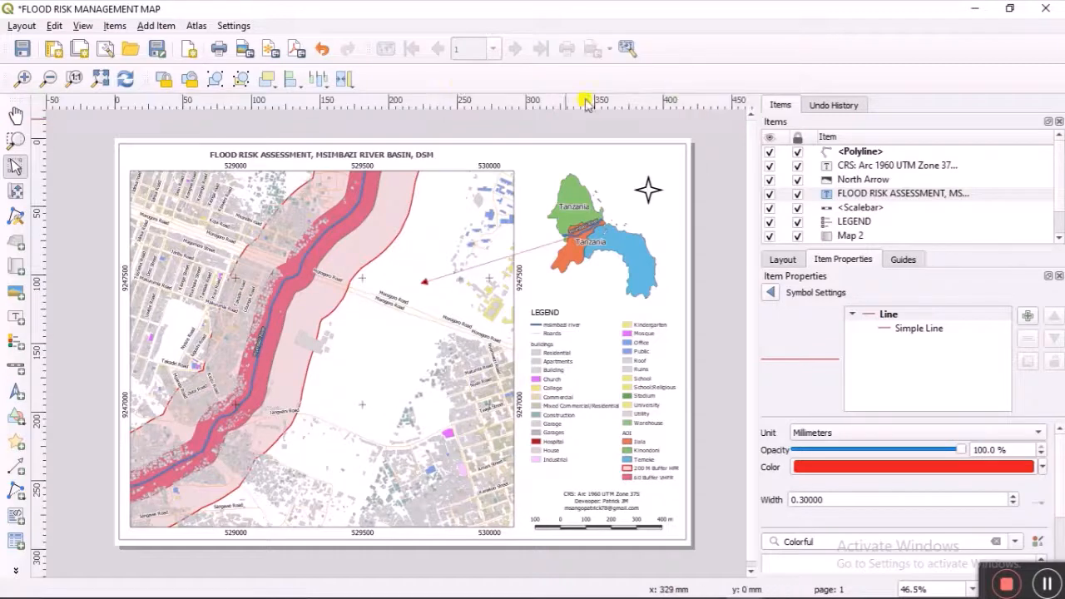
{"action": "left_click", "coordinate": [297, 51]}
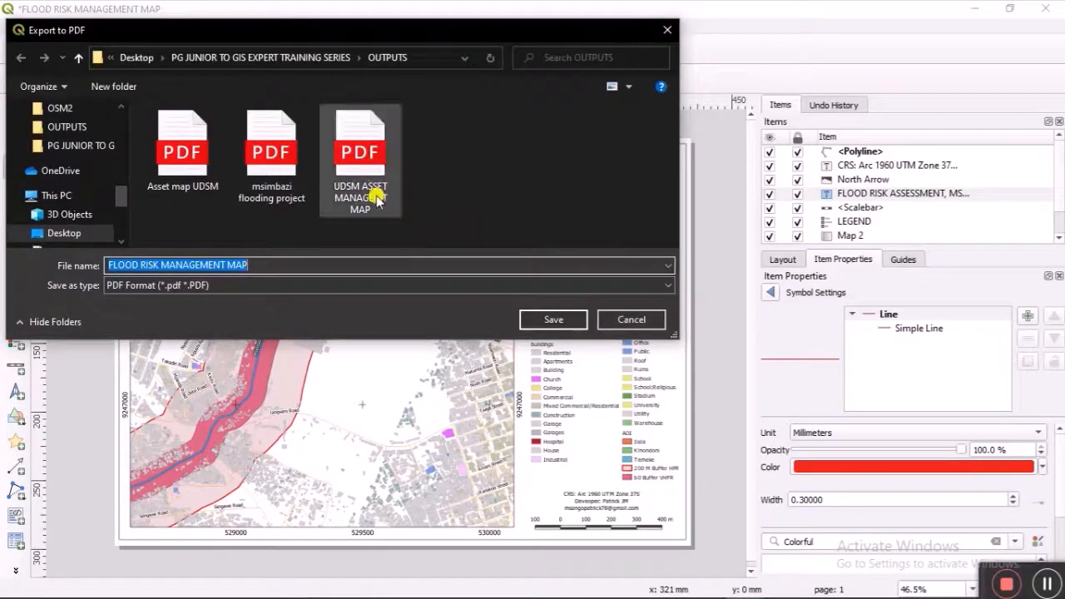
{"action": "left_click", "coordinate": [358, 264]}
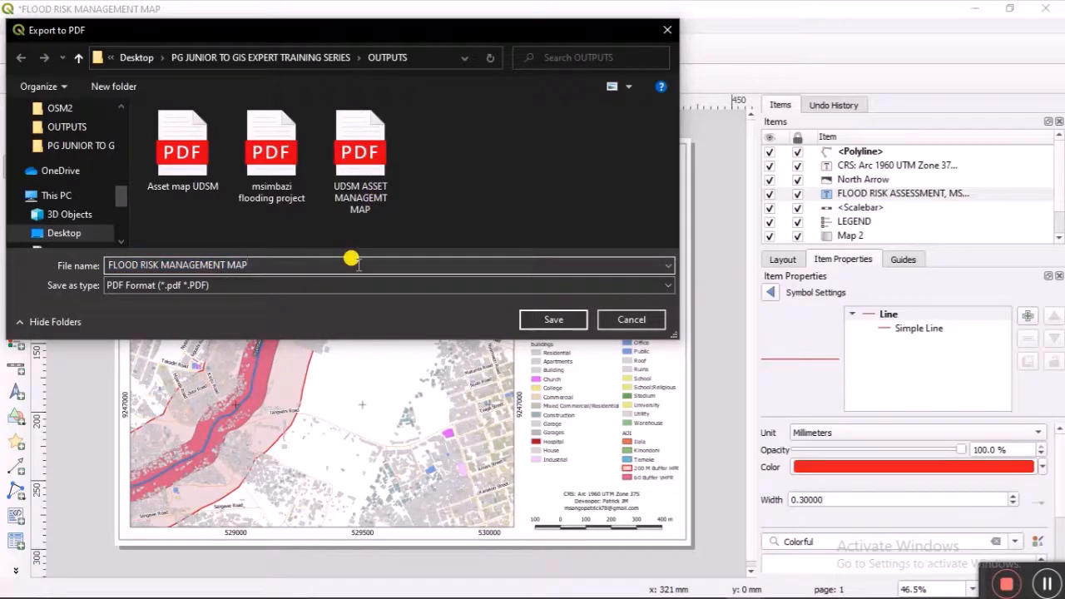
{"action": "type", "text": "MSU"}
{"action": "key", "text": "BackSpace"}
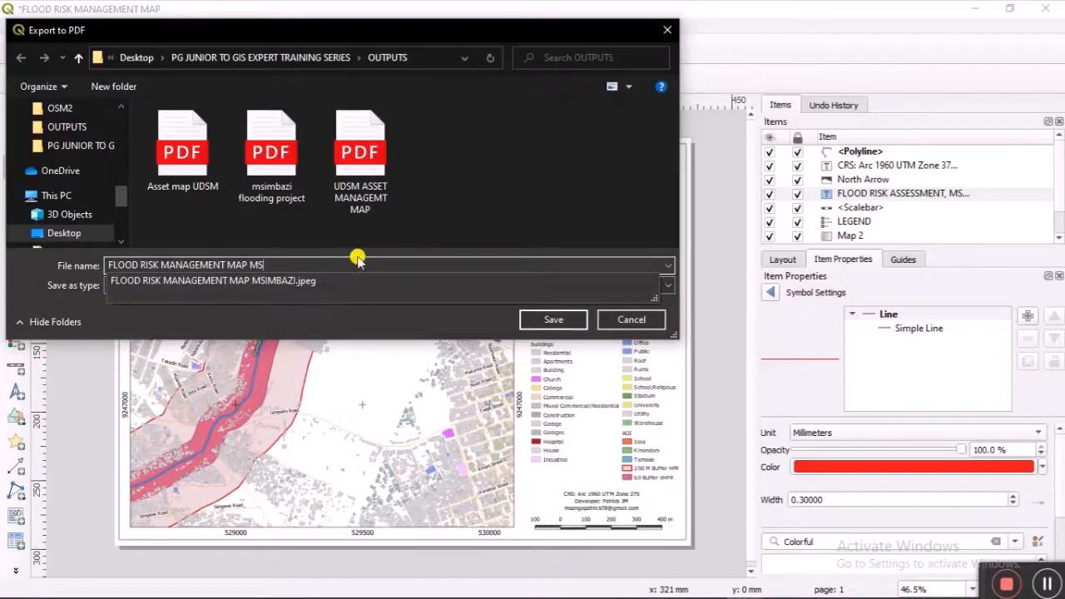
{"action": "left_click", "coordinate": [361, 280]}
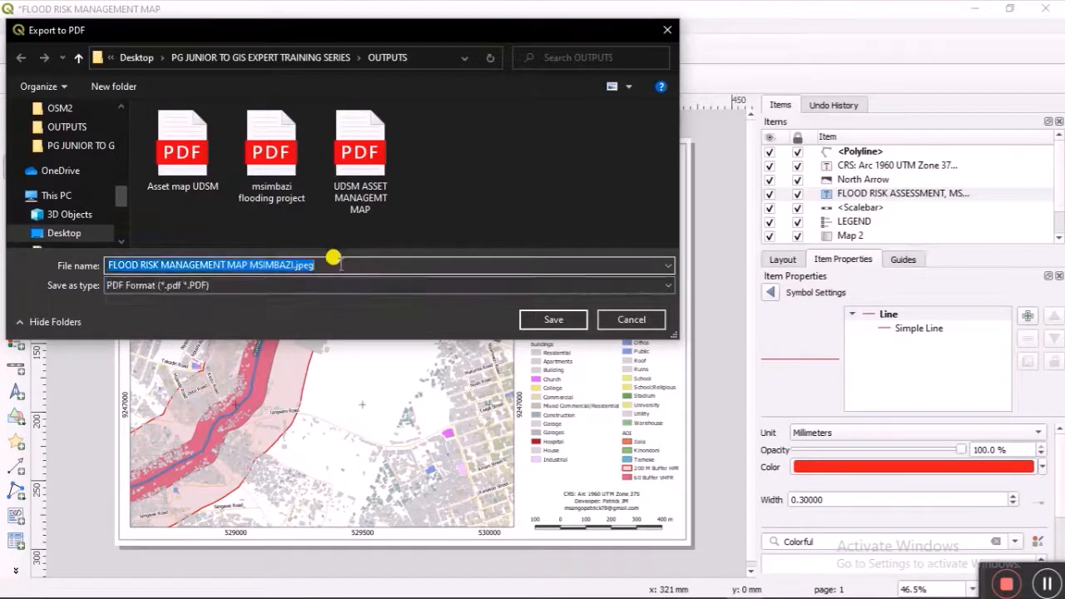
{"action": "left_click", "coordinate": [339, 263]}
{"action": "key", "text": "BackSpace"}
{"action": "key", "text": "BackSpace"}
{"action": "key", "text": "BackSpace"}
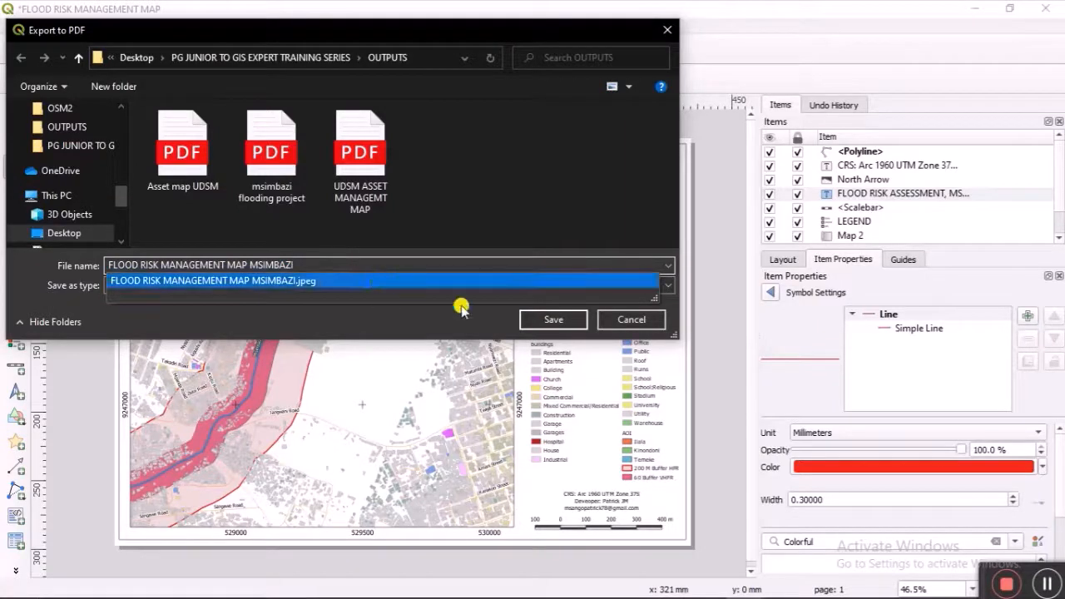
{"action": "left_click", "coordinate": [549, 321]}
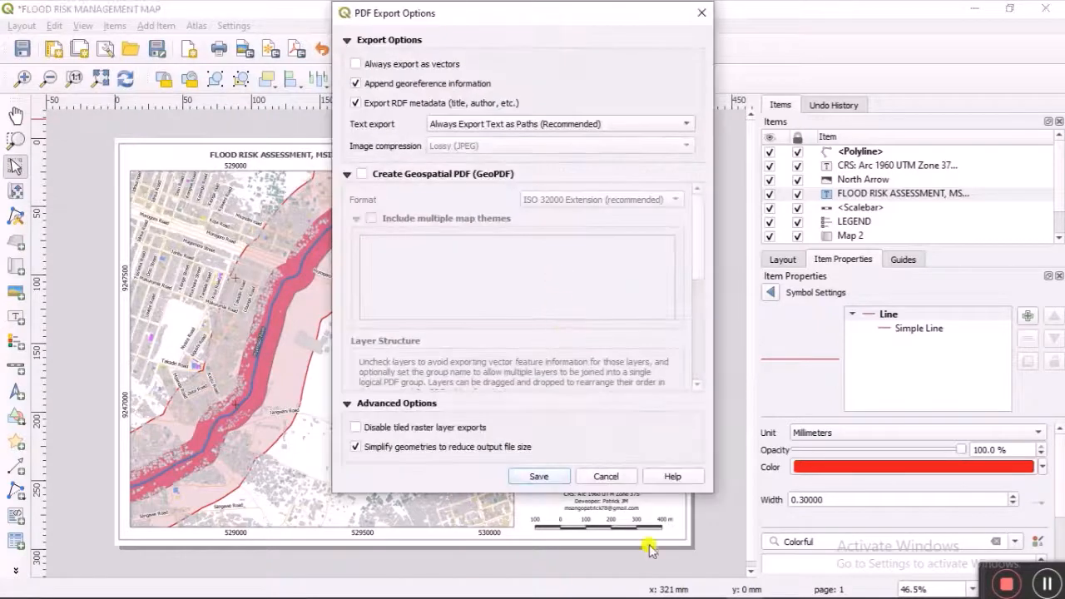
{"action": "left_click", "coordinate": [558, 478]}
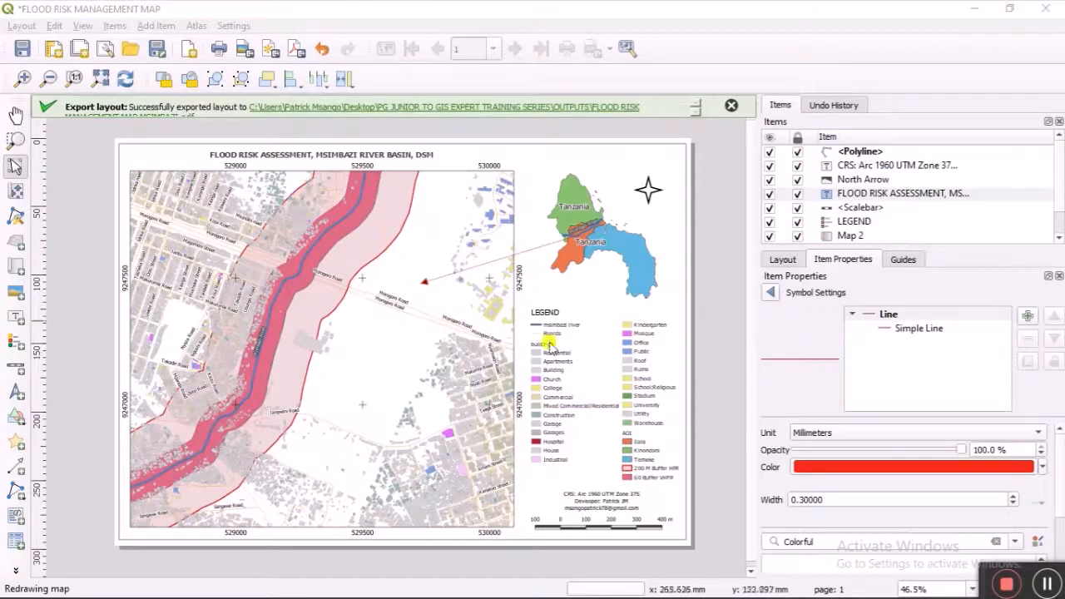
Step: Open the OUTPUTS folder and open the exported PDF to check it
{"action": "left_click", "coordinate": [577, 113]}
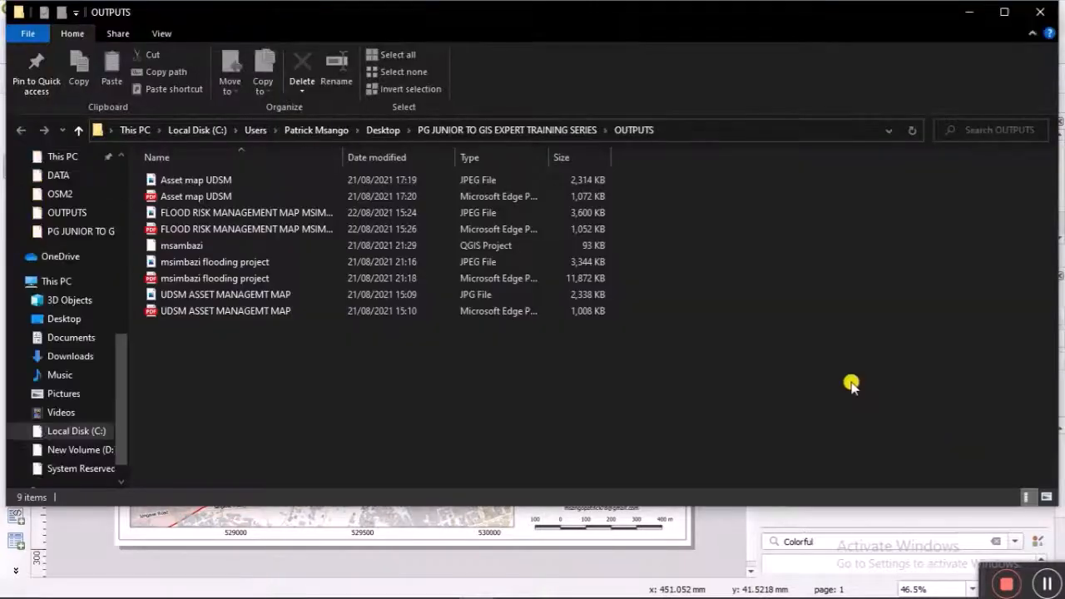
{"action": "left_click", "coordinate": [482, 228]}
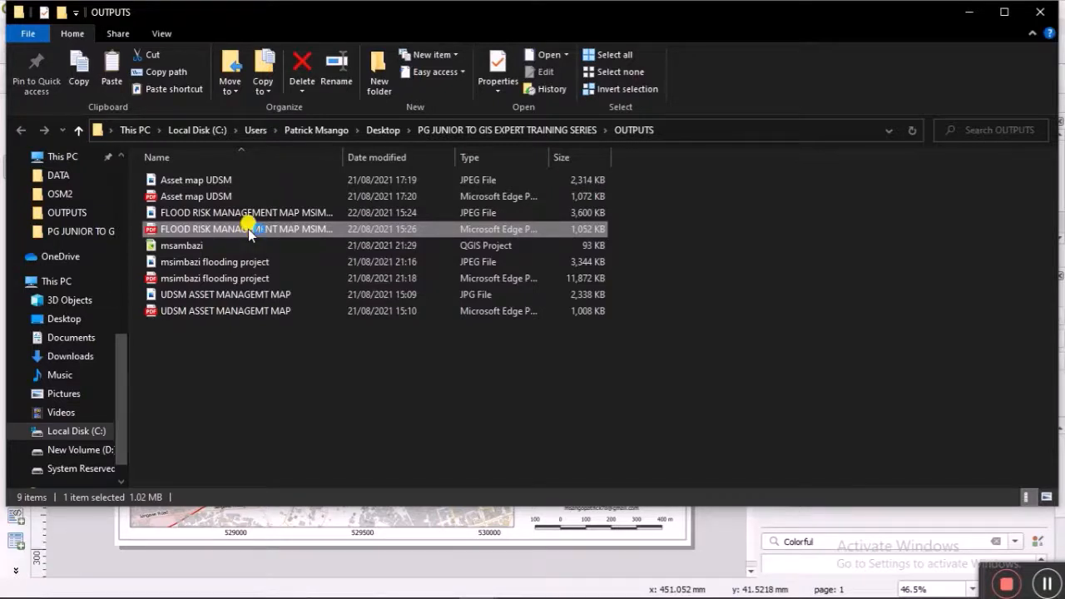
{"action": "double_click", "coordinate": [248, 229]}
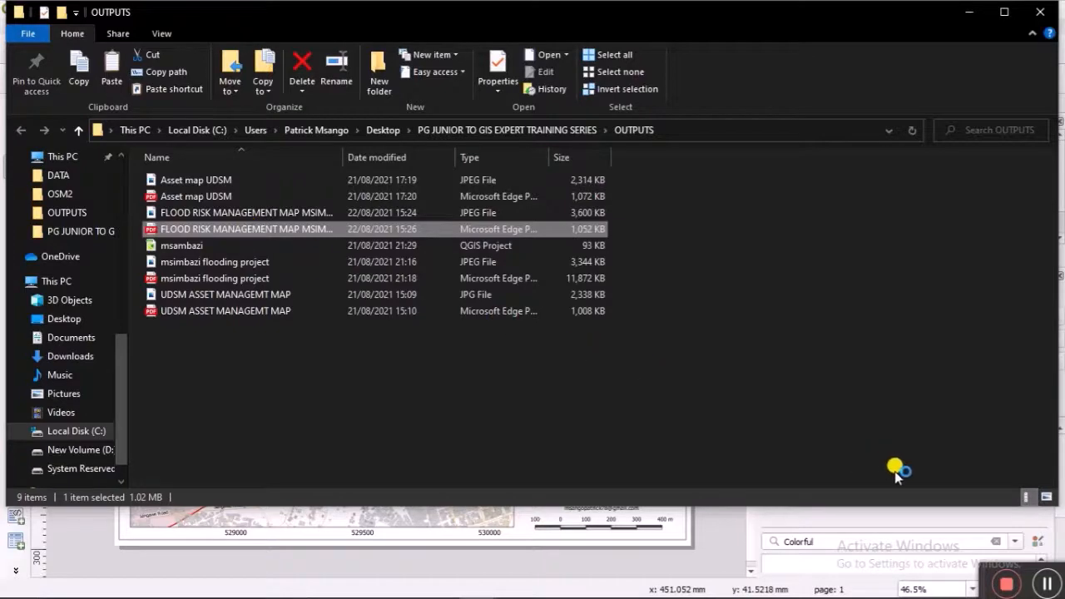